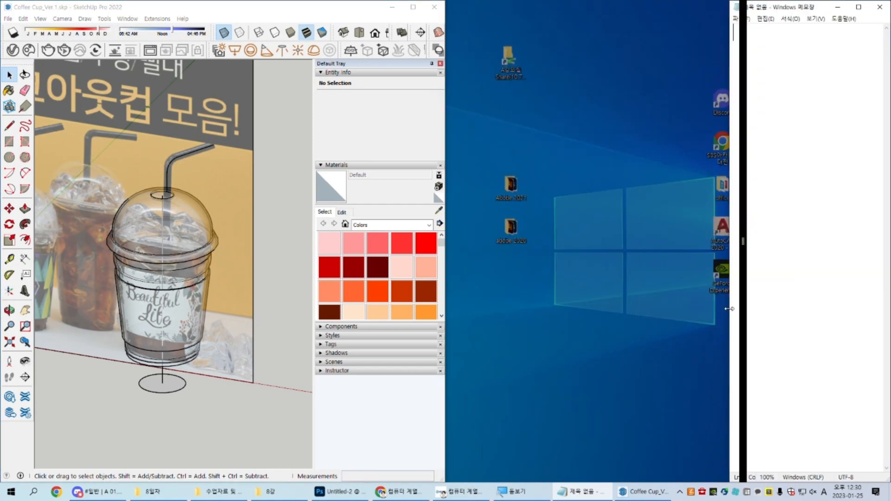
Step: Switch to Photoshop, close Untitled-2 without saving, and delete the extra layers from Untitled-1 before returning to SketchUp
click(332, 492)
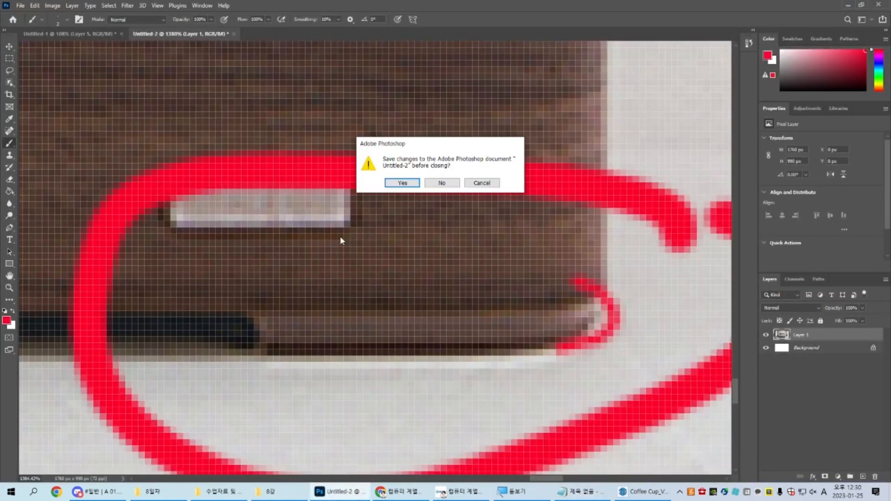
click(443, 181)
key(Delete)
key(Delete)
key(Delete)
key(Delete)
key(Delete)
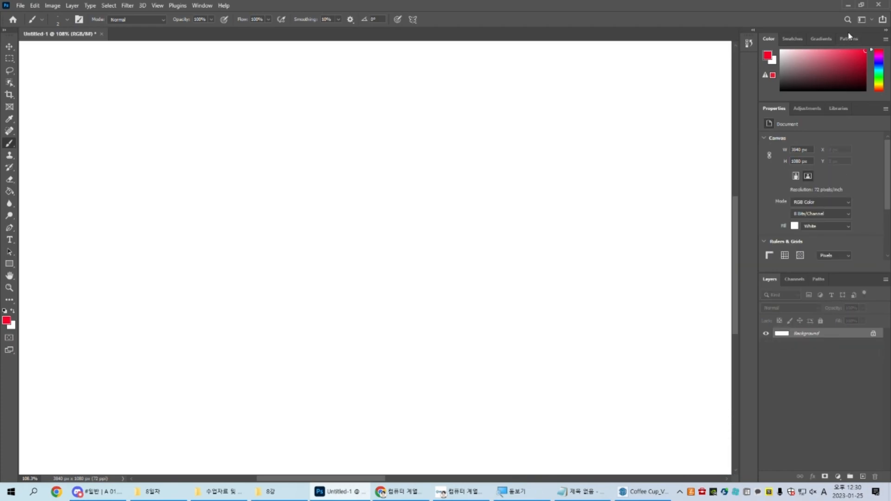
click(848, 5)
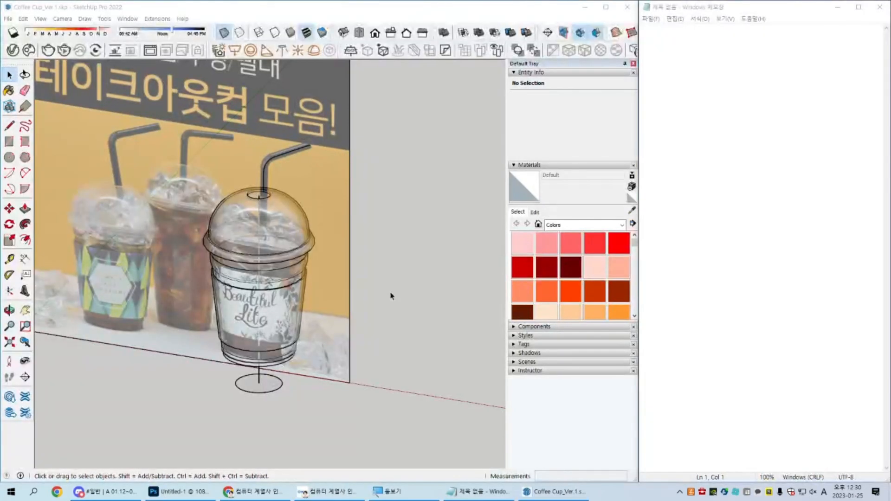
Step: Search Windows for 파일 and open the file explorer
middle_drag(368, 288, 366, 263)
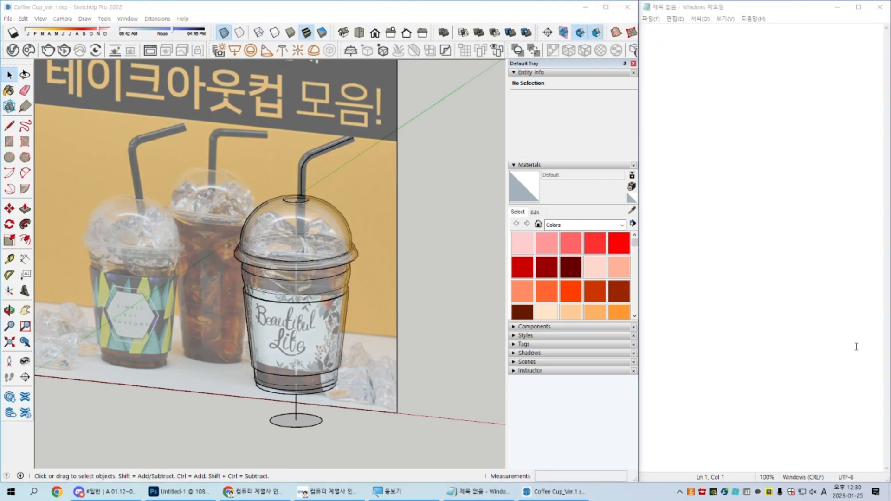
key(super+s)
text(파일)
key(Return)
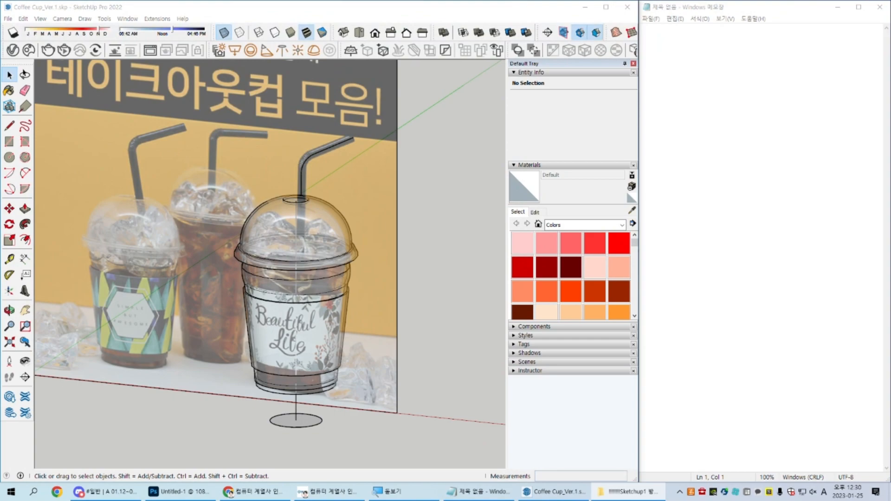
Step: Examine the cup model from several angles, selecting the sleeve and the dome lid to check the separate components
middle_drag(183, 312, 274, 324)
middle_drag(323, 293, 288, 350)
middle_drag(331, 321, 218, 261)
scroll(353, 335, up, 5)
click(320, 344)
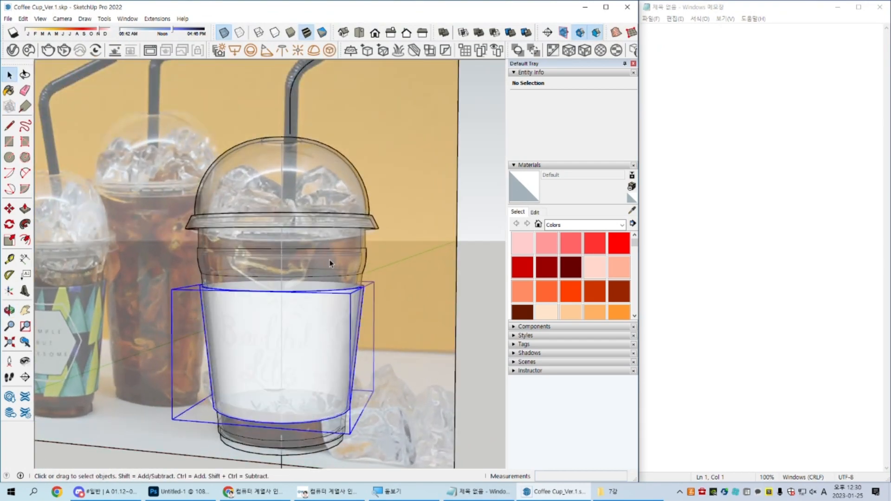
click(327, 260)
click(343, 187)
middle_drag(339, 229, 358, 224)
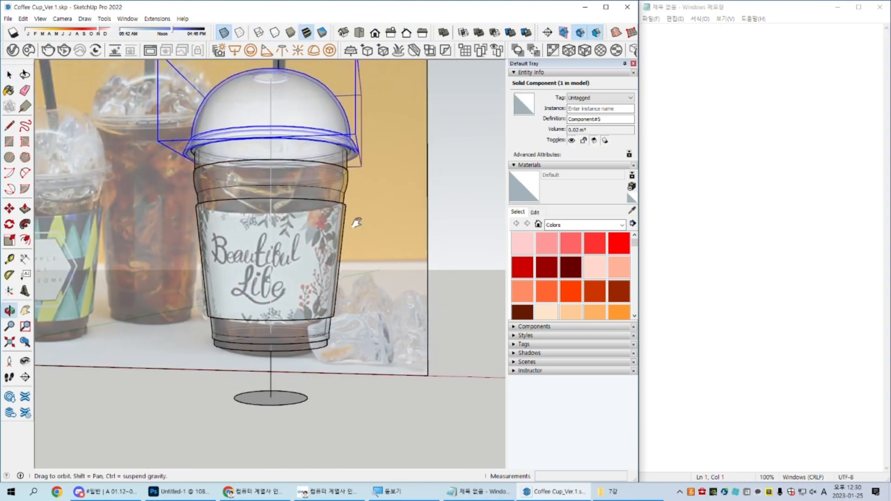
Step: Delete the leftover circle and its vertical line beneath the cup
scroll(278, 442, up, 2)
drag(335, 438, 146, 390)
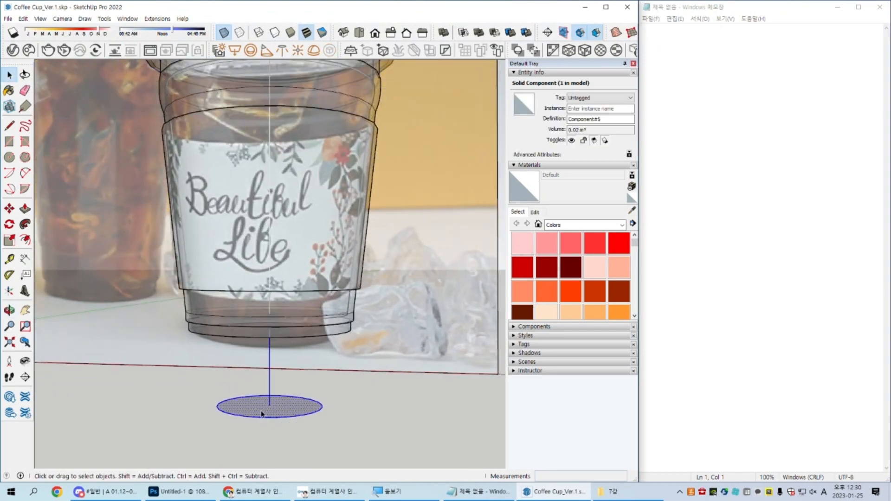
middle_drag(350, 412, 353, 405)
key(Delete)
Step: Select the straw's bent centreline curve above the lid and examine it up to its upper end
scroll(353, 405, down, 1)
shift+middle_drag(374, 102, 365, 277)
scroll(321, 199, up, 2)
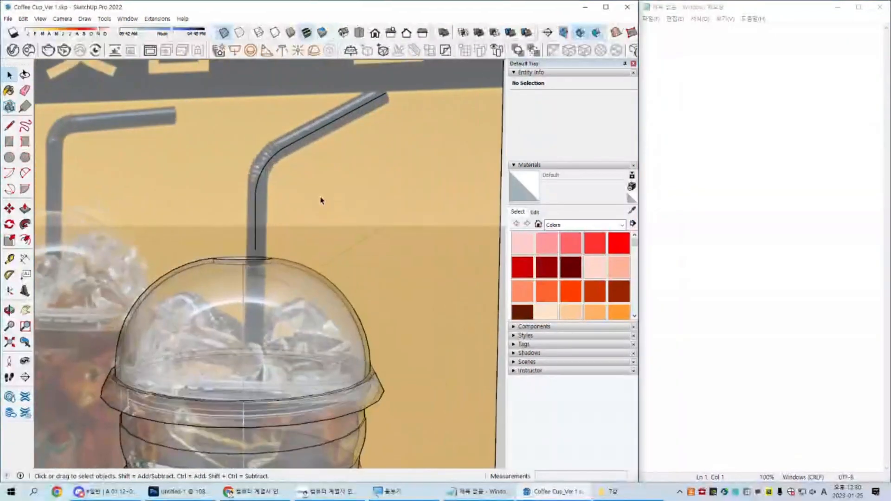
scroll(272, 149, up, 2)
scroll(272, 149, down, 1)
click(361, 98)
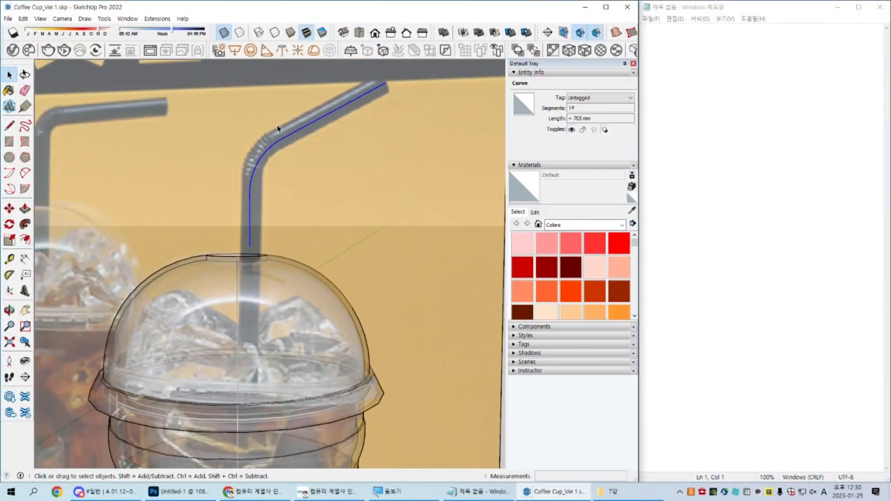
middle_drag(327, 175, 189, 284)
scroll(369, 172, up, 2)
middle_drag(376, 179, 367, 208)
scroll(404, 137, up, 2)
key(c)
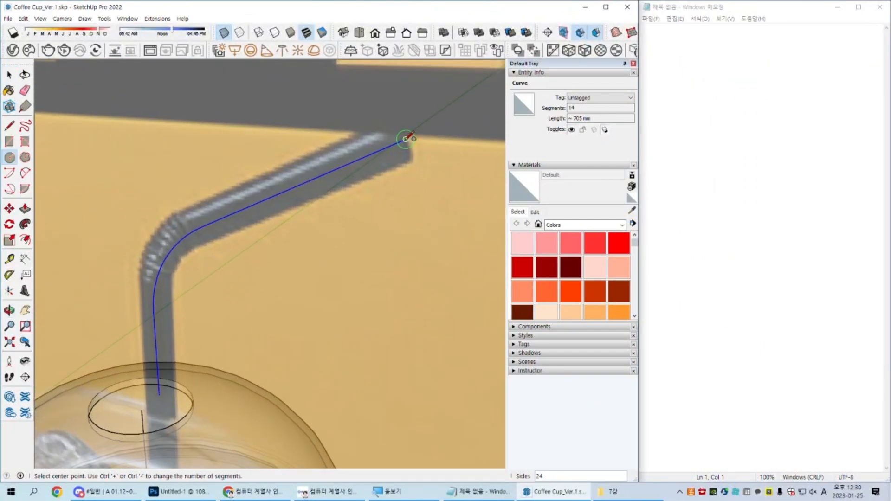
scroll(406, 138, down, 2)
key(space)
Step: Draw an upright circle centred on the upper end of the straw's centreline, working in the parallel-projection front view
key(shift+p)
key(shift+f)
middle_drag(416, 165, 362, 199)
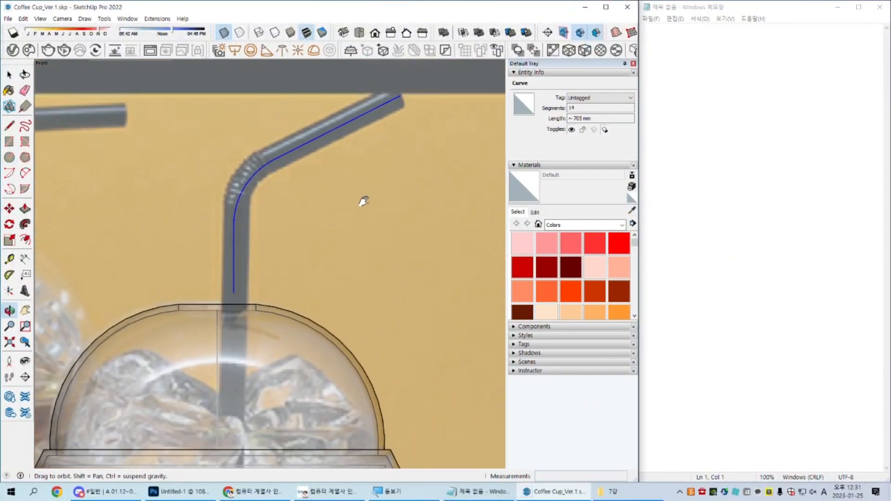
scroll(342, 175, up, 4)
key(c)
click(317, 190)
click(318, 168)
key(space)
Step: Rotate the circle about the centreline's upper endpoint so it stands perpendicular to the straw's slanted segment
drag(294, 146, 336, 256)
scroll(321, 203, up, 2)
key(q)
click(313, 183)
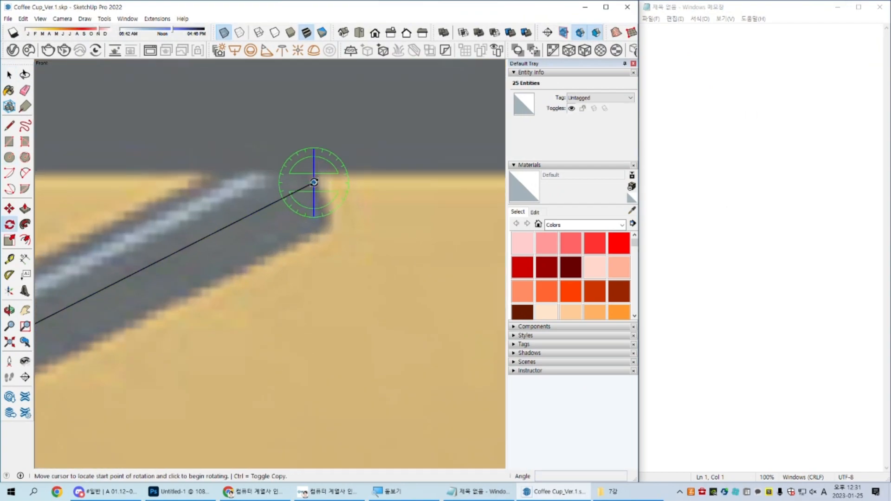
click(313, 123)
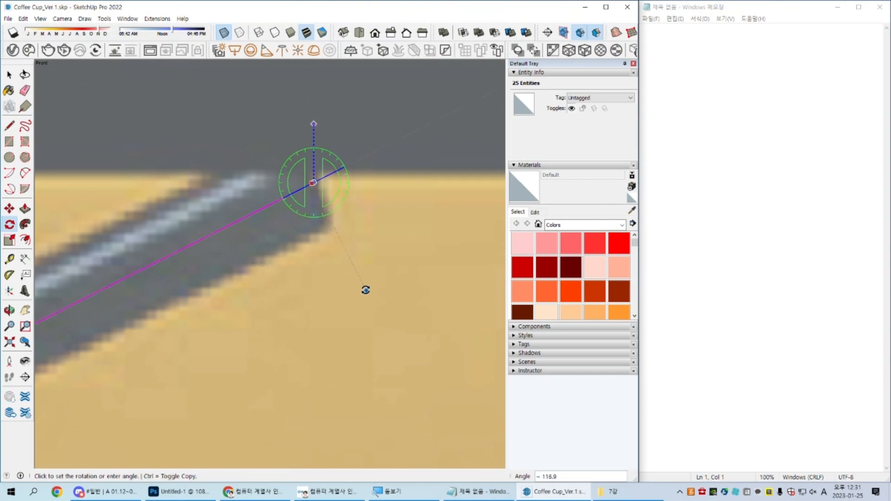
click(366, 322)
key(space)
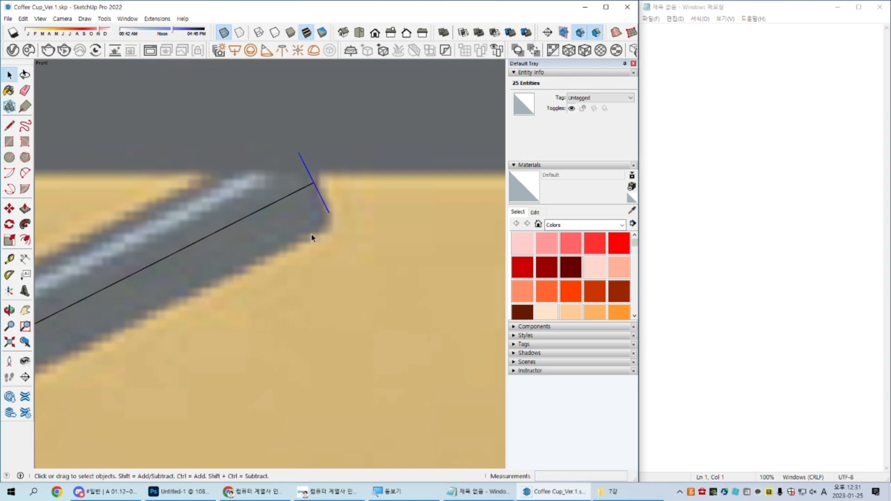
Step: Draw a horizontal circle with a radius of about 35 mm at the lower end of the straw's centreline and select it
scroll(311, 235, down, 5)
click(251, 337)
shift+middle_drag(180, 376, 284, 149)
scroll(224, 225, up, 3)
scroll(218, 228, up, 2)
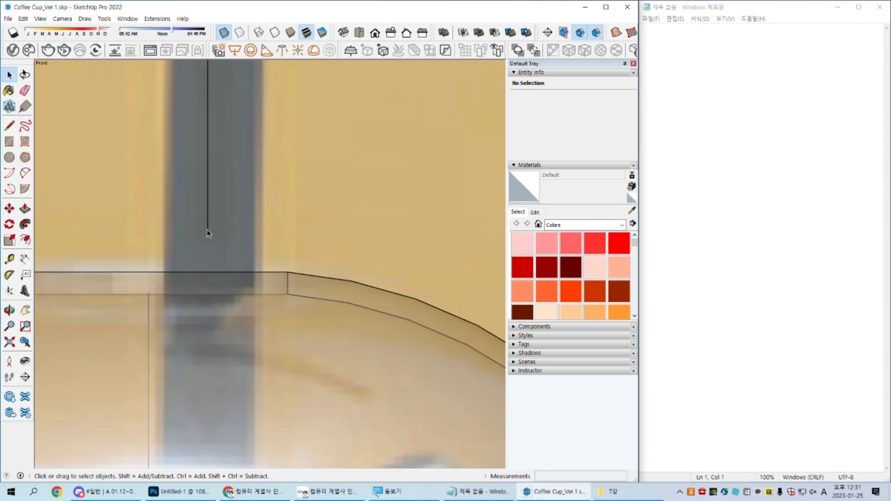
key(c)
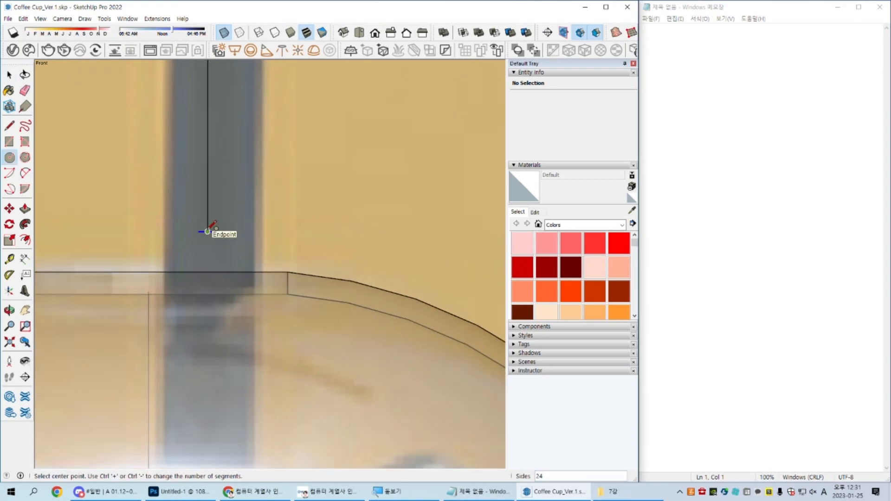
click(207, 231)
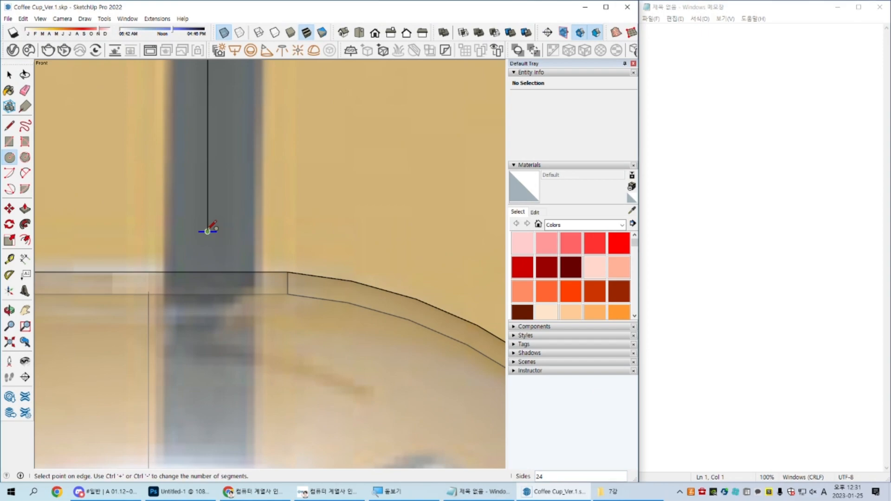
click(259, 231)
key(space)
drag(119, 219, 302, 246)
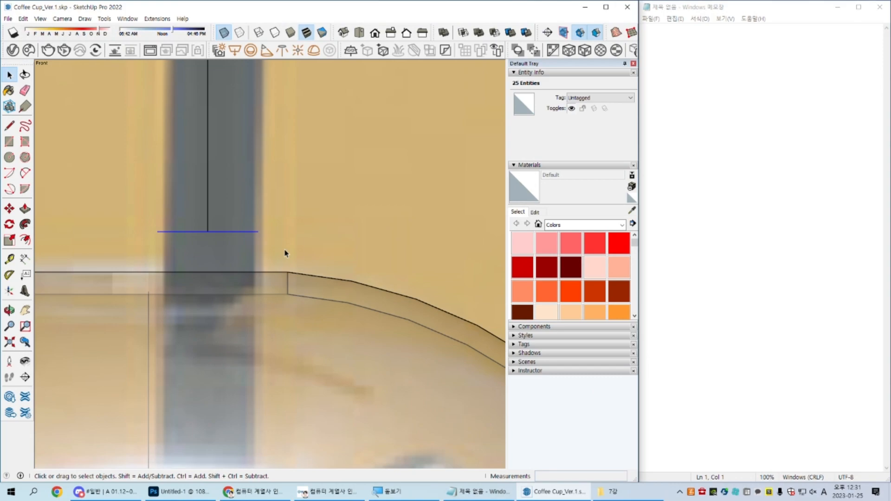
key(c)
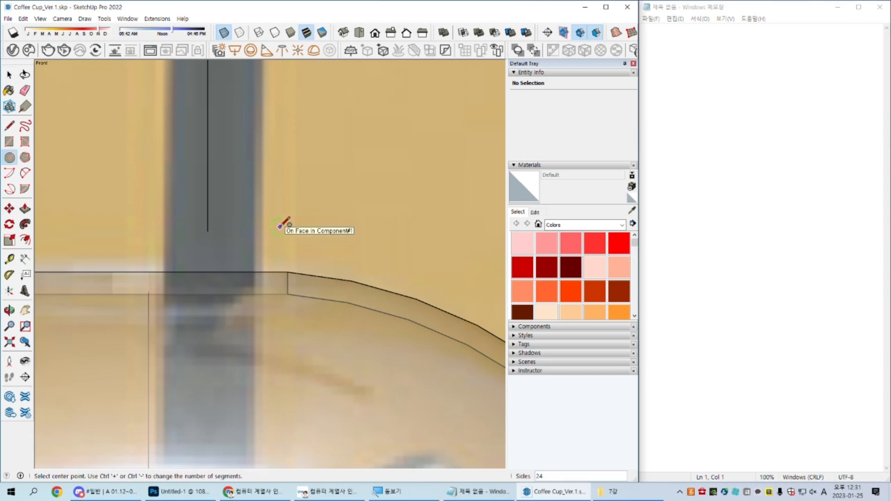
click(207, 231)
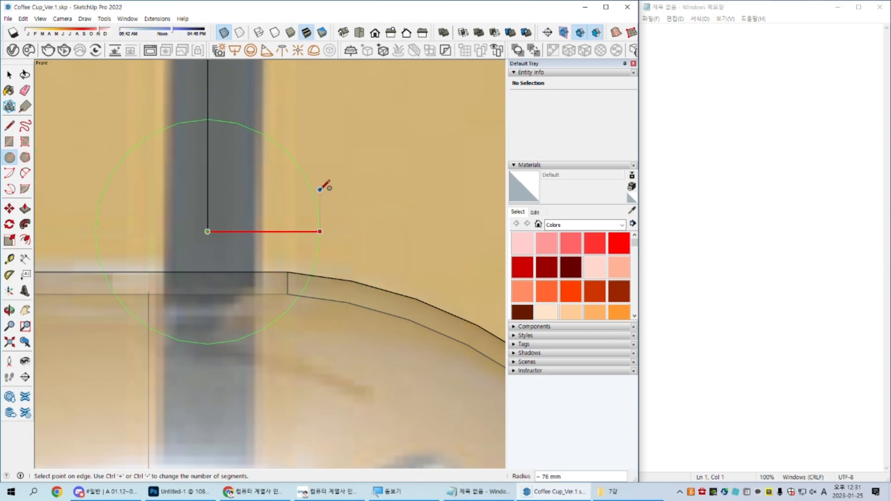
key(Escape)
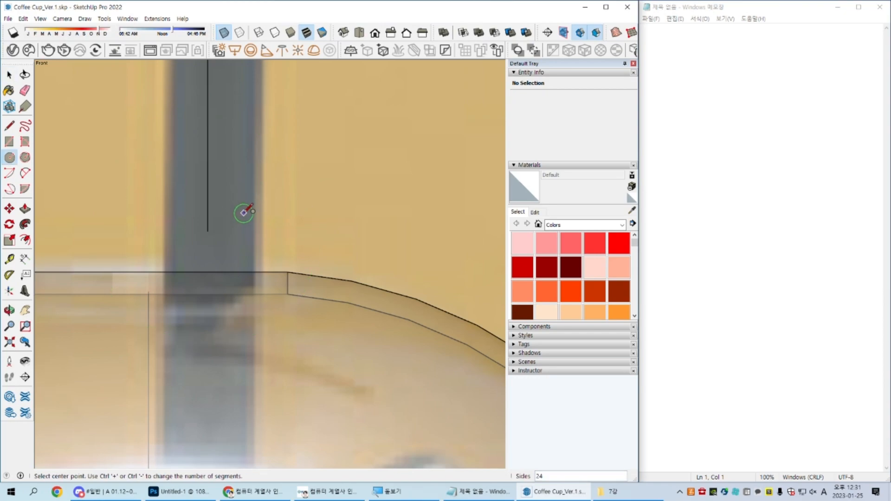
Step: Draw a horizontal circle with a radius of about 32 mm centred on the lower end of the straw's centreline
click(207, 231)
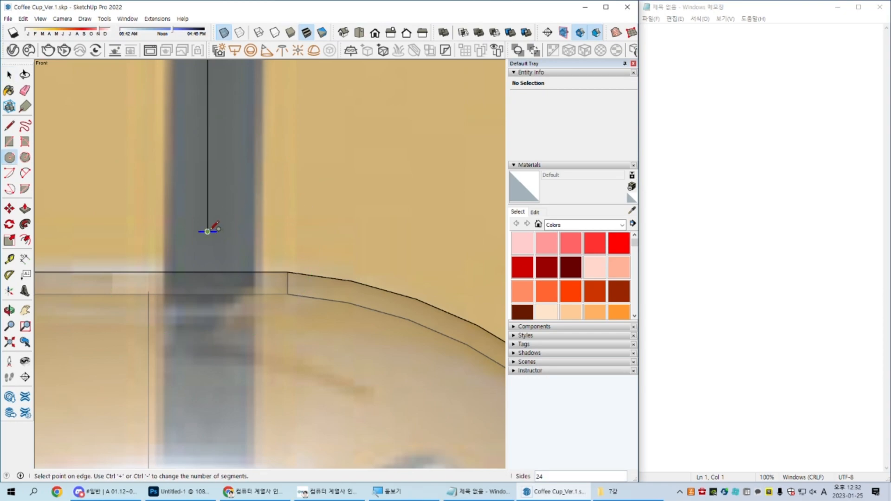
click(255, 231)
key(space)
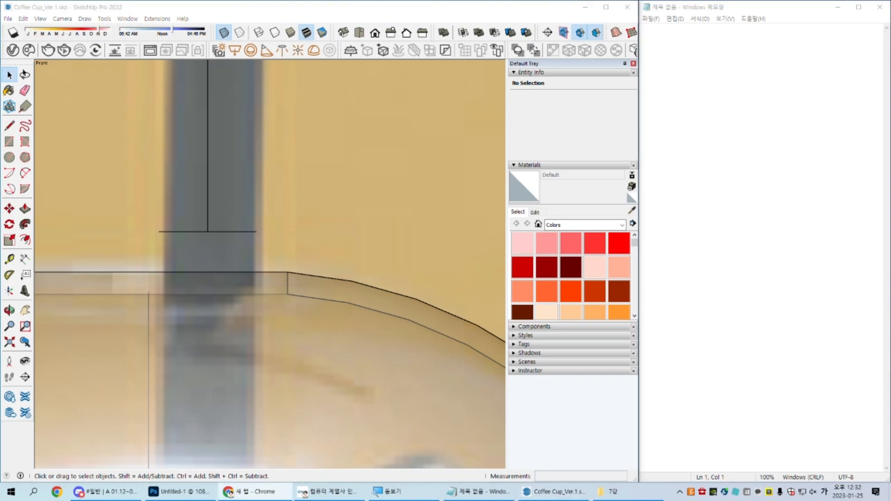
Step: Switch to Chrome, follow the blog post's Google Drive link to 23.01 Sketchup방특, and open the 7강 folder
key(Hangul)
mouse_move(352, 500)
mouse_down()
mouse_move(393, 66)
mouse_move(408, 52)
mouse_up()
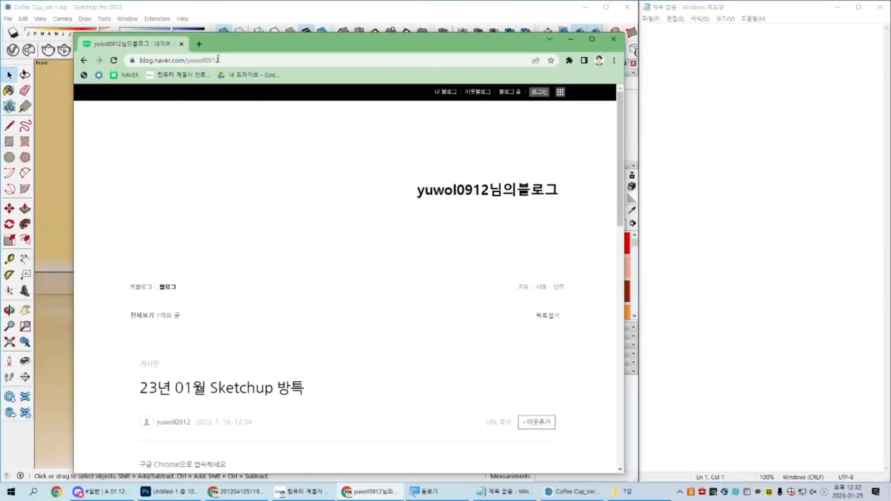
scroll(246, 322, down, 5)
click(230, 258)
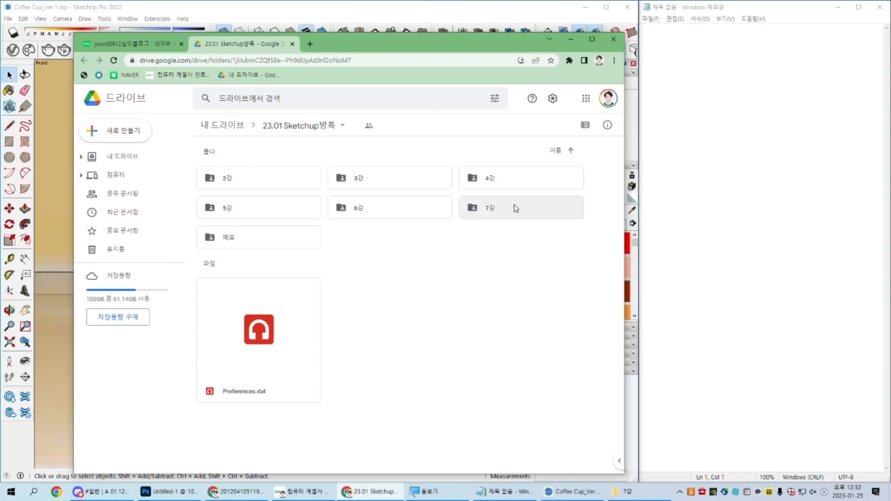
click(517, 210)
double_click(517, 210)
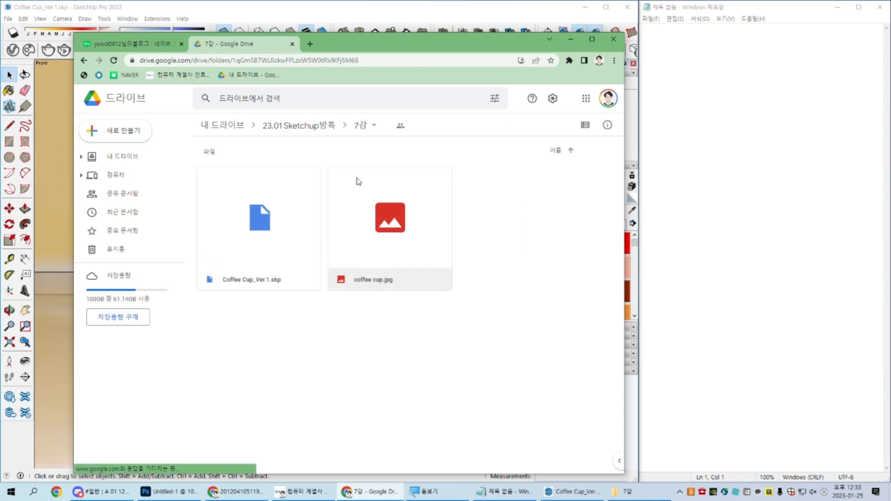
Step: Show the blog post containing the Drive link again and return to SketchUp
click(170, 42)
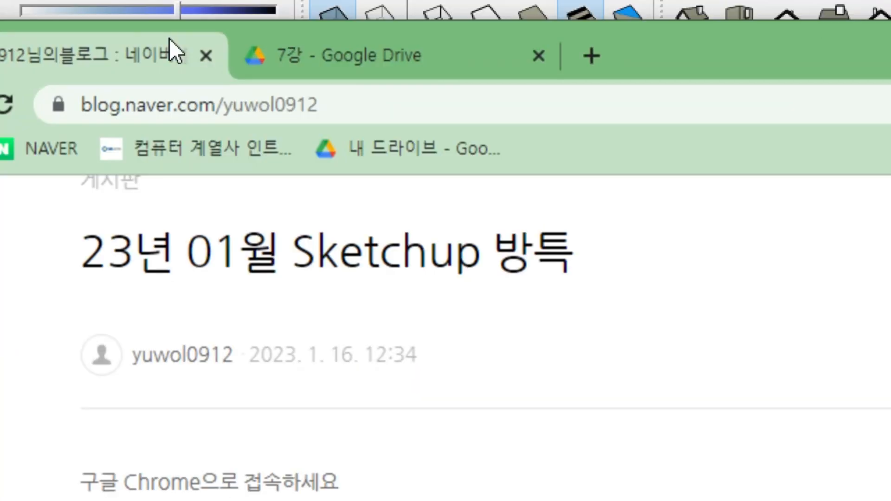
click(350, 104)
click(333, 261)
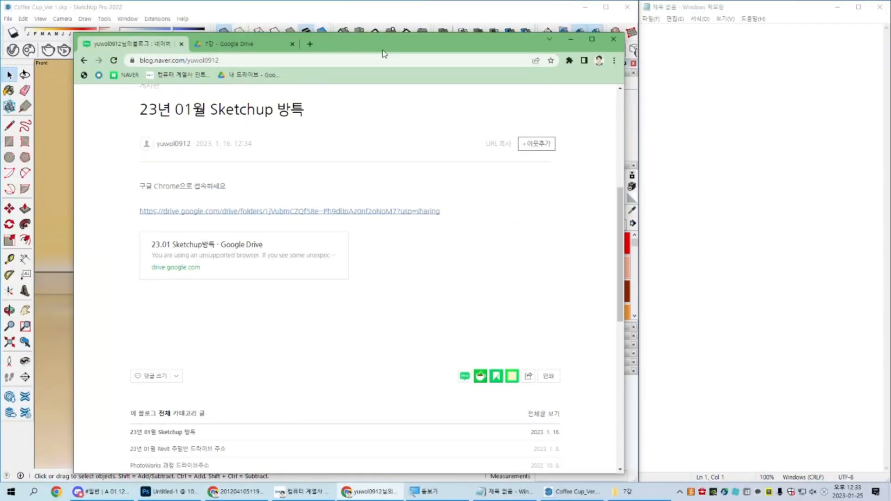
drag(360, 48, 890, 65)
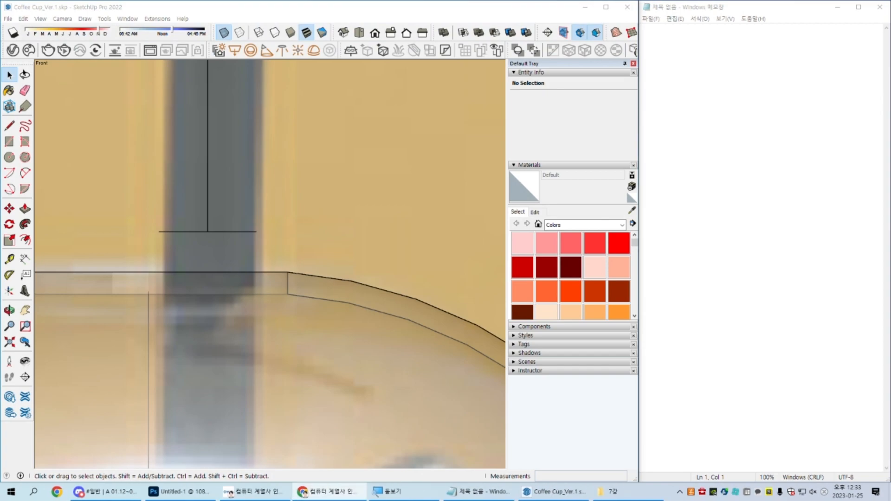
Step: Select the circular face at the lower end of the straw's centreline
mouse_move(261, 235)
middle_down()
mouse_move(223, 272)
mouse_move(218, 214)
mouse_move(258, 248)
mouse_move(319, 348)
mouse_move(286, 254)
mouse_move(361, 181)
mouse_move(431, 237)
mouse_move(378, 261)
mouse_move(336, 257)
middle_up()
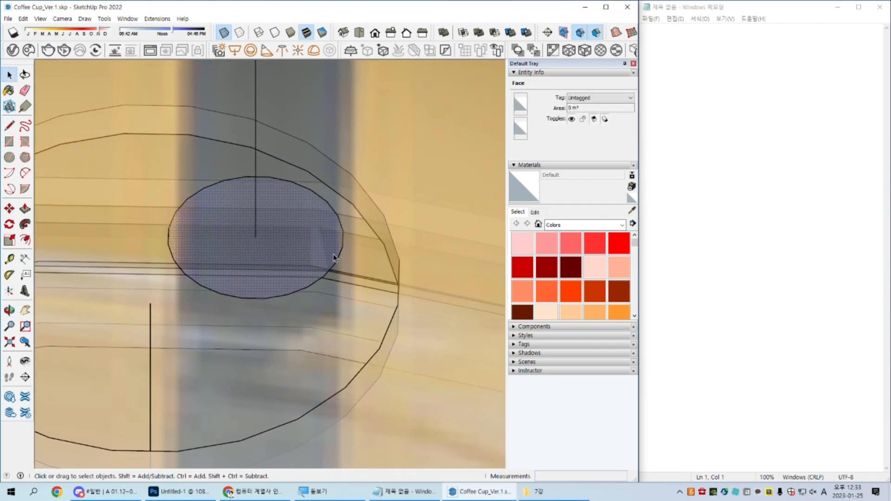
scroll(291, 246, up, 4)
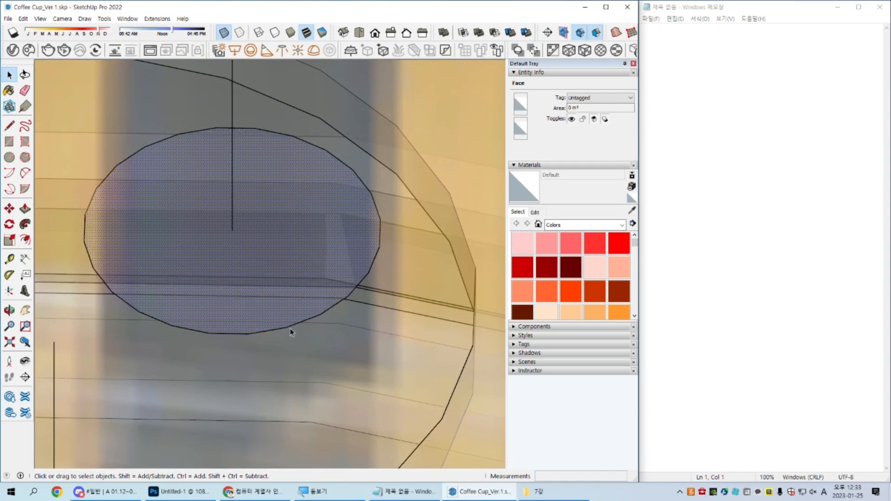
key(f)
click(294, 320)
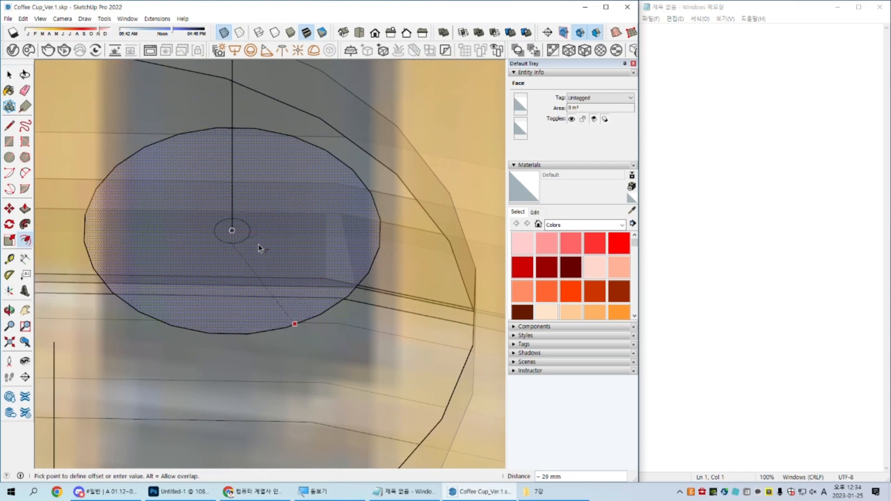
key(space)
Step: Offset the circular face's edge slightly inward to form a thin ring for the straw wall
scroll(286, 272, down, 3)
scroll(259, 261, up, 6)
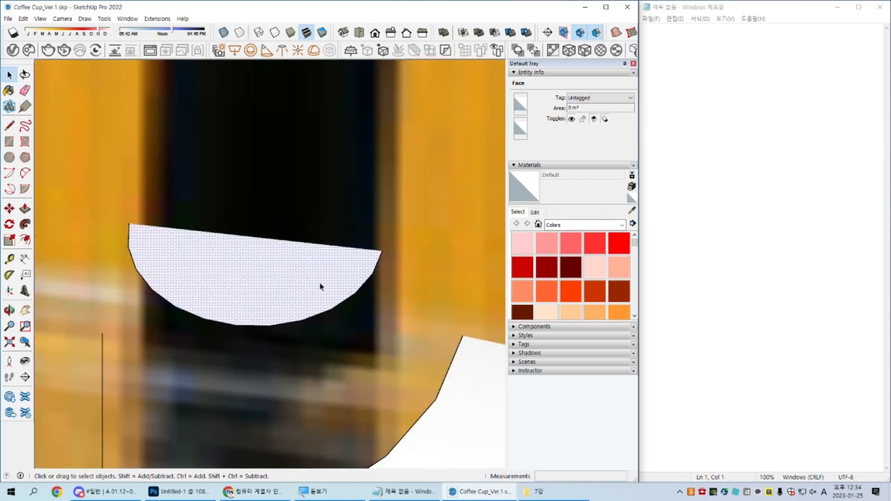
scroll(321, 286, up, 3)
key(f)
click(317, 337)
click(311, 314)
key(space)
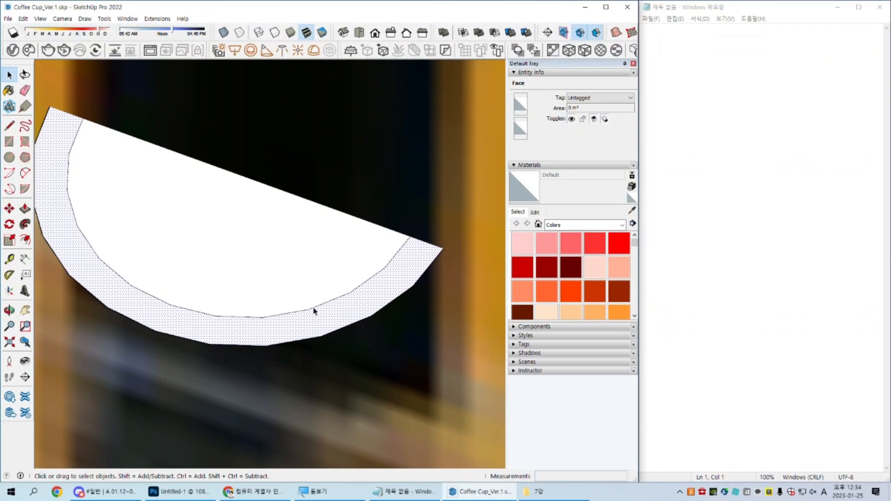
Step: Undo the last offset and offset the circular face's edge inward again by a smaller distance for a thinner straw wall
scroll(301, 315, down, 3)
key(ctrl+z)
scroll(308, 322, up, 2)
key(f)
click(315, 327)
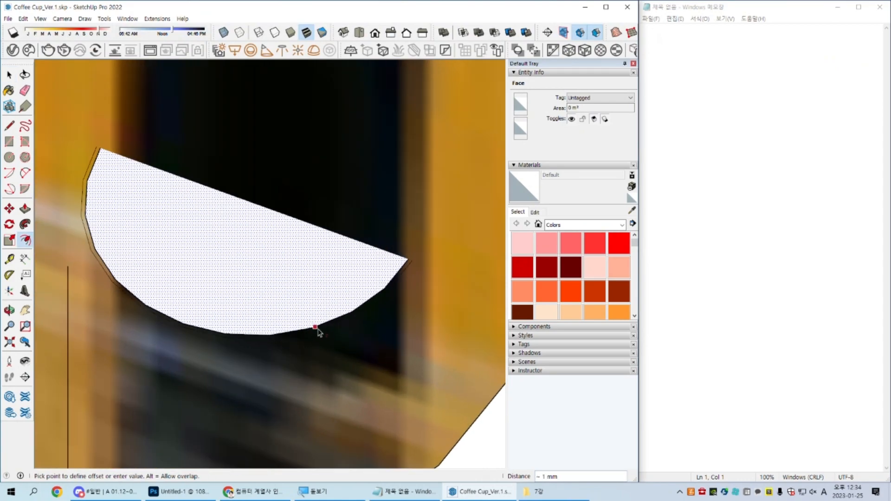
click(309, 315)
key(space)
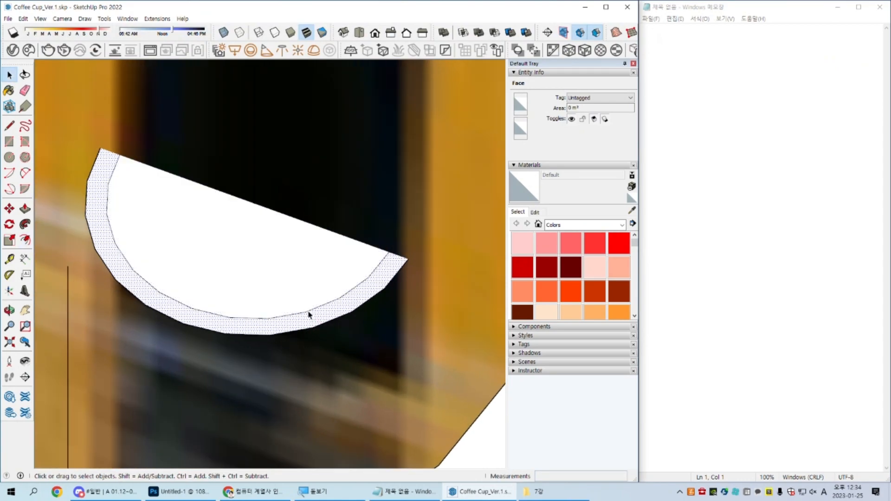
Step: Delete the inner face of the circle, leaving only the thin outer ring as the straw profile
scroll(309, 315, down, 3)
click(285, 285)
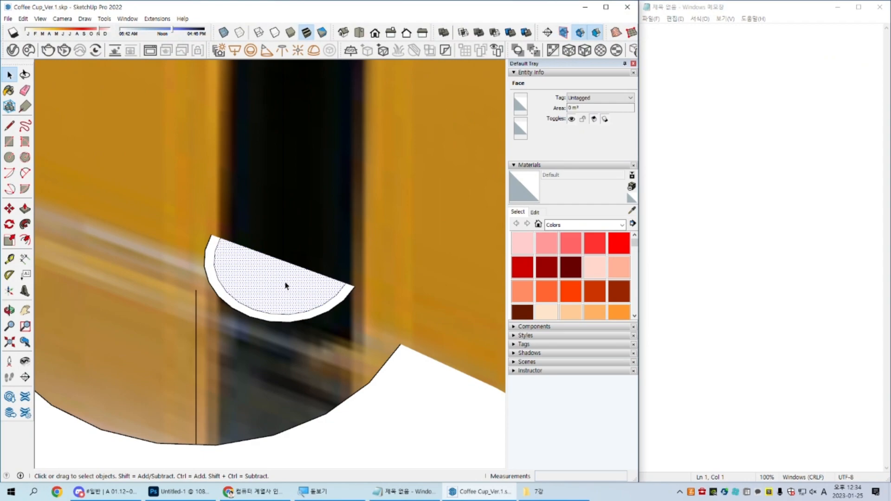
key(Delete)
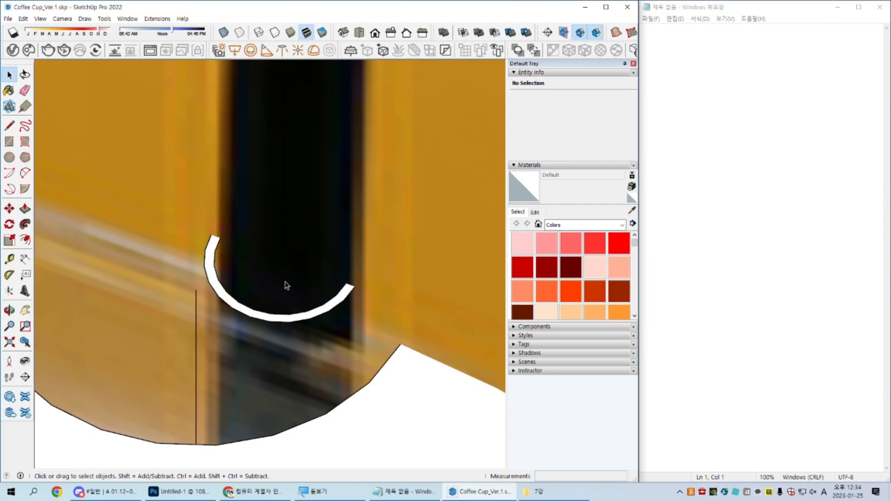
Step: Select the ring face and display the model with X-ray transparent faces
middle_drag(328, 299, 289, 315)
scroll(297, 307, up, 5)
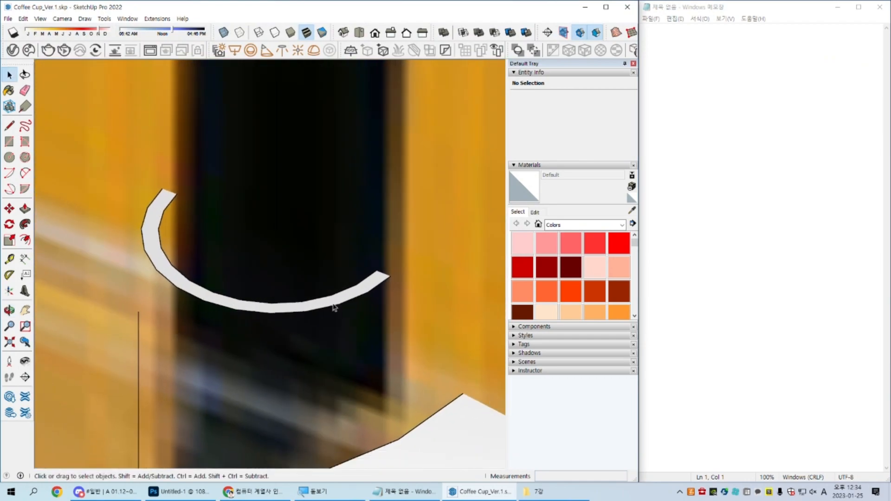
click(333, 297)
scroll(217, 231, down, 2)
middle_drag(217, 231, 247, 274)
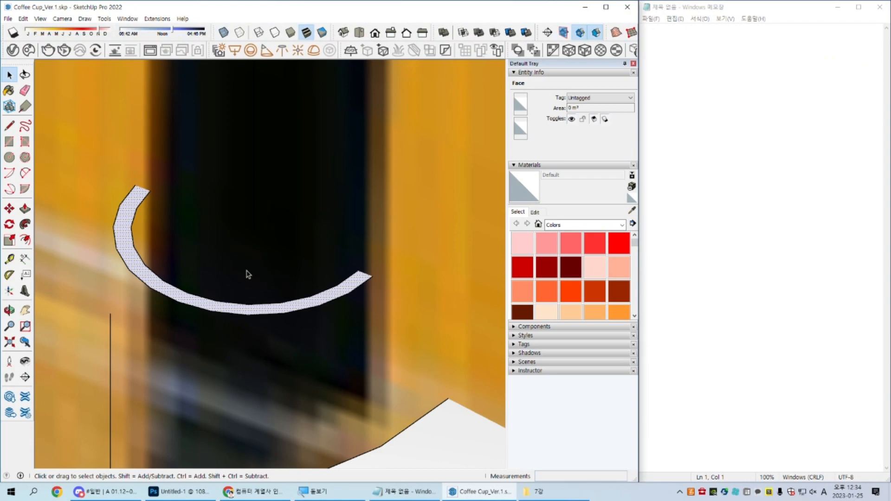
click(221, 37)
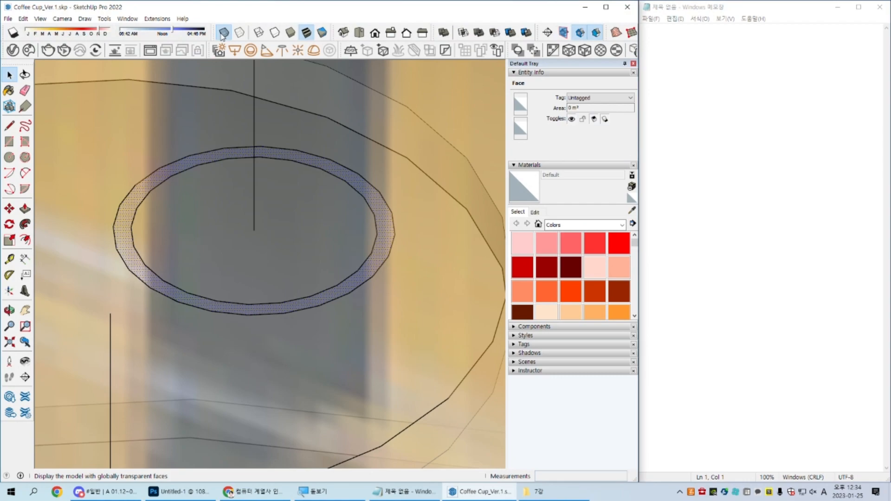
Step: Select the straw's bent centreline curve as the path for the ring profile
scroll(192, 242, down, 5)
middle_drag(191, 241, 384, 195)
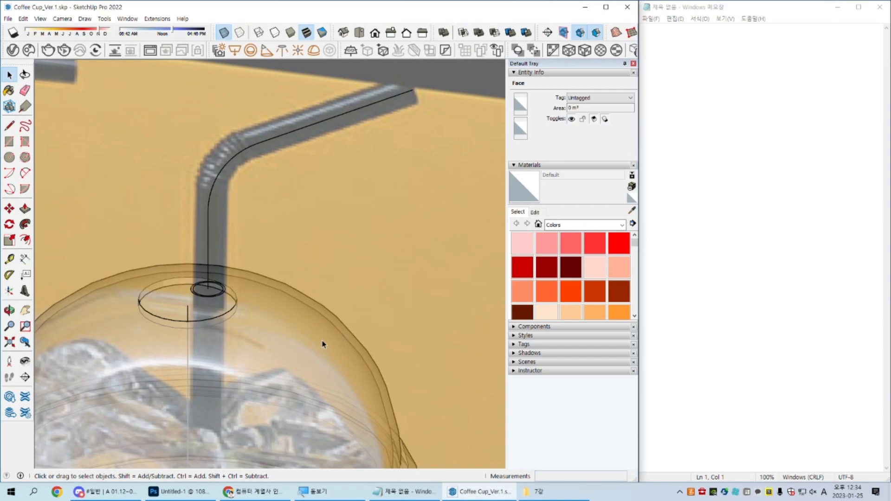
scroll(219, 296, up, 5)
click(217, 291)
scroll(217, 292, down, 3)
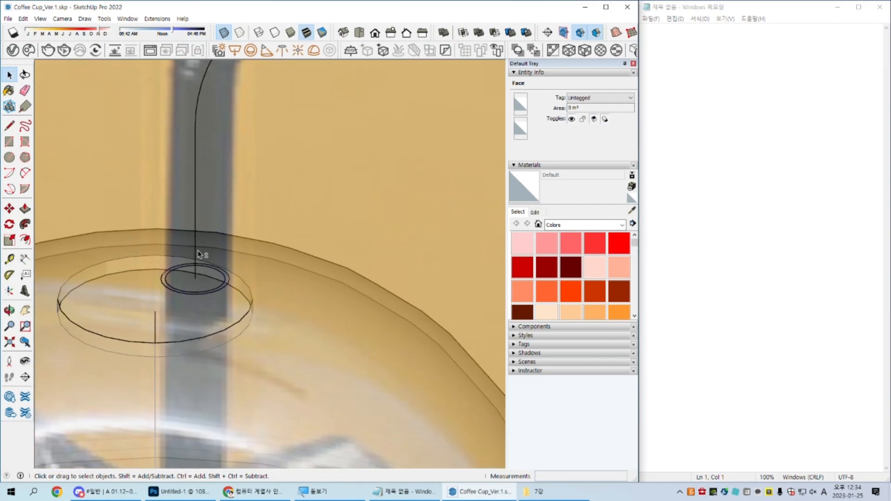
middle_drag(204, 254, 214, 394)
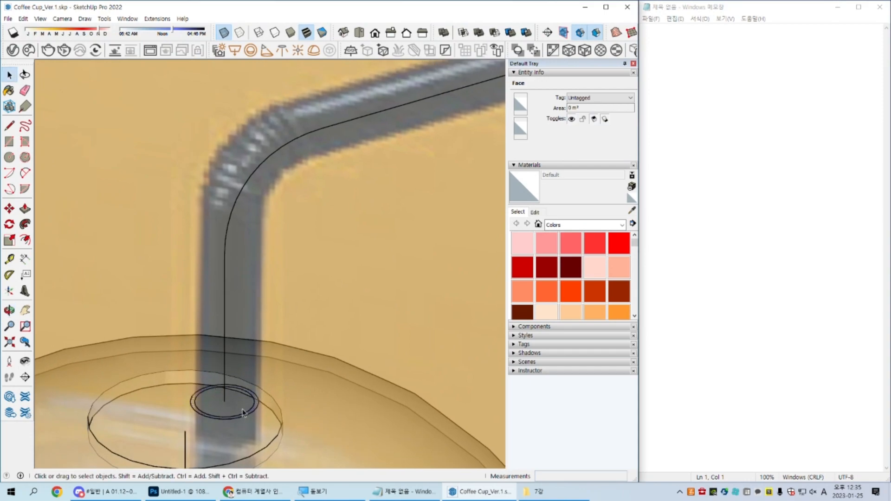
middle_drag(244, 420, 312, 221)
click(324, 174)
middle_drag(325, 175, 389, 140)
middle_drag(190, 279, 191, 258)
scroll(180, 277, up, 2)
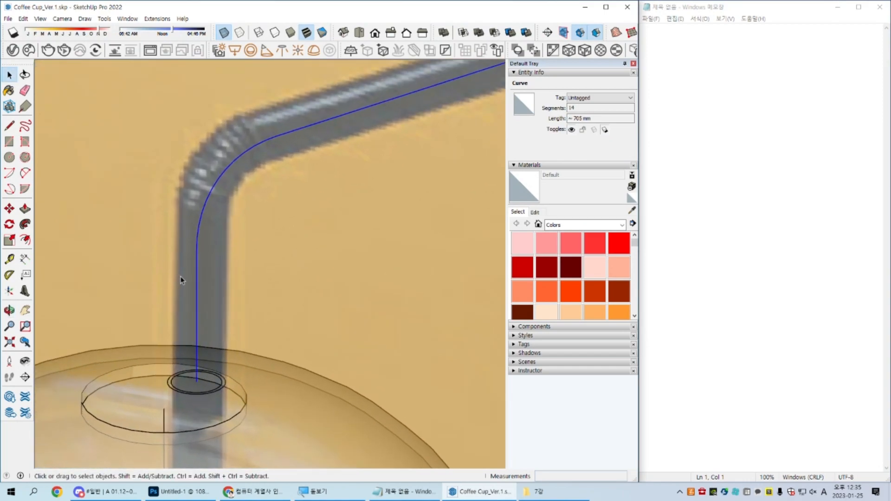
scroll(181, 277, down, 1)
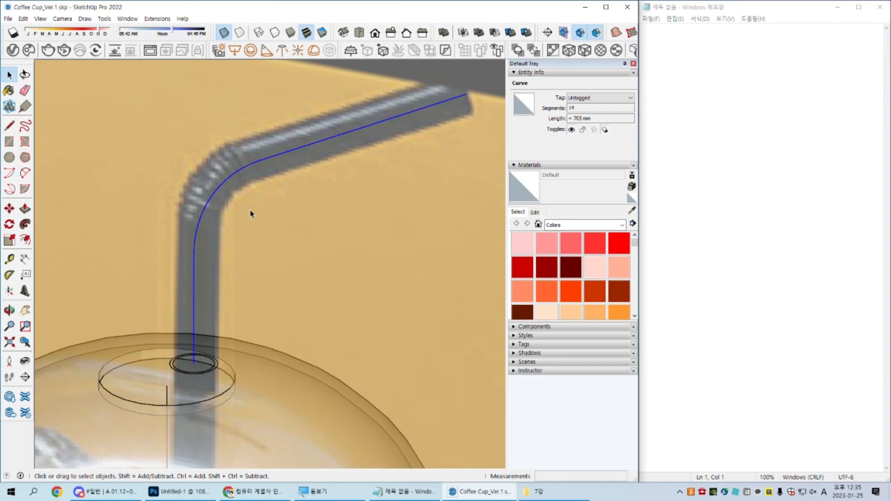
key(ctrl)
key(ctrl)
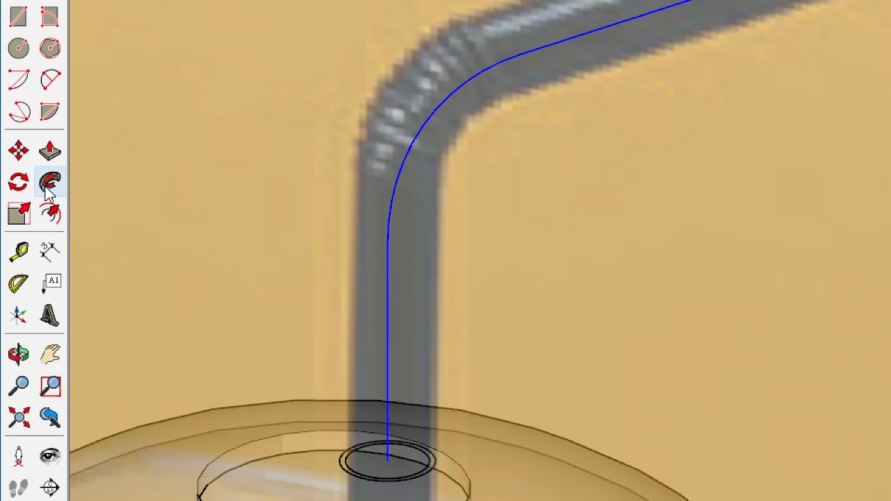
Step: Extrude the ring along the selected centreline with Follow Me to form the hollow bent straw
click(49, 190)
middle_drag(296, 409, 364, 252)
scroll(372, 252, up, 3)
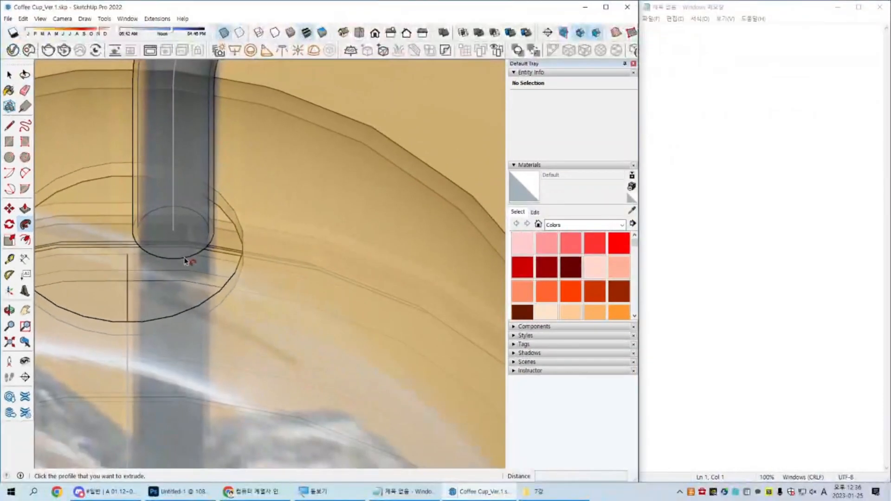
key(space)
Step: Delete the leftover centreline curve running inside the straw
scroll(371, 251, down, 5)
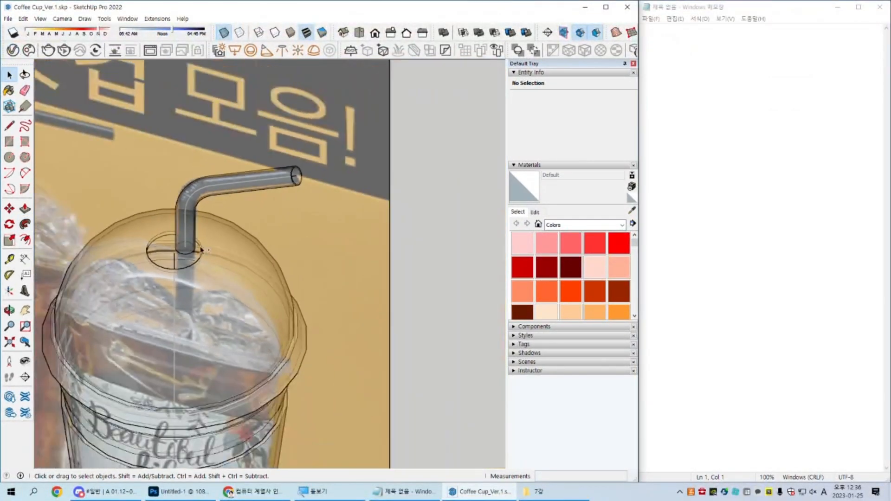
middle_drag(371, 252, 558, 40)
scroll(263, 223, up, 3)
triple_click(265, 225)
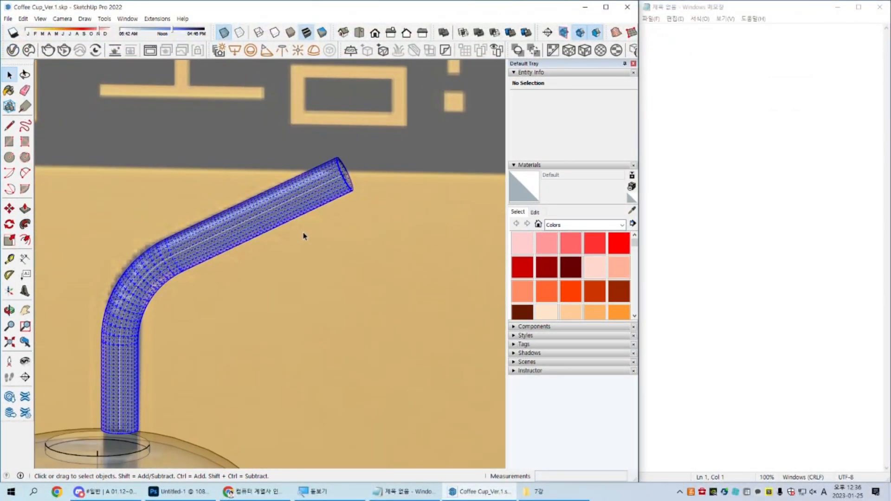
middle_drag(315, 230, 246, 73)
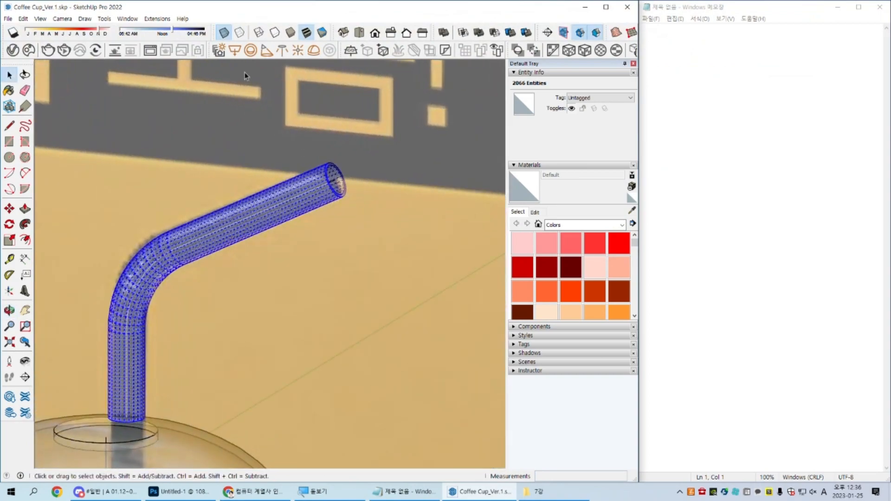
middle_drag(237, 155, 179, 172)
scroll(287, 210, up, 5)
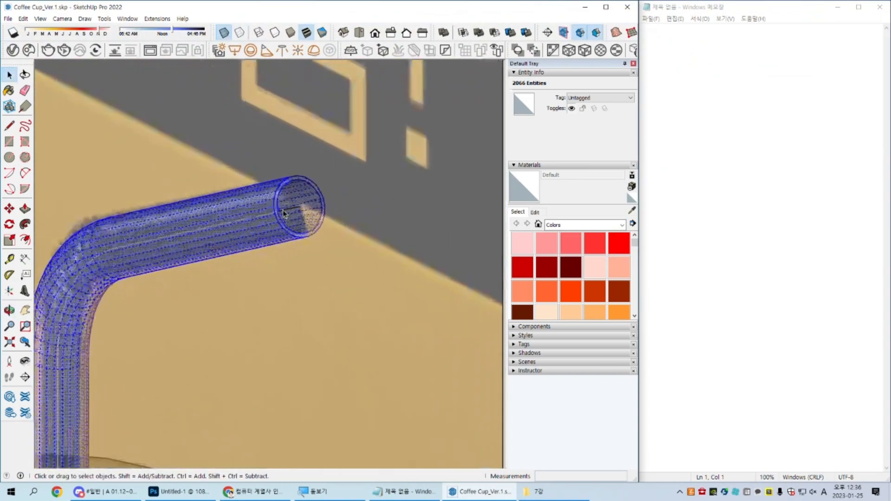
click(289, 210)
scroll(288, 209, down, 3)
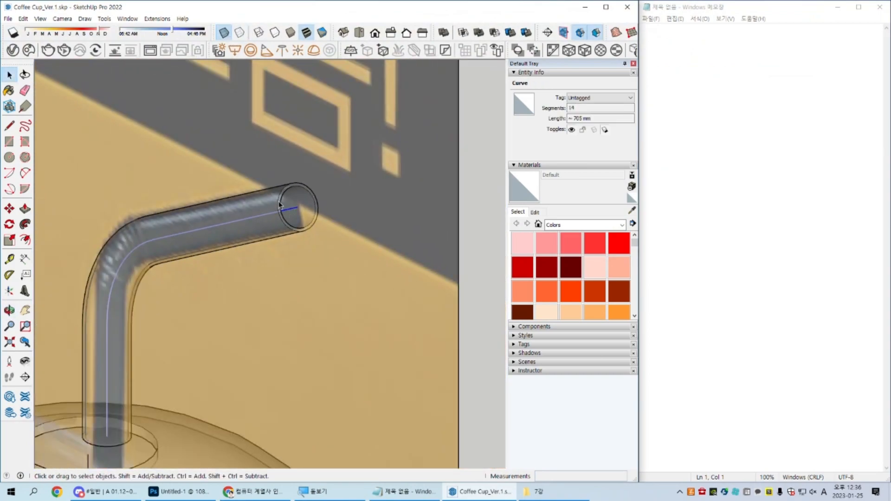
key(Escape)
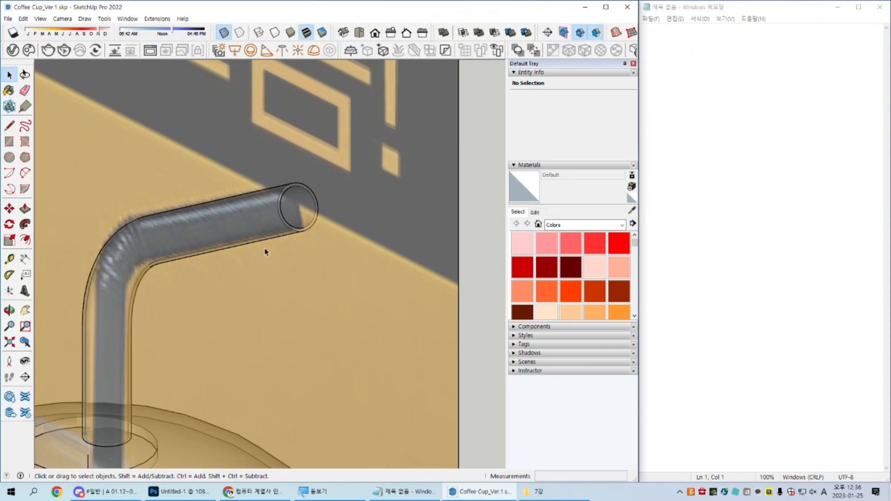
Step: Start saving the model under a new name, create a folder named 8강 beside the 7강 folder and open it
scroll(280, 233, down, 5)
mouse_move(283, 263)
middle_down()
mouse_move(302, 267)
mouse_move(340, 223)
middle_up()
scroll(333, 240, up, 1)
key(ctrl+shift+s)
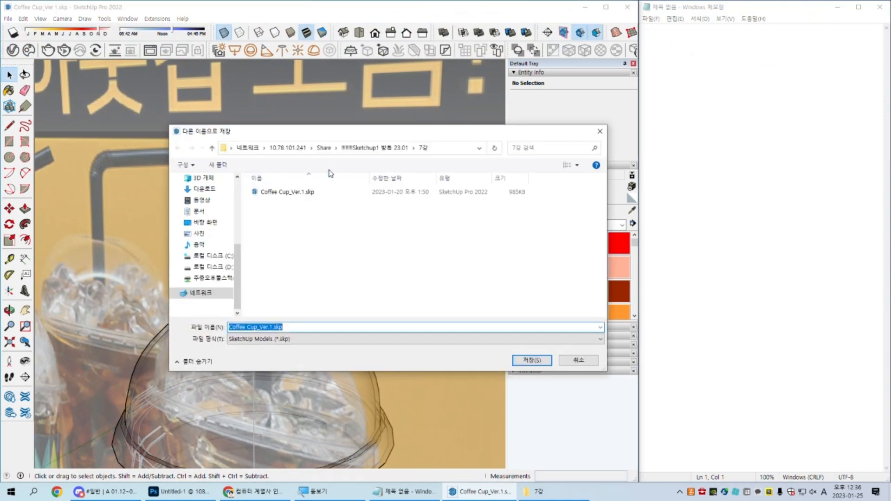
click(364, 148)
right_click(324, 276)
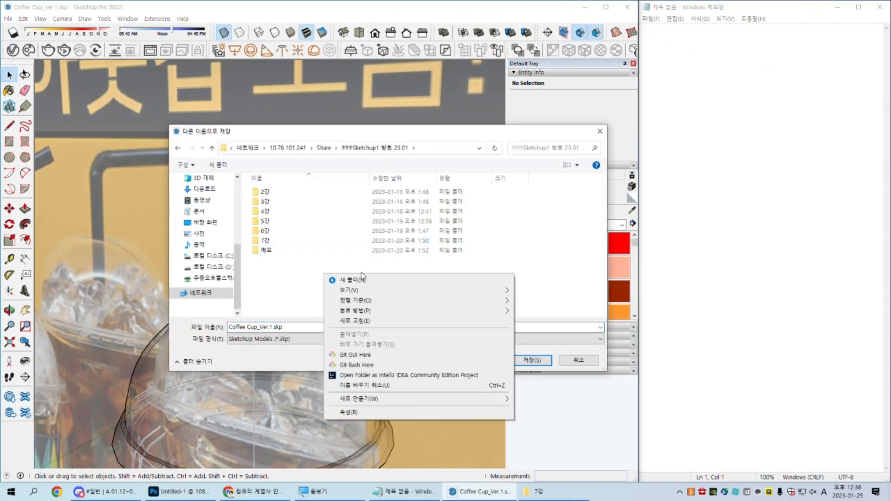
text(wf)
text(8강)
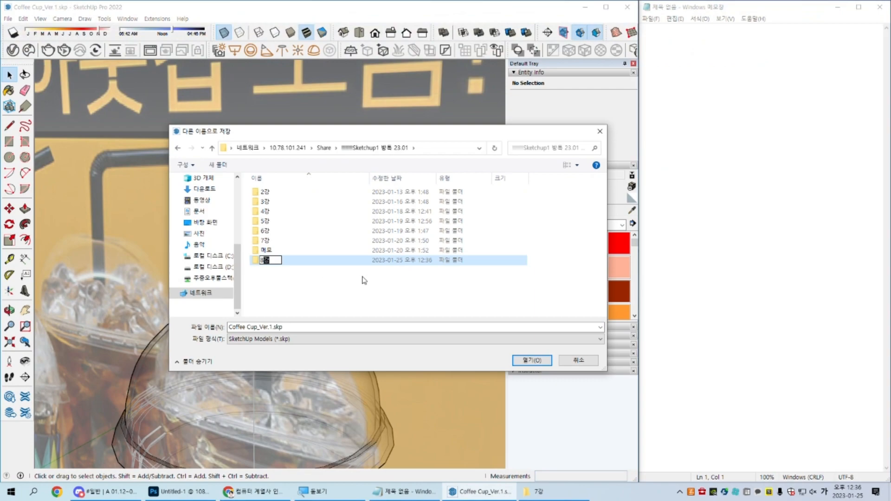
key(Return)
key(Return)
Step: Save the model as Coffee Cup_Ver.2.skp in SketchUp 2018 format in the 8강 folder
click(280, 327)
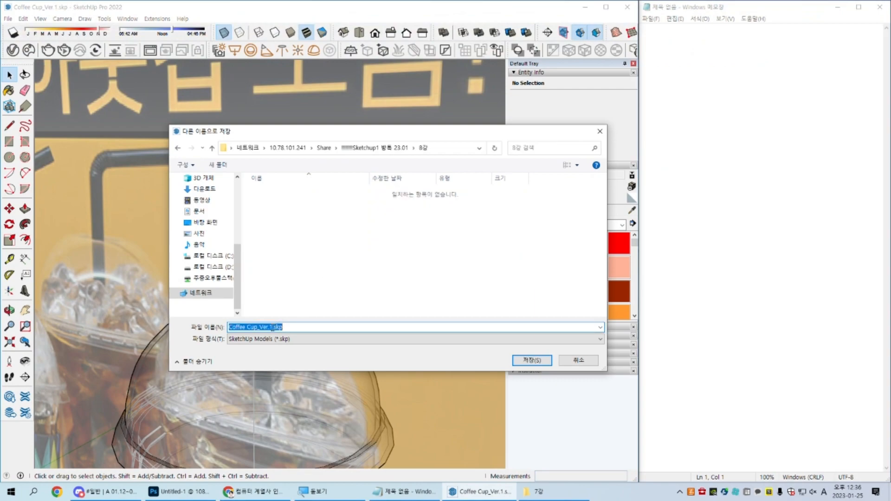
click(272, 328)
key(BackSpace)
text(2)
key(Tab)
key(Down)
key(Down)
key(Down)
key(Down)
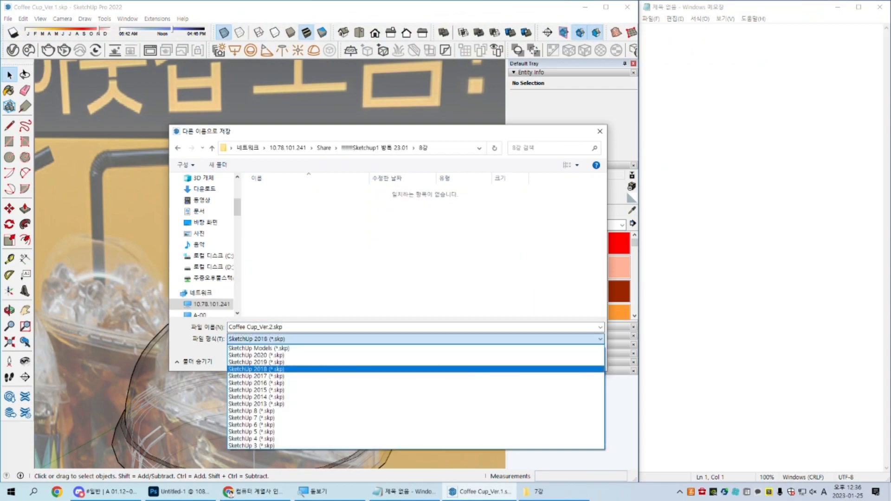
key(Return)
key(Return)
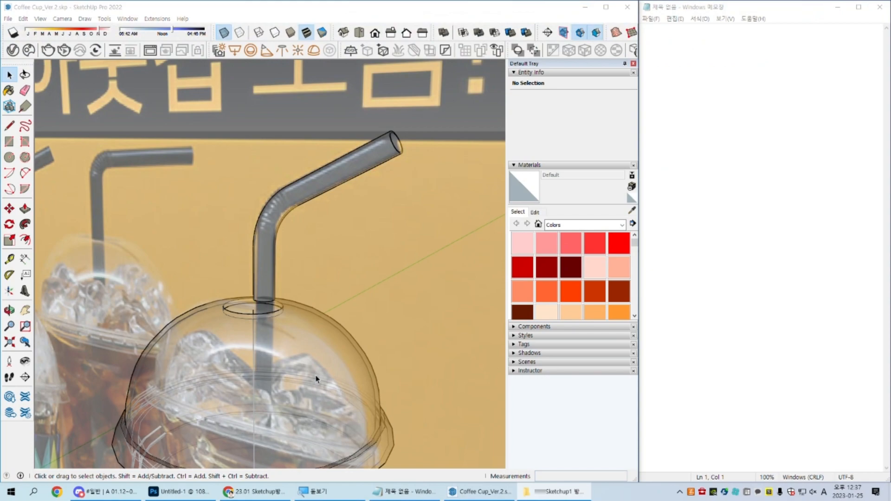
Step: Show the cup from the front in parallel projection
scroll(315, 379, down, 2)
mouse_move(315, 379)
middle_down()
mouse_move(314, 360)
mouse_move(276, 365)
mouse_move(270, 302)
middle_up()
scroll(284, 359, up, 3)
scroll(278, 365, down, 2)
scroll(327, 360, down, 2)
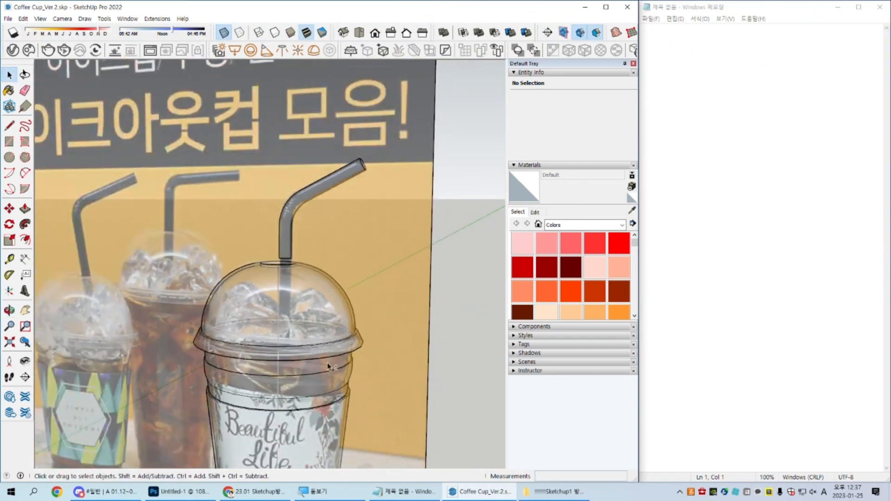
shift+middle_drag(327, 362, 322, 316)
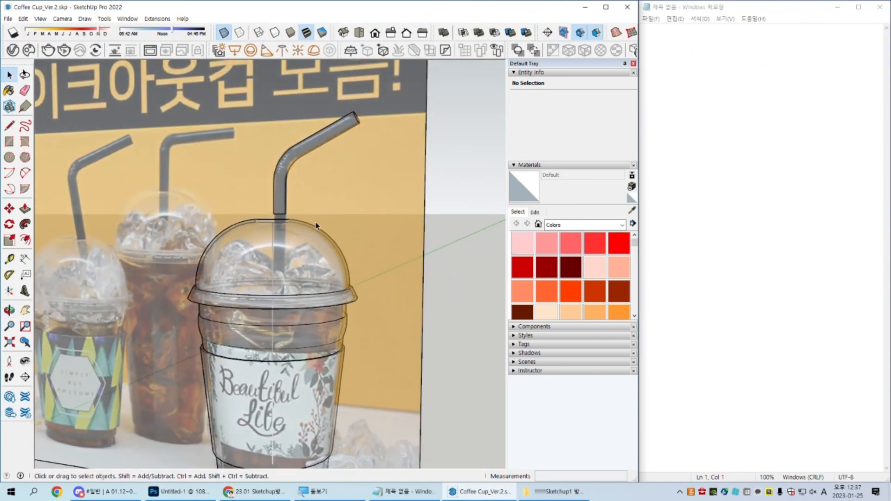
key(shift+f)
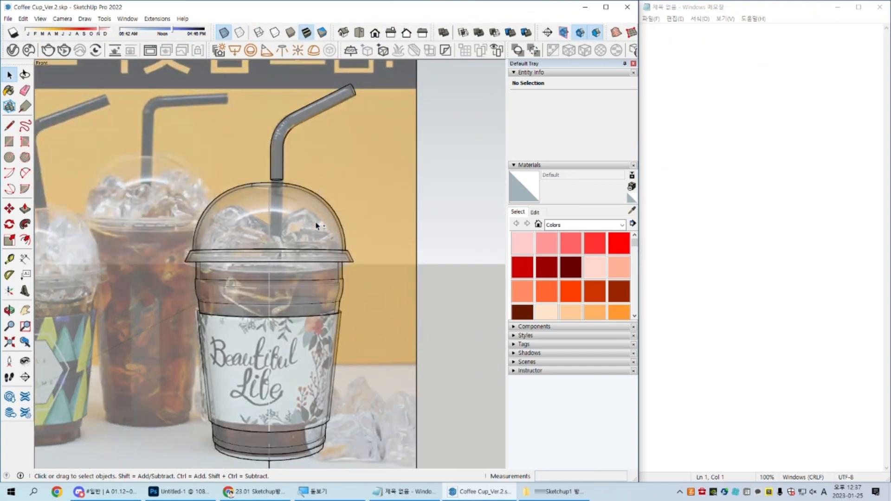
key(shift+p)
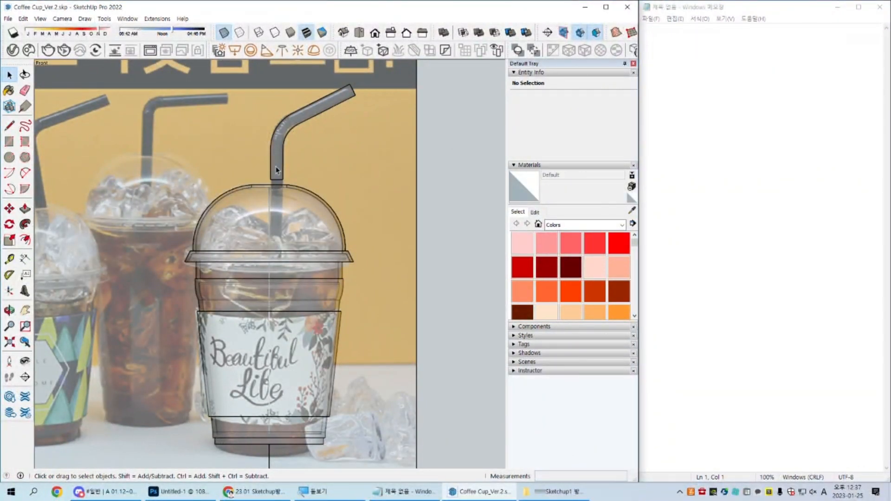
Step: Examine the straw's lower end against the dome lid in front view, comparing perspective and parallel projection
scroll(288, 181, up, 4)
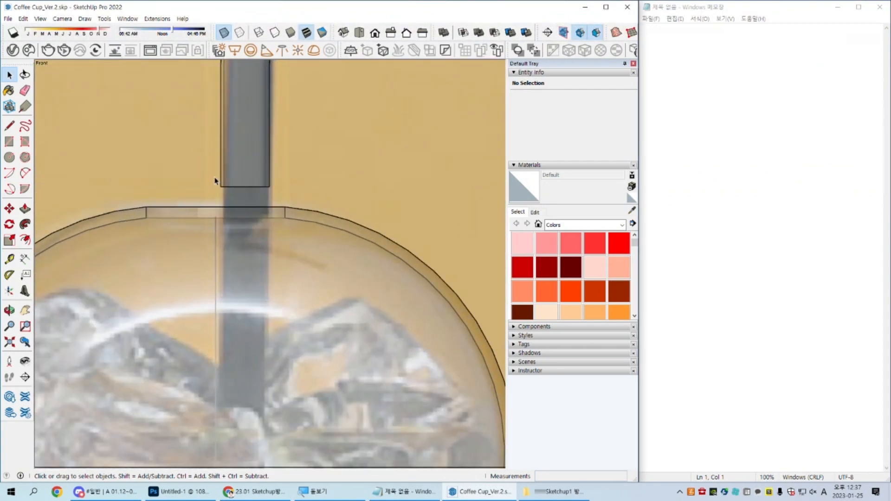
scroll(216, 181, down, 4)
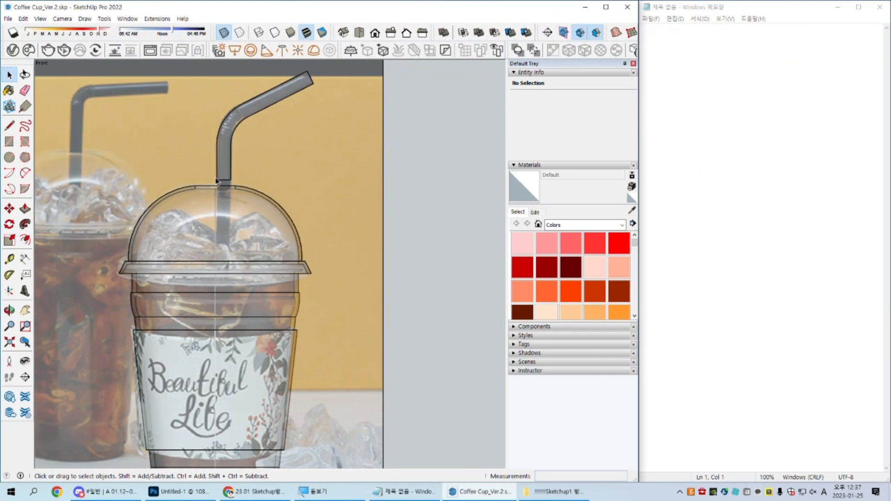
scroll(216, 181, down, 1)
shift+middle_drag(216, 181, 256, 225)
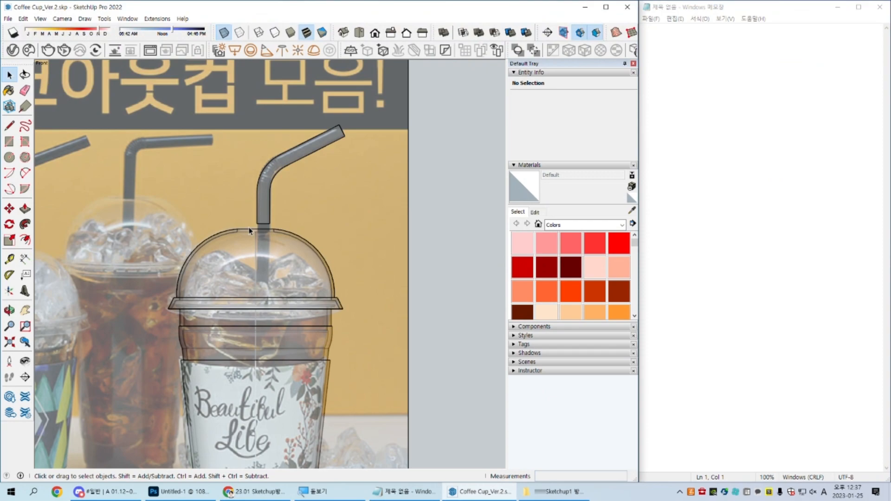
key(shift+p)
key(shift+p)
key(shift+p)
key(shift+p)
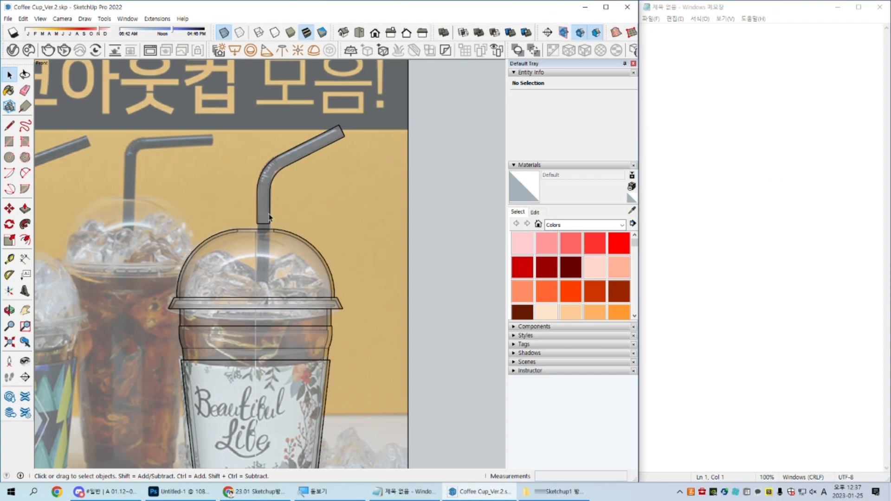
scroll(318, 195, down, 3)
key(space)
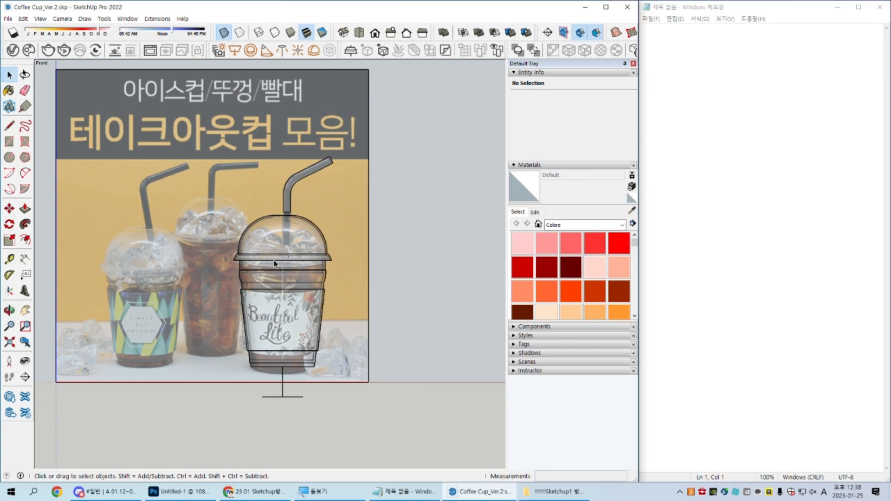
Step: Select the straw's lower end and move it straight down about 1350 mm to extend the straw into the cup
scroll(298, 221, up, 3)
scroll(292, 205, up, 5)
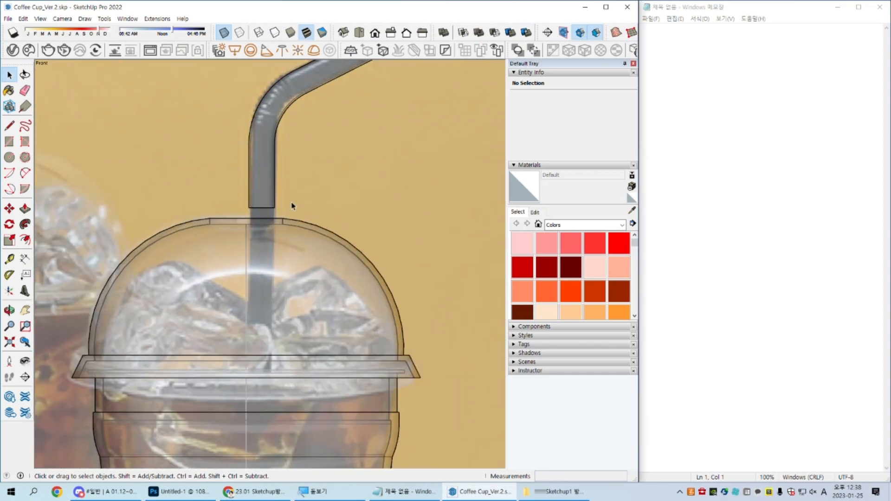
drag(149, 187, 327, 230)
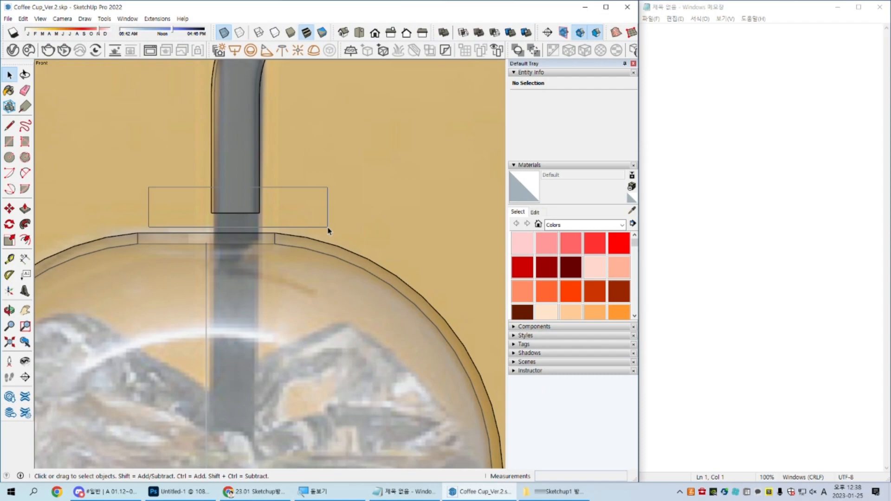
drag(327, 230, 328, 229)
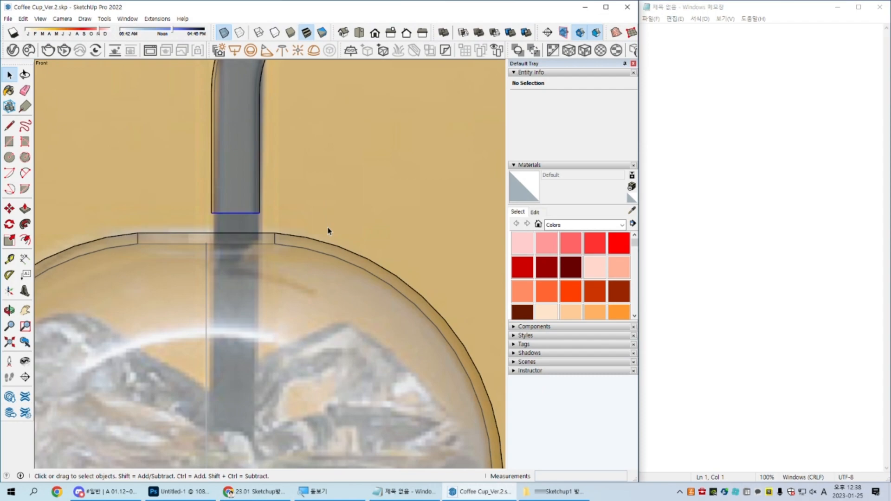
scroll(329, 229, down, 8)
shift+middle_drag(328, 228, 308, 215)
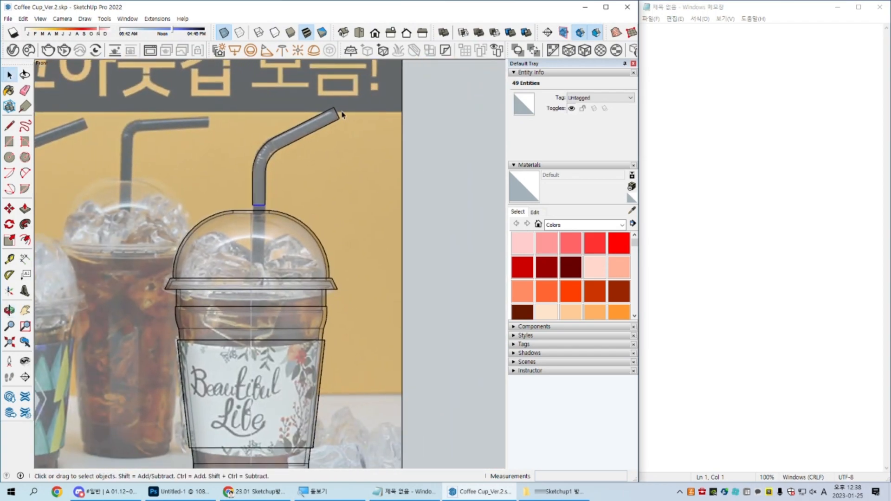
key(m)
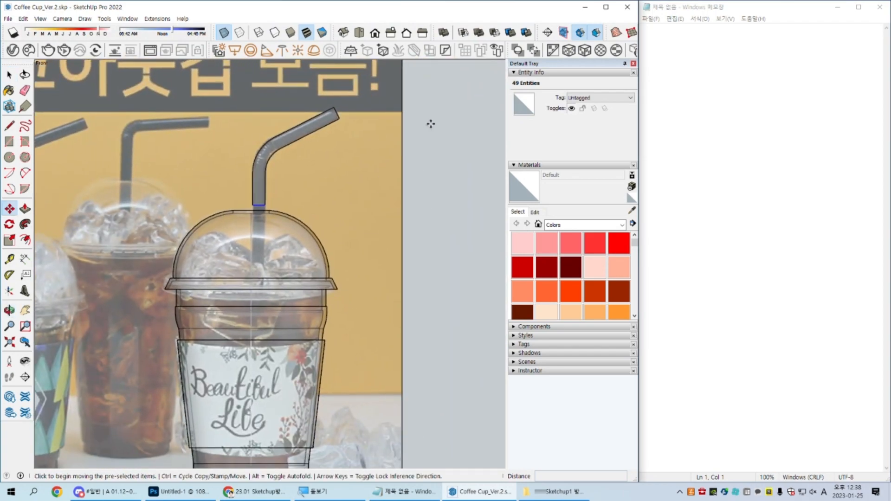
shift+middle_drag(421, 232, 398, 174)
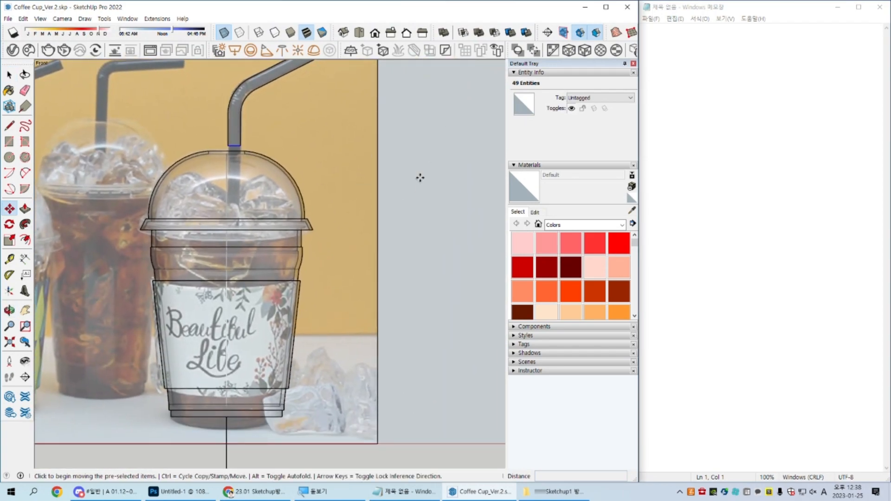
click(412, 147)
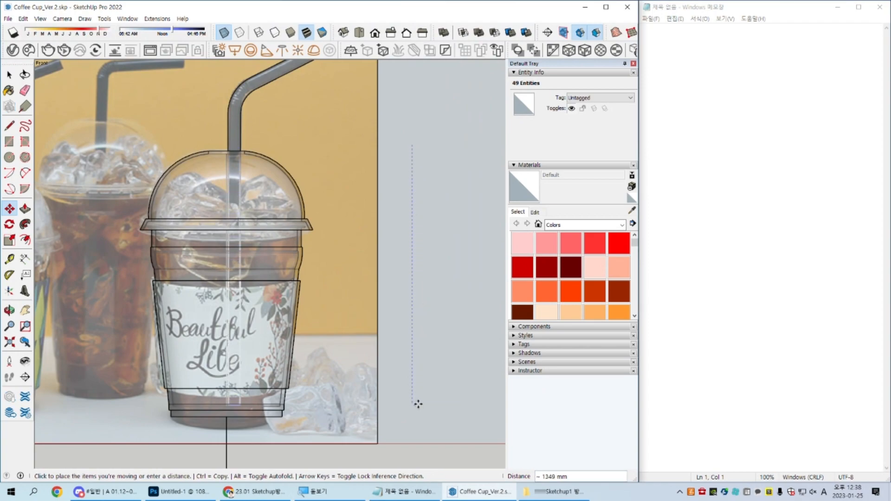
key(space)
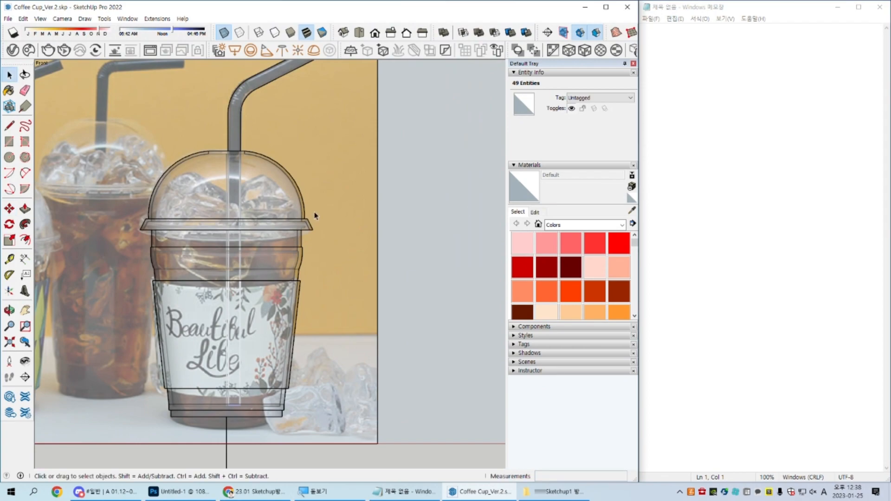
Step: Select the whole connected straw geometry, and undo the extension of its lower end
triple_click(237, 126)
shift+middle_drag(268, 150, 285, 189)
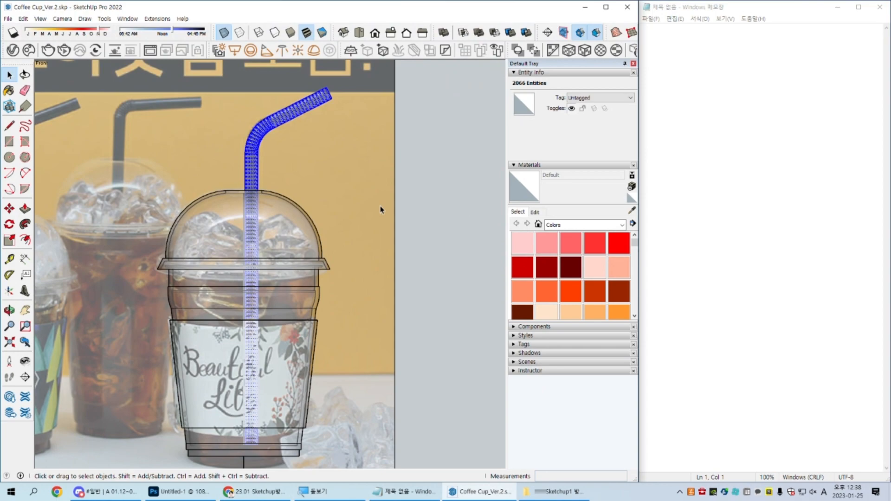
click(399, 216)
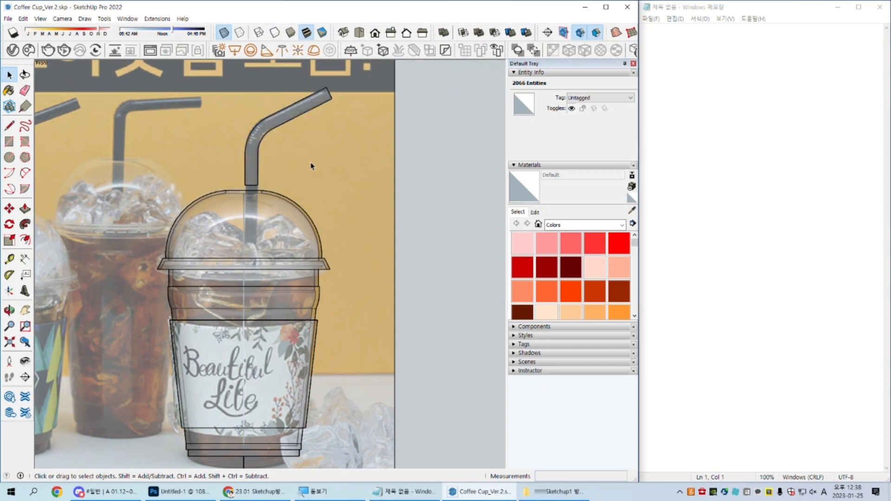
Step: Select the straw's lower-end geometry and examine its ring-shaped end face up close
scroll(237, 175, up, 1)
scroll(237, 175, up, 4)
drag(210, 200, 388, 282)
middle_drag(378, 271, 304, 193)
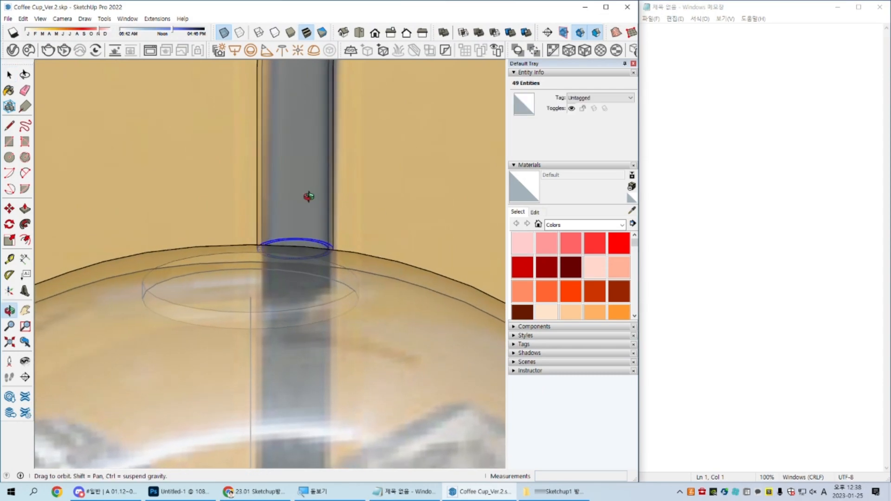
scroll(365, 263, up, 6)
click(365, 263)
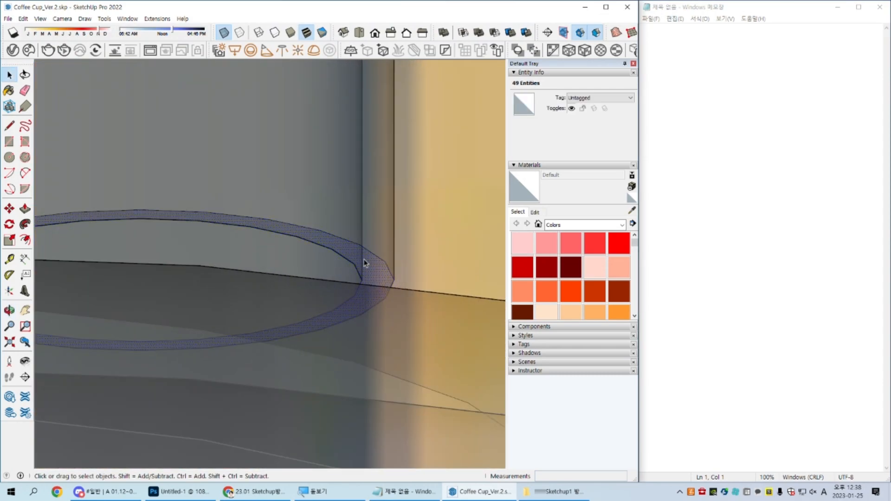
scroll(356, 251, down, 6)
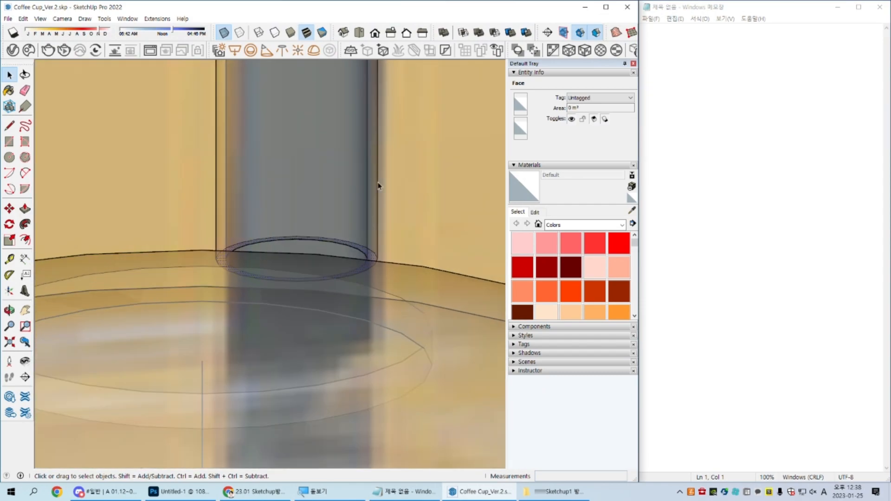
Step: In front view, select the straw's lower-end geometry and move it straight down to just above the cup's base
key(shift+f)
drag(150, 177, 377, 239)
scroll(379, 242, down, 6)
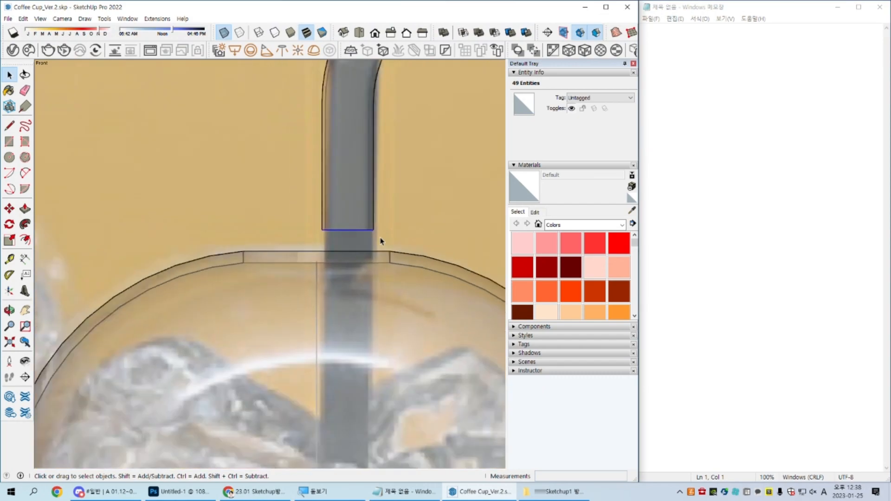
scroll(286, 200, down, 3)
key(m)
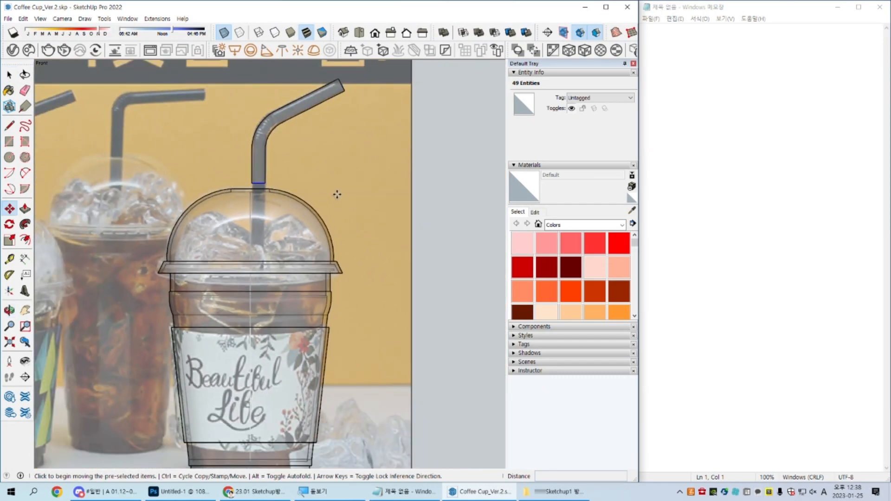
click(430, 172)
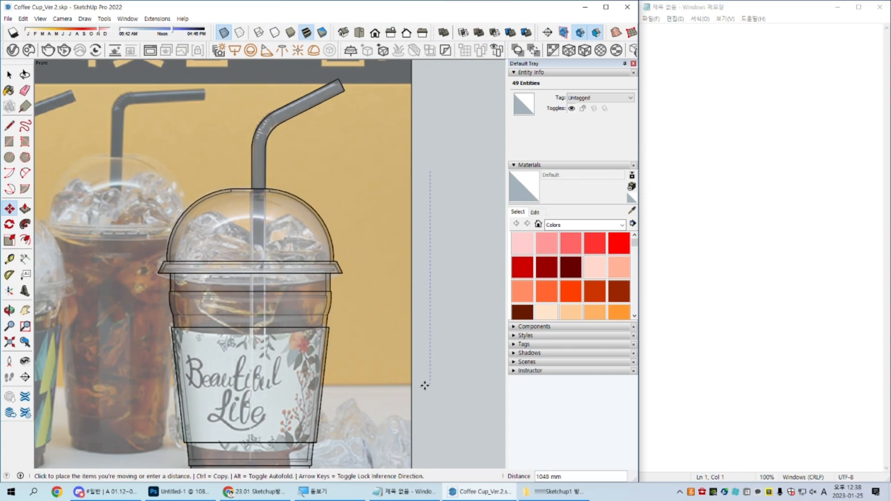
shift+middle_drag(434, 424, 431, 330)
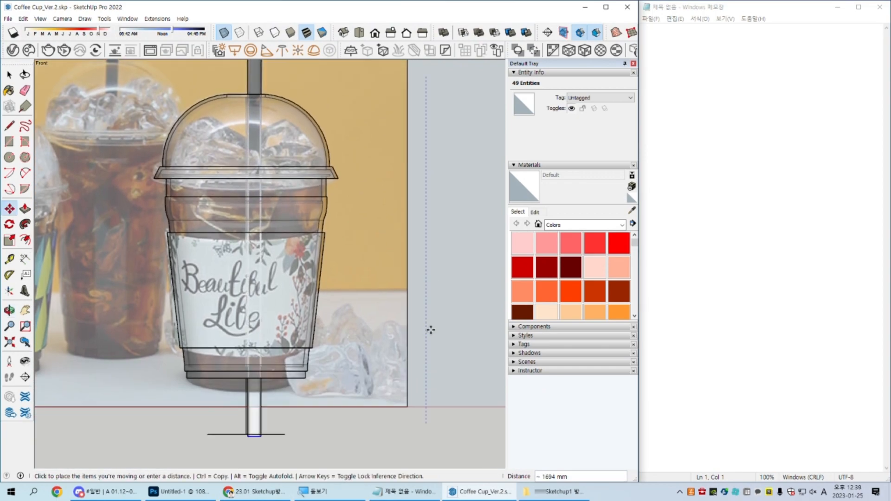
click(442, 355)
key(space)
Step: Select all connected geometry of the lengthened straw and make it a component with the default settings
scroll(332, 301, down, 1)
shift+middle_drag(336, 306, 339, 347)
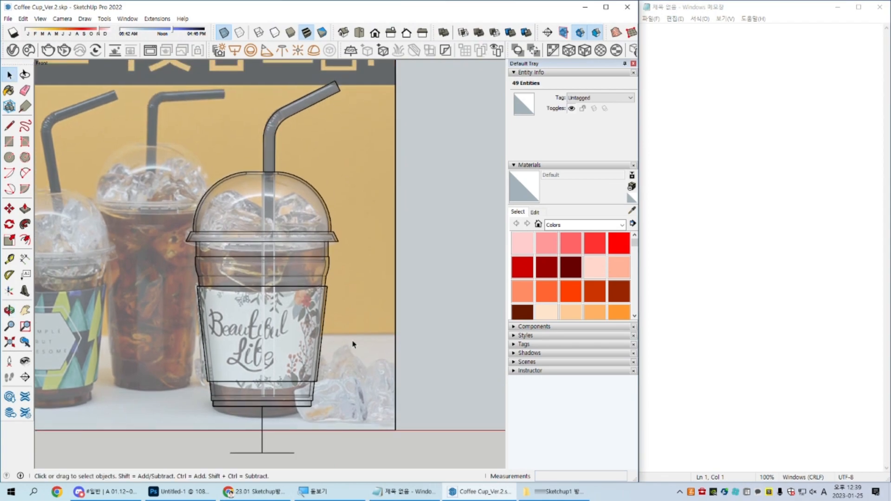
triple_click(269, 147)
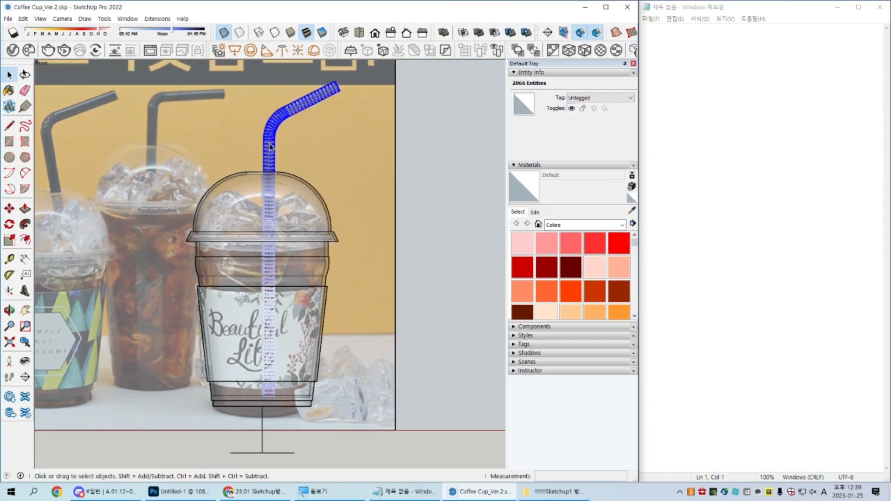
scroll(270, 148, up, 1)
key(g)
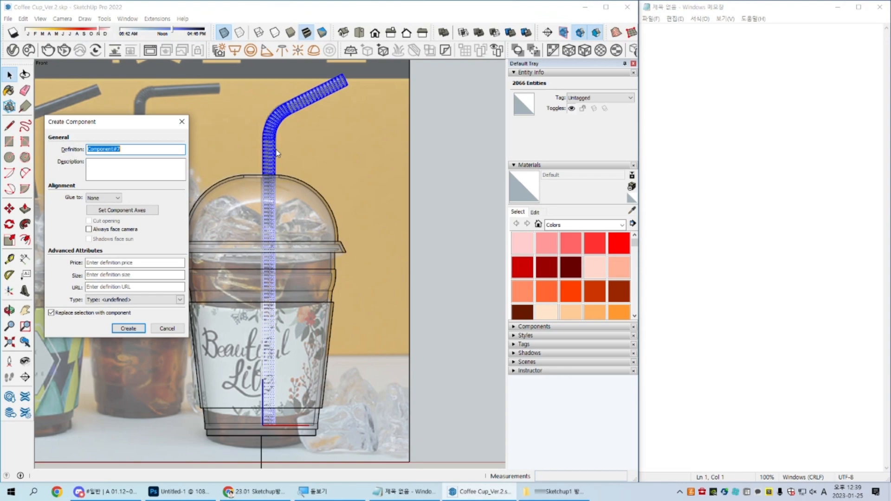
key(Return)
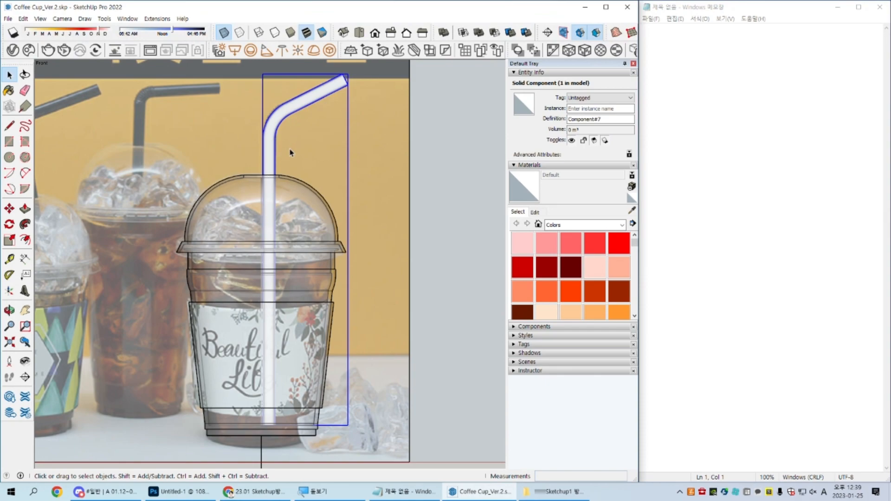
Step: Rotate the straw about 13.1 degrees around a point just above the lid opening, swinging its lower end to the right
scroll(272, 176, up, 2)
key(q)
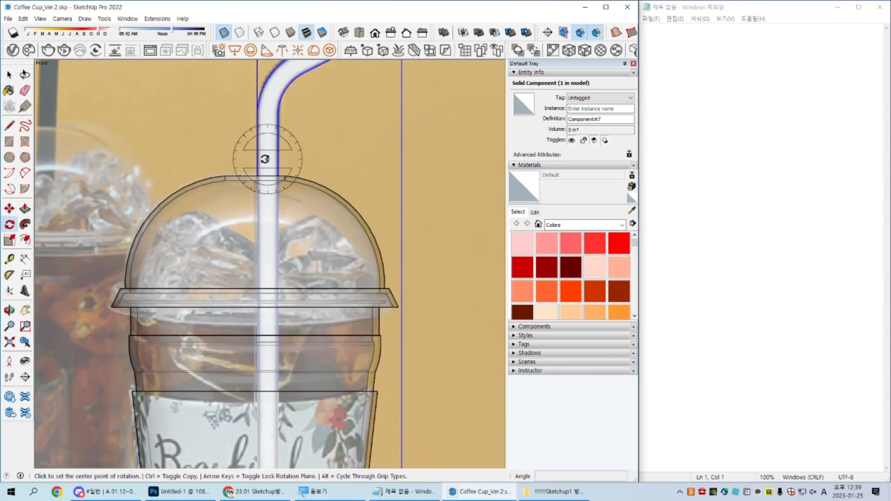
scroll(271, 153, up, 4)
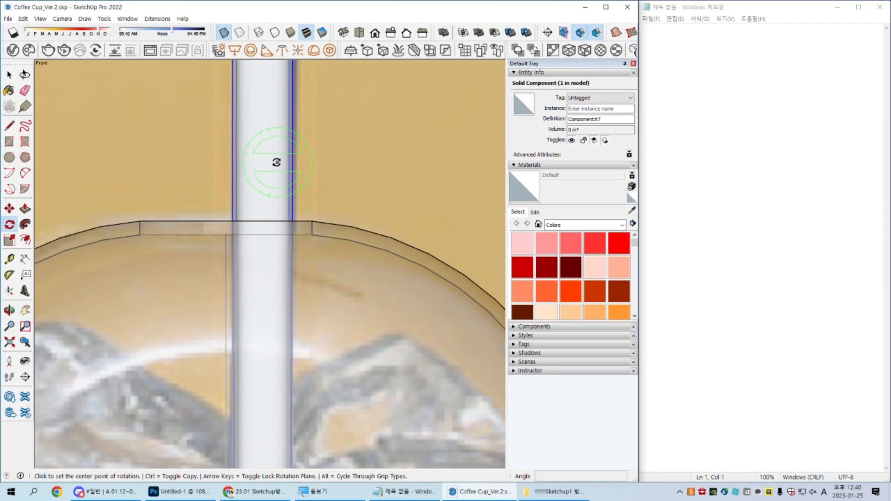
scroll(262, 181, down, 5)
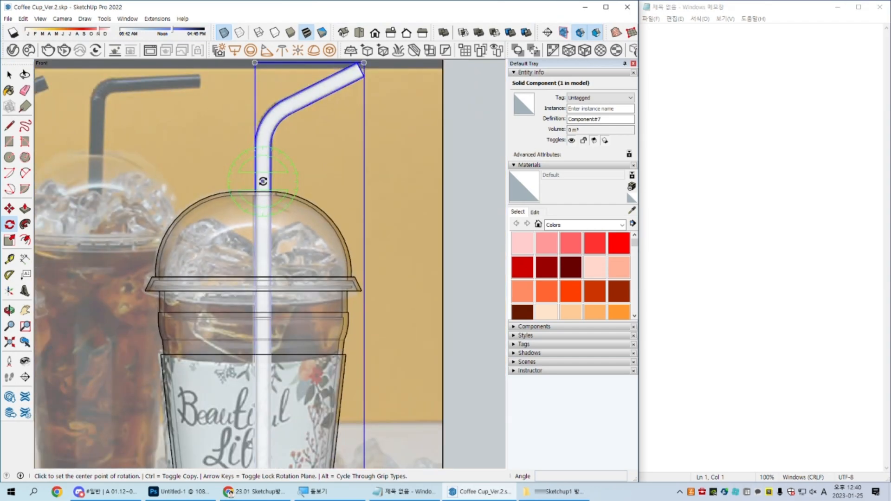
scroll(262, 182, down, 3)
scroll(264, 323, up, 2)
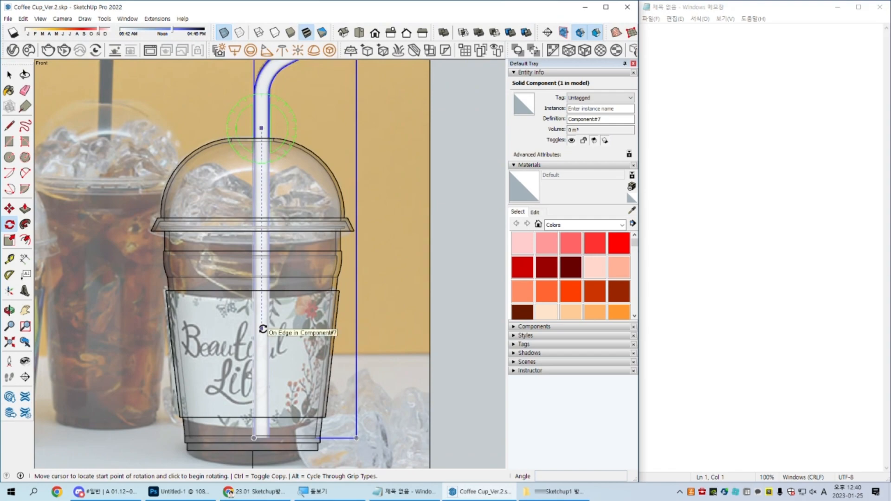
click(263, 328)
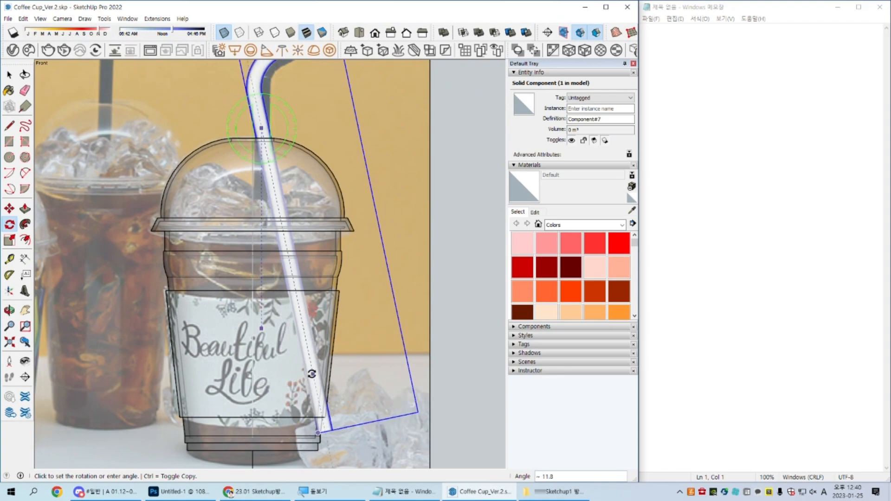
click(314, 374)
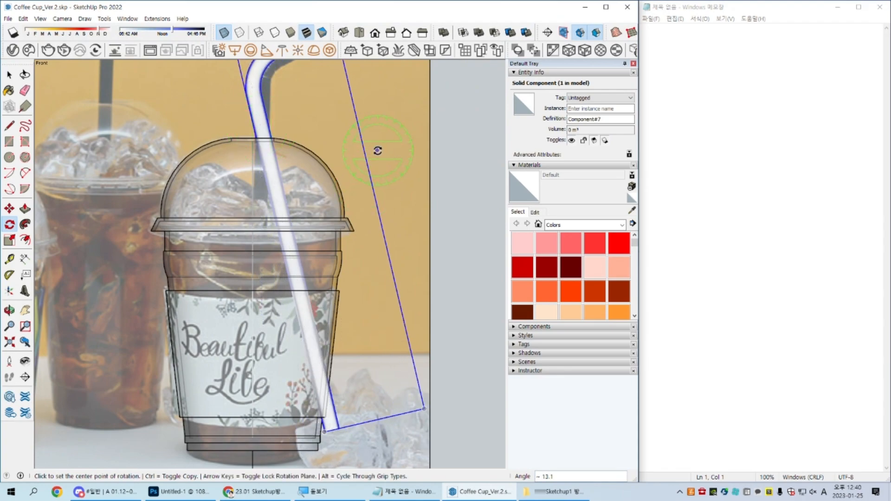
Step: Move the tilted straw about 103 mm to the left along the red axis so its lower end sits inside the cup
key(m)
click(418, 101)
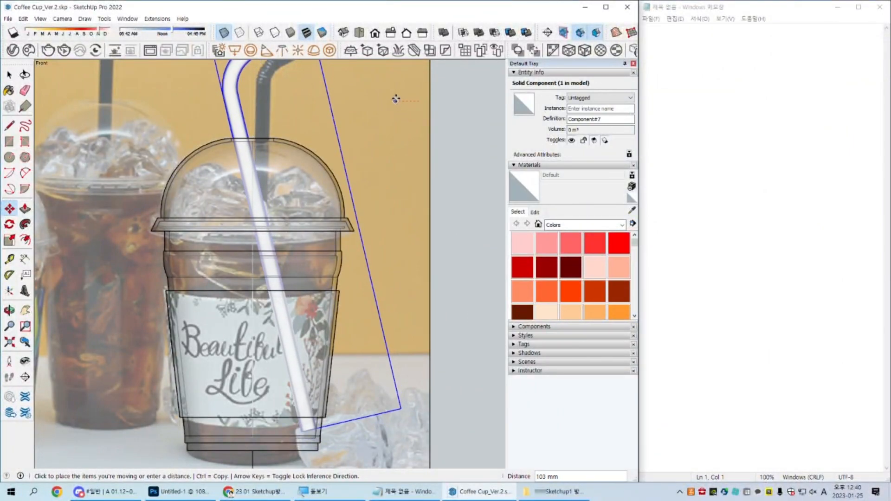
click(396, 99)
key(space)
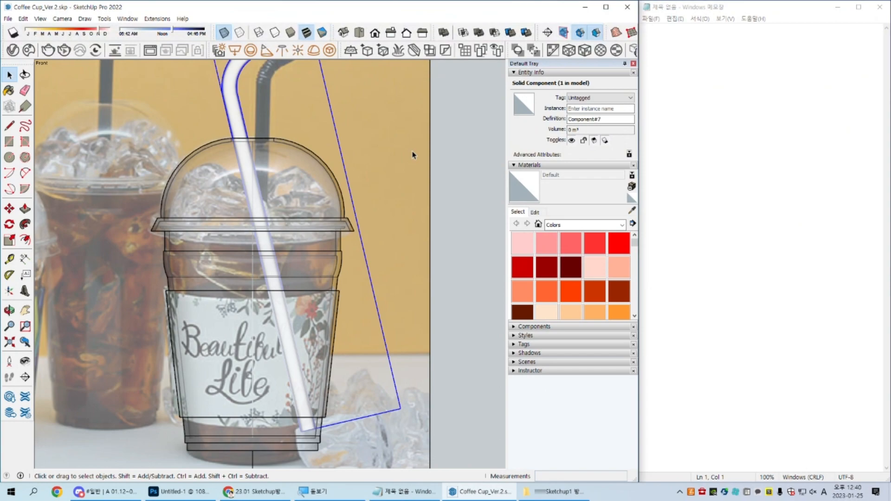
Step: Turn off the X-ray display, clear the selection and examine the cup with its tilted straw from an angle
scroll(400, 249, down, 3)
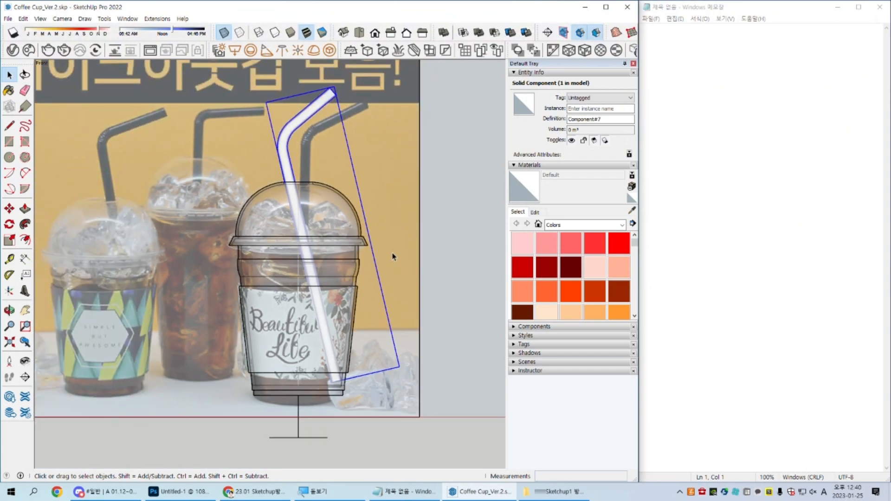
scroll(398, 255, up, 4)
scroll(389, 249, down, 3)
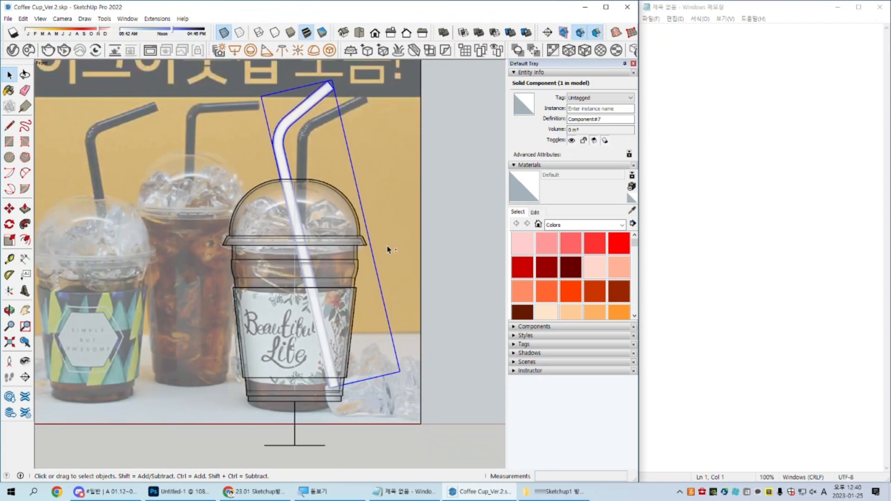
scroll(374, 253, up, 2)
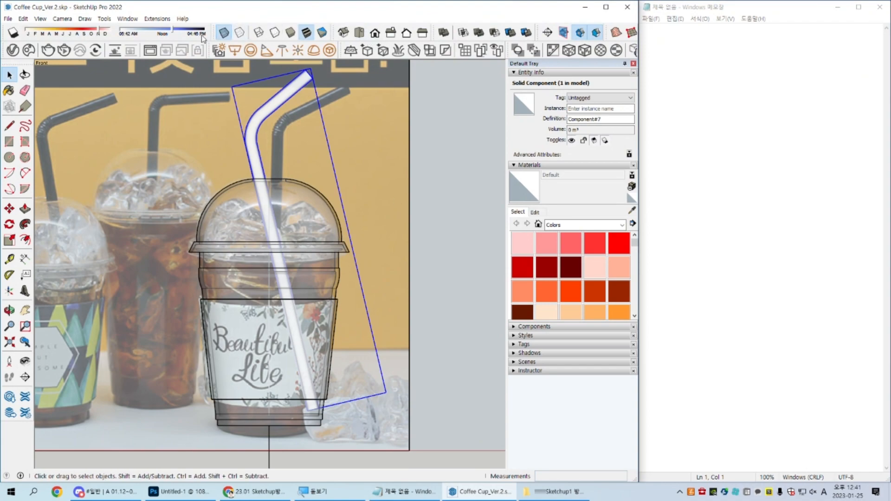
click(224, 32)
scroll(271, 276, down, 5)
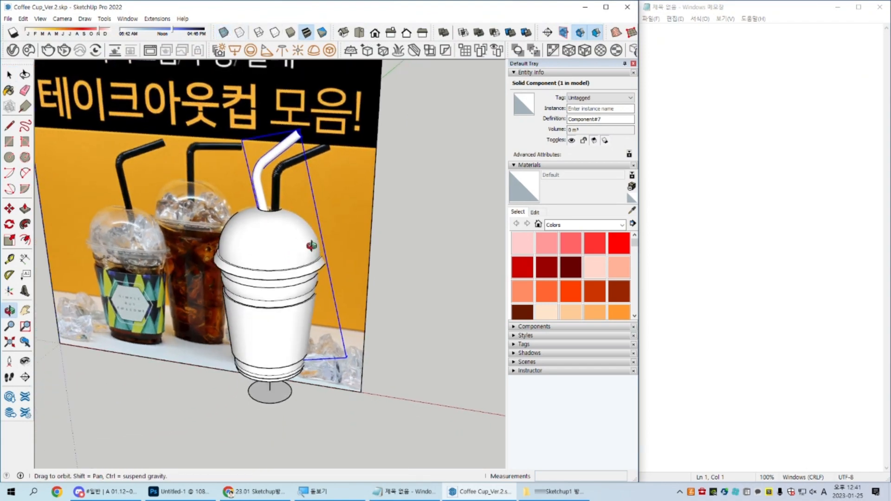
click(454, 262)
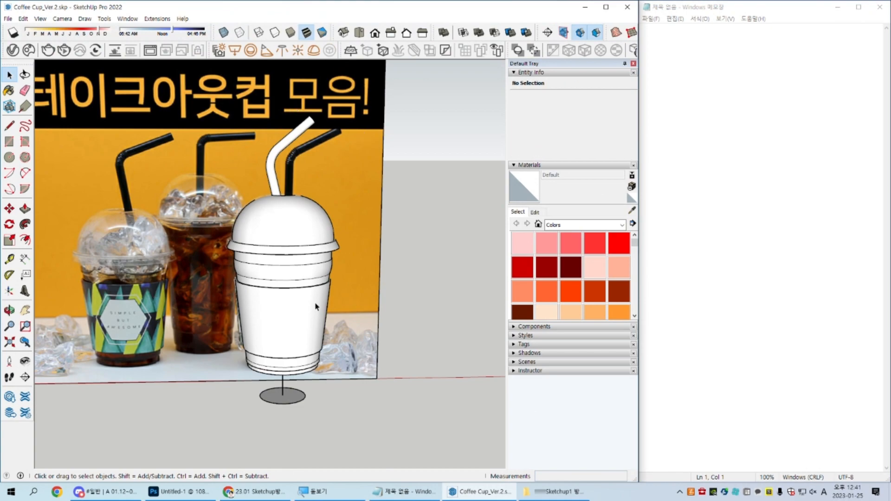
middle_drag(351, 371, 280, 391)
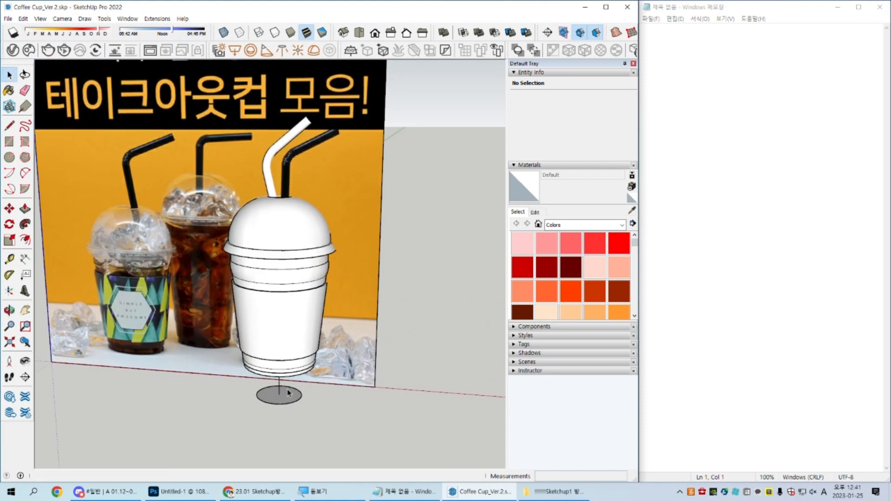
Step: Delete the leftover circle and the vertical line beneath the cup
middle_drag(346, 264, 280, 435)
scroll(280, 435, up, 5)
drag(331, 416, 230, 382)
click(277, 346)
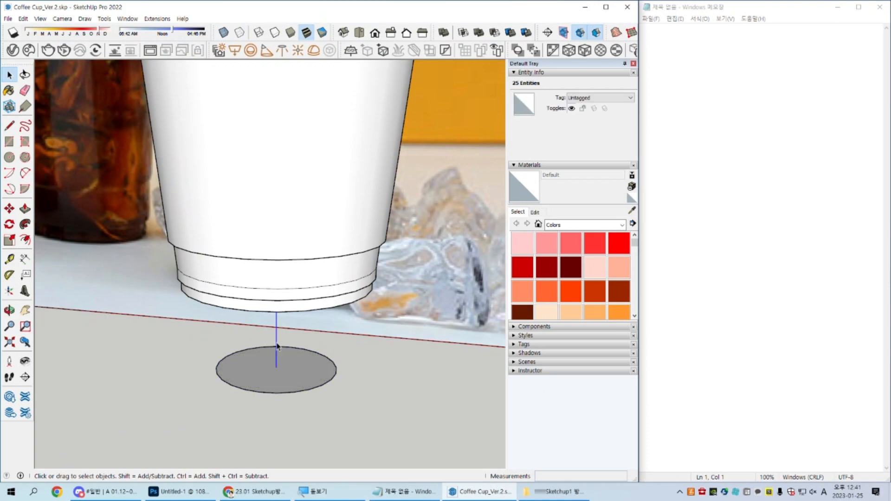
key(e)
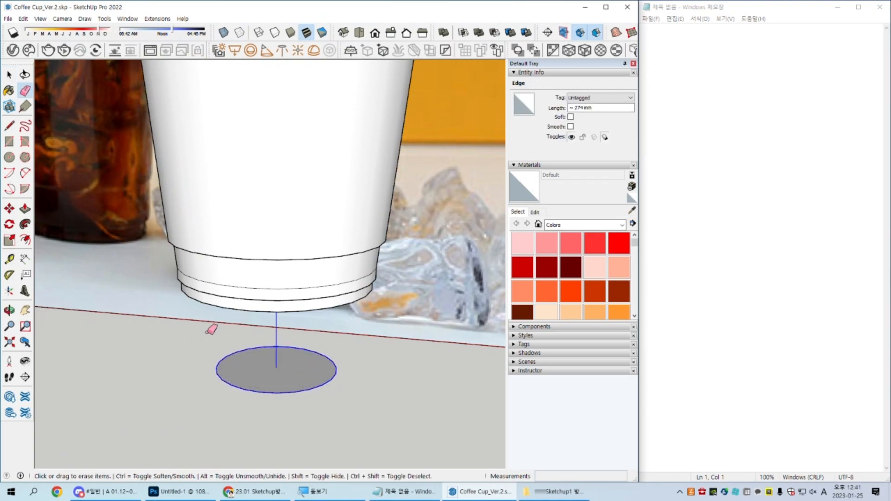
key(Delete)
key(space)
scroll(124, 355, down, 6)
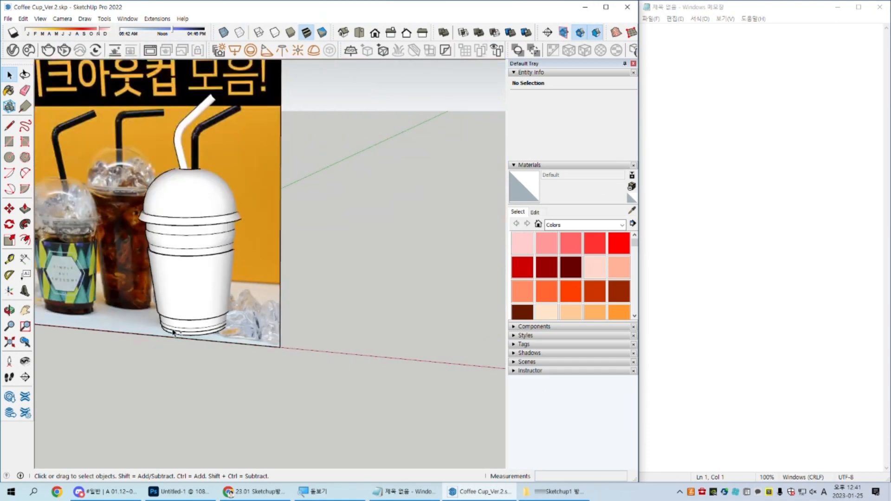
Step: Erase the short leftover vertical edge inside the lid opening beside the straw
scroll(202, 178, up, 4)
scroll(202, 179, up, 5)
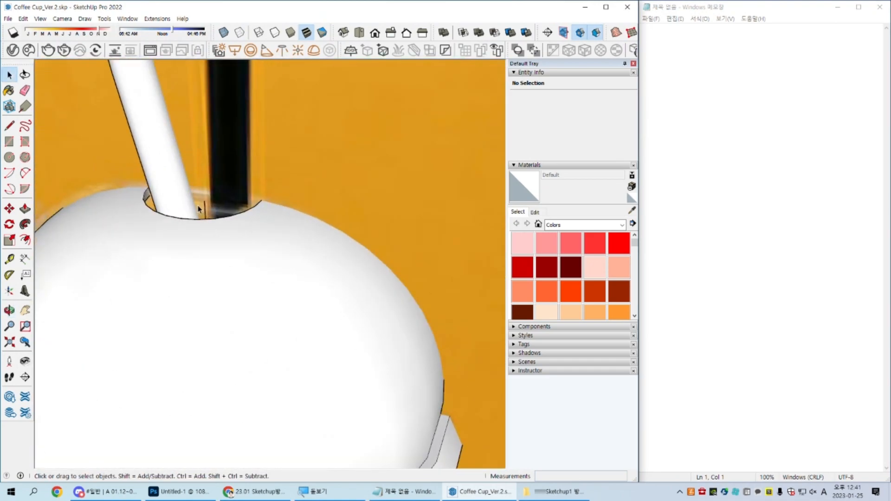
key(e)
key(space)
scroll(215, 181, down, 6)
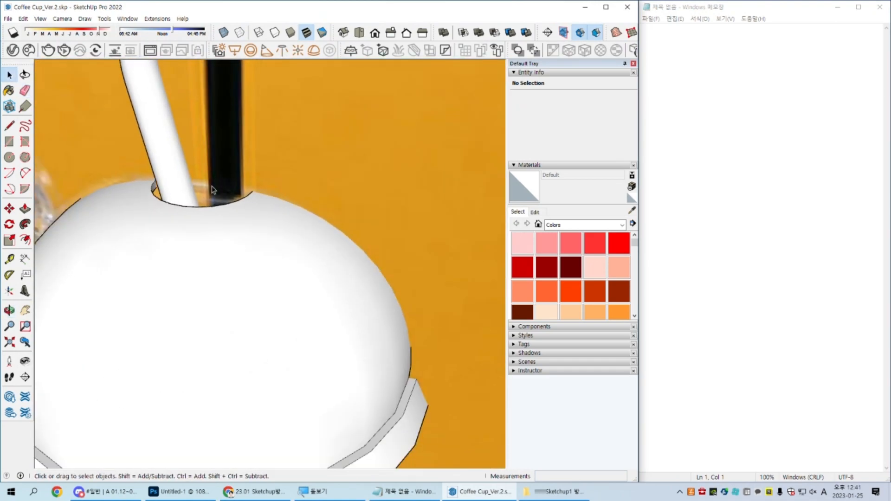
Step: Examine the cup and straw in X-ray display, returning to the normal shaded display
click(227, 33)
middle_drag(224, 236, 232, 214)
scroll(232, 213, down, 4)
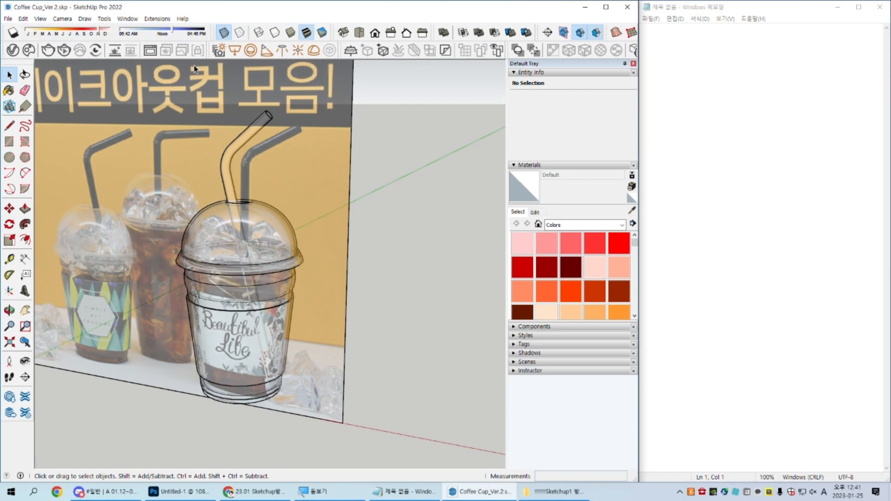
click(224, 33)
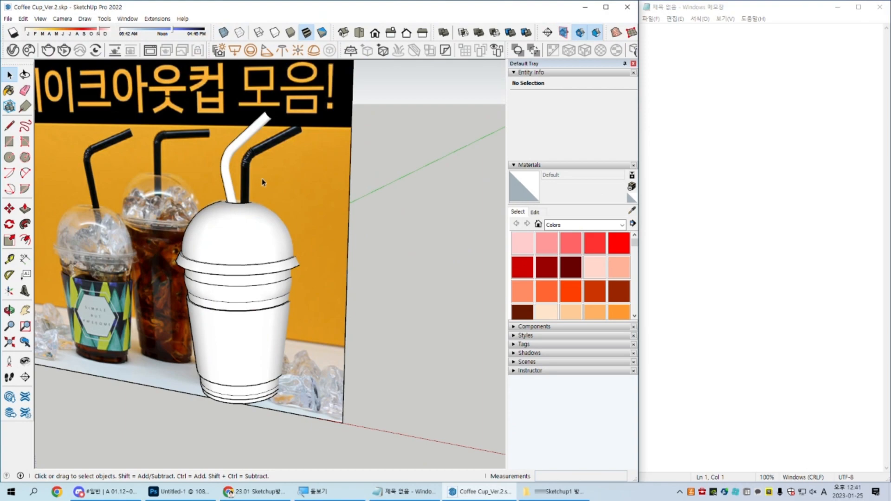
middle_drag(288, 167, 323, 229)
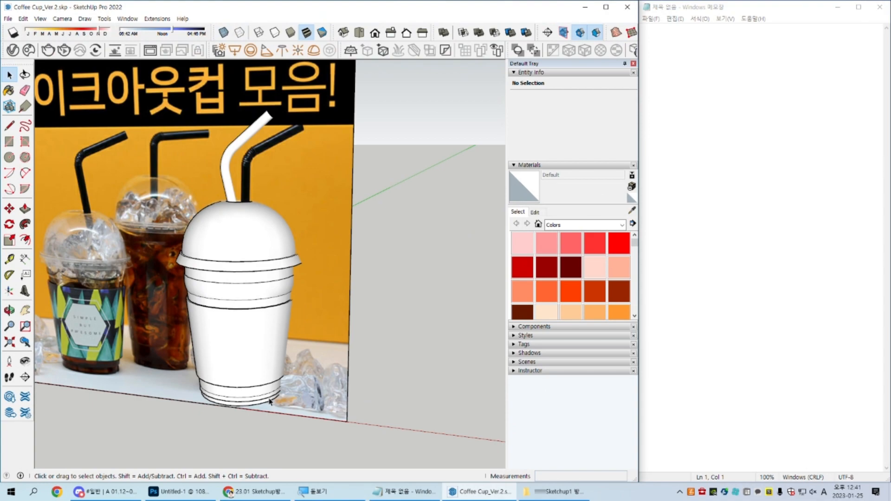
Step: Open the cup component for editing and offset its bottom face inward twice, the first time by about 19 mm
middle_drag(250, 430, 243, 342)
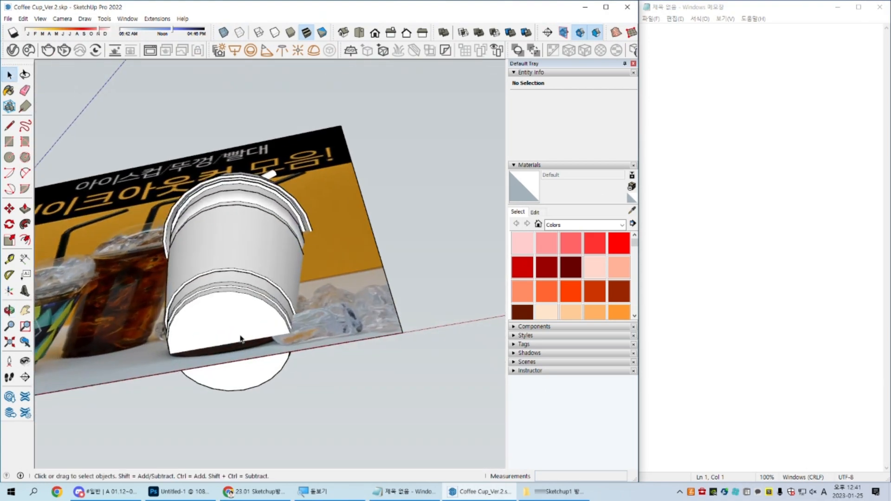
scroll(258, 322, up, 3)
click(258, 321)
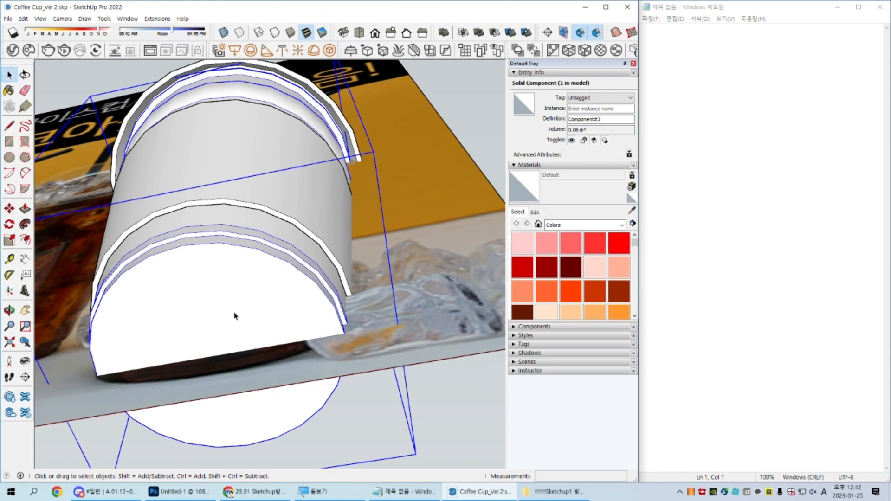
double_click(235, 313)
click(222, 324)
middle_drag(223, 324, 330, 250)
scroll(258, 325, up, 2)
key(f)
click(365, 226)
click(361, 239)
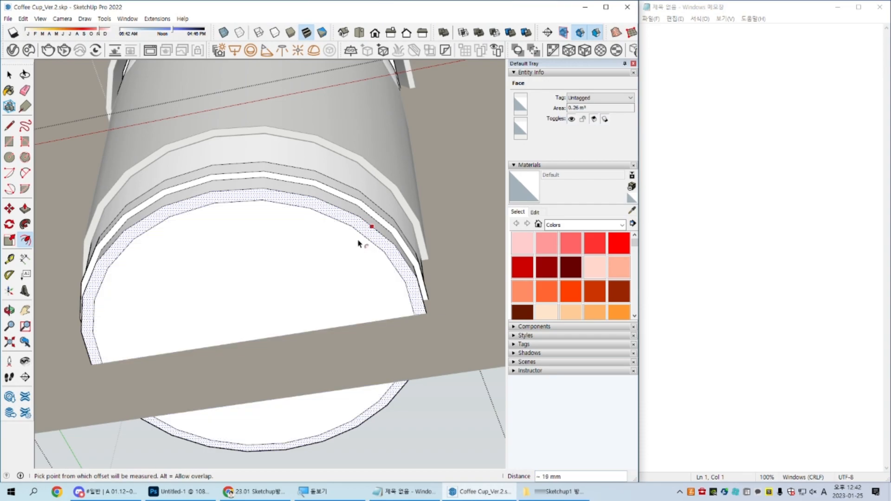
click(358, 243)
click(353, 251)
Step: Move the innermost bottom face up into the cup to form a recess with sloped sides
key(space)
click(312, 306)
key(m)
click(312, 311)
click(313, 309)
key(space)
middle_drag(313, 308, 308, 354)
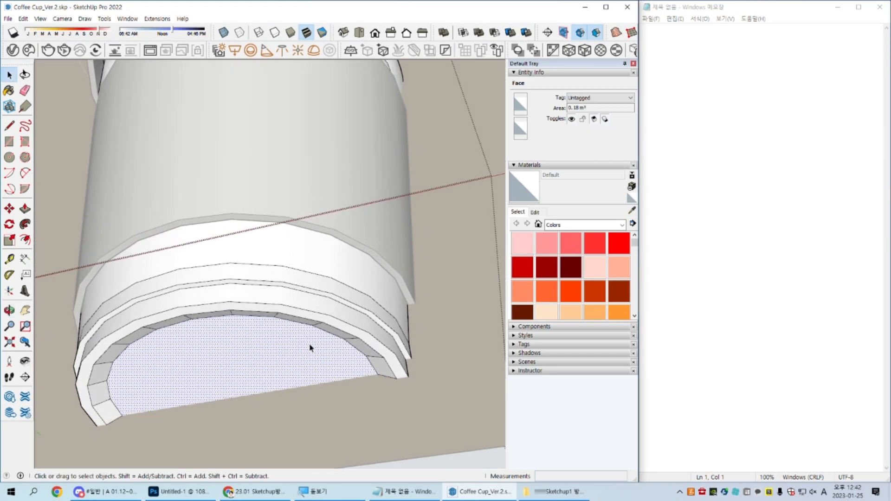
Step: Try to move the recessed bottom face again to adjust the recess depth
middle_drag(310, 358, 358, 236)
scroll(372, 230, up, 3)
scroll(385, 223, up, 2)
scroll(392, 227, up, 2)
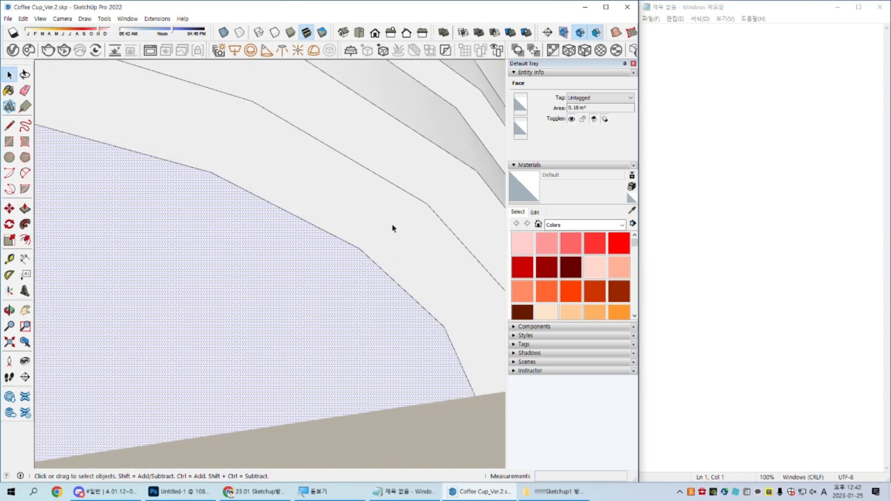
scroll(393, 228, down, 4)
key(m)
click(336, 276)
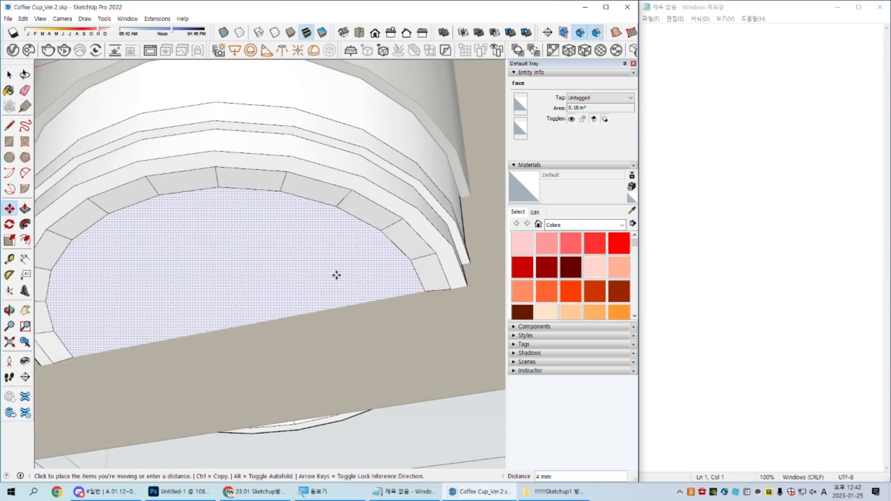
key(space)
scroll(336, 277, down, 5)
middle_drag(336, 277, 325, 263)
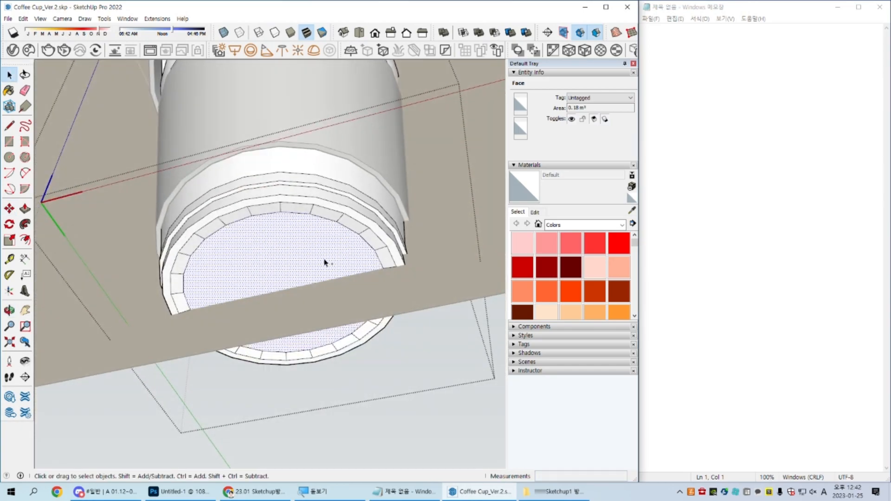
Step: Remove the remaining offset outline from the cup's bottom face
scroll(346, 244, up, 3)
click(362, 226)
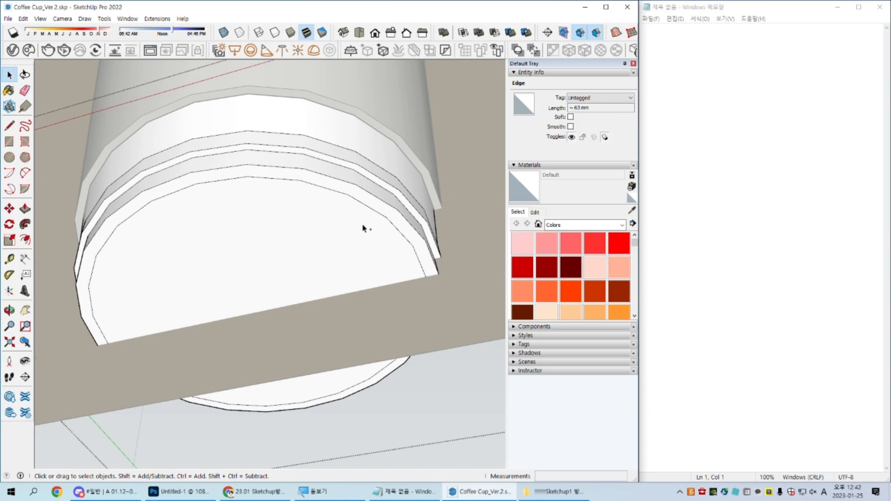
key(Delete)
Step: Select a single segment of the cup bottom's outer edge and examine it up close
click(386, 215)
click(391, 209)
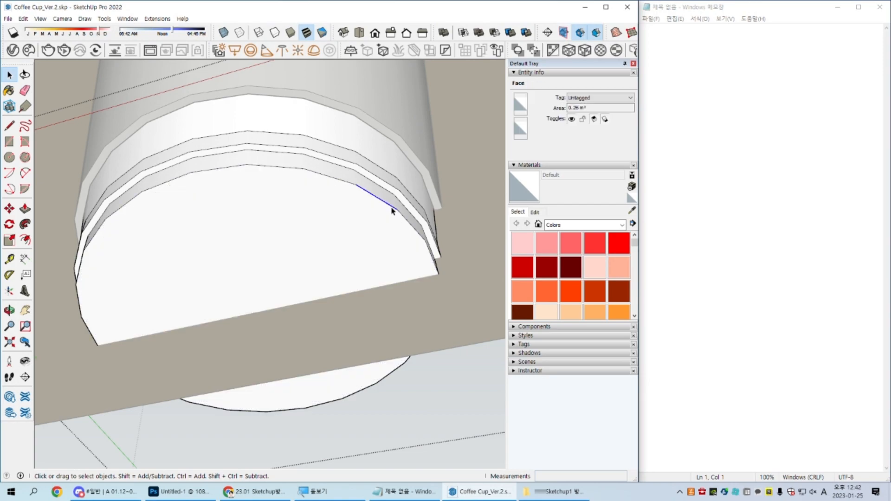
scroll(393, 210, up, 1)
scroll(393, 210, up, 2)
key(ctrl)
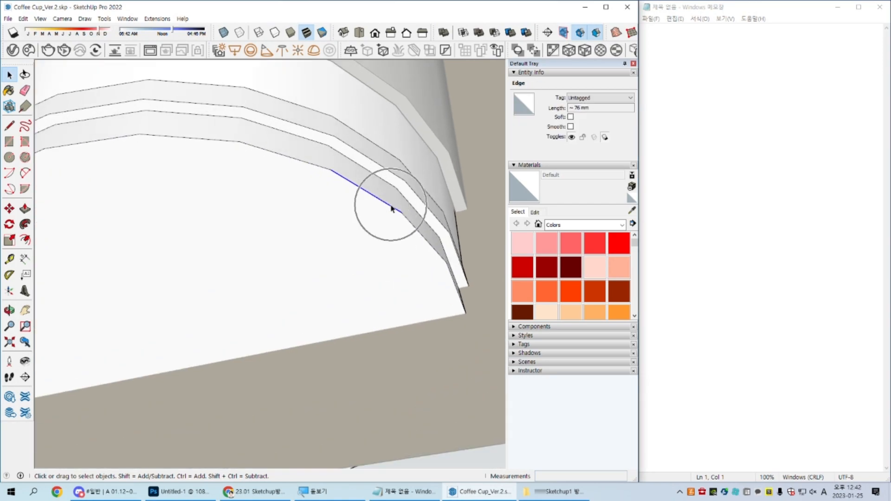
key(ctrl)
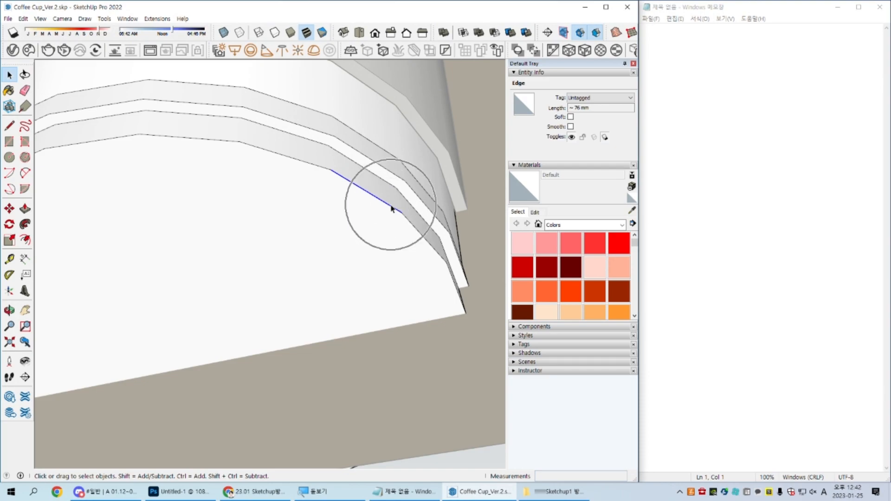
scroll(391, 209, down, 4)
Step: Draw a test circle about 121 mm in radius on the ground in front of the cup and select its edge
middle_drag(390, 208, 284, 200)
middle_drag(328, 239, 253, 342)
key(c)
click(268, 359)
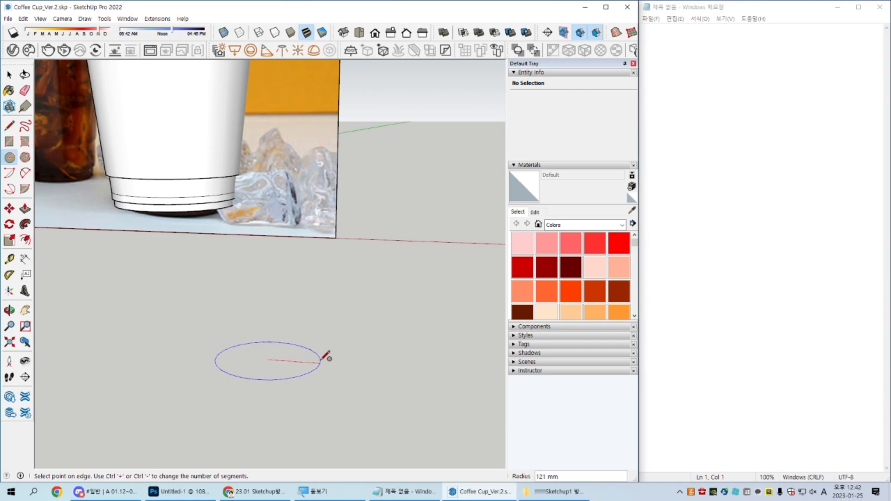
click(326, 356)
key(space)
scroll(306, 378, up, 5)
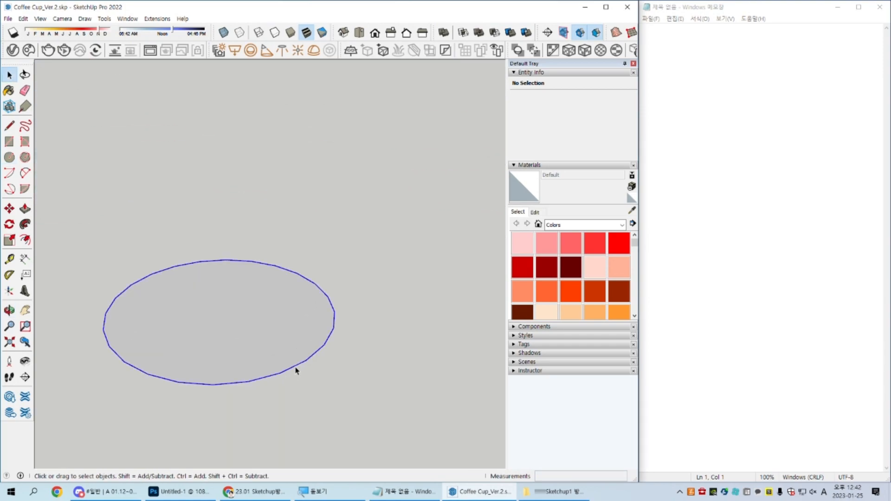
click(295, 370)
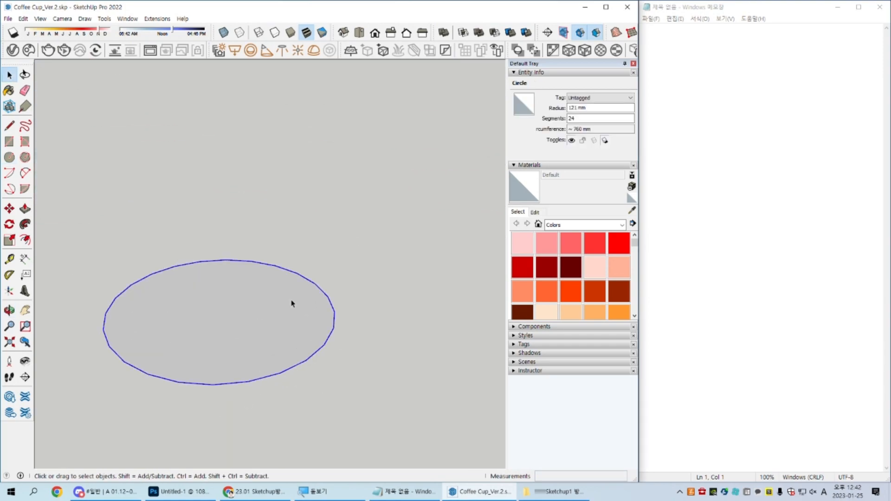
Step: Try Push/Pull on the test circle's face and undo the attempt
double_click(294, 351)
middle_drag(301, 352, 292, 330)
key(p)
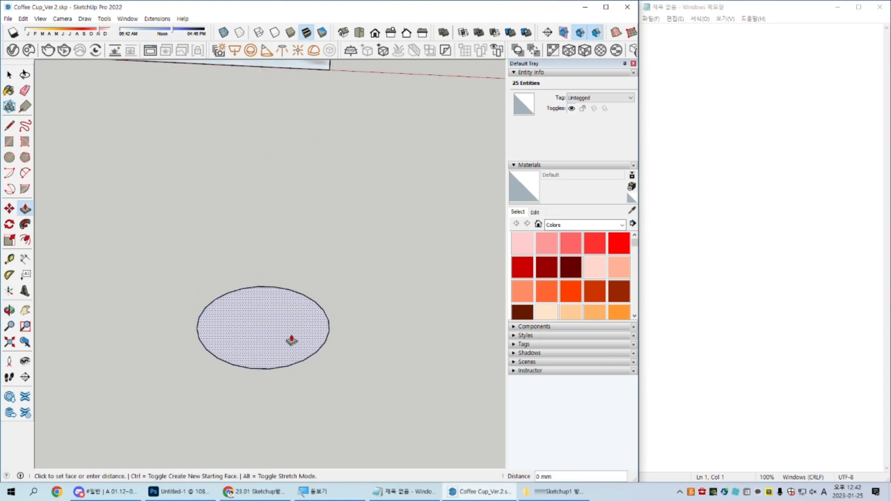
click(293, 340)
key(space)
key(ctrl+z)
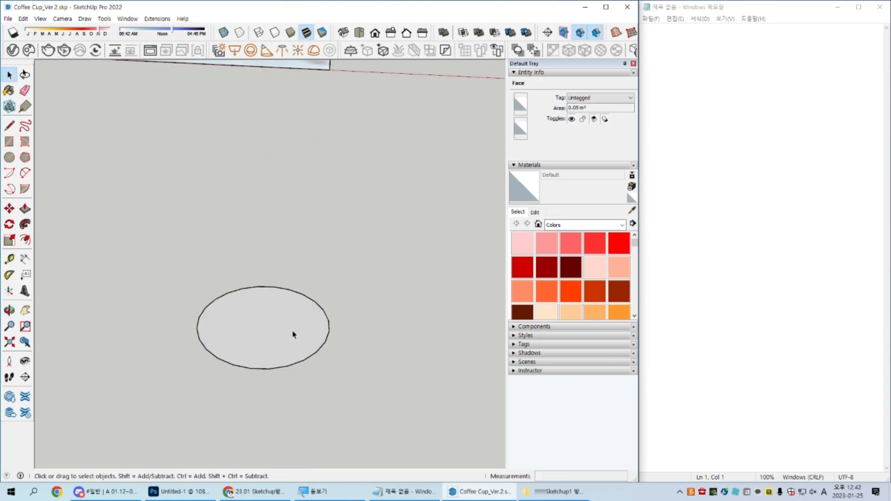
Step: Offset the test circle inward twice to make two concentric rings
scroll(299, 341, up, 2)
key(f)
click(311, 370)
drag(308, 361, 301, 354)
key(space)
Step: Raise the innermost face of the test circle to form a disc with smooth sloped sides
click(278, 336)
key(m)
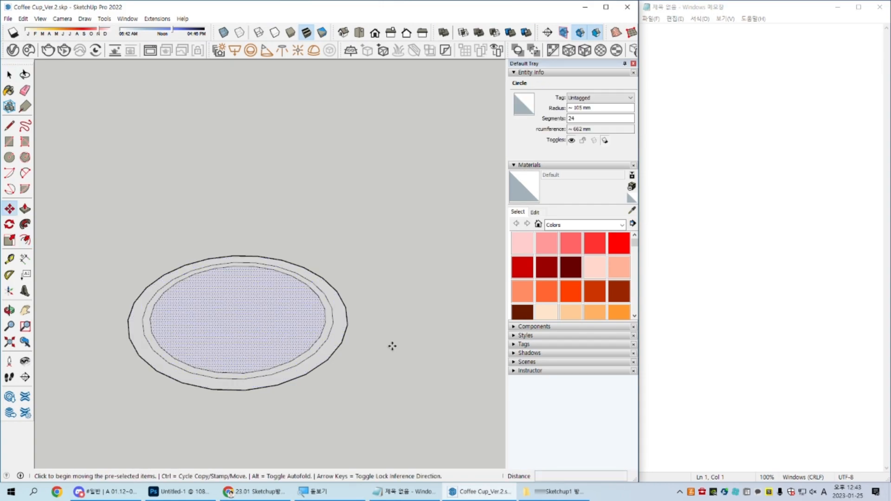
click(392, 346)
click(393, 331)
key(space)
scroll(306, 354, up, 3)
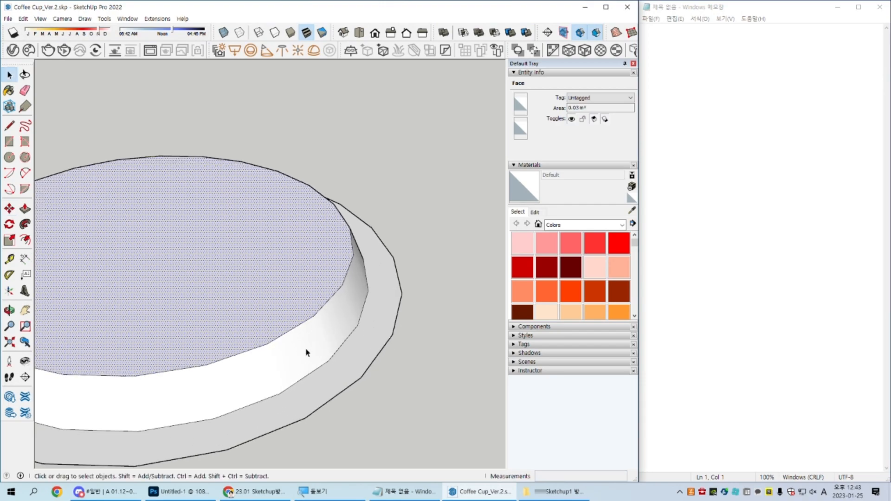
middle_drag(306, 354, 234, 293)
scroll(299, 311, down, 5)
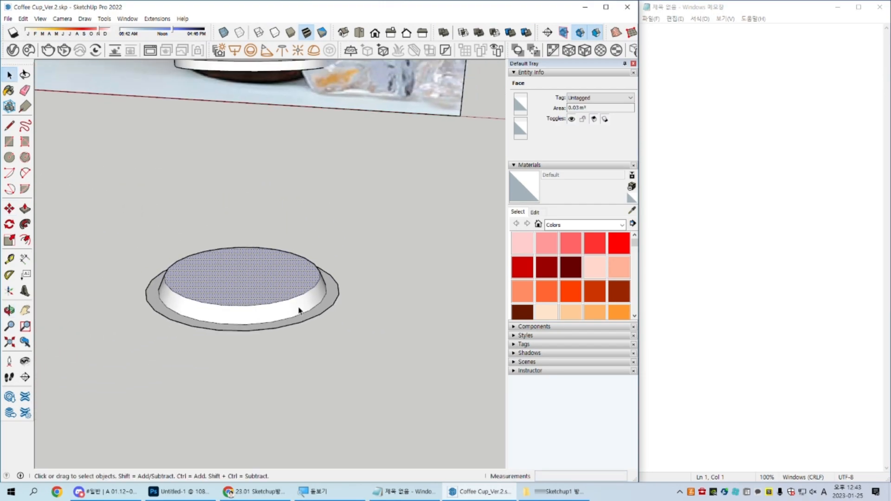
Step: Select all connected geometry of the raised test disc and delete it
middle_drag(270, 251, 318, 316)
triple_click(322, 319)
key(Delete)
Step: Reopen the cup component and offset its bottom face inward twice to form two concentric rings
scroll(322, 306, down, 1)
mouse_move(297, 234)
middle_down()
mouse_move(316, 307)
mouse_move(290, 236)
mouse_move(310, 245)
middle_up()
scroll(291, 235, up, 3)
double_click(293, 261)
scroll(311, 244, up, 3)
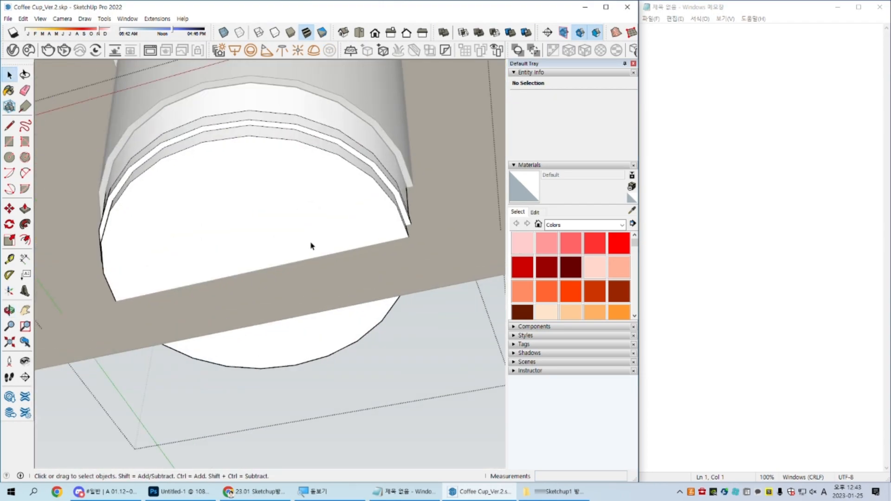
click(324, 199)
scroll(328, 186, up, 2)
key(f)
click(354, 177)
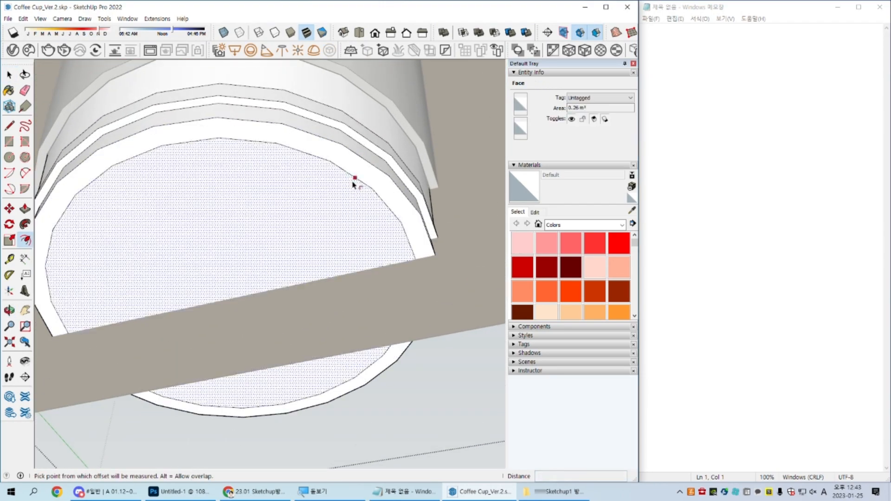
click(346, 197)
Step: Move the inner bottom face upward to recess the cup's base inside the outer ring
key(space)
click(306, 247)
key(m)
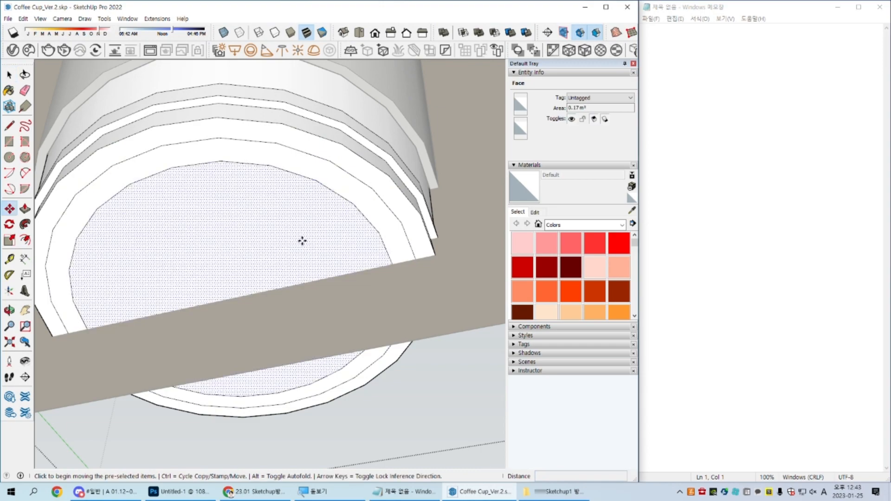
click(302, 238)
key(Escape)
click(310, 239)
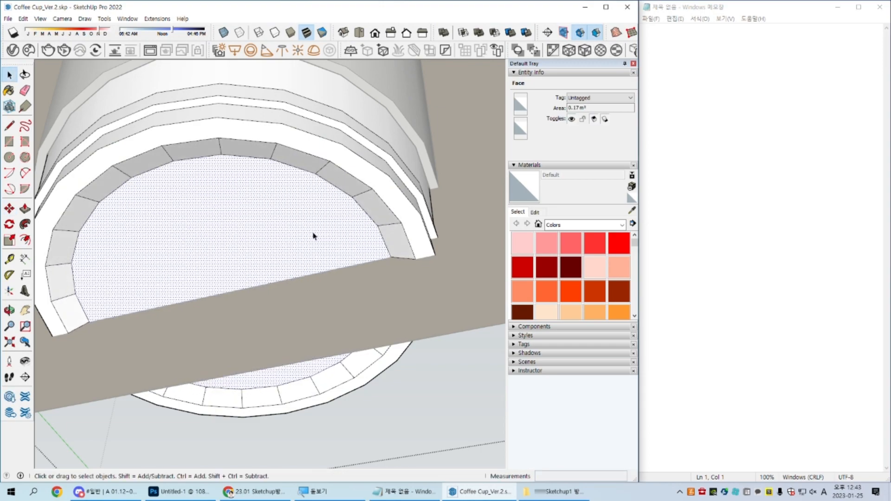
middle_drag(313, 233, 332, 247)
Step: Undo the recess and both offsets on the cup's bottom face
key(ctrl+z)
key(ctrl+z)
key(ctrl+z)
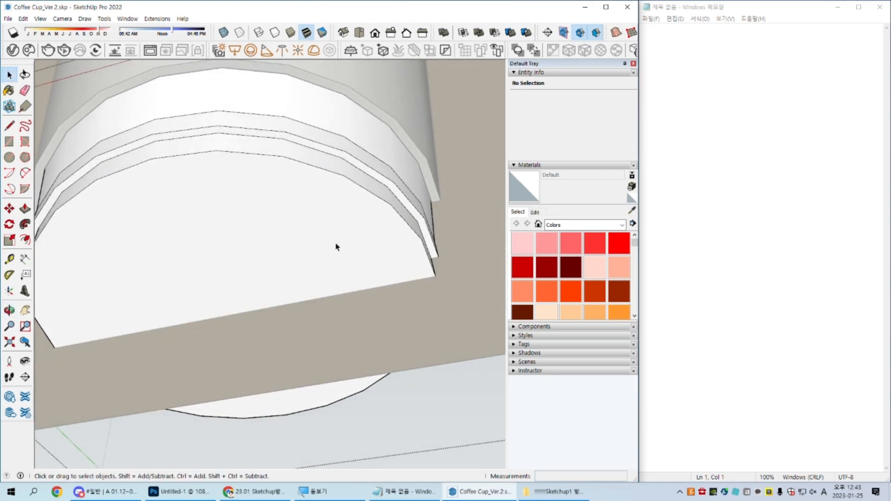
Step: Reopen the cup component and weld the boundary edges of its bottom face
scroll(336, 246, down, 3)
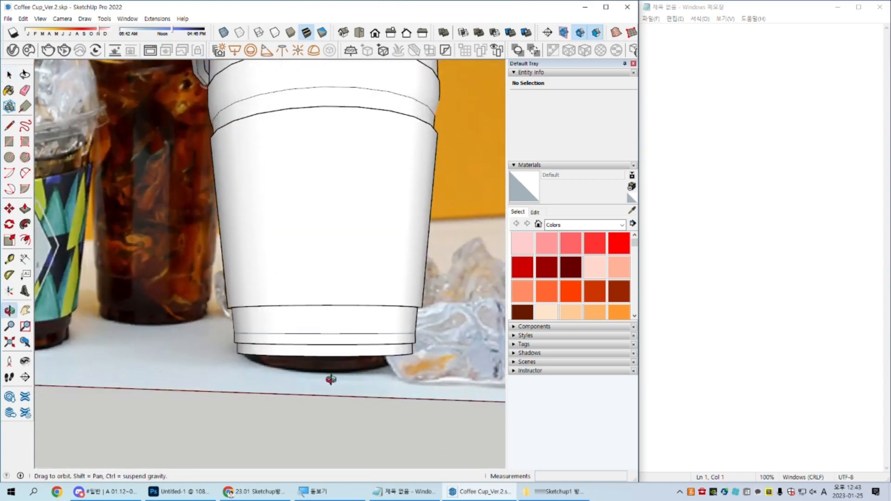
click(275, 321)
scroll(302, 354, down, 3)
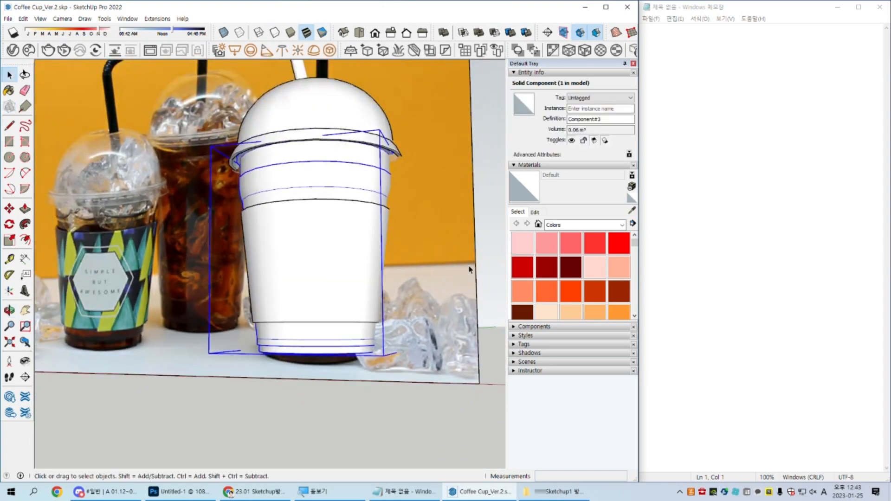
middle_drag(296, 354, 323, 315)
scroll(324, 314, up, 4)
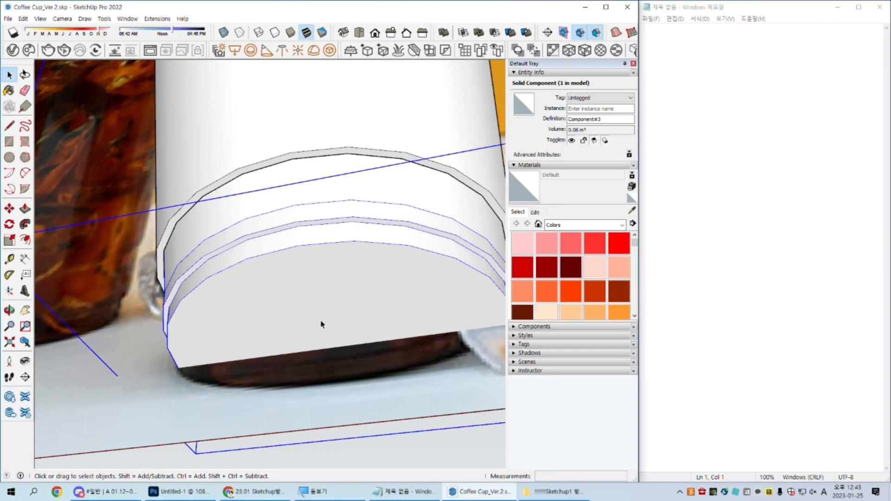
double_click(331, 293)
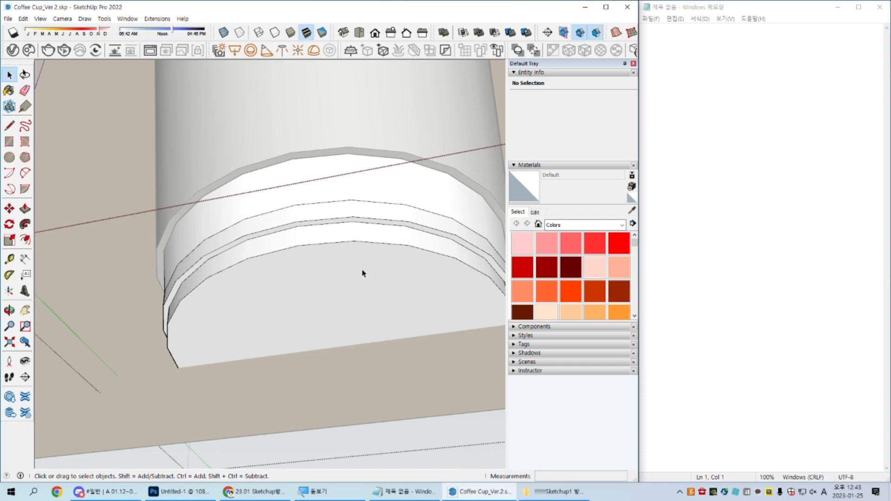
double_click(362, 281)
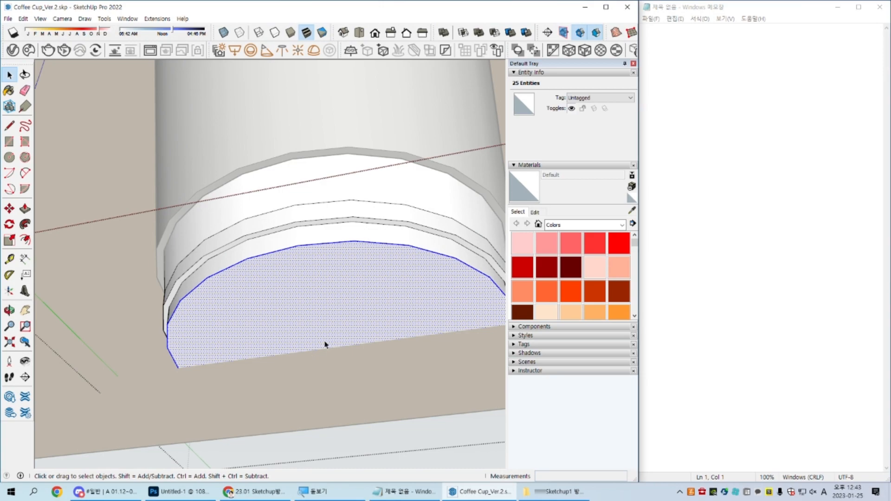
right_click(314, 262)
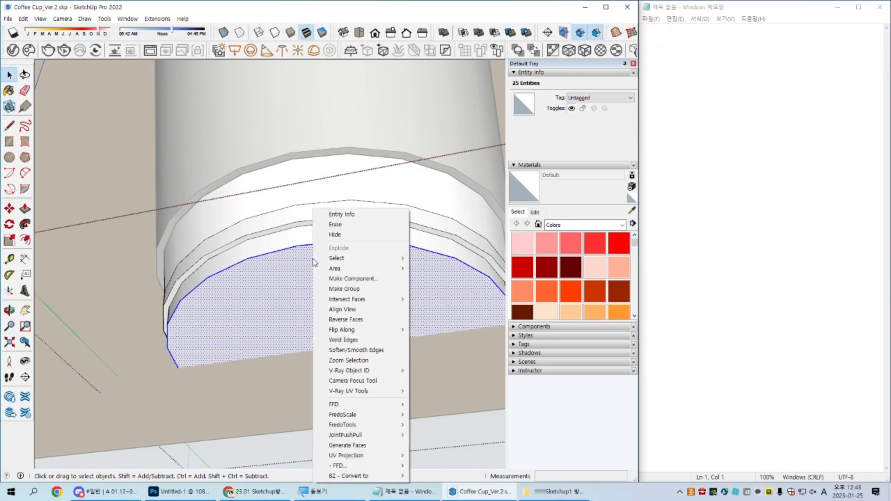
click(393, 341)
Step: Offset the cup's bottom face inward to form an outer ring
scroll(419, 323, up, 4)
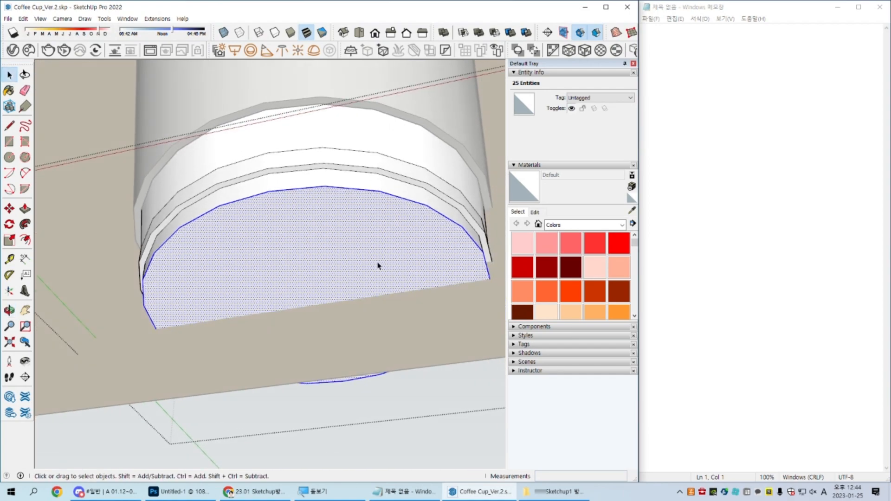
key(f)
click(423, 188)
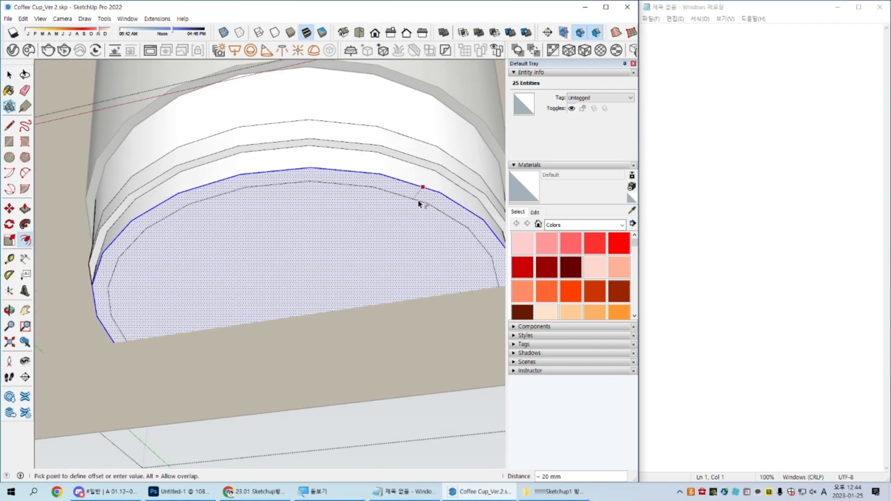
click(414, 211)
Step: Offset the inner face inward by about 29 mm more and move the innermost face upward about 17 mm
click(415, 205)
click(411, 226)
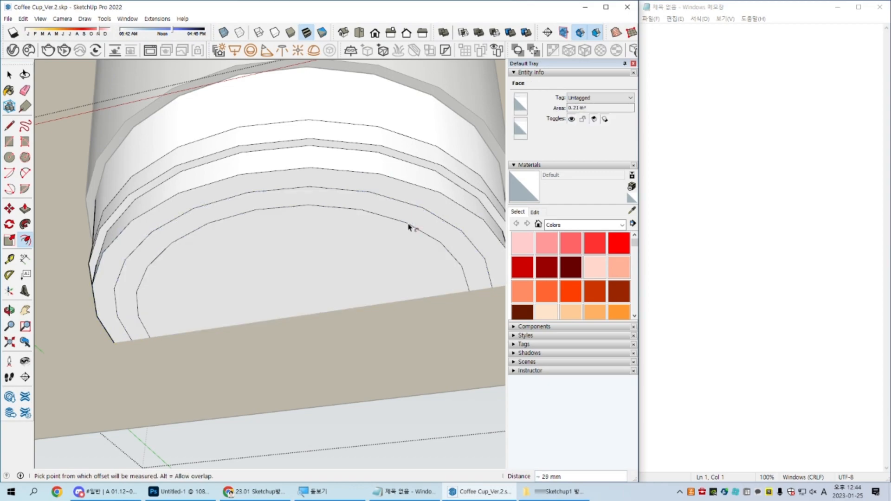
key(space)
click(382, 264)
key(m)
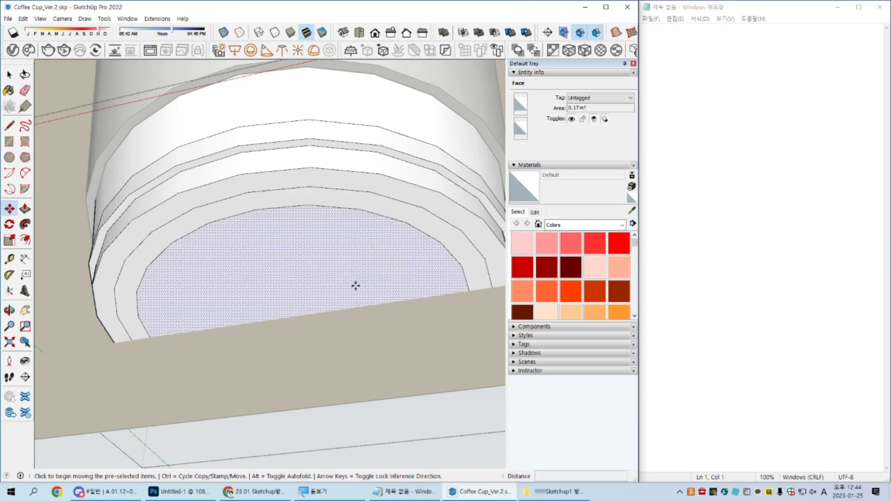
click(356, 284)
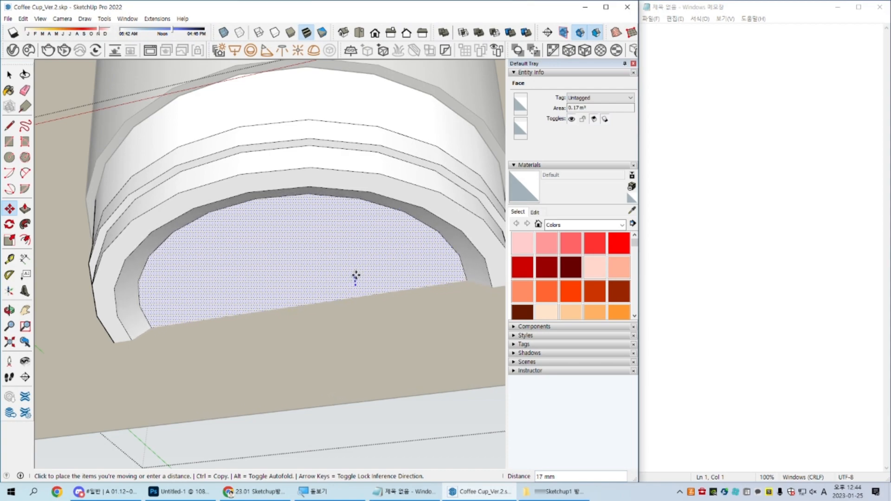
click(355, 277)
key(space)
Step: Check the recess's sloped wall, and undo the upward move and the second offset
middle_drag(398, 253, 209, 135)
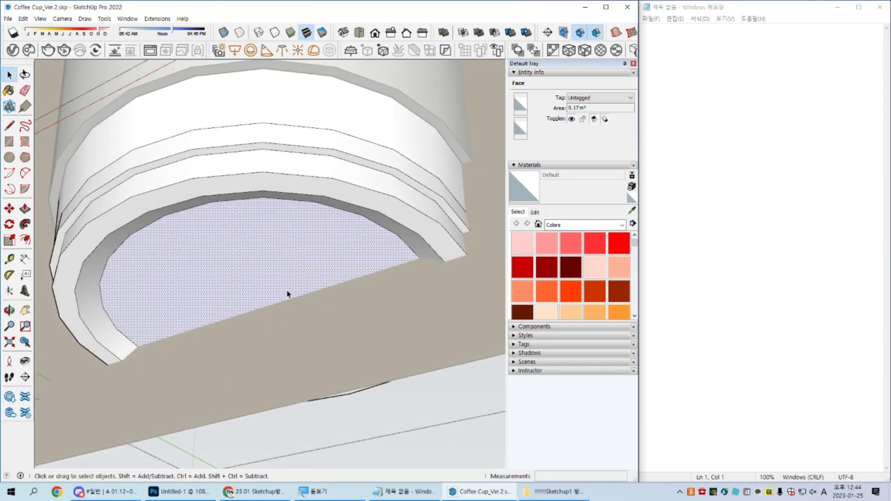
middle_drag(287, 294, 316, 266)
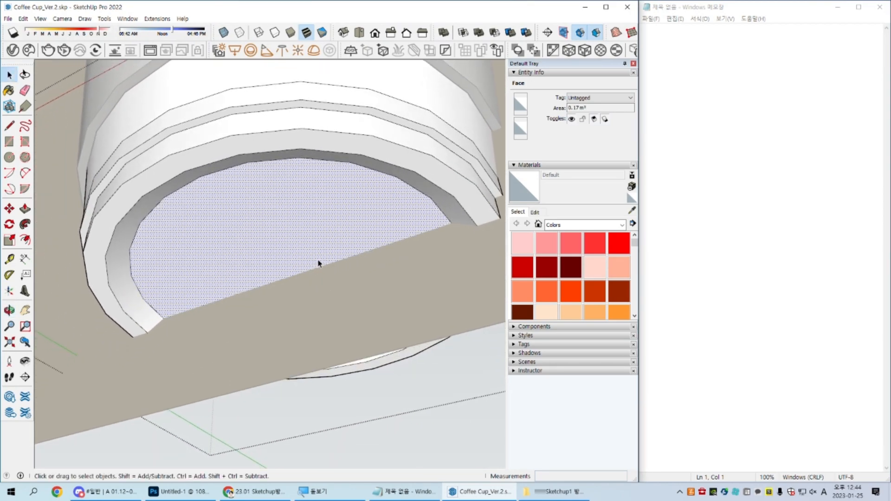
click(122, 308)
scroll(144, 301, up, 5)
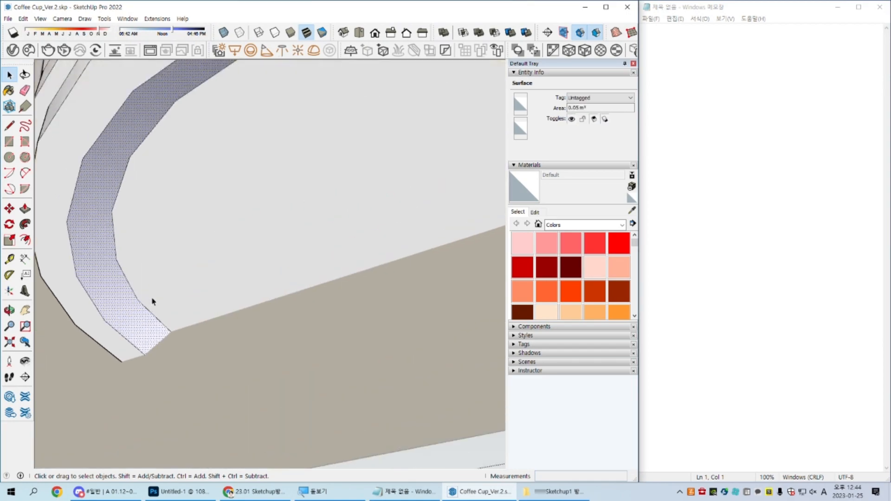
scroll(152, 302, down, 6)
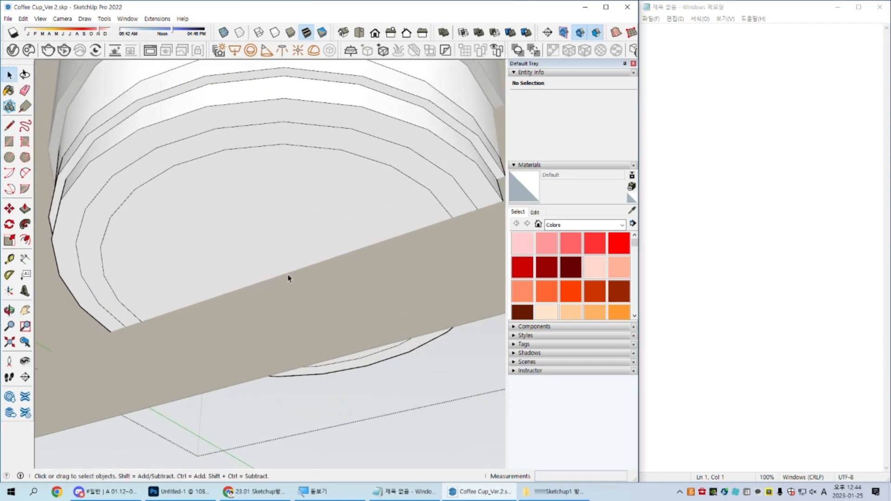
scroll(290, 276, down, 3)
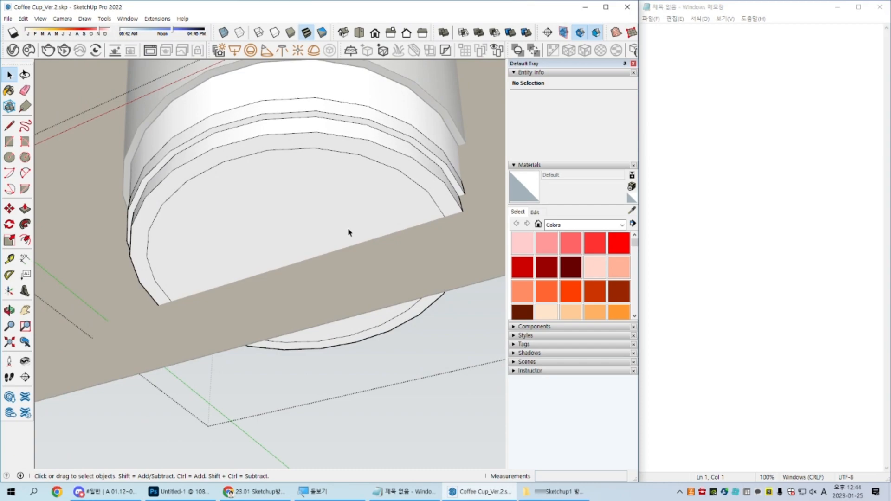
Step: Try recessing the inner bottom face and scaling it down uniformly about its center, and undo both changes
click(334, 237)
key(p)
key(space)
key(s)
click(393, 91)
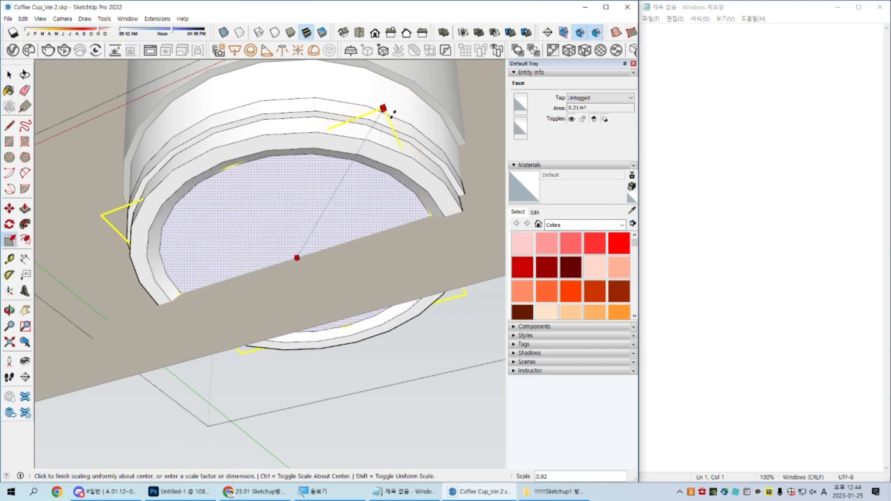
click(391, 122)
key(space)
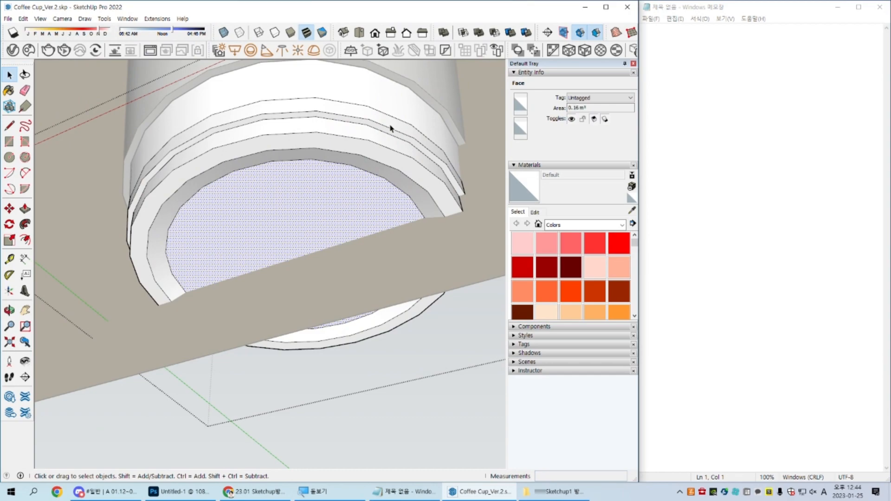
key(ctrl+t)
Step: Offset the inner bottom face inward by a narrow ring and move the innermost face upward to form a tapered recess
scroll(353, 193, up, 3)
key(f)
click(385, 162)
click(333, 221)
key(m)
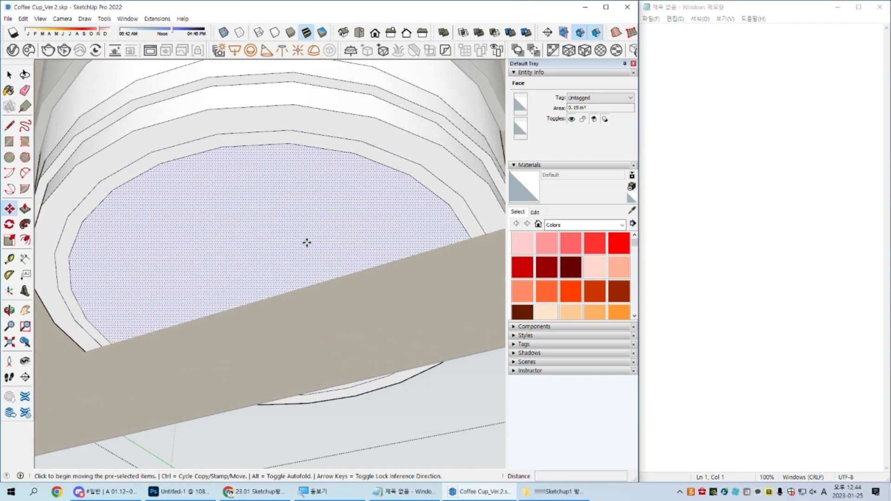
click(306, 243)
click(307, 234)
key(space)
Step: Move the recessed bottom face slightly further upward to deepen the recess
middle_drag(333, 233, 314, 314)
middle_drag(260, 294, 289, 298)
key(m)
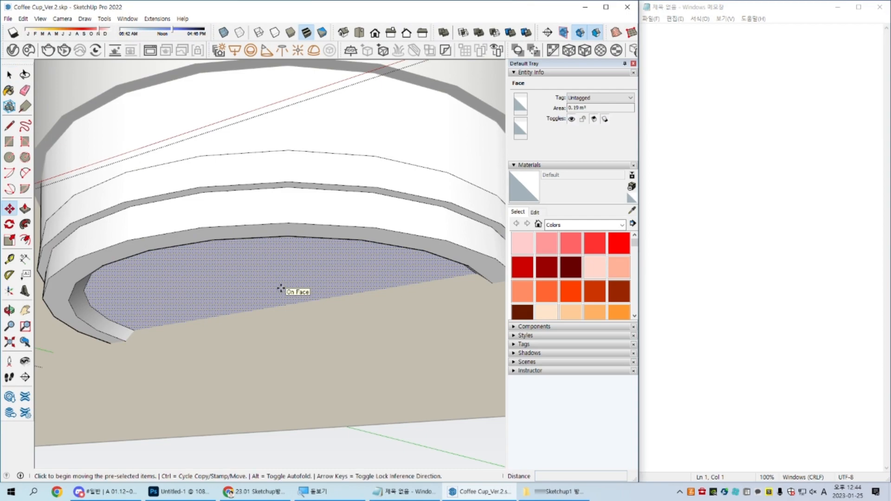
click(279, 289)
click(281, 284)
Step: Try moving the recessed face about 36 mm further up into the cup, and undo it
middle_drag(281, 284, 358, 236)
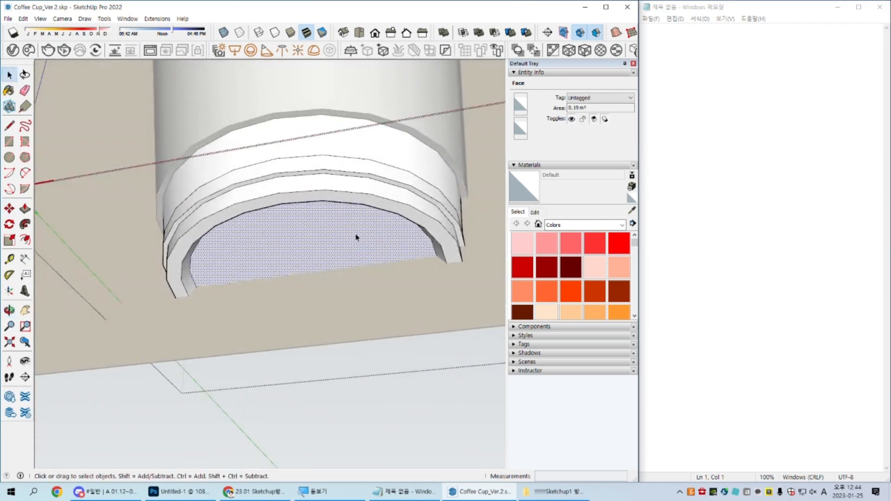
scroll(335, 263, up, 4)
click(331, 259)
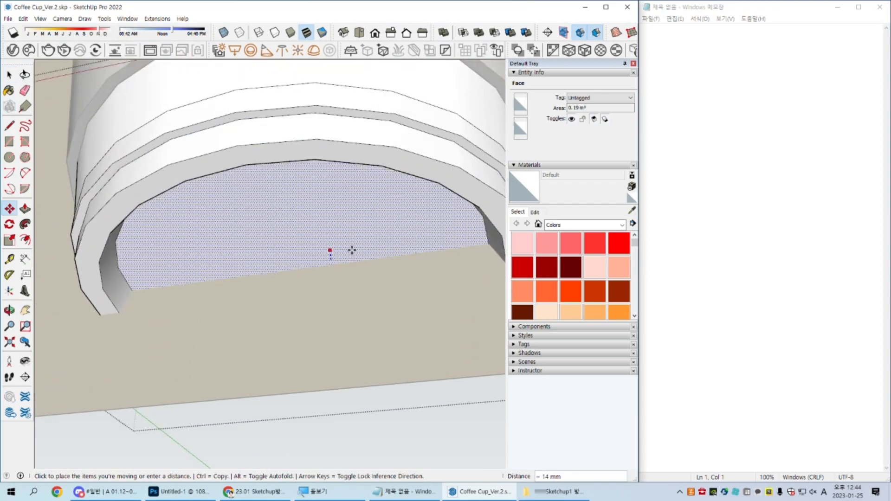
click(352, 226)
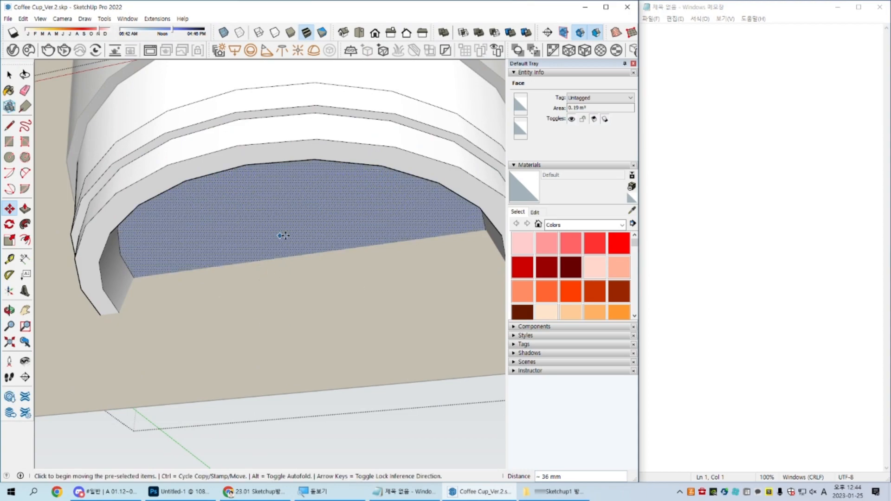
key(space)
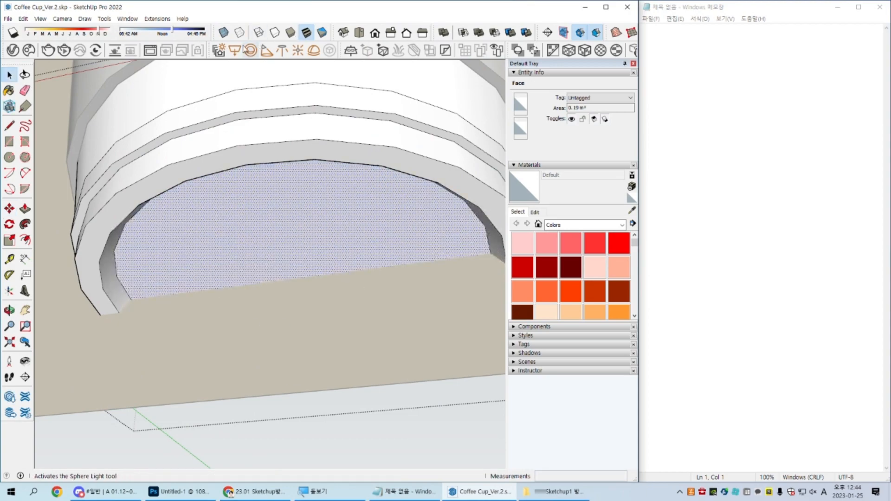
Step: Display the model in X-ray to examine the recess against the cup's inner floor, and restore the opaque display
click(225, 34)
middle_drag(229, 176, 313, 312)
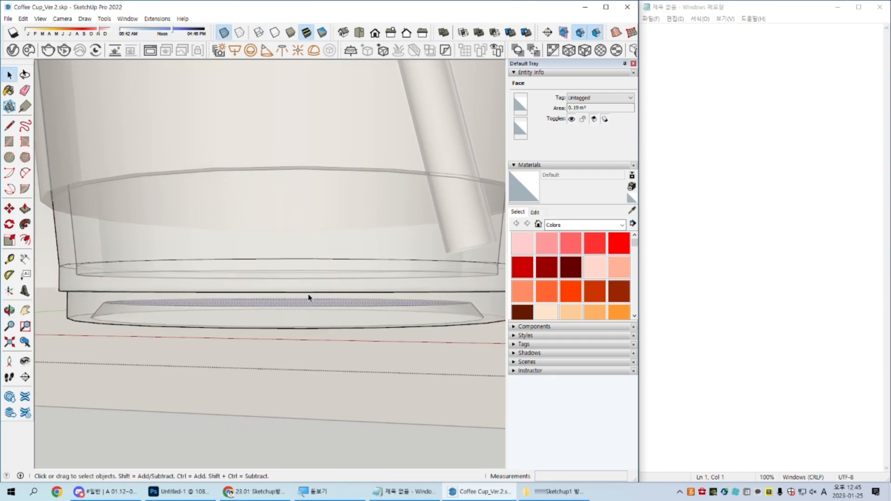
key(ctrl)
key(ctrl)
key(ctrl)
middle_drag(328, 295, 315, 207)
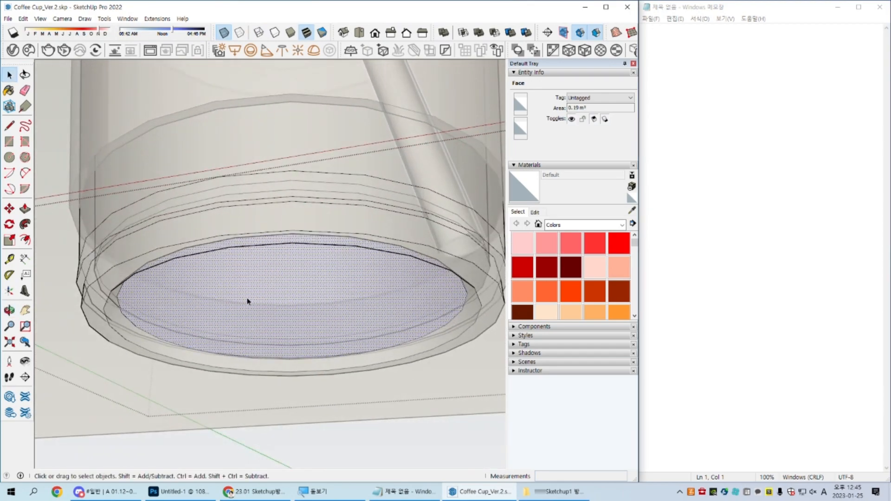
click(224, 33)
middle_drag(308, 311, 237, 261)
middle_drag(173, 264, 255, 305)
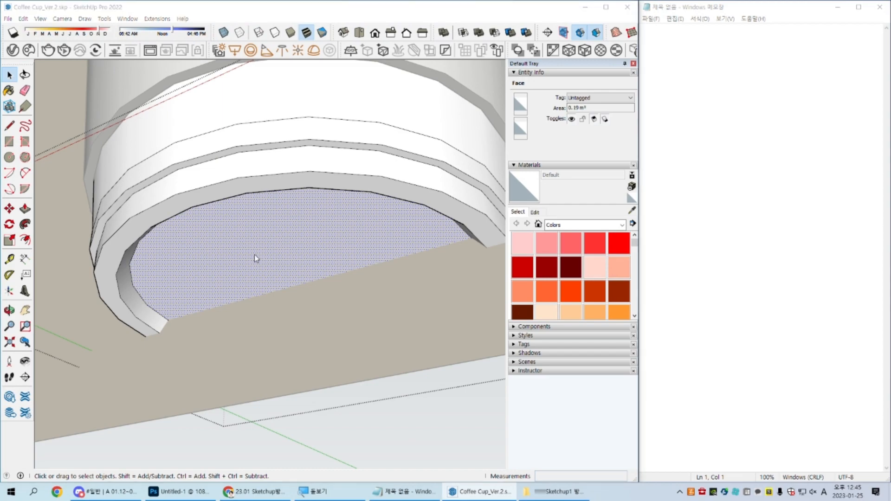
Step: Save the model as a new file named Coffee Cup_Ver.3 in SketchUp 2018 format
key(ctrl+shift+s)
click(272, 327)
key(BackSpace)
text(3)
key(Tab)
key(Down)
key(Down)
key(Down)
key(Down)
key(Return)
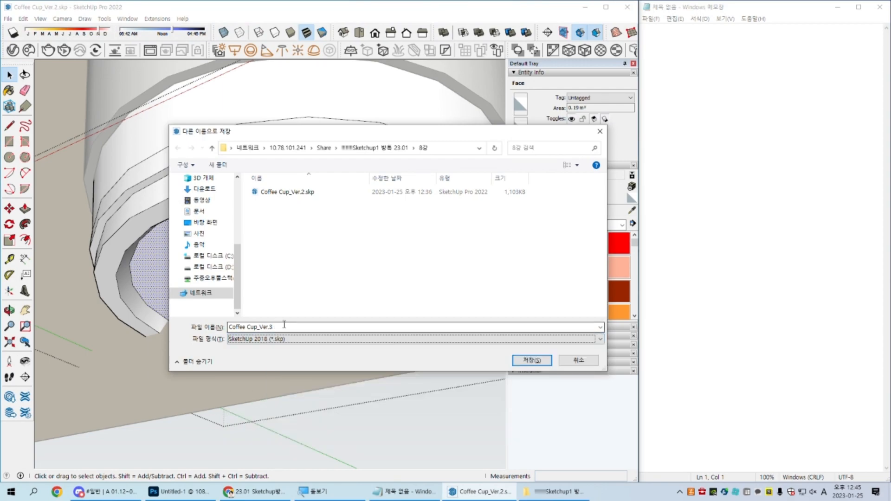
key(Return)
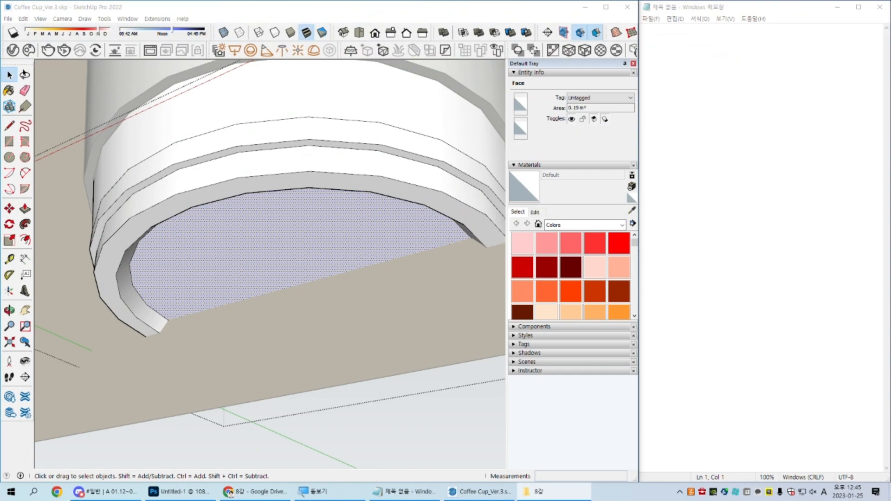
mouse_move(454, 354)
middle_down()
mouse_move(321, 375)
mouse_move(357, 388)
mouse_move(383, 417)
middle_up()
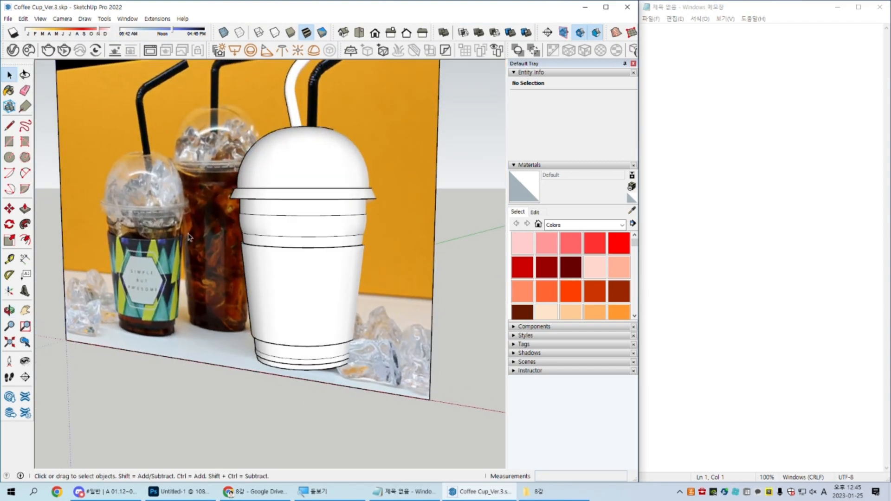
middle_drag(335, 267, 345, 295)
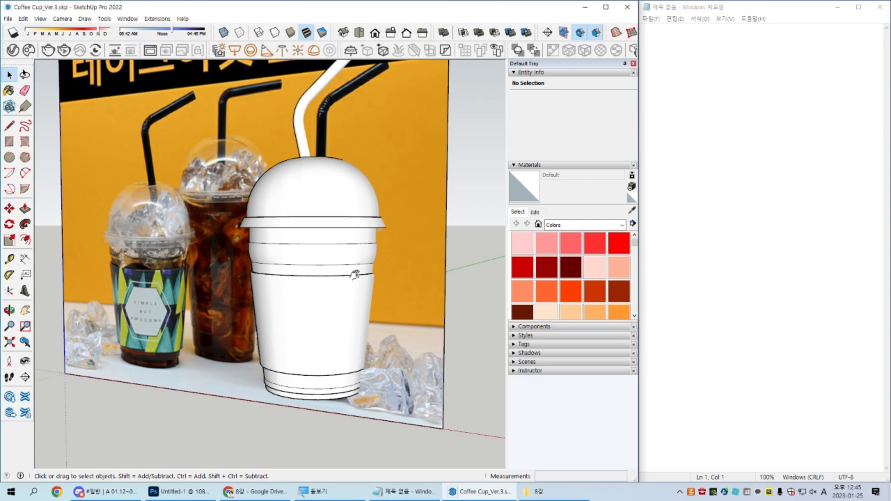
shift+middle_drag(356, 276, 377, 299)
Step: Switch to Photoshop and open coffee cup.jpg to examine the bent straw of the cup labelled "Beautiful Life"
key(alt+Tab)
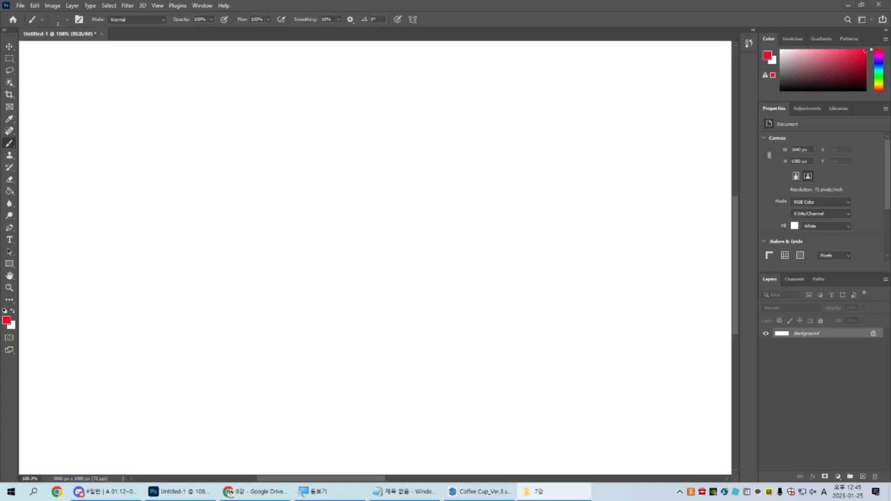
drag(551, 95, 547, 34)
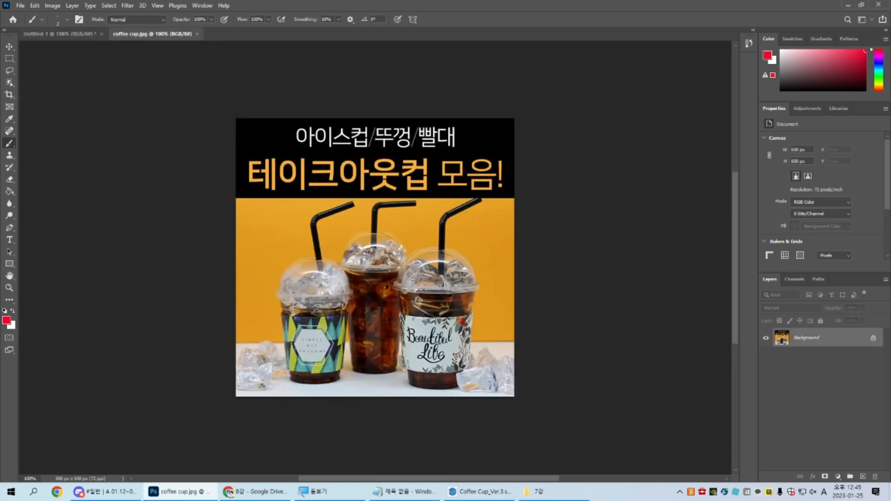
alt+scroll(475, 284, up, 3)
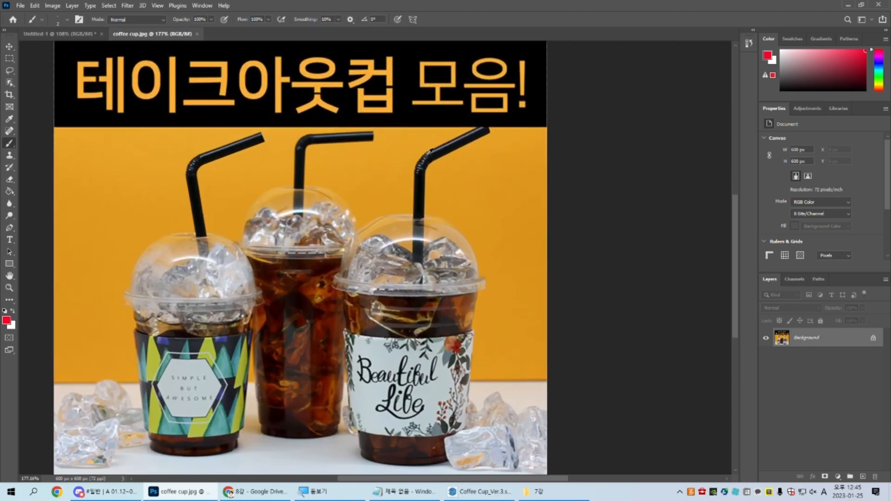
alt+scroll(432, 148, up, 5)
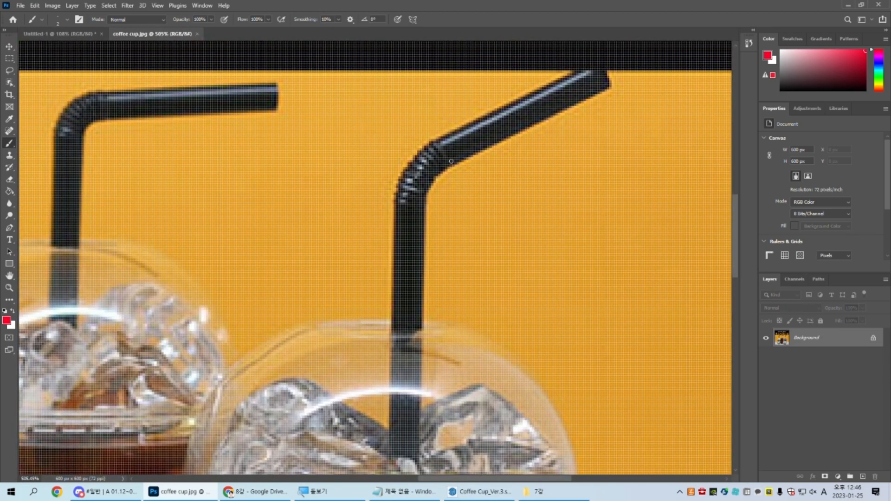
Step: Circle the upper section of the bent straw and the dome lid's top edge in red, and undo the marks
mouse_move(493, 136)
mouse_down()
mouse_move(476, 162)
mouse_move(487, 137)
mouse_move(471, 120)
mouse_move(499, 104)
mouse_move(480, 108)
mouse_up()
click(320, 311)
mouse_move(293, 312)
mouse_down()
mouse_move(346, 325)
mouse_move(297, 299)
mouse_up()
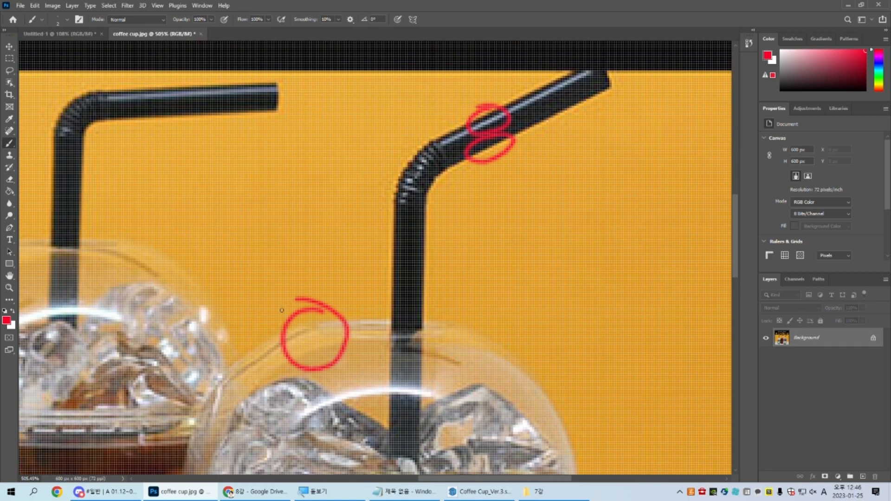
key(ctrl+z)
key(ctrl+z)
key(ctrl+z)
key(ctrl+z)
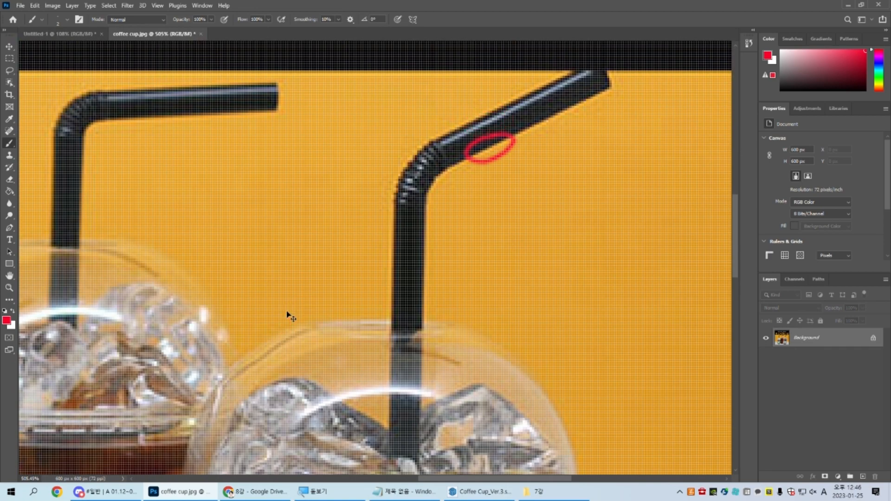
Step: Mark the bright highlight running along the straw's slanted section in red, and undo the mark
key(bracketright)
key(bracketright)
key(bracketright)
key(bracketright)
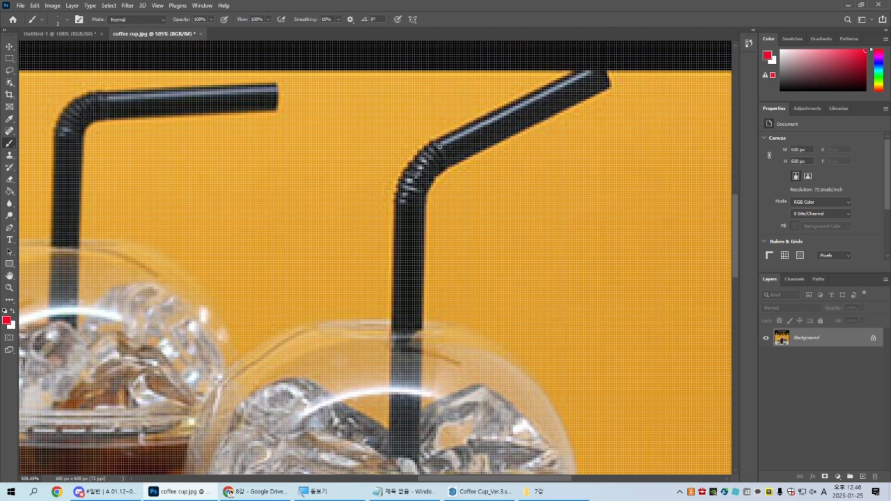
alt+scroll(462, 134, up, 7)
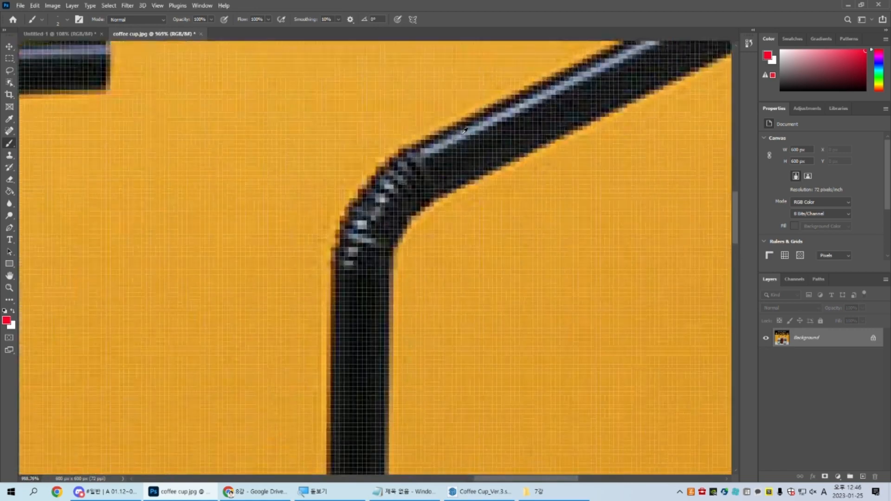
mouse_move(437, 98)
mouse_down()
mouse_move(444, 113)
mouse_move(510, 85)
mouse_up()
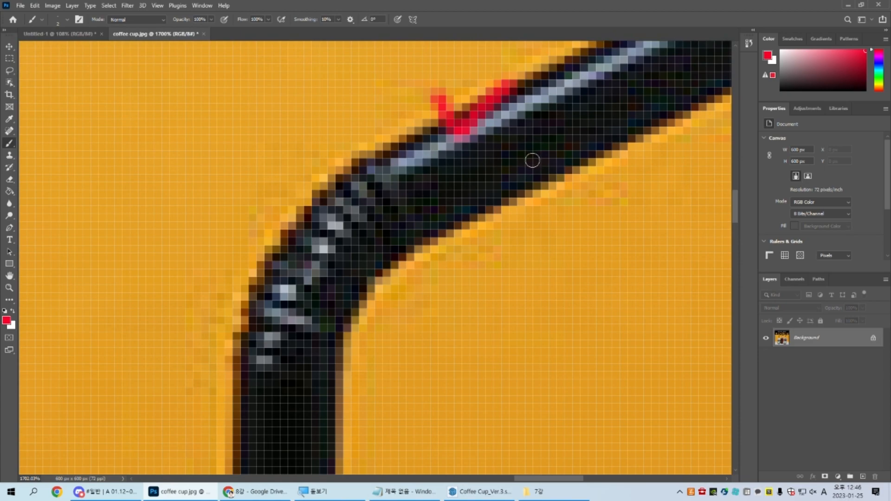
key(ctrl+z)
alt+scroll(535, 171, down, 7)
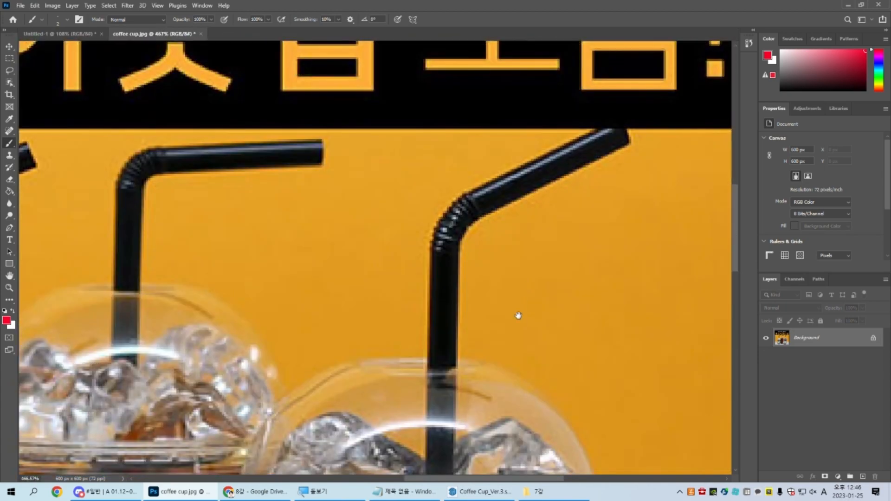
Step: Circle the dome lid's curved shoulder and the arc-shaped light reflection across its front in red, undoing each mark
drag(521, 304, 480, 135)
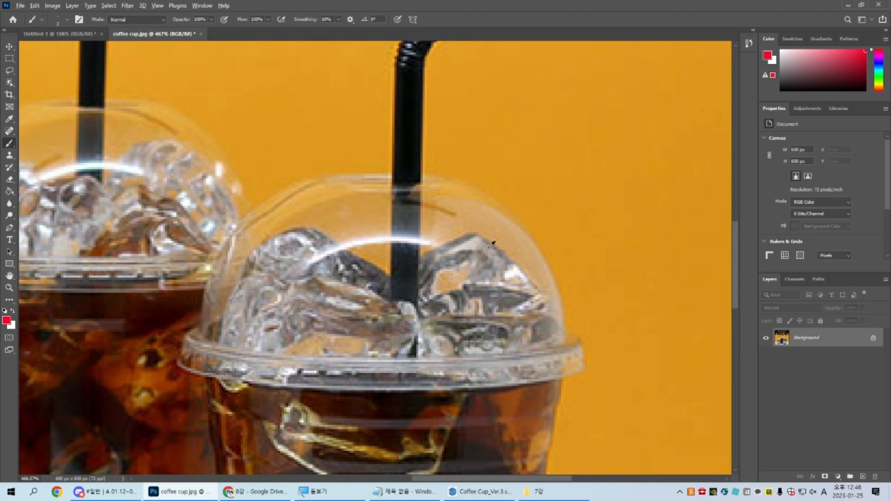
alt+scroll(496, 251, up, 2)
mouse_move(571, 181)
mouse_down()
mouse_move(628, 218)
mouse_move(536, 193)
mouse_up()
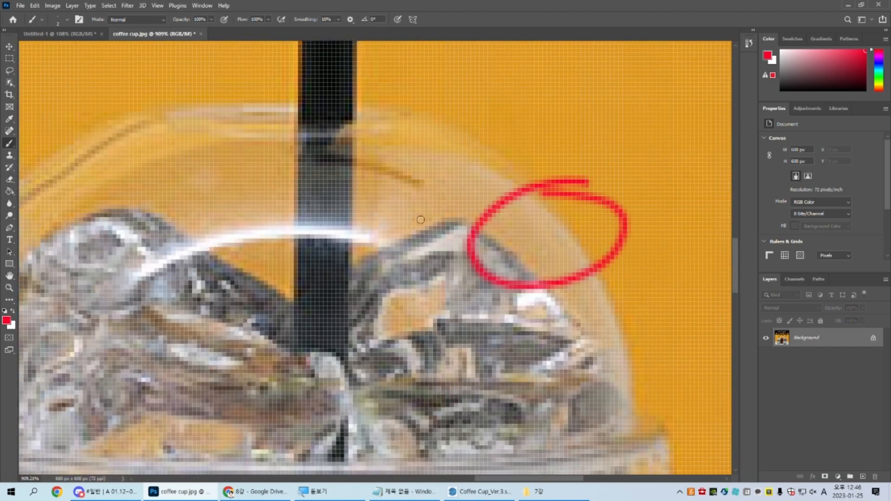
key(ctrl+z)
drag(384, 219, 102, 302)
mouse_move(142, 351)
mouse_down()
mouse_move(404, 231)
mouse_move(344, 216)
mouse_up()
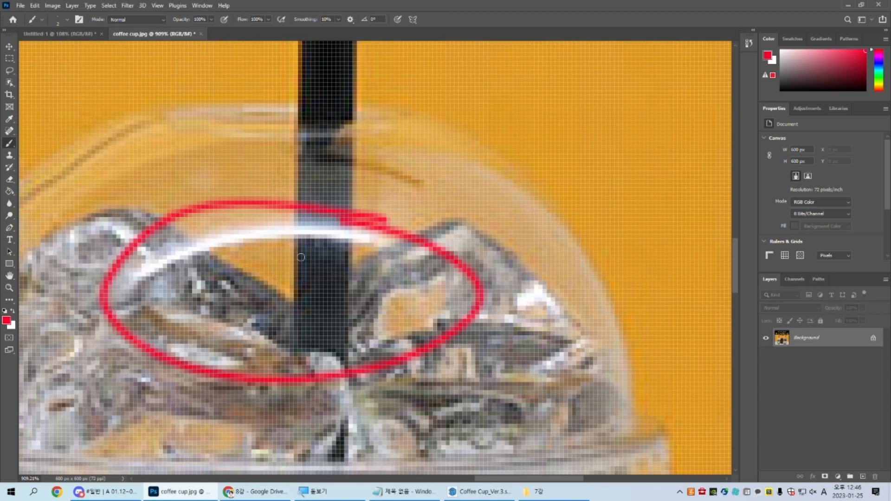
key(ctrl+z)
Step: Circle the straw's bent upper part and the upper area of the dome lid in red, and undo both marks
alt+scroll(303, 305, down, 5)
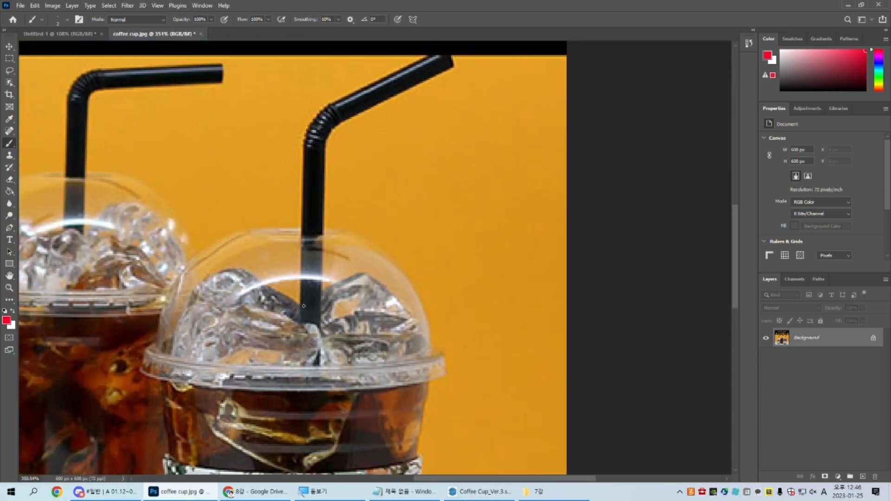
mouse_move(353, 77)
mouse_down()
mouse_move(286, 140)
mouse_move(483, 56)
mouse_move(322, 79)
mouse_up()
mouse_move(218, 265)
mouse_down()
mouse_move(401, 274)
mouse_move(273, 224)
mouse_up()
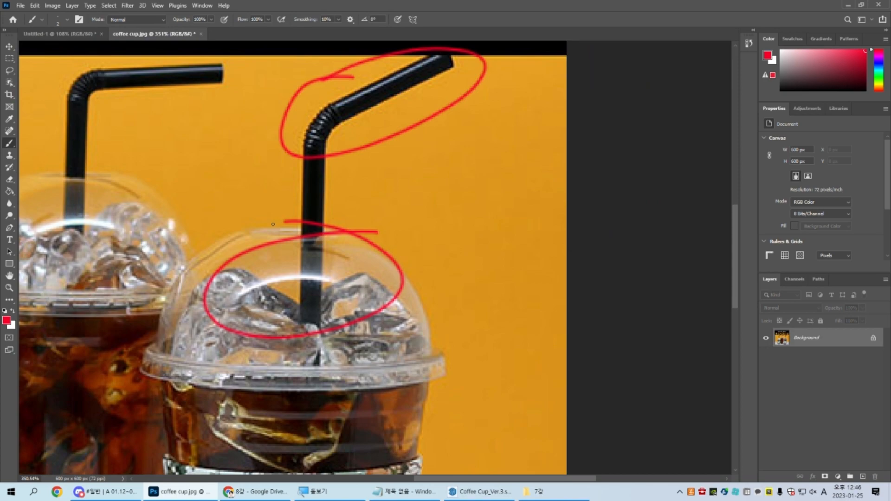
key(ctrl+z)
key(ctrl+z)
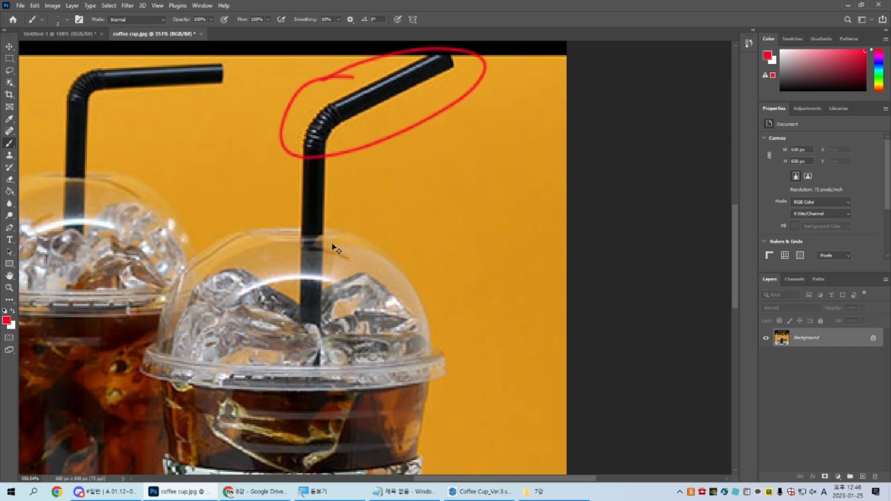
key(ctrl)
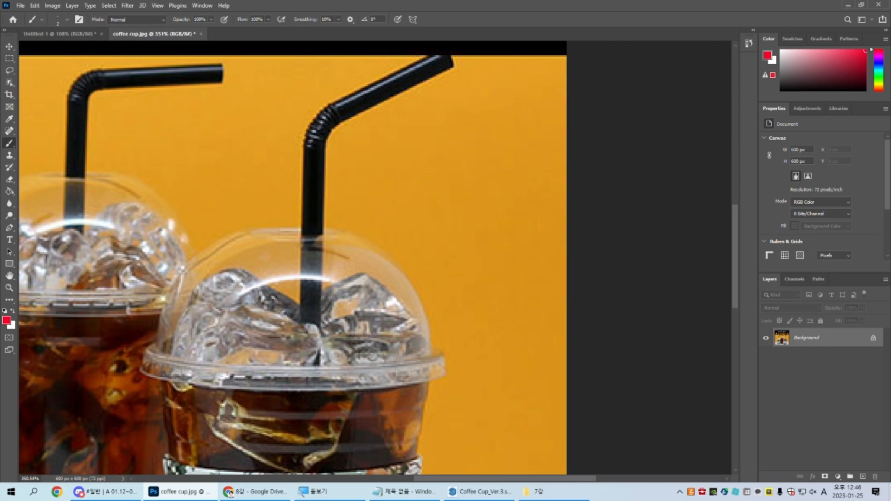
key(ctrl)
Step: Return to SketchUp and select the straw, lid, cup and sleeve in turn to examine which components need materials
scroll(312, 276, down, 5)
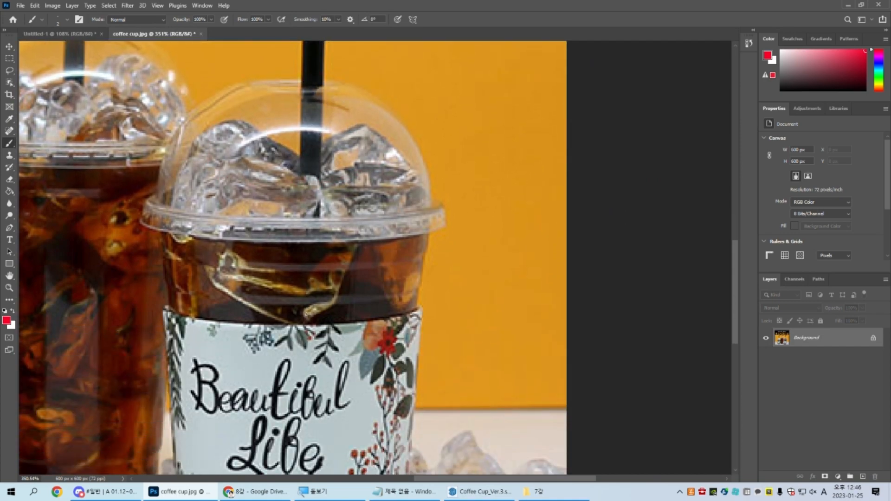
scroll(340, 300, up, 6)
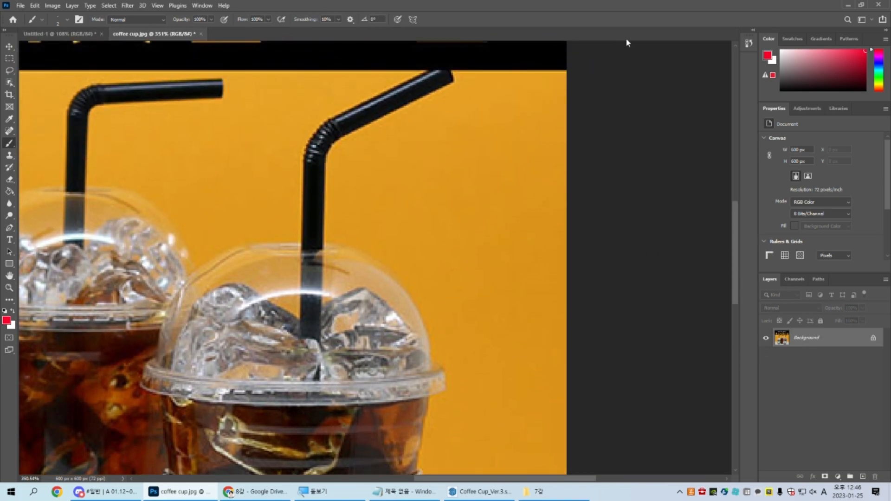
click(848, 5)
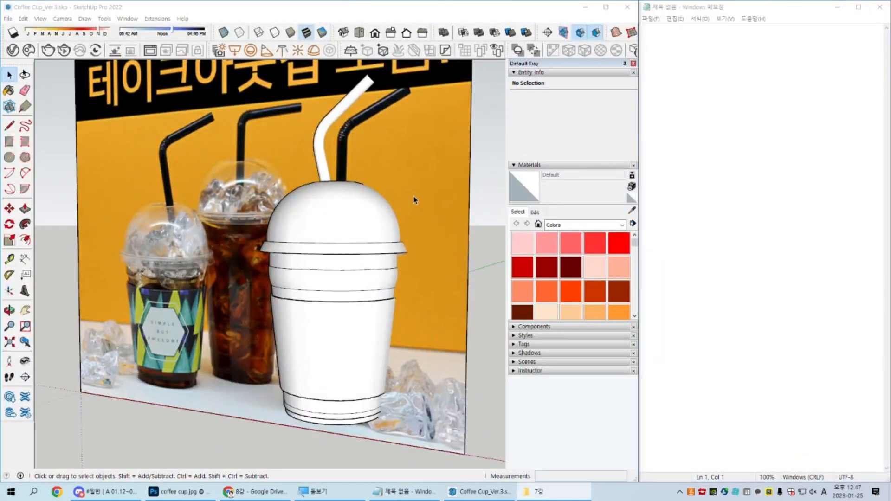
scroll(408, 202, up, 3)
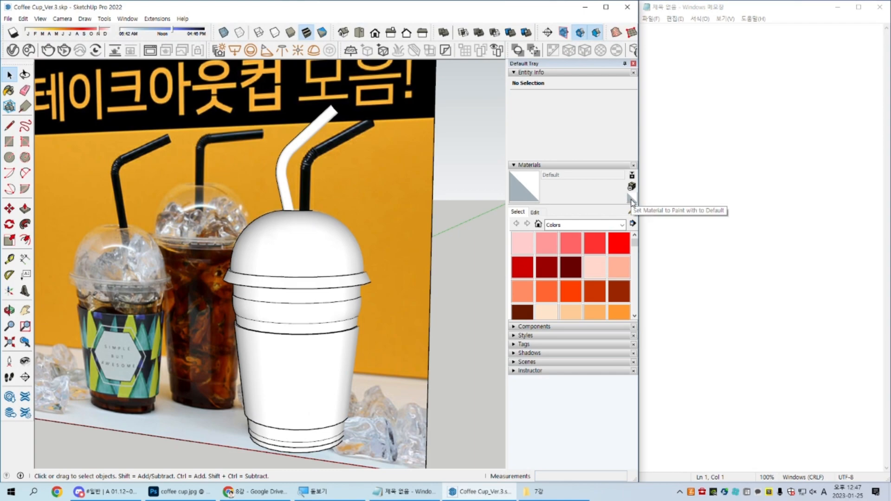
click(299, 145)
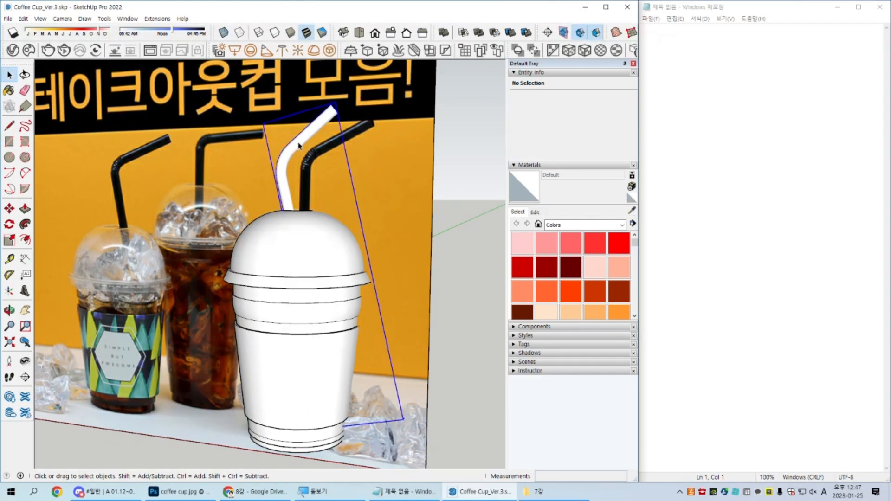
click(314, 258)
click(321, 314)
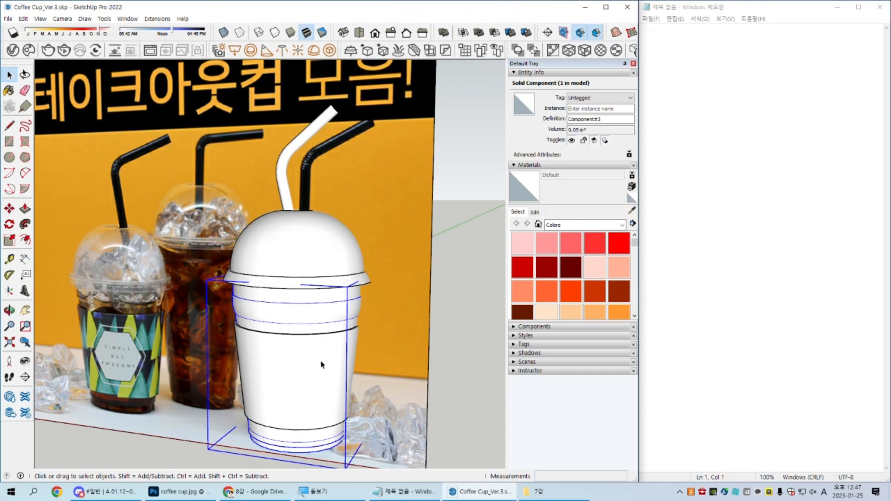
click(308, 377)
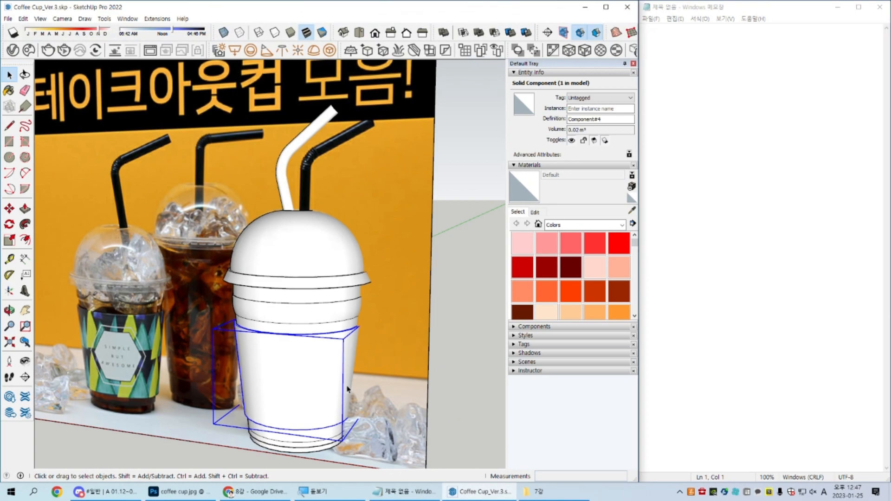
click(467, 311)
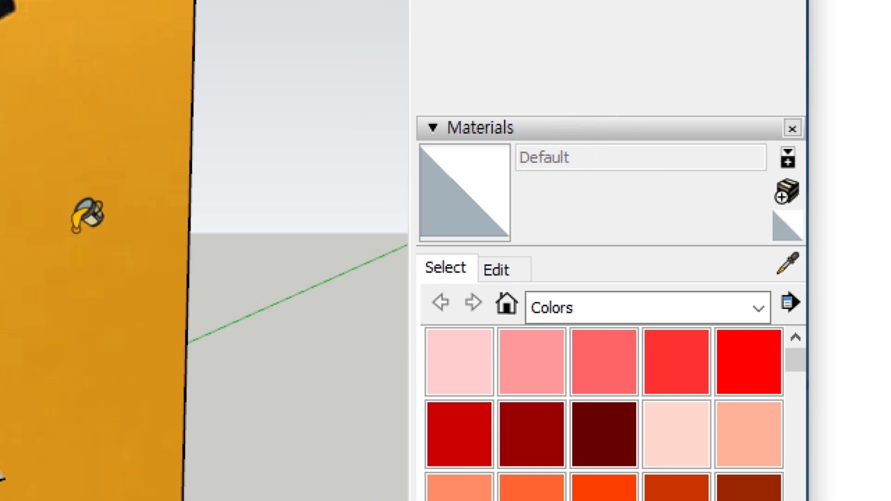
Step: Reset the active paint material to Default and set up a new material named "0. Straw"
alt+click(79, 229)
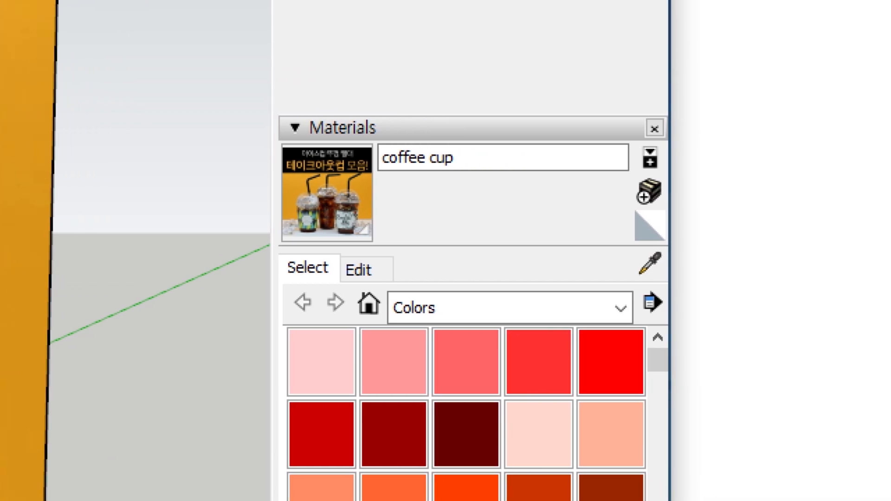
click(649, 225)
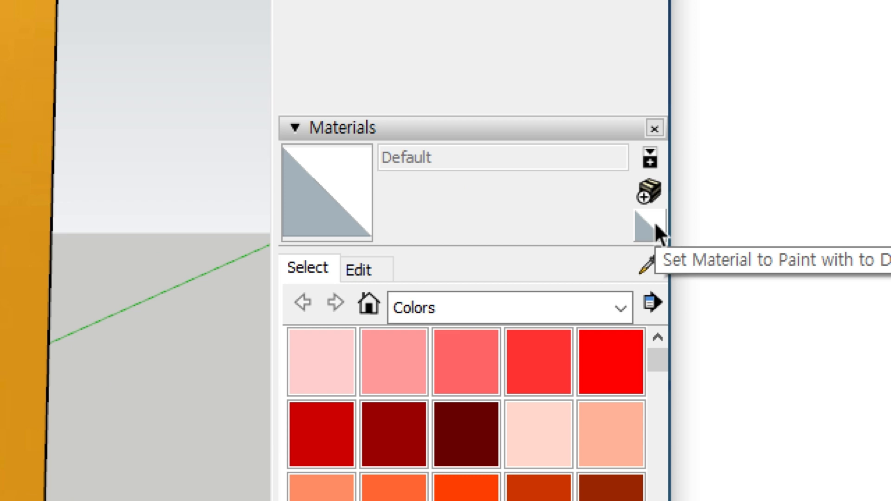
click(655, 195)
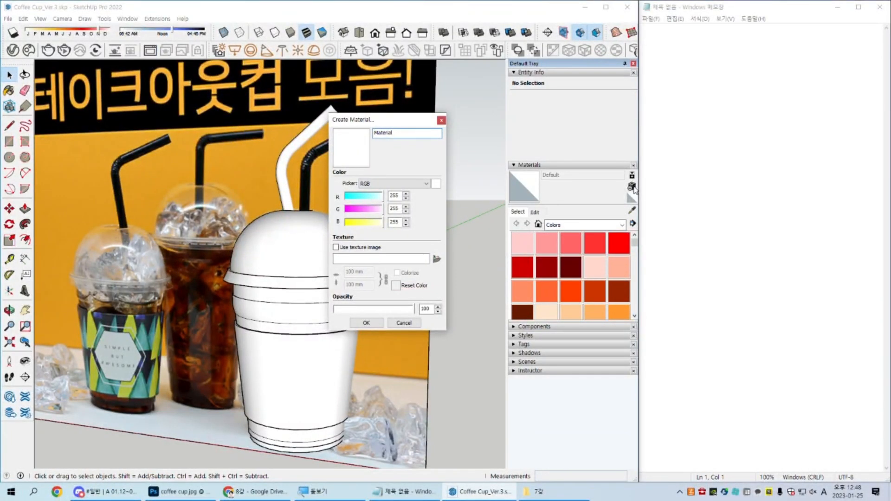
drag(402, 133, 347, 135)
text(0. Str)
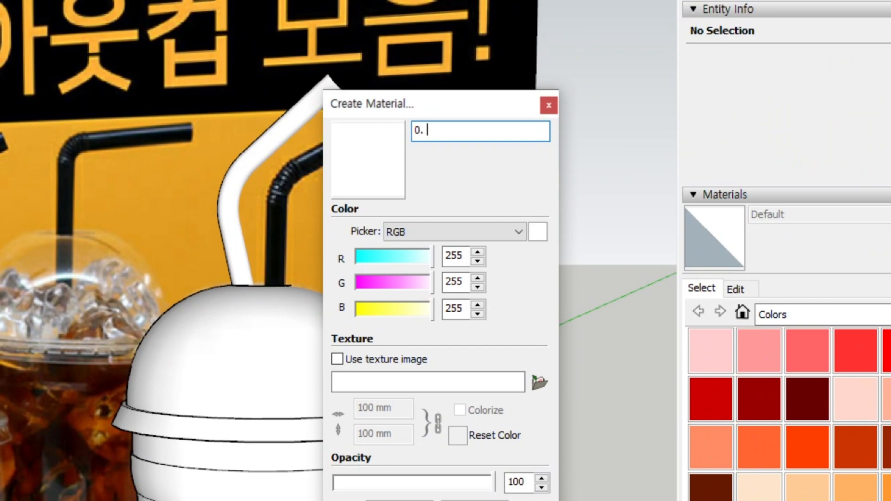
text(aw)
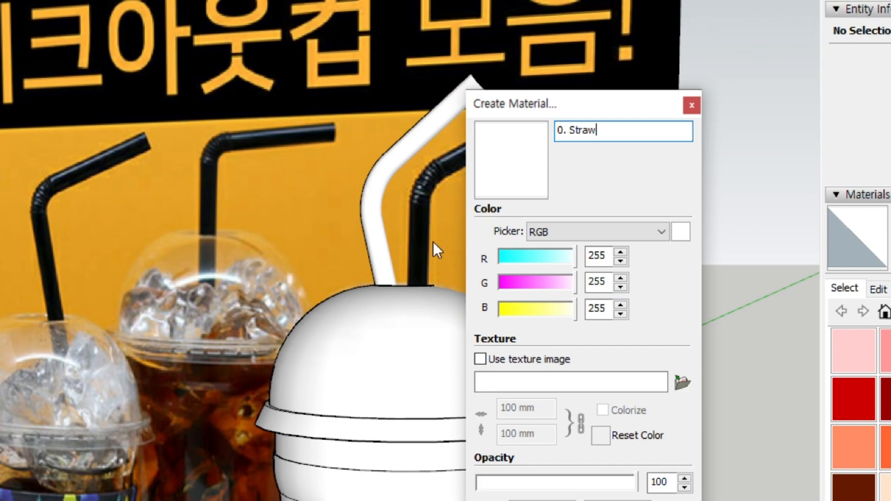
Step: Try yellow shades on the new material, restore its colour to RGB 255, 255, 255, and create it
drag(519, 305, 511, 307)
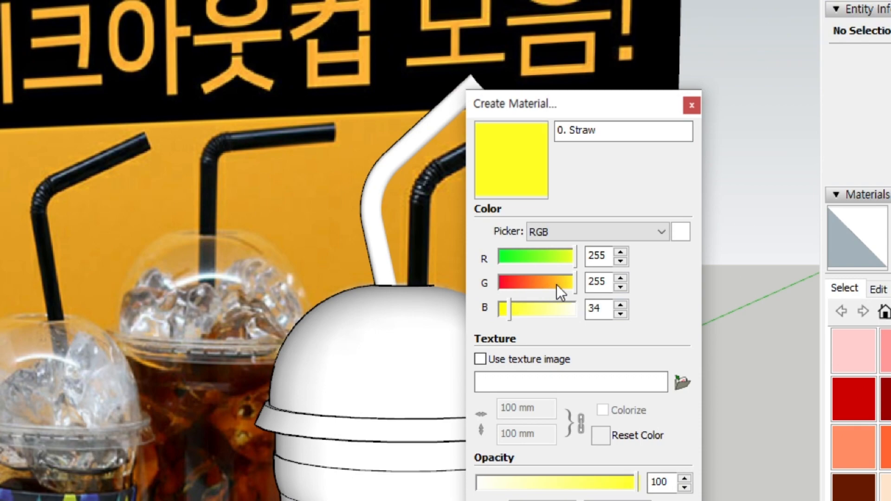
click(562, 283)
drag(563, 284, 561, 284)
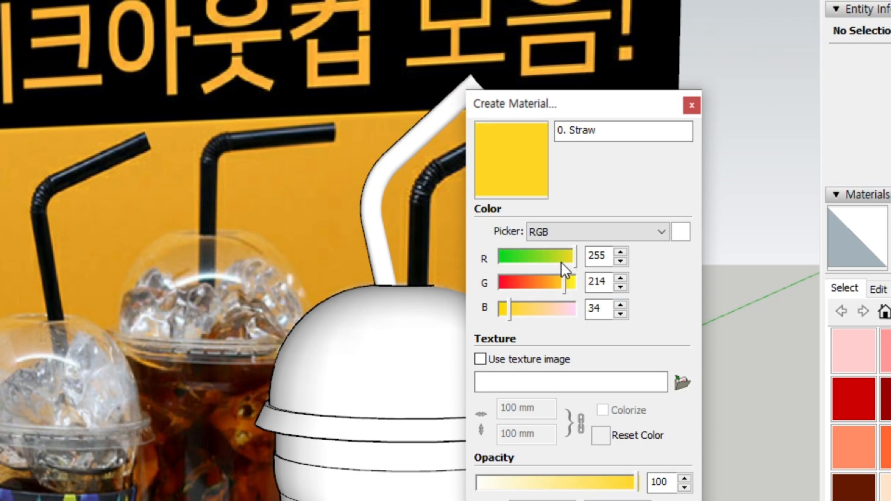
drag(511, 309, 508, 310)
click(558, 283)
drag(557, 283, 619, 283)
drag(562, 308, 643, 308)
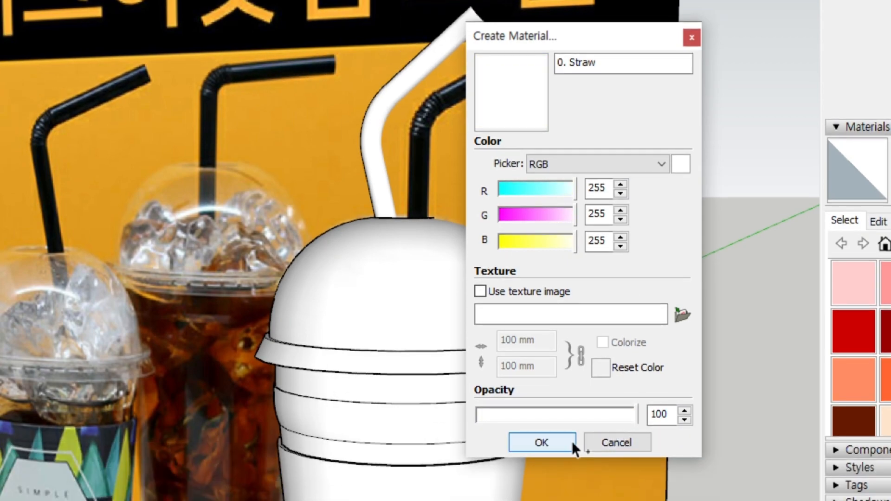
click(572, 442)
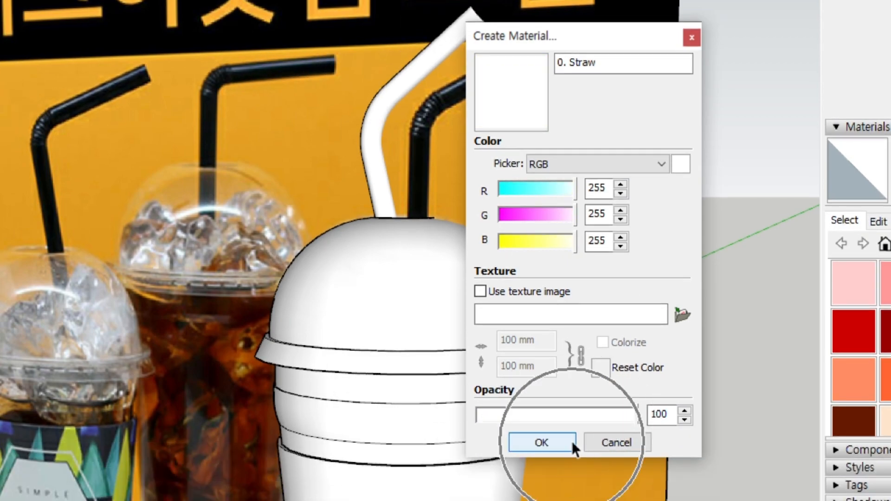
click(571, 441)
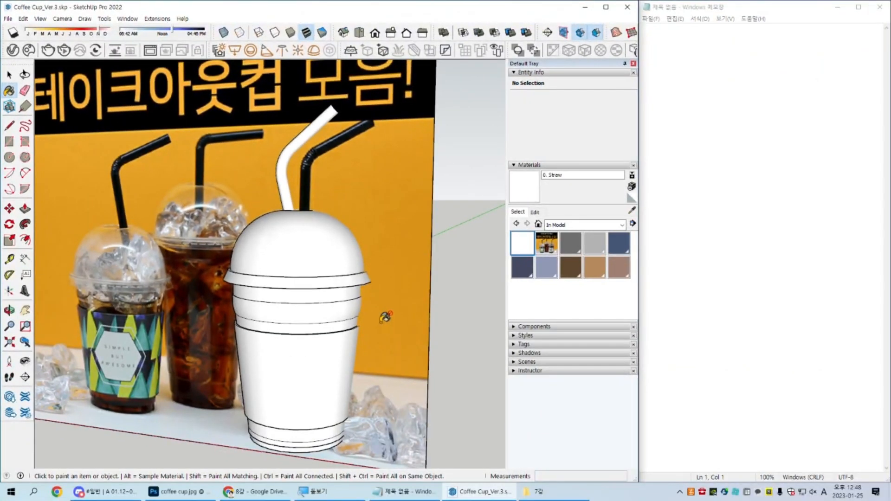
Step: Switch to Notepad, enlarge the text to 220%, and start the note with "Materials"
click(861, 124)
ctrl+scroll(807, 173, up, 6)
click(806, 173)
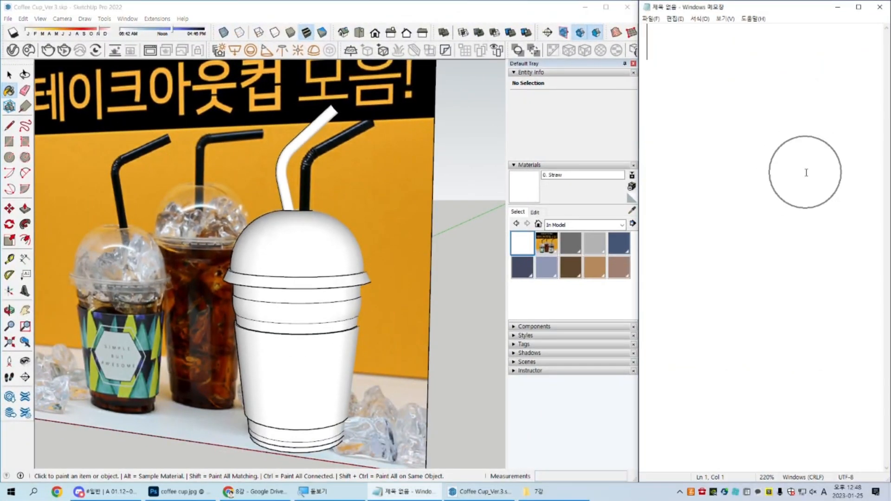
text(Materials)
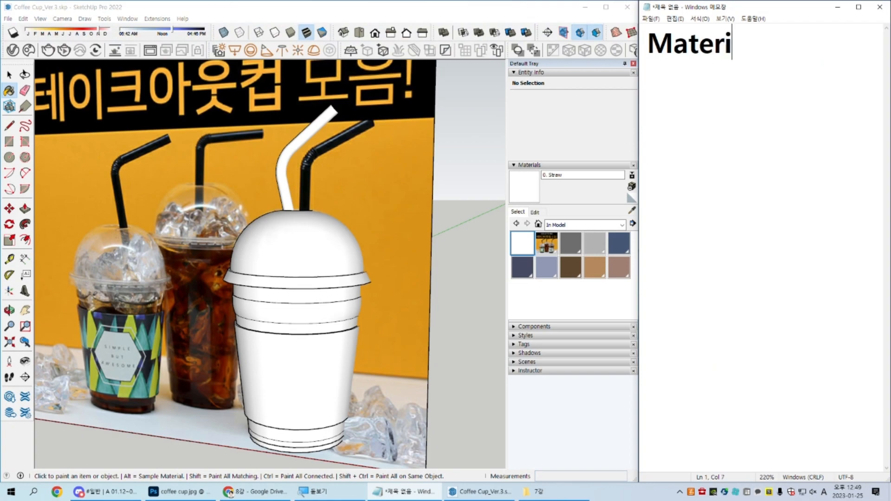
Step: Extend the note's first line to read "Materials -> Edit -> Match Screen"
key(Hangul)
text(->)
key(Hangul)
text(De)
key(BackSpace)
key(BackSpace)
text(Edit -> Ma)
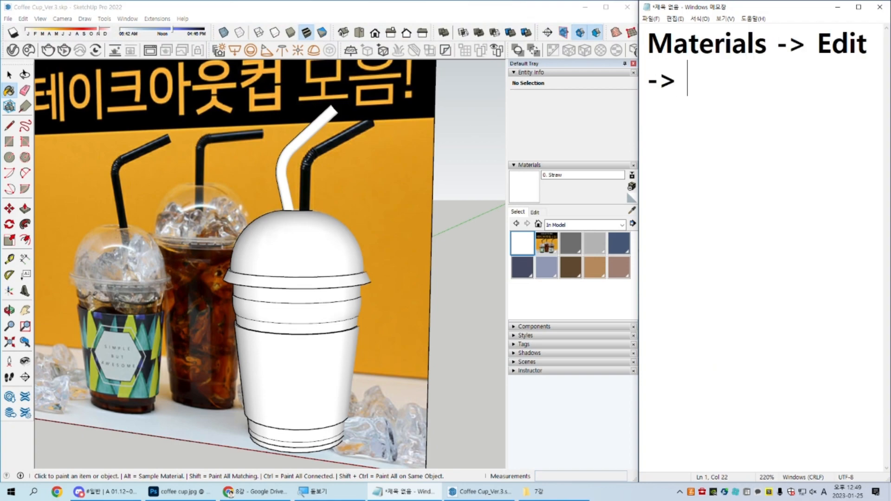
text(tch)
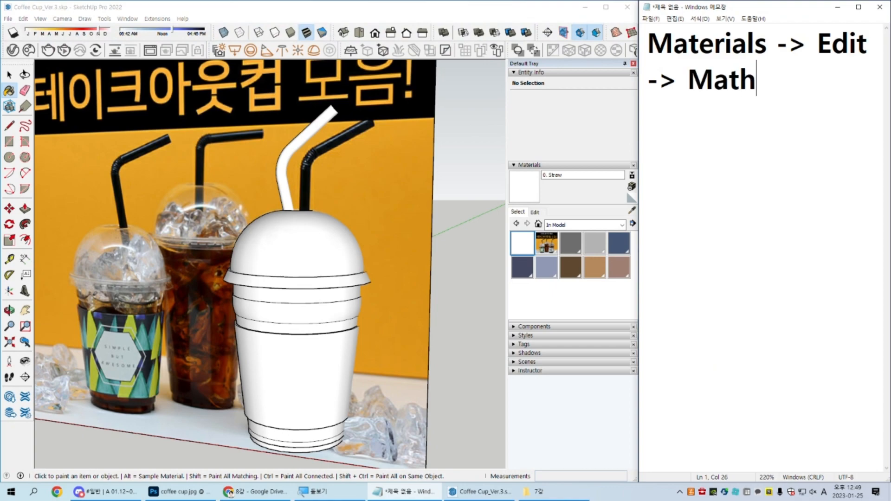
key(BackSpace)
key(BackSpace)
text(c)
key(BackSpace)
text(tch Screen)
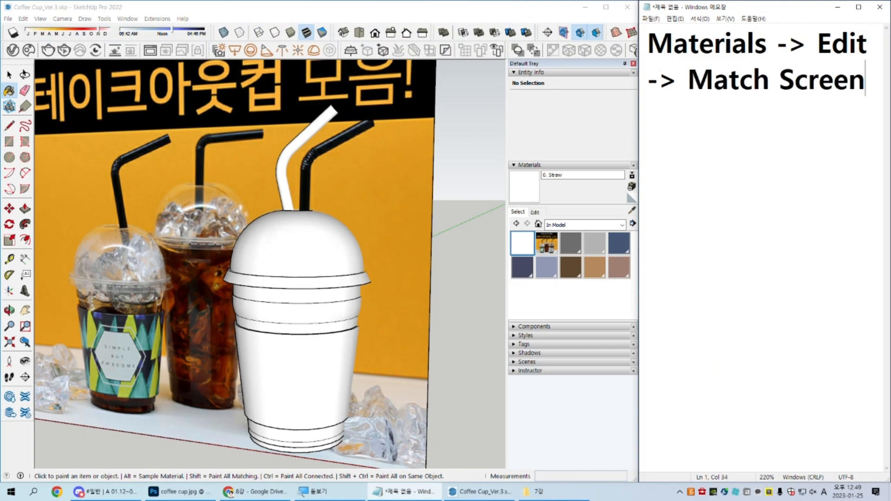
key(Hangul)
key(BackSpace)
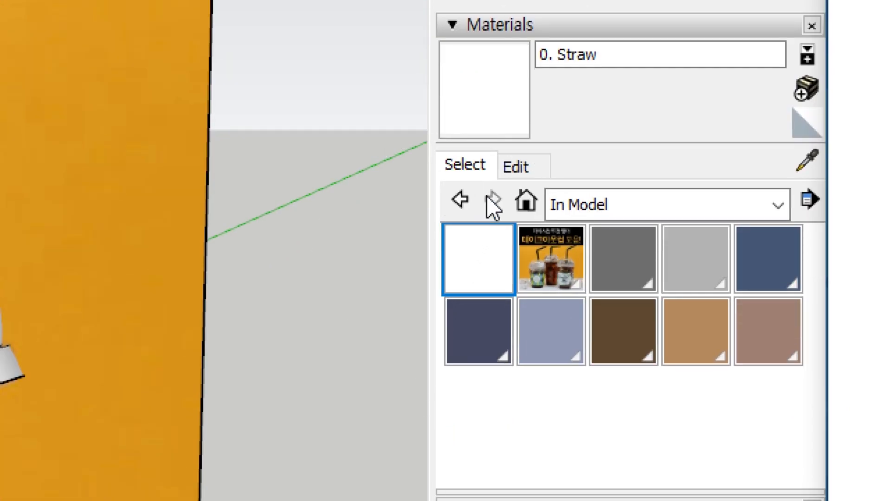
Step: Show the 0. Straw material's edit settings, and insert "Color On" in the note so it ends with "Match Color On Screen"
click(527, 166)
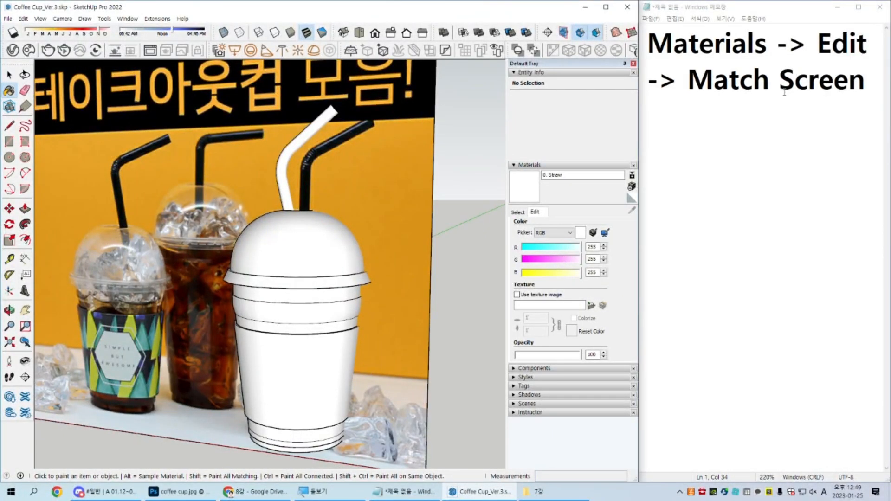
click(784, 92)
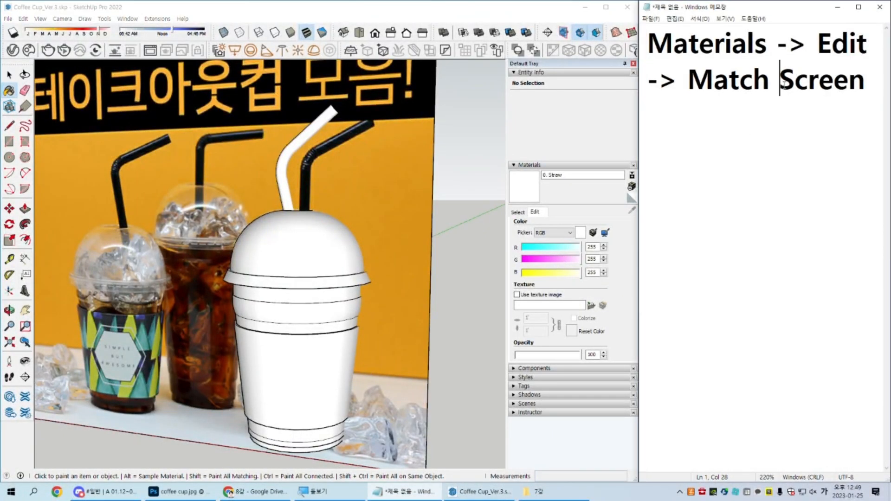
text(Color On)
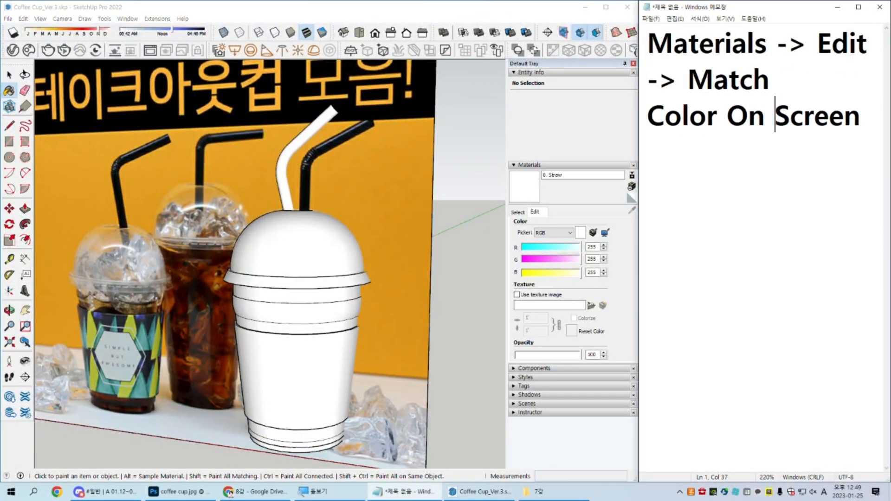
click(862, 117)
key(Return)
Step: Put a ○ bullet symbol in front of "Materials" in the note's heading
key(Up)
key(Up)
key(Up)
text(a)
key(BackSpace)
key(Hangul)
text(ㅁ)
key(Hangul_Hanja)
key(9)
Step: Add the line "ㄴ 기능사용시, 다음 클릭한 위치의 픽셀 색상을 그대로 갖고오는 기능" under the note's heading
key(Down)
key(Down)
key(Down)
text(ㄴ 기능사)
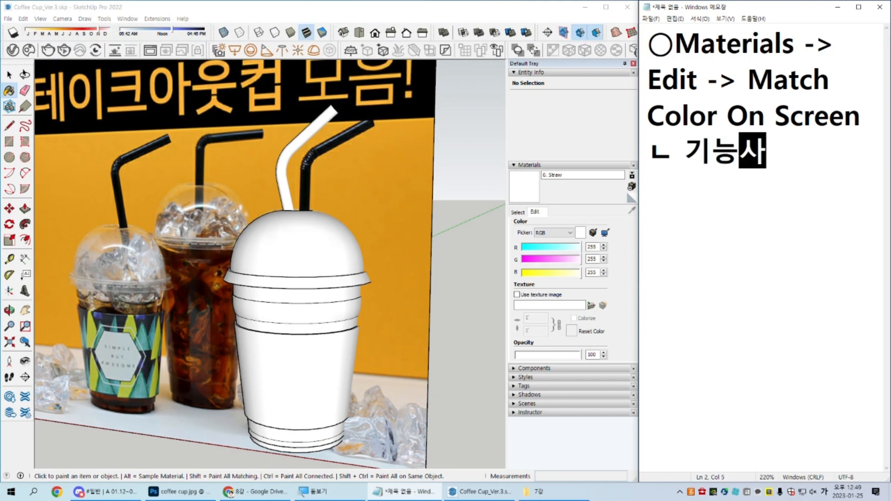
text(용시, 다음 클릭)
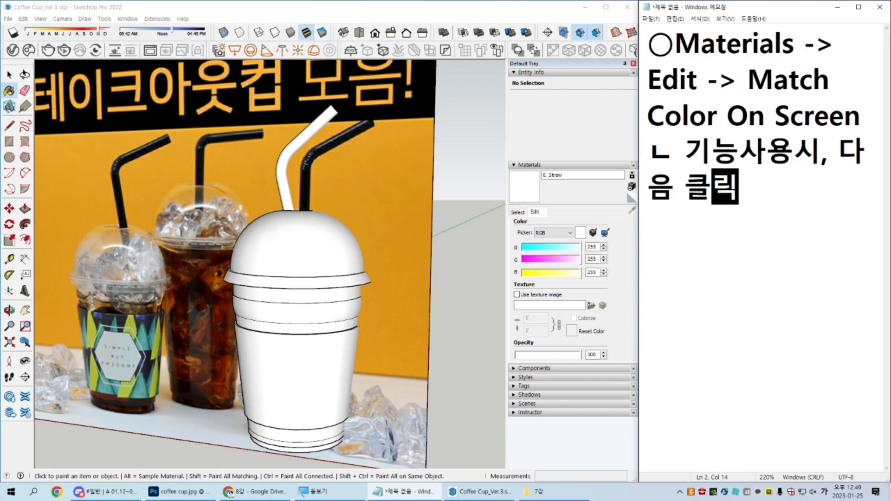
text(한 위치의 )
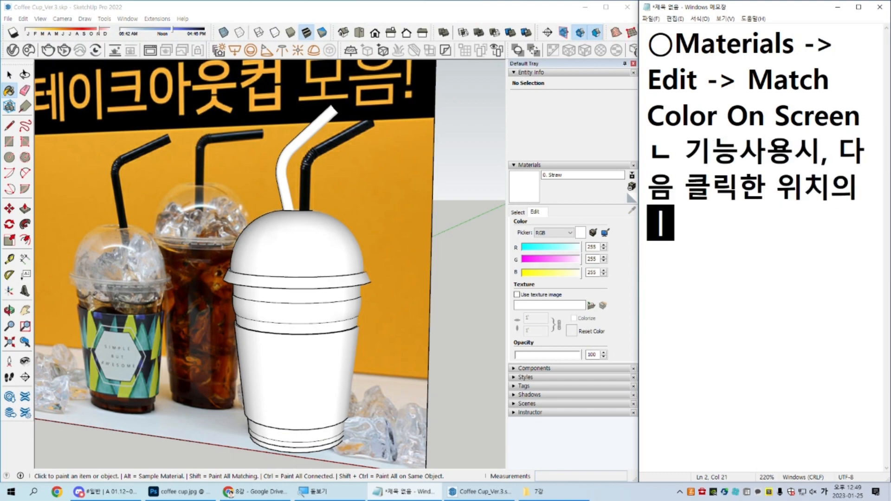
text(피픽셀 색상을 그대로 가)
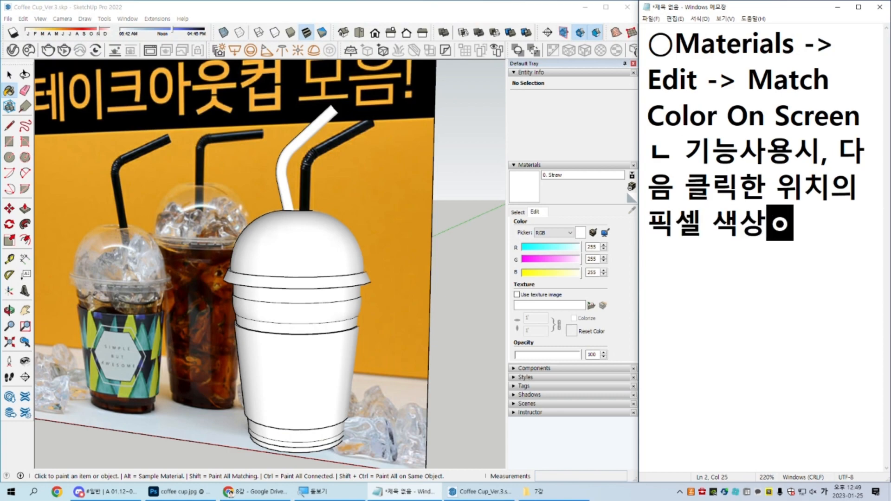
text(갖고오)
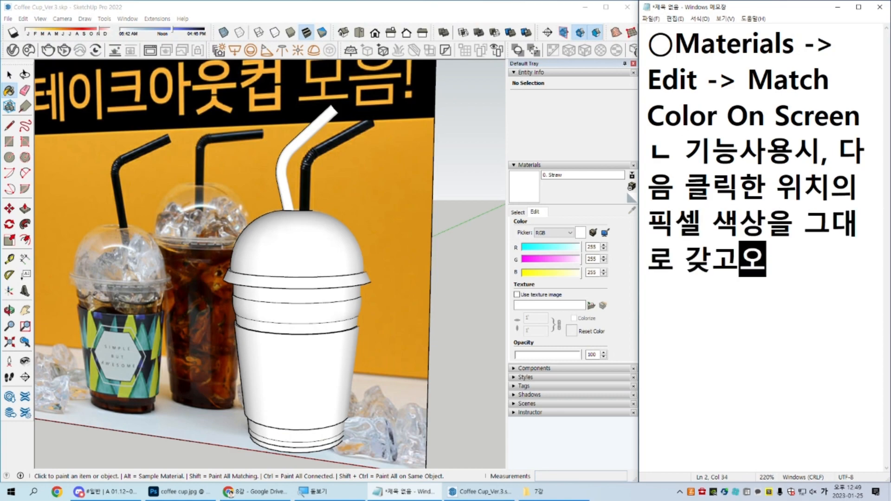
text(는 기능)
key(Return)
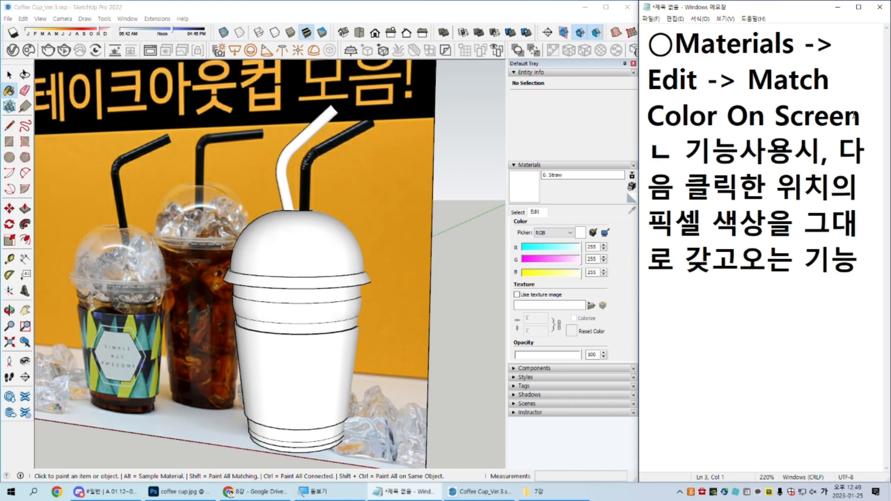
Step: Try matching the straw material's color on screen to the photo's orange background and the Google Drive page's pale green, yellow and green
click(604, 233)
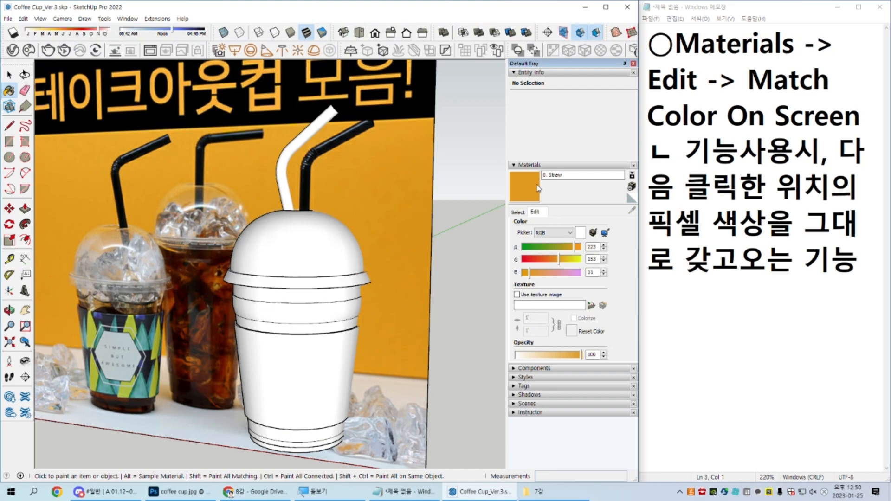
drag(890, 83, 887, 77)
click(605, 232)
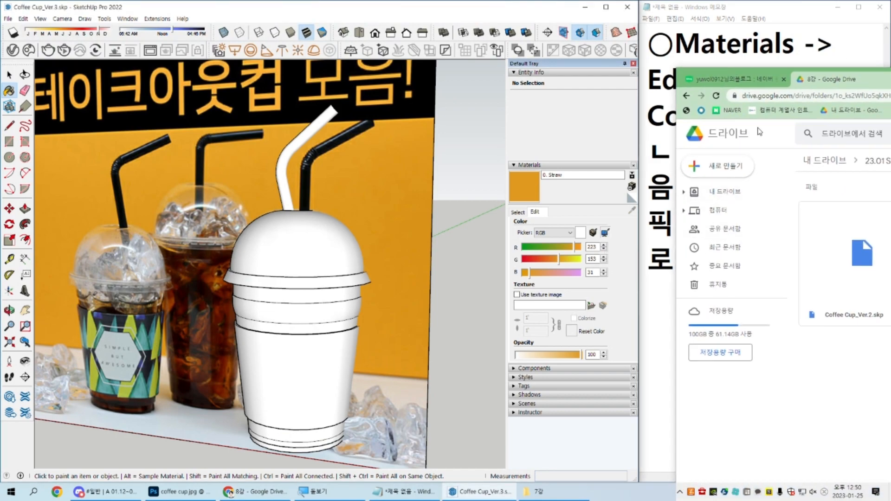
click(695, 108)
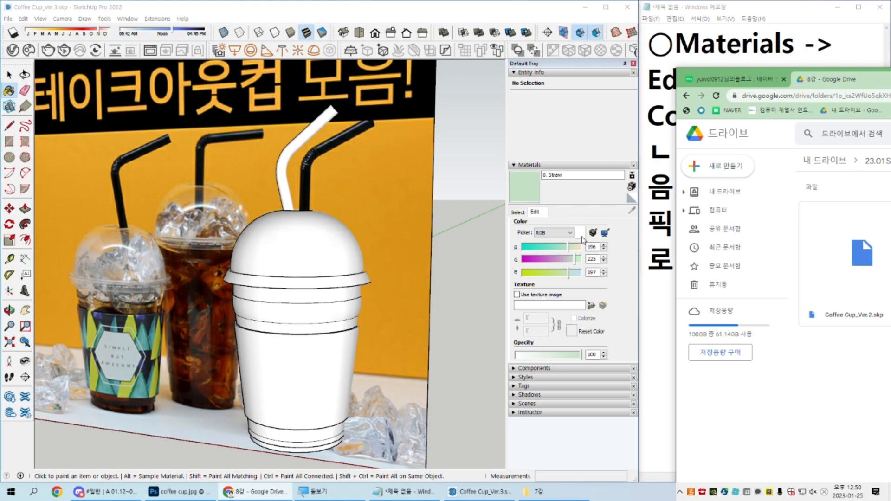
click(606, 232)
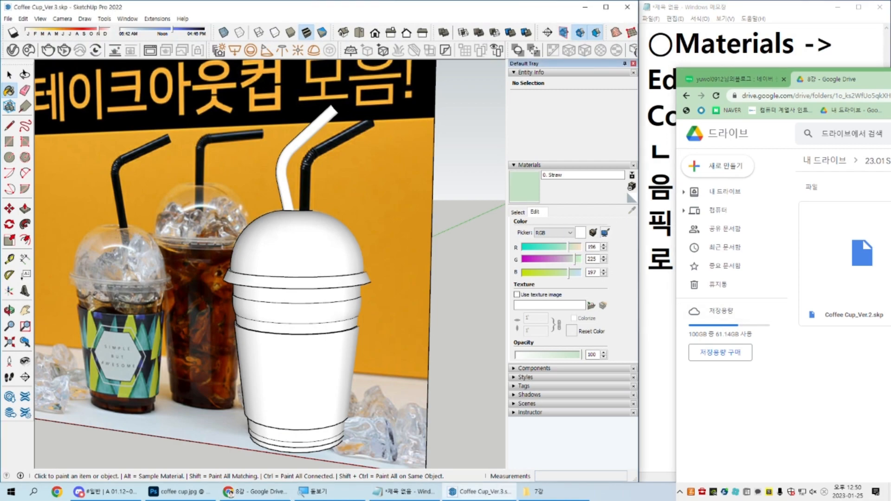
click(699, 135)
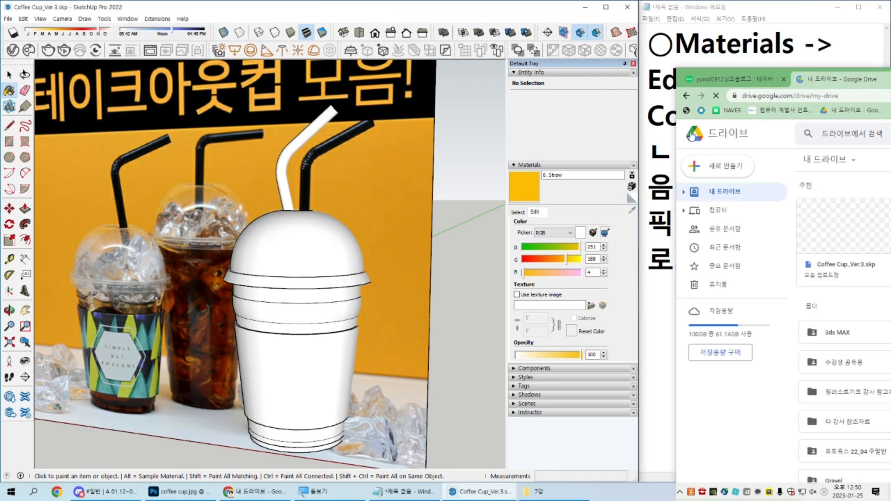
click(688, 137)
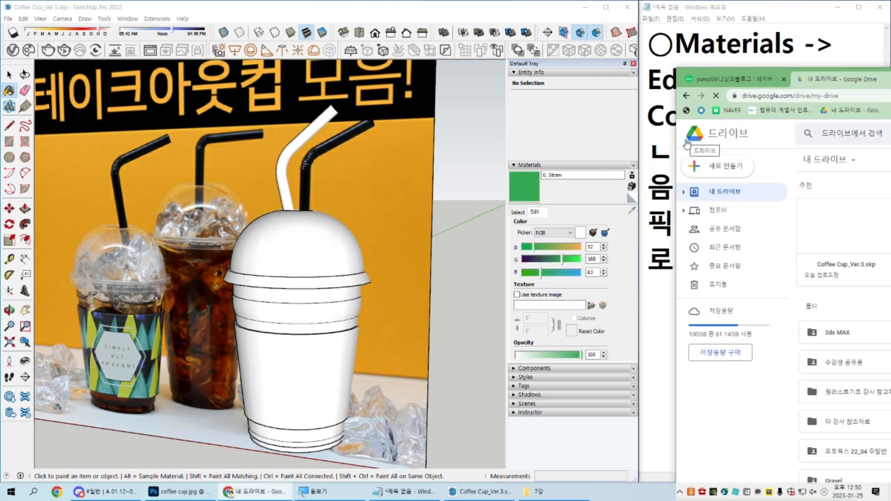
drag(878, 77, 890, 77)
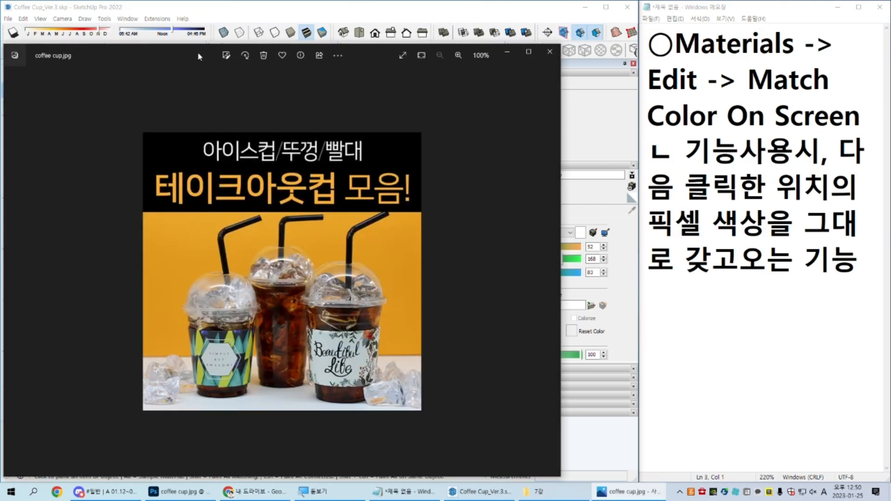
Step: Place the coffee cup.jpg window beside SketchUp and try matching the straw material to dark and teal pixels on the photographed cup
drag(198, 56, 832, 43)
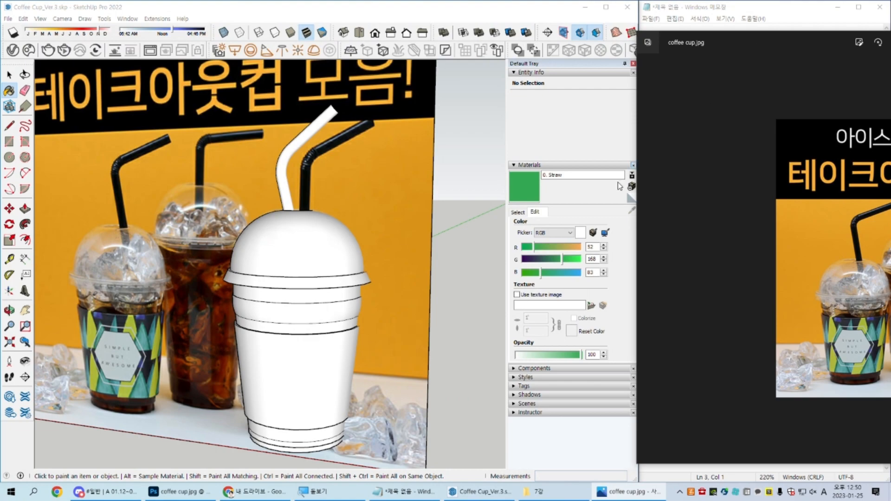
click(612, 227)
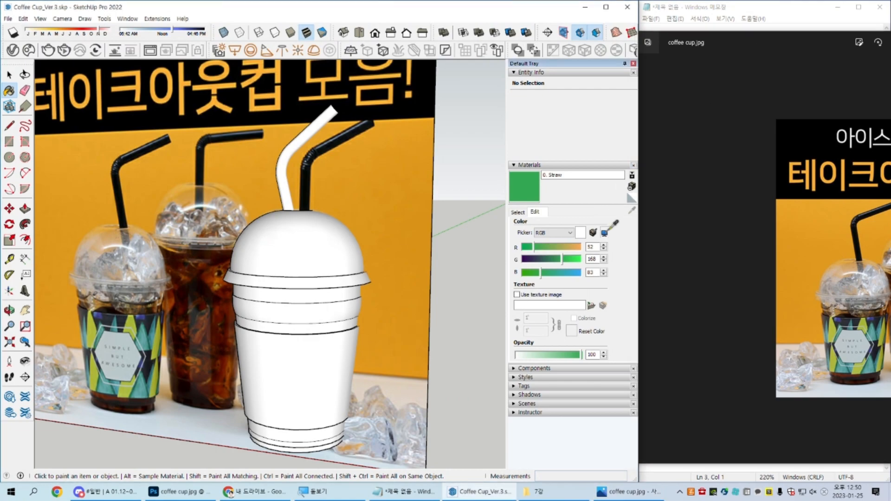
click(858, 327)
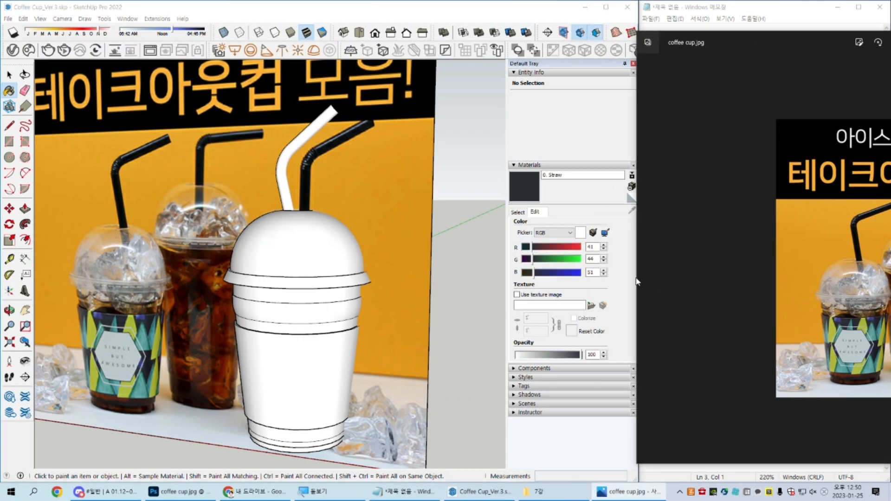
click(607, 228)
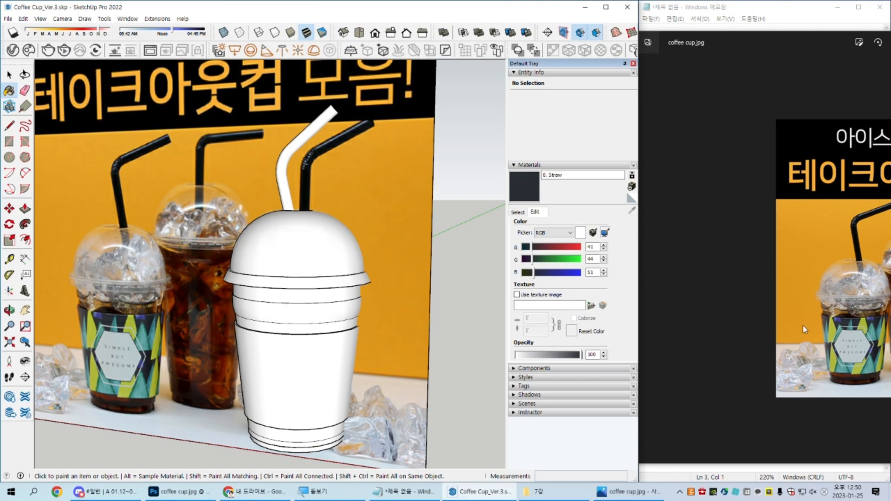
click(843, 370)
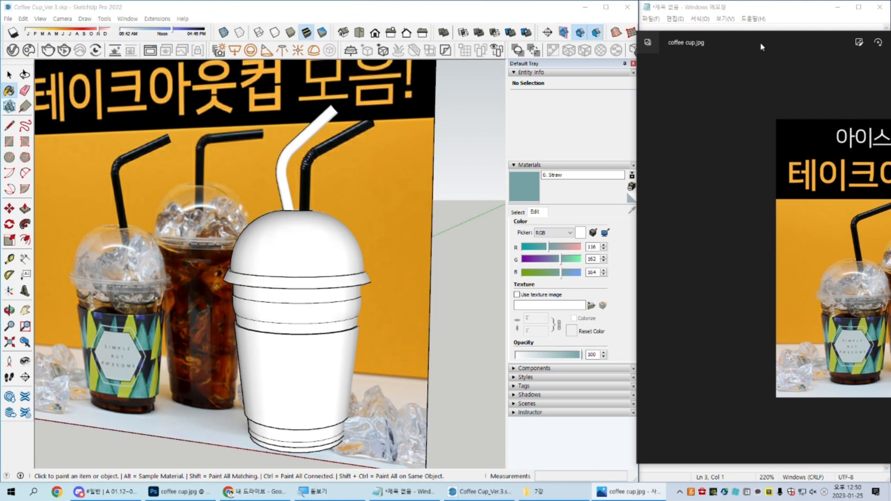
drag(761, 45, 890, 46)
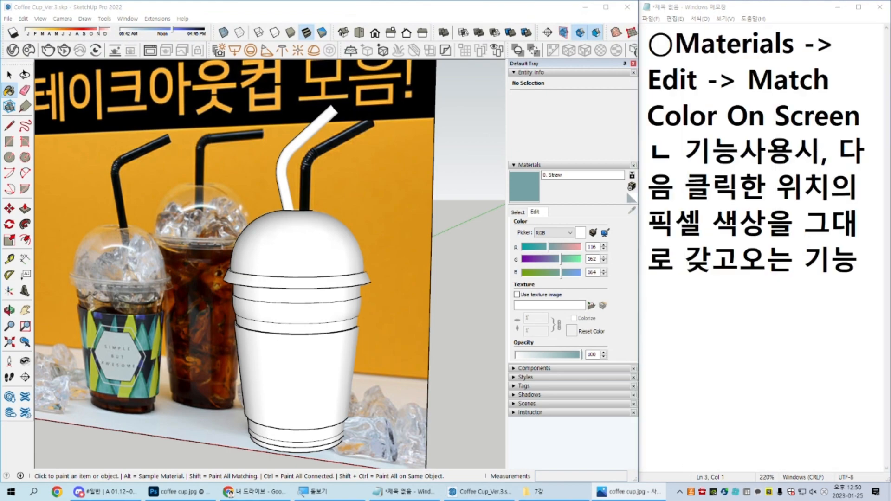
Step: Match the 0. Straw material to the reference photo's orange background (RGB 222, 152, 30) and paint the straw component with it
click(604, 232)
click(366, 175)
right_click(300, 127)
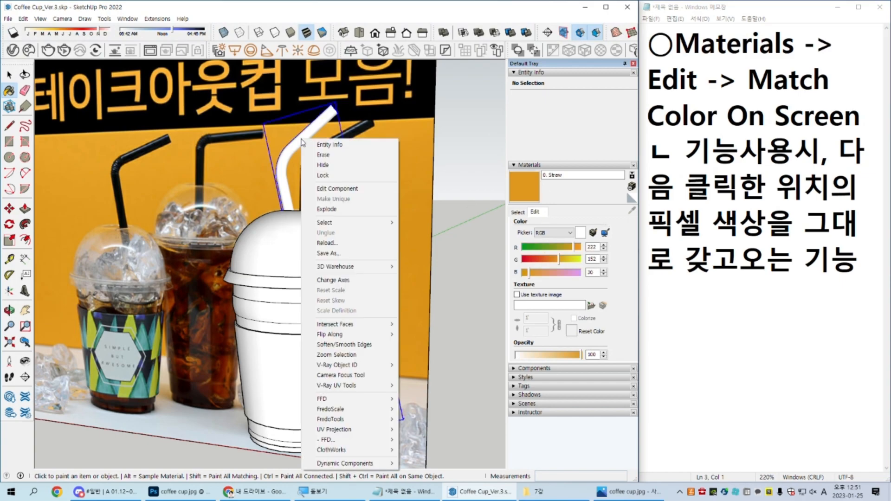
click(317, 122)
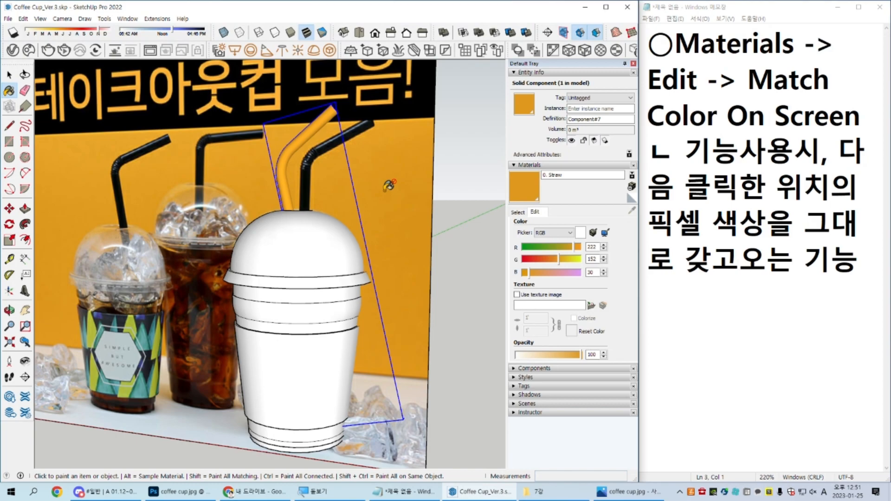
Step: Switch the straw material's color picker to HLS, and finally to Color Wheel
click(562, 232)
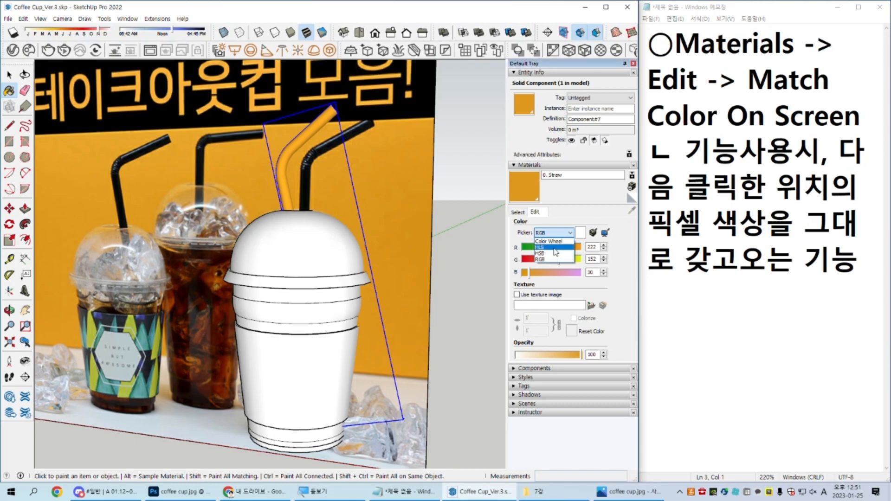
click(551, 245)
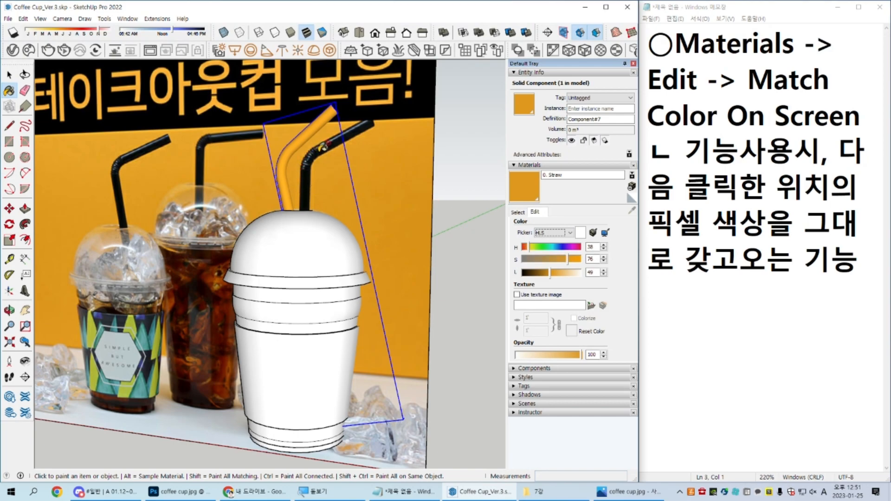
click(554, 233)
click(554, 242)
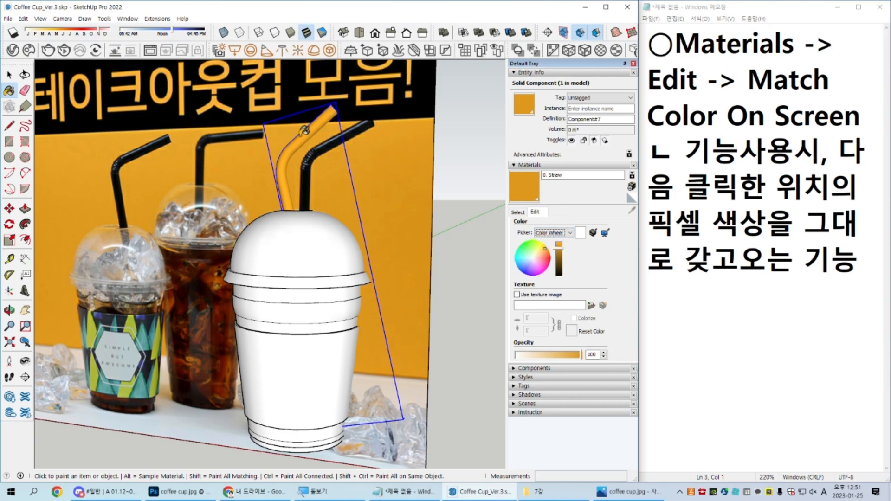
Step: Examine the painted straw up close, select the lid and the cup body in turn to check them, and clear the selection
scroll(313, 134, down, 2)
middle_drag(313, 133, 348, 221)
key(space)
scroll(334, 204, up, 4)
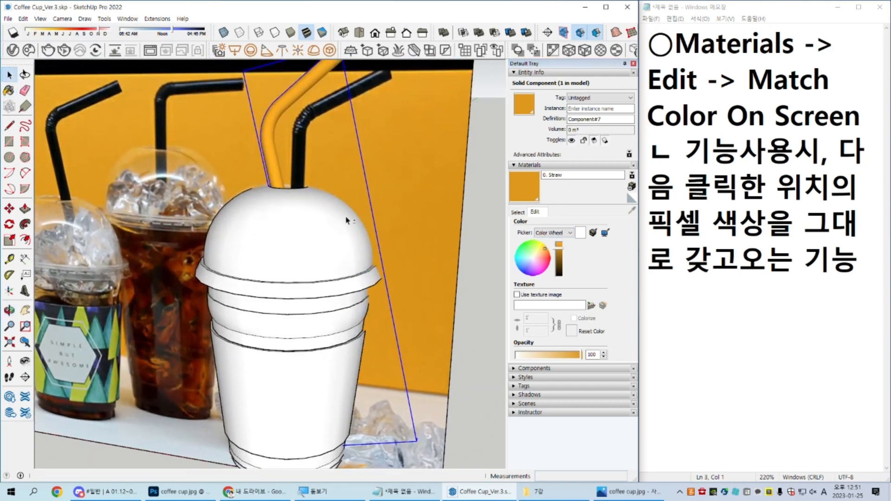
middle_drag(379, 195, 345, 188)
click(304, 272)
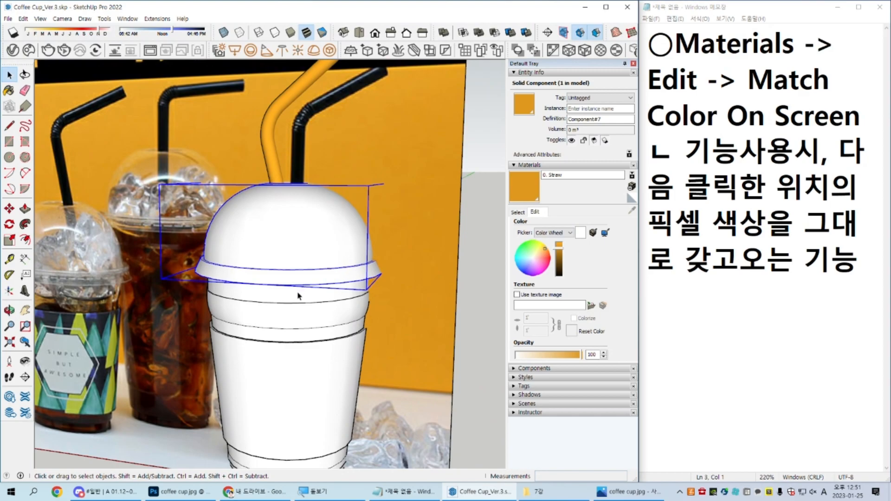
click(298, 295)
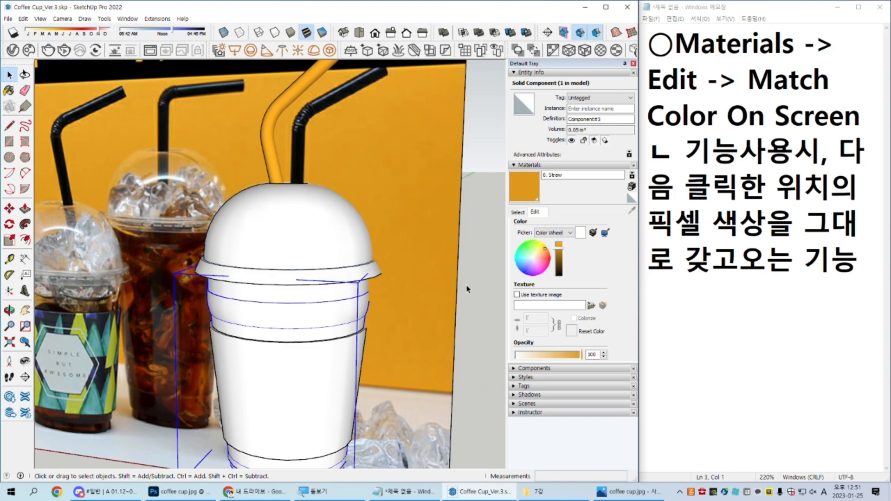
click(482, 278)
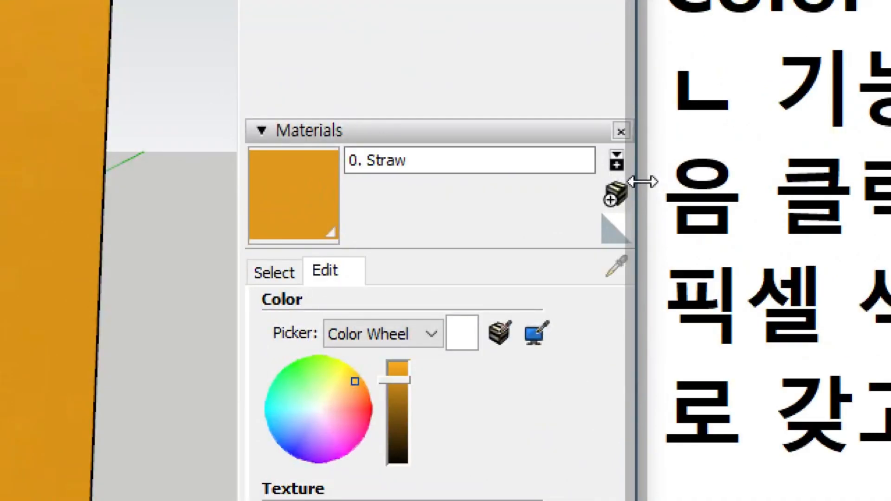
Step: Reset the current material to Default and start a new material named 0. Cup Plastic
click(623, 232)
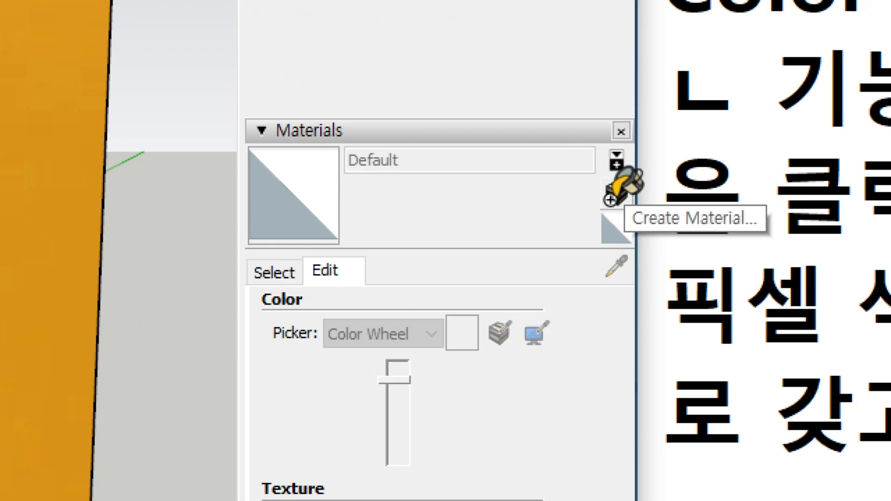
click(613, 190)
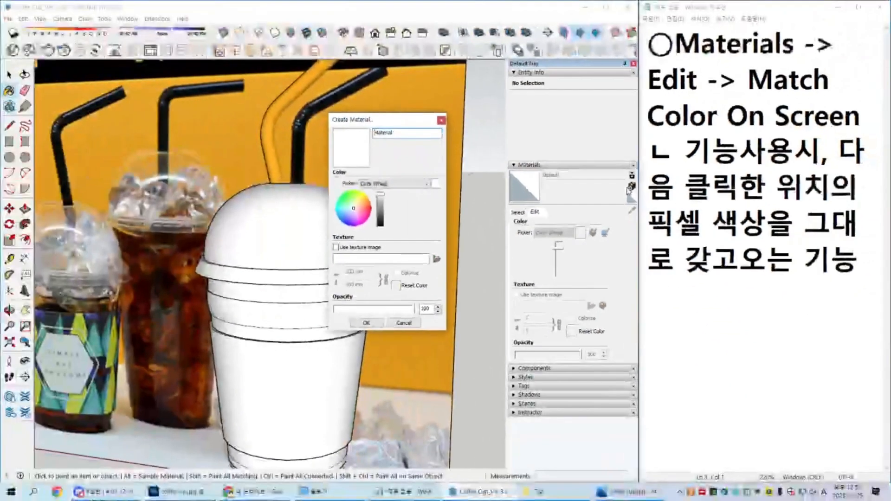
double_click(437, 131)
text(0.)
key(Hangul)
text(추)
key(BackSpace)
key(Hangul)
text(Cup Plax)
text(tic)
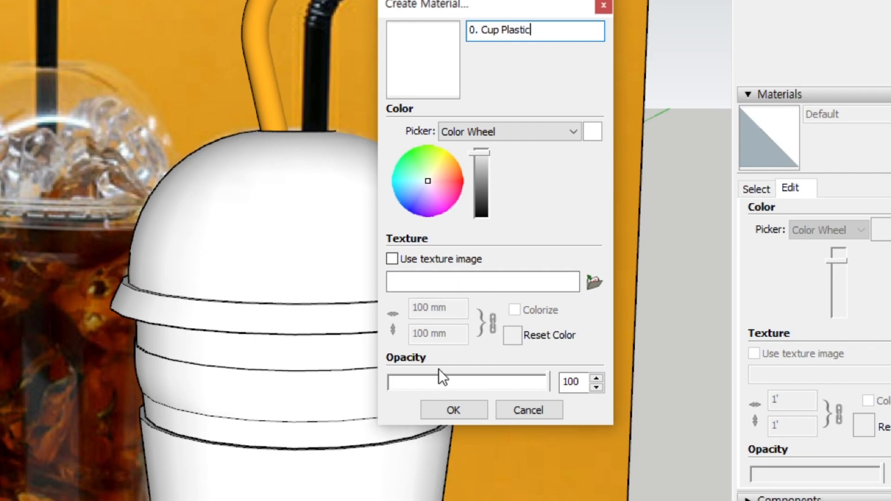
Step: Set the new plastic material's opacity to 20, create it, and paint the dome lid and the cup body with it
click(580, 384)
drag(582, 385, 548, 381)
text(20)
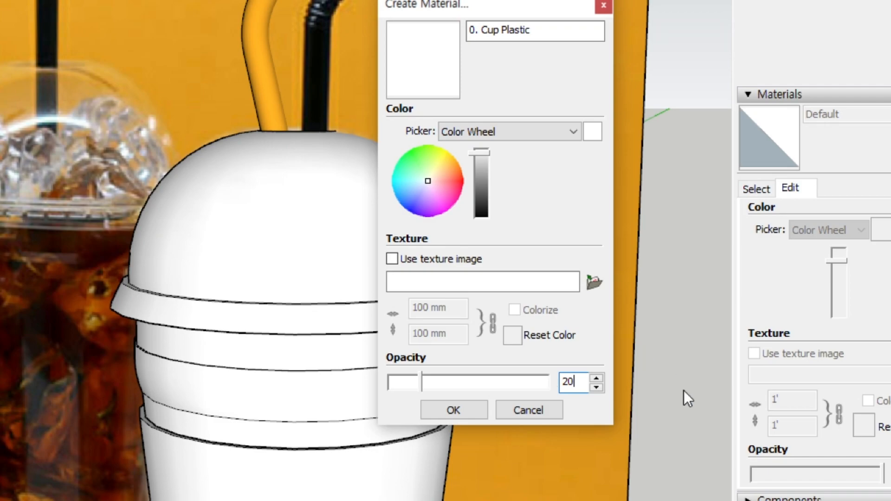
click(583, 385)
click(584, 385)
click(477, 413)
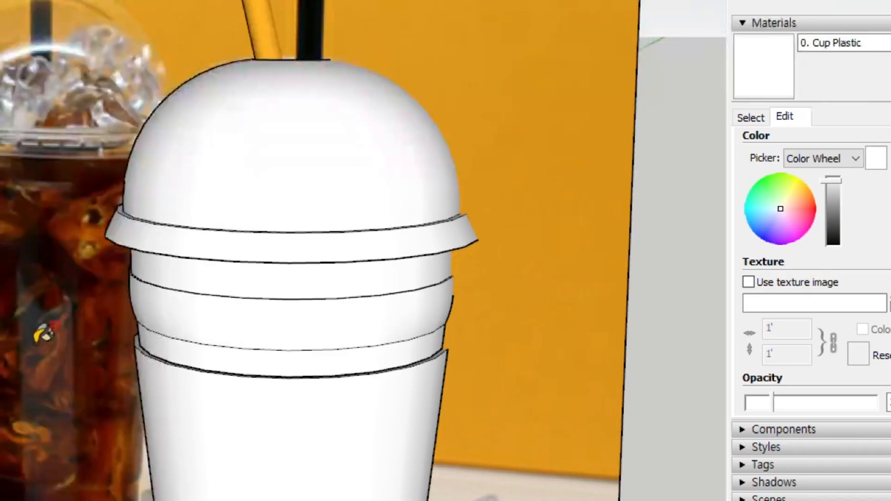
click(238, 189)
click(313, 291)
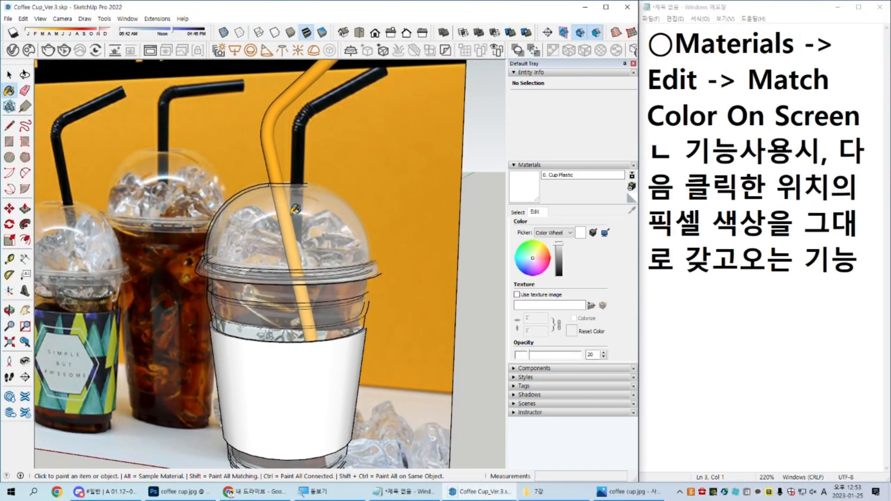
Step: Try the 0. Cup Plastic material at 0 opacity and return it to 20
key(ctrl)
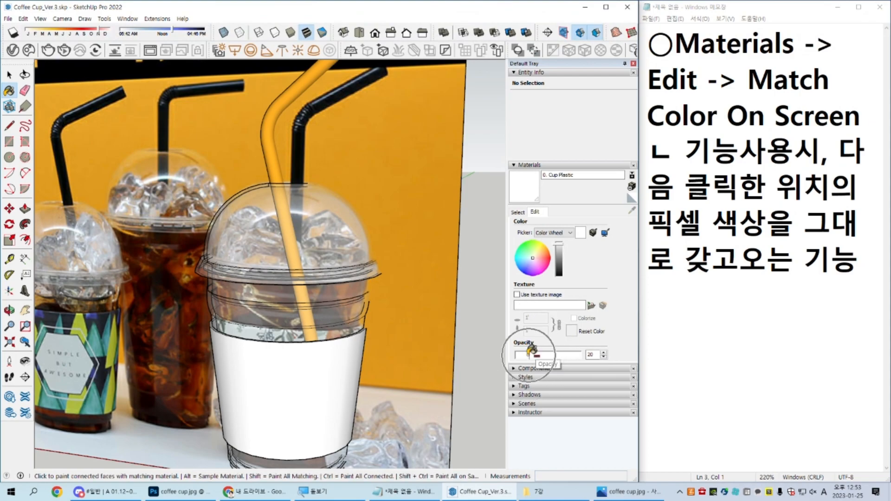
drag(529, 353, 500, 354)
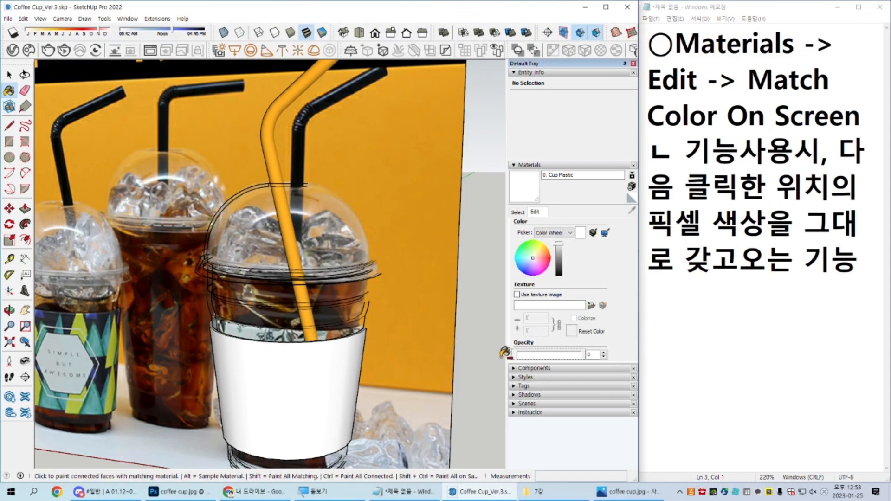
mouse_move(334, 234)
middle_down()
mouse_move(180, 313)
mouse_move(317, 192)
middle_up()
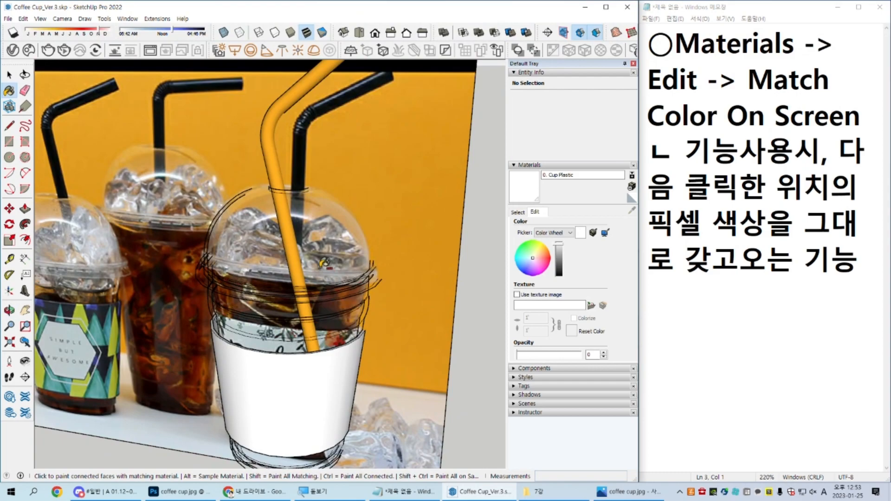
click(530, 355)
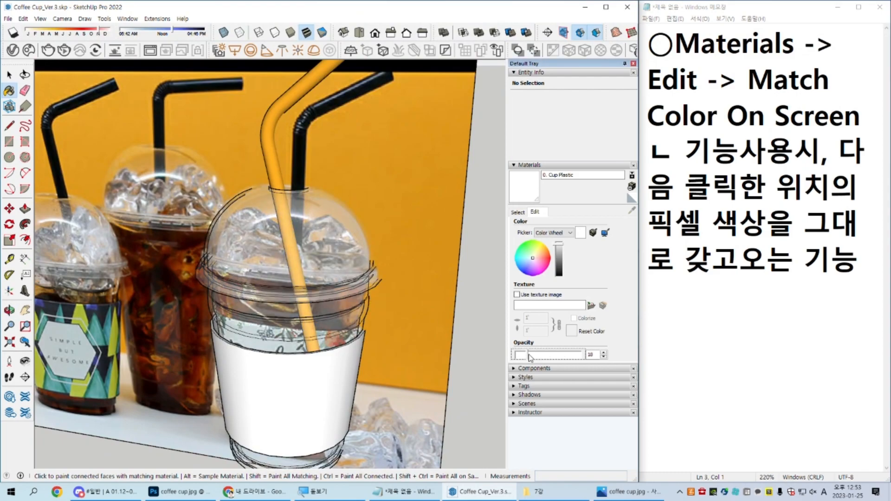
click(575, 354)
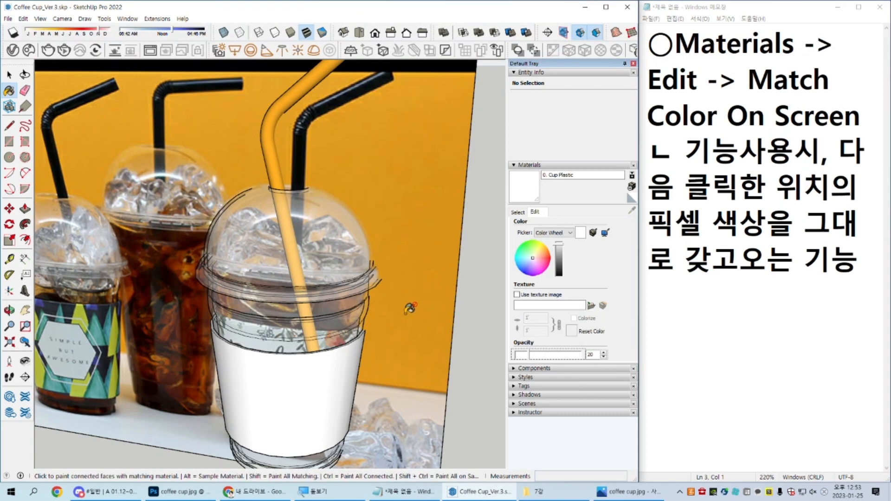
Step: Examine the transparent cup from another angle, select the sleeve to check it, and clear the selection
middle_drag(394, 315, 394, 290)
key(space)
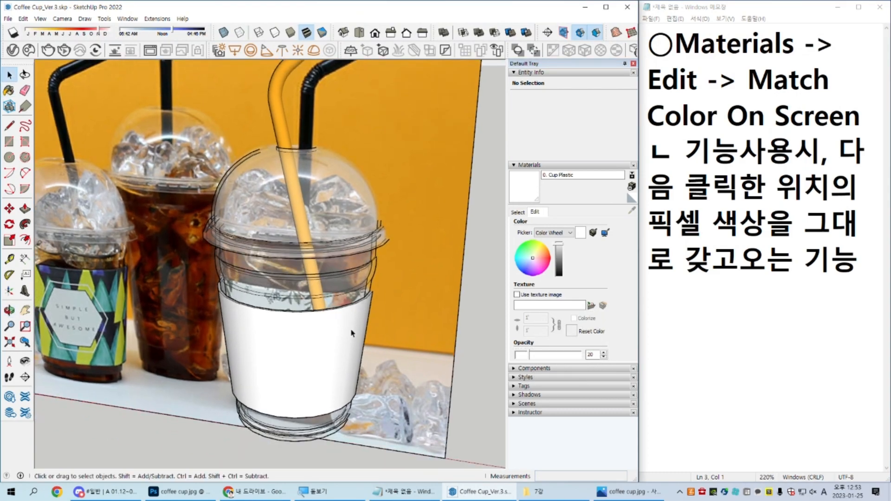
click(354, 334)
scroll(370, 325, down, 1)
middle_drag(370, 325, 385, 325)
click(457, 315)
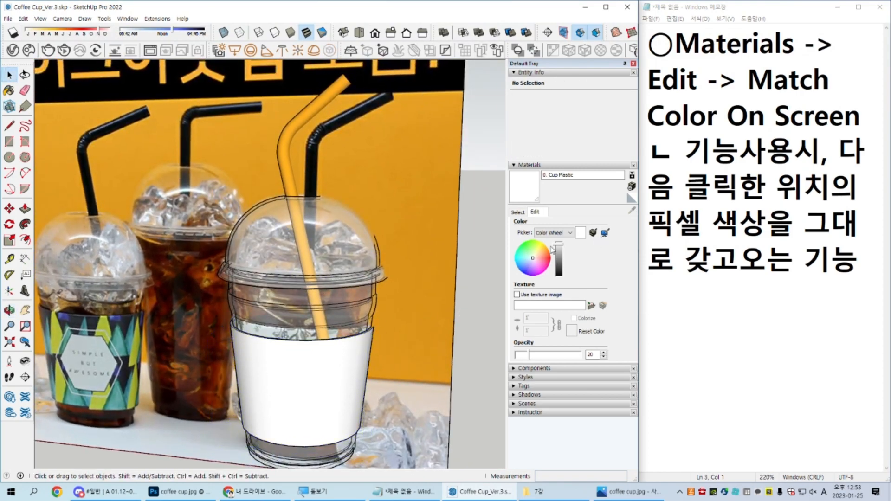
Step: Try a new pale teal material named 0. Holder at 100 opacity on the sleeve, and undo the paint
click(632, 186)
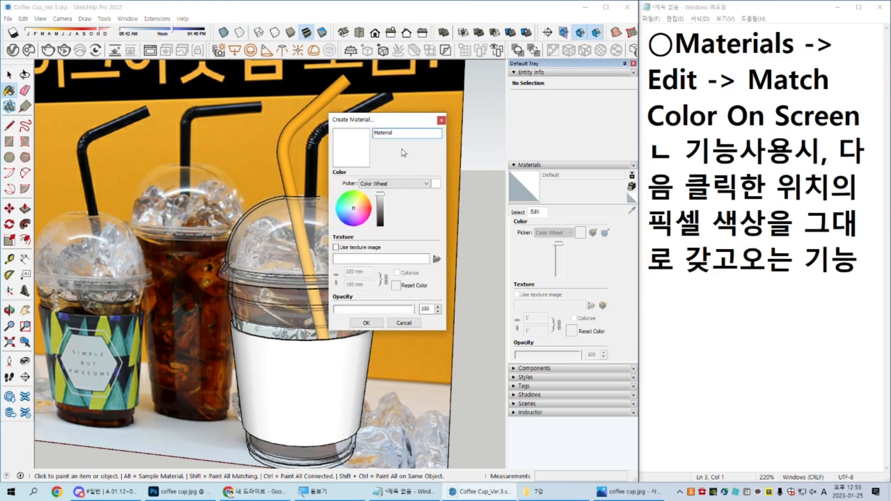
double_click(422, 133)
text(0. Holder)
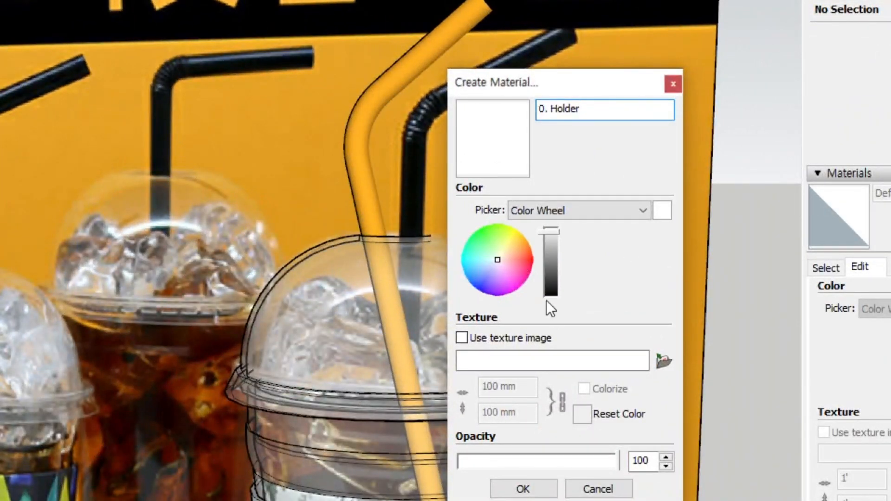
click(491, 261)
click(486, 258)
click(553, 238)
drag(553, 239, 553, 235)
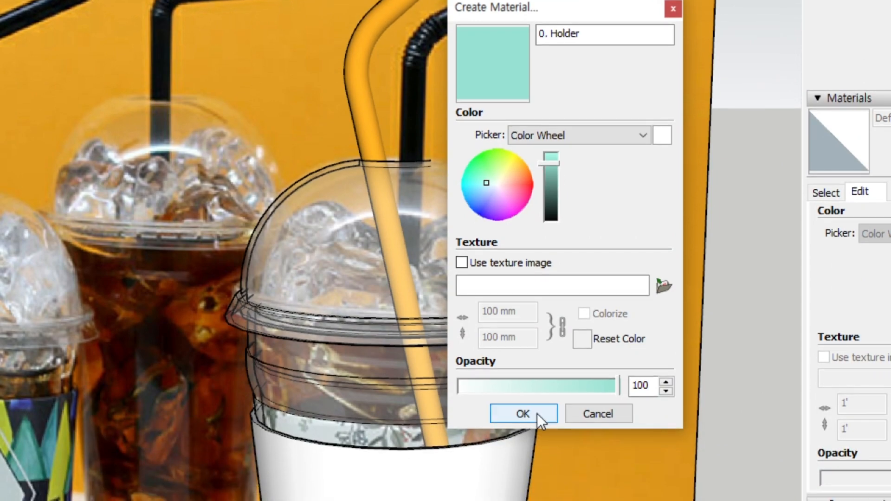
click(536, 487)
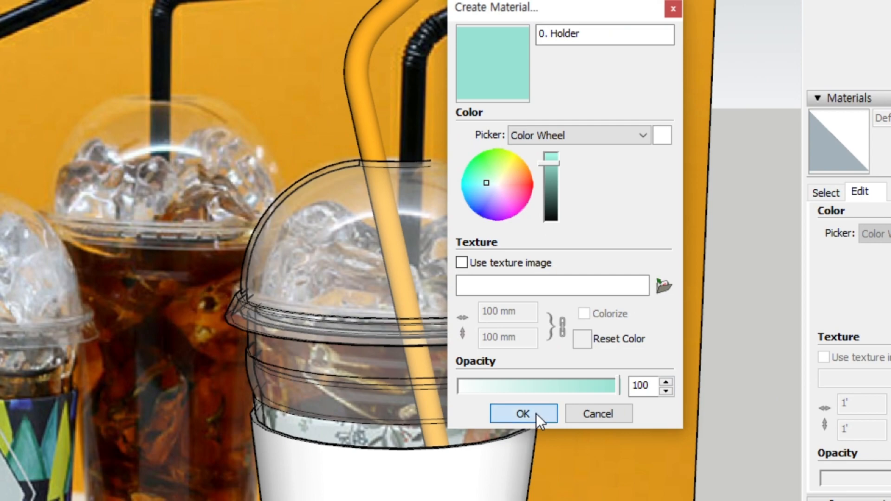
click(481, 474)
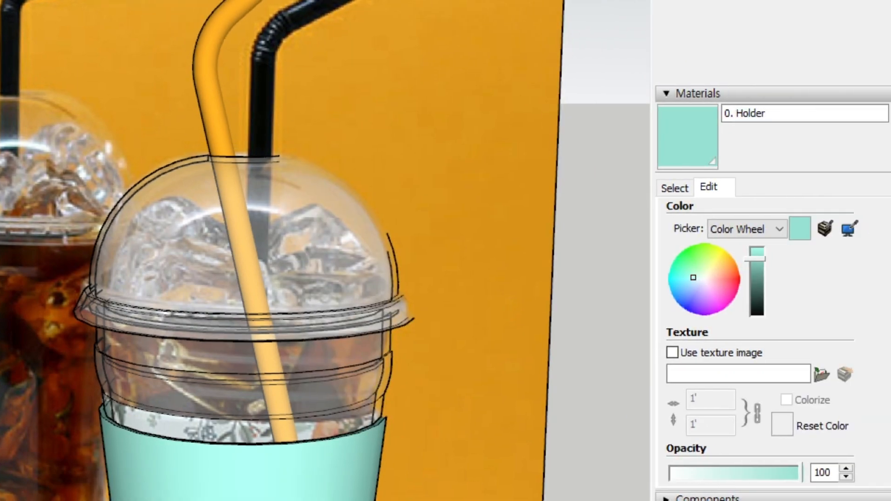
key(ctrl+z)
Step: Sample the cup plastic, create a pale cyan material with its 20 opacity, try it on the sleeve, and undo the paint
click(890, 159)
alt+click(342, 277)
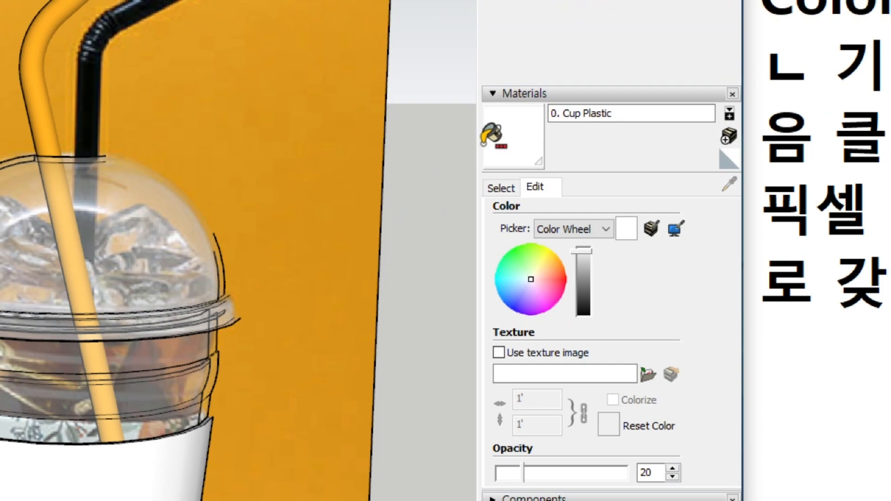
click(731, 133)
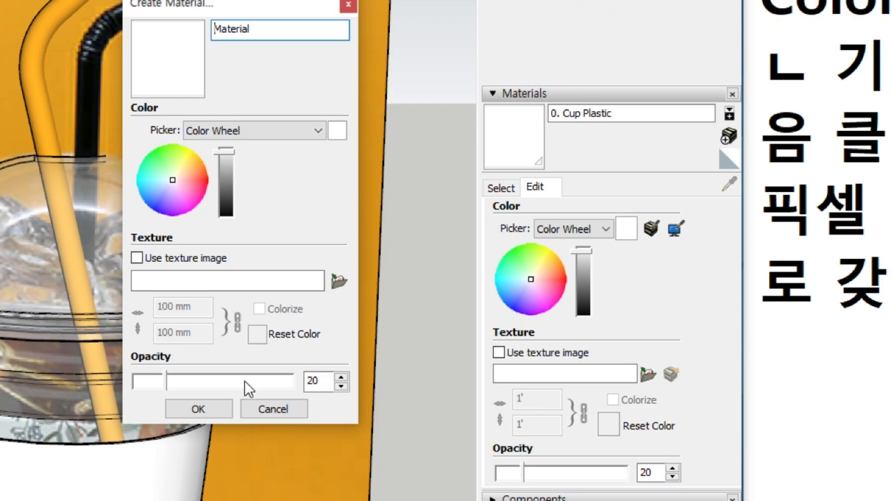
click(160, 180)
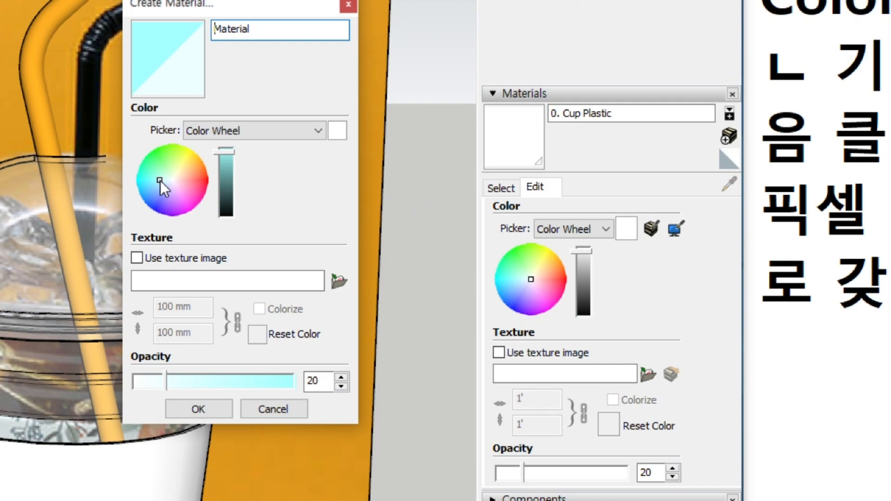
click(188, 410)
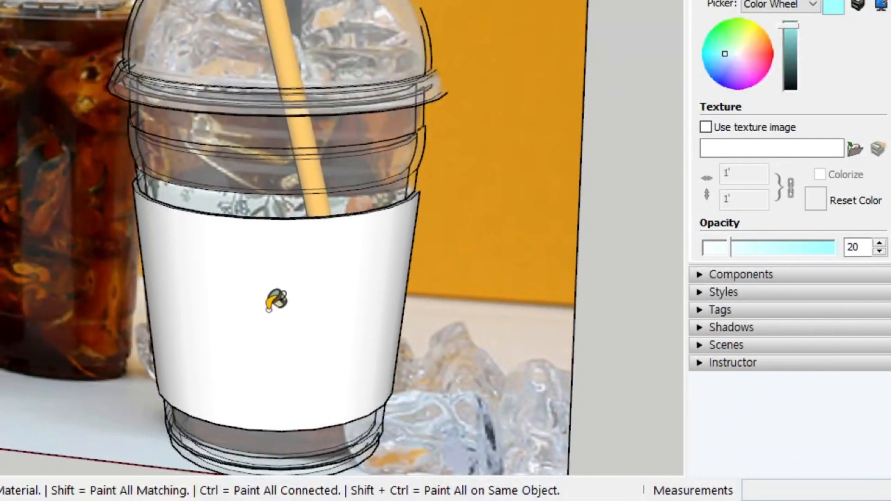
click(406, 304)
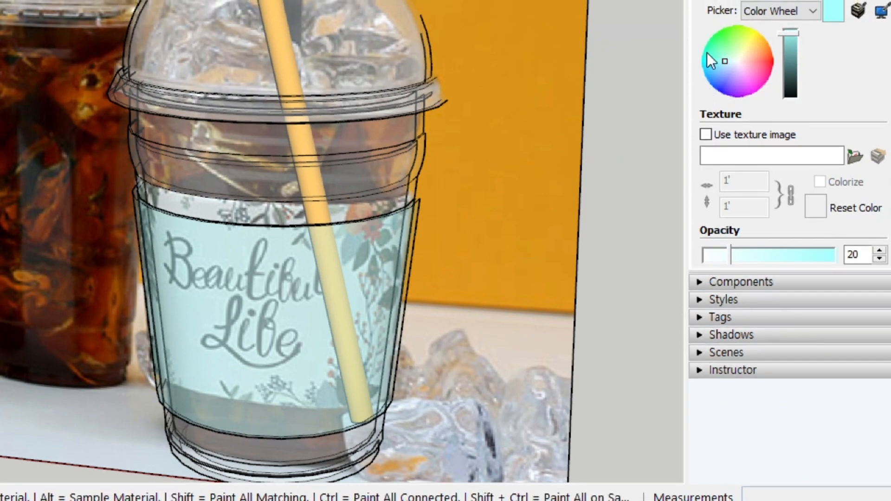
key(ctrl+z)
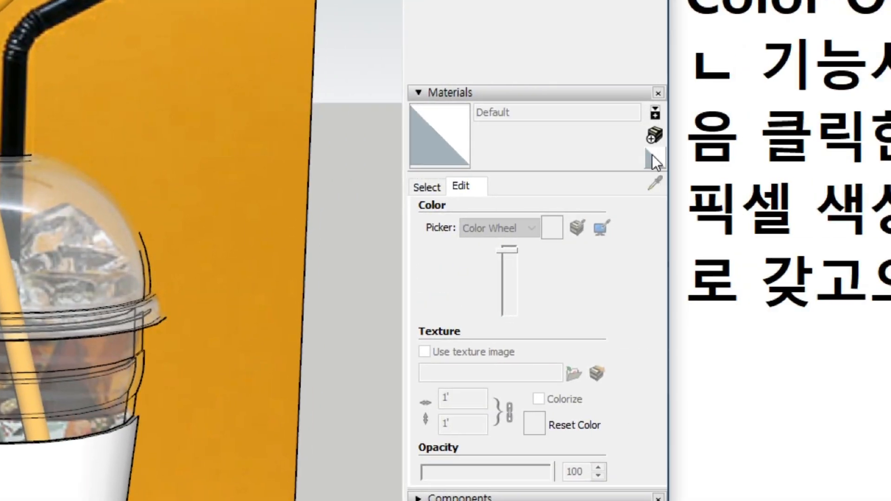
Step: Return to the Default material and start a new one from it named 0. Holder
click(655, 160)
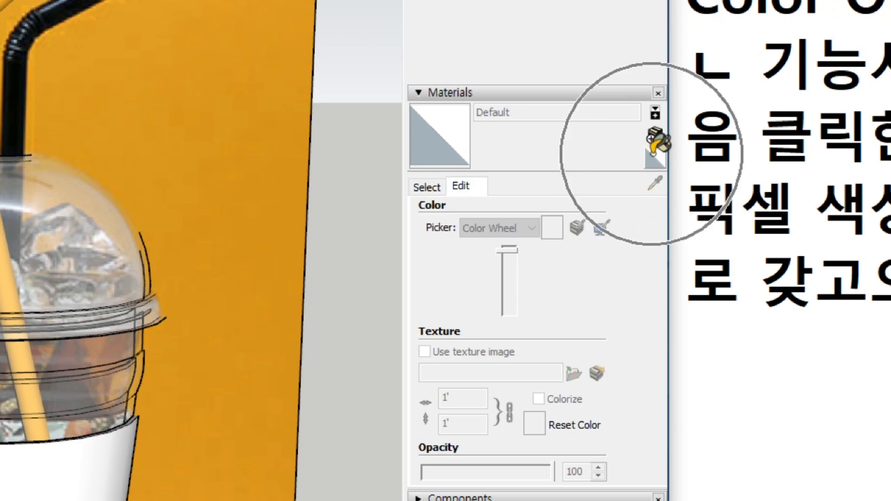
click(654, 133)
double_click(177, 27)
text(0./)
key(BackSpace)
text(Holder)
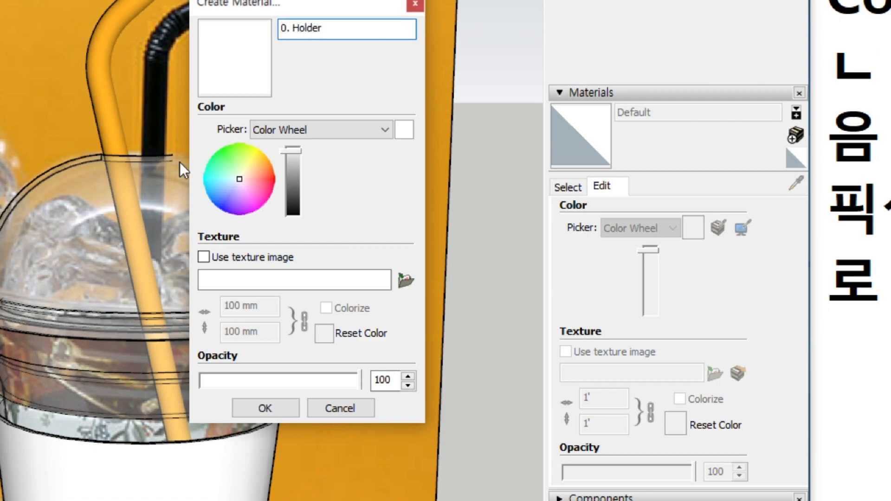
Step: Give the new holder material a light green color at 100 opacity and paint the sleeve with it
click(236, 172)
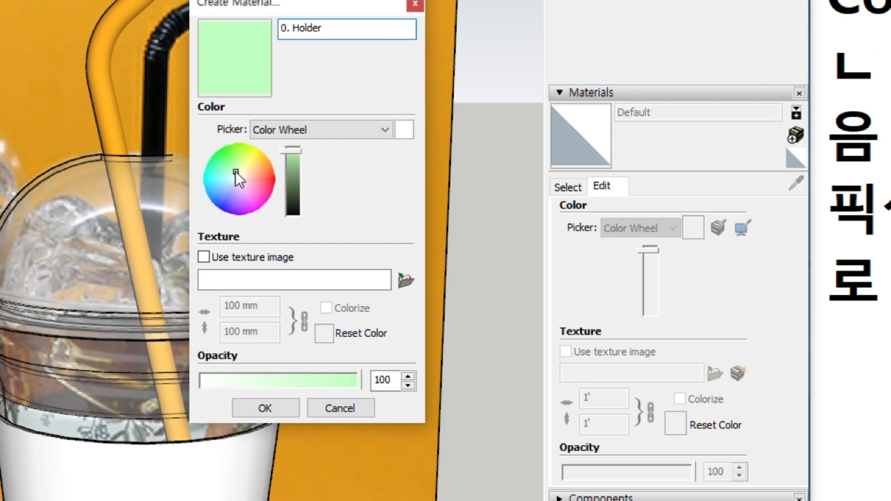
click(271, 404)
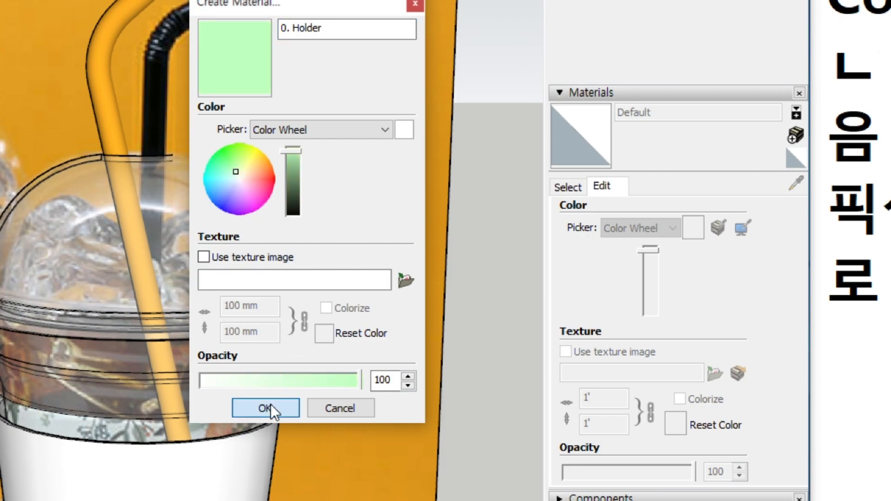
click(221, 478)
key(space)
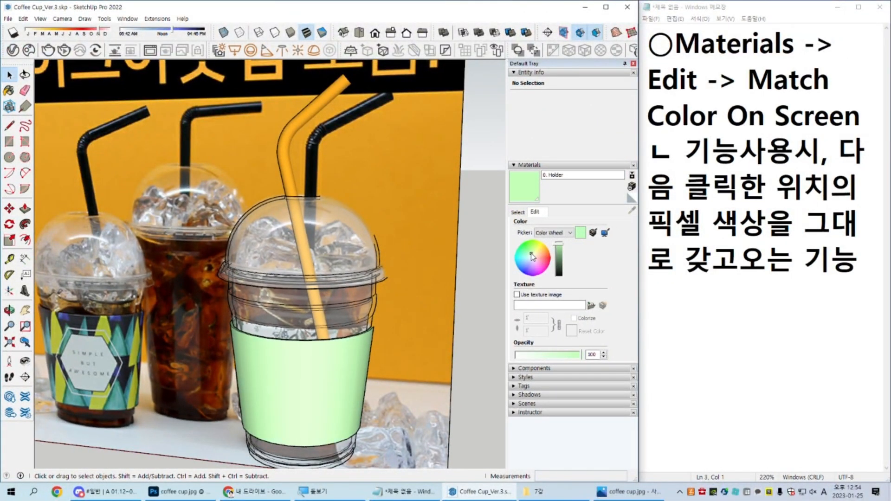
Step: Shift the 0. Holder color to a more saturated mint green on the color wheel and darken it slightly
click(527, 254)
click(526, 252)
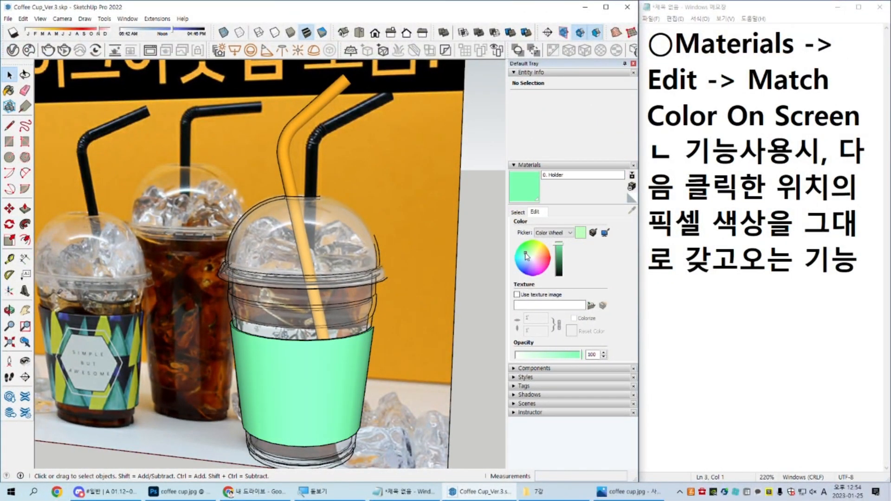
click(559, 252)
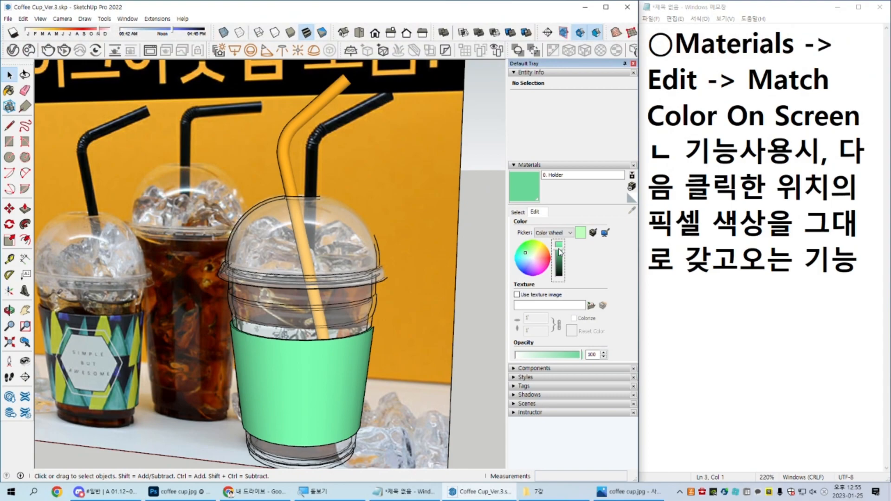
scroll(408, 283, down, 5)
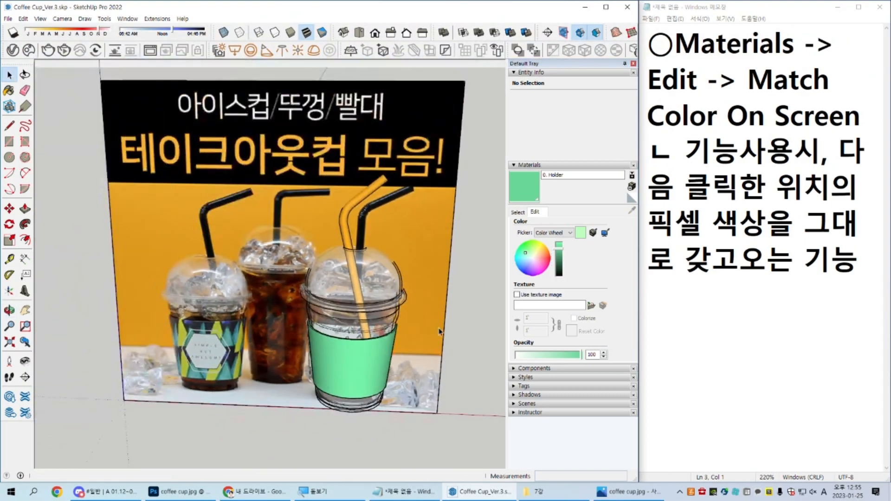
scroll(439, 331, up, 3)
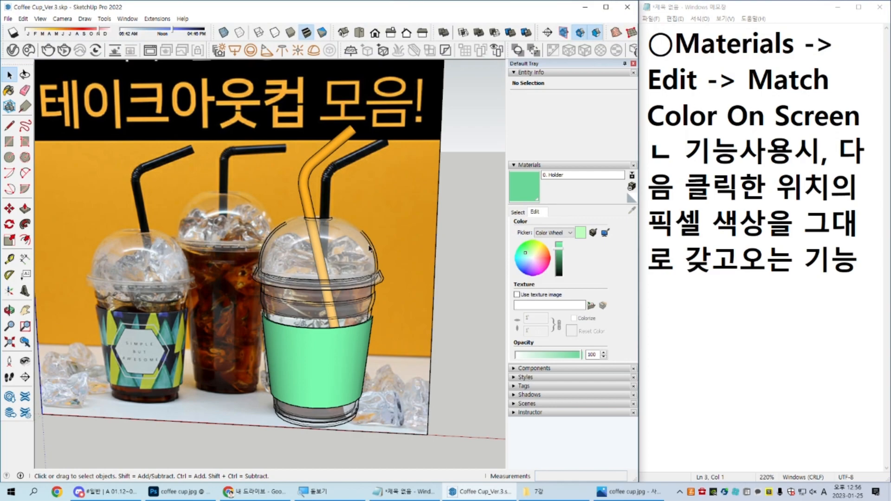
Step: Combine the four coffee cup parts (cup, lid, straw and sleeve) into one component
middle_drag(333, 245, 347, 231)
scroll(347, 231, down, 3)
scroll(294, 208, up, 2)
drag(195, 137, 414, 414)
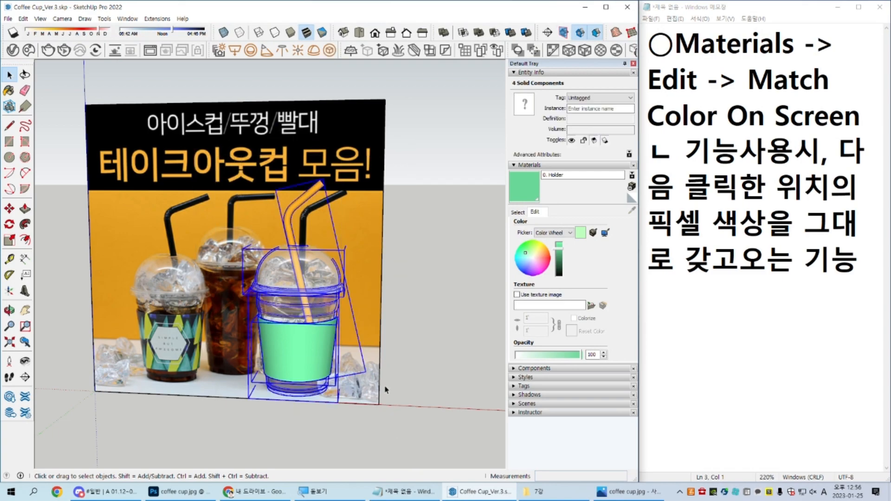
key(g)
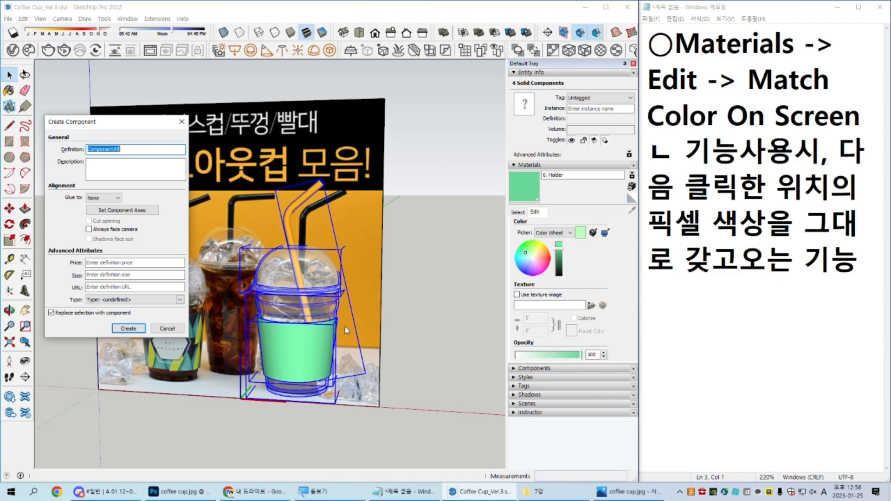
key(Return)
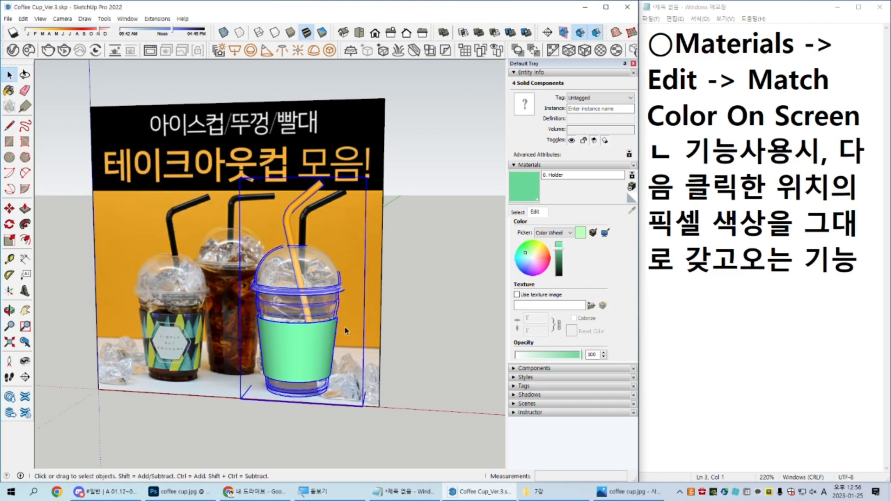
Step: Save the coffee cup component as a separate SketchUp file named Coffee_Cup_Source in the 8강 folder, choosing its file format
right_click(314, 271)
click(370, 267)
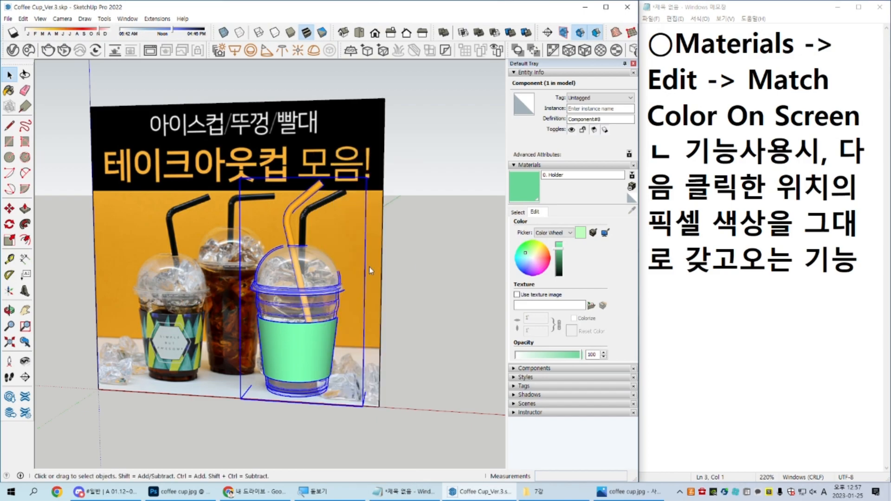
click(204, 196)
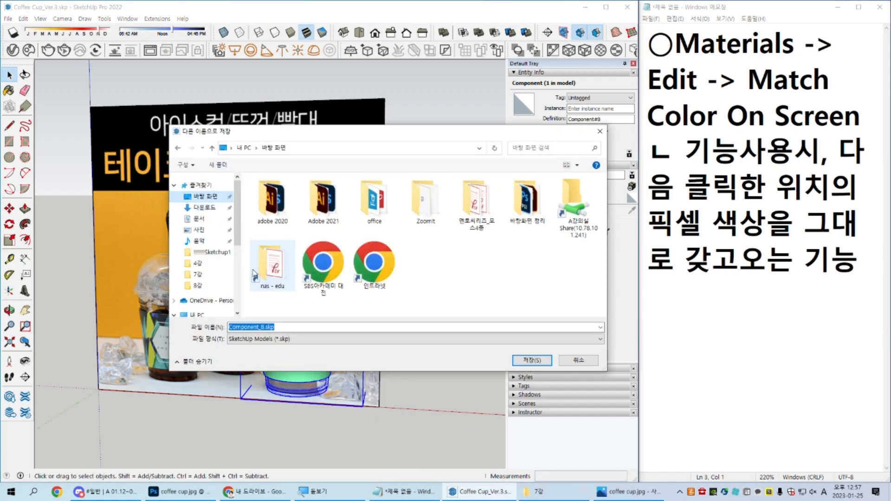
click(204, 254)
double_click(293, 241)
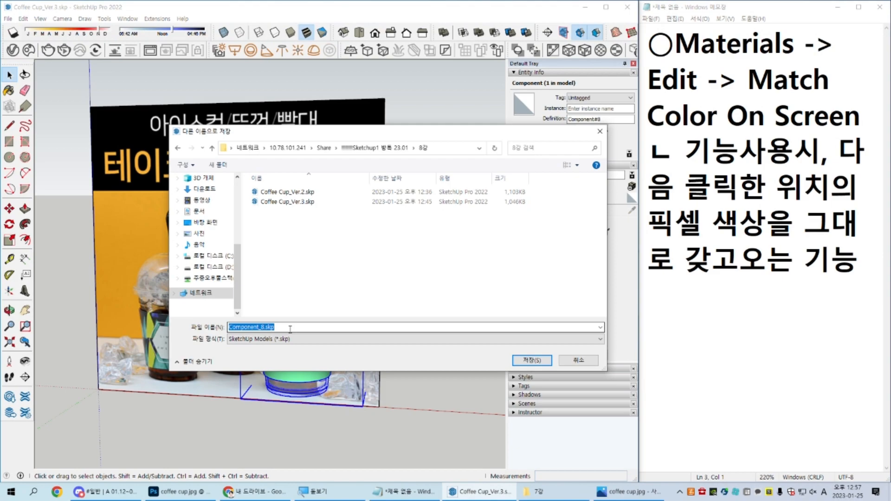
text(Coffee)
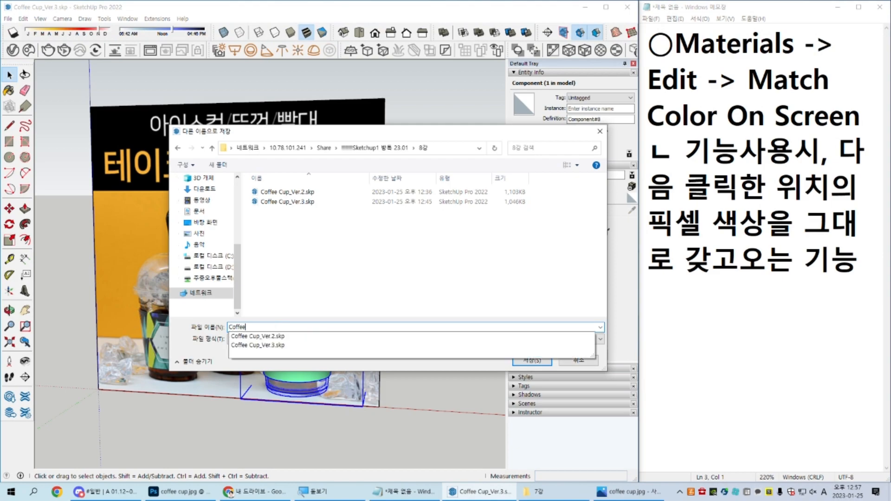
text(_Cup_Source)
click(415, 339)
click(416, 369)
click(532, 361)
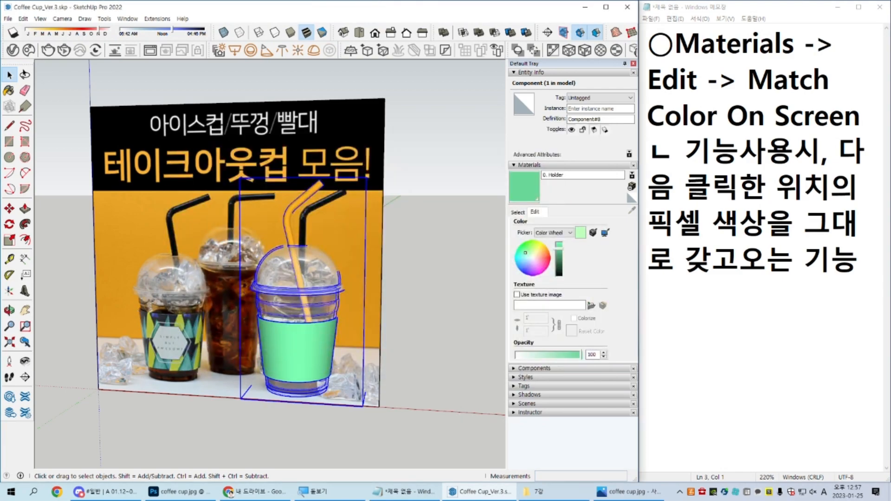
Step: Switch to File Explorer, look into the 7강 lesson folder, go back and open the 6강 folder
key(alt+Tab)
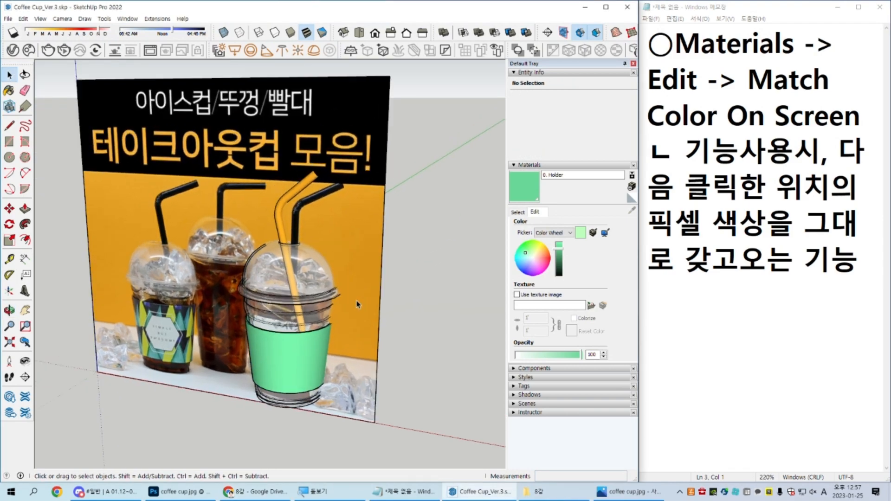
middle_drag(361, 304, 371, 298)
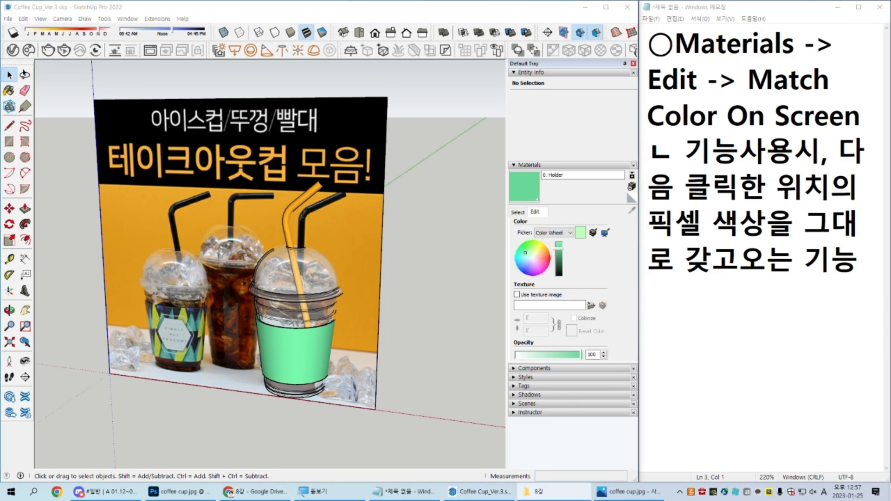
drag(890, 96, 572, 76)
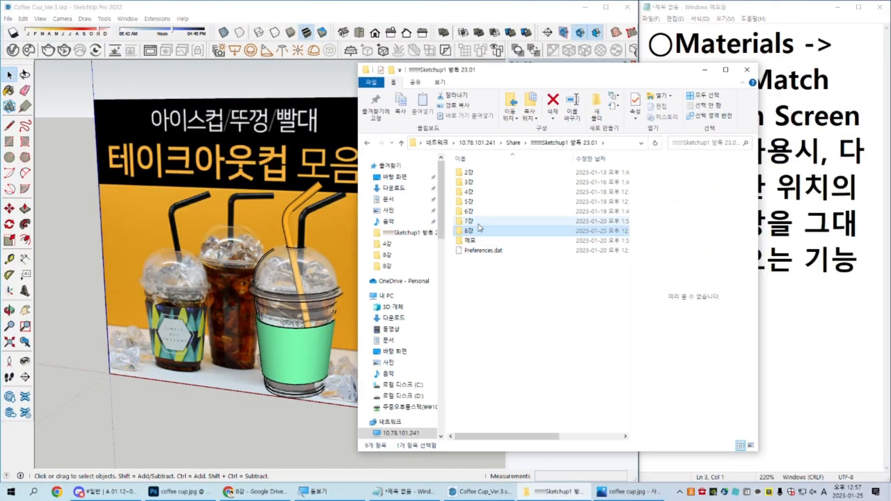
double_click(478, 224)
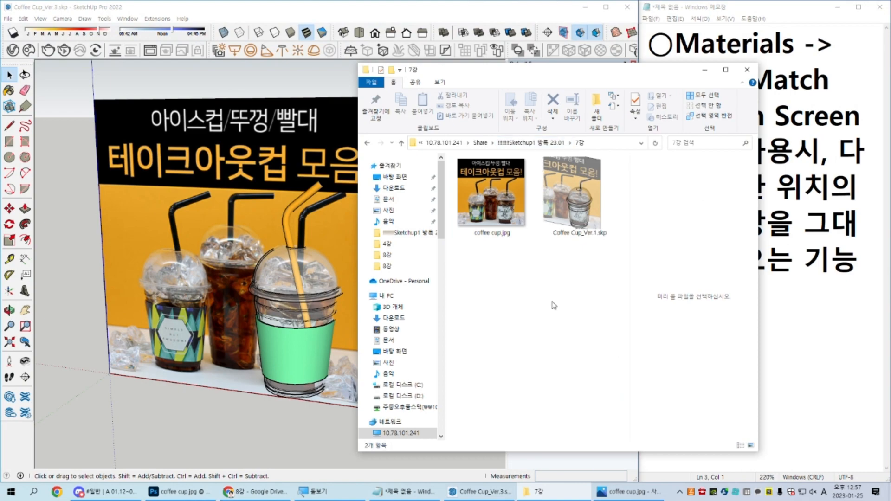
key(BackSpace)
key(Up)
key(Return)
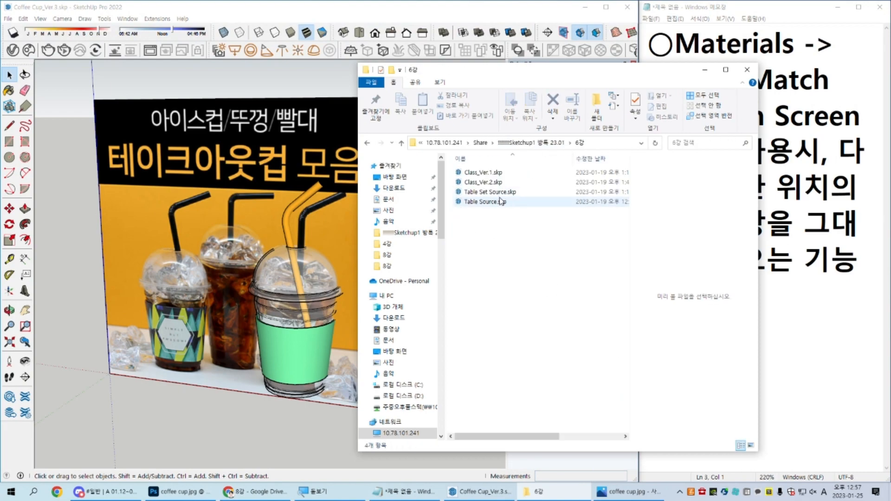
Step: Open Class_Ver.2.skp as read-only, dismiss the version notice and view the classroom from a low angle
click(505, 183)
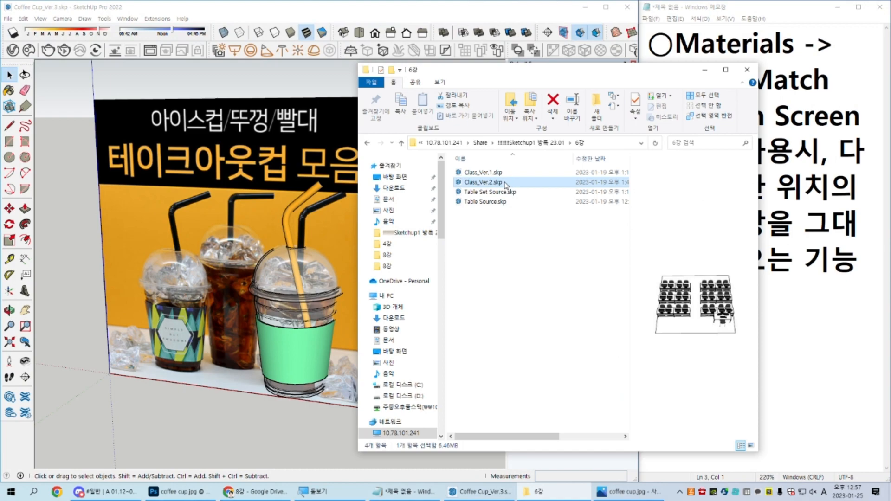
double_click(505, 183)
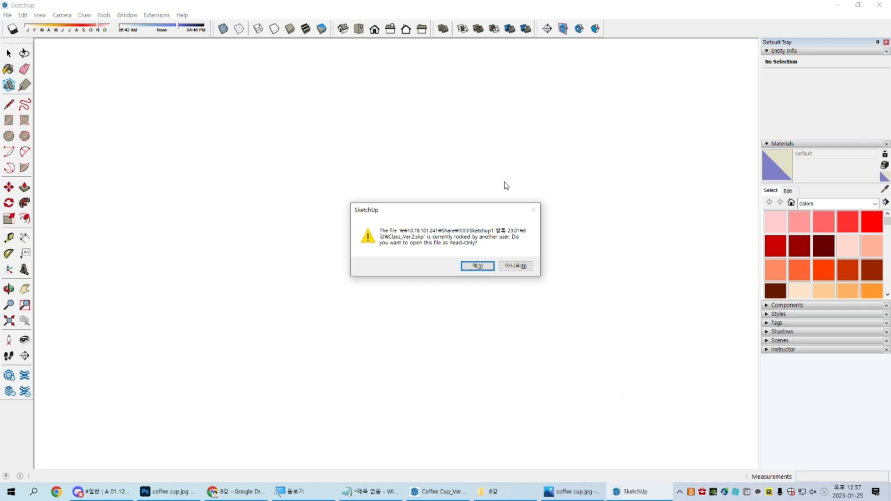
key(Return)
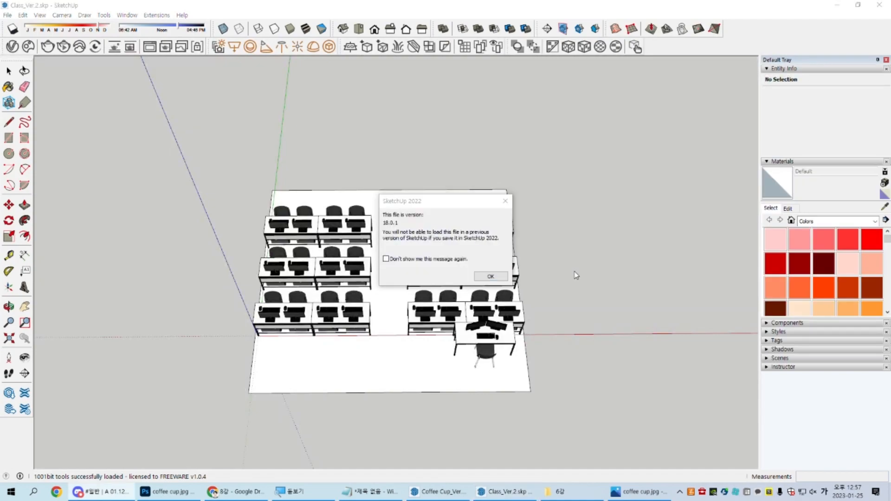
click(491, 276)
middle_drag(492, 274, 526, 233)
scroll(525, 234, up, 3)
middle_drag(501, 334, 473, 285)
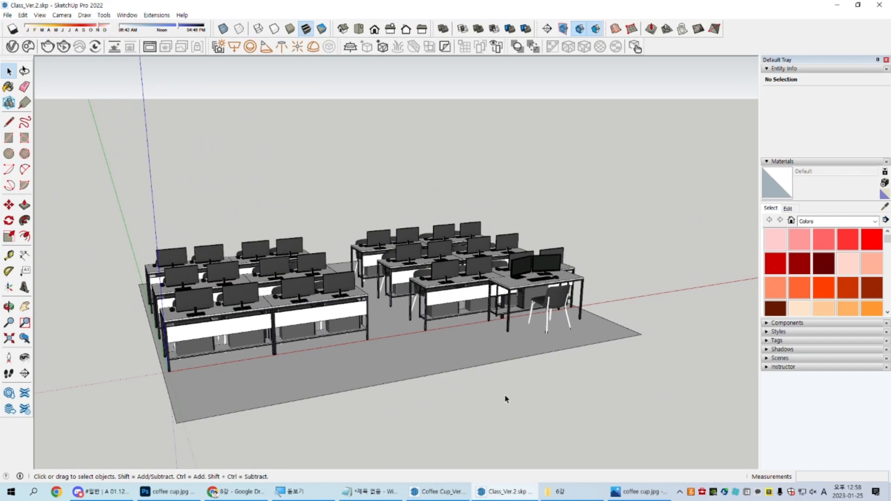
Step: Copy the coffee cup component from the Coffee Cup_Ver.3 model and paste it beside the teacher's desk in Class_Ver.2
click(437, 491)
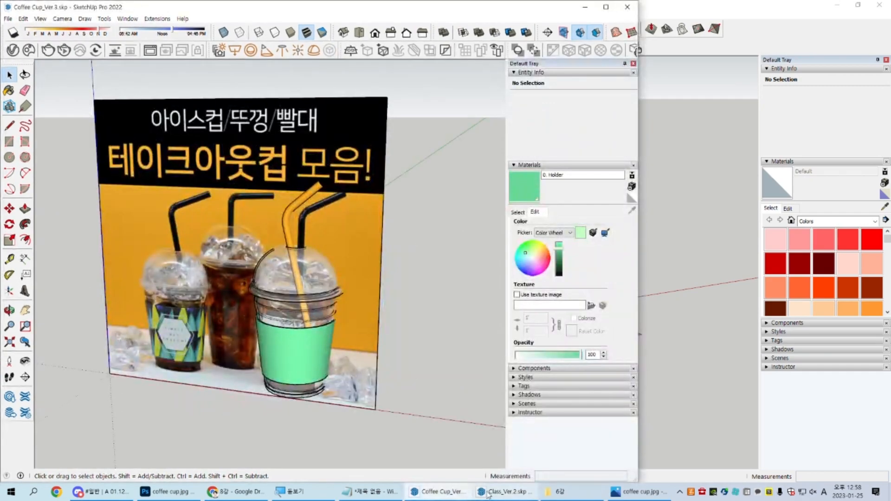
click(496, 495)
click(437, 491)
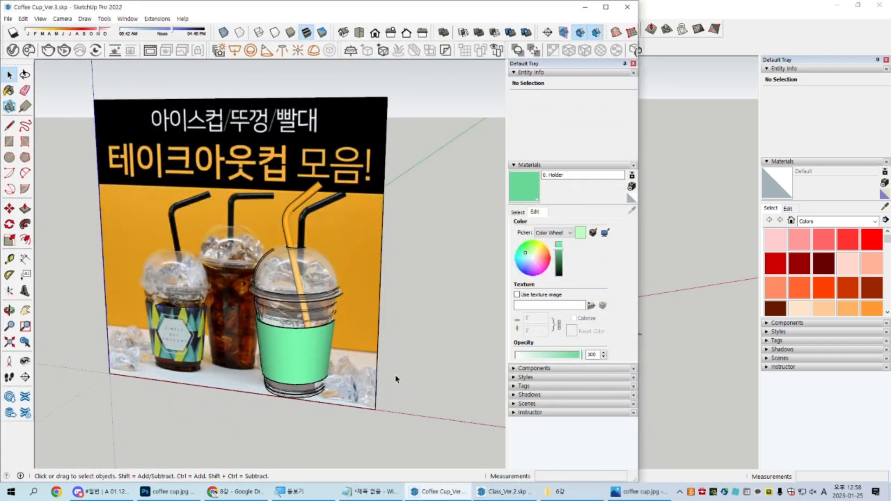
drag(184, 153, 369, 448)
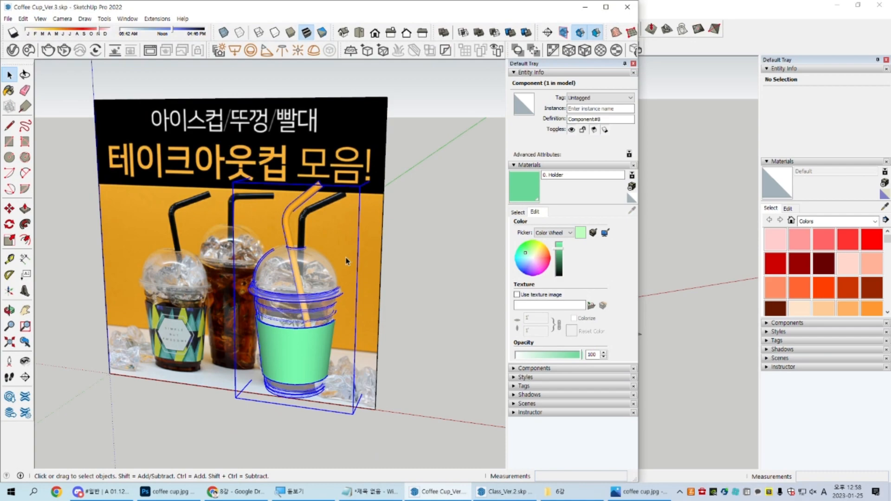
click(784, 44)
mouse_move(587, 173)
middle_down()
mouse_move(579, 260)
mouse_move(482, 355)
middle_up()
key(ctrl+v)
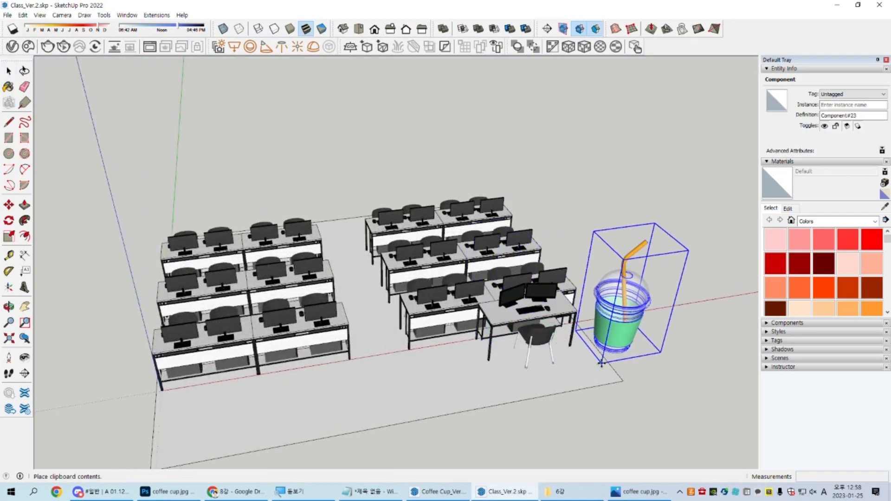
click(598, 365)
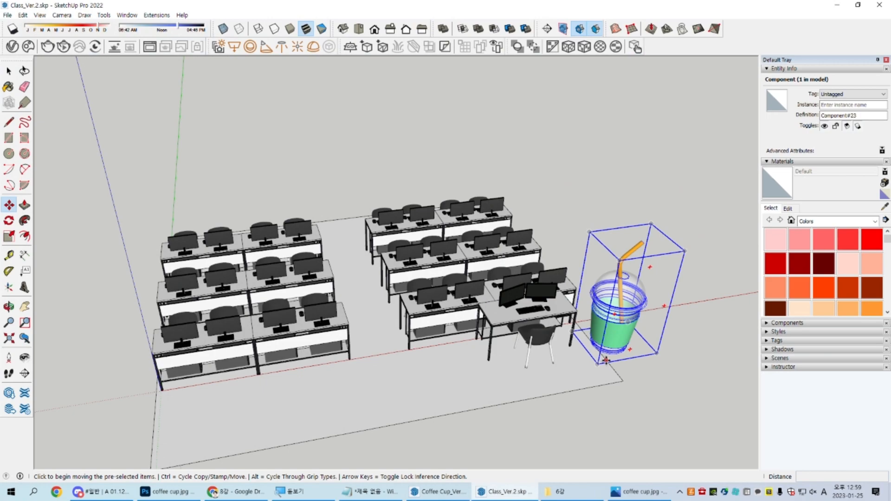
Step: Move the oversized coffee cup by its base corner about 1159 mm onto the tabletop of the student desk behind the teacher's desk
key(space)
middle_drag(606, 361, 570, 222)
scroll(549, 364, up, 3)
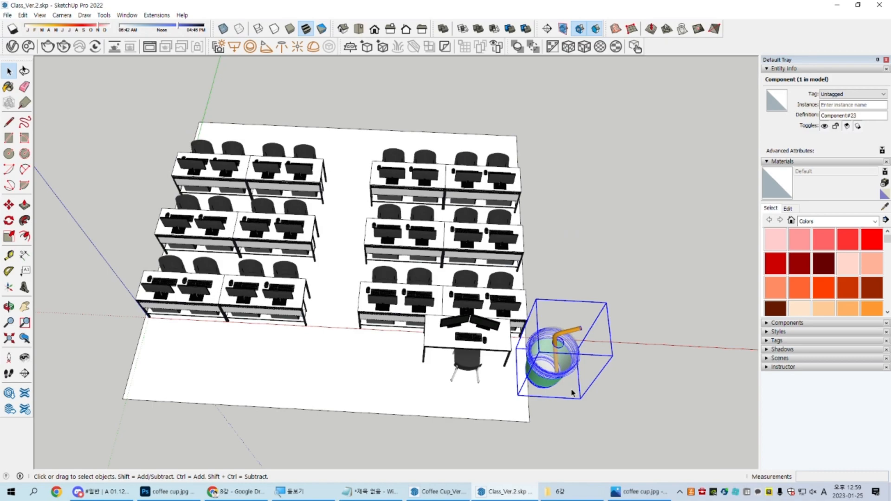
middle_drag(569, 404, 398, 351)
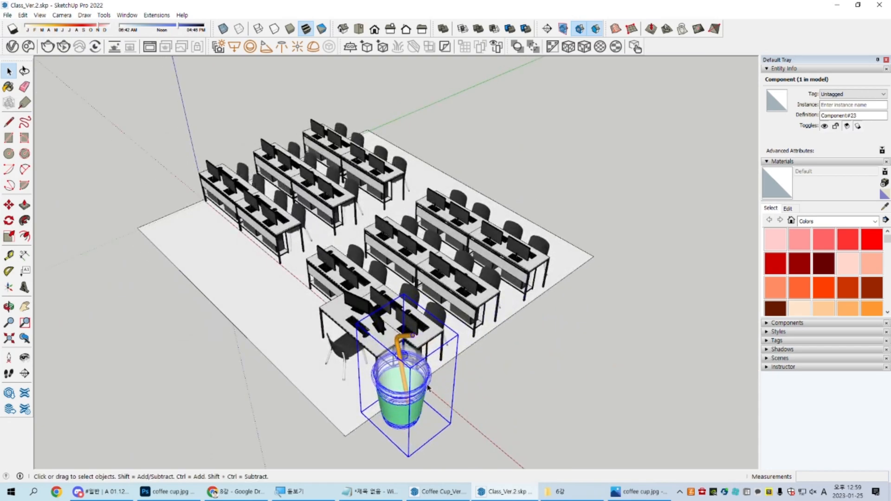
middle_drag(439, 414, 471, 271)
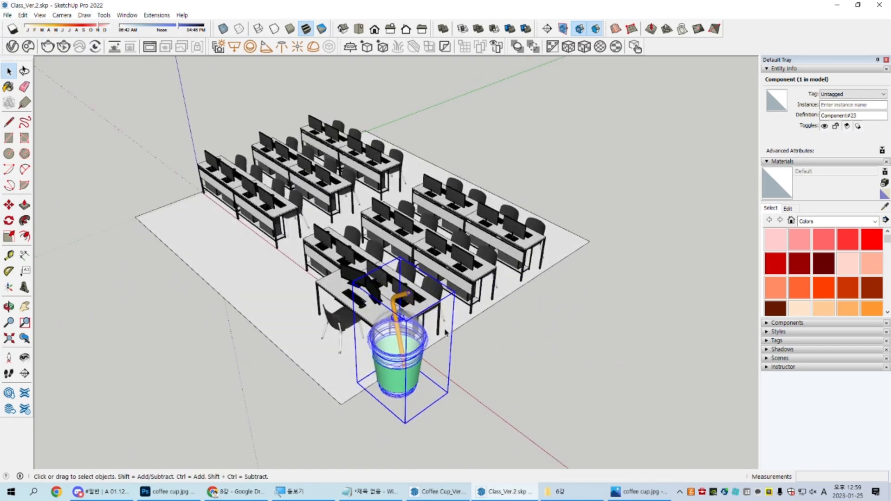
middle_drag(450, 336, 260, 283)
scroll(255, 281, up, 3)
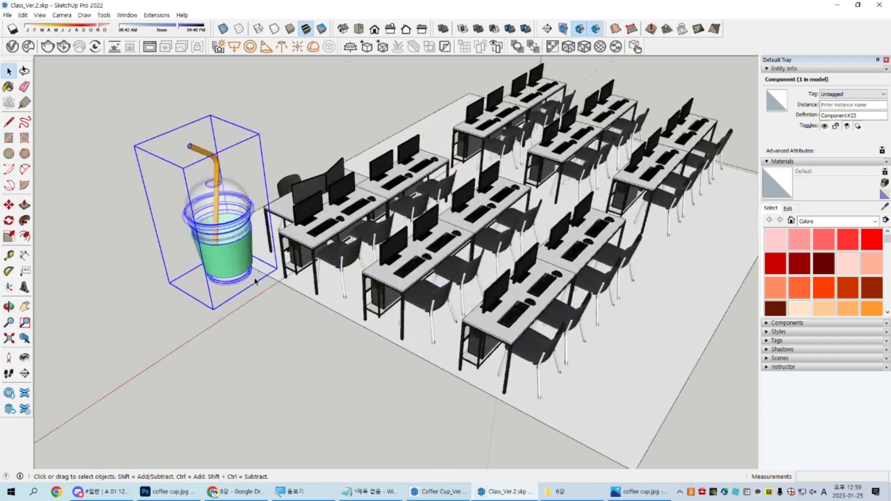
key(m)
scroll(255, 281, up, 3)
click(267, 344)
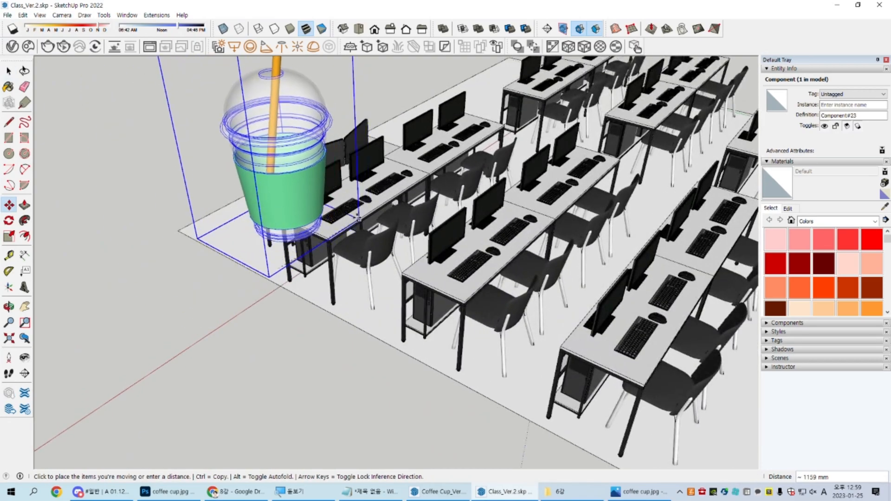
click(358, 218)
key(space)
Step: Scale the coffee cup down uniformly by about 0.18 on the desktop
middle_drag(358, 218, 321, 283)
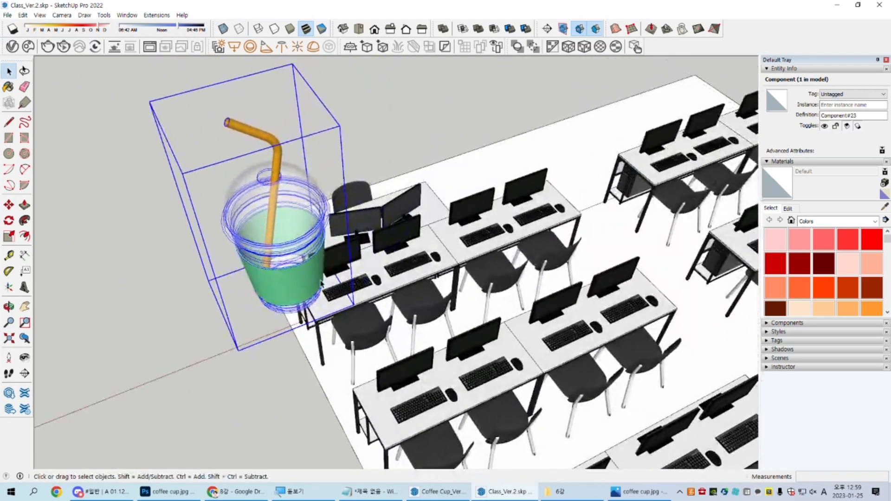
scroll(325, 288, up, 3)
scroll(351, 304, up, 1)
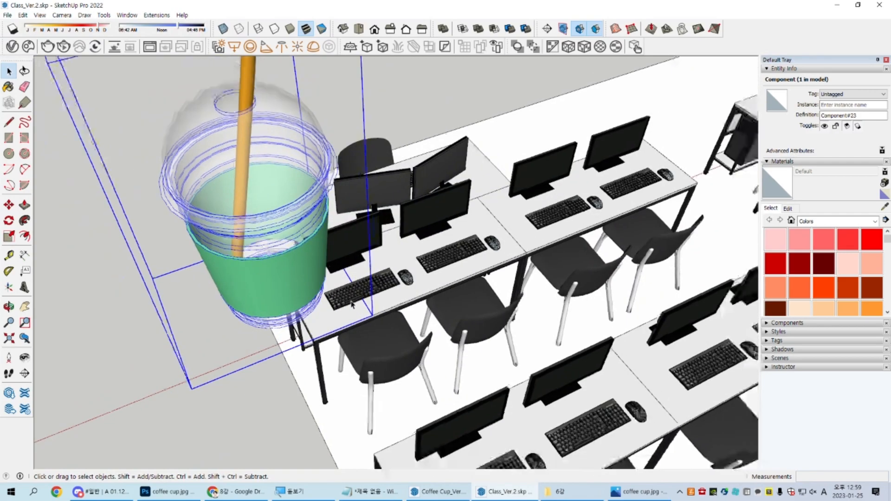
scroll(351, 304, down, 3)
key(s)
click(162, 84)
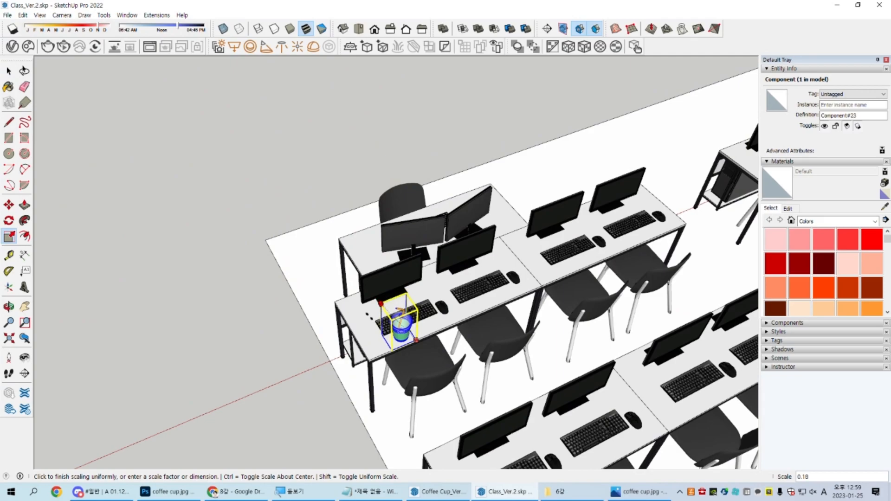
click(370, 316)
key(space)
Step: Show the whole classroom in the front view and turn on the X-ray face style
middle_drag(372, 315, 534, 157)
scroll(437, 276, up, 3)
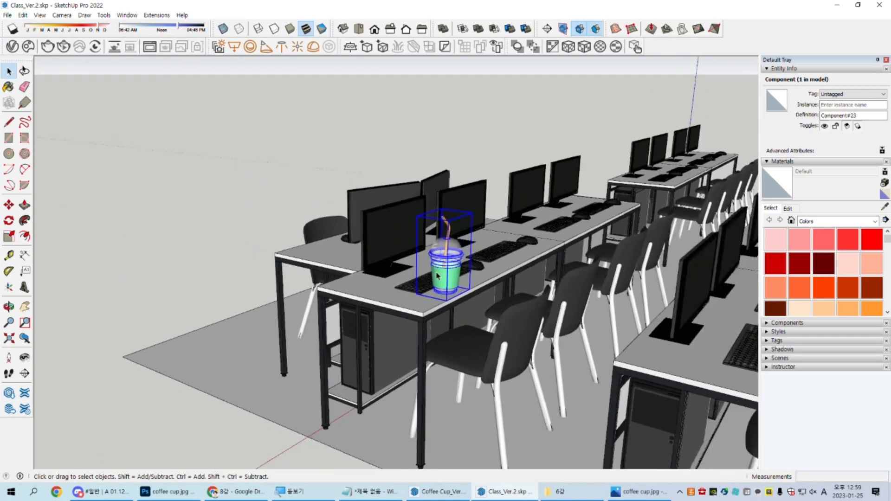
key(F3)
key(shift+z)
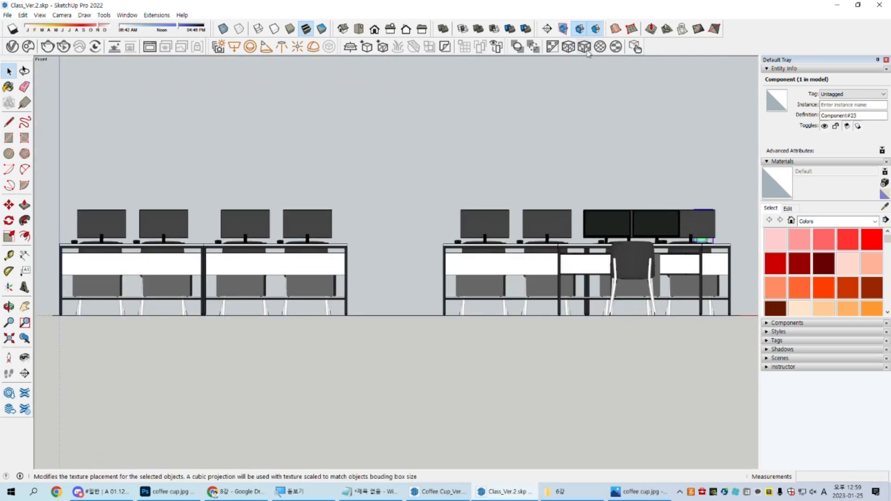
click(223, 29)
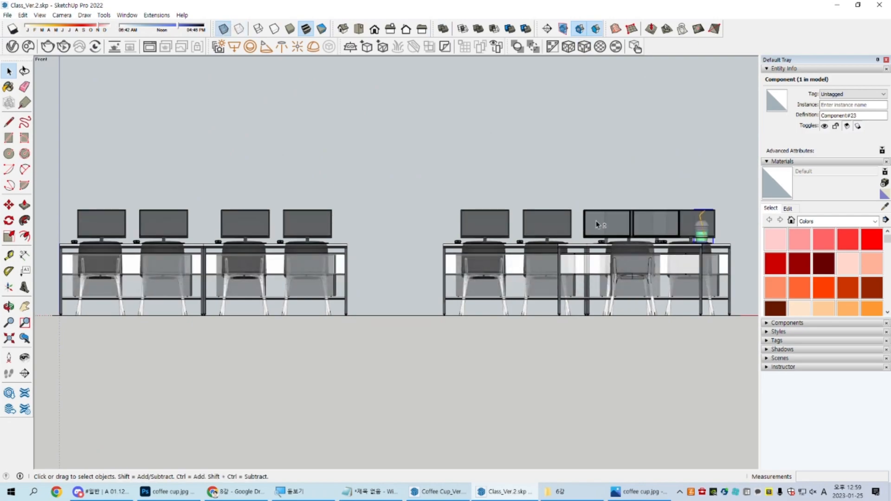
Step: Scale the coffee cup down further, uniformly by about 0.61, keeping its base on the tabletop
scroll(598, 224, up, 6)
key(s)
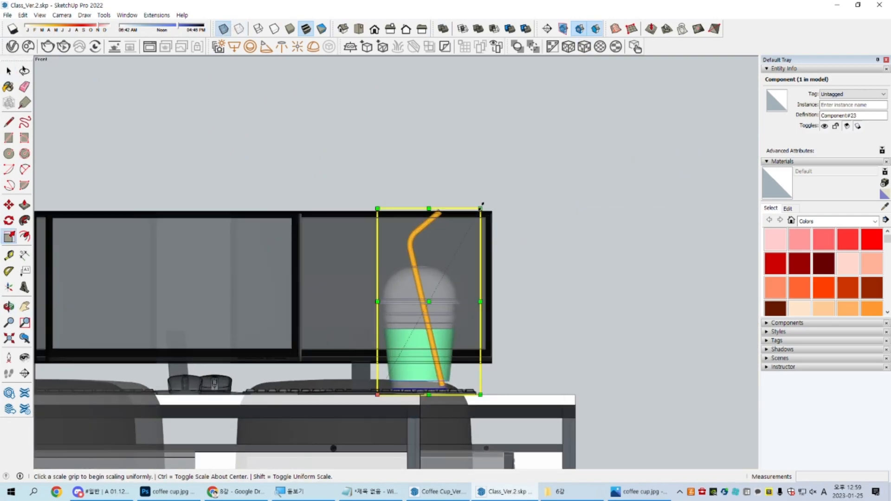
click(482, 205)
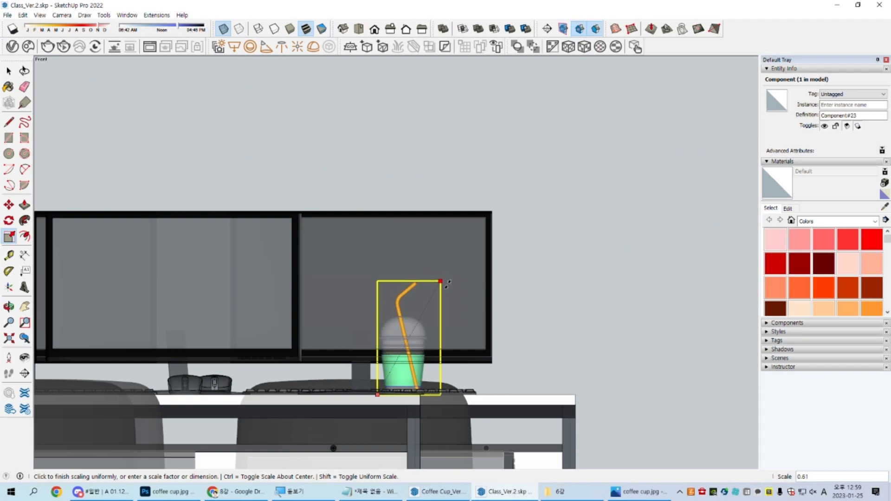
click(446, 284)
key(space)
Step: Move the coffee cup about 190 mm along the red axis, out from behind the monitor toward the desk's end
key(m)
click(533, 290)
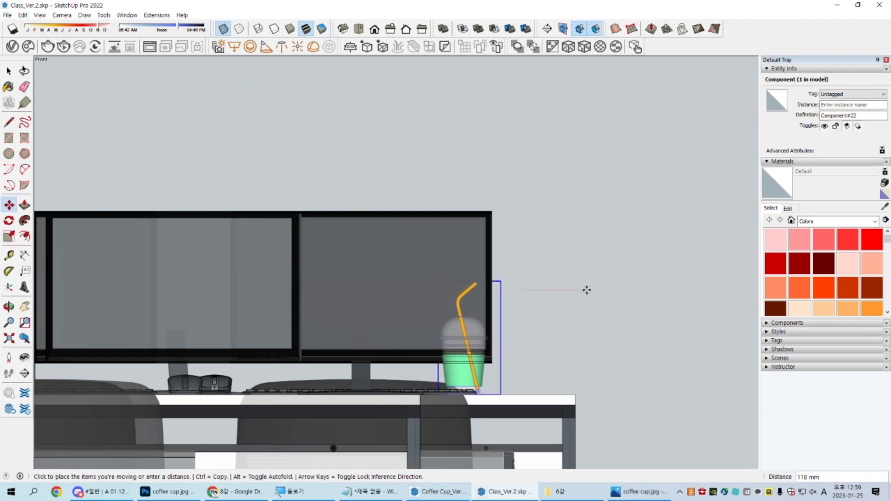
click(628, 290)
key(space)
key(v)
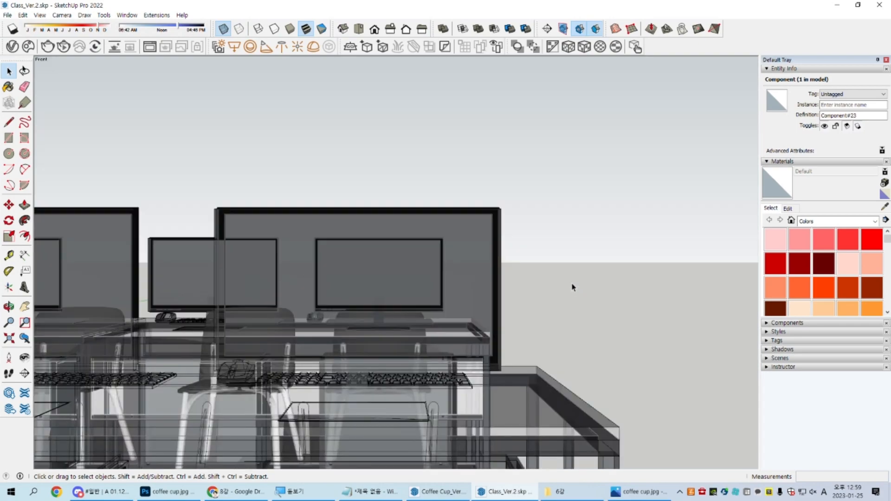
Step: Show the desk in the top view and rotate the cup about its centre so the straw points toward the chair side
key(F2)
key(v)
scroll(531, 344, down, 2)
shift+middle_drag(542, 363, 447, 206)
shift+middle_drag(507, 389, 528, 207)
scroll(445, 367, up, 10)
key(q)
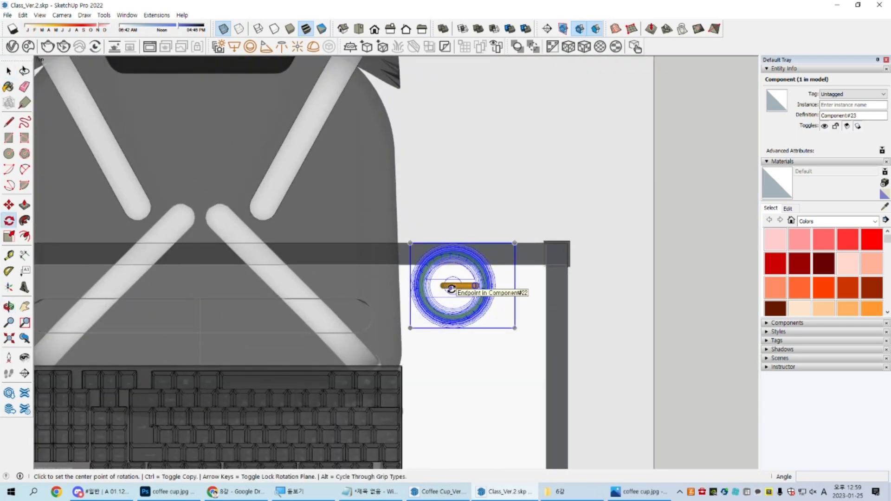
click(451, 288)
click(476, 286)
key(space)
Step: Move the rotated cup about 93 mm in from the desk's chair-side edge, beside the keyboard
key(m)
click(682, 170)
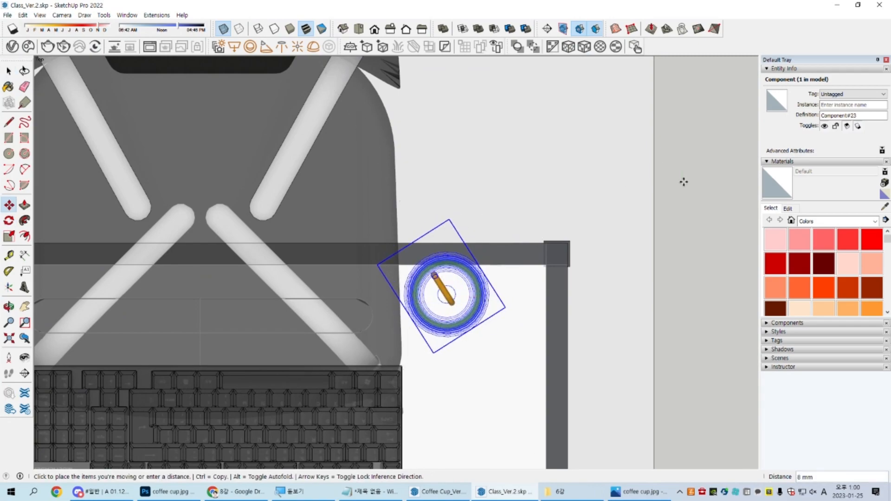
click(690, 249)
key(space)
scroll(523, 362, down, 5)
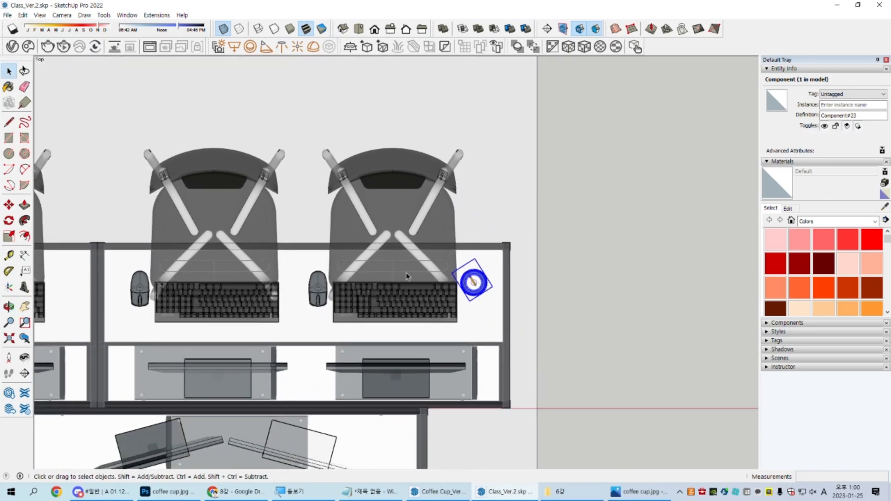
scroll(478, 286, up, 5)
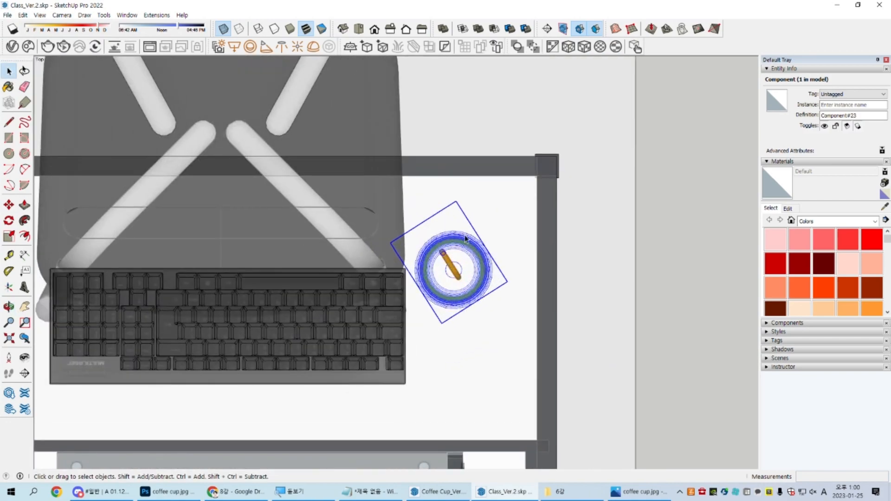
Step: Turn off the X-ray face style and examine the cup's size and placement in perspective and from the front
key(v)
middle_drag(509, 307, 177, 116)
click(222, 29)
scroll(365, 271, down, 5)
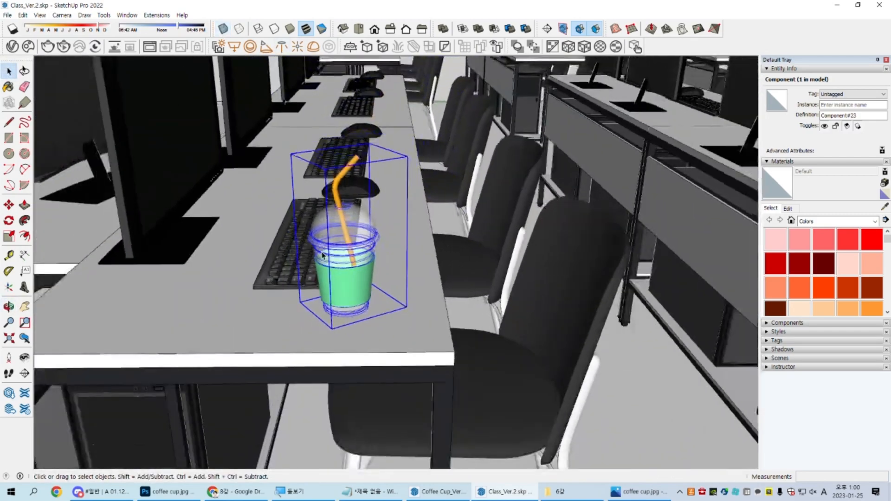
middle_drag(329, 267, 371, 255)
key(F3)
key(v)
shift+middle_drag(544, 227, 387, 233)
scroll(603, 232, up, 10)
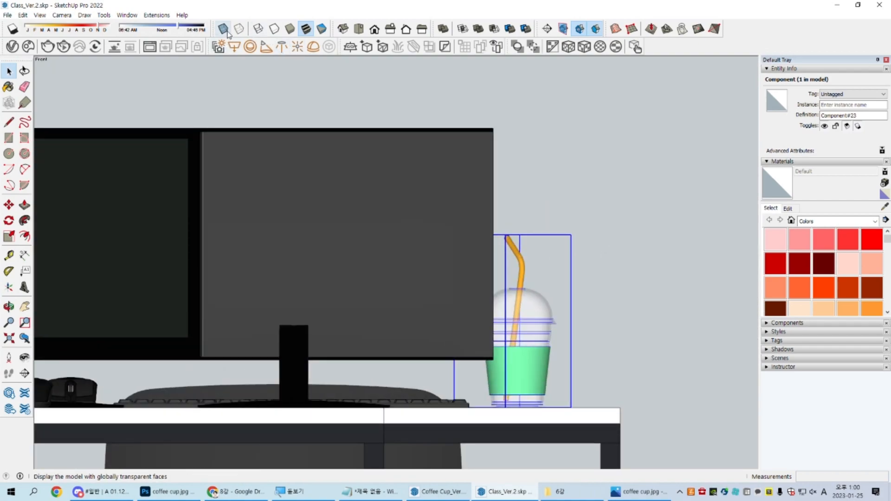
Step: Turn the X-ray face style back on, return to the top view, and undo the cup's last move and rotation
click(227, 32)
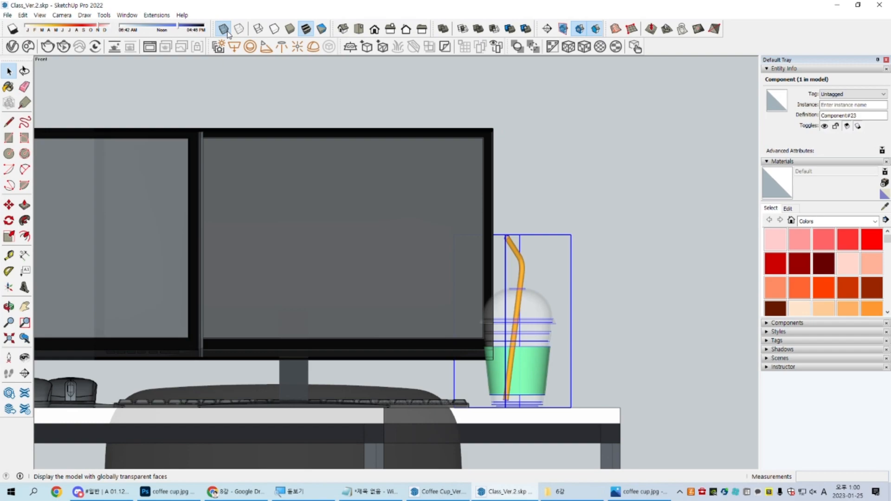
scroll(358, 181, up, 1)
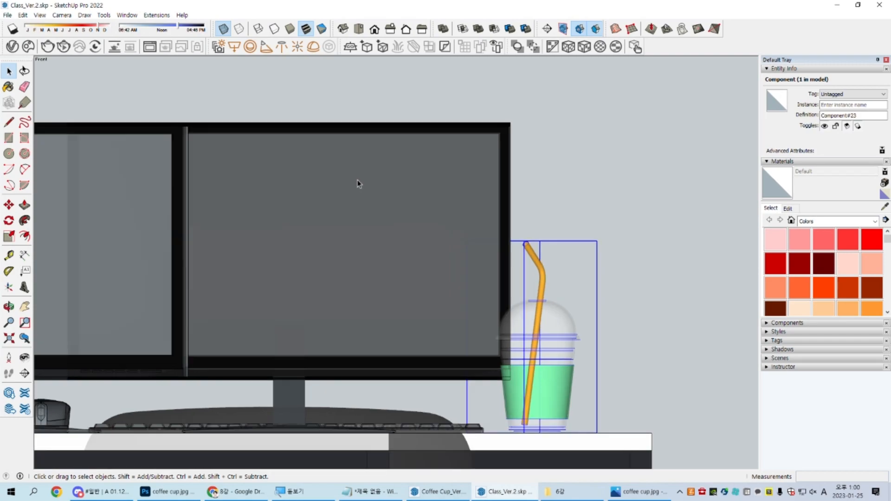
scroll(414, 198, down, 5)
key(F2)
scroll(403, 424, down, 3)
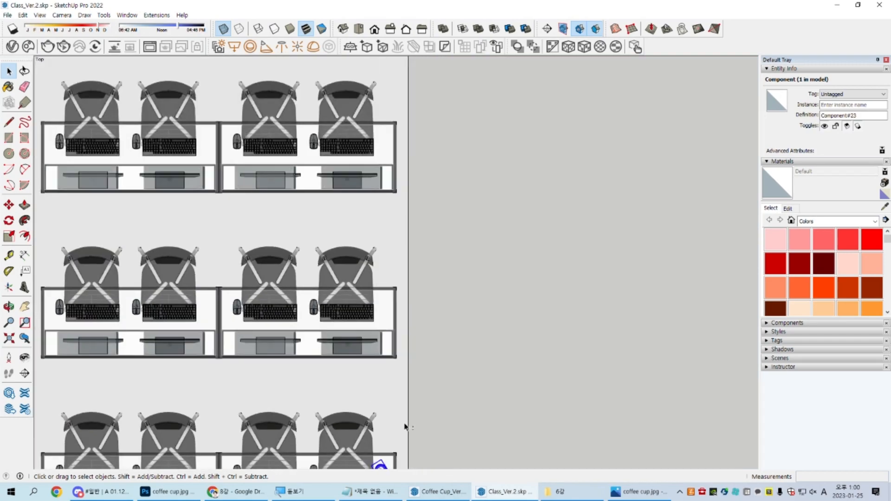
scroll(392, 282, up, 4)
scroll(388, 291, up, 4)
key(ctrl+z)
key(ctrl+z)
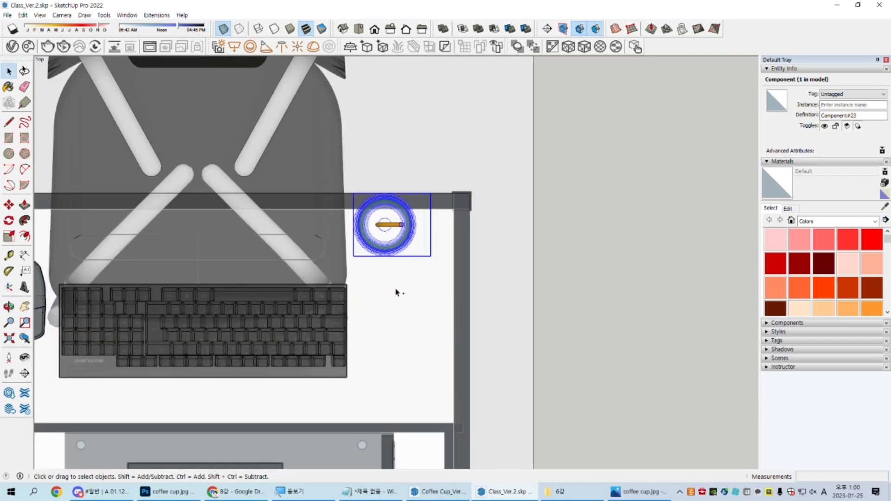
Step: Rotate the cup around the blue axis about the centre of its circular top until the straw points diagonally toward the chair
scroll(382, 227, up, 2)
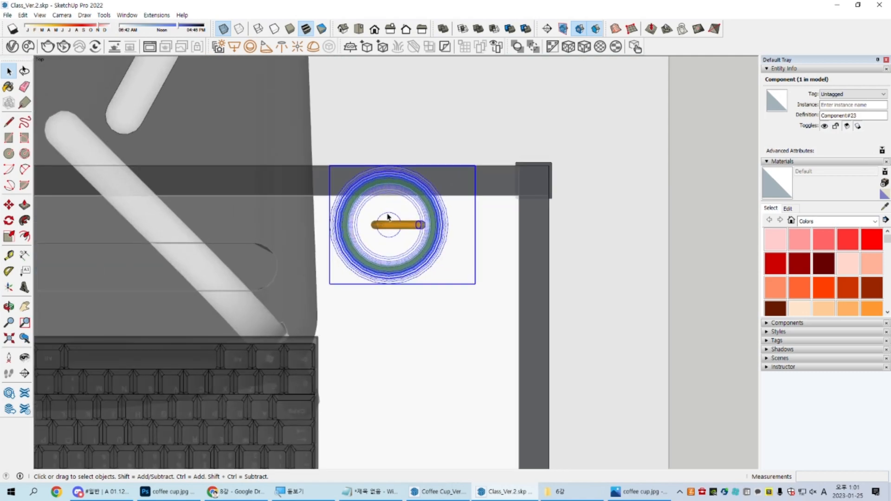
key(q)
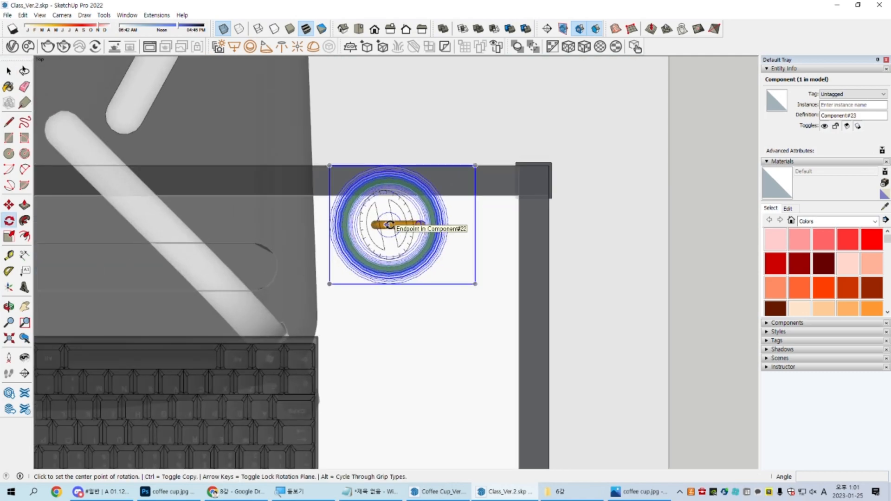
key(Up)
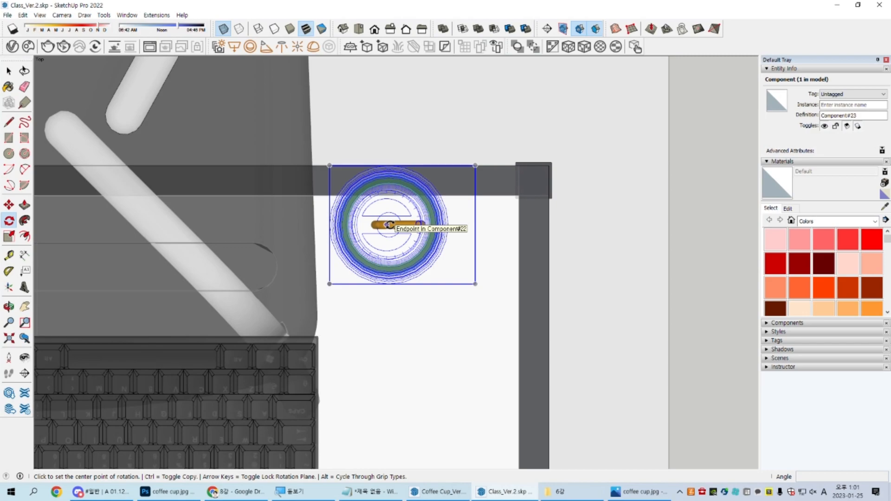
click(389, 225)
click(615, 224)
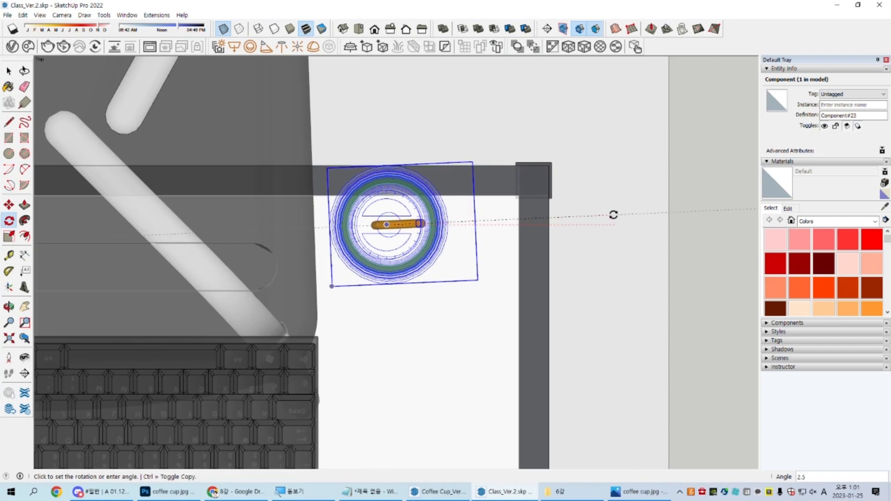
click(304, 129)
key(space)
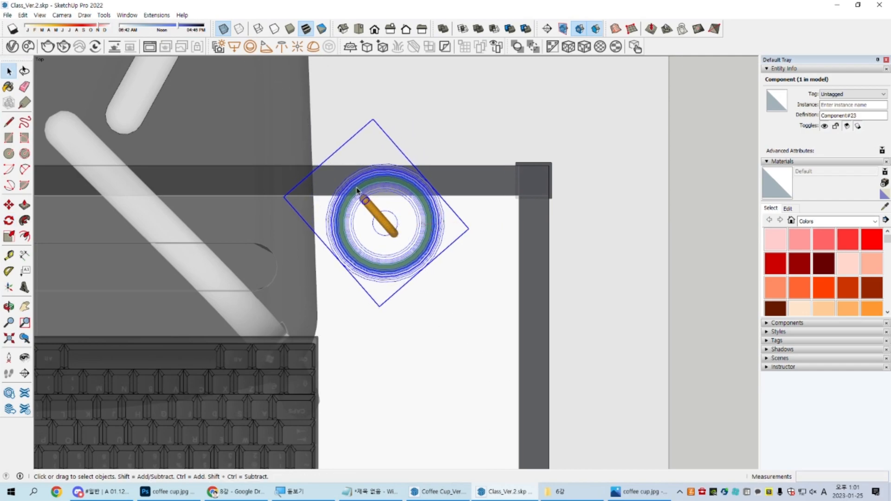
Step: Move the cup inward from the desk's chair-side edge onto the free tabletop area beside the keyboard
scroll(356, 190, down, 2)
key(m)
click(599, 166)
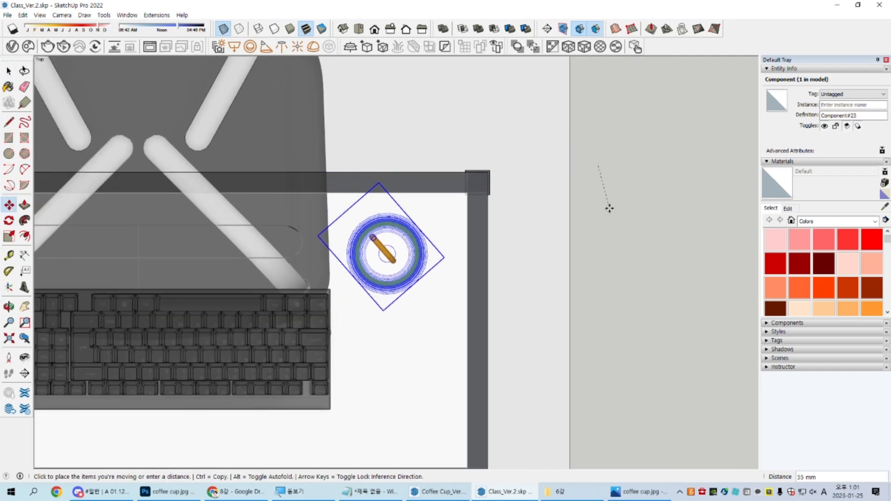
key(space)
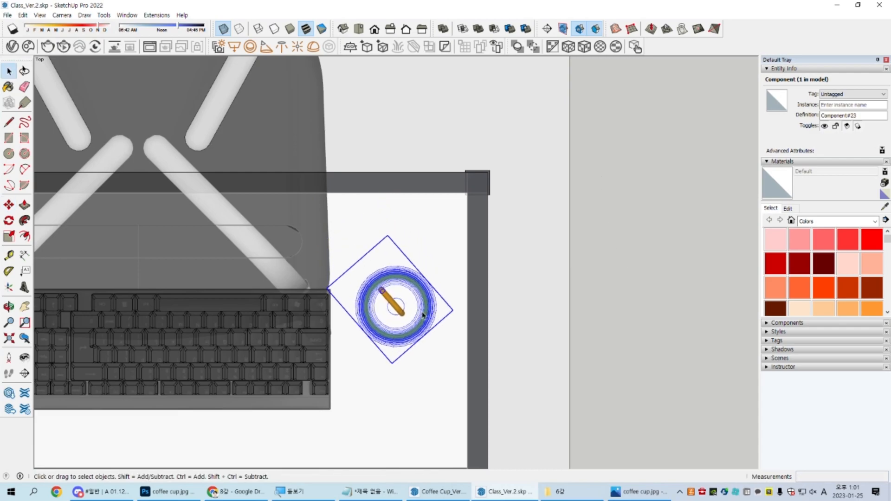
Step: Turn off the X-ray face style and show the cup and desk row in perspective
scroll(425, 315, down, 3)
middle_drag(424, 313, 215, 209)
mouse_move(383, 247)
middle_down()
mouse_move(383, 325)
mouse_move(388, 263)
middle_up()
key(k)
scroll(383, 325, down, 3)
scroll(388, 262, up, 2)
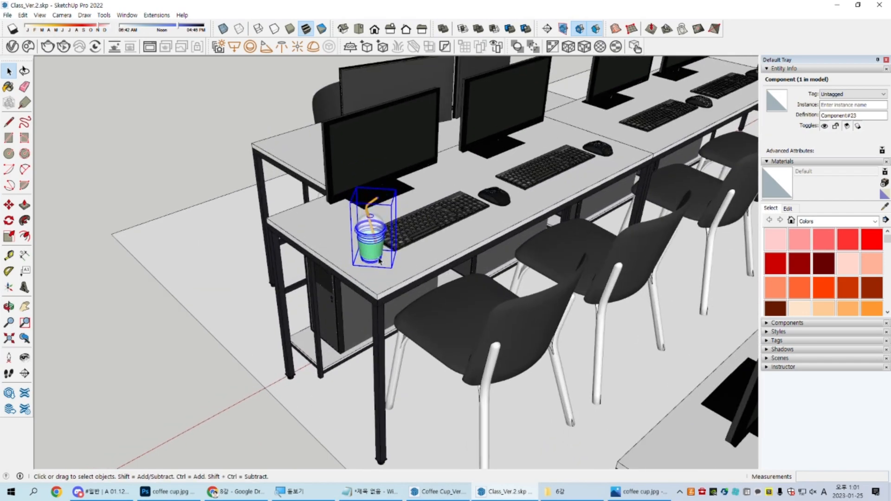
Step: Move the cup about 100 mm across the tabletop toward the monitor, behind the keyboard's outer corner
key(k)
middle_drag(388, 256, 402, 319)
scroll(309, 343, up, 1)
key(m)
click(216, 394)
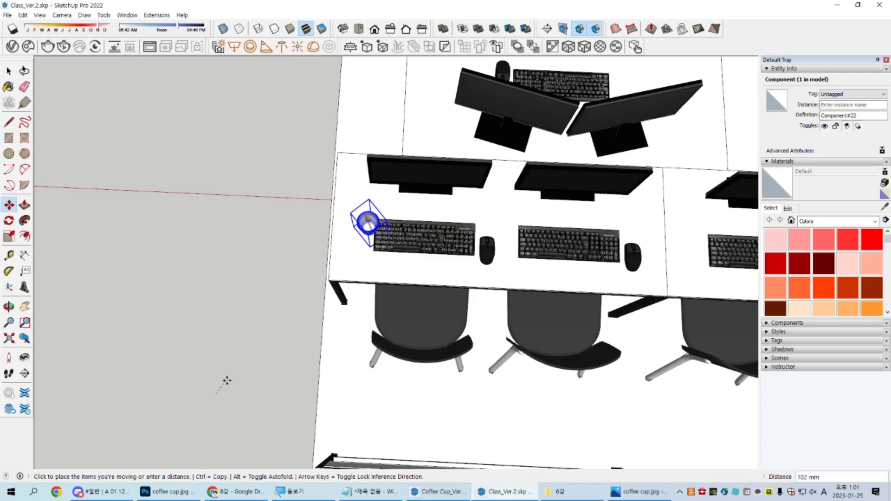
middle_drag(227, 360, 296, 189)
key(space)
scroll(364, 232, down, 2)
middle_drag(365, 241, 452, 201)
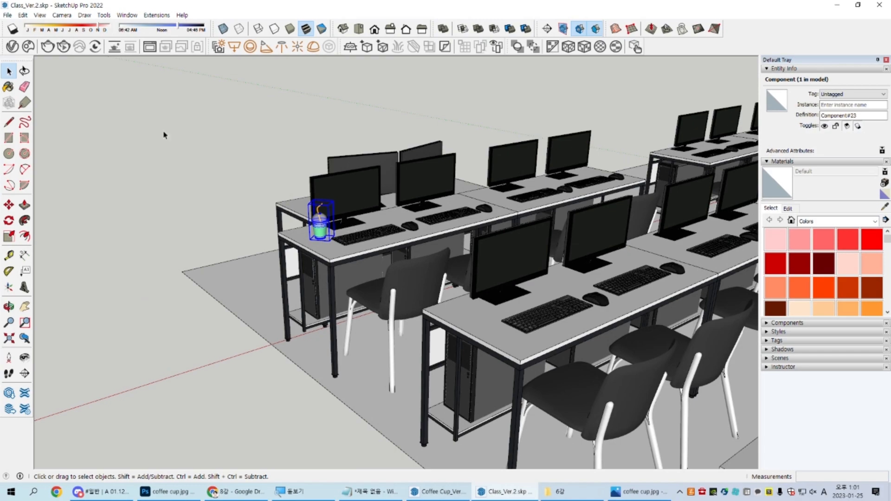
scroll(313, 225, up, 5)
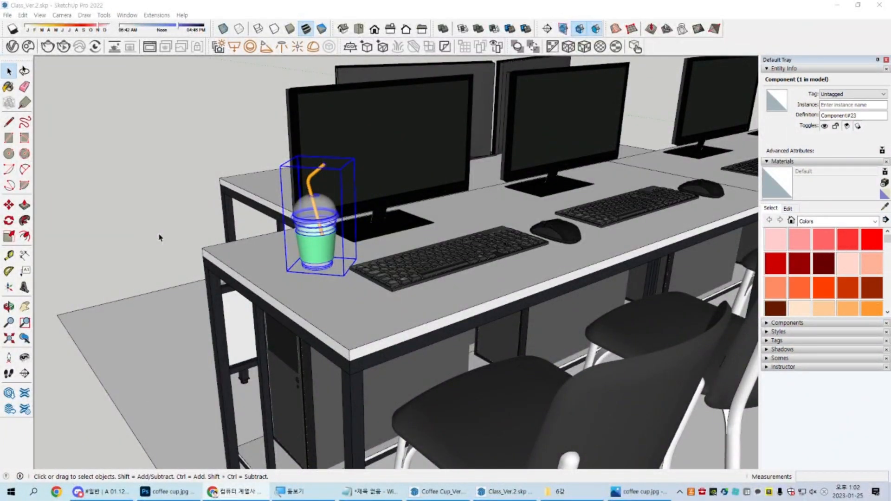
middle_drag(352, 162, 338, 156)
key(s)
click(343, 151)
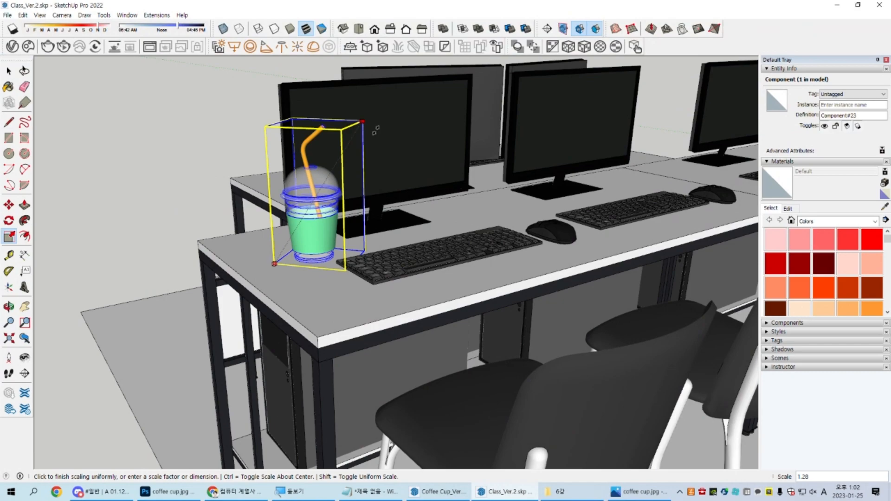
scroll(376, 131, down, 3)
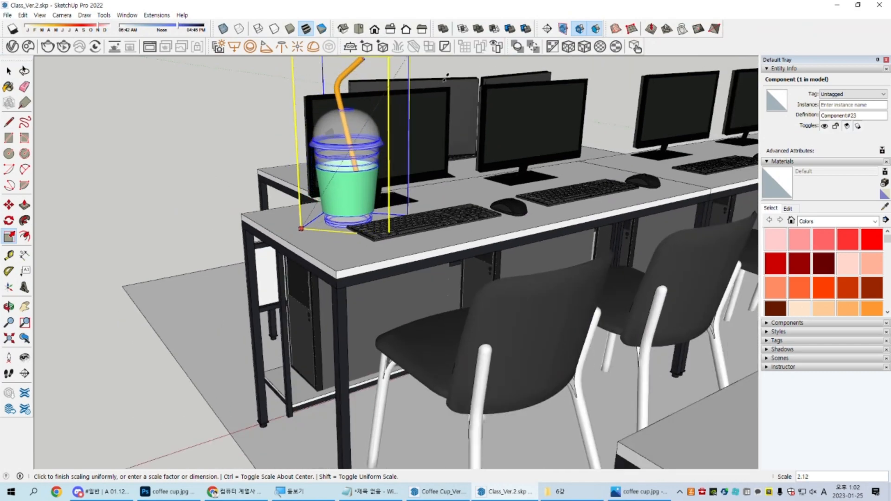
key(space)
middle_drag(445, 109, 376, 183)
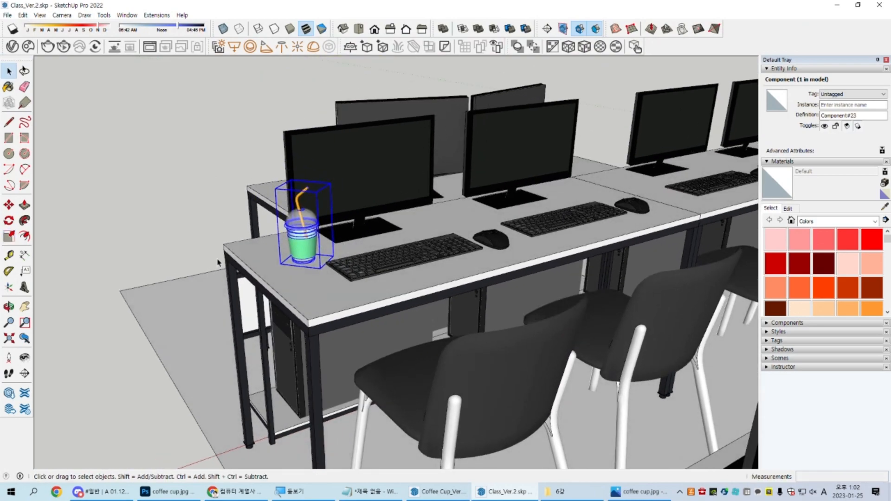
Step: Copy the coffee cup about 690 mm along the red axis to the neighbouring workstation on the same desk
middle_drag(223, 259, 259, 309)
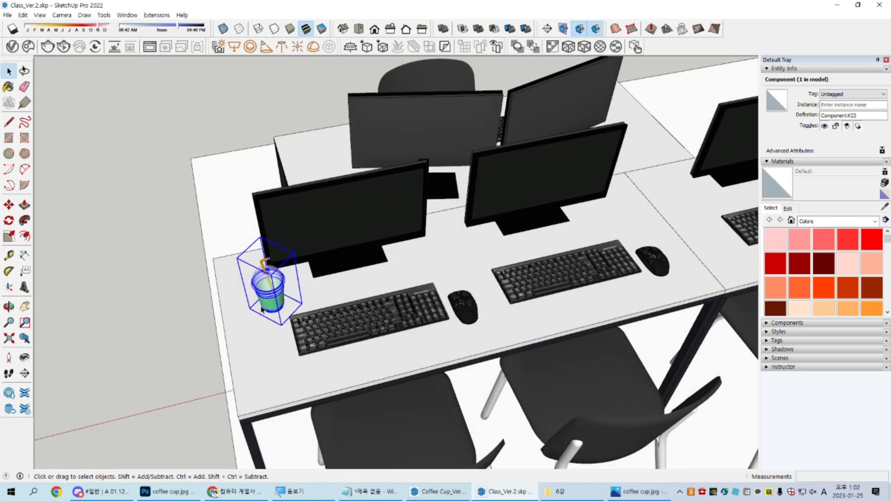
scroll(274, 293, up, 2)
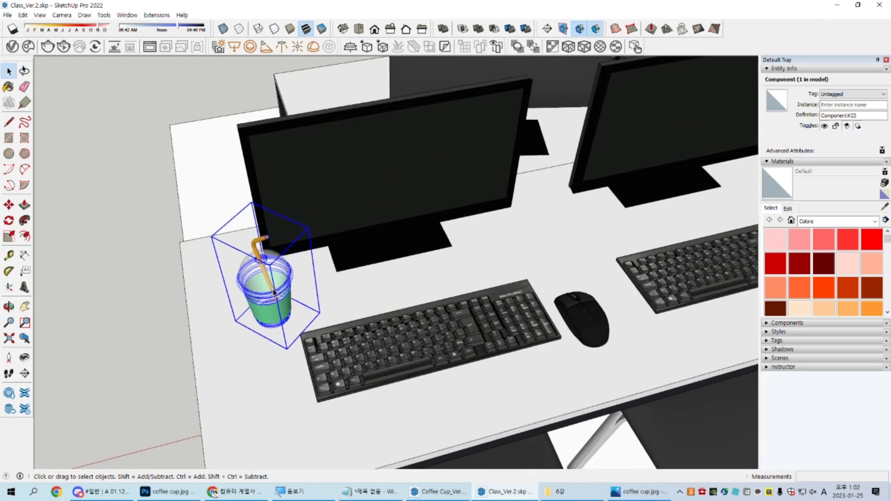
scroll(279, 291, up, 2)
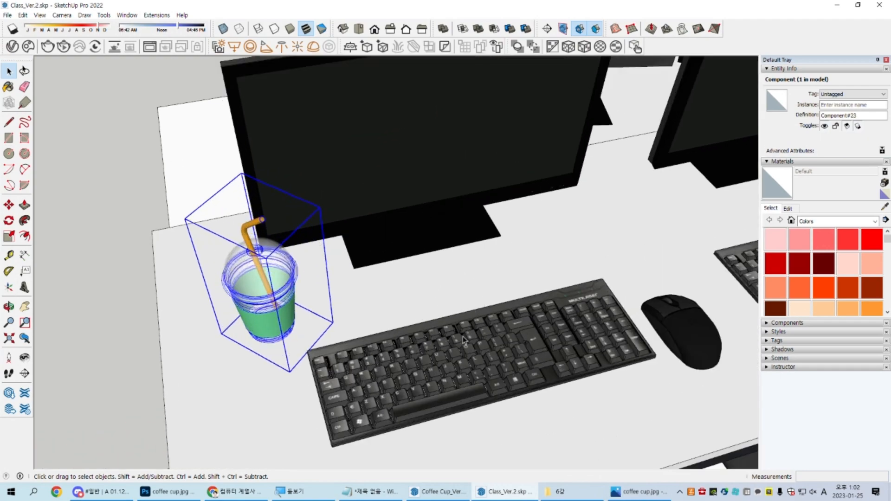
scroll(464, 341, down, 6)
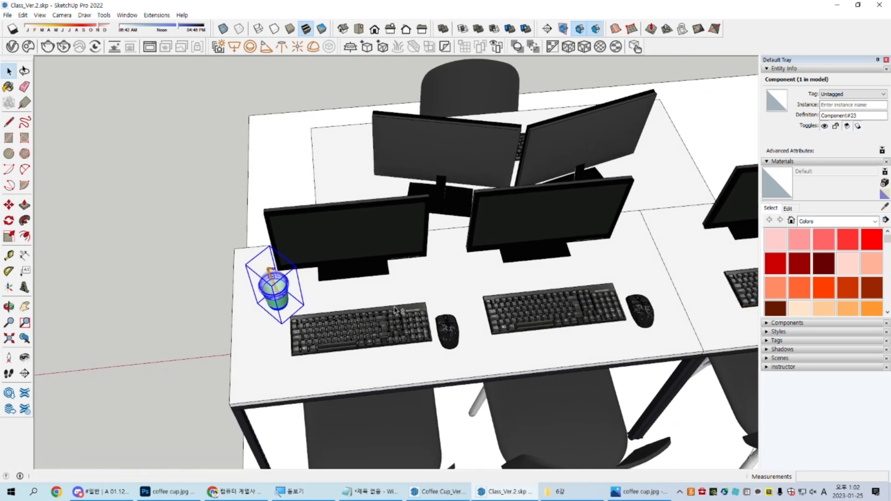
scroll(395, 310, down, 3)
middle_drag(396, 310, 365, 316)
scroll(457, 295, down, 2)
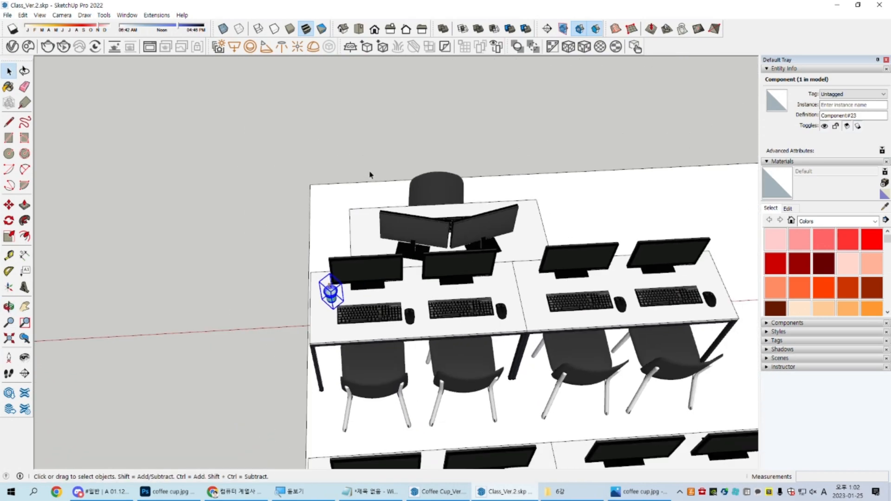
key(m)
key(ctrl)
click(346, 138)
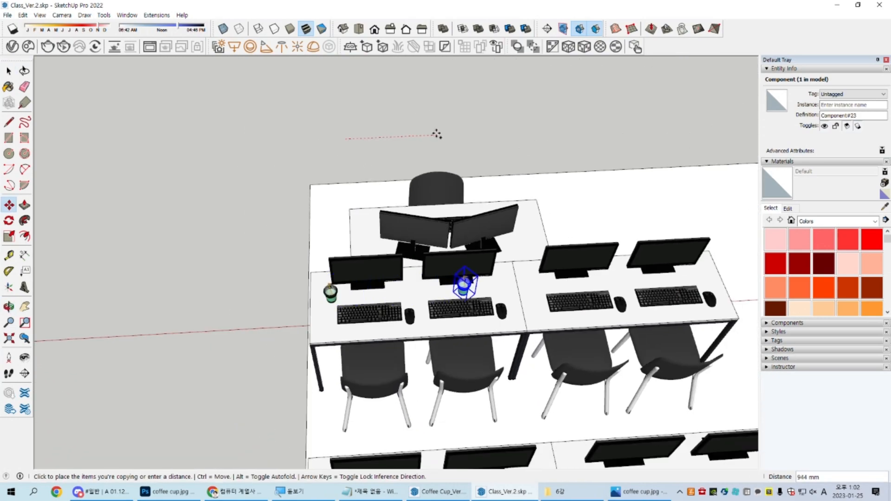
click(412, 136)
key(space)
Step: Rotate the copied cup around its vertical axis so its straw points in a different direction from the original's
scroll(438, 291, up, 6)
shift+middle_drag(403, 304, 420, 280)
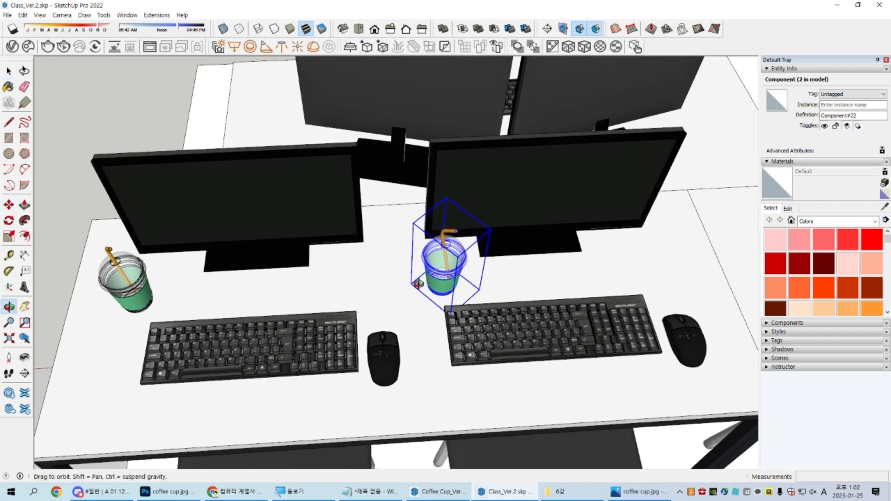
scroll(420, 278, up, 3)
key(q)
click(448, 251)
click(468, 254)
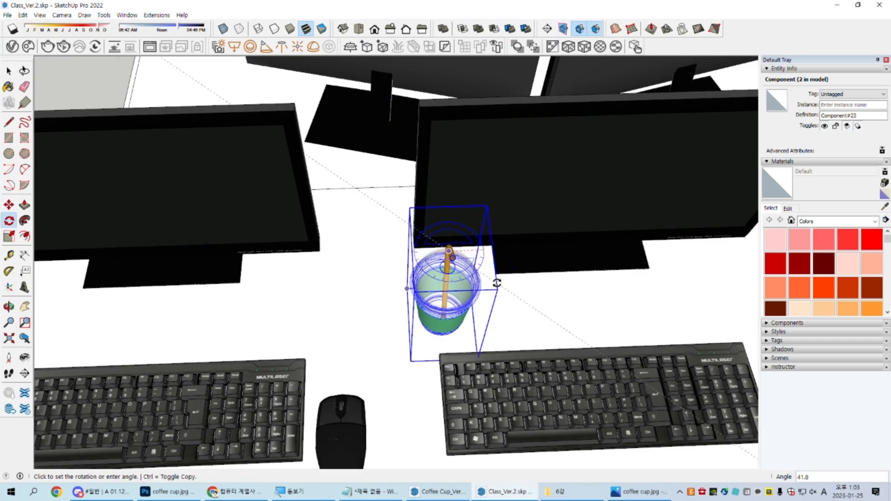
click(569, 302)
key(space)
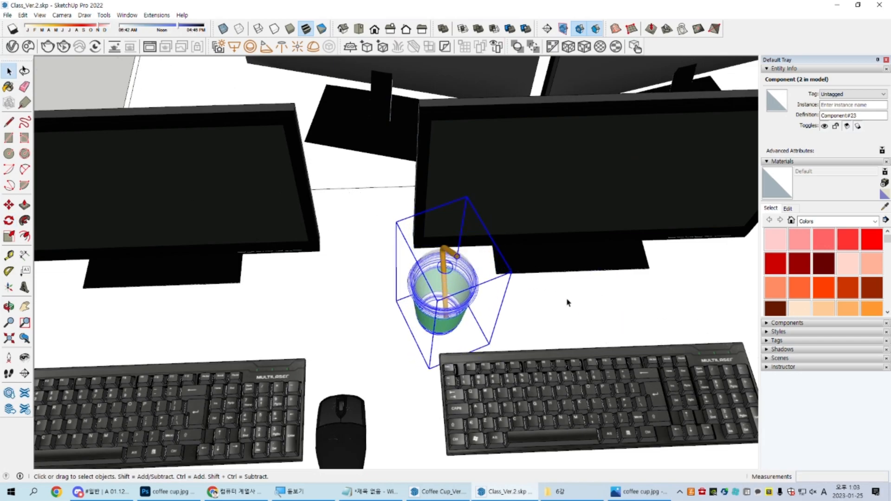
scroll(568, 304, down, 5)
middle_drag(567, 305, 562, 238)
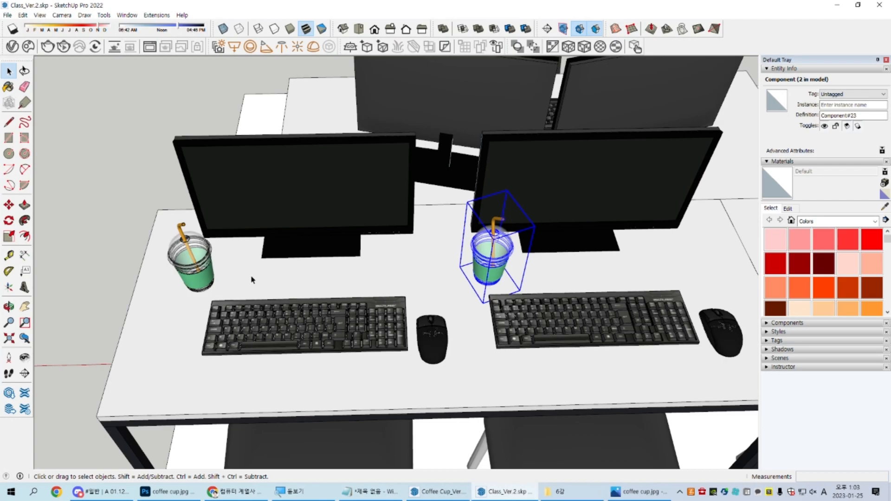
Step: Slide the copied cup along the red axis and set it down behind the corner of the neighbouring keyboard
middle_drag(501, 269, 483, 297)
scroll(528, 296, down, 2)
scroll(481, 325, down, 1)
key(m)
click(608, 75)
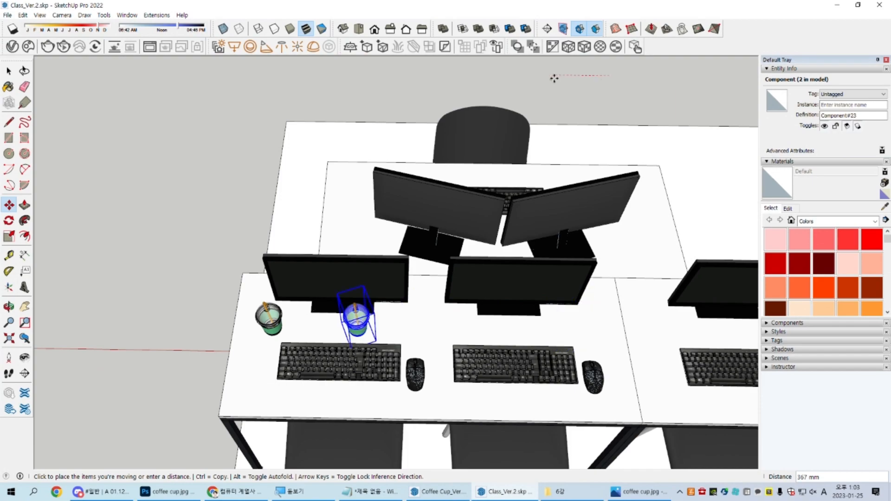
click(663, 72)
key(space)
scroll(431, 325, up, 3)
middle_drag(430, 325, 454, 259)
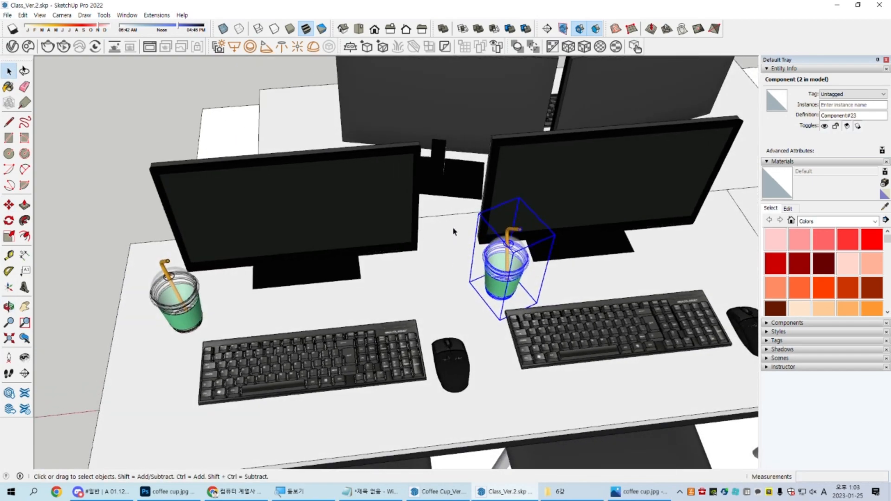
Step: Filter the keyboard shortcut list in the preferences for "snap" and close the preferences
click(127, 14)
click(157, 81)
drag(378, 93, 637, 64)
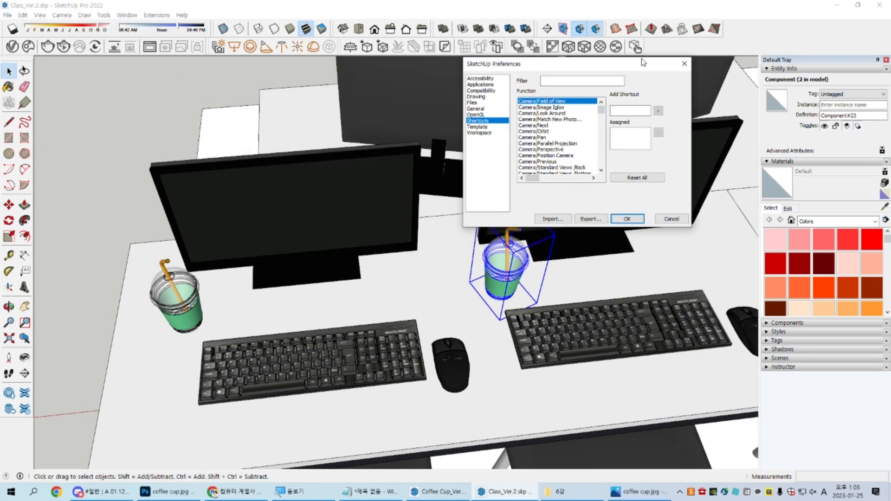
text(snap)
key(Return)
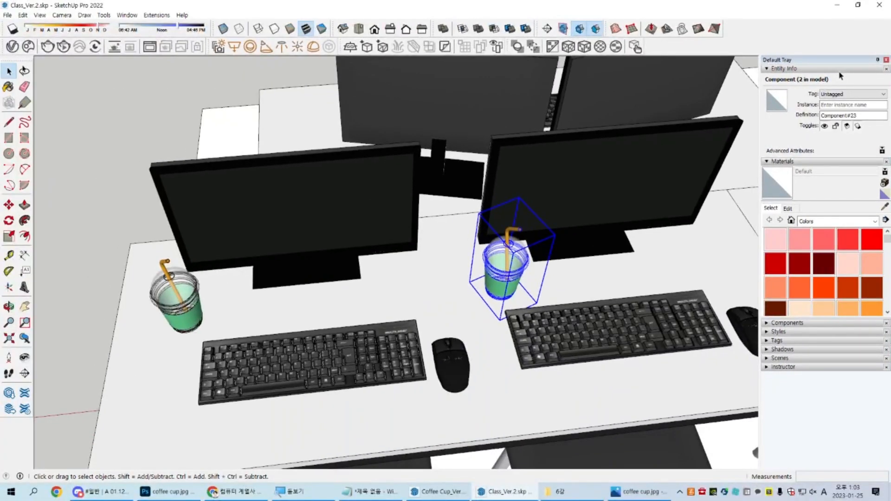
Step: Open the copied cup component and examine whether its straw and green sleeve are still linked to the original cup
double_click(516, 256)
scroll(507, 186, up, 5)
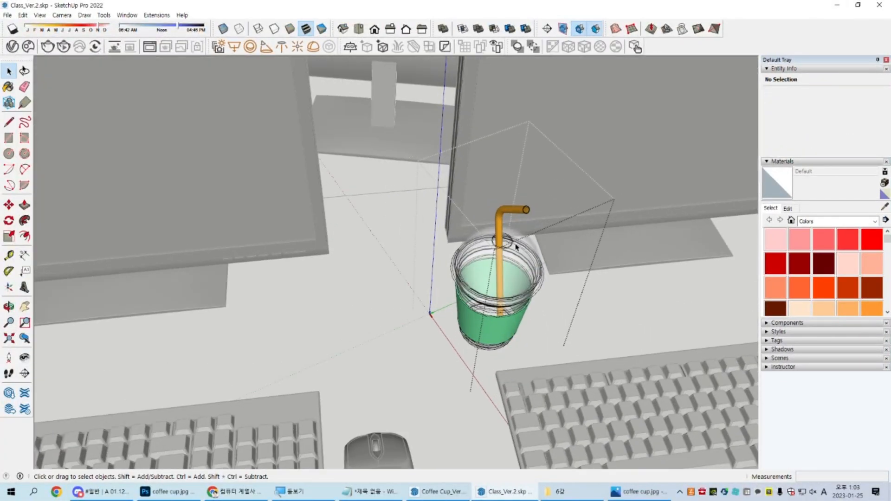
click(506, 186)
middle_drag(499, 322, 494, 420)
scroll(503, 363, up, 4)
click(504, 364)
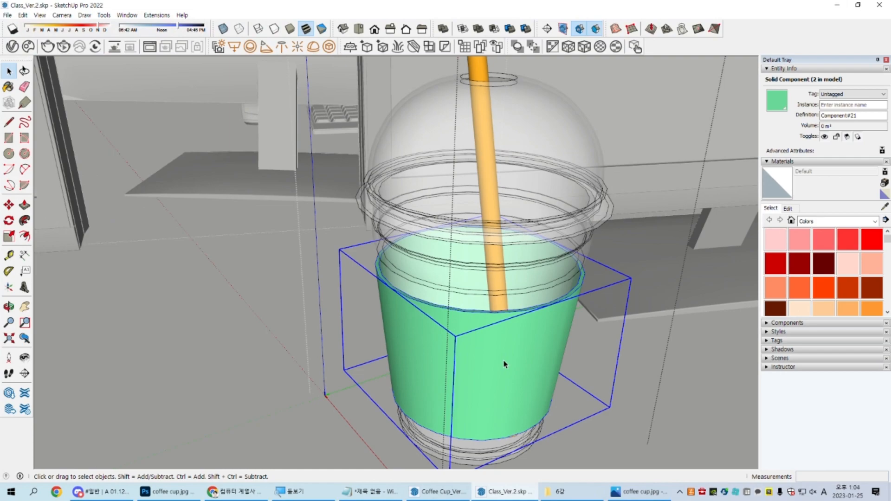
scroll(504, 365, down, 6)
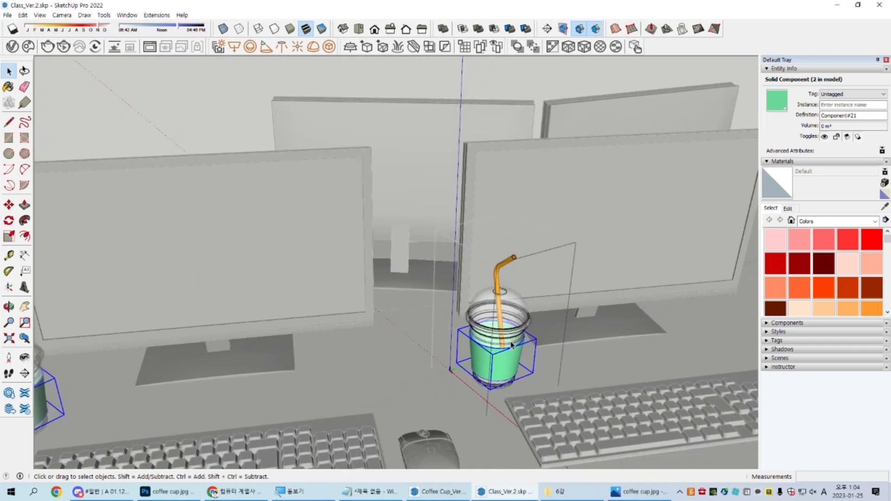
Step: Explode the copied cup and regroup its parts as a new component with the default name Component#24
click(485, 320)
scroll(481, 262, up, 2)
right_click(464, 260)
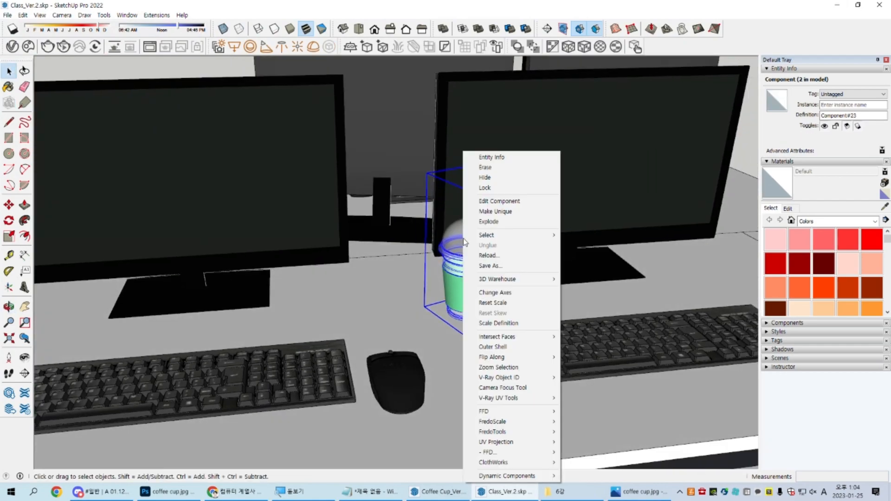
click(506, 221)
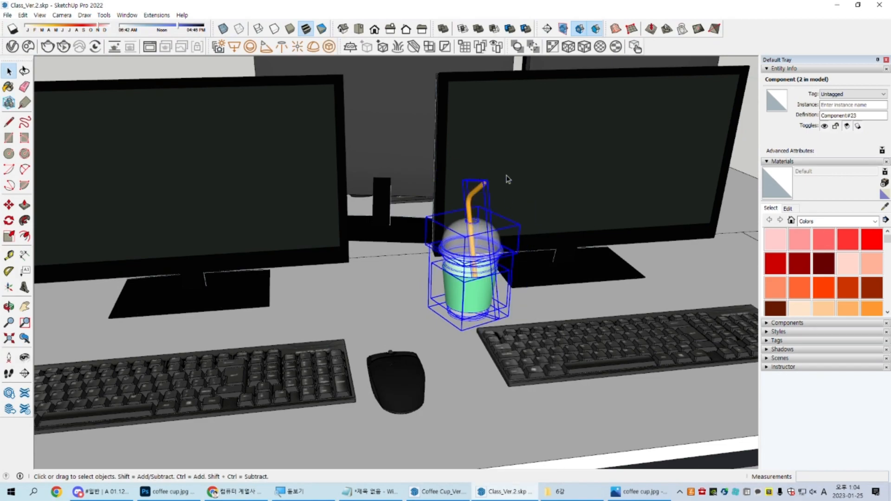
key(g)
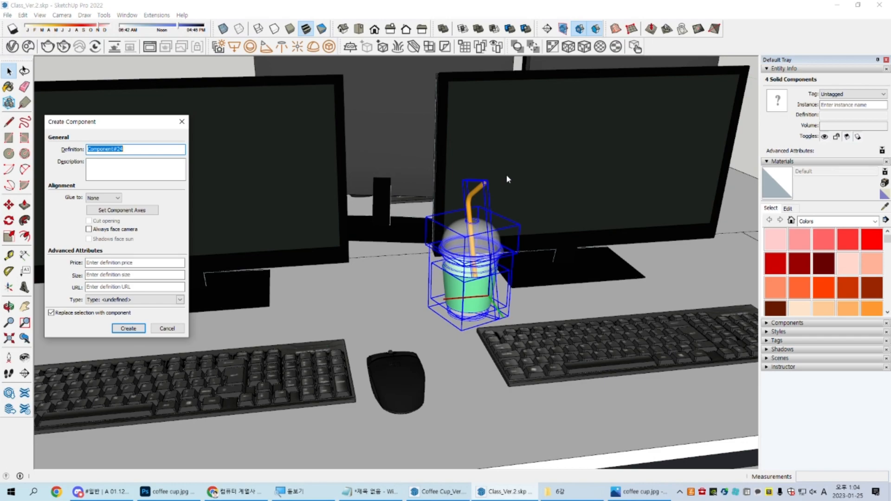
key(Return)
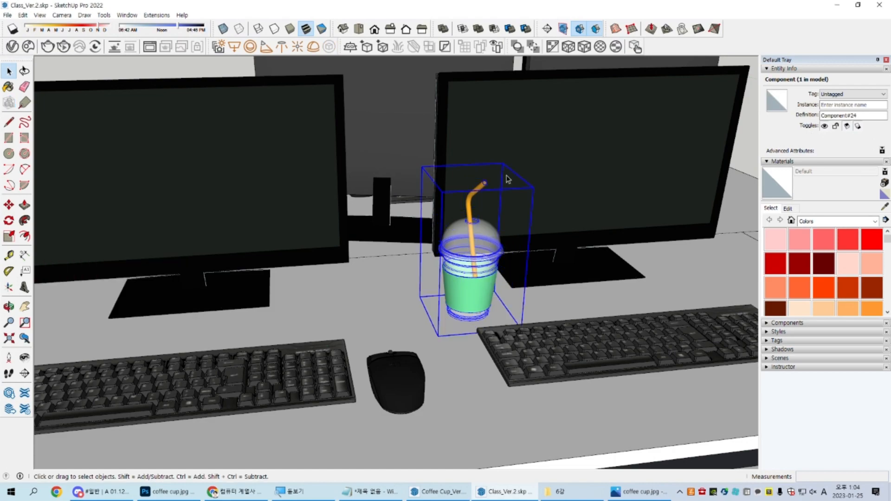
Step: Open the copied cup component, draw a small rectangle beside the cup and pull it up into a tall test box
scroll(508, 180, down, 5)
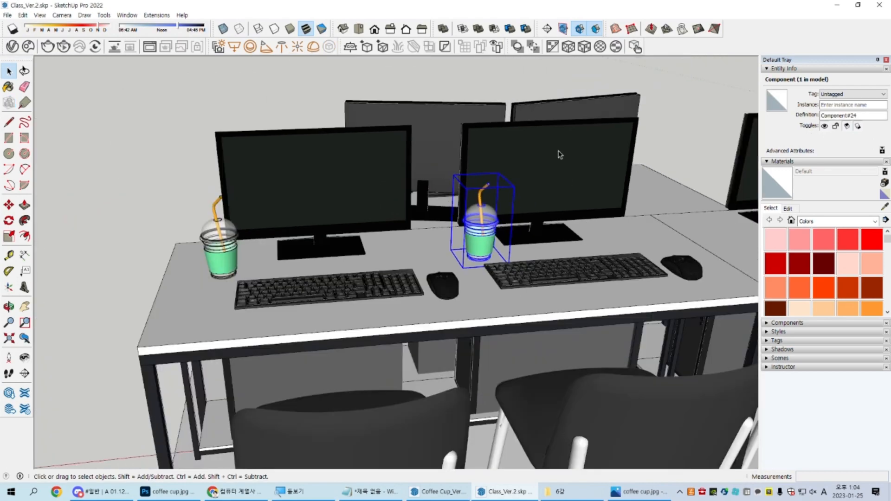
click(228, 242)
click(478, 219)
double_click(470, 226)
scroll(470, 226, up, 5)
key(r)
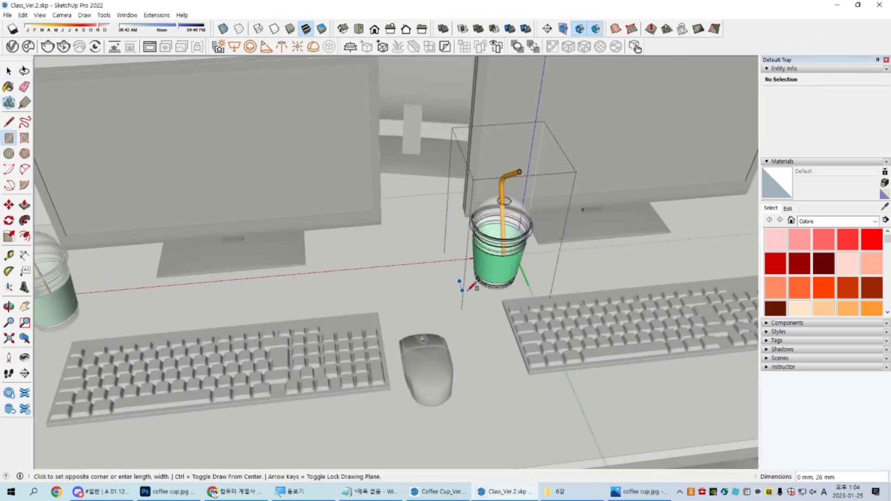
key(space)
key(p)
click(471, 297)
click(470, 202)
key(space)
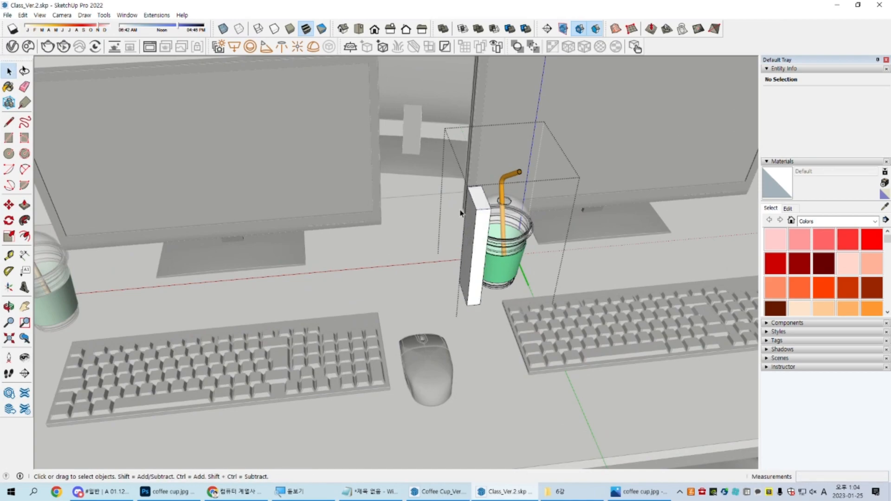
Step: Compare both cups with the test box in place, and delete the box from the copied cup's component
scroll(453, 213, down, 3)
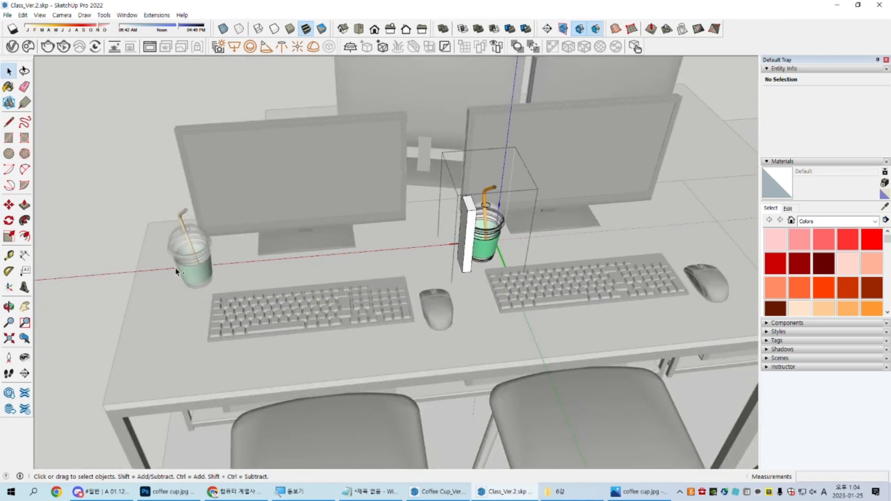
scroll(461, 227, up, 3)
click(462, 232)
key(Delete)
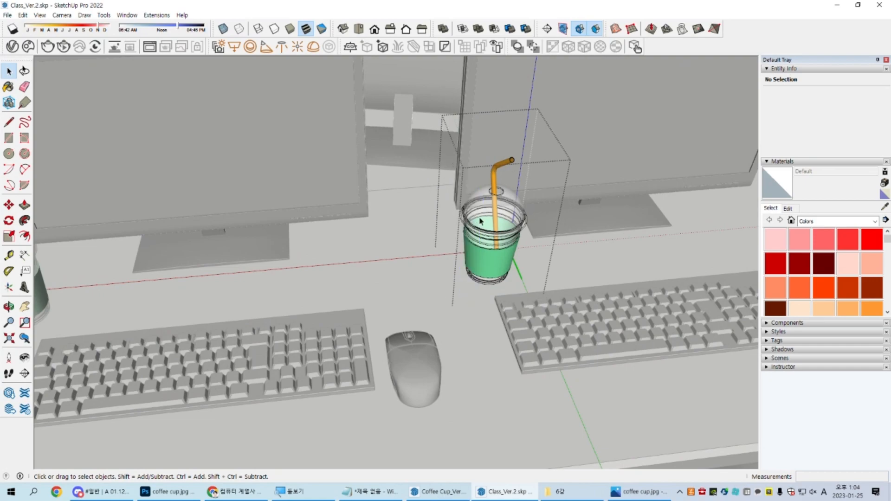
Step: Explode the straw inside the copied cup and regroup it as its own new component
click(495, 184)
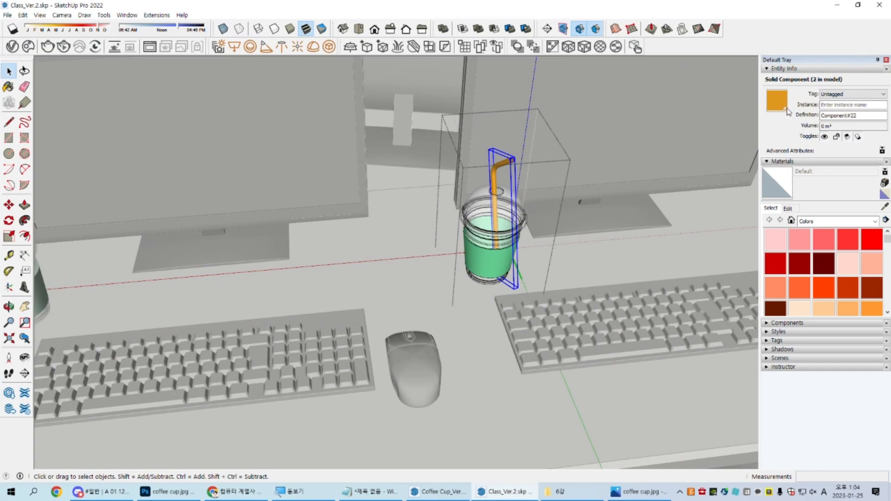
click(497, 269)
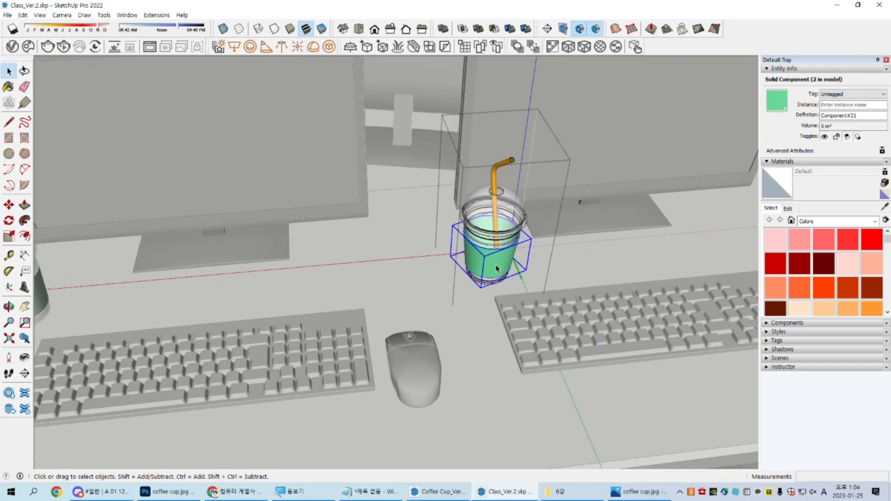
scroll(501, 179, up, 3)
click(494, 139)
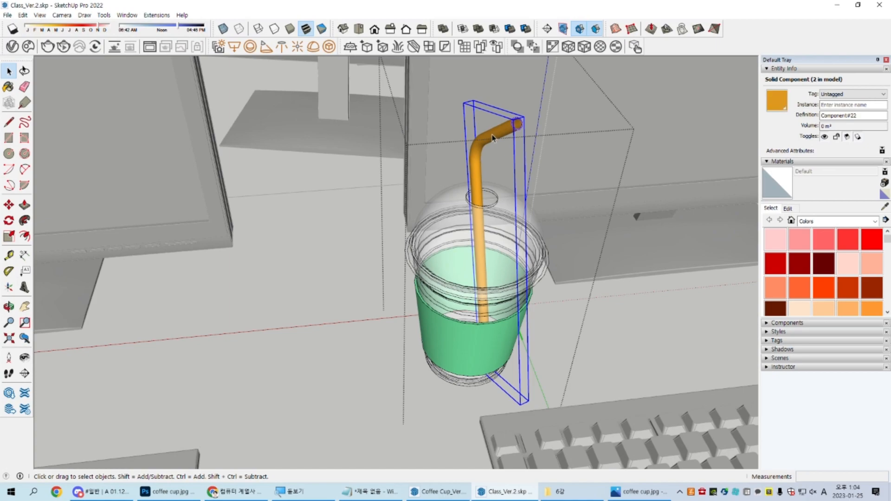
right_click(493, 138)
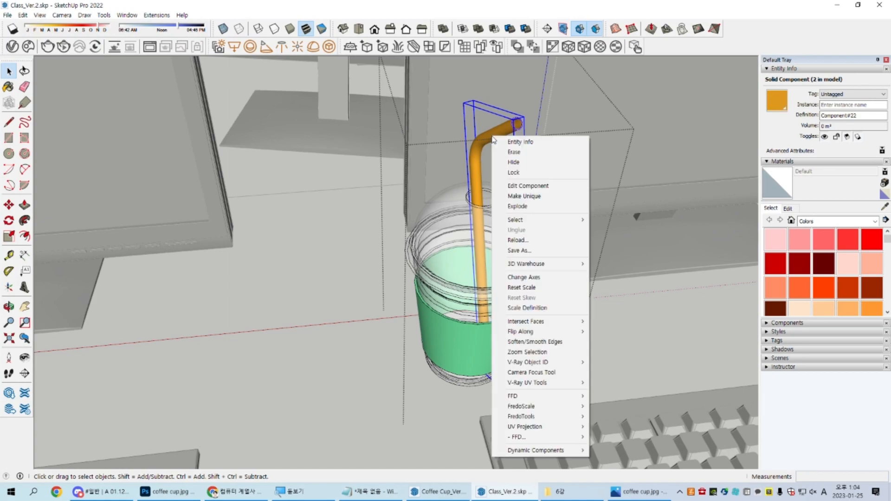
click(555, 213)
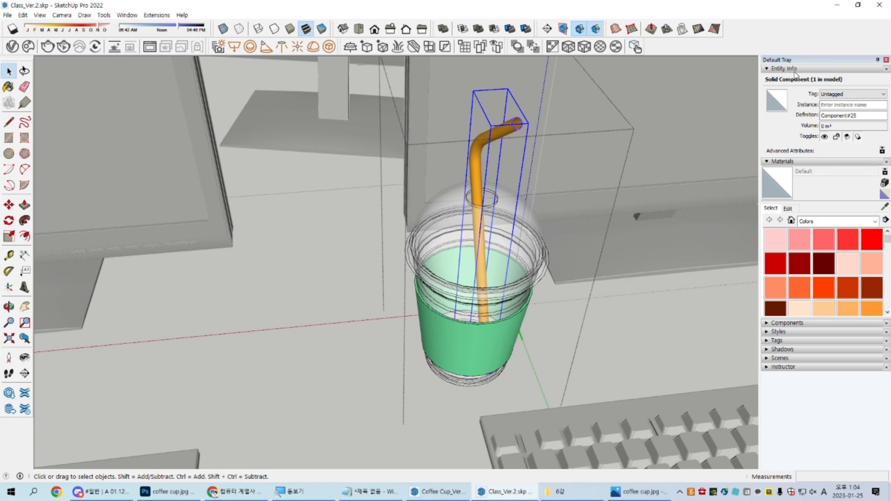
Step: Explode the green sleeve inside the copied cup and regroup it as its own new component
middle_drag(531, 273, 516, 204)
scroll(478, 343, up, 3)
right_click(480, 333)
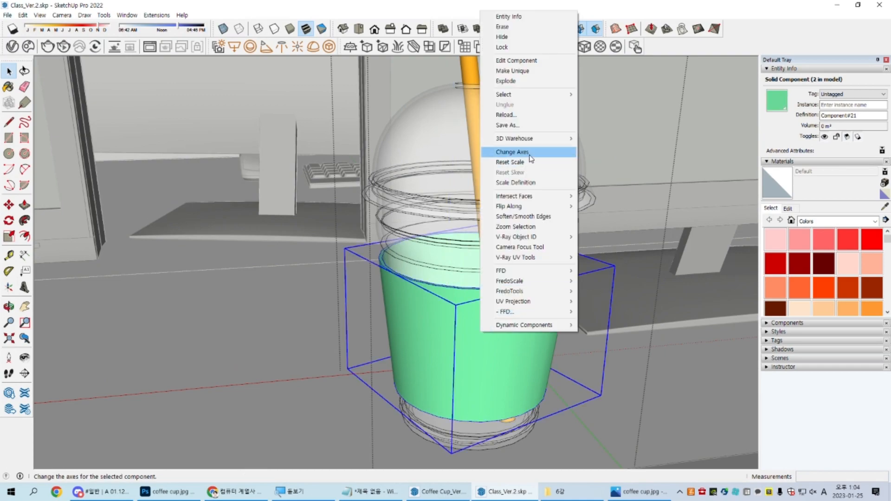
click(536, 81)
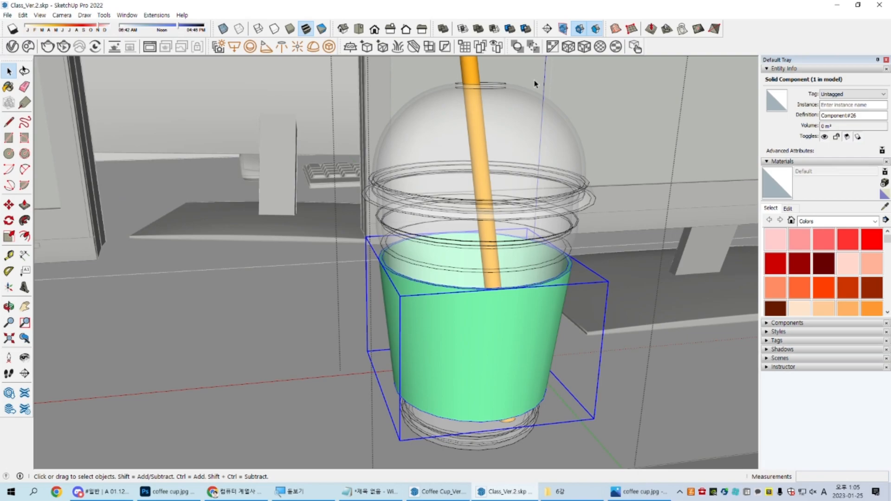
Step: Place the SketchUp window side by side with the Notepad notes and widen it to most of the screen
mouse_move(773, 6)
mouse_down()
mouse_move(389, 65)
mouse_move(0, 188)
mouse_up()
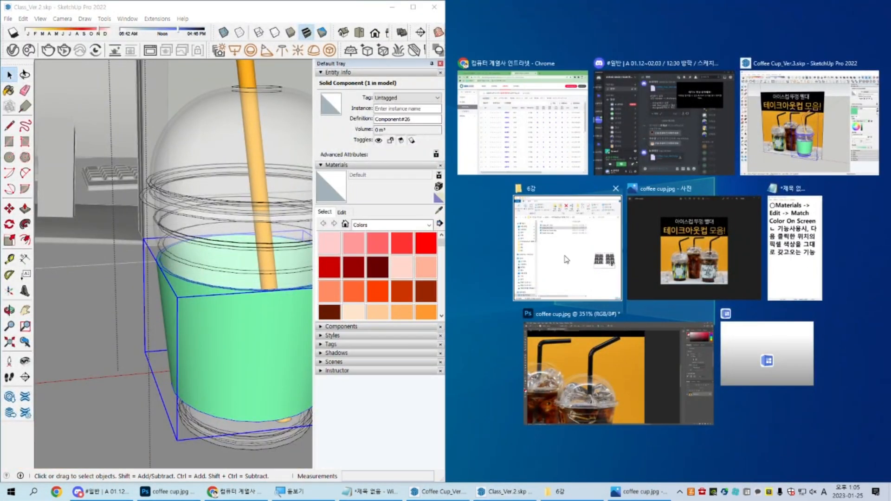
click(796, 258)
drag(446, 322, 639, 311)
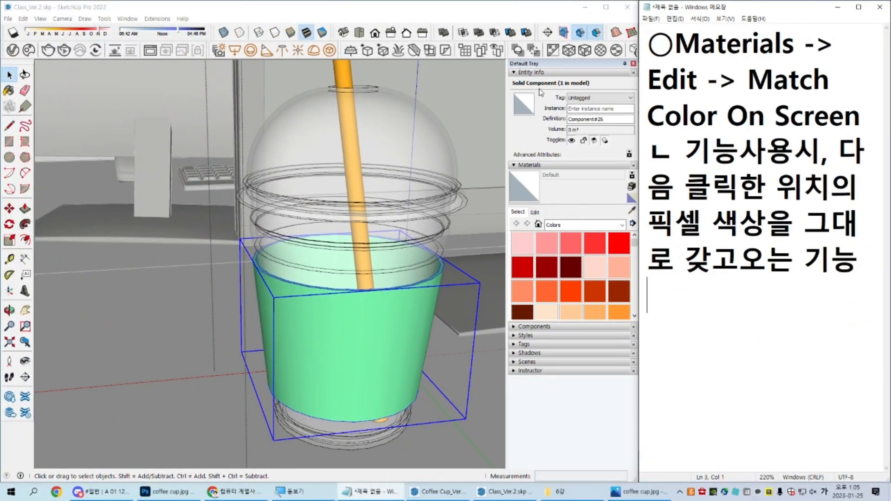
Step: Close the copied cup component and check how many instances of the whole cup the model holds
scroll(313, 276, down, 3)
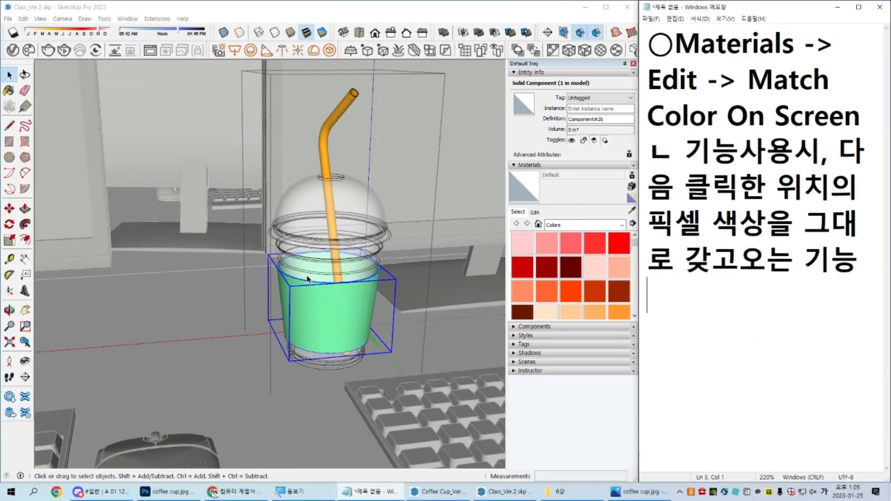
click(313, 276)
scroll(314, 276, down, 5)
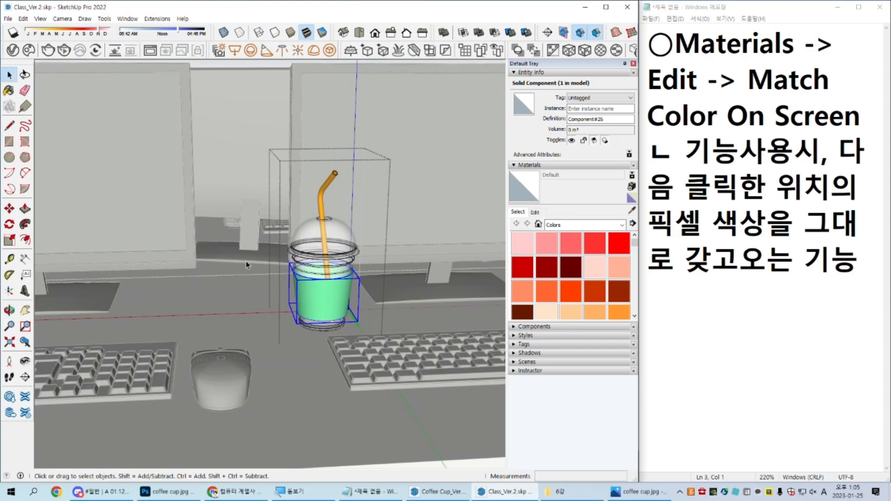
scroll(287, 256, up, 4)
click(287, 260)
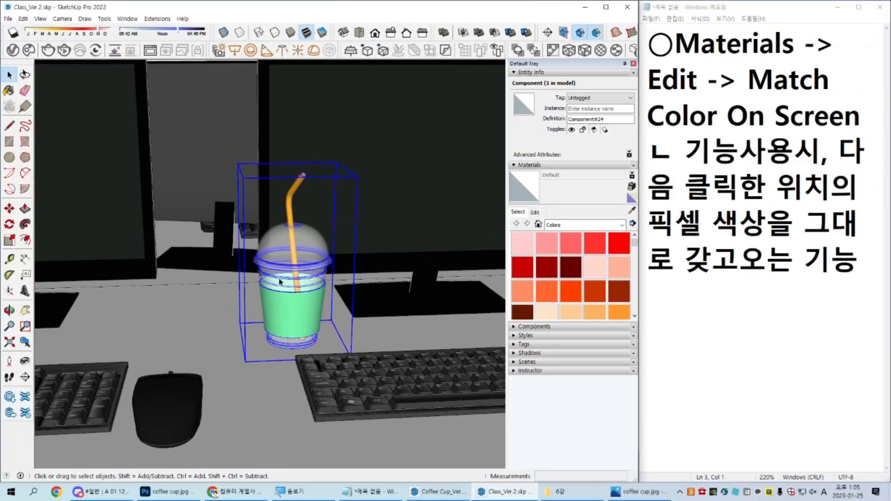
Step: Open the copied cup and check the instance counts of its dome lid, cup body, green sleeve and straw
scroll(280, 281, up, 6)
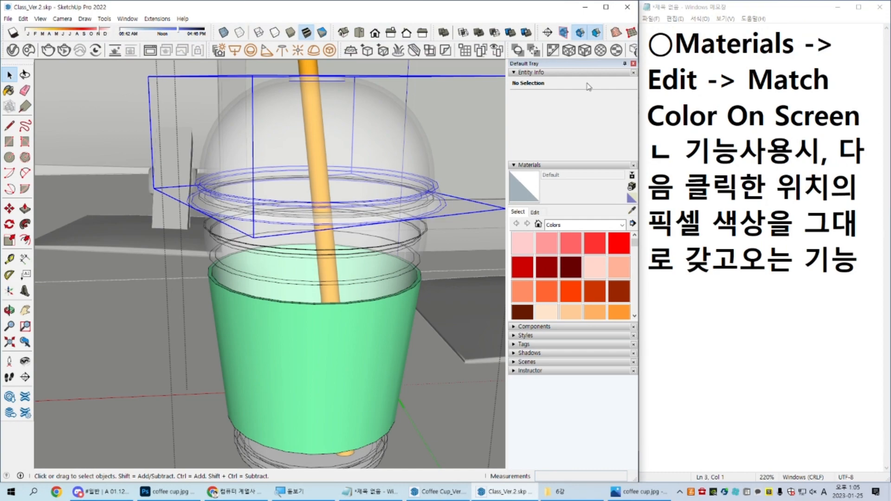
click(578, 88)
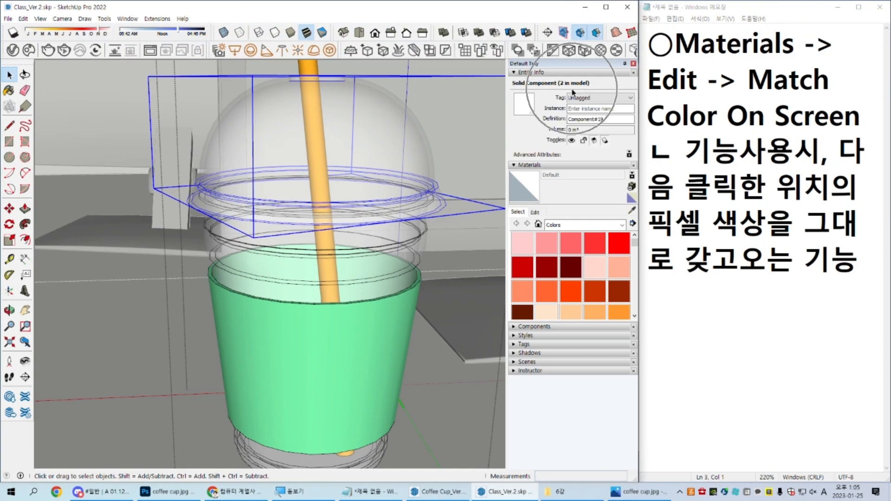
click(401, 252)
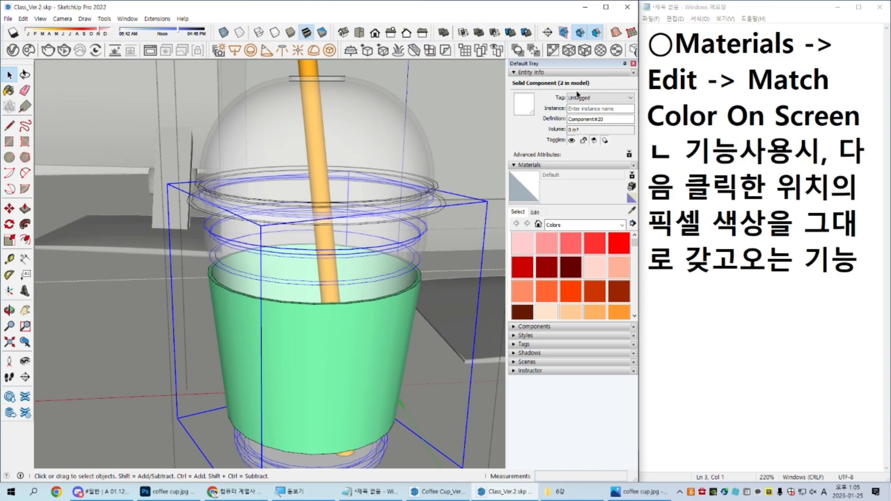
click(356, 343)
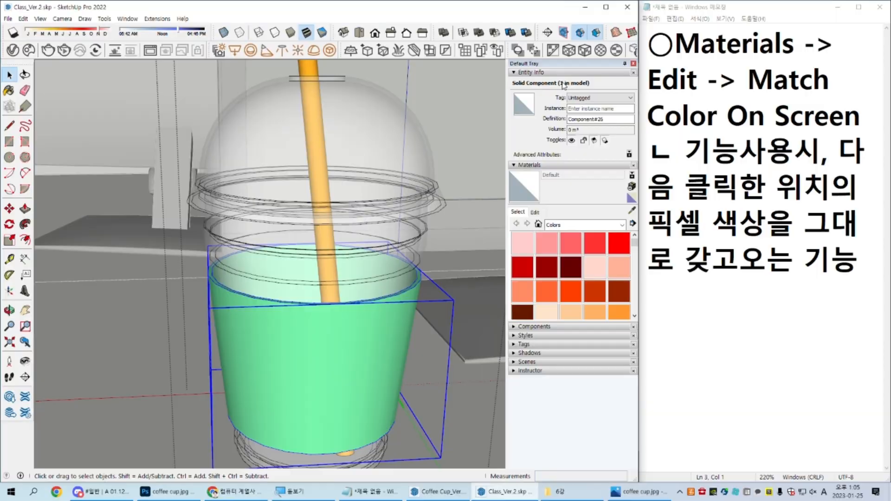
key(ctrl)
key(ctrl)
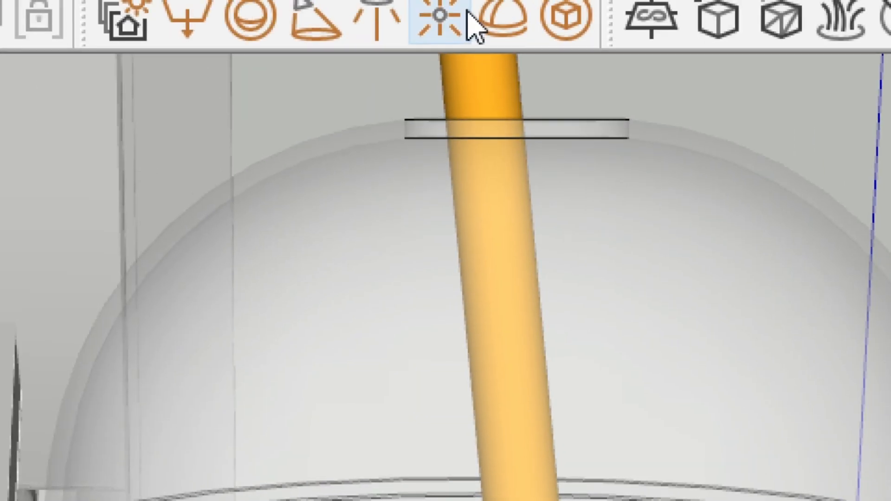
click(500, 83)
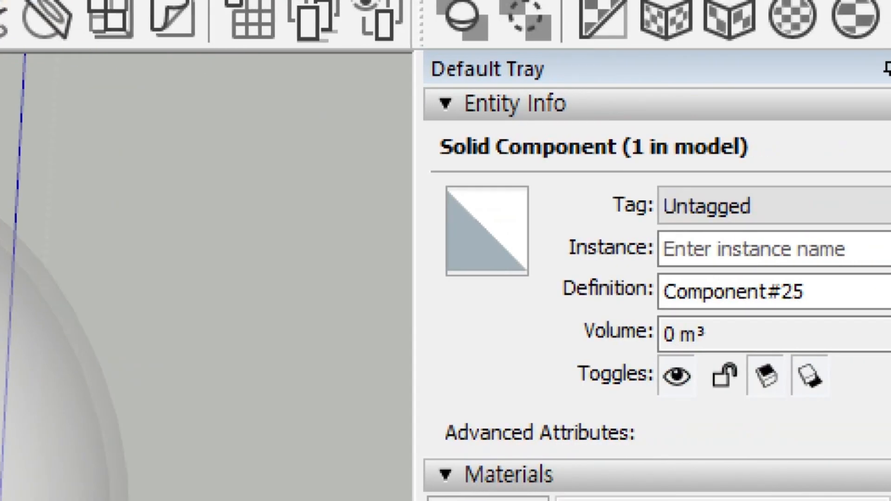
key(ctrl)
Step: Start a new material named "0. Straw2" for the copied cup's straw
key(ctrl)
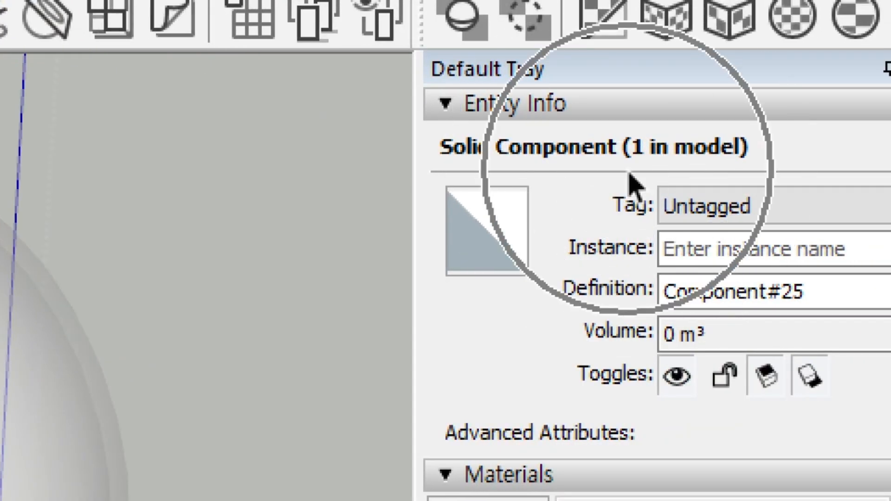
key(ctrl)
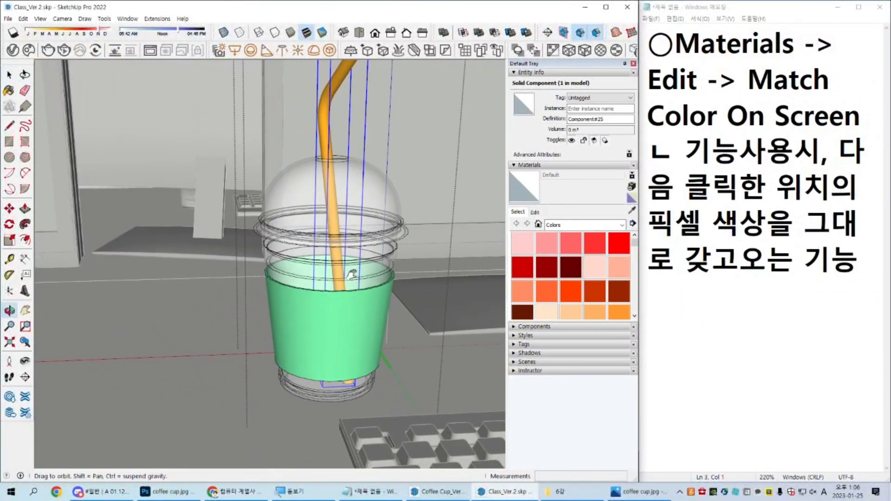
drag(353, 275, 382, 306)
key(space)
click(631, 198)
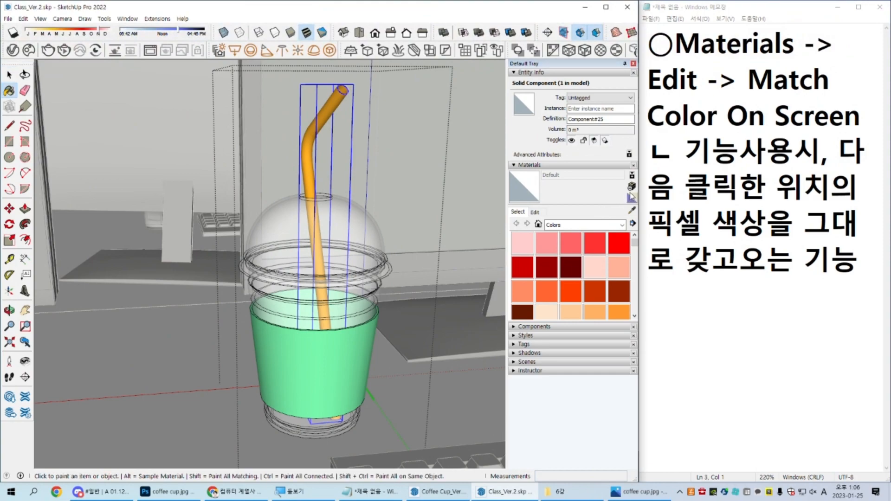
text(c)
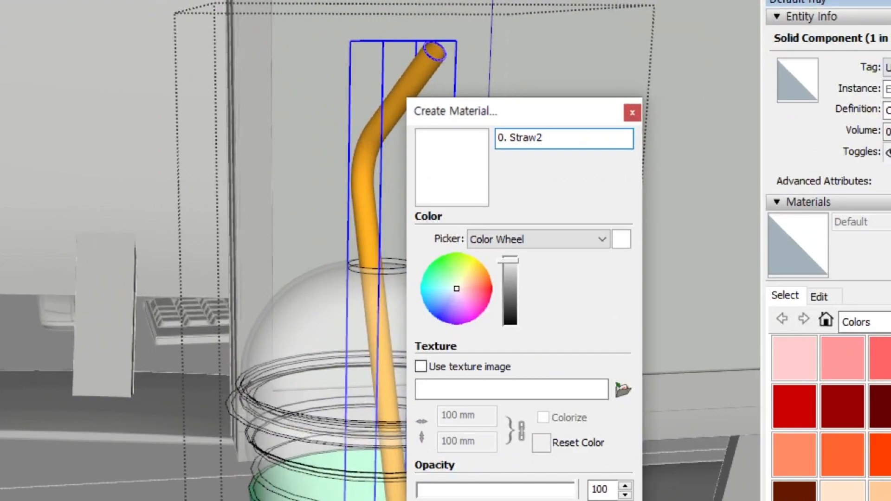
Step: Give the new material a dark grey colour, create it and try to paint the straw component with it from outside
drag(504, 273, 519, 311)
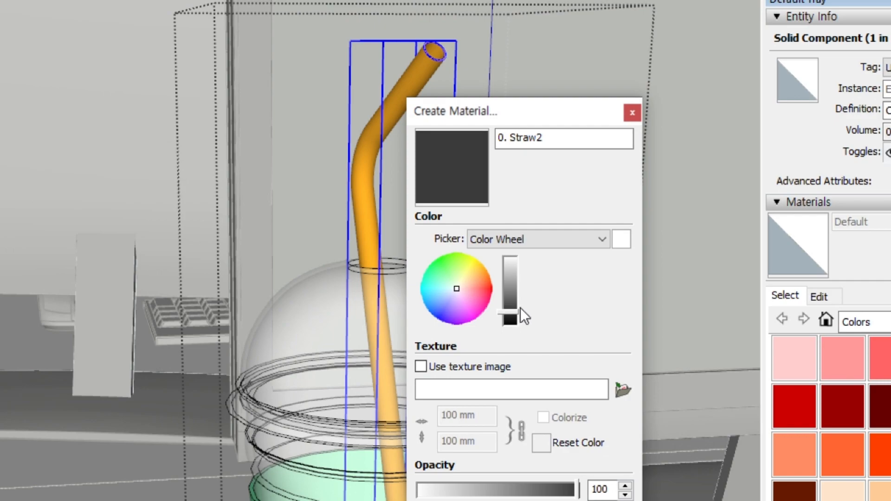
mouse_move(522, 309)
mouse_down()
mouse_move(523, 341)
mouse_move(523, 310)
mouse_up()
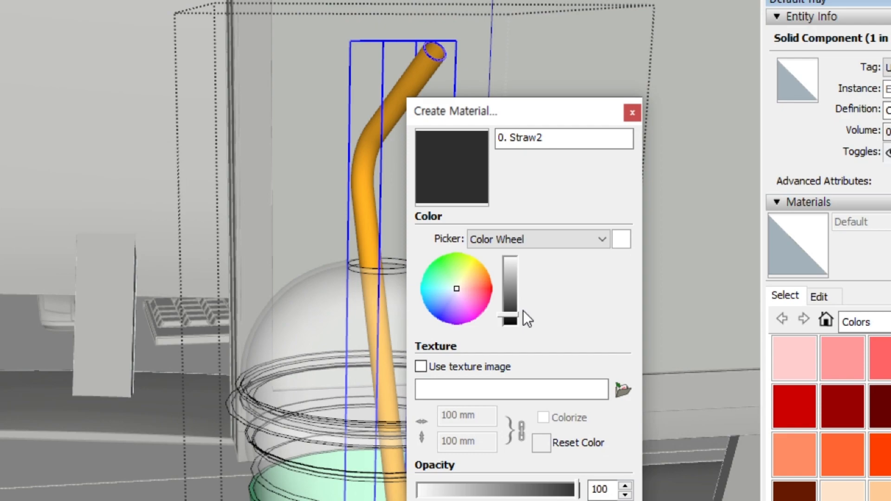
key(ctrl)
click(452, 288)
drag(514, 314, 517, 310)
click(628, 239)
drag(512, 258, 519, 308)
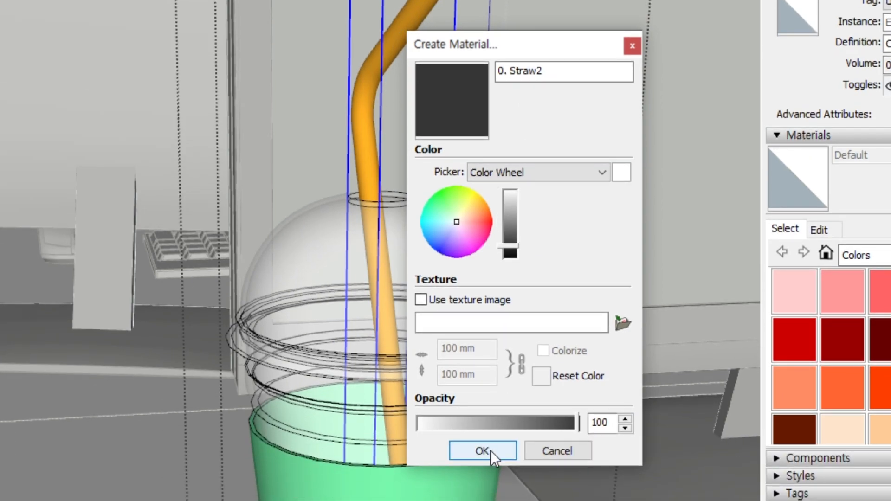
click(482, 451)
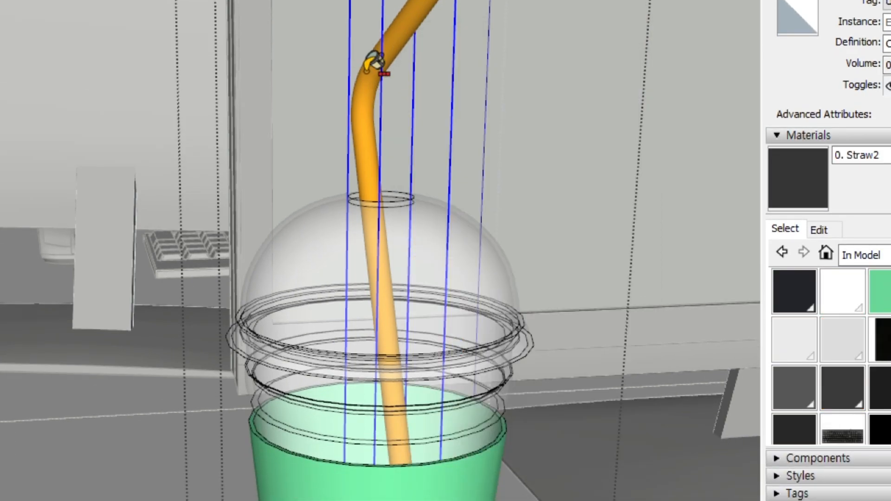
click(377, 60)
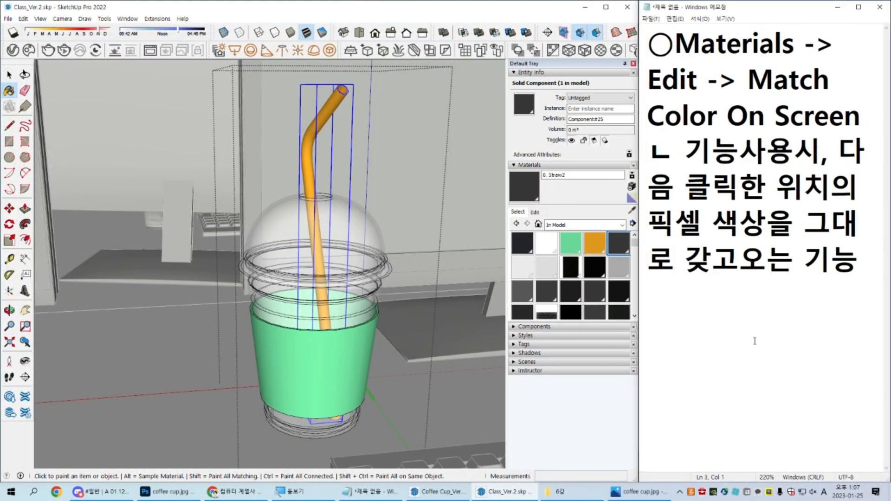
Step: Switch to the Notepad notes and start a new heading below the existing text with "★Component"
click(755, 341)
key(Return)
key(Hangul)
text(zj)
key(BackSpace)
key(BackSpace)
key(Hangul)
text(컴)
key(BackSpace)
key(BackSpace)
key(BackSpace)
text(ㅁ)
key(Hangul_Hanja)
text(8컴포넌)
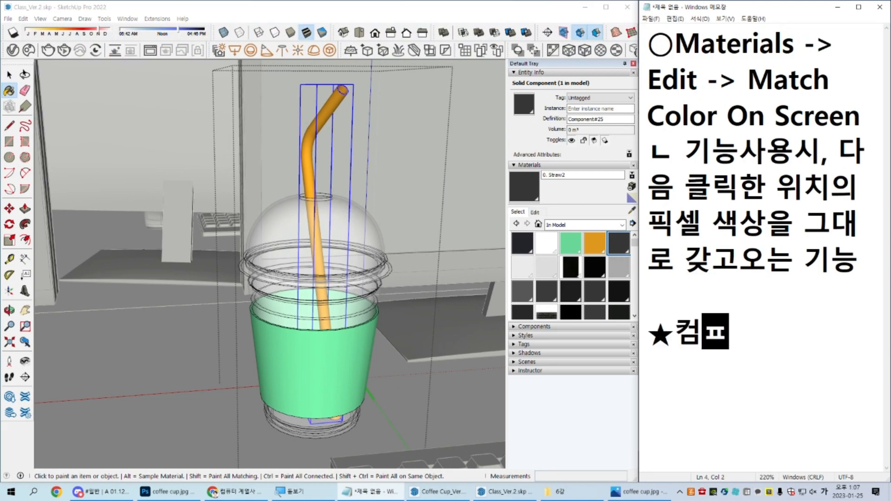
key(BackSpace)
key(BackSpace)
key(BackSpace)
key(BackSpace)
key(BackSpace)
key(Hangul)
text(Component)
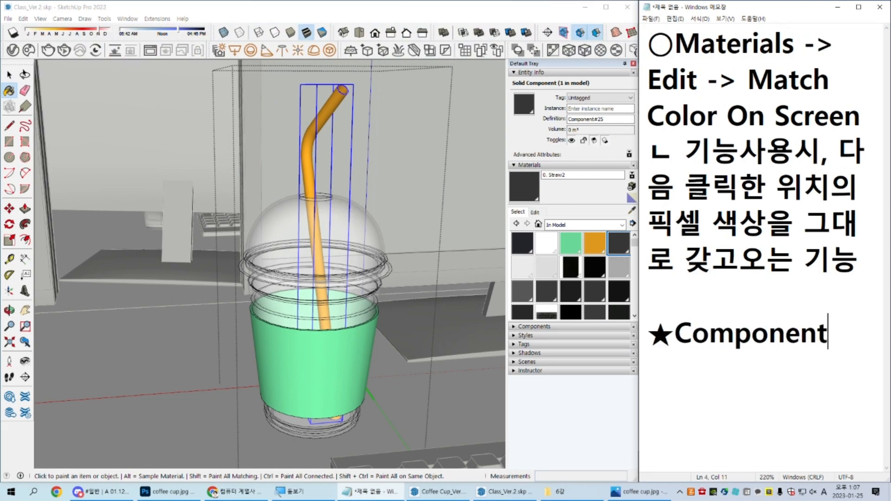
Step: Complete the heading with "밖에서 재질입력이 안되는경우" and begin the line beneath it with "->"
key(Hangul)
text(밖에서 재질이)
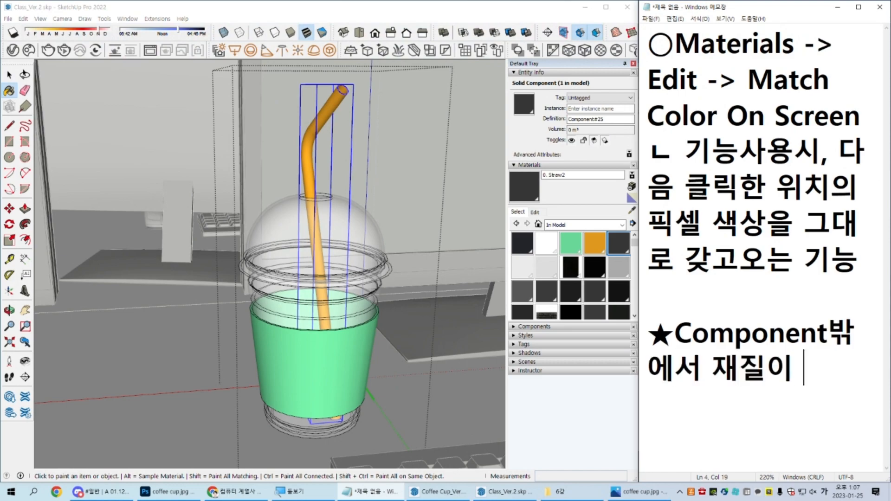
key(BackSpace)
key(BackSpace)
text(입력이안되는경우)
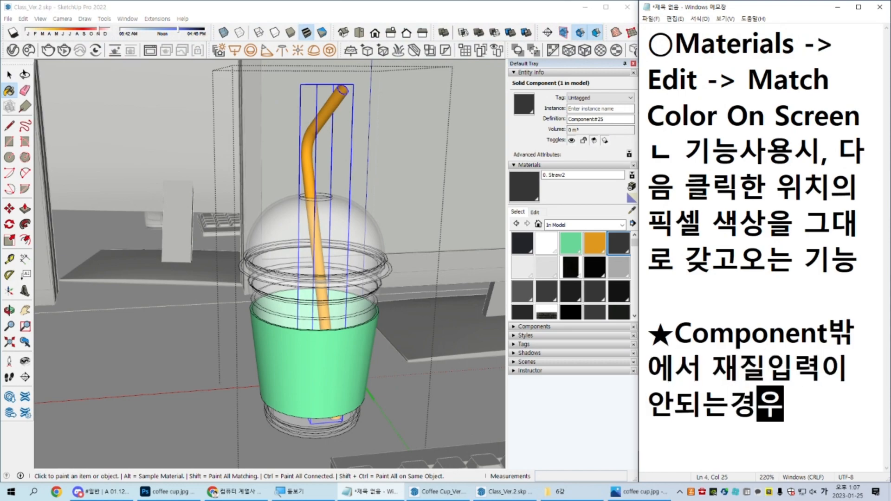
key(Return)
key(Return)
key(Return)
key(Return)
key(Return)
key(Up)
key(Up)
key(Up)
key(Up)
text(->)
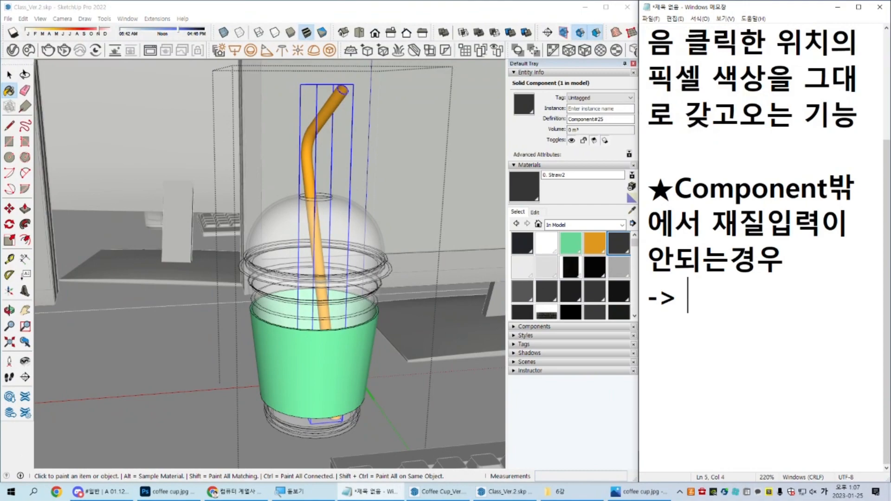
Step: Below the arrow line, add the note "ㄴ 면에 적용한 재질은 항시, 컴포넌트재질보다 상위 항목으로 적용됩니다."
key(Return)
key(Return)
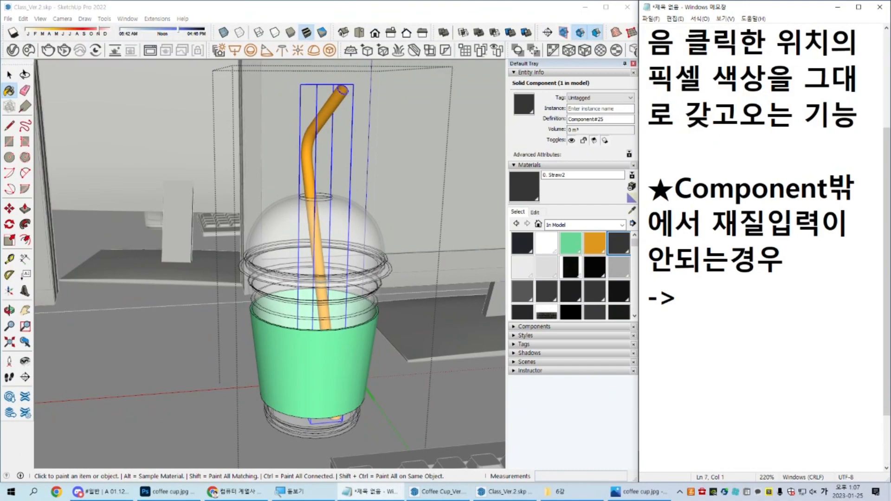
text(ㄴ 면에 적용한 )
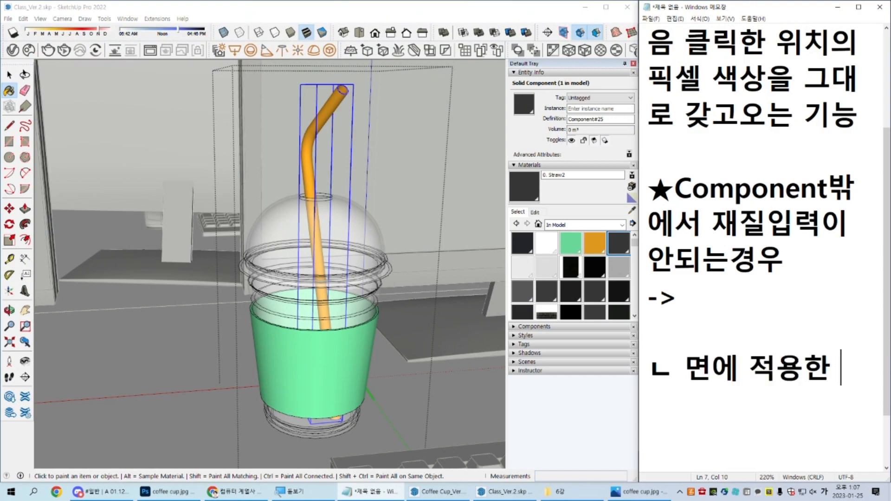
text(재질은 항)
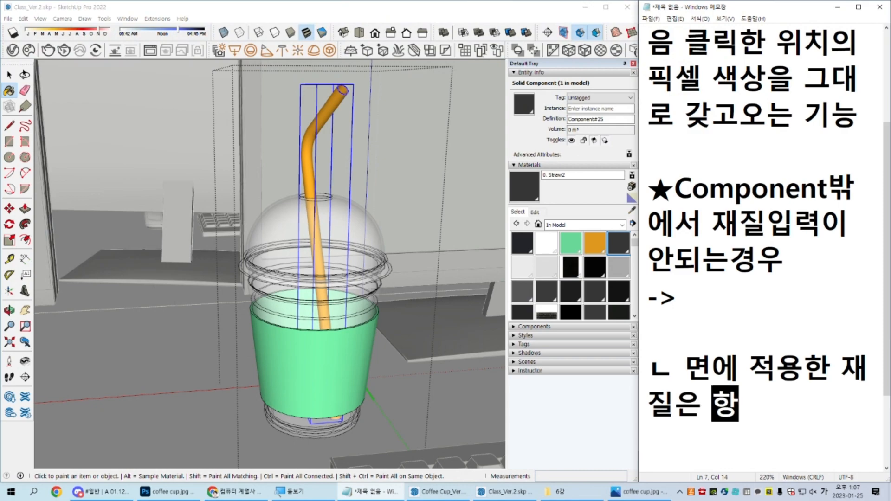
text(시, 컴포넌트)
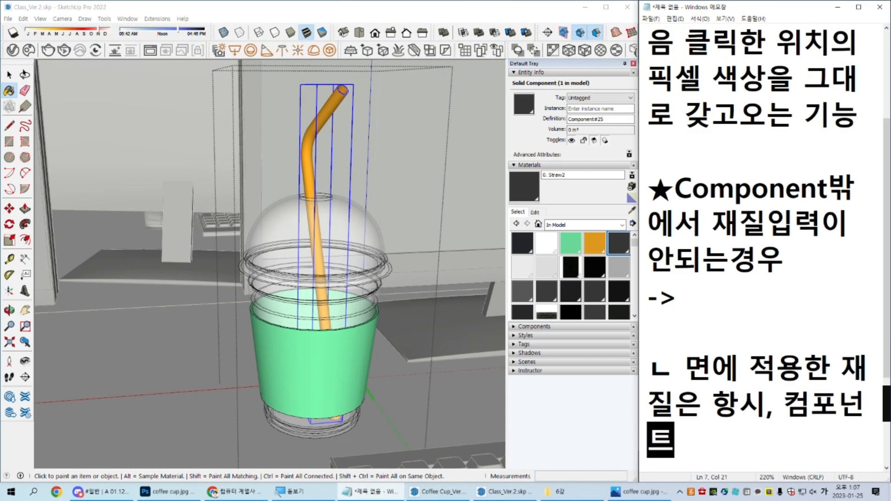
text(재질보다 우위)
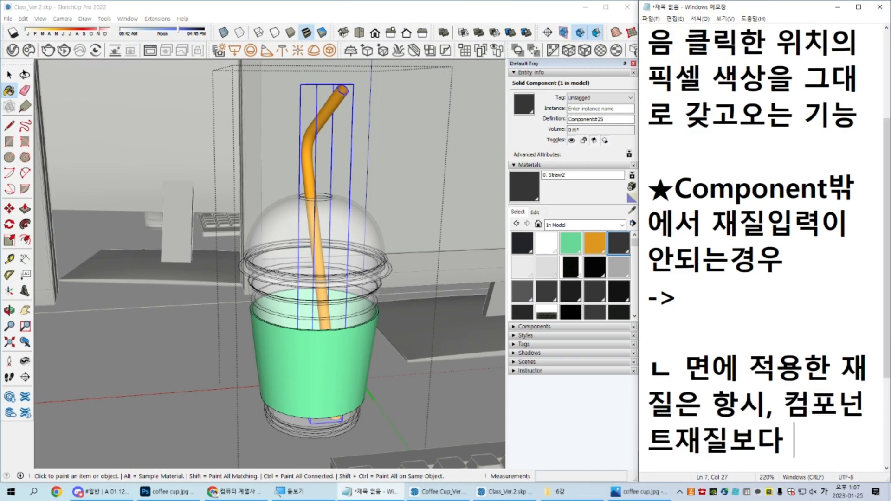
key(BackSpace)
key(BackSpace)
key(BackSpace)
scroll(759, 337, down, 1)
text(상위 항목으로 적요)
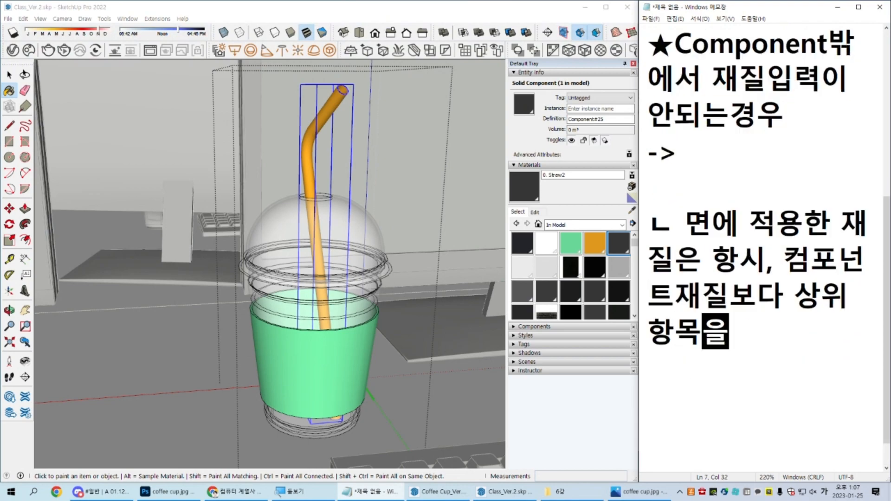
text(용됩니다.)
key(Return)
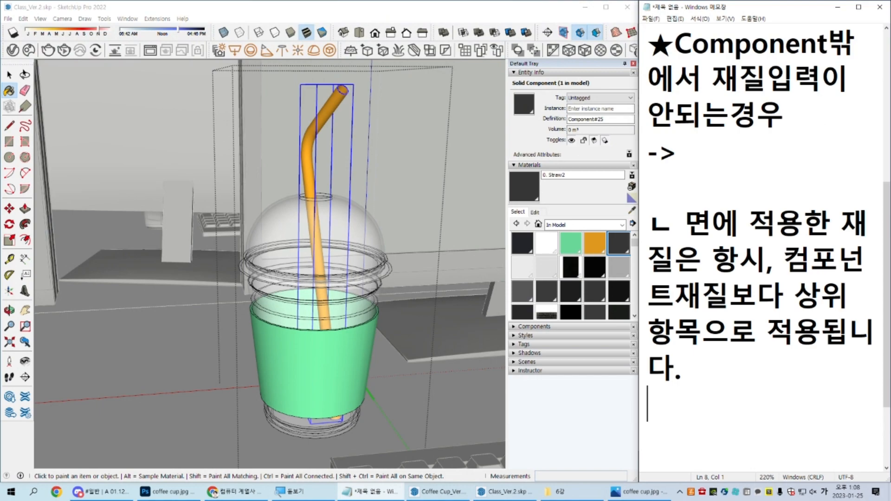
Step: Switch to SketchUp, open the straw component and paint all its faces with 0. Straw2
middle_drag(442, 223, 343, 200)
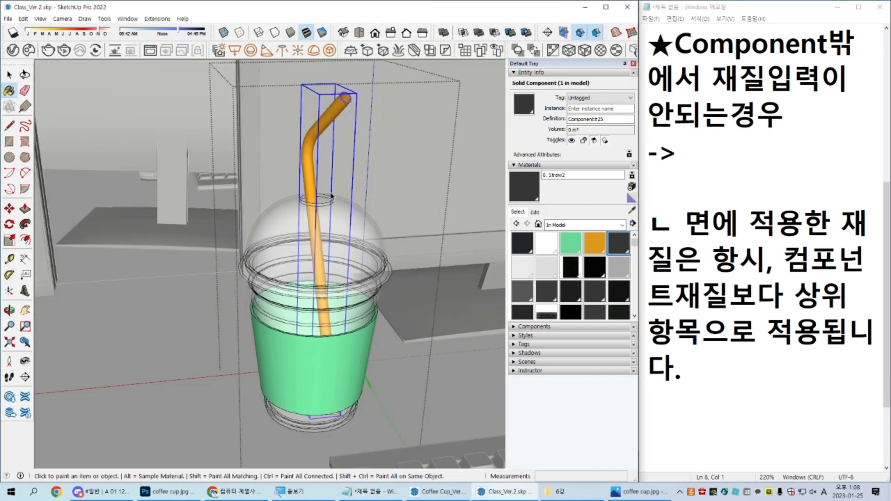
key(space)
scroll(310, 143, up, 4)
double_click(309, 141)
triple_click(310, 143)
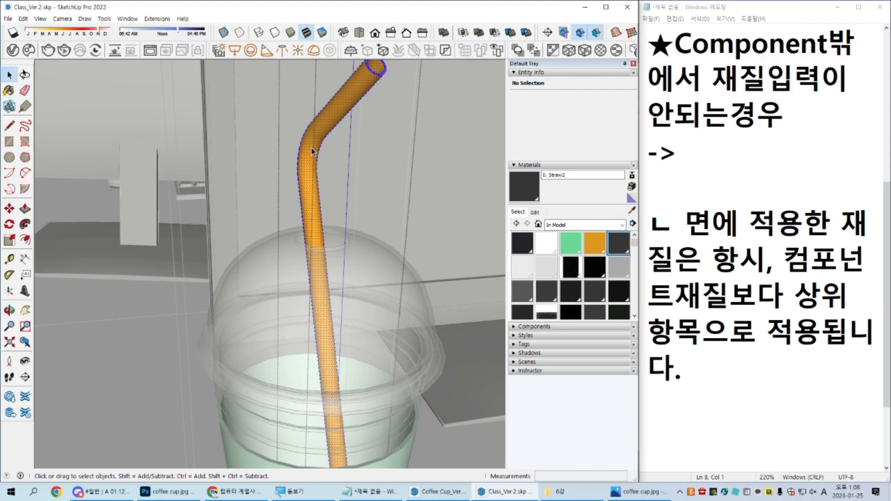
key(b)
click(314, 140)
key(space)
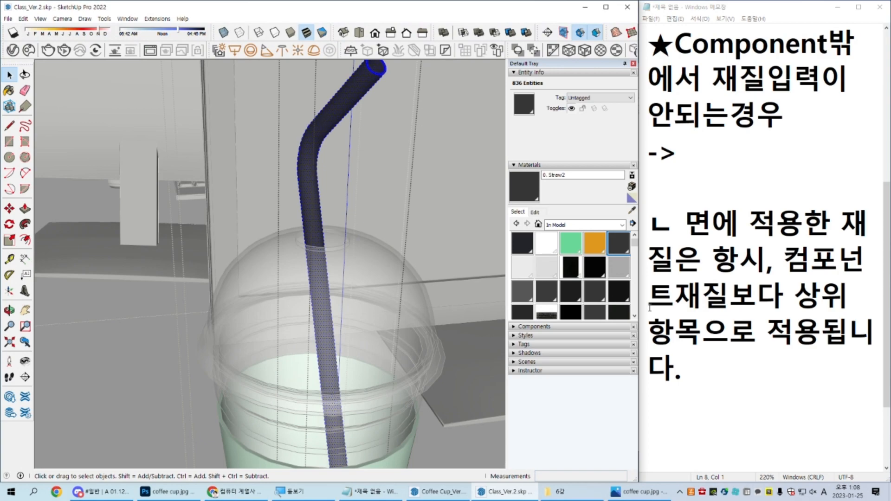
Step: Return to the notes and fill in the arrow line with "내부 진입후, Ctrl + A(전체선택"
drag(690, 372, 610, 221)
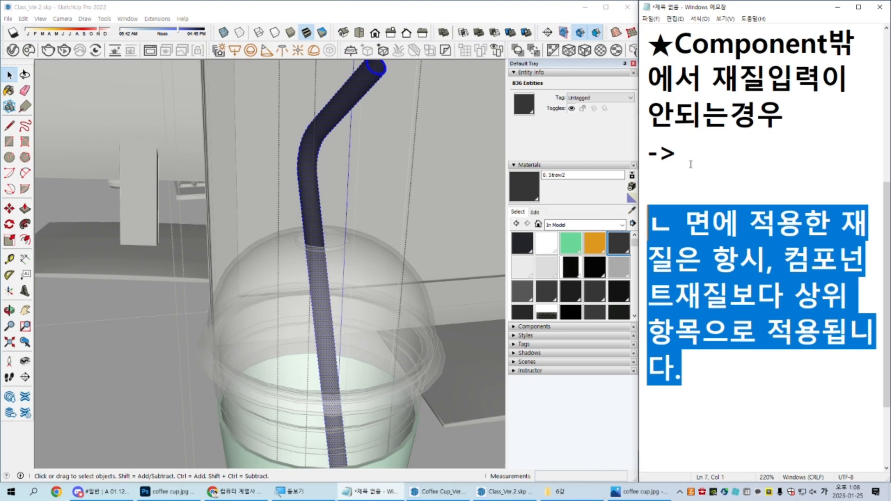
click(716, 153)
text(내부 ㅈ진입후, Ctrl )
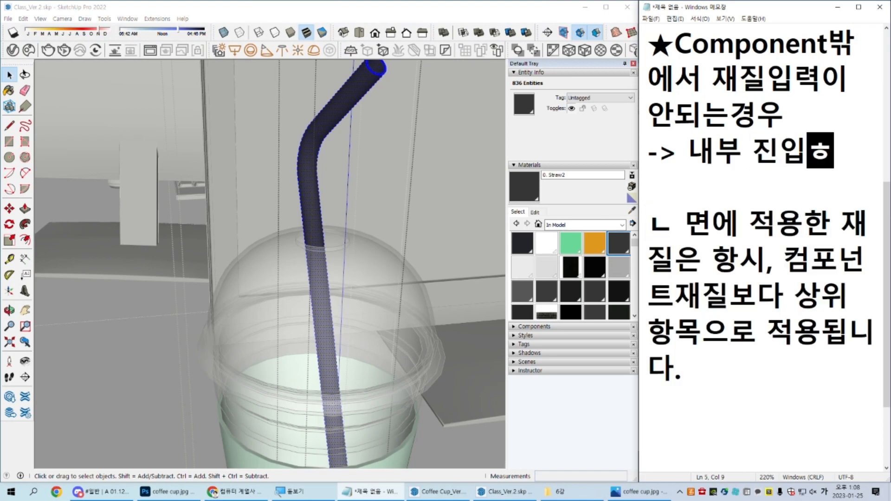
text(+ A)
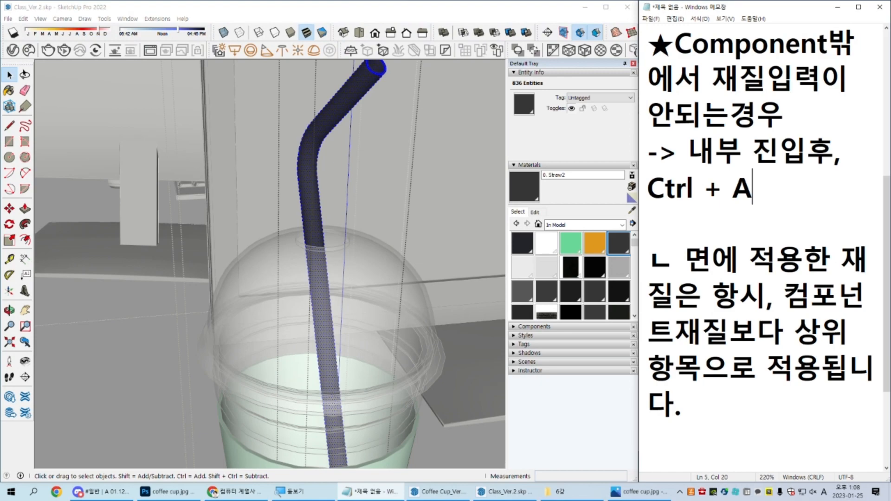
text((전체선택) -> B()
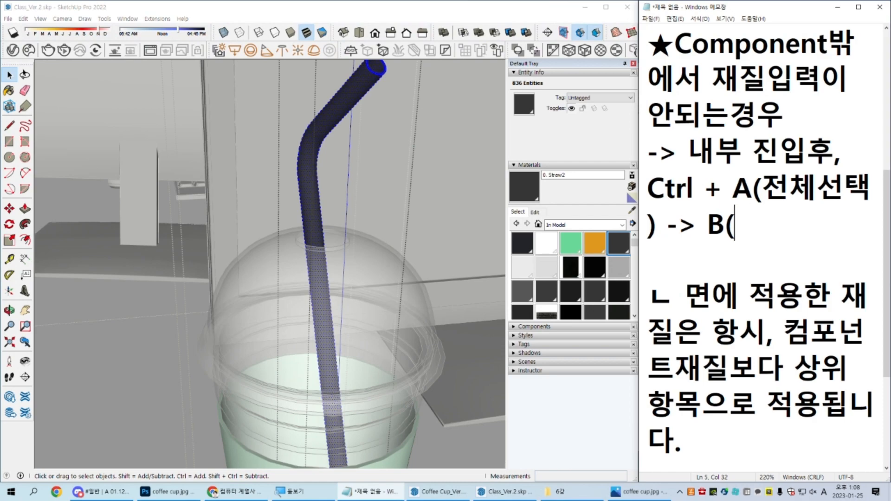
Step: Finish the arrow line with ") -> B(Paint) -> 클릭으로 면에 적용해야합니다." and reduce the notes' zoom to 180%
text(Paint)
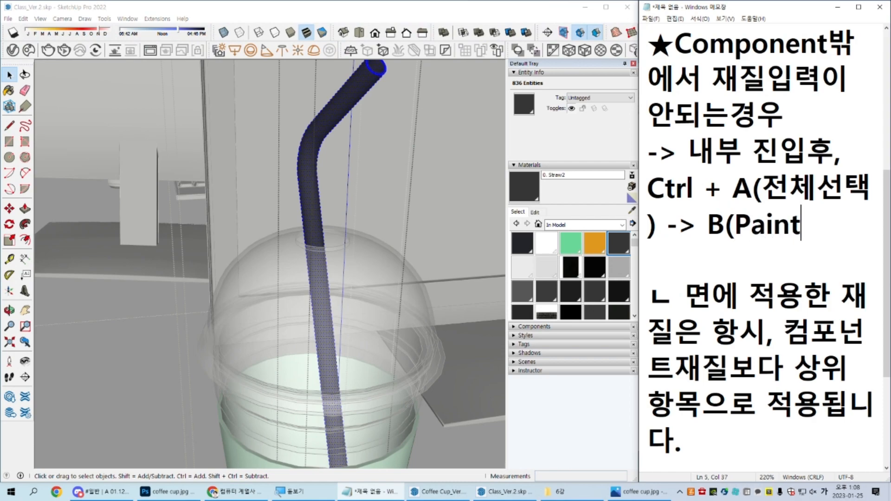
text() -> 클릭으로 )
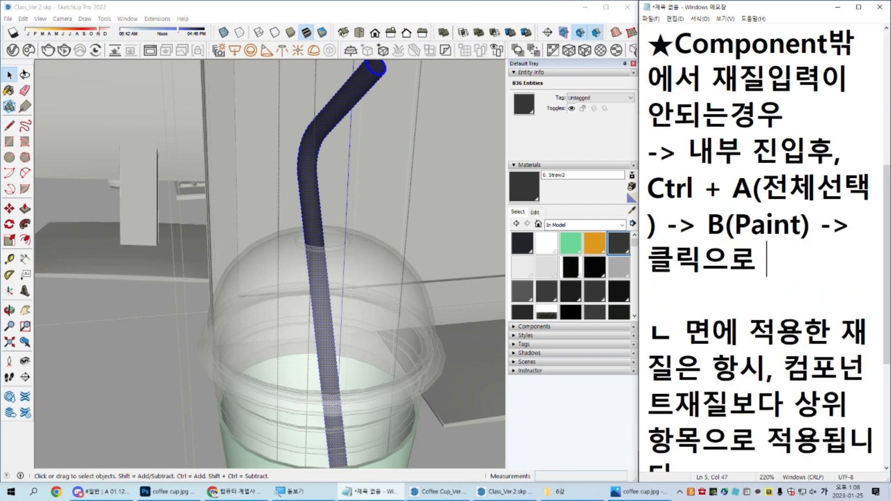
text(면에 적용해)
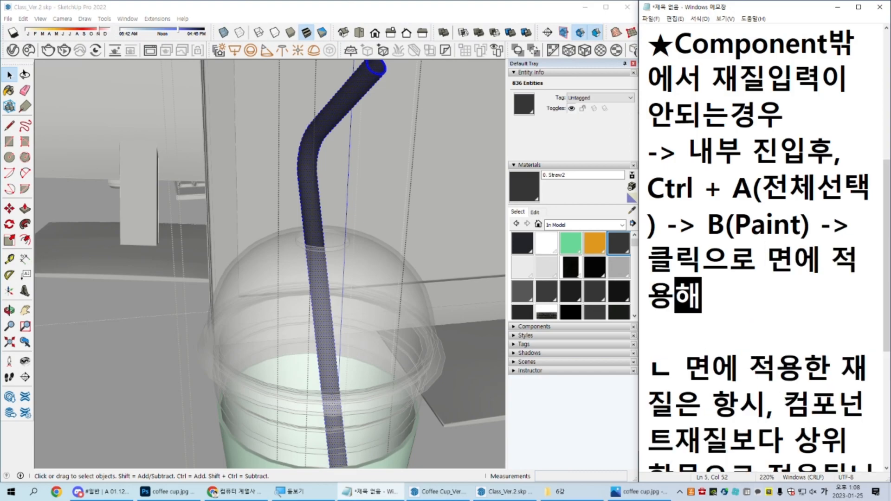
text(야합니다.)
ctrl+scroll(717, 152, down, 1)
ctrl+scroll(717, 152, down, 3)
Step: Switch to SketchUp, close the straw and cup components and view the painted straw from above
click(323, 246)
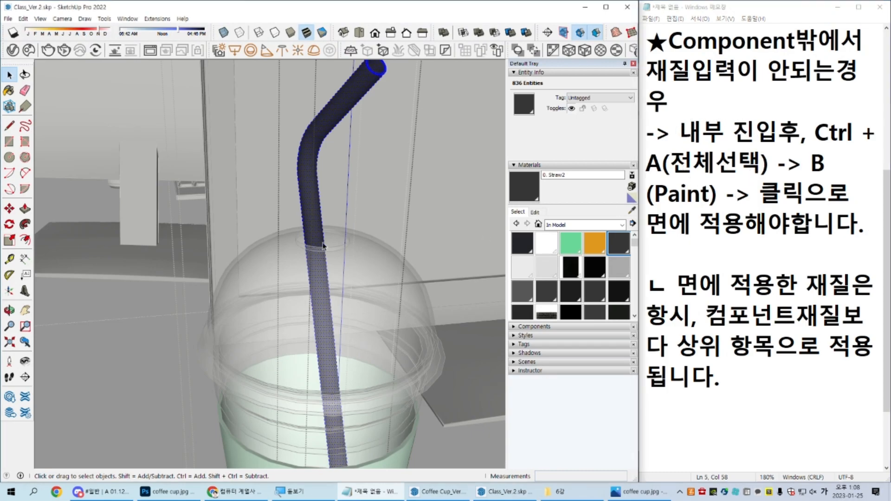
middle_drag(324, 246, 374, 85)
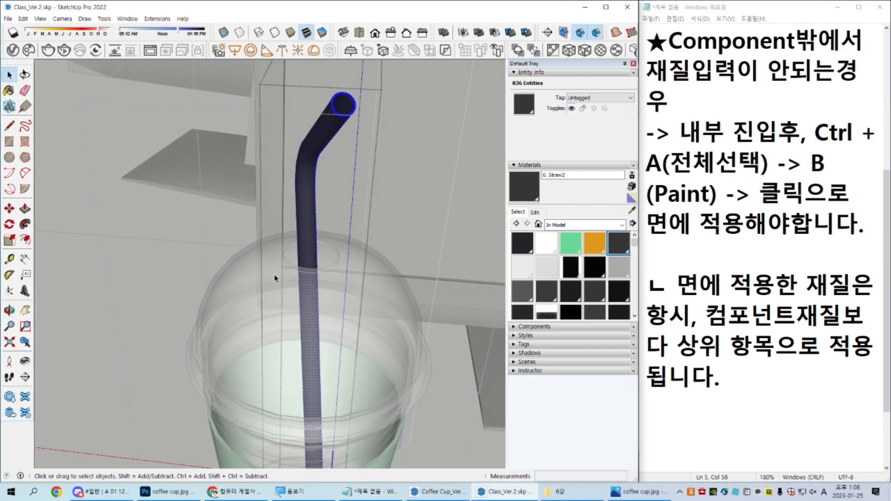
scroll(274, 277, down, 2)
middle_drag(275, 277, 316, 265)
scroll(327, 258, up, 3)
click(217, 174)
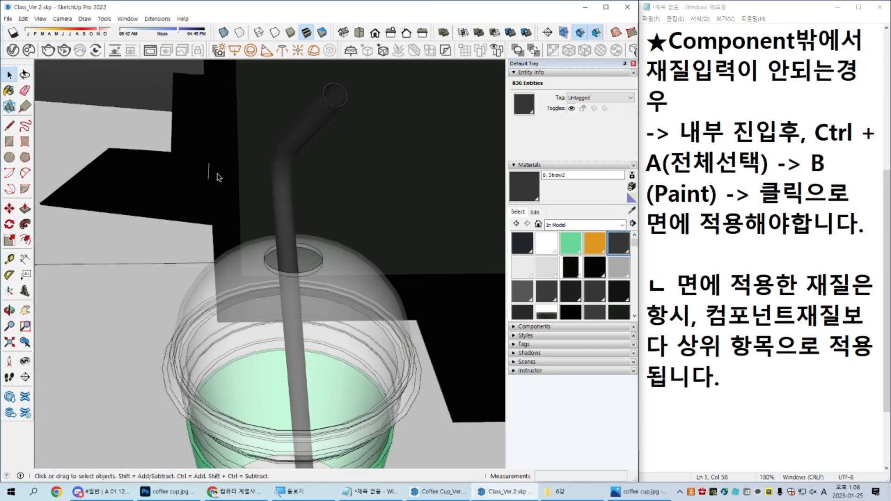
Step: Undo the dark paint on the straw's faces and leave component editing
double_click(297, 248)
key(ctrl+z)
key(Escape)
key(Escape)
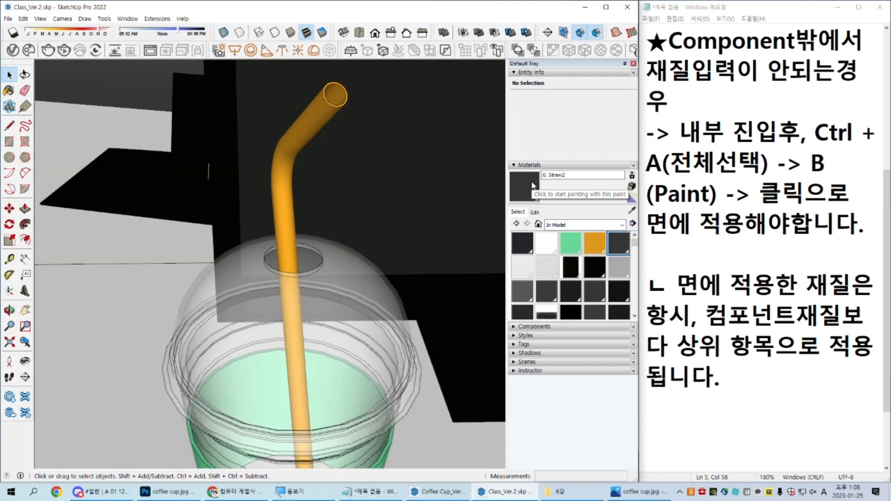
Step: Open the copied cup component and paint the straw component inside it with the 0. Straw2 material
click(287, 229)
scroll(286, 229, up, 2)
key(b)
key(space)
scroll(286, 229, down, 2)
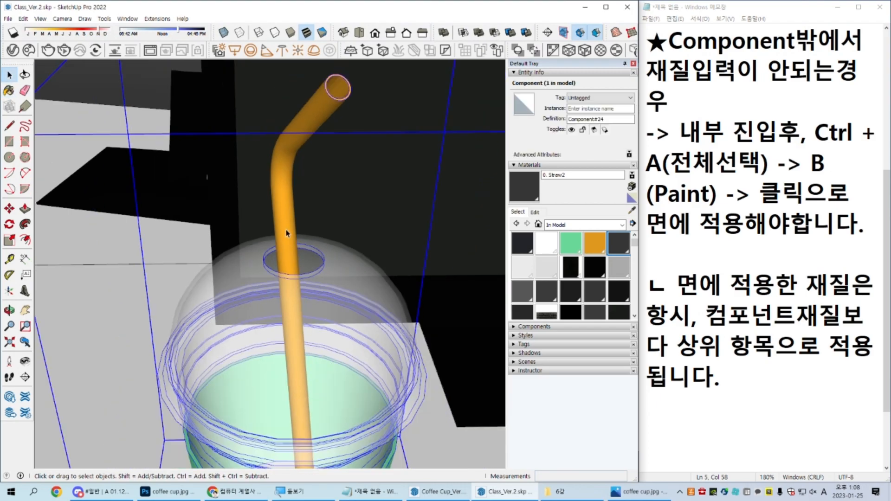
double_click(286, 228)
click(286, 226)
key(b)
click(286, 223)
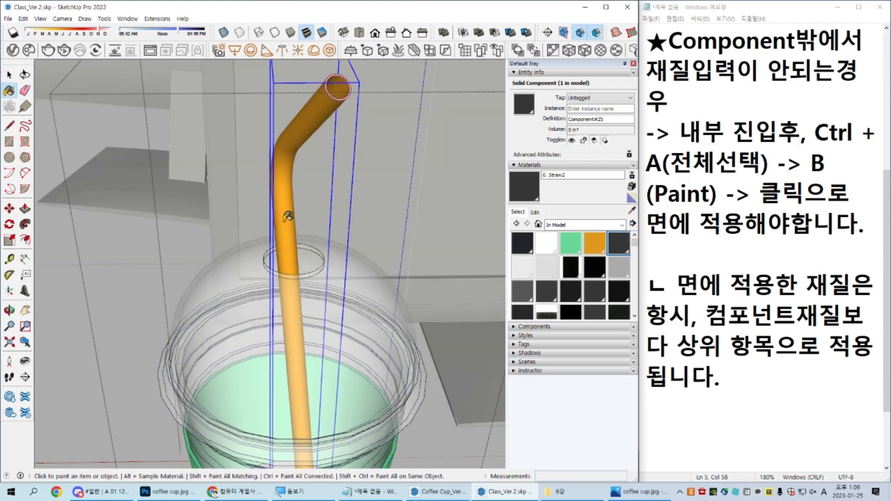
scroll(287, 216, down, 2)
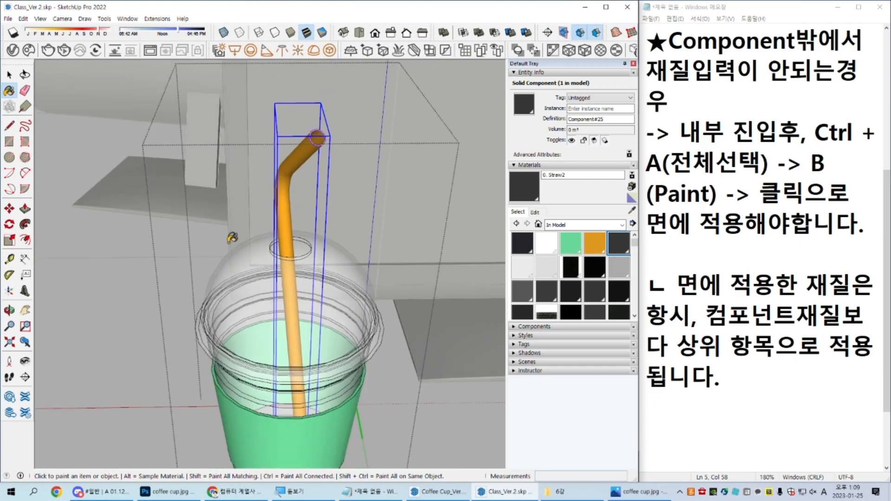
key(space)
Step: Open the straw component, paint all of its faces with the 0. Straw2 material and close it
scroll(273, 188, up, 3)
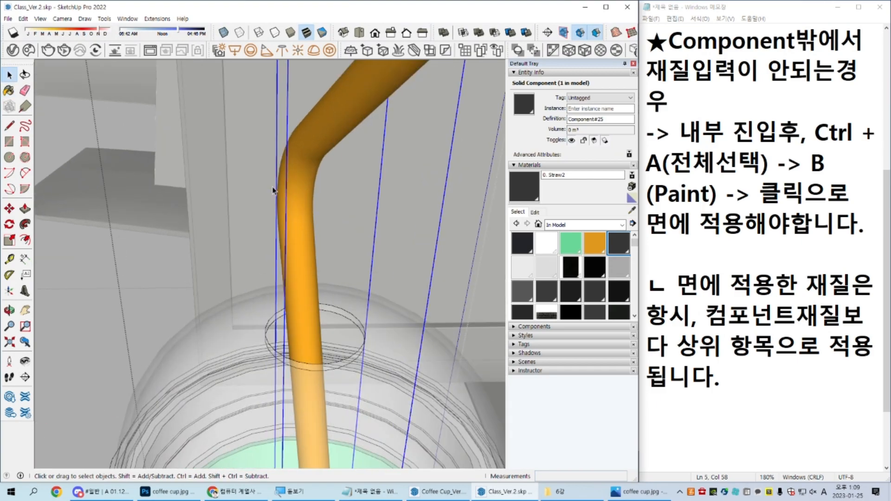
double_click(301, 210)
scroll(301, 208, down, 2)
click(388, 200)
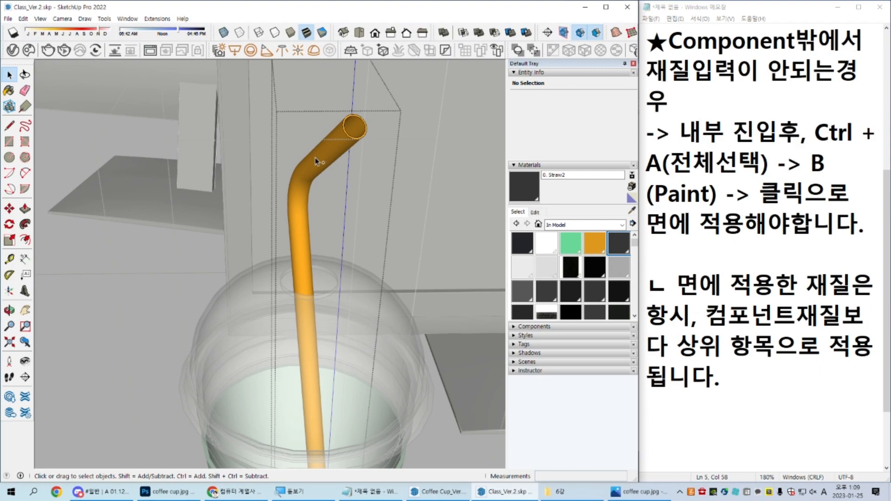
key(ctrl+a)
key(b)
click(302, 204)
key(space)
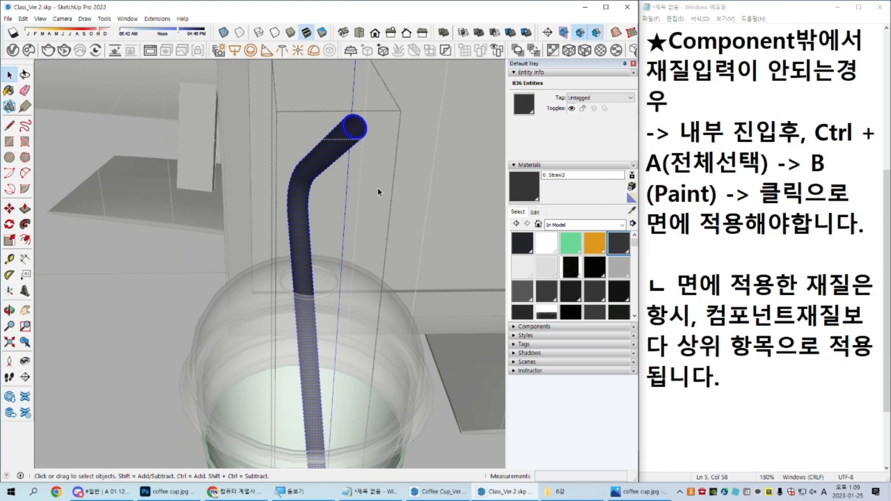
scroll(326, 299, down, 4)
shift+middle_drag(357, 340, 361, 274)
scroll(320, 354, up, 4)
key(Escape)
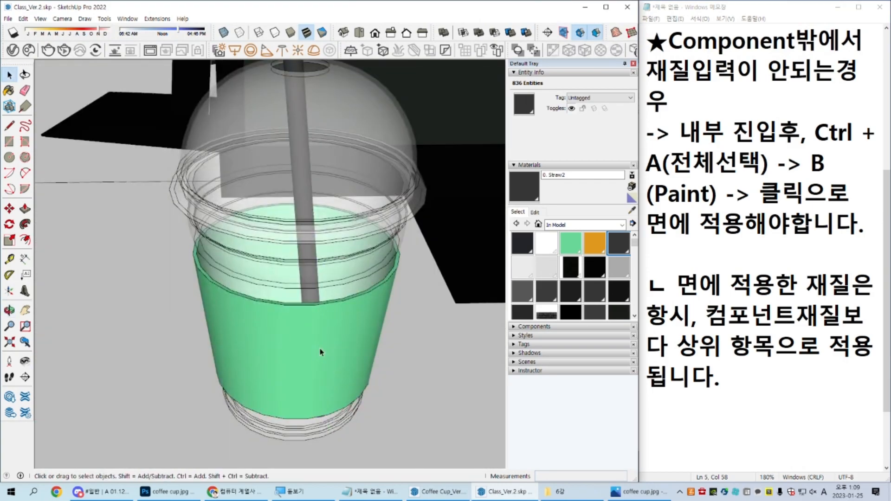
middle_drag(320, 353, 334, 364)
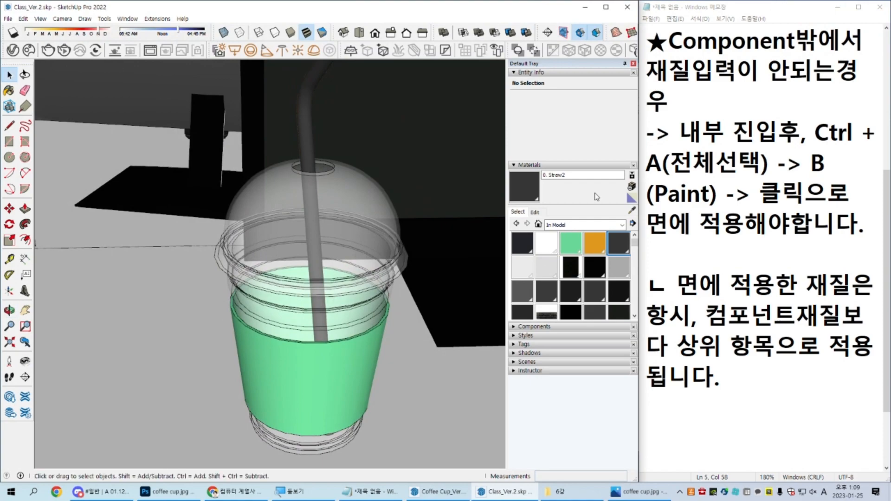
Step: Create a new material named 0. Holder2 with a slightly darkened salmon-pink colour
click(630, 197)
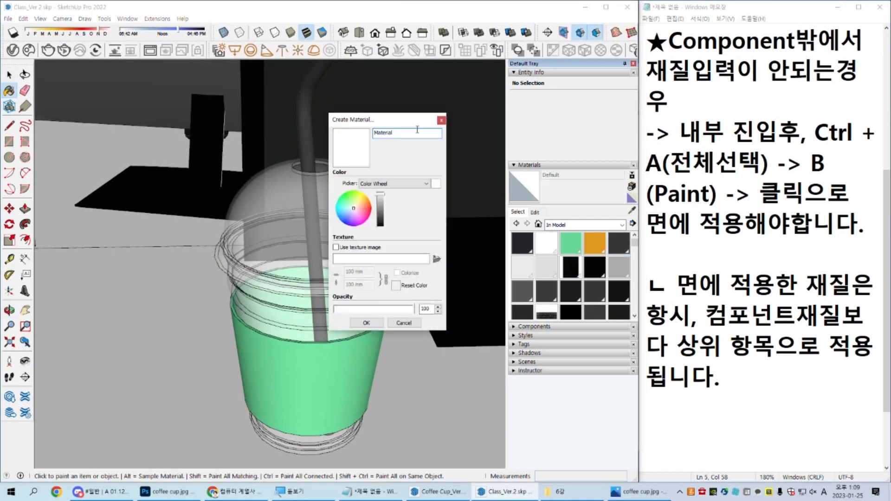
text(0. Holder)
click(358, 204)
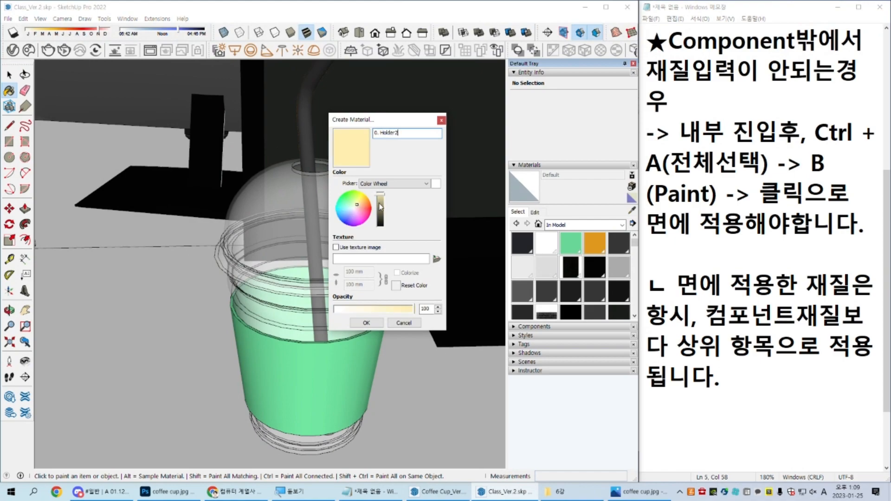
click(362, 202)
click(361, 205)
drag(362, 206, 364, 212)
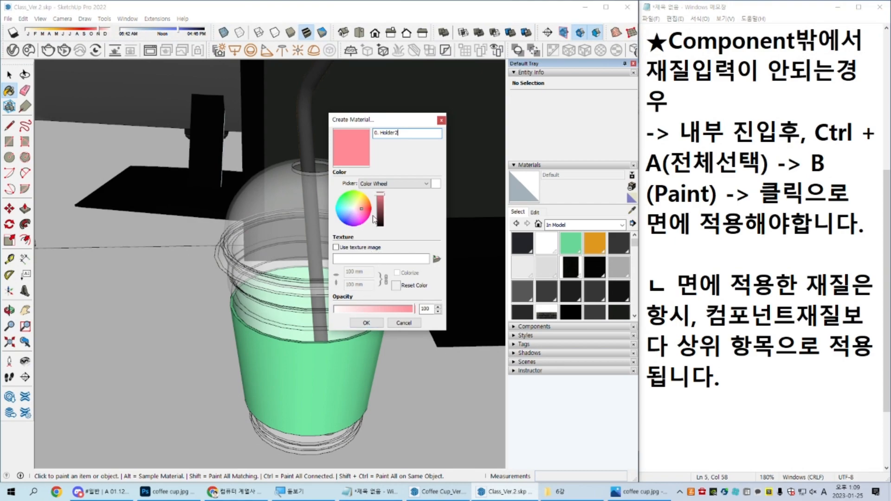
drag(380, 195, 361, 208)
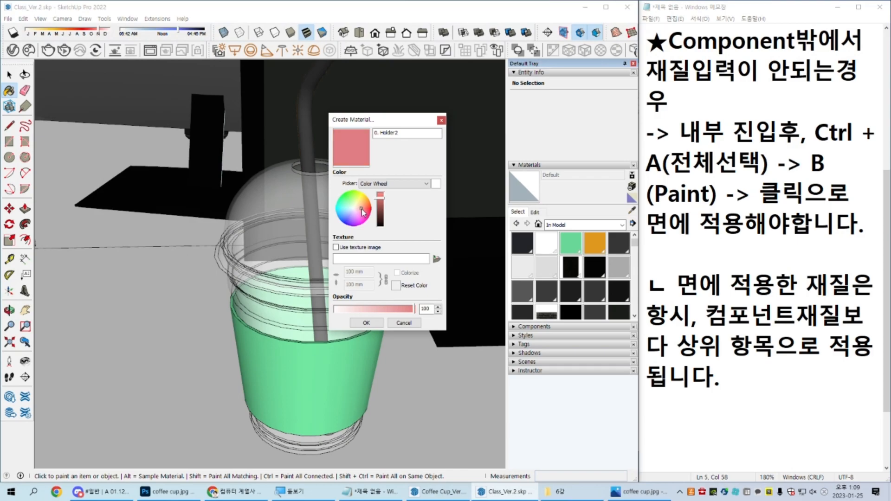
click(366, 323)
Step: Open the copied cup and paint its green holder component with the 0. Holder2 material
mouse_move(329, 385)
middle_down()
mouse_move(99, 285)
mouse_move(140, 287)
middle_up()
key(space)
double_click(241, 296)
click(269, 298)
key(b)
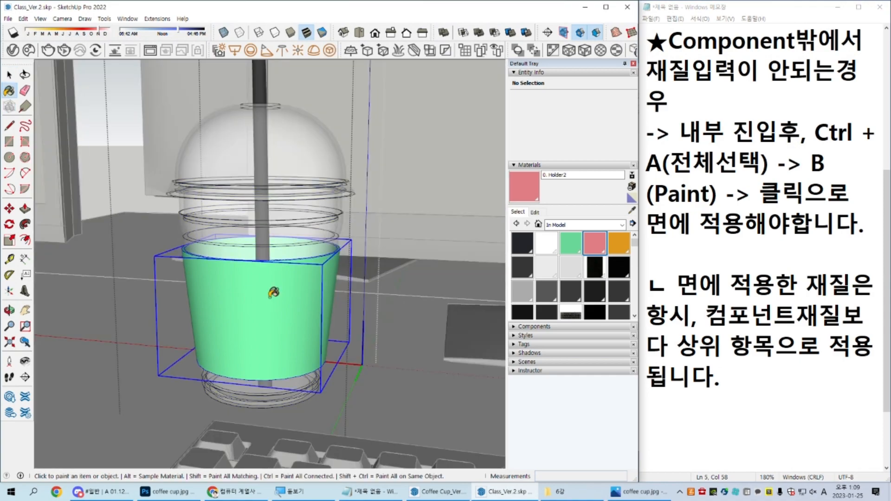
Step: Open the holder component, paint all of its faces with the 0. Holder2 material and leave component editing
key(space)
double_click(269, 250)
key(ctrl+a)
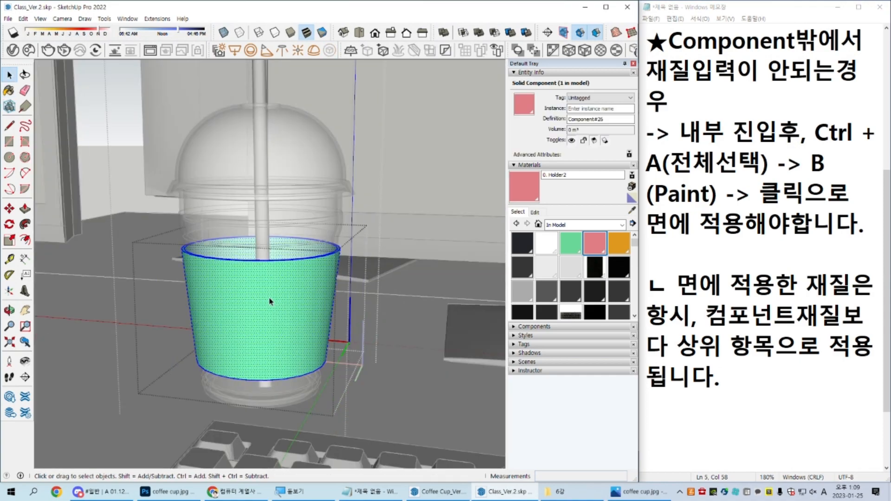
key(b)
click(274, 287)
key(space)
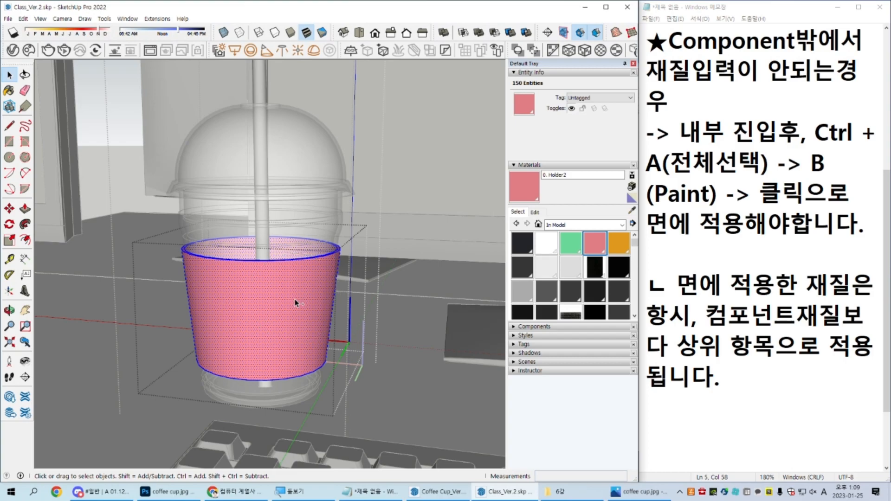
key(b)
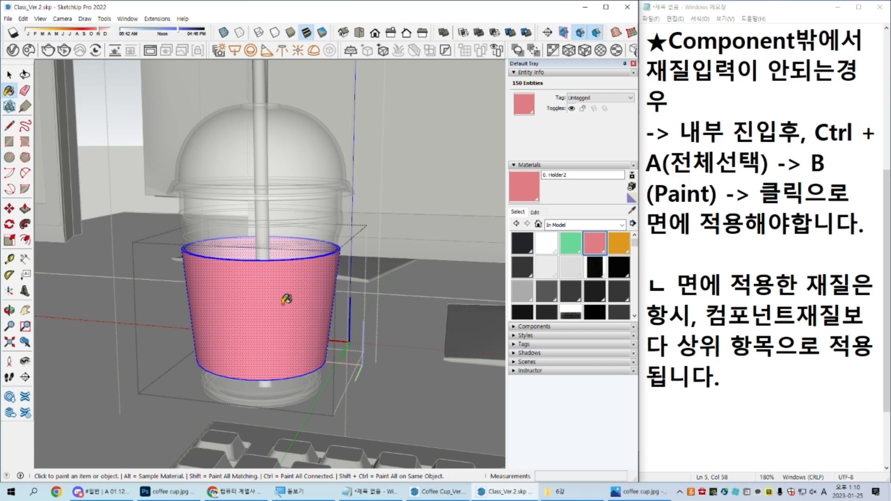
scroll(286, 299, down, 10)
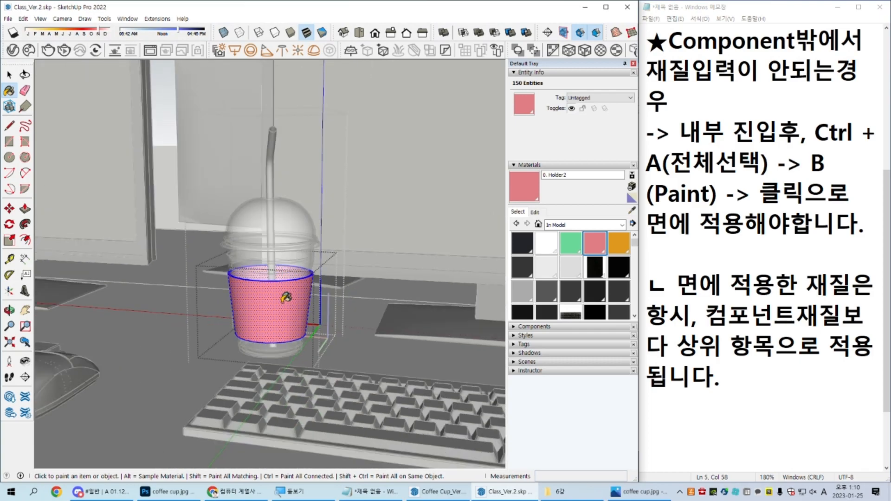
key(space)
click(335, 372)
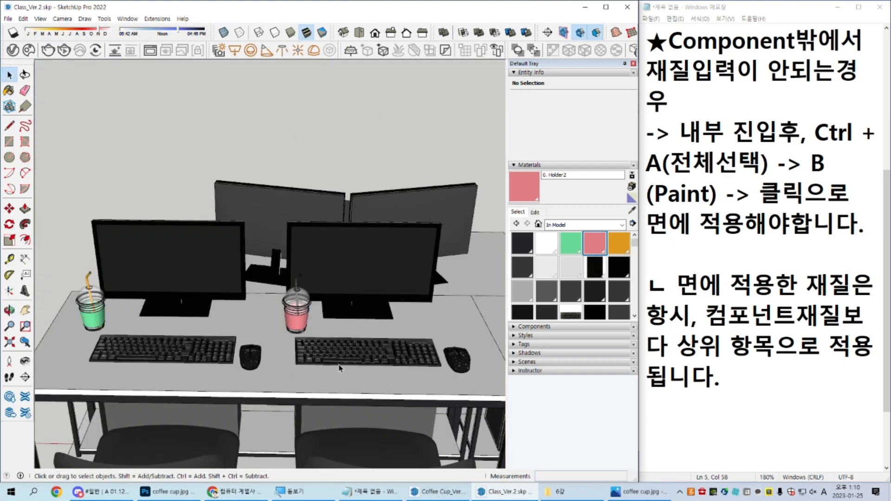
shift+middle_drag(339, 368, 339, 314)
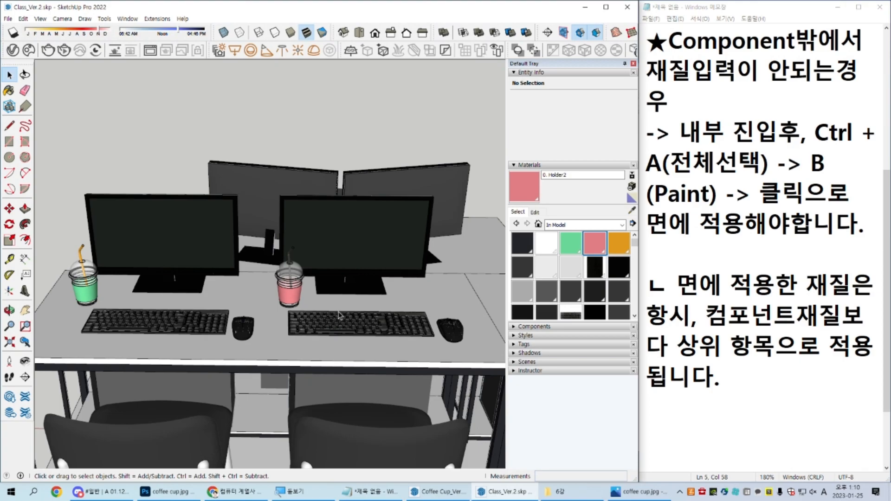
scroll(339, 314, down, 10)
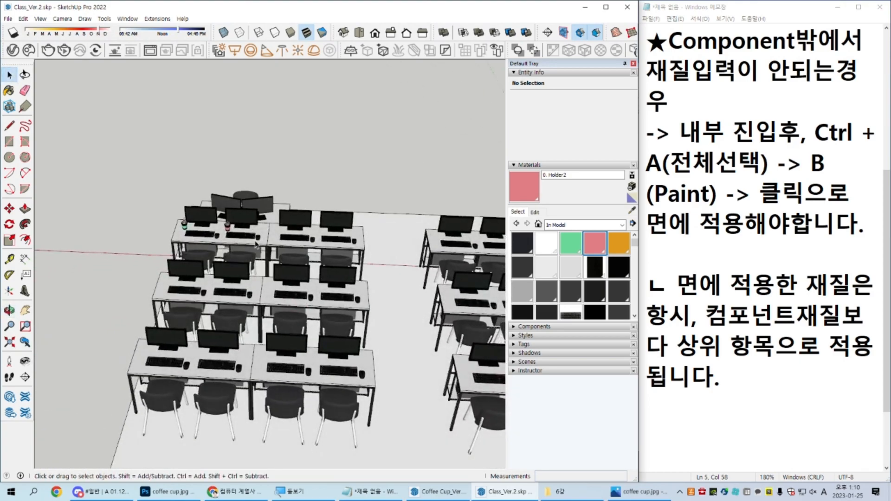
click(254, 240)
shift+middle_drag(277, 255, 242, 253)
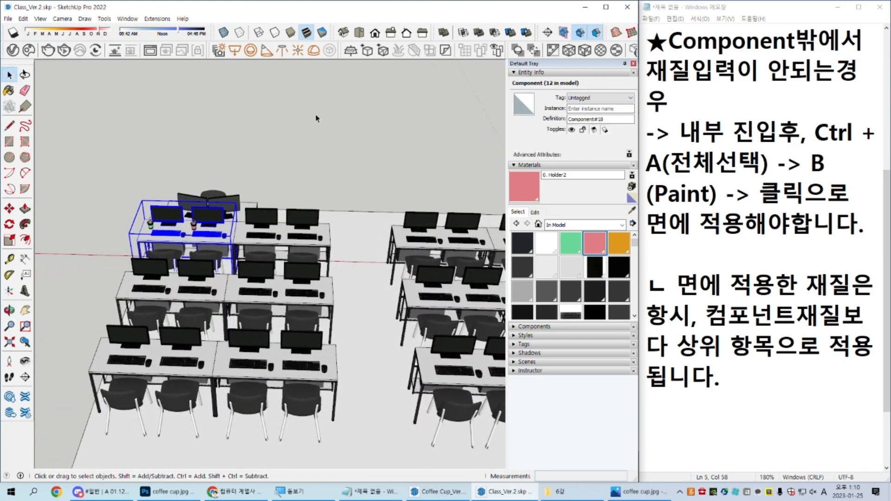
scroll(246, 227, up, 8)
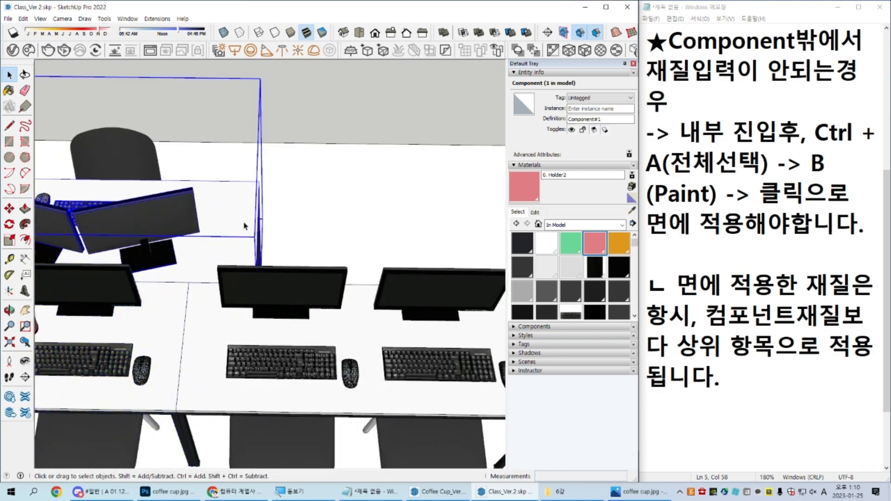
scroll(193, 221, down, 8)
scroll(192, 223, up, 1)
Step: Copy the green and pink cups together 1500 mm along the desk edge onto the adjacent desk
click(190, 222)
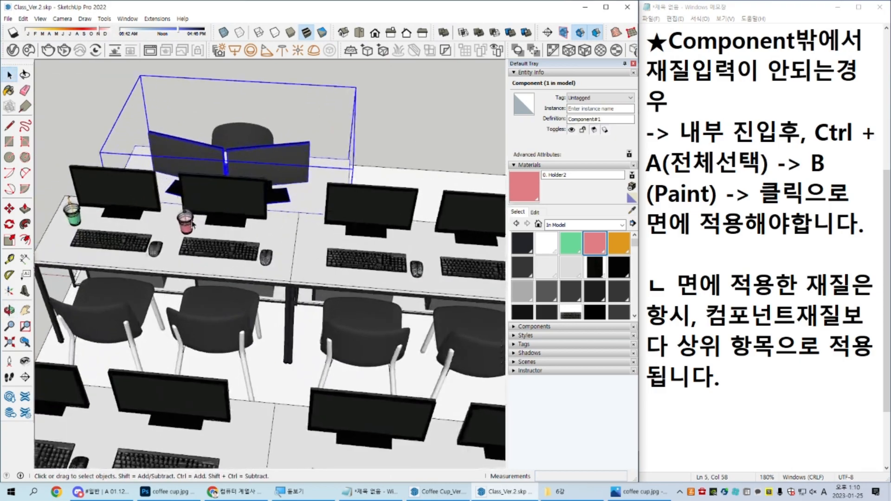
shift+click(75, 221)
middle_drag(78, 228, 94, 223)
key(m)
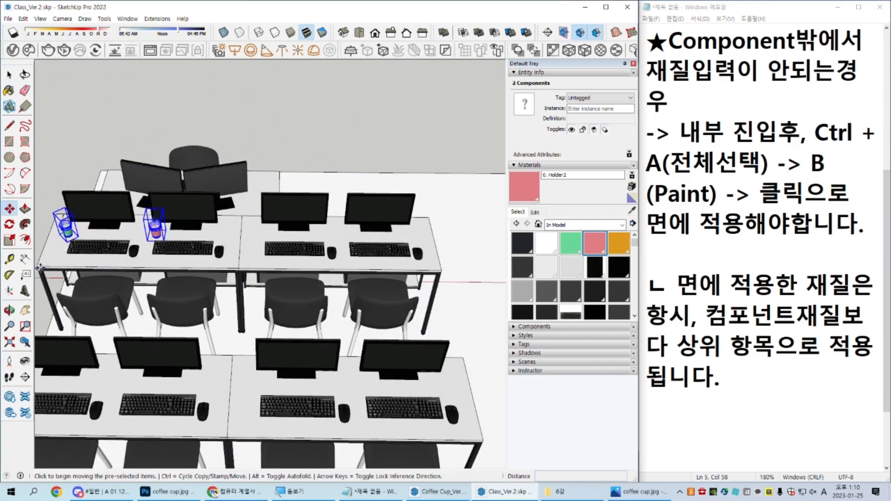
middle_drag(41, 269, 60, 260)
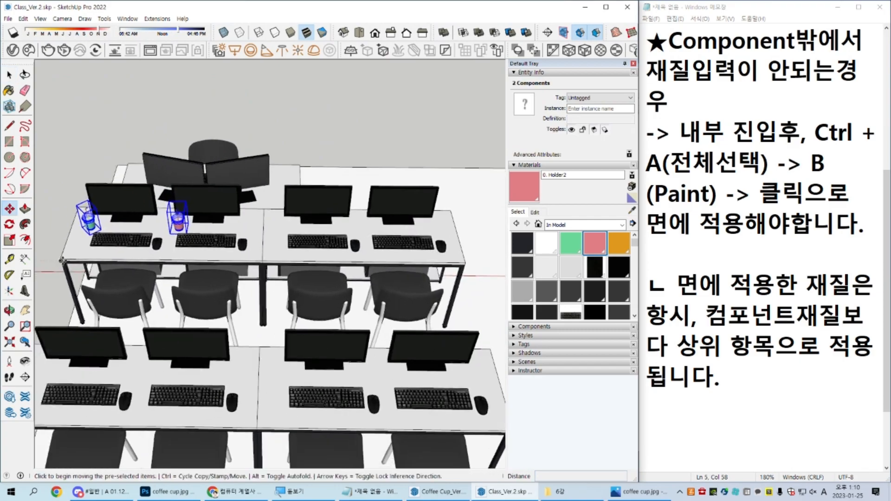
key(ctrl)
click(61, 261)
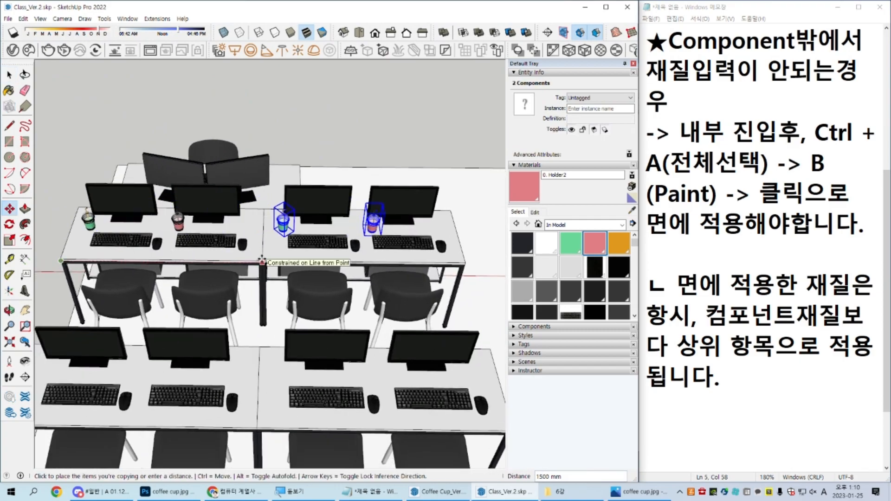
click(263, 261)
key(space)
Step: Copy the four cups of the first desk row 1400 mm back onto the second row
scroll(263, 261, down, 2)
middle_drag(263, 263, 267, 303)
drag(123, 220, 379, 246)
key(m)
click(386, 216)
key(ctrl)
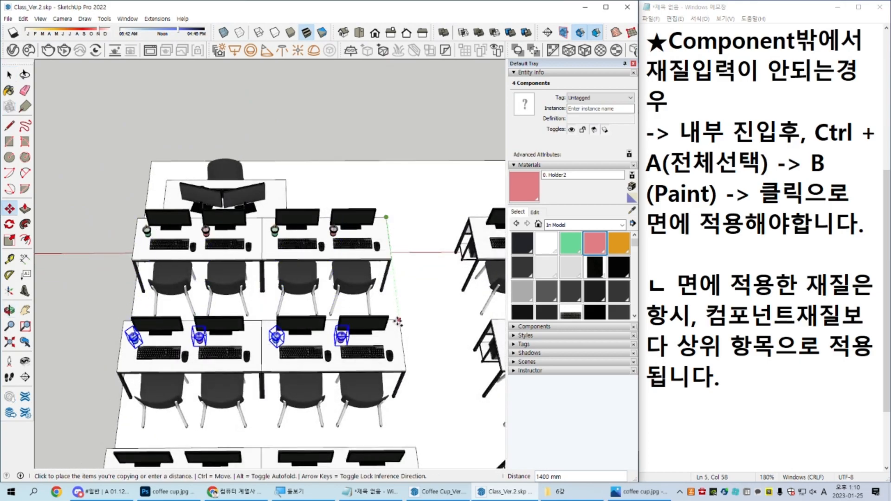
click(400, 320)
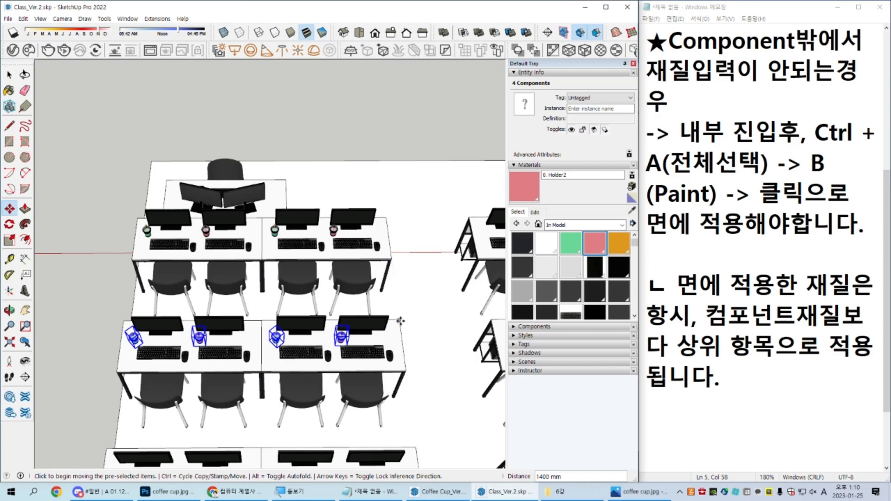
Step: Undo both cup copies and return to the Select tool
key(ctrl+z)
key(ctrl+z)
key(space)
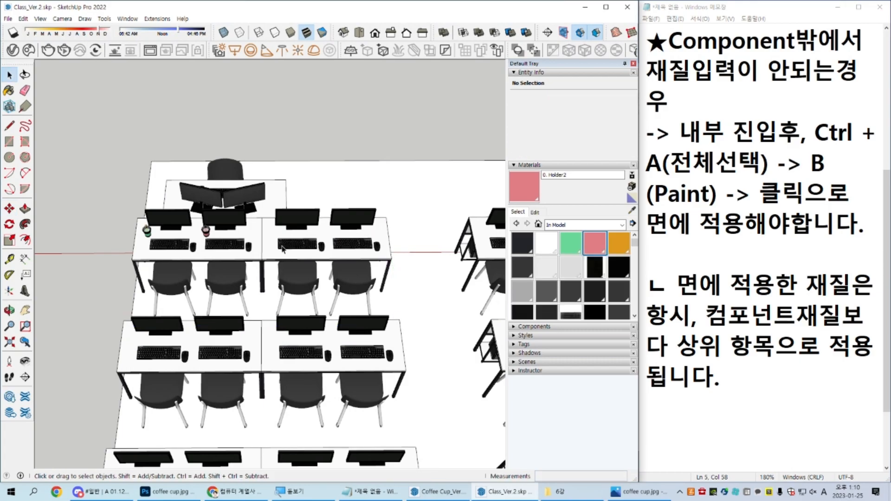
Step: Start saving the model under a new name, choosing the 8강 folder and the file name Class_Ver.3.skp
scroll(282, 246, up, 6)
key(ctrl+shift+s)
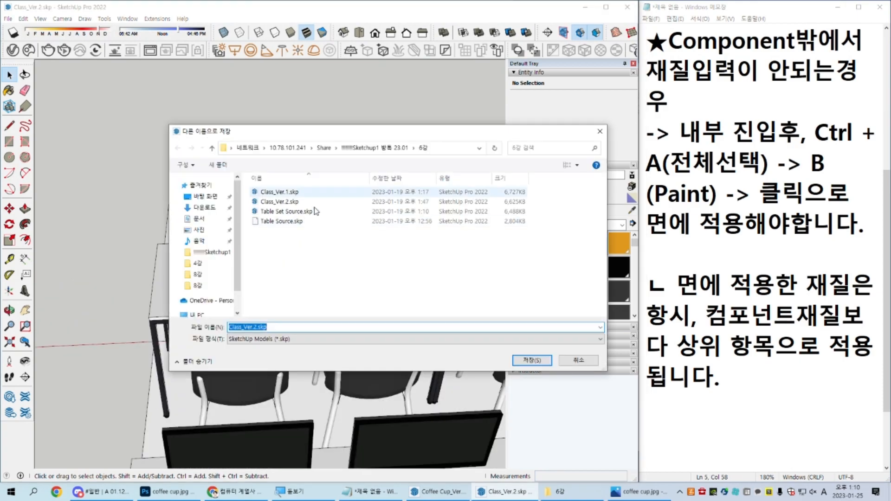
click(371, 149)
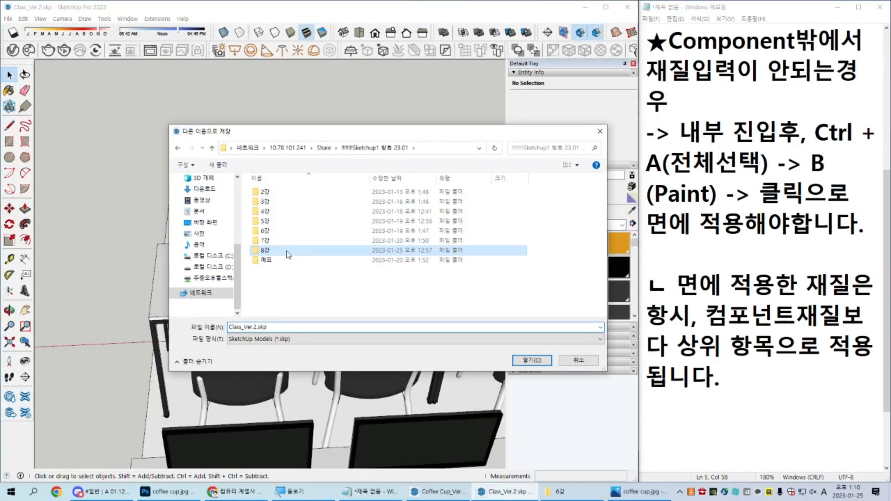
double_click(288, 255)
click(256, 328)
click(257, 328)
key(BackSpace)
text(3)
Step: Choose another SketchUp file format for the new file and finish saving it
key(Tab)
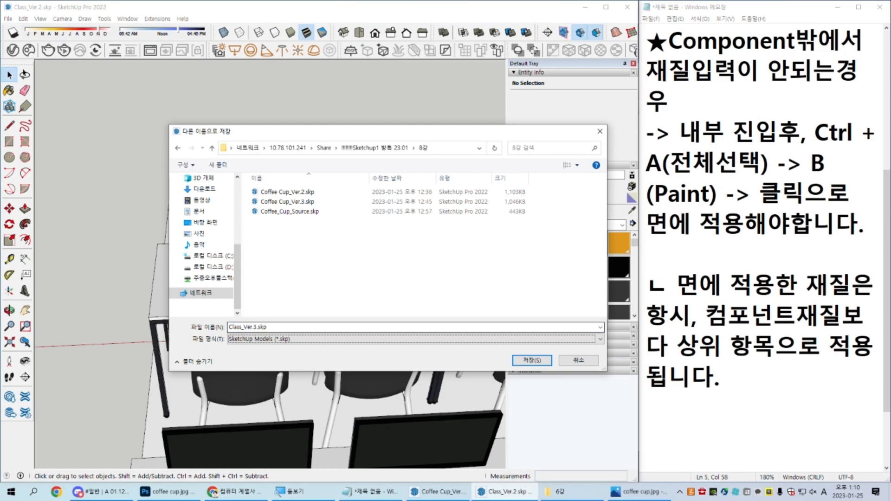
key(Down)
key(Down)
key(Down)
key(Down)
key(Return)
key(Return)
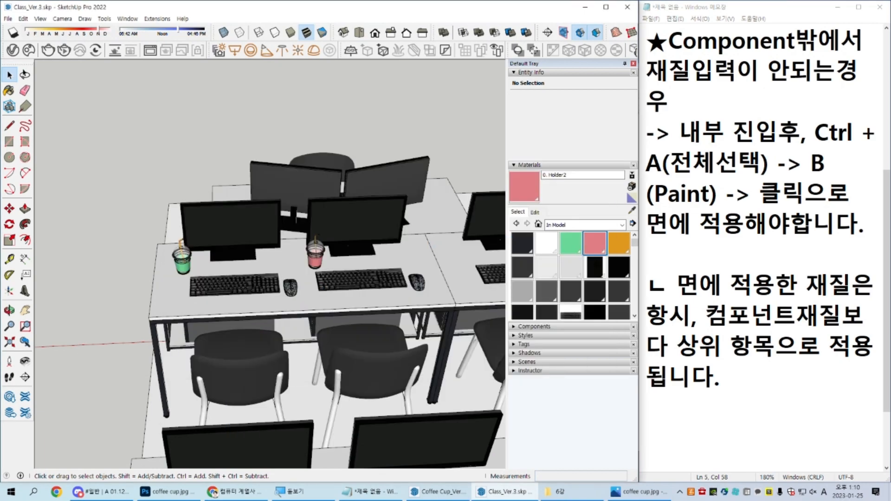
Step: Find Class_Ver.3.skp in the 8강 folder in File Explorer, check its preview and move the window off the model
click(557, 491)
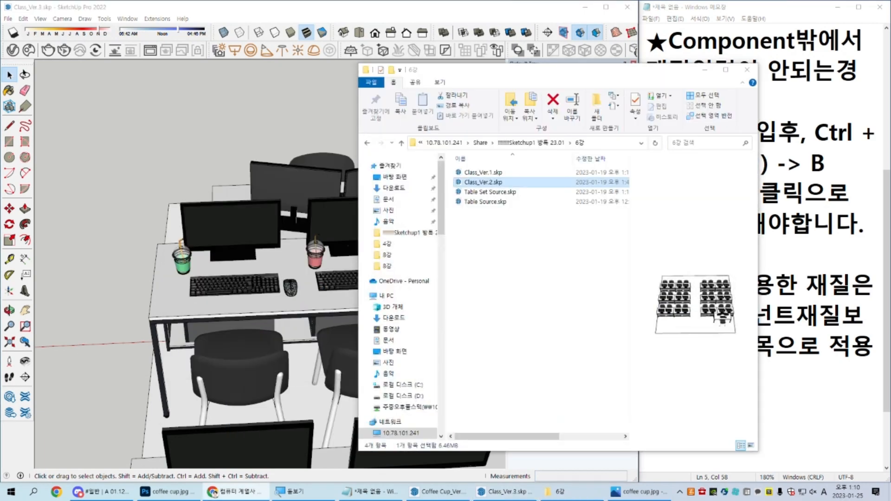
click(582, 296)
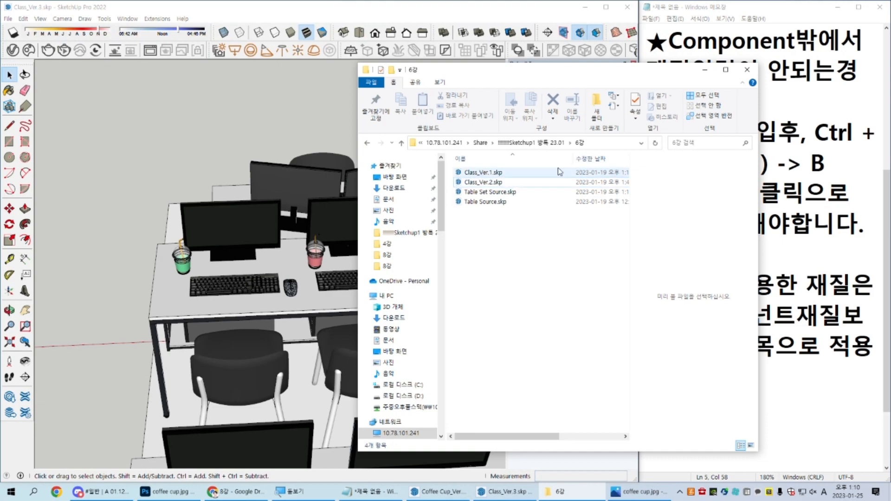
click(531, 142)
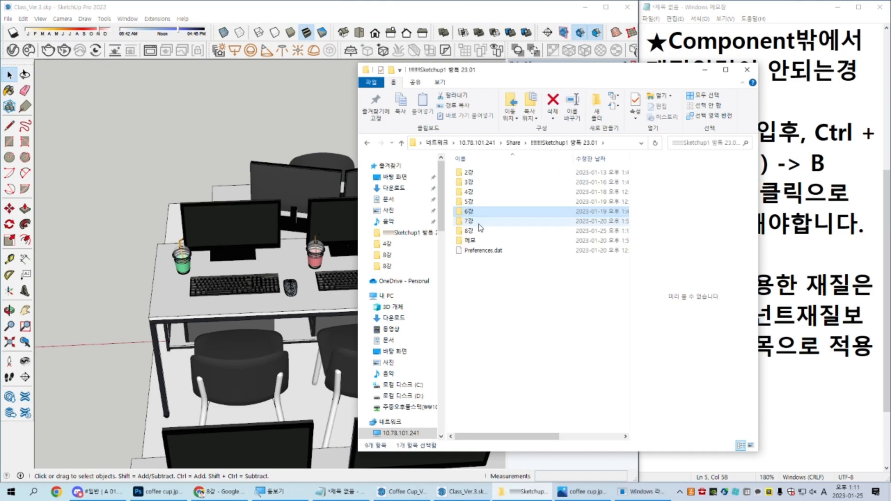
key(Escape)
double_click(471, 233)
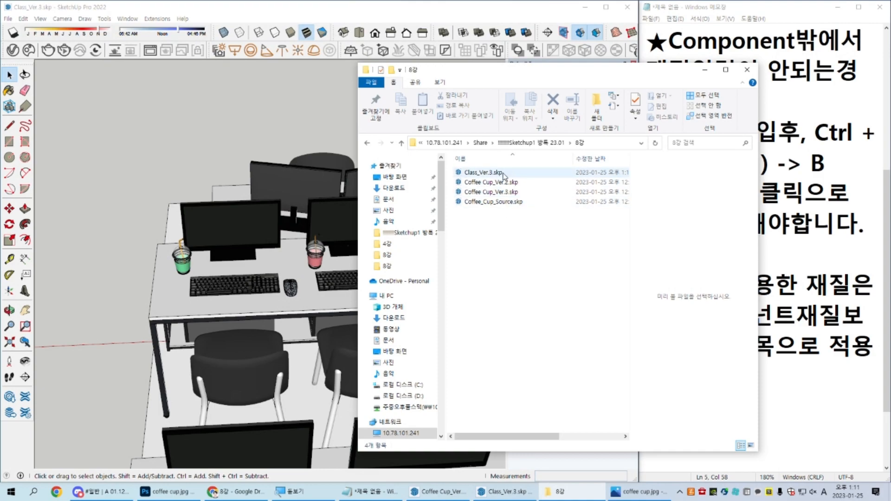
click(506, 173)
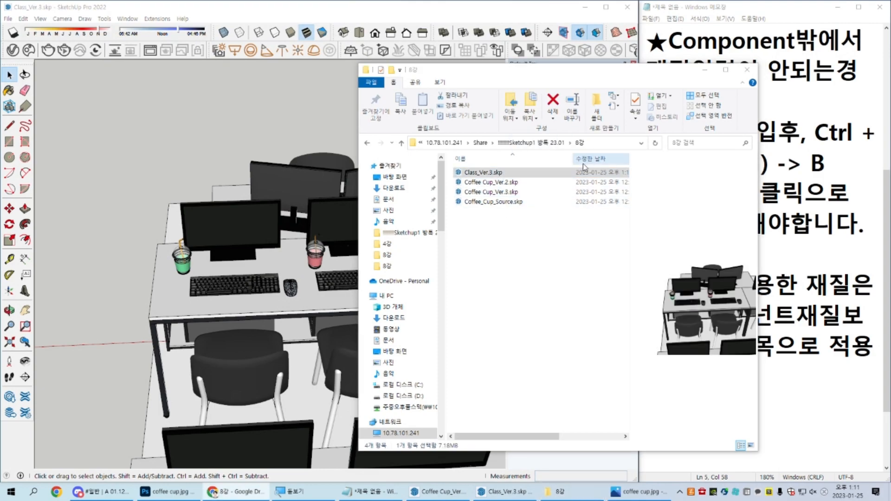
drag(567, 73, 890, 74)
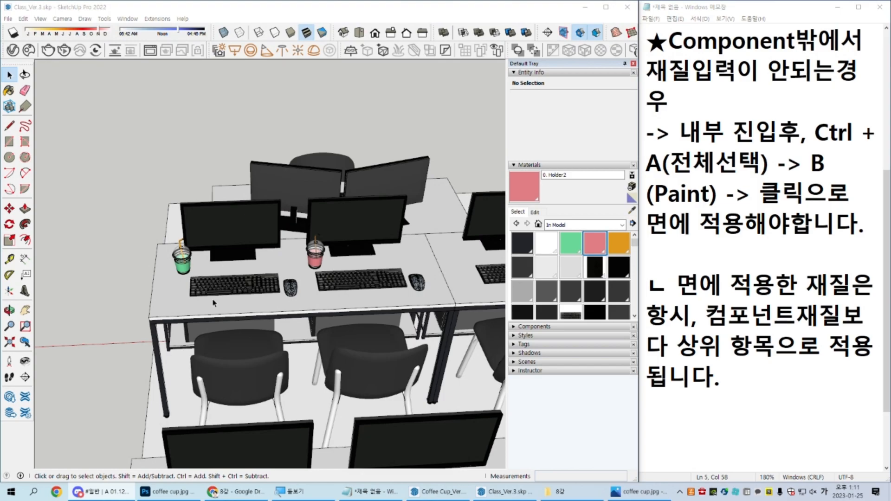
Step: Open the front student desk component and draw a small rectangle on its tabletop beside the keyboard
double_click(246, 283)
scroll(195, 277, up, 5)
scroll(207, 193, down, 5)
mouse_move(201, 327)
middle_down()
mouse_move(207, 194)
mouse_move(414, 241)
mouse_move(276, 253)
mouse_move(218, 297)
middle_up()
key(r)
click(188, 318)
click(207, 306)
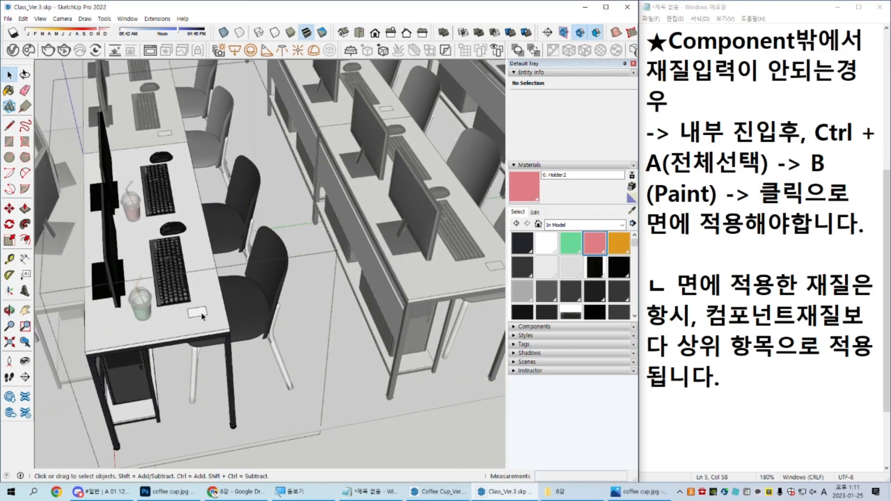
Step: Try to extrude the small tabletop rectangle upward with Push/Pull inside the desk component
key(space)
middle_drag(207, 230, 205, 278)
scroll(201, 297, down, 3)
key(p)
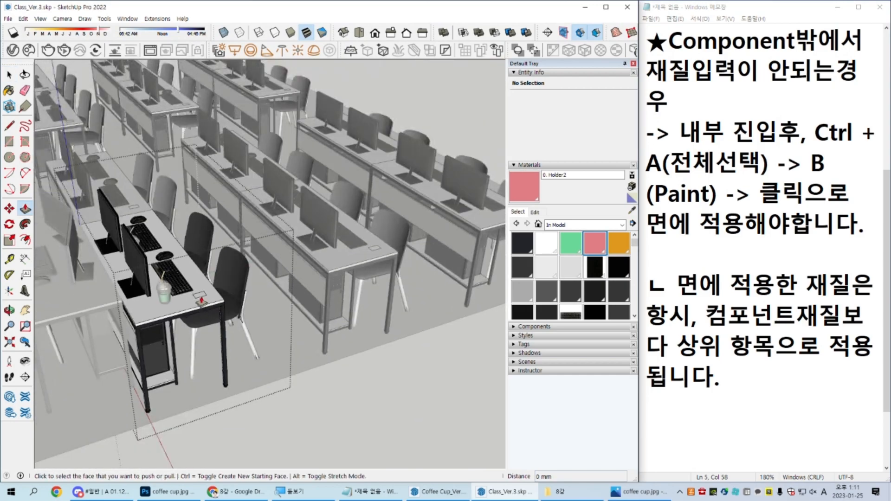
click(201, 297)
click(203, 197)
middle_drag(203, 196, 201, 229)
Step: Dismiss the Windows licence notice, select the green and pink takeout cups on the front desk and cut them
scroll(201, 229, up, 10)
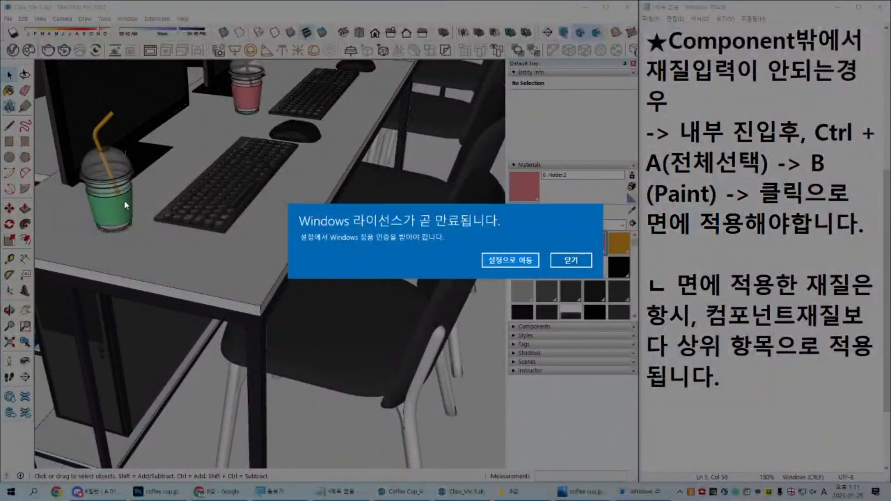
click(124, 200)
click(124, 200)
scroll(124, 200, down, 1)
middle_drag(124, 200, 240, 297)
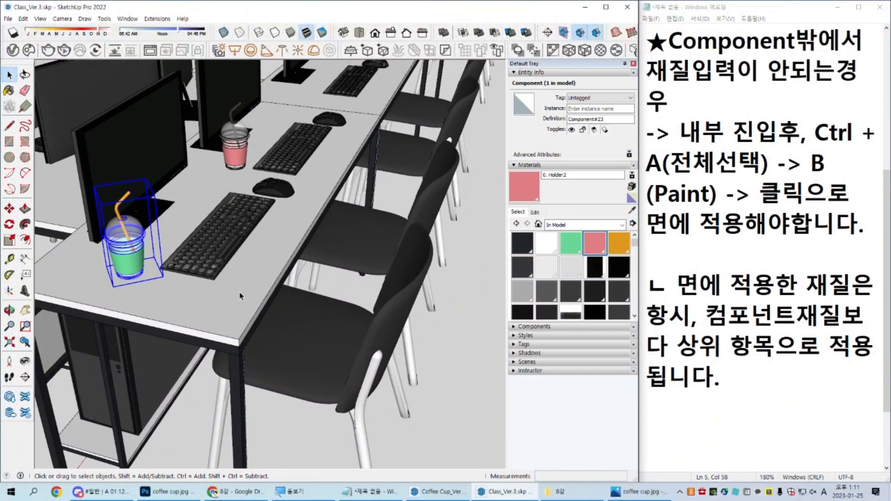
scroll(240, 298, down, 5)
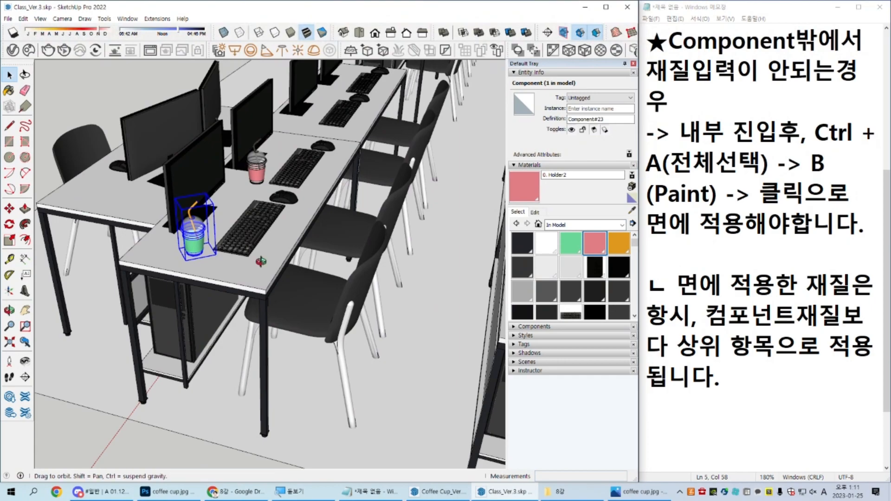
scroll(266, 268, up, 4)
shift+click(321, 145)
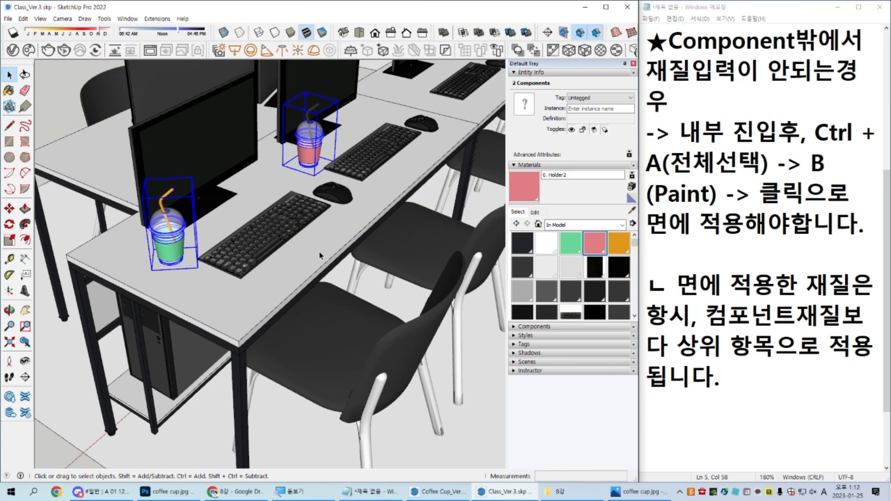
click(22, 19)
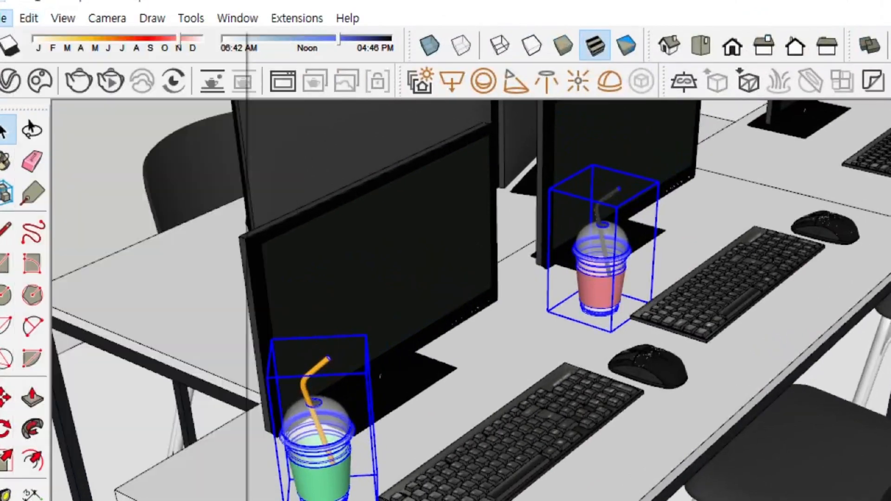
click(22, 18)
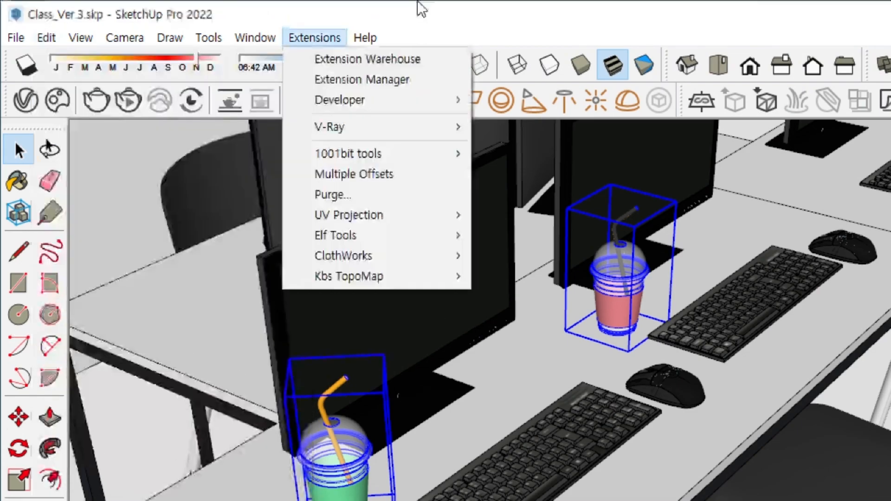
click(478, 16)
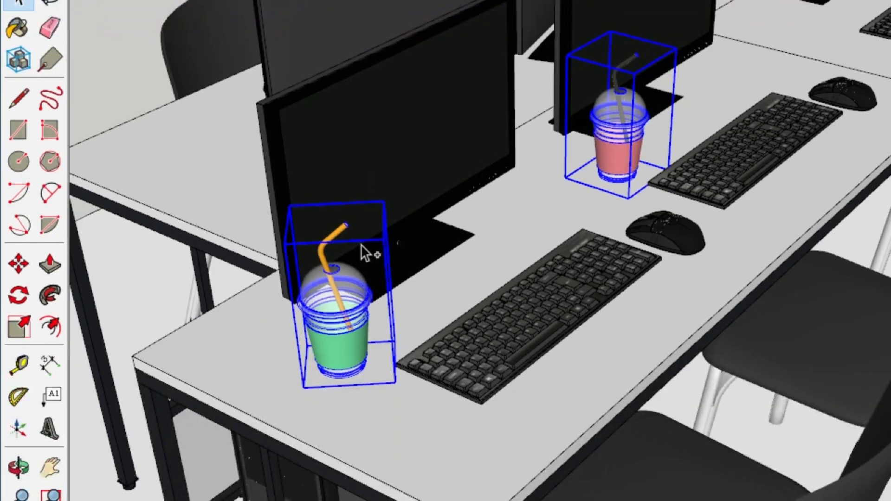
key(Delete)
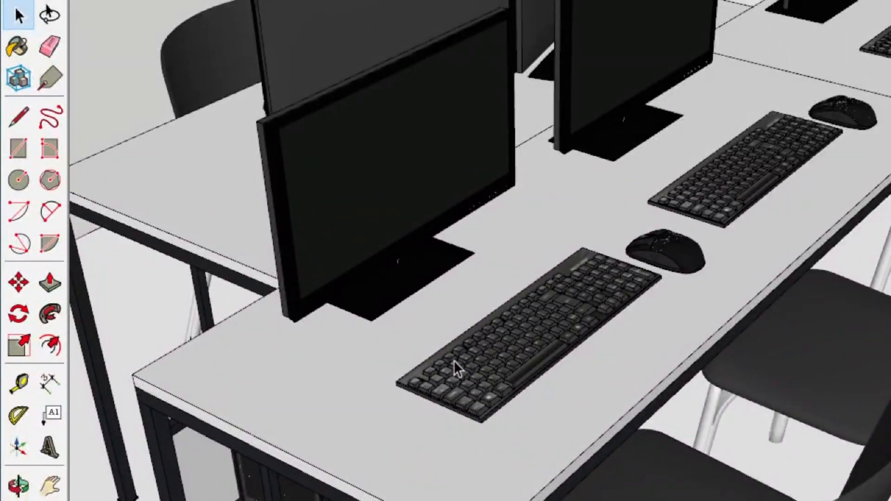
Step: Open the front student desk component and paste the two cut cups in place inside it
click(405, 483)
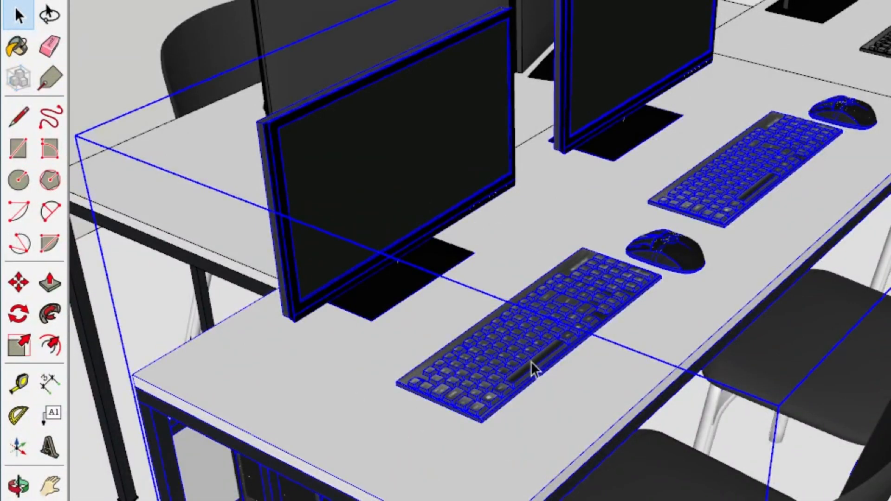
double_click(427, 316)
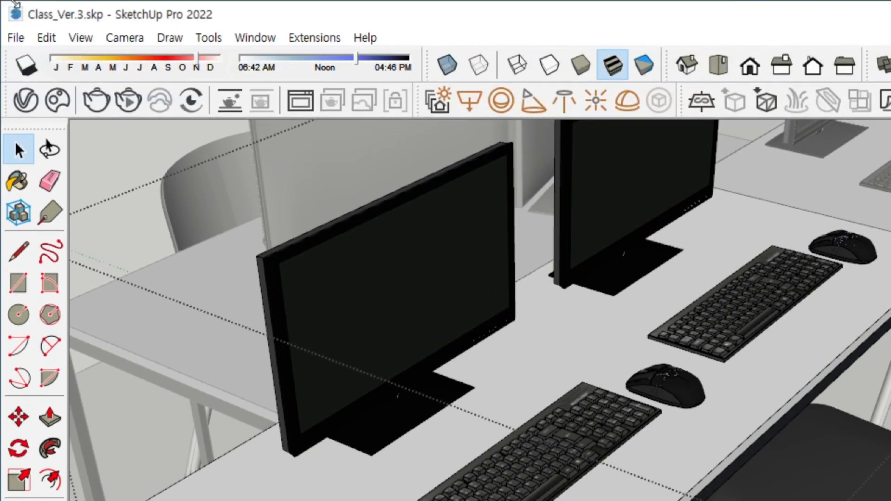
click(57, 38)
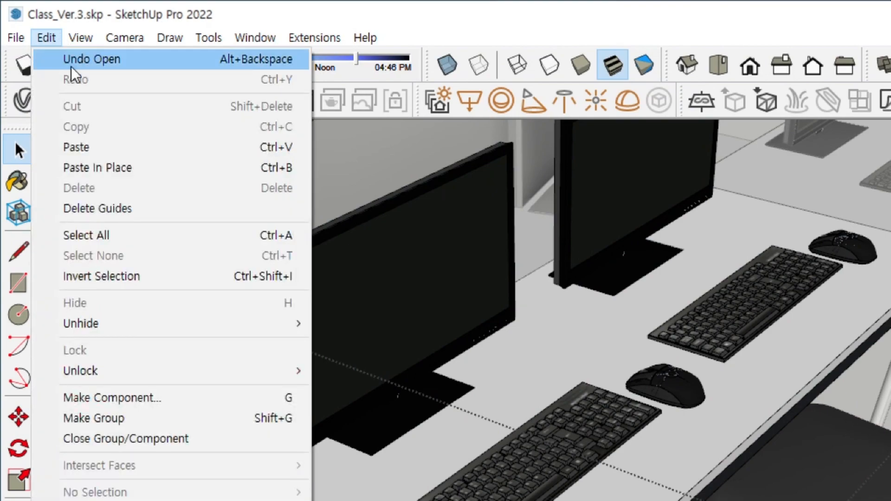
click(120, 165)
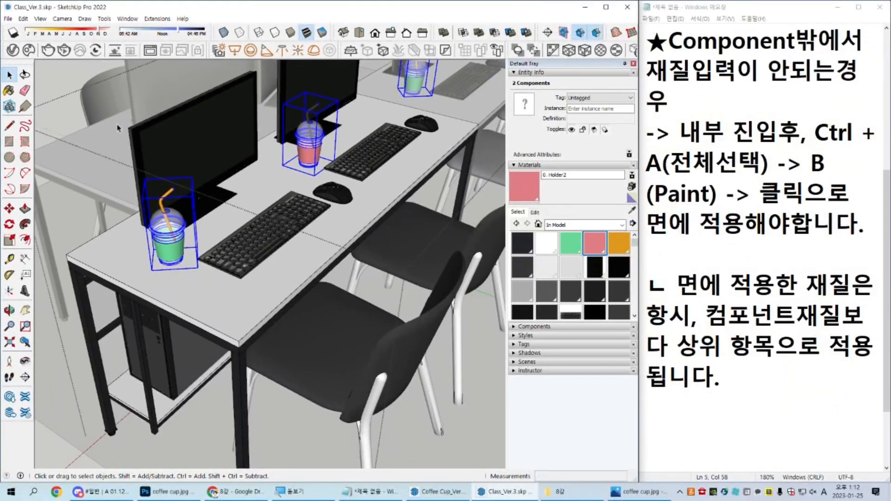
scroll(411, 410, down, 6)
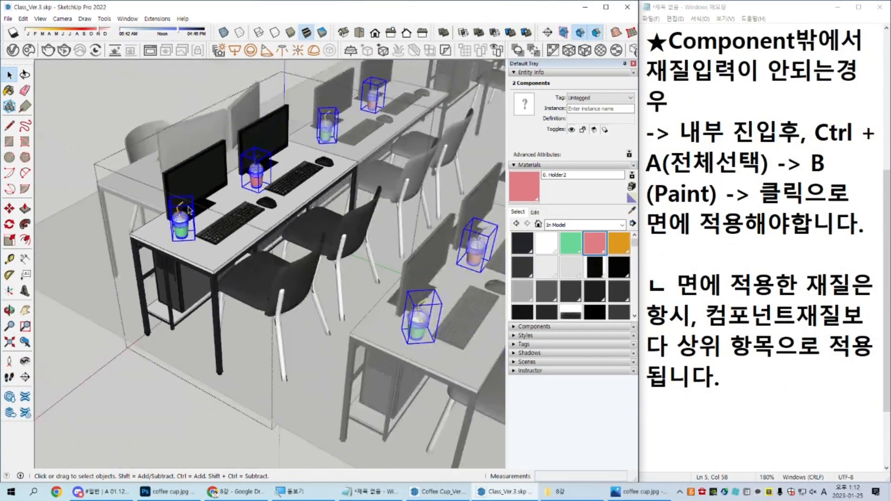
scroll(207, 208, down, 3)
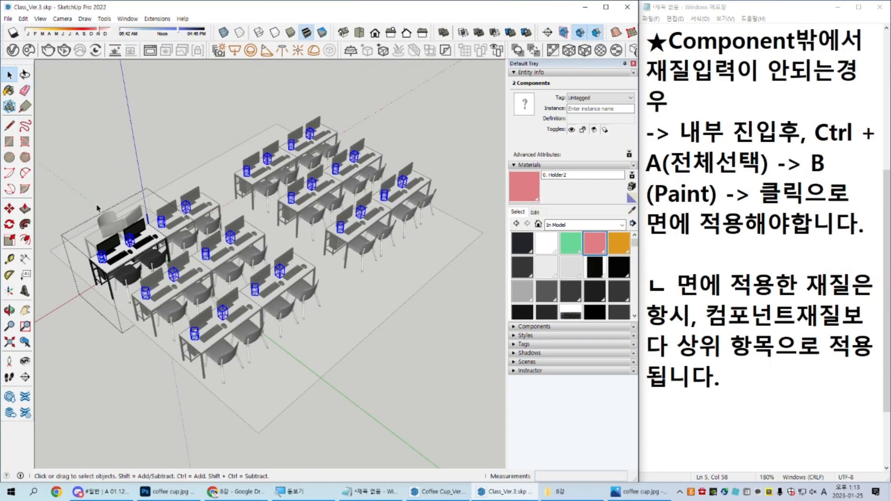
Step: Select the two cups inside the student desk component, copy them and open the teacher's desk component
scroll(84, 206, up, 5)
drag(81, 203, 235, 318)
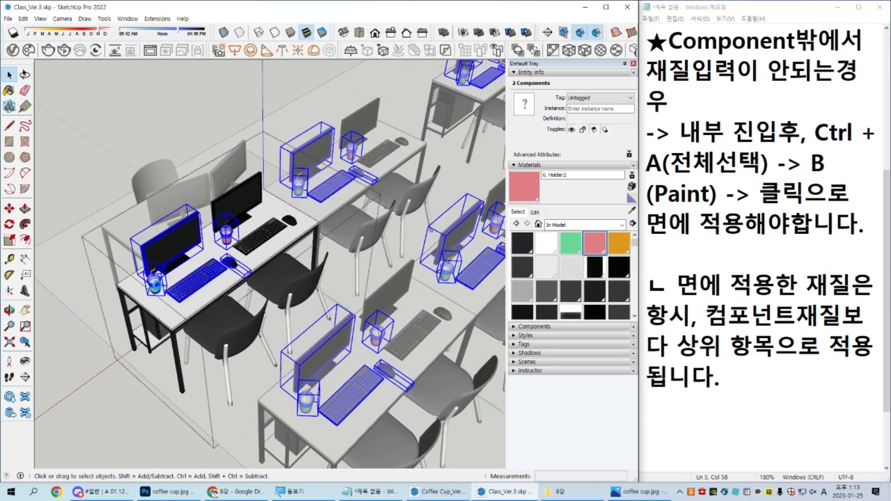
click(154, 284)
scroll(182, 264, up, 3)
scroll(182, 266, down, 8)
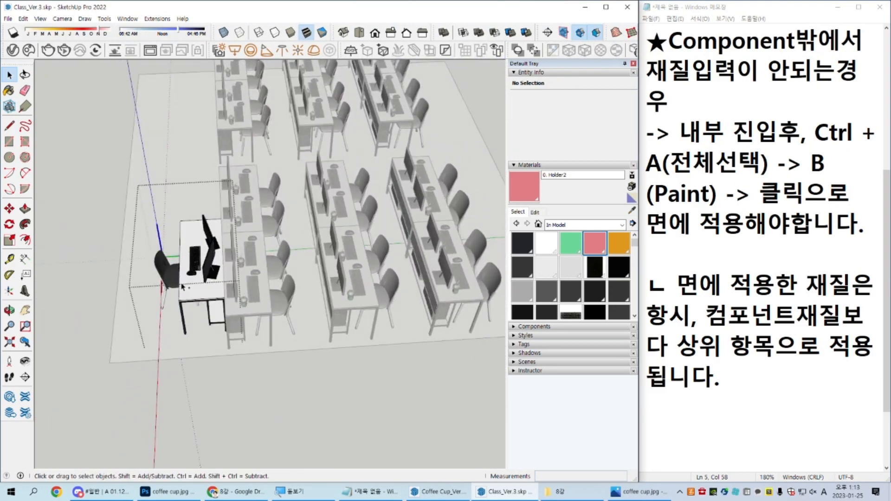
Step: Paste the two cups inside the teacher's desk component and move them about 800 mm onto its tabletop
scroll(140, 177, up, 4)
key(m)
click(480, 379)
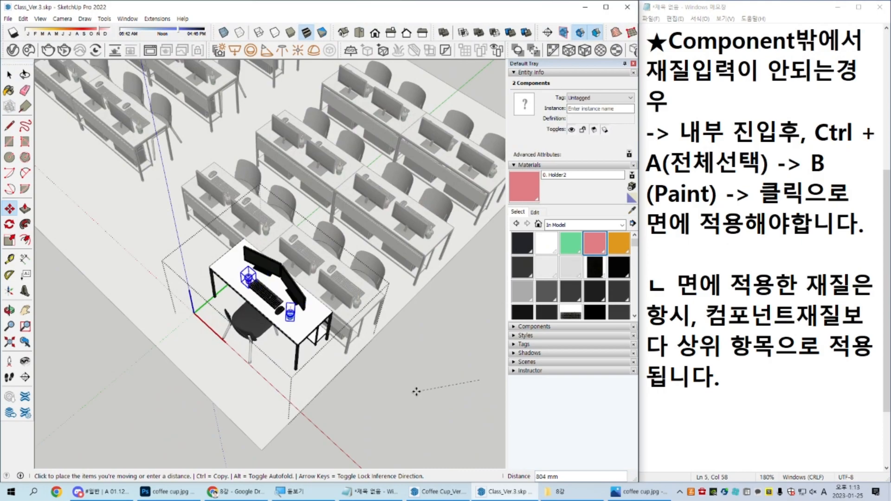
click(415, 392)
key(space)
Step: Copy the green cup to a spot behind the mouse and rotate the copy so its straw points another way
scroll(293, 329, up, 6)
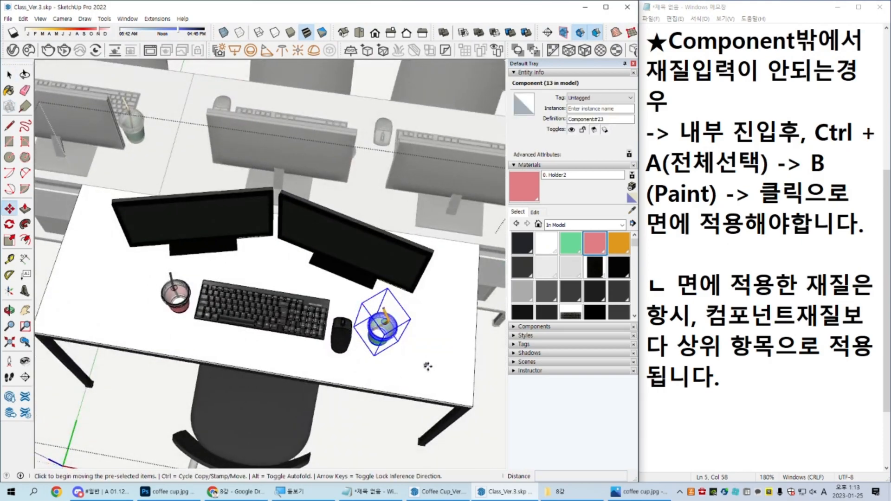
key(ctrl)
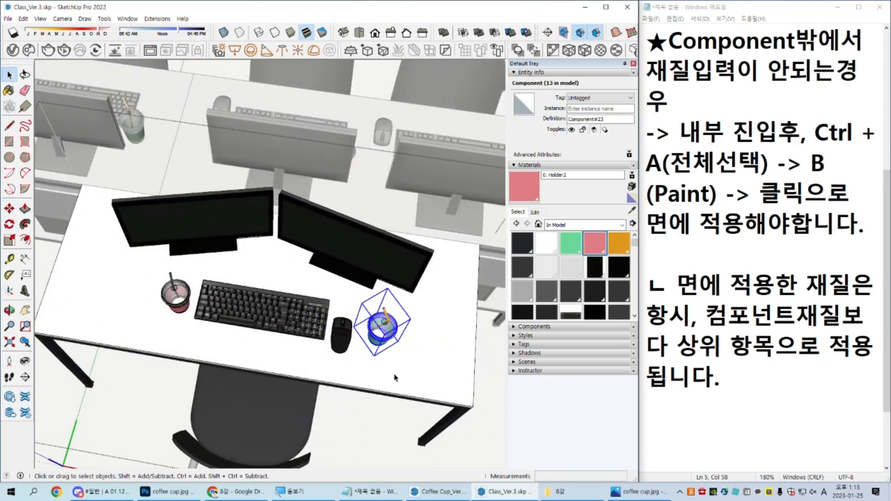
click(384, 351)
scroll(346, 292, up, 3)
key(q)
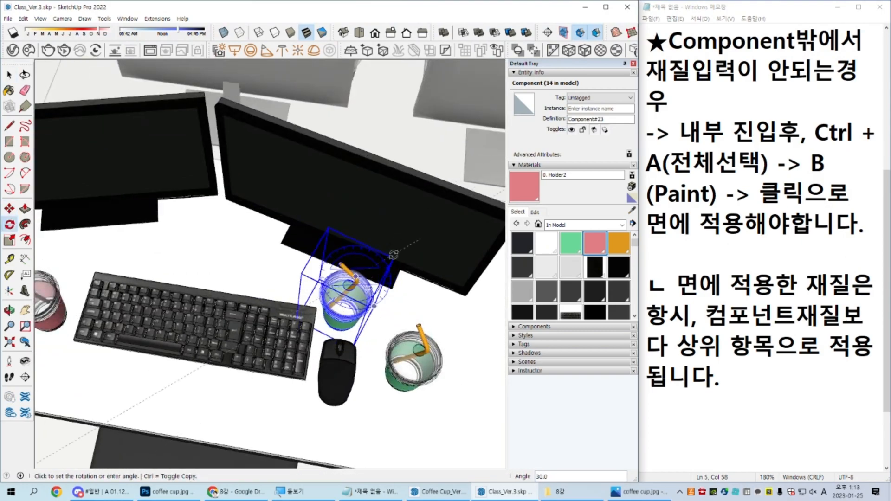
key(space)
middle_drag(369, 289, 375, 243)
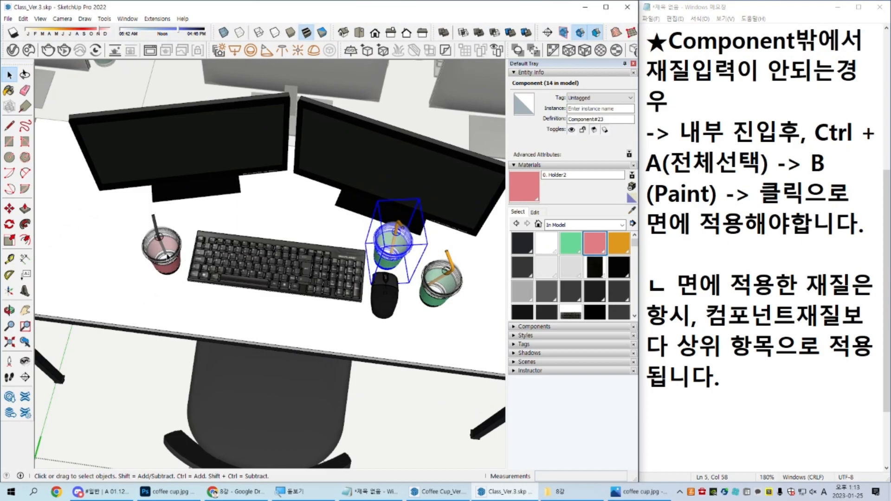
Step: Copy the pink cup about 135 mm back toward the monitor on the teacher's desk
click(169, 257)
shift+middle_drag(168, 257, 235, 299)
key(m)
key(ctrl)
click(145, 326)
click(173, 284)
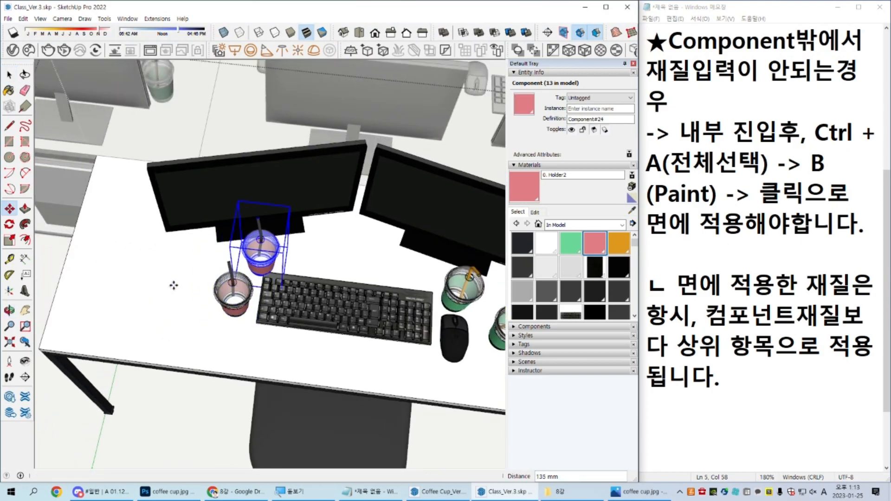
key(space)
Step: Move the copied pink cup about 613 mm across the desk to the green cups near the mouse
scroll(403, 273, down, 1)
shift+middle_drag(403, 273, 322, 271)
key(m)
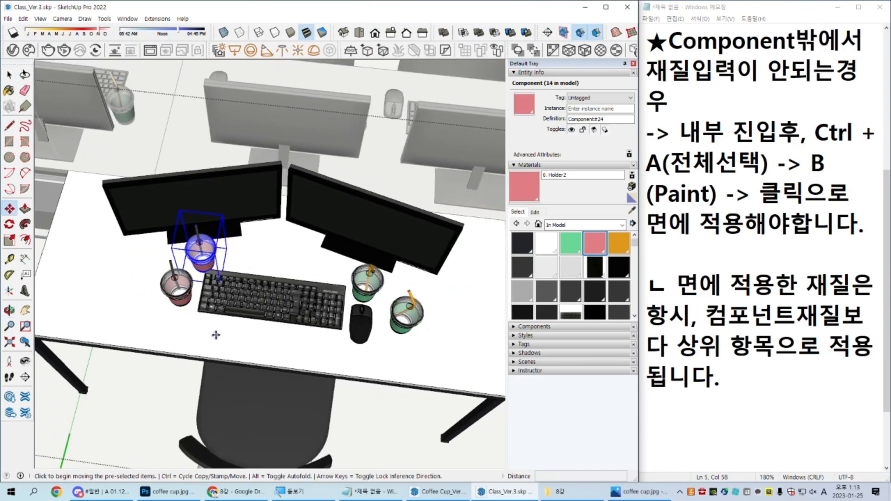
scroll(211, 330, down, 2)
scroll(202, 337, up, 1)
click(186, 352)
click(335, 357)
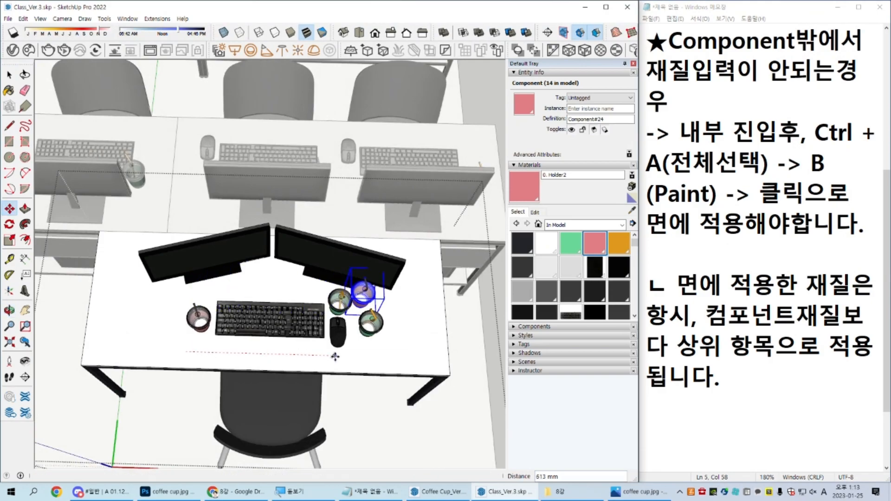
key(space)
Step: Move the copied green cup across the desk to just behind the pink cup at the other end of the keyboard
click(340, 300)
key(m)
click(393, 354)
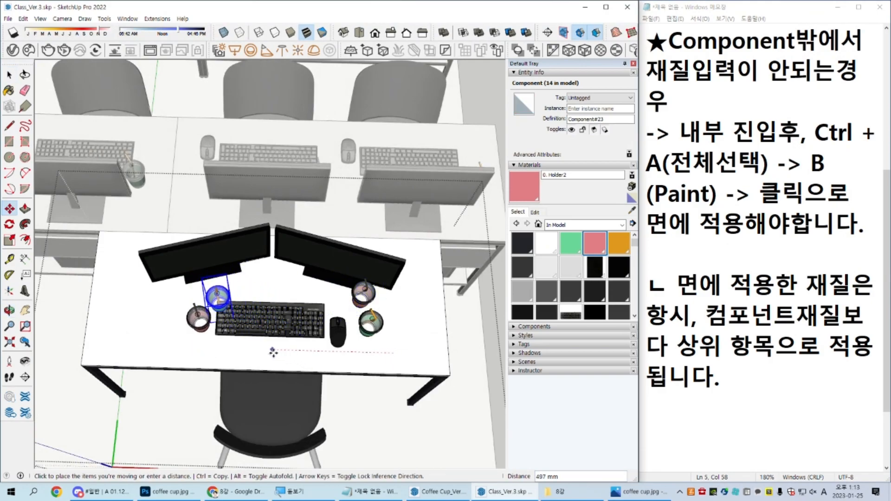
click(257, 350)
key(space)
Step: Shift the copied pink cup slightly sideways, into the space behind the mouse
click(361, 303)
key(m)
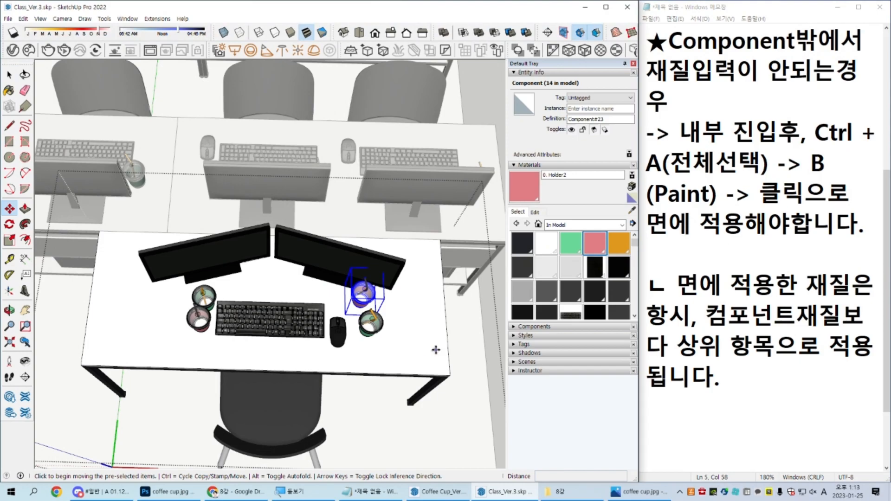
click(435, 350)
click(413, 352)
key(space)
Step: Adjust the copied green cup's position slightly behind the pink cup beside the keyboard
scroll(167, 316, up, 6)
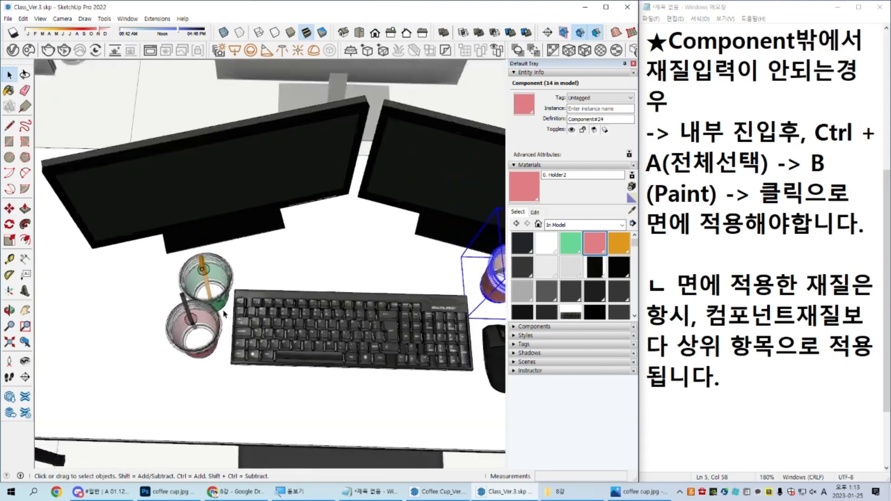
click(202, 278)
key(m)
click(62, 402)
click(88, 366)
key(space)
scroll(88, 366, down, 3)
middle_drag(92, 362, 243, 253)
scroll(249, 256, down, 1)
scroll(248, 256, down, 1)
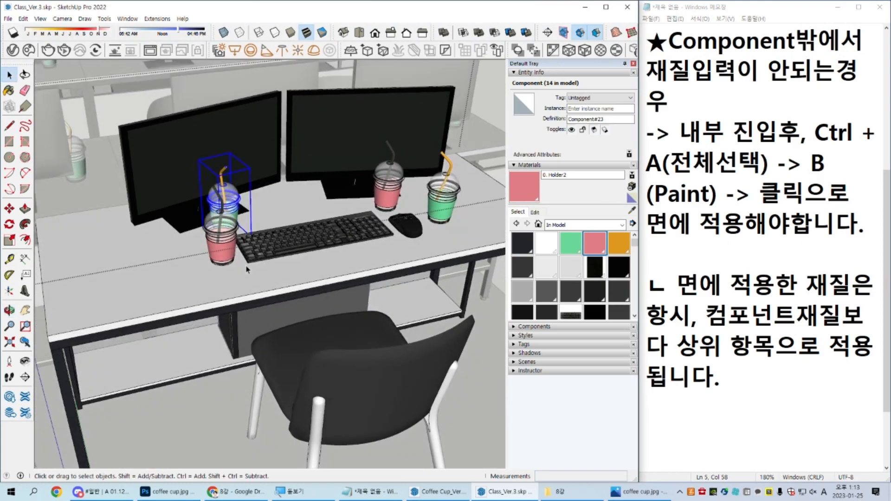
Step: Deselect the copied cup and open the teacher's desk component for editing with the rest of the model hidden
scroll(253, 272, down, 2)
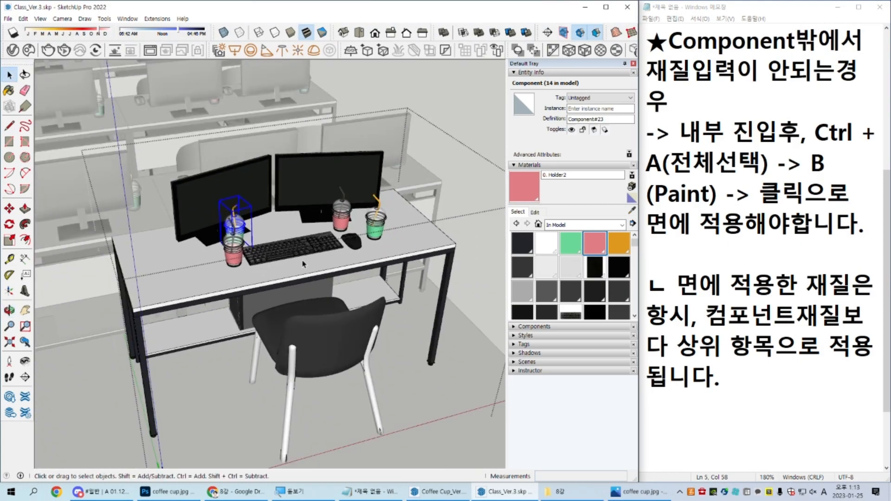
middle_drag(304, 264, 239, 282)
key(Escape)
scroll(241, 280, down, 2)
scroll(220, 257, up, 3)
double_click(222, 260)
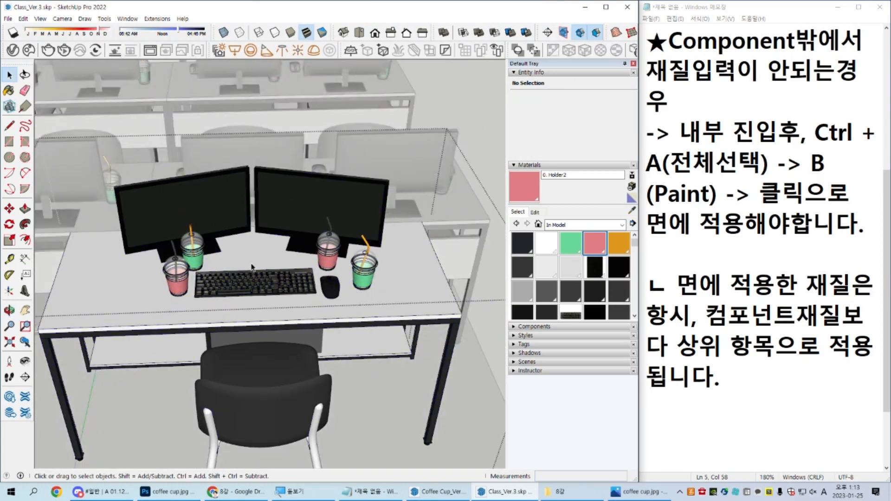
middle_drag(288, 265, 241, 227)
key(i)
middle_drag(284, 271, 341, 242)
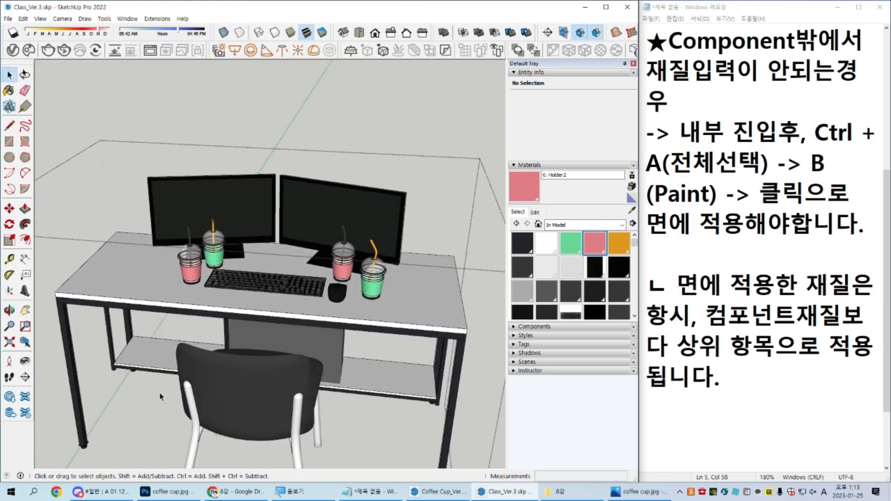
middle_drag(294, 309, 306, 367)
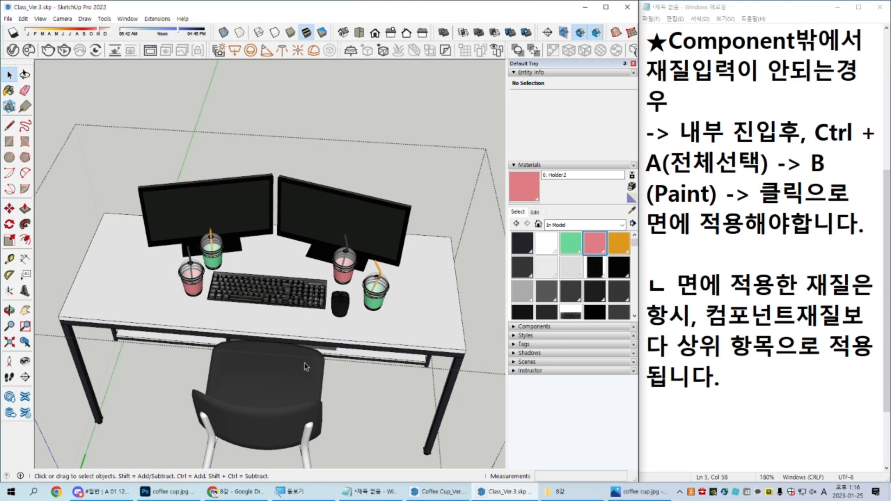
Step: Remove all four pink and green cups from the teacher's desk component and close the component
drag(308, 236, 420, 344)
scroll(342, 313, up, 2)
shift+click(342, 313)
shift+click(341, 262)
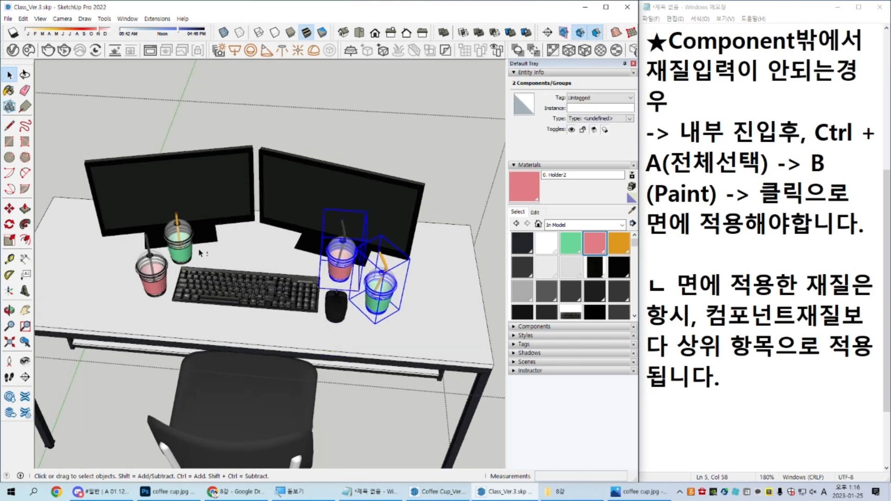
shift+click(179, 246)
shift+click(139, 291)
shift+click(139, 288)
shift+click(153, 278)
key(ctrl+x)
key(Escape)
Step: Open the student desk component behind the teacher's desk for editing
scroll(199, 284, down, 5)
middle_drag(280, 255, 320, 263)
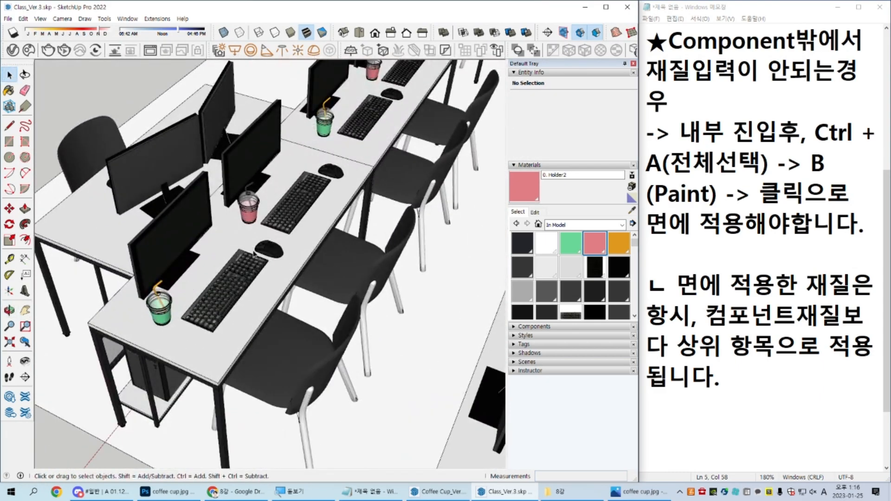
scroll(242, 233, down, 5)
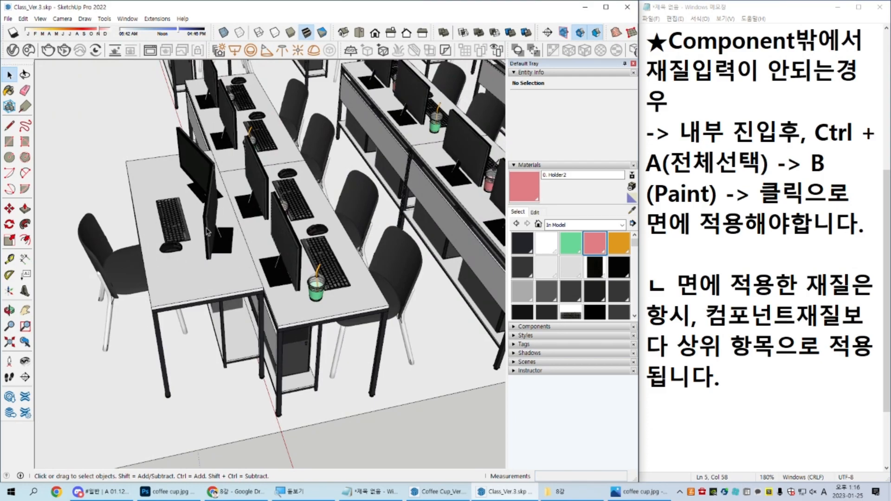
middle_drag(339, 251, 136, 283)
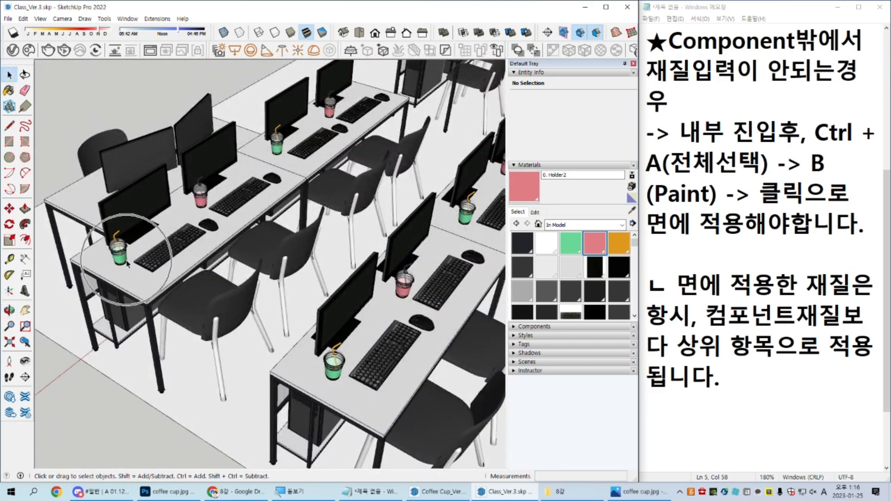
middle_drag(206, 218, 299, 191)
scroll(299, 191, up, 3)
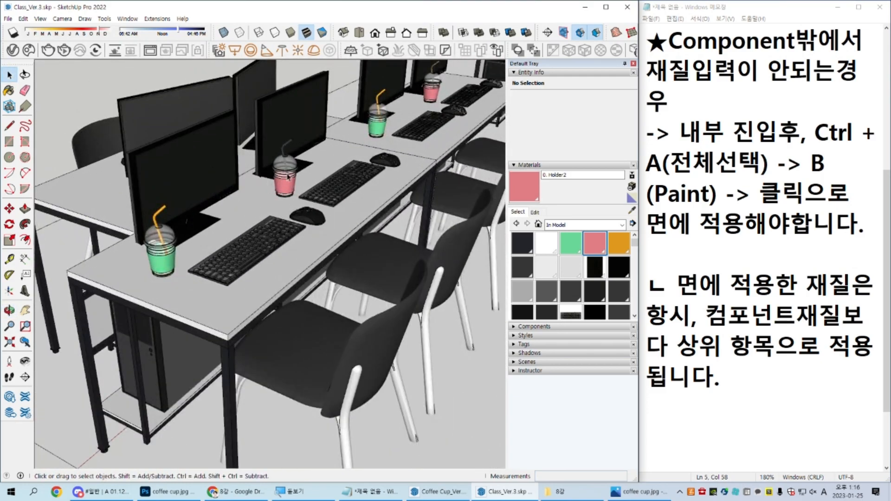
click(282, 177)
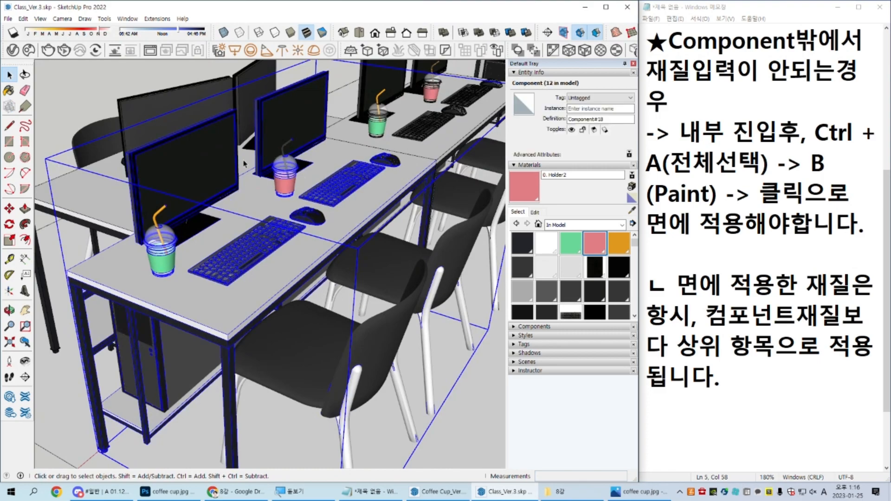
scroll(247, 231, down, 2)
middle_drag(246, 231, 284, 234)
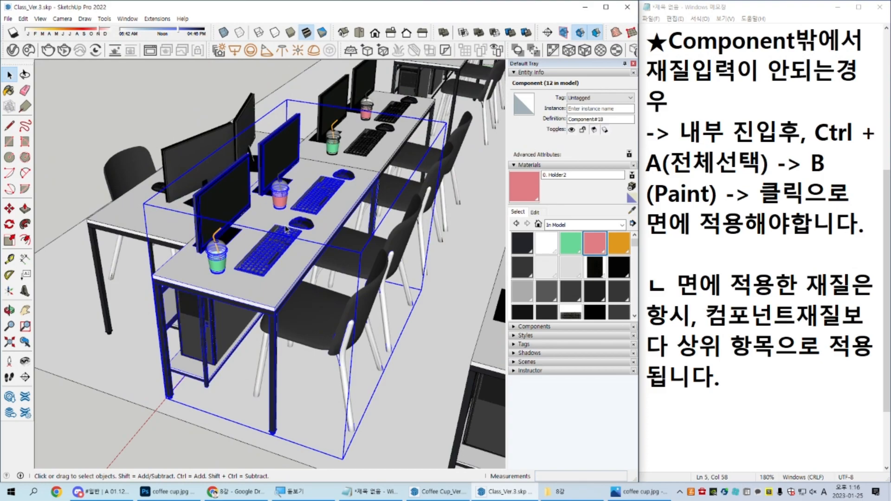
double_click(263, 227)
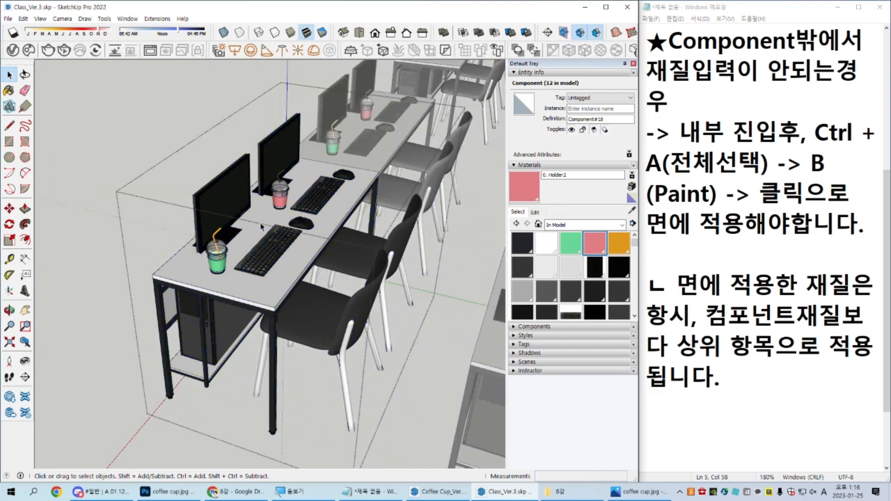
Step: Copy the pink and green cups from the student desk component and paste them into the model outside it
click(284, 195)
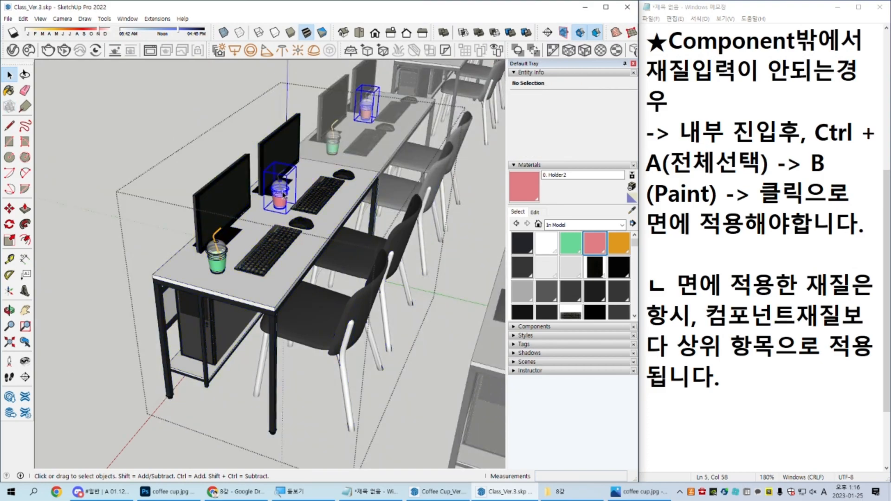
shift+click(216, 258)
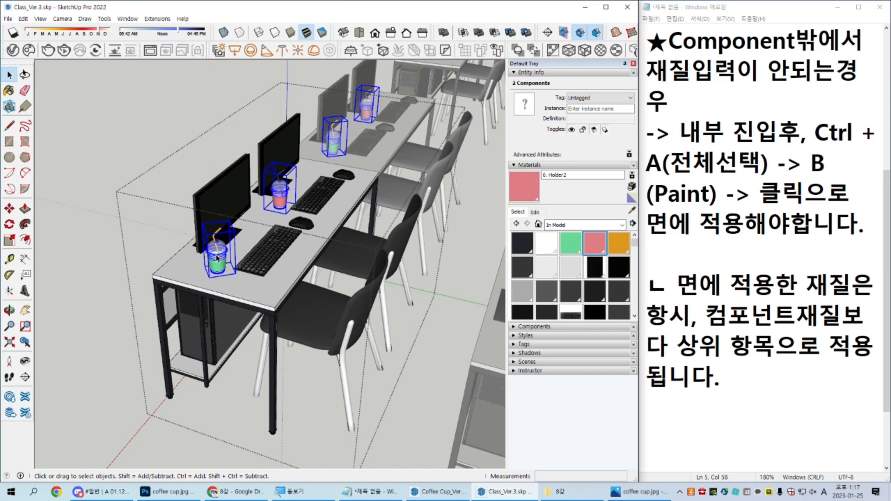
key(Escape)
scroll(216, 258, down, 3)
middle_drag(217, 258, 297, 255)
scroll(298, 228, up, 3)
scroll(299, 228, down, 2)
key(ctrl+z)
Step: Move the two pasted cups together across the teacher's desk so one stands at each end of the keyboard
scroll(434, 297, down, 1)
scroll(297, 254, down, 2)
middle_drag(454, 266, 481, 291)
key(m)
click(478, 299)
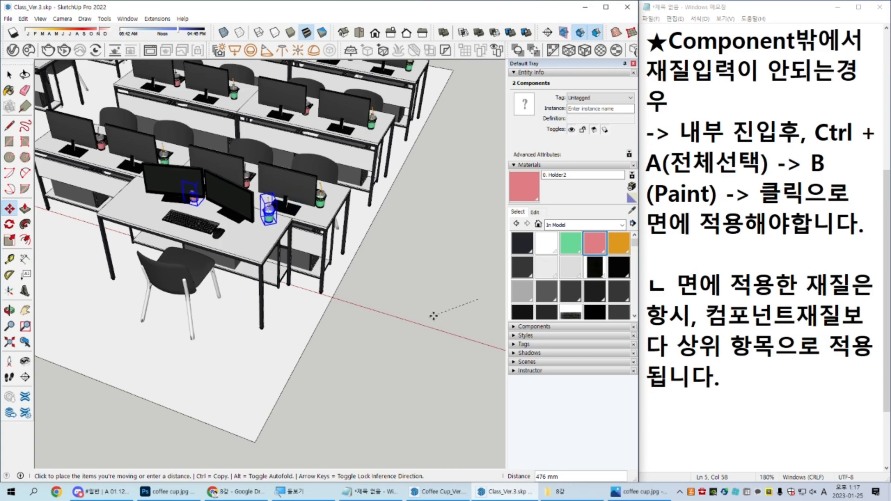
key(space)
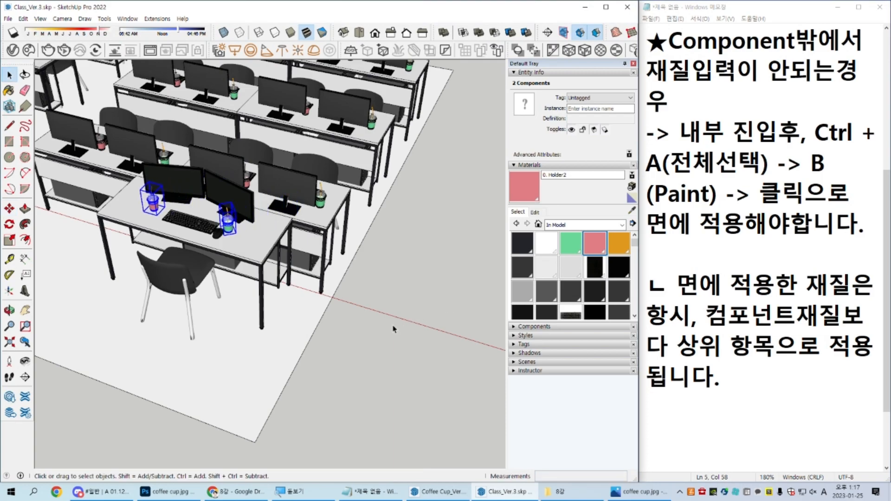
Step: Cut the two cups and paste them in place inside the teacher's desk component
scroll(141, 218, up, 2)
middle_drag(158, 220, 330, 297)
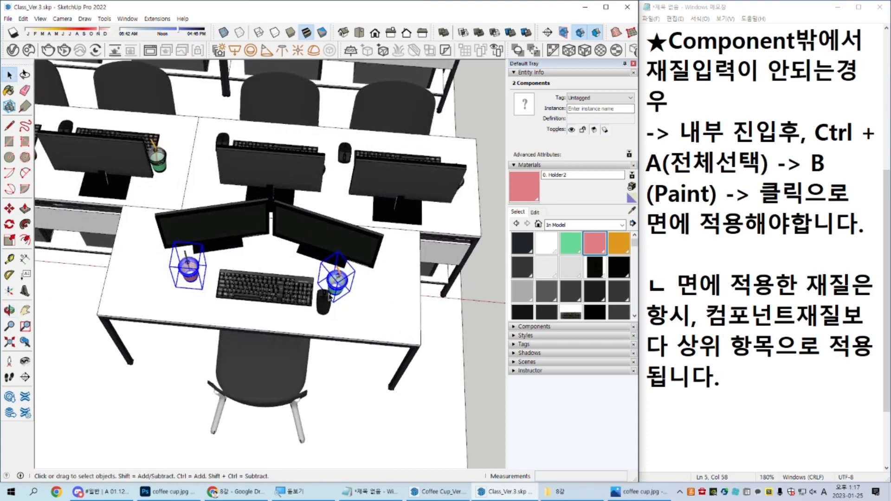
scroll(331, 297, up, 1)
key(Delete)
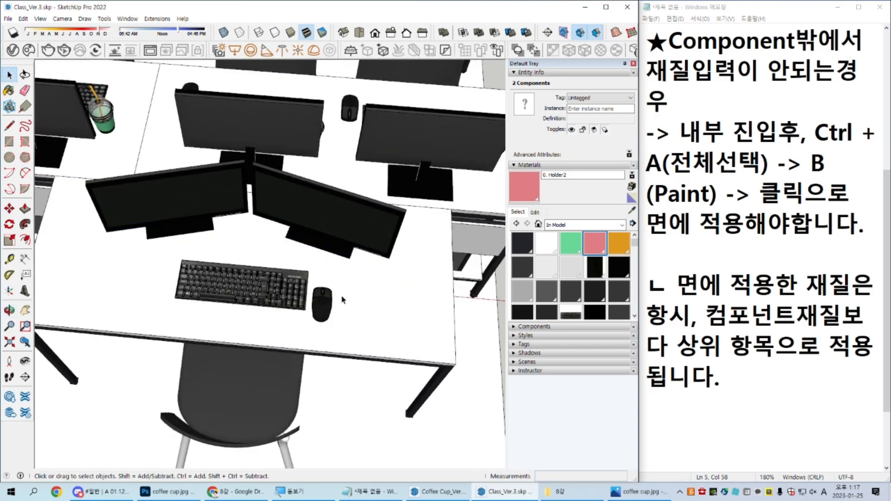
scroll(342, 300, down, 1)
middle_drag(342, 300, 251, 240)
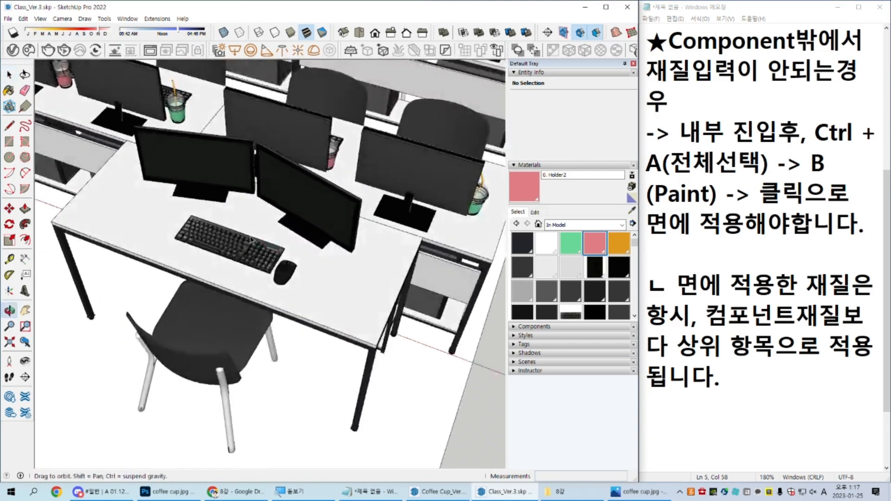
click(288, 277)
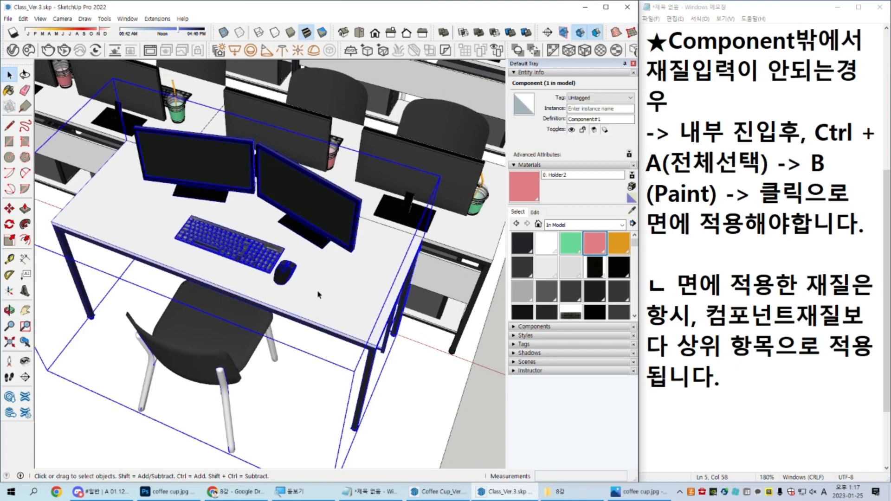
double_click(318, 294)
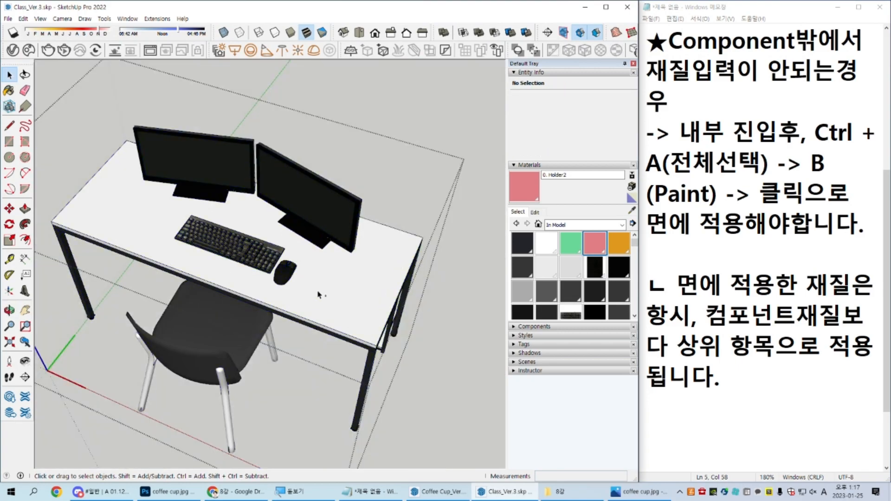
key(ctrl+a)
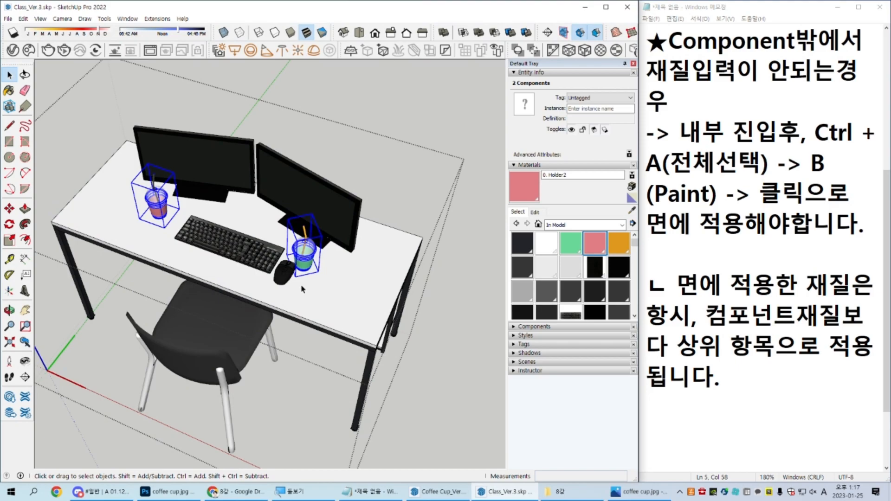
Step: Switch to the top view and move the green cup slightly outward so it stands clear of the mouse
middle_drag(152, 252, 138, 355)
scroll(163, 271, down, 3)
key(F2)
key(shift+z)
scroll(167, 256, up, 2)
click(178, 237)
scroll(190, 249, down, 3)
scroll(260, 301, down, 1)
click(296, 327)
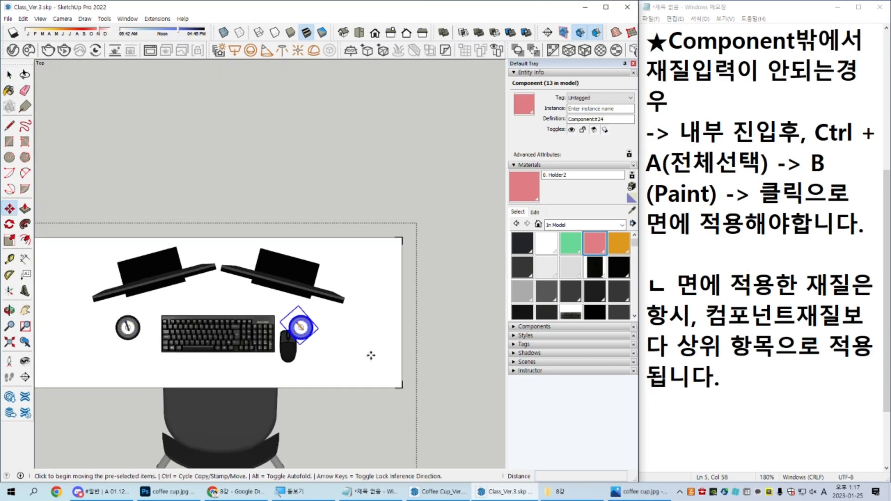
key(m)
click(351, 348)
click(363, 364)
key(space)
Step: Copy the green cup across the desk to a spot diagonally in front of the pink cup
key(m)
key(ctrl)
click(367, 380)
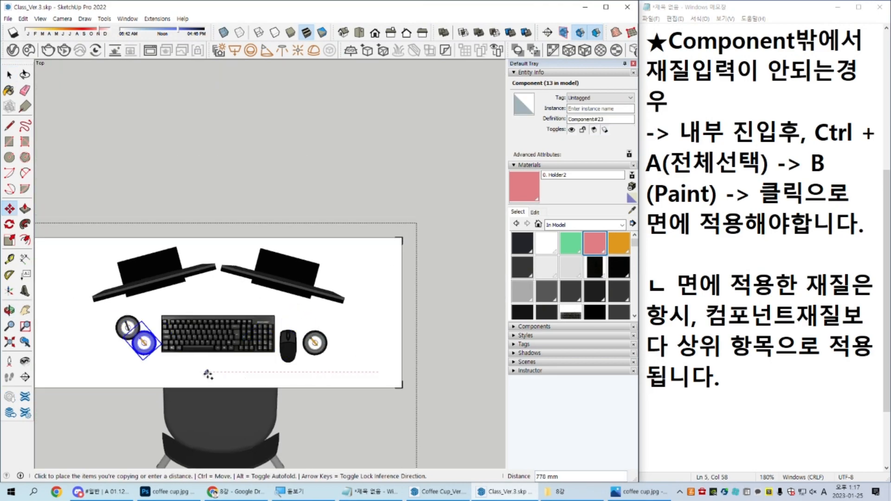
click(162, 386)
shift+middle_drag(138, 365, 144, 342)
key(space)
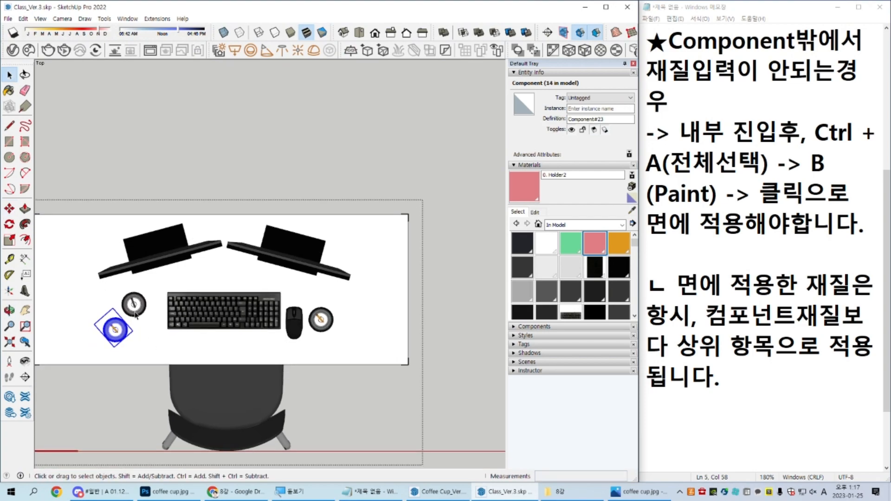
Step: Copy the pink cup across the desk to the space just behind the mouse
click(134, 312)
key(m)
click(131, 151)
key(ctrl)
click(304, 144)
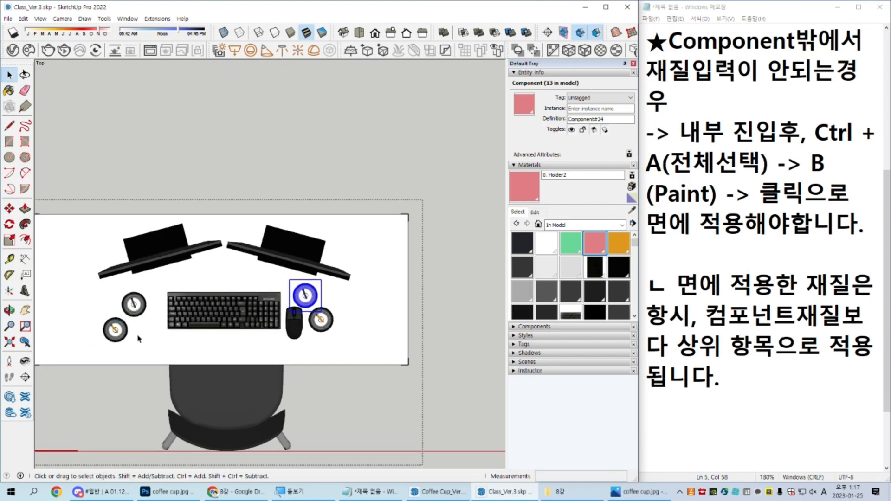
Step: Move the copied pink cup in front of the green cup by the mouse, and shift the green cup back toward the monitor
scroll(327, 287, up, 6)
click(353, 248)
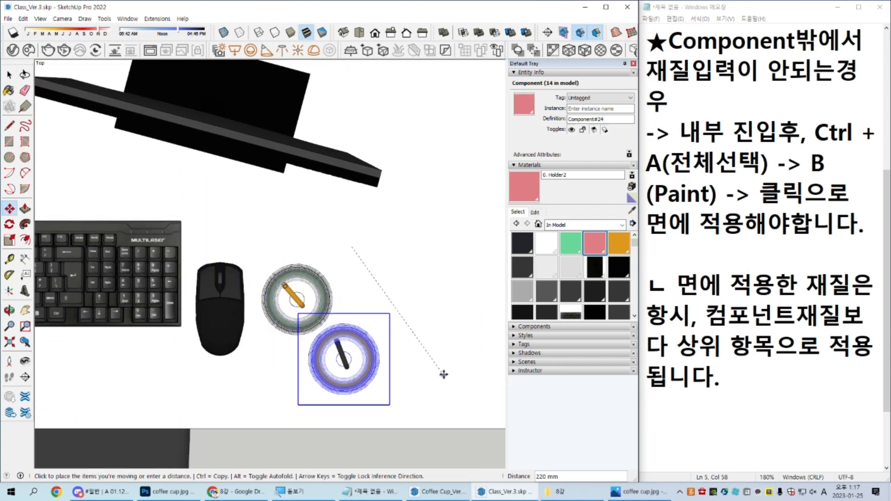
click(444, 383)
key(space)
shift+click(314, 312)
key(m)
click(465, 350)
click(423, 271)
key(space)
Step: Rotate the green cup behind the mouse about its centre so its straw tilts toward the front of the desk
click(258, 236)
scroll(253, 222, up, 3)
key(q)
click(259, 217)
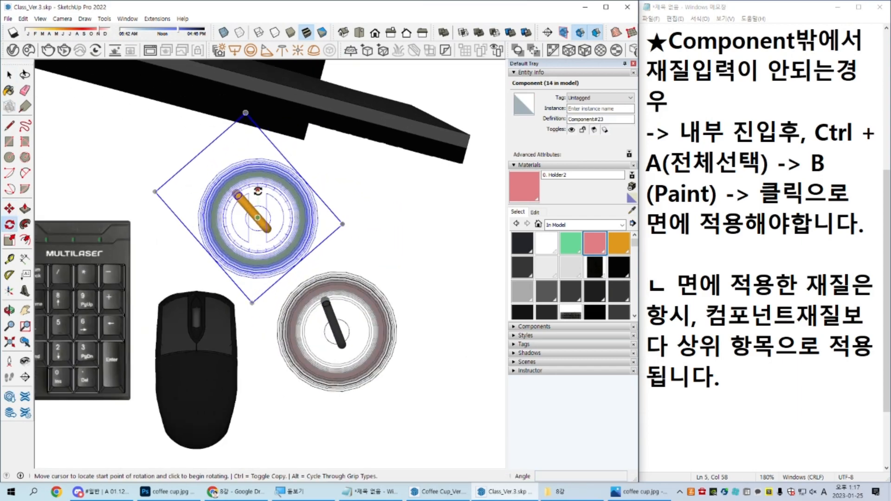
click(257, 189)
click(135, 217)
key(space)
Step: Rotate the pink cup beside the mouse about its centre so its straw tilts toward the mouse
click(326, 330)
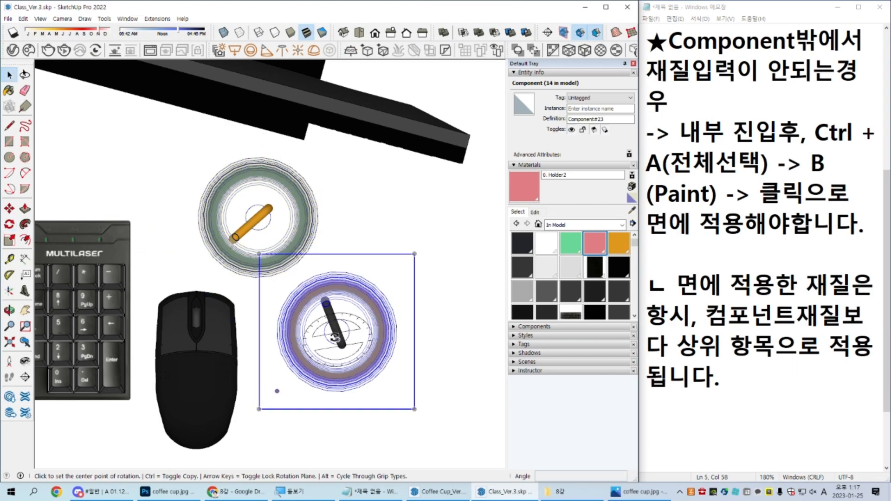
key(q)
click(339, 334)
click(338, 297)
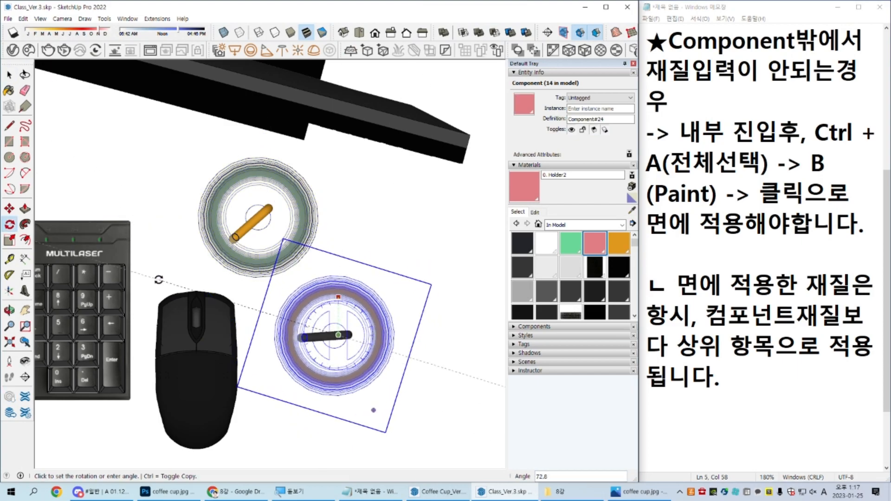
click(83, 362)
key(space)
Step: Rotate the pink cup at the other end of the keyboard so its straw tilts toward the keyboard
scroll(94, 359, down, 3)
shift+middle_drag(95, 359, 573, 314)
scroll(237, 288, up, 2)
click(236, 289)
key(q)
click(211, 269)
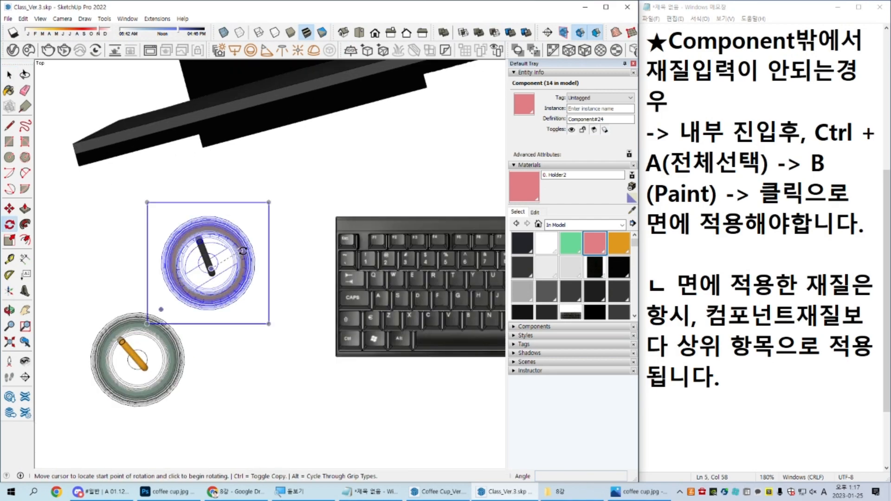
click(243, 249)
click(271, 393)
key(space)
Step: Move that pink cup about 50 mm toward the keyboard and monitor, and rotate it further so its straw tilts diagonally forward
key(m)
click(133, 242)
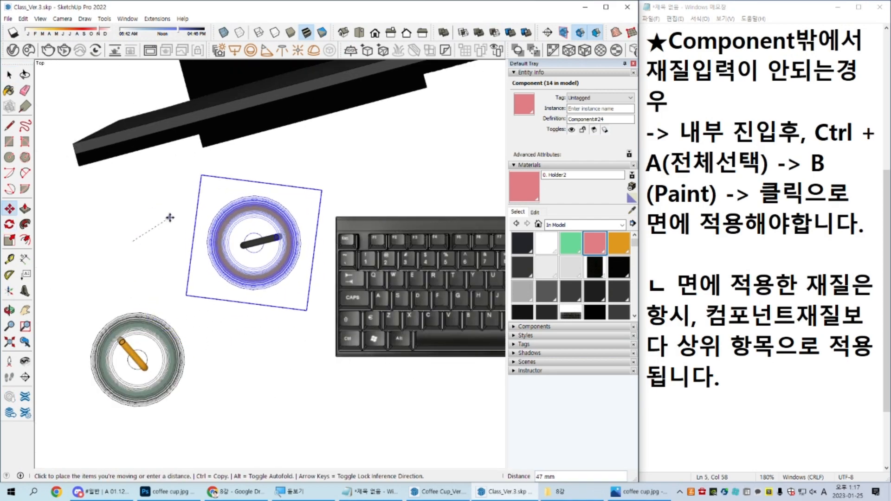
click(175, 214)
key(space)
key(q)
click(259, 240)
click(289, 229)
click(319, 280)
key(space)
Step: Move the green cup closer to the keyboard, directly in front of the pink cup
click(142, 397)
key(m)
click(127, 430)
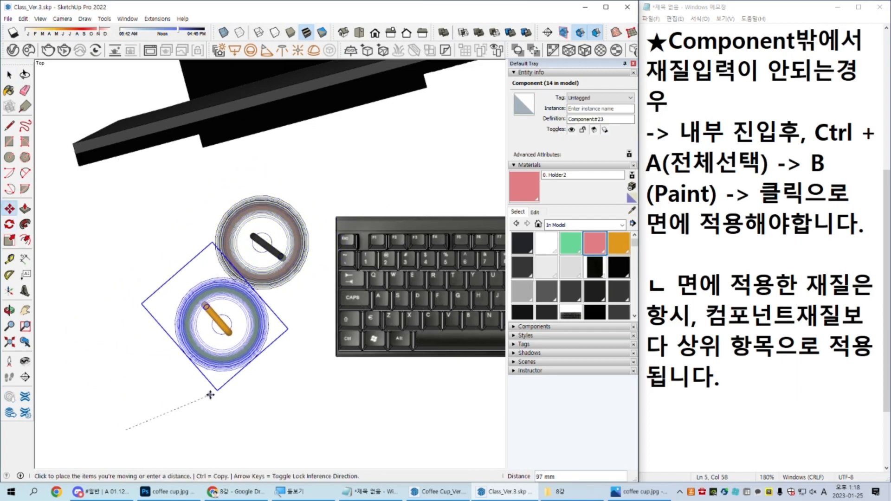
click(230, 421)
key(space)
Step: Rotate the green cup in front of the pink cup about half a turn around its centre
key(q)
click(242, 352)
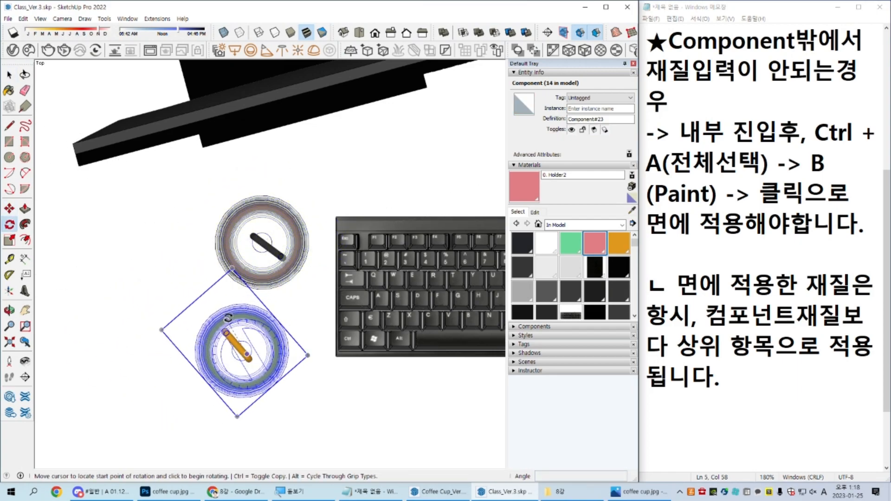
click(204, 307)
click(339, 441)
key(space)
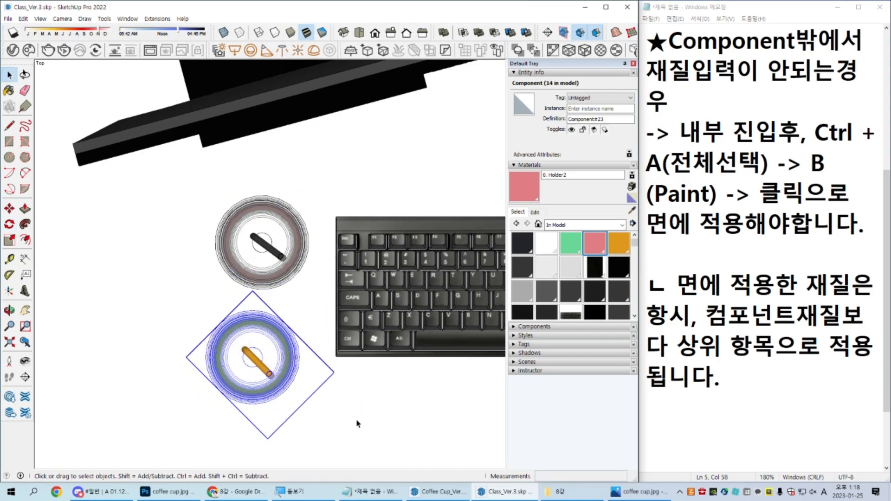
Step: Leave the teacher's desk component so that nothing is selected and the whole classroom is in view
scroll(365, 429, down, 5)
middle_drag(394, 432, 340, 239)
shift+middle_drag(369, 372, 232, 172)
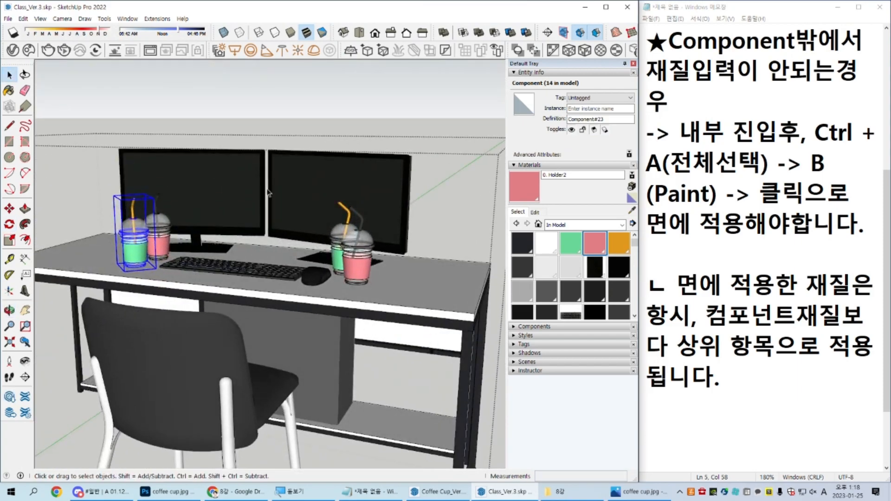
middle_drag(290, 215, 320, 257)
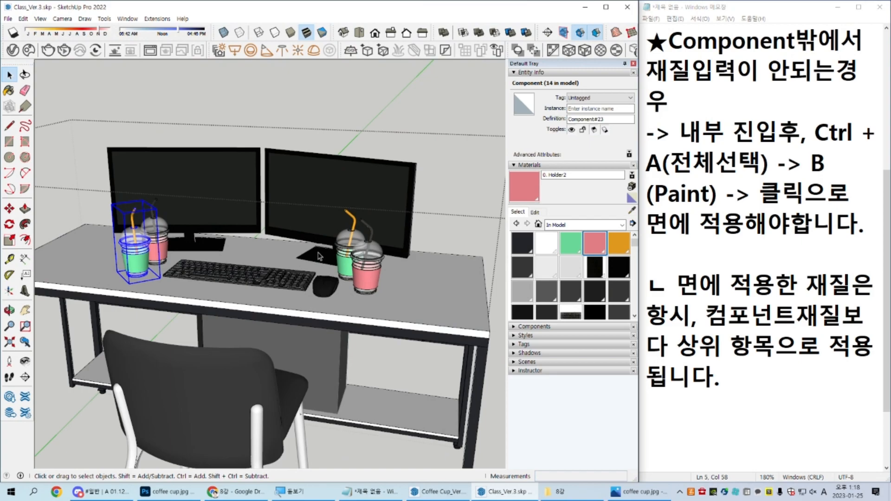
scroll(320, 259, up, 10)
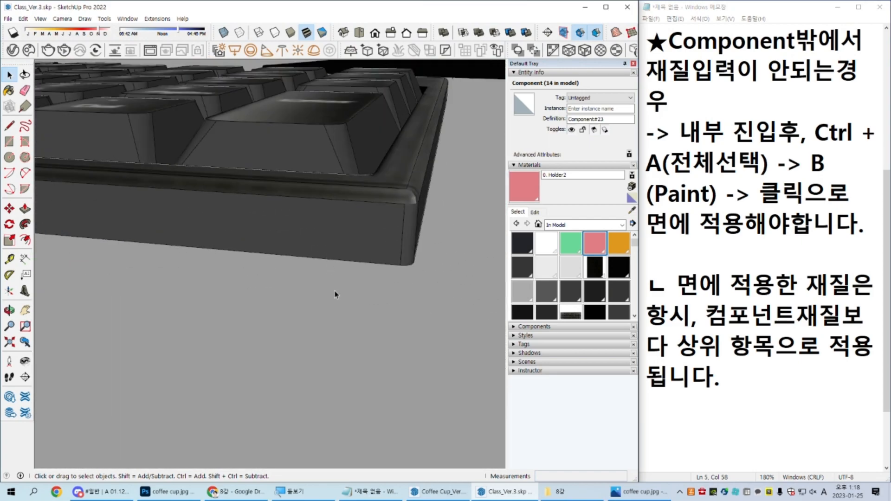
scroll(332, 290, down, 10)
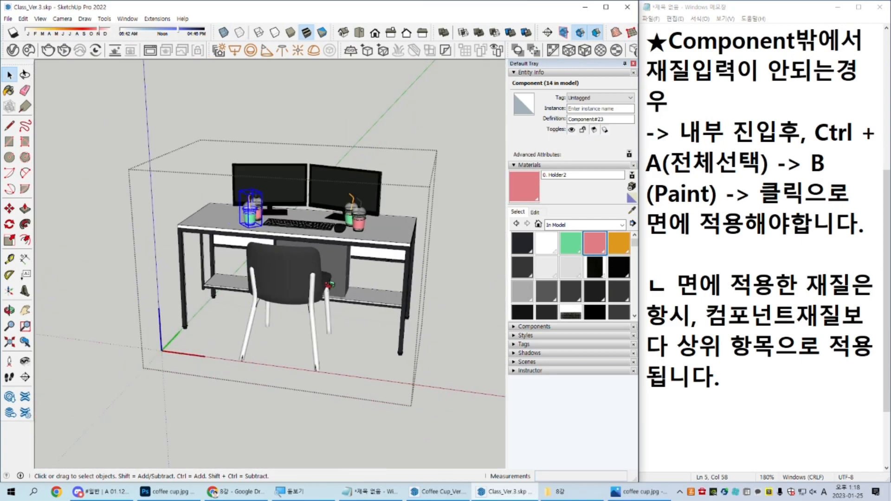
middle_drag(212, 348, 284, 323)
key(Escape)
scroll(272, 338, down, 3)
key(Escape)
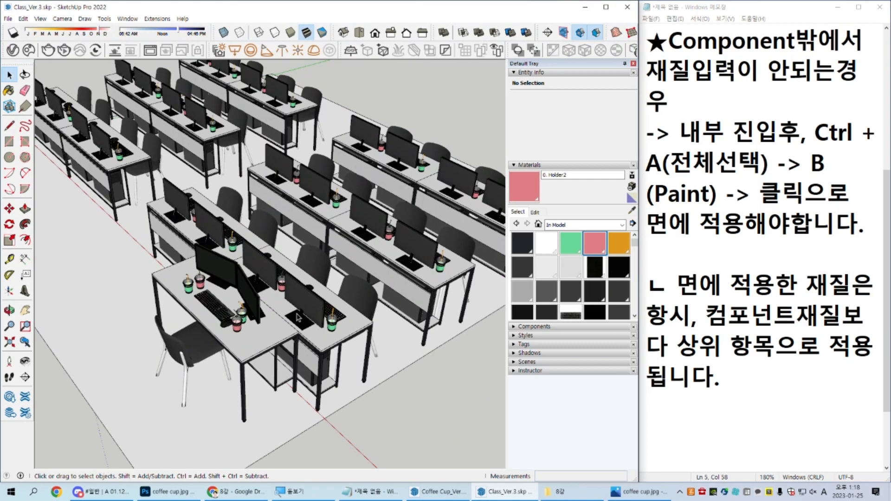
scroll(303, 313, down, 3)
middle_drag(304, 313, 318, 371)
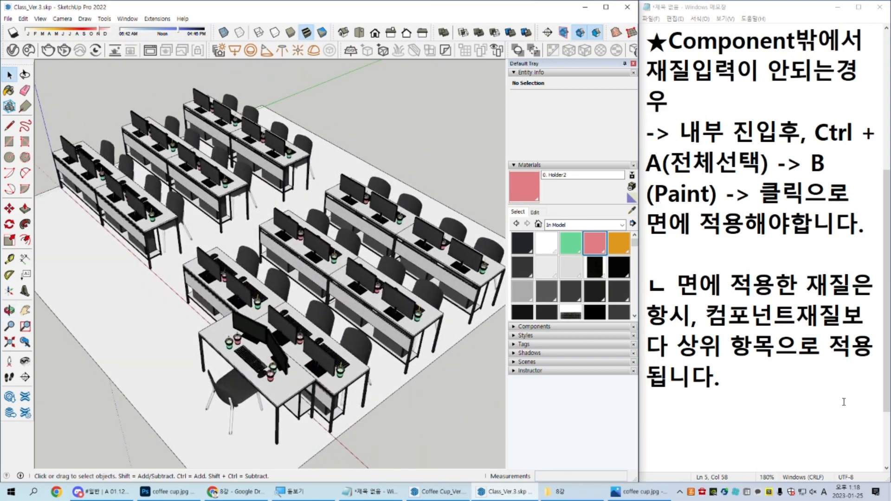
key(alt+Tab)
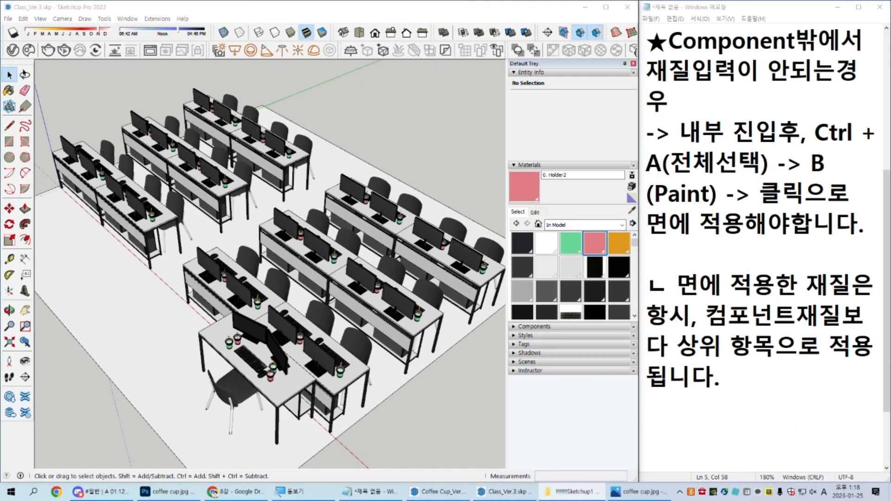
key(alt+Tab)
key(alt+Tab)
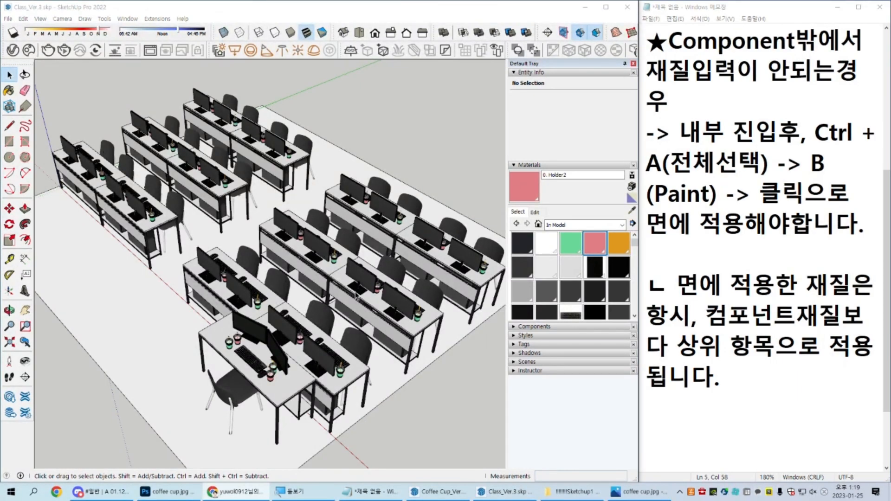
scroll(357, 296, down, 2)
mouse_move(356, 296)
middle_down()
mouse_move(325, 239)
mouse_move(354, 252)
mouse_move(351, 271)
mouse_move(400, 291)
middle_up()
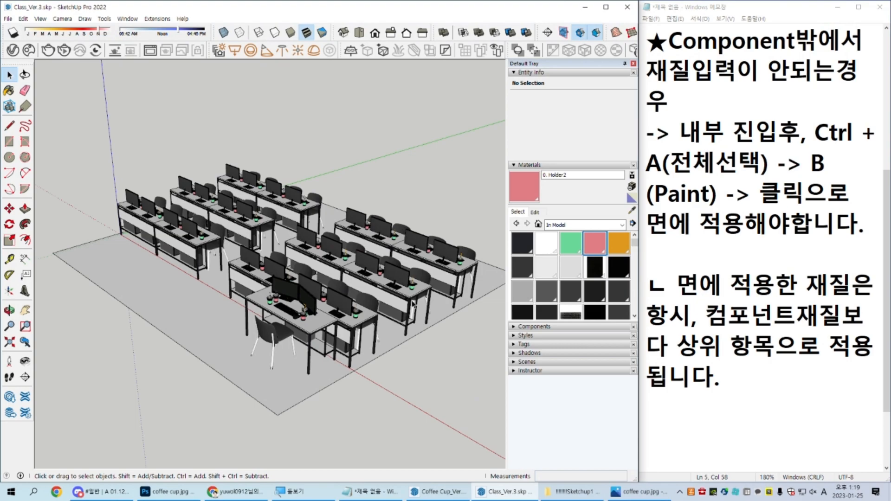
Step: Save the model under the new name Class_Ver.4 in SketchUp 2018 (*.skp) format
key(ctrl+shift+s)
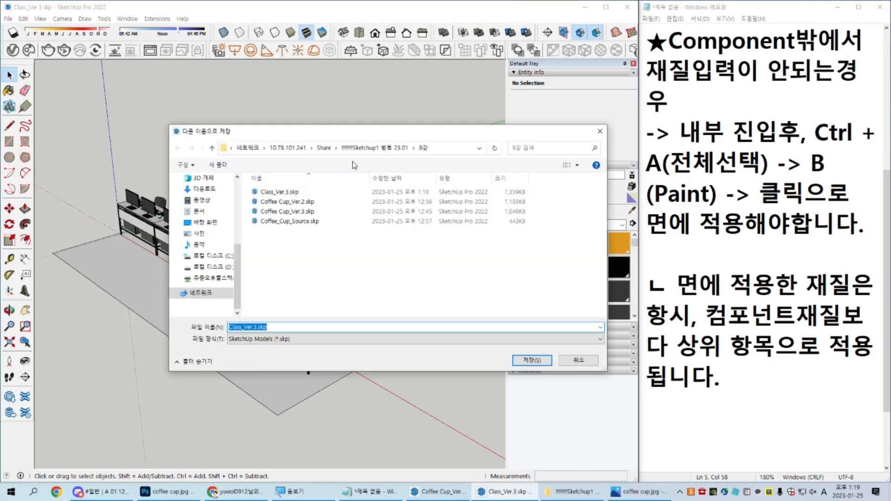
click(255, 327)
key(BackSpace)
text(4)
key(Tab)
key(Down)
key(Down)
key(Down)
key(Down)
key(Return)
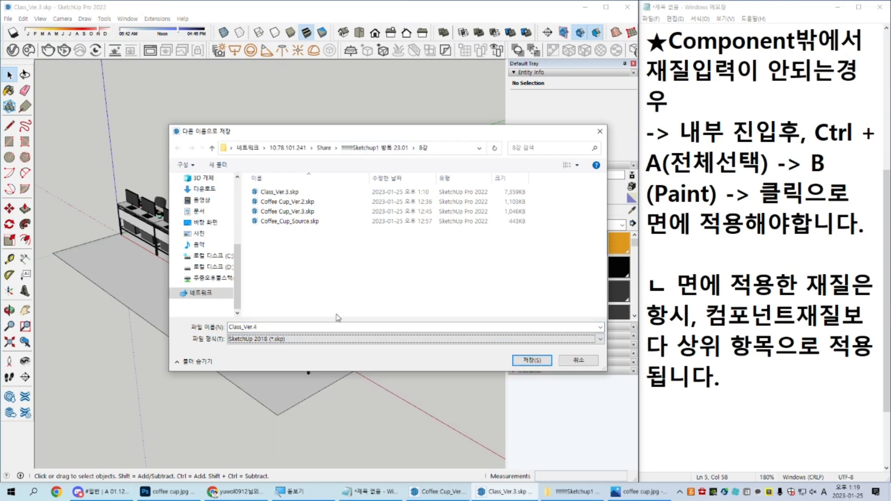
key(Return)
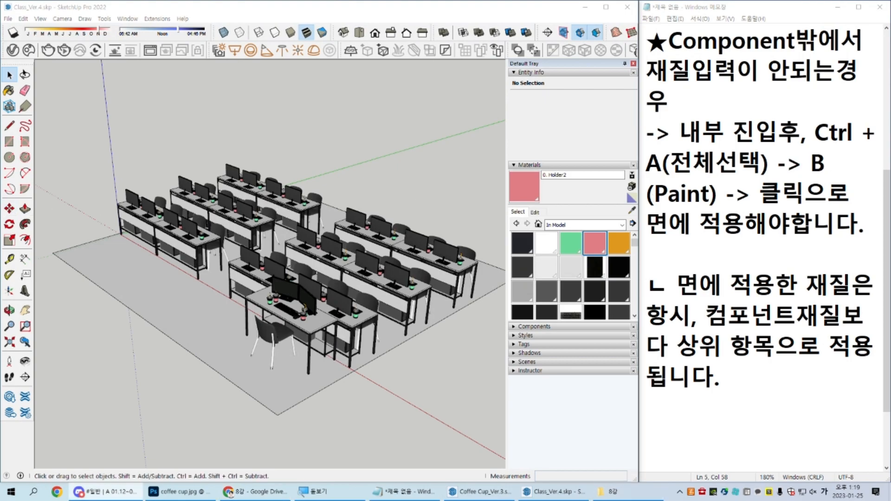
Step: Offset the outline of the classroom floor face 300 mm outward to form a border strip for the walls
mouse_move(383, 411)
middle_down()
mouse_move(212, 410)
mouse_move(420, 412)
mouse_move(404, 312)
middle_up()
click(398, 362)
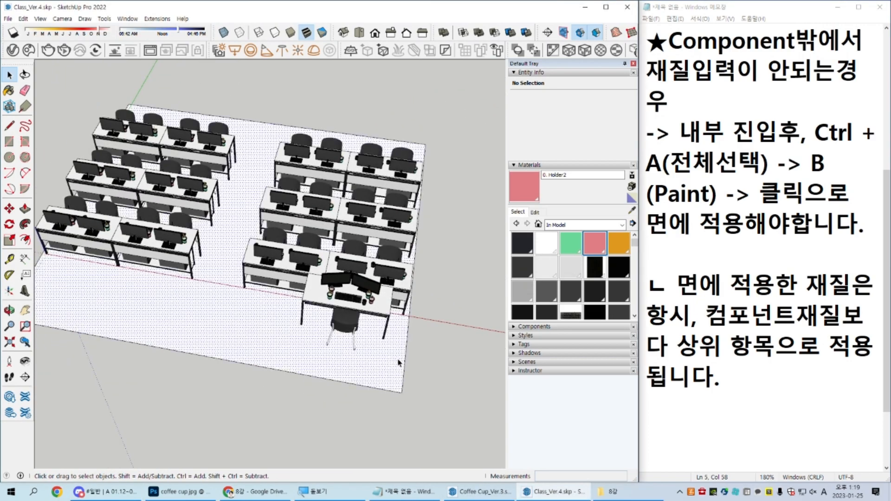
shift+middle_drag(376, 368, 398, 395)
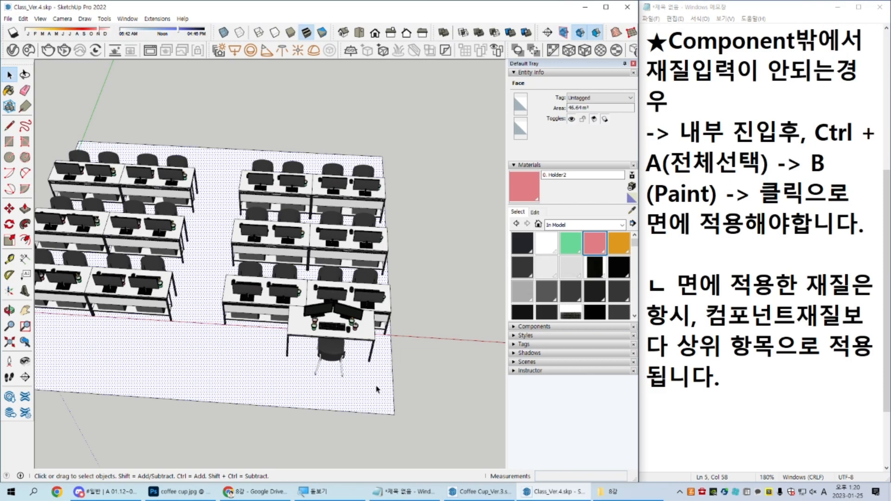
middle_drag(377, 389, 277, 394)
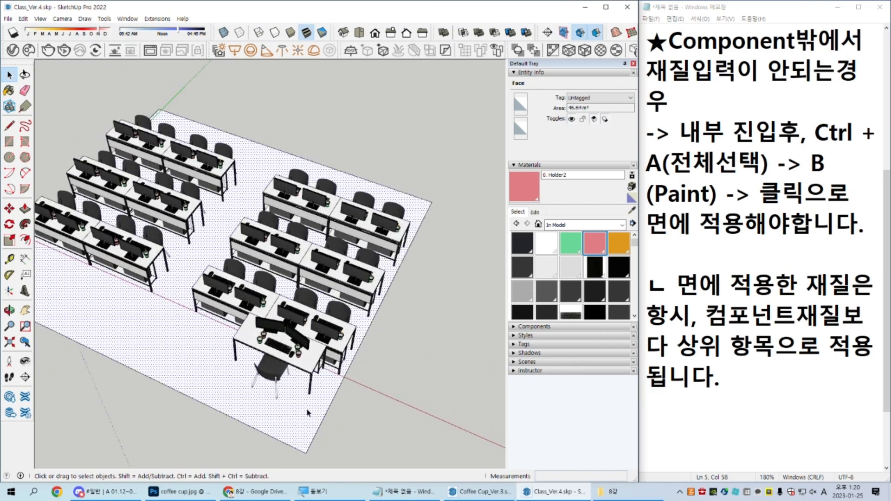
scroll(310, 414, up, 5)
key(f)
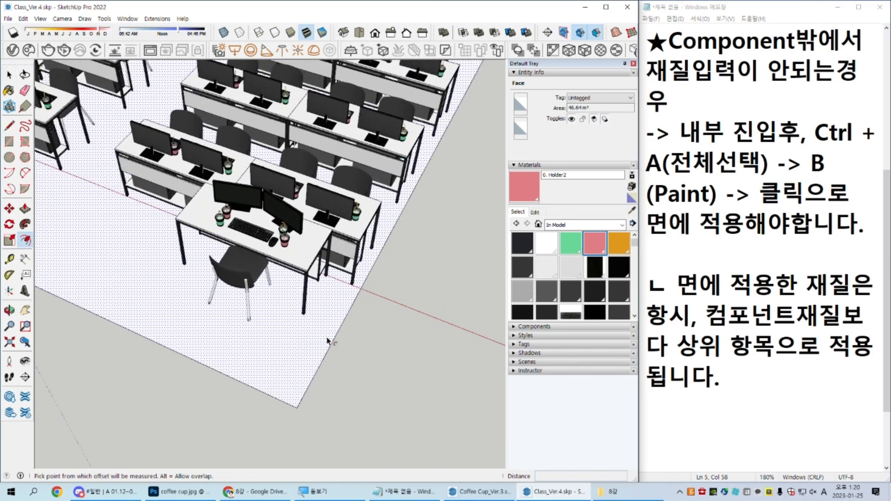
click(343, 321)
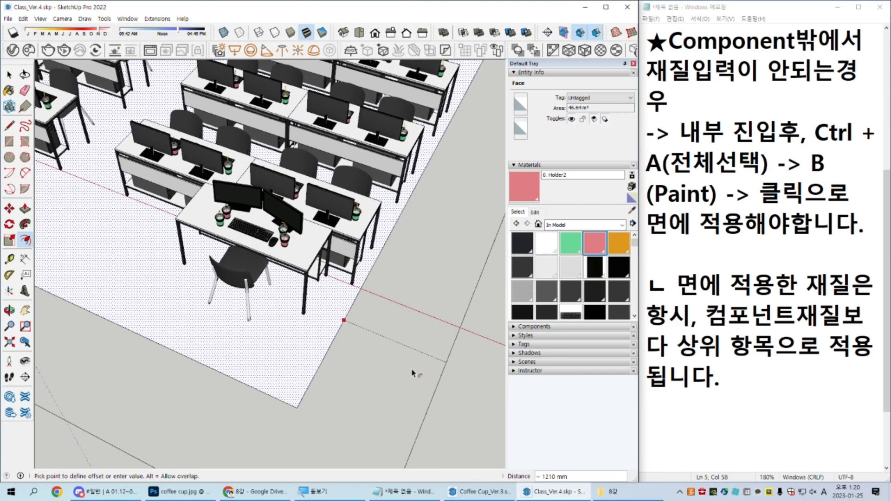
text(200)
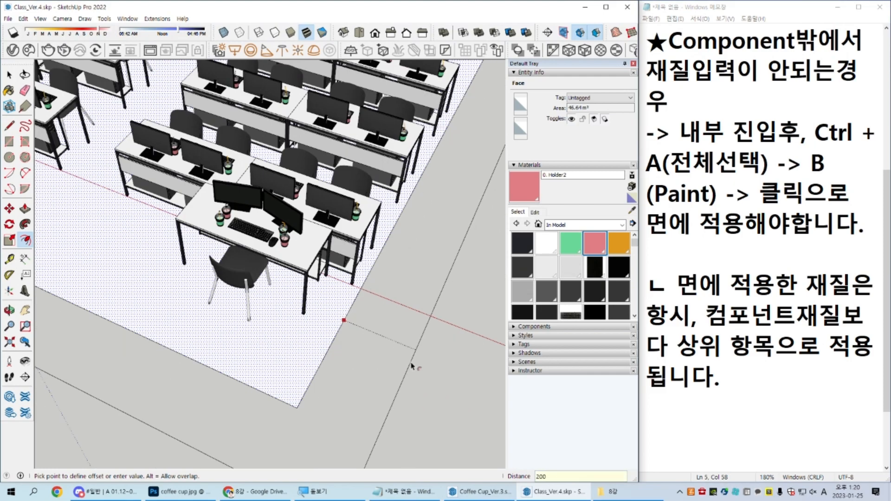
key(Return)
text(300)
key(Return)
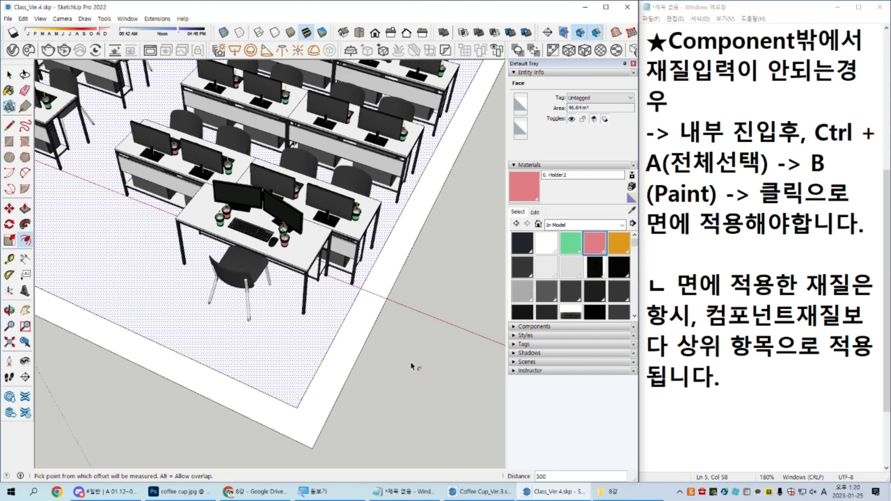
Step: Try to push/pull the border strip around the floor up into walls at a freehand height, and undo it
key(space)
scroll(413, 364, down, 5)
scroll(399, 351, up, 4)
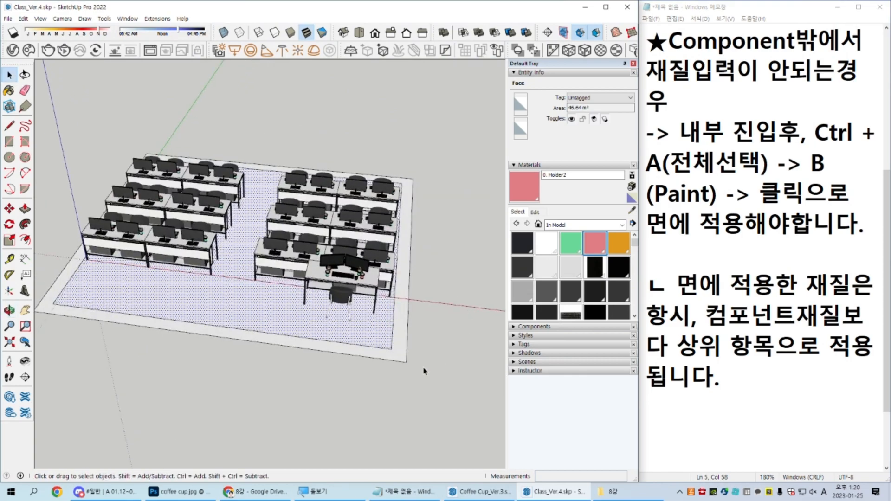
scroll(397, 311, down, 3)
key(p)
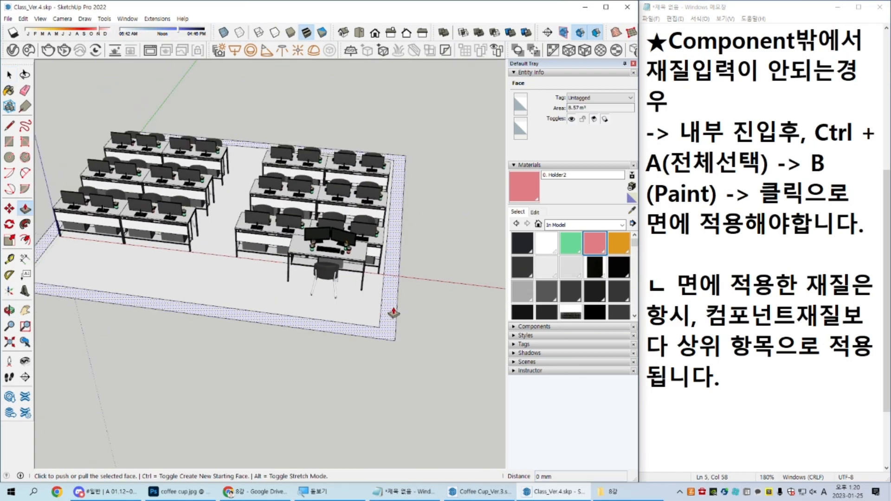
click(396, 311)
click(431, 222)
key(space)
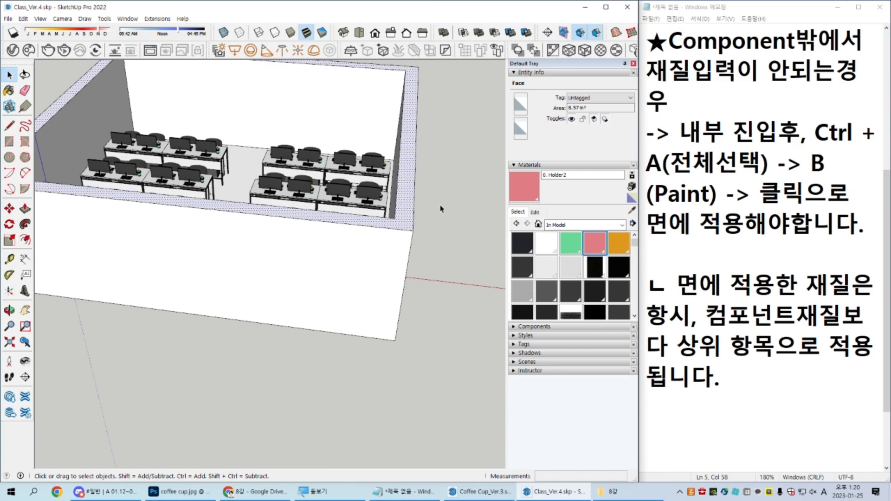
key(ctrl+z)
Step: Push/pull the border strip around the floor up into room walls about 2.7 m high
click(386, 354)
scroll(388, 320, up, 3)
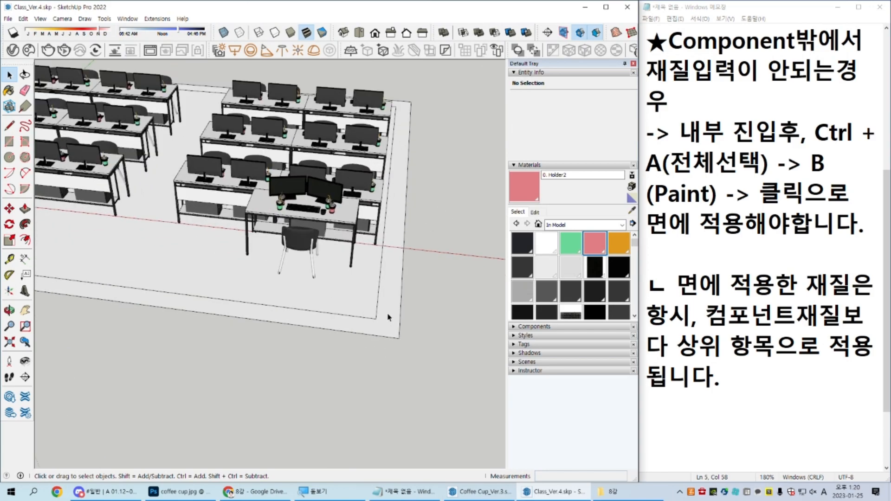
shift+middle_drag(388, 320, 372, 360)
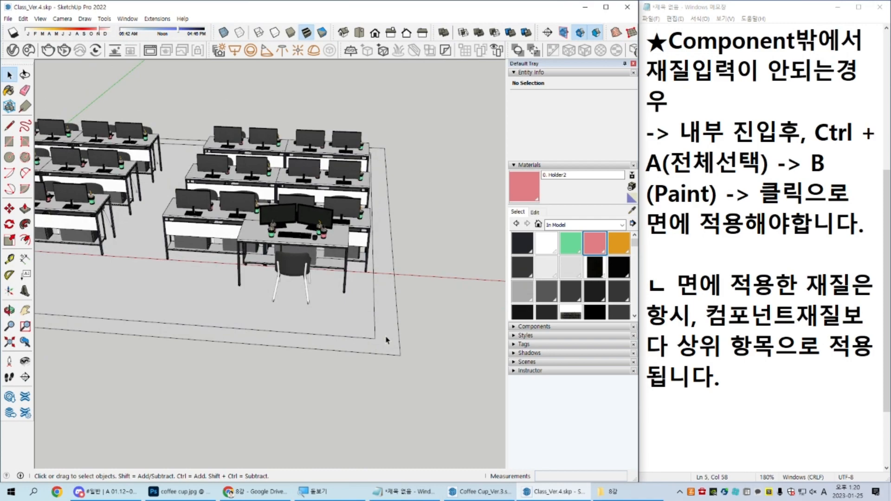
key(p)
click(392, 344)
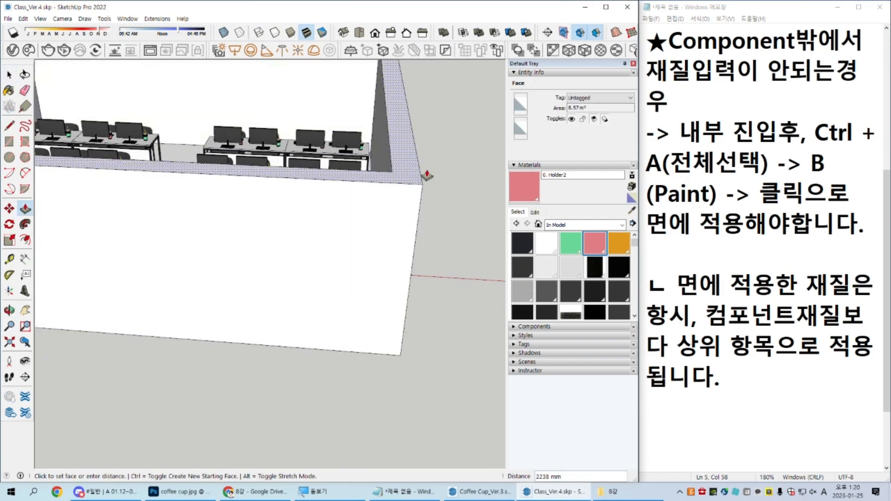
text(2710)
key(BackSpace)
key(BackSpace)
key(Return)
key(space)
middle_drag(426, 177, 418, 404)
middle_drag(464, 309, 402, 305)
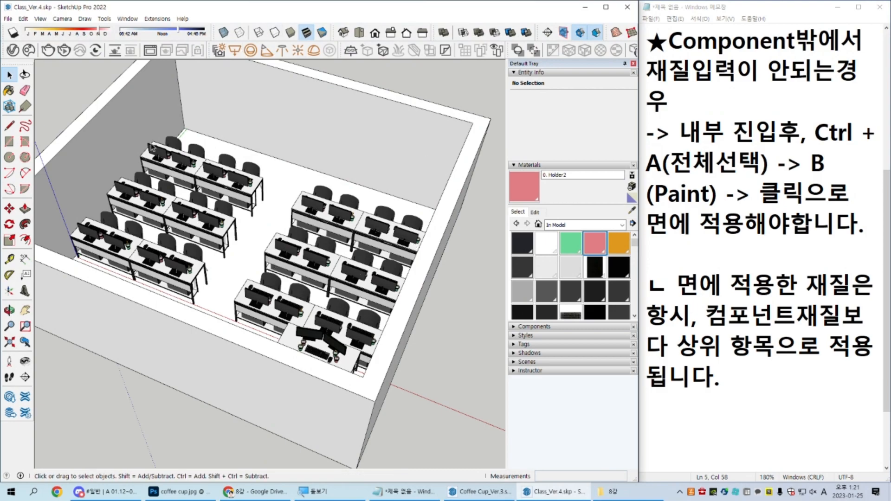
Step: Select the floor face and try to make it a component and move it apart from the attached walls
key(ctrl+a)
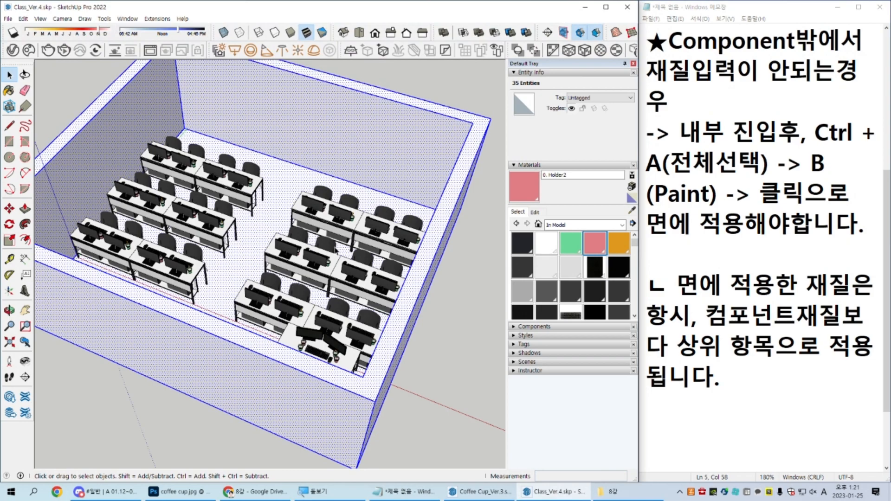
middle_drag(313, 293, 365, 336)
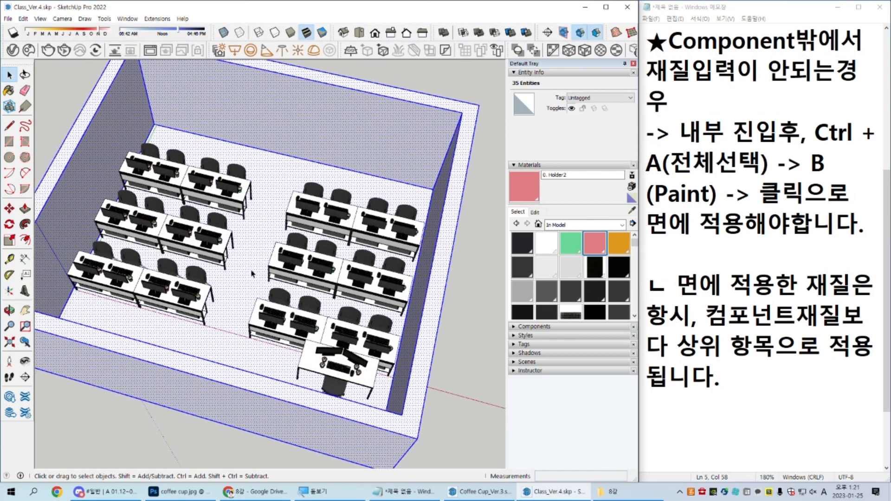
click(256, 242)
key(g)
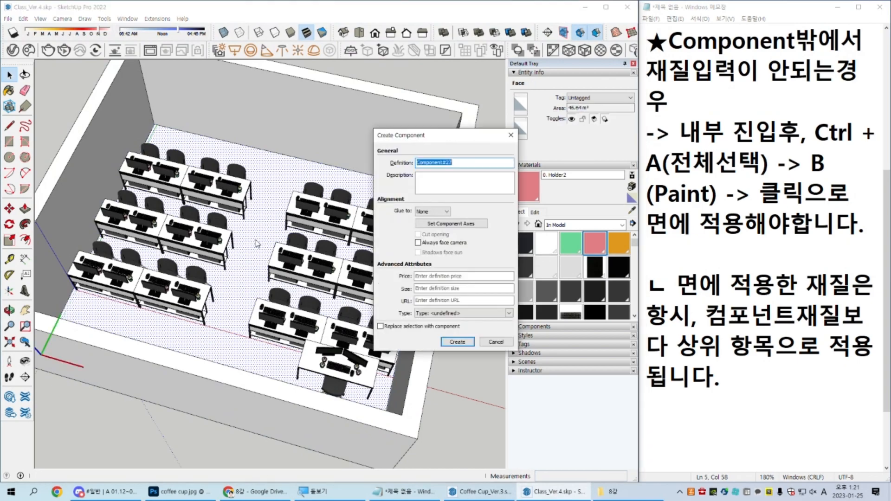
key(Escape)
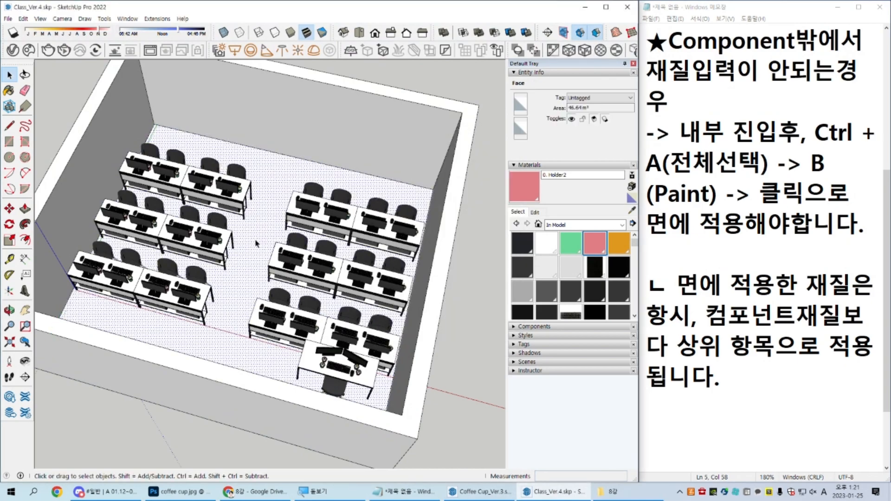
key(m)
click(272, 205)
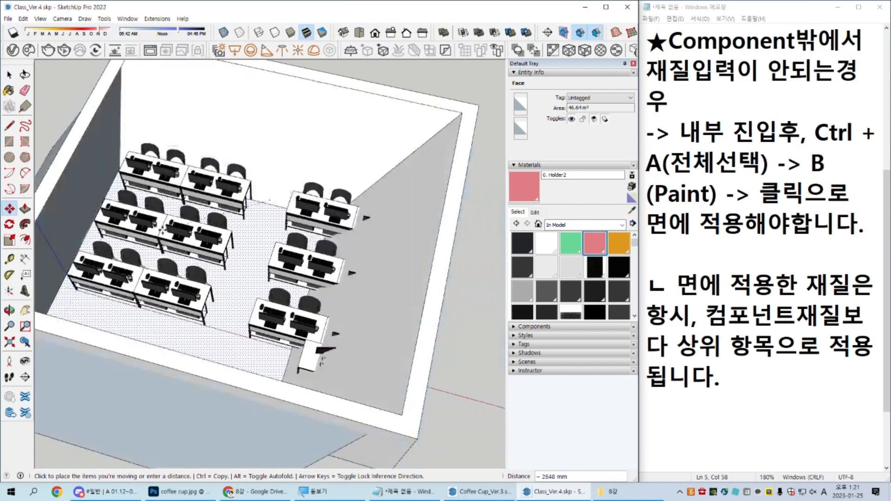
key(space)
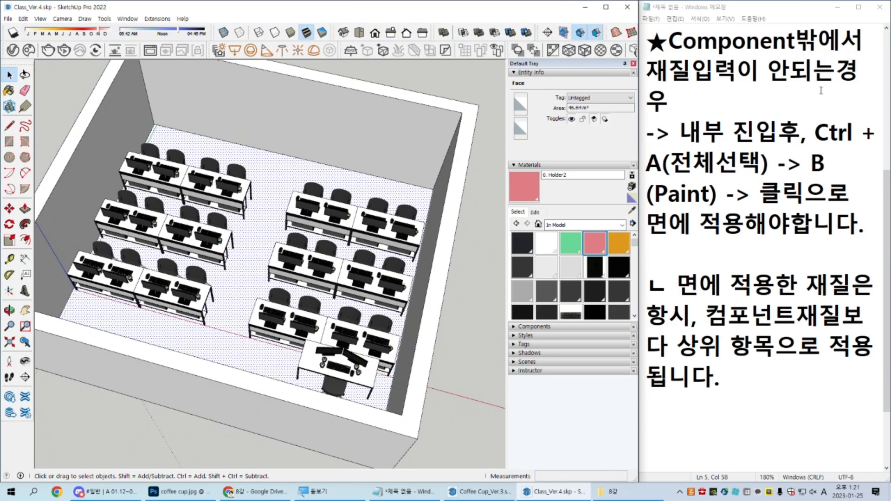
Step: Cut the floor face out of the room and make all the remaining wall geometry a component
middle_drag(355, 279, 267, 250)
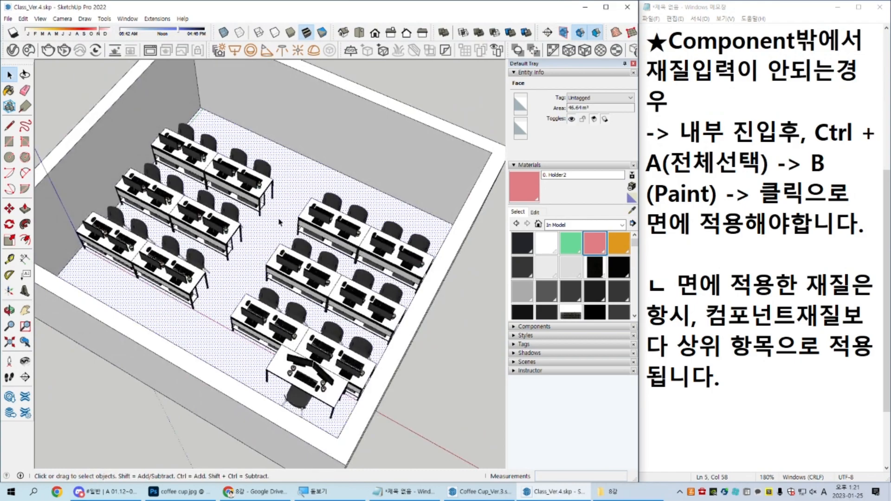
key(Escape)
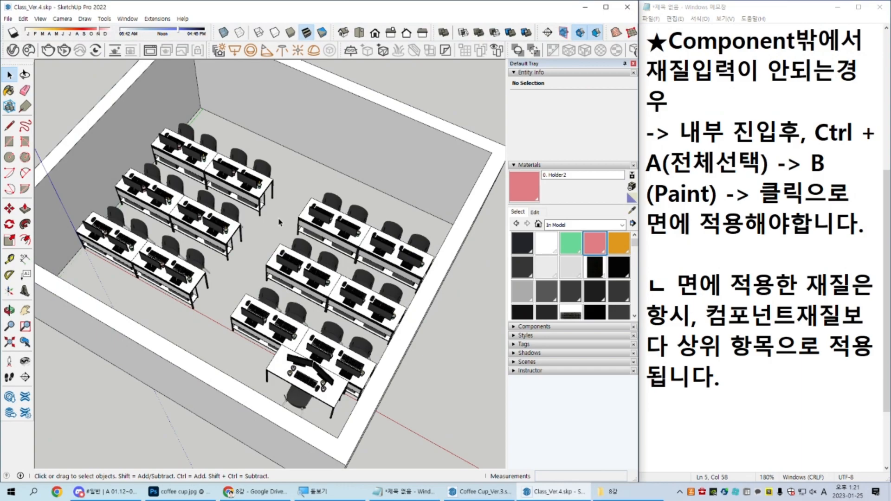
scroll(434, 179, down, 5)
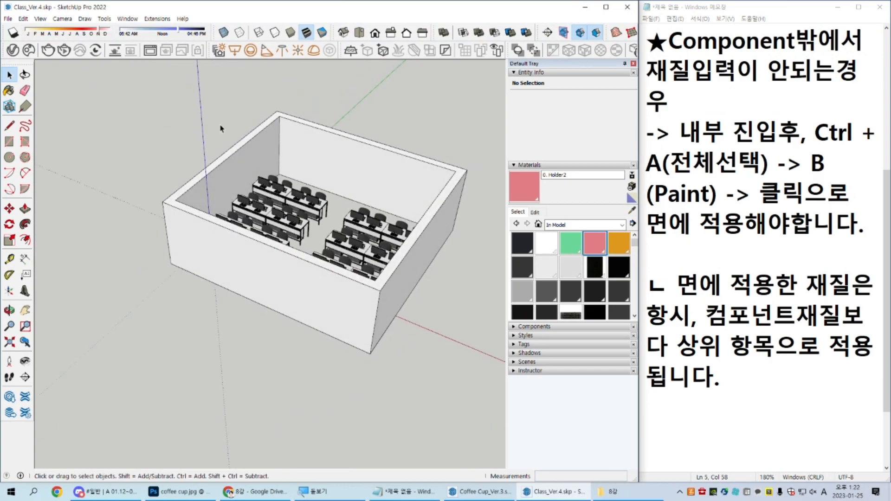
key(ctrl+a)
middle_drag(401, 180, 411, 231)
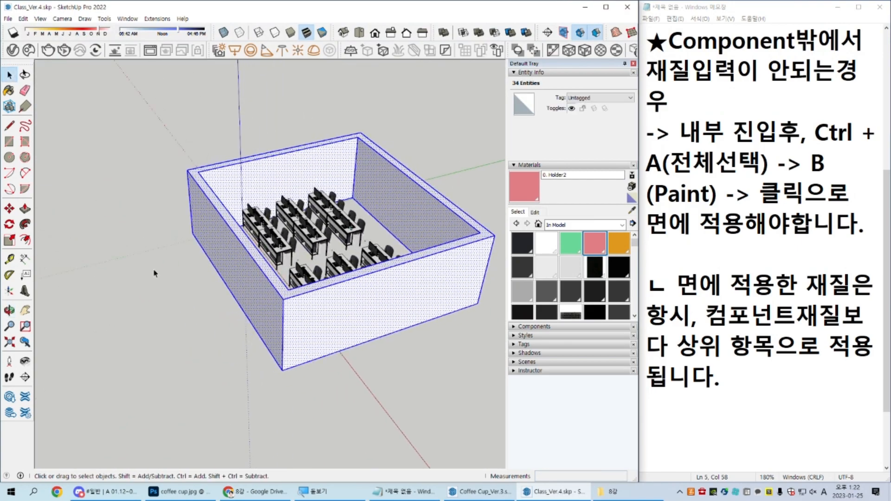
key(g)
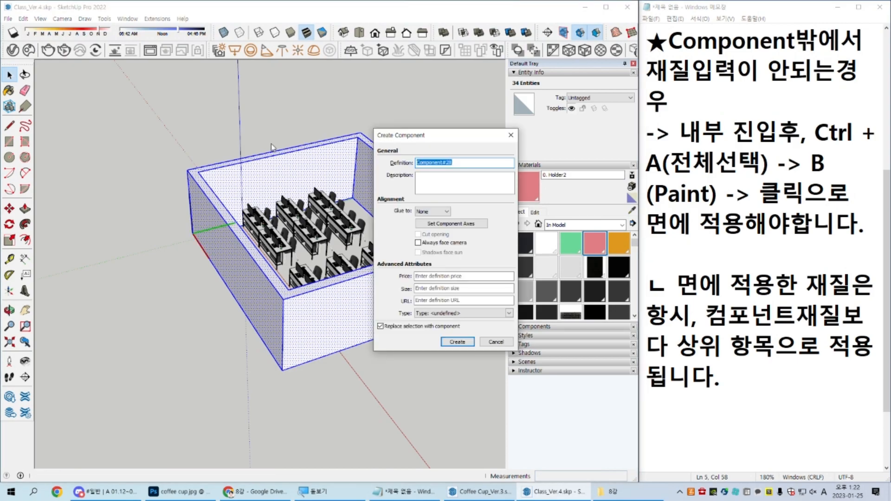
key(Return)
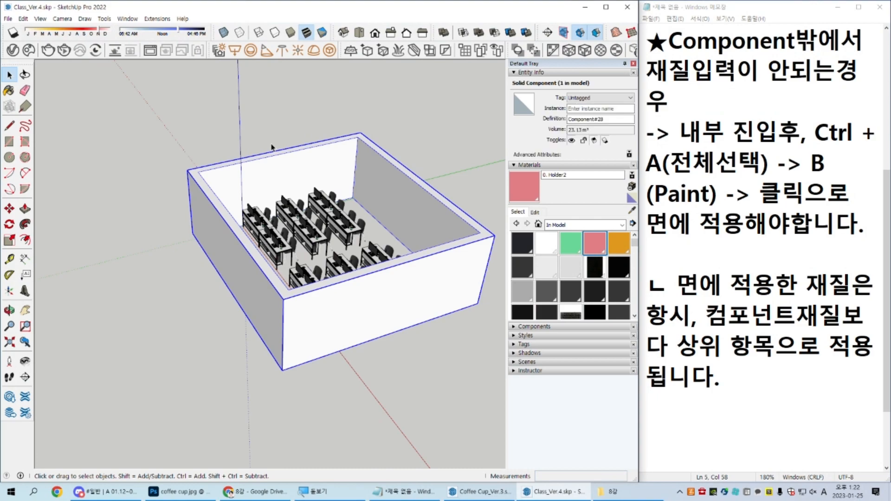
Step: Paste the floor back in its original place and make it a component separate from the walls
key(ctrl+z)
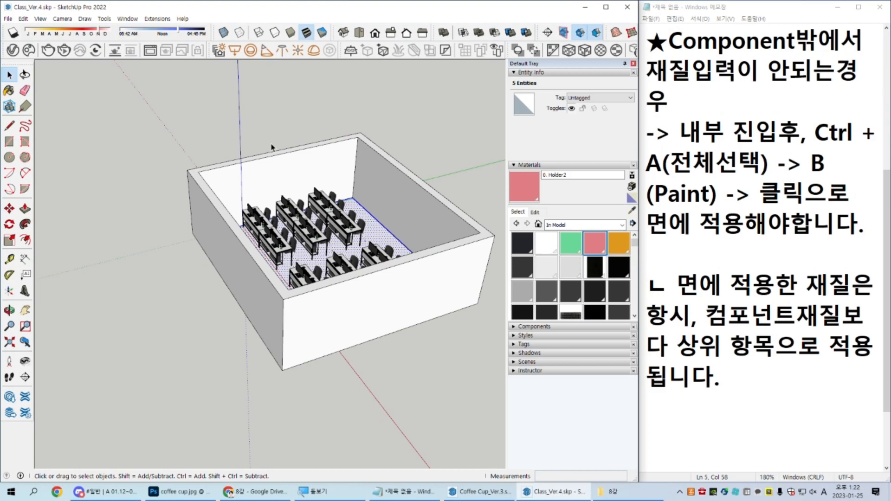
click(438, 221)
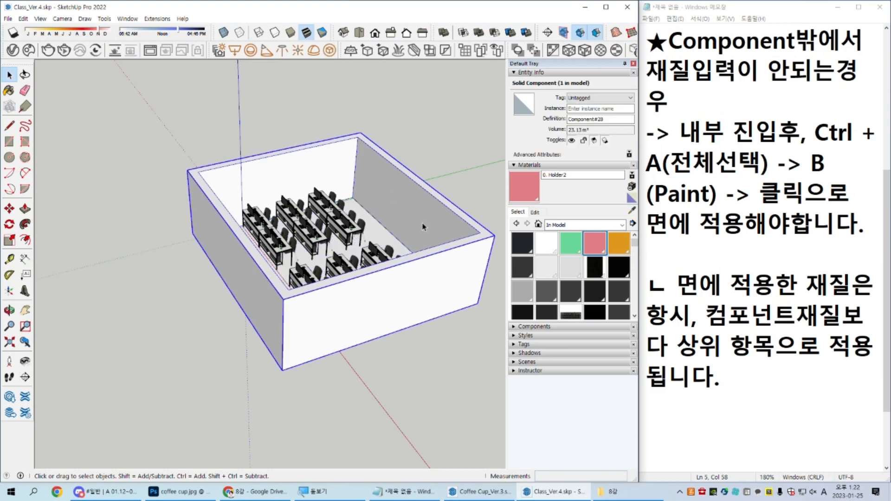
scroll(423, 227, up, 3)
middle_drag(410, 217, 440, 229)
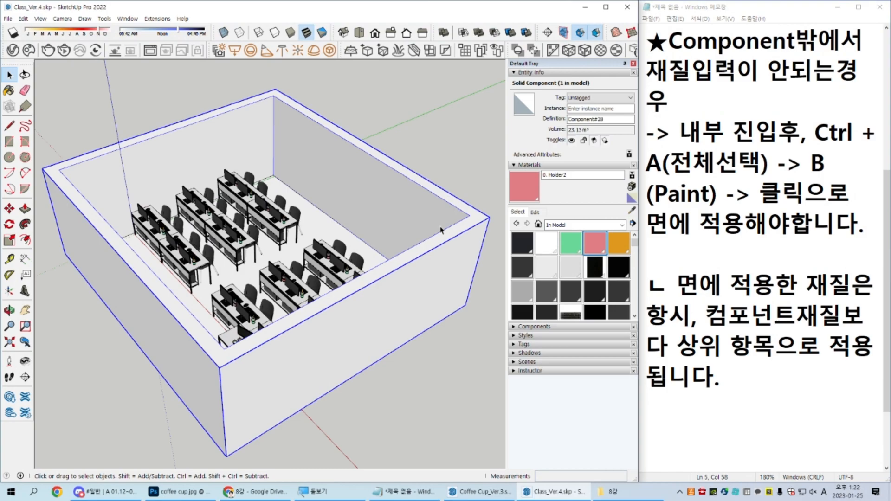
scroll(321, 279, up, 4)
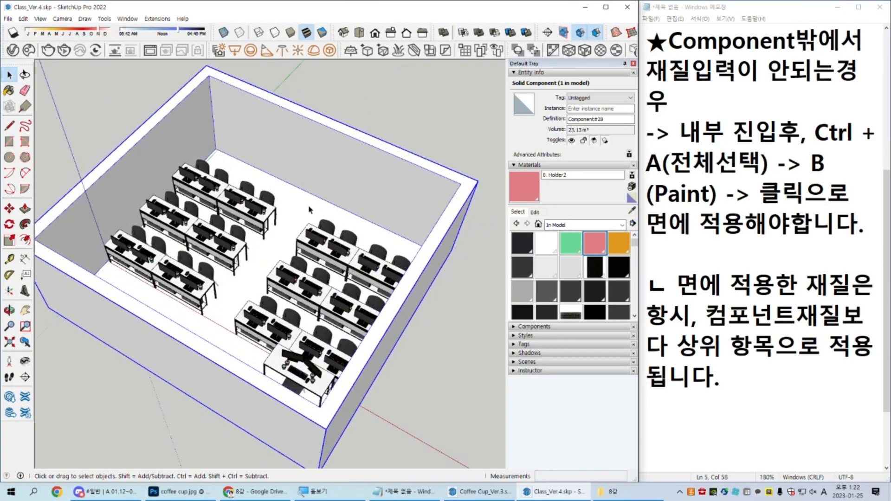
key(ctrl+a)
key(g)
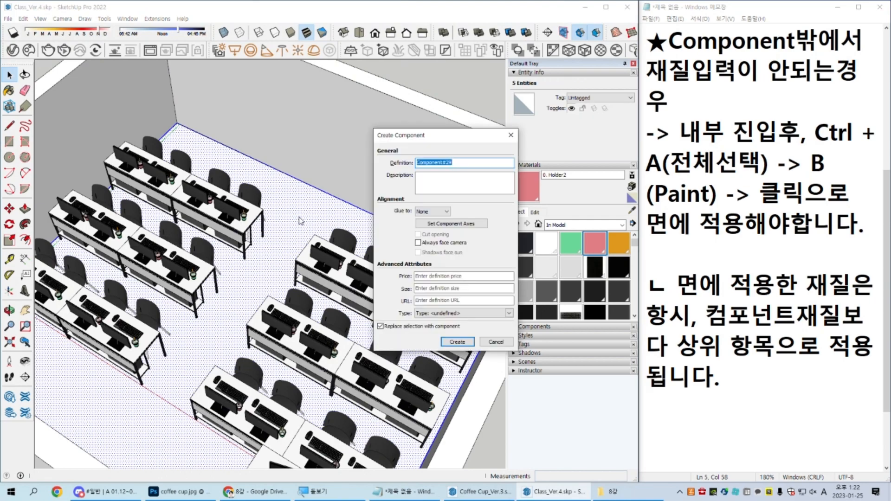
key(Return)
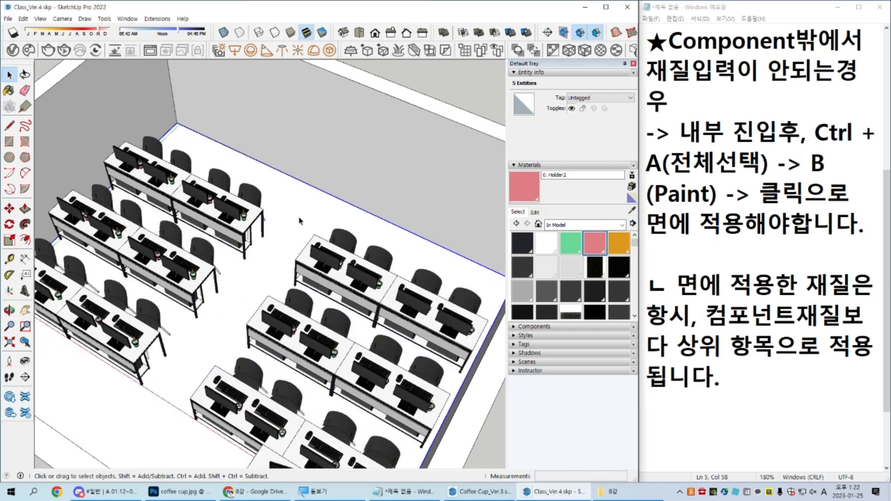
Step: Draw a rectangle for a column on the floor in the front corner of the room opposite the teacher's desk
scroll(302, 221, down, 5)
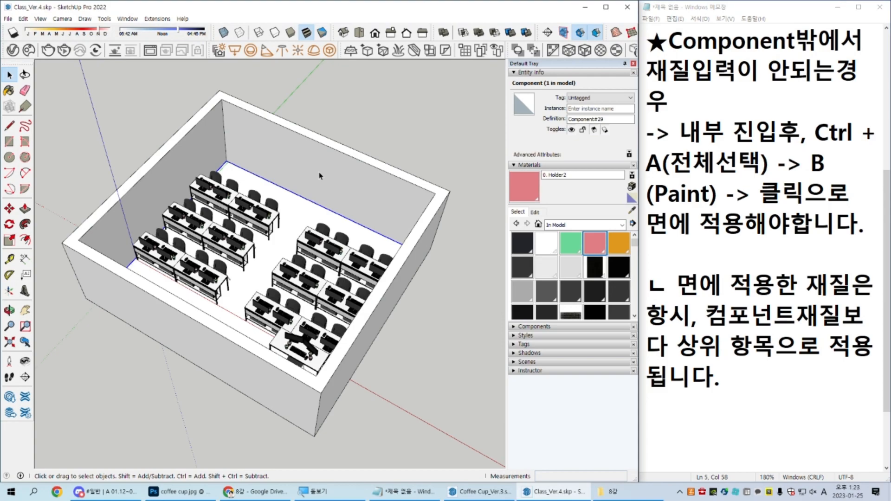
middle_drag(256, 229, 360, 289)
scroll(360, 289, up, 3)
scroll(254, 251, down, 1)
middle_drag(254, 250, 293, 277)
key(ctrl)
shift+middle_drag(88, 331, 145, 318)
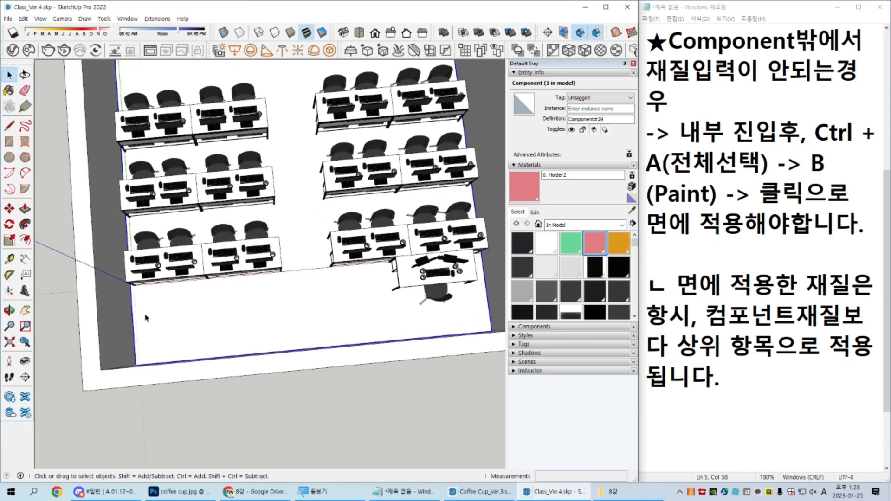
middle_drag(212, 330, 163, 343)
scroll(146, 335, up, 5)
middle_drag(249, 330, 330, 185)
key(r)
click(366, 168)
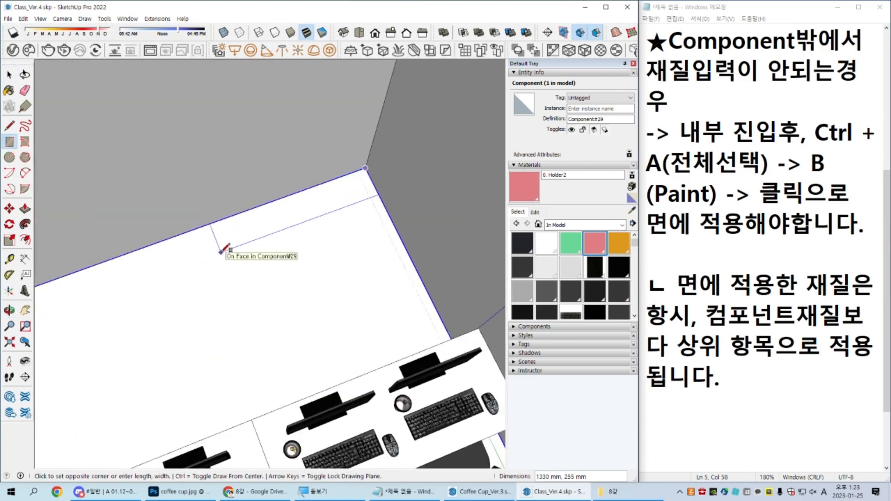
text(800,400)
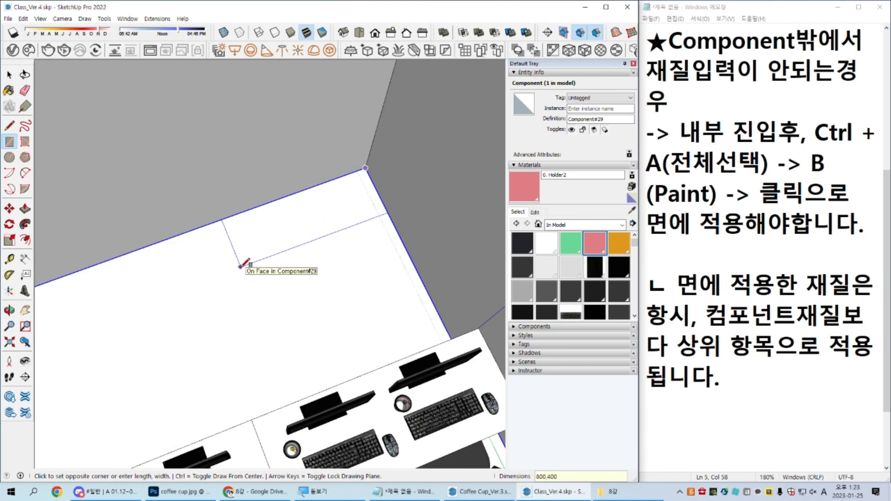
key(space)
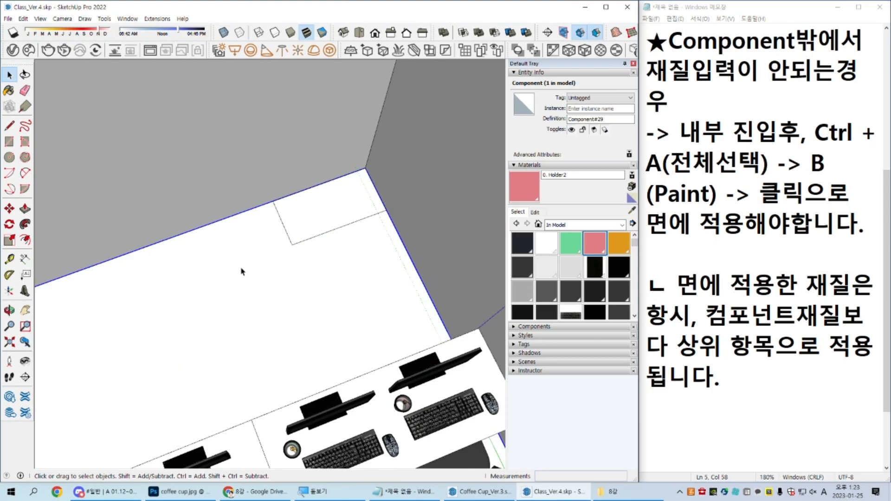
Step: Push/pull the corner rectangle up to the top of the walls to form a column
scroll(299, 226, down, 4)
key(p)
click(312, 214)
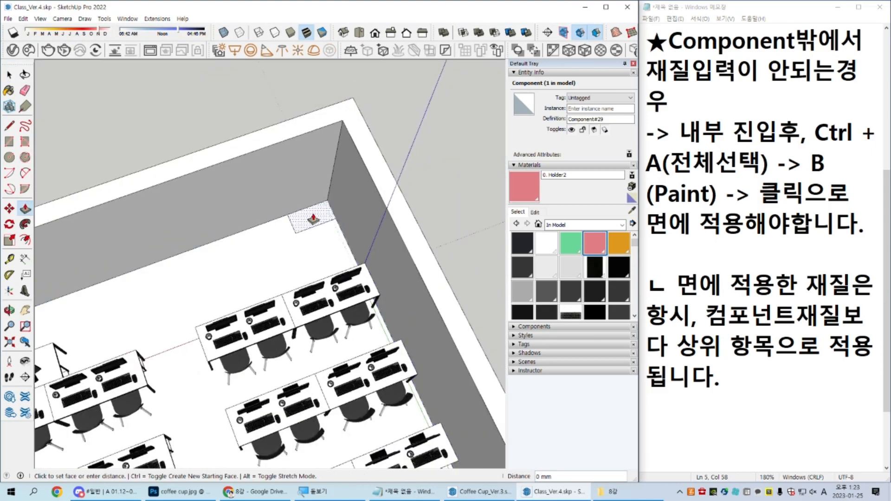
click(368, 170)
key(space)
middle_drag(372, 167, 325, 92)
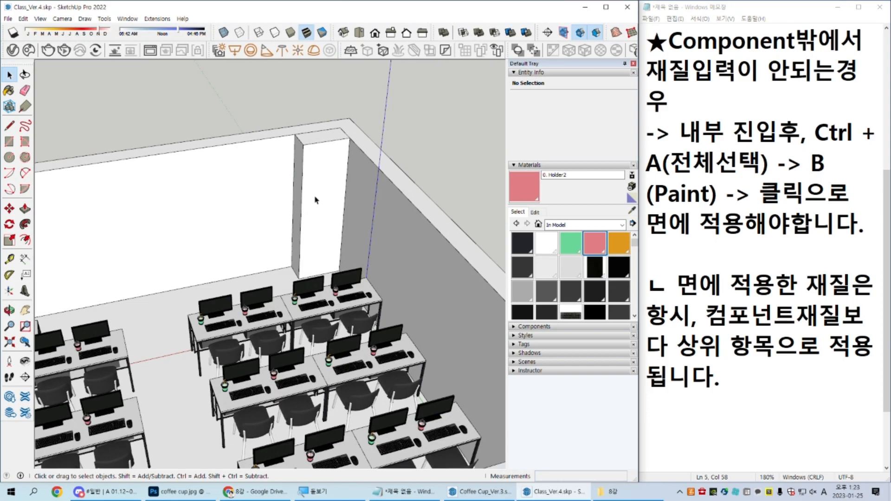
Step: Cut the whole corner column and paste it in its original place inside the wall component
scroll(317, 192, up, 5)
mouse_move(321, 185)
middle_down()
mouse_move(295, 233)
mouse_move(312, 225)
mouse_move(302, 119)
middle_up()
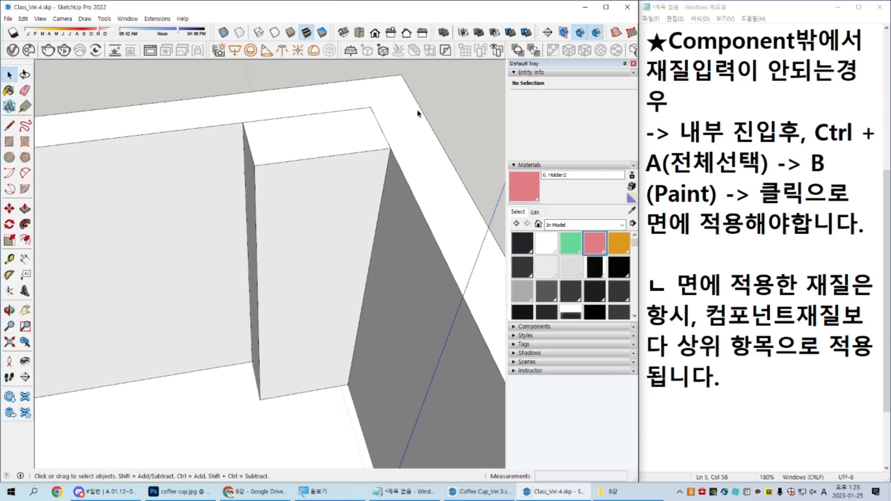
click(409, 118)
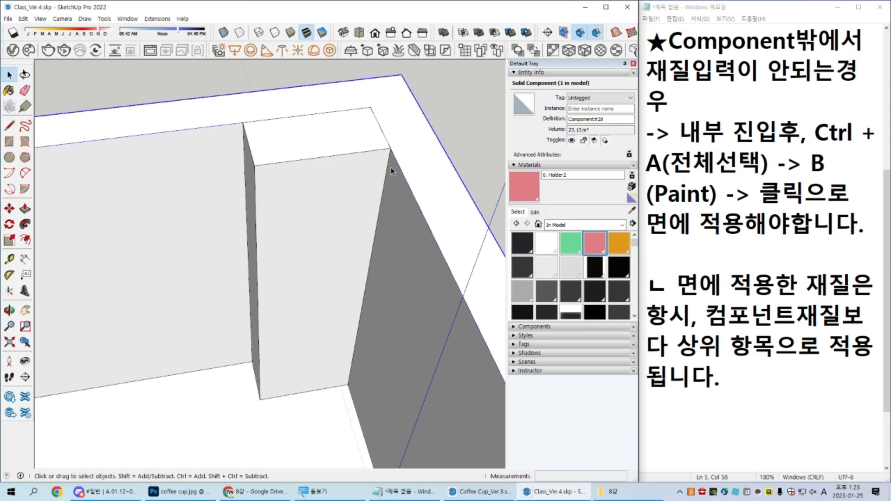
scroll(391, 168, down, 3)
triple_click(348, 174)
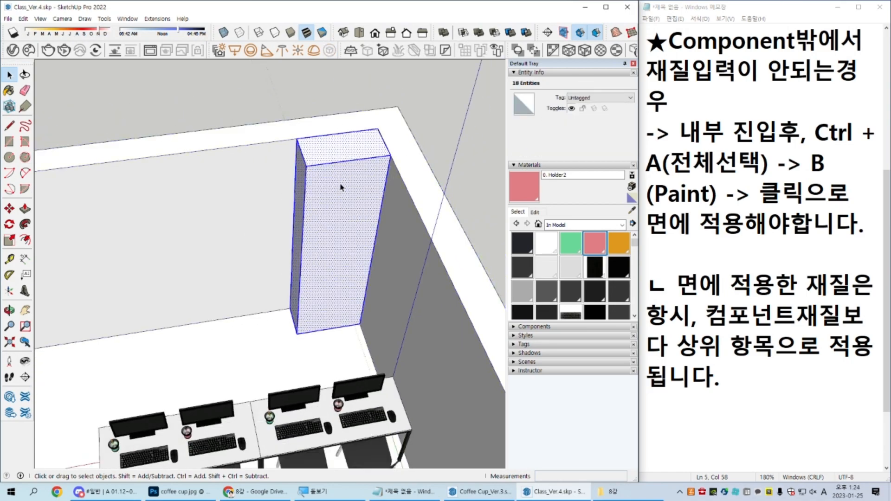
key(ctrl)
click(244, 238)
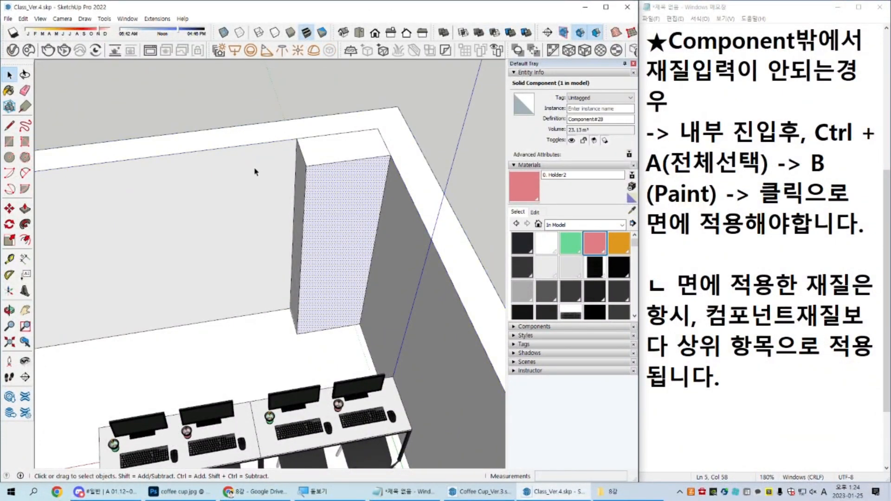
triple_click(358, 152)
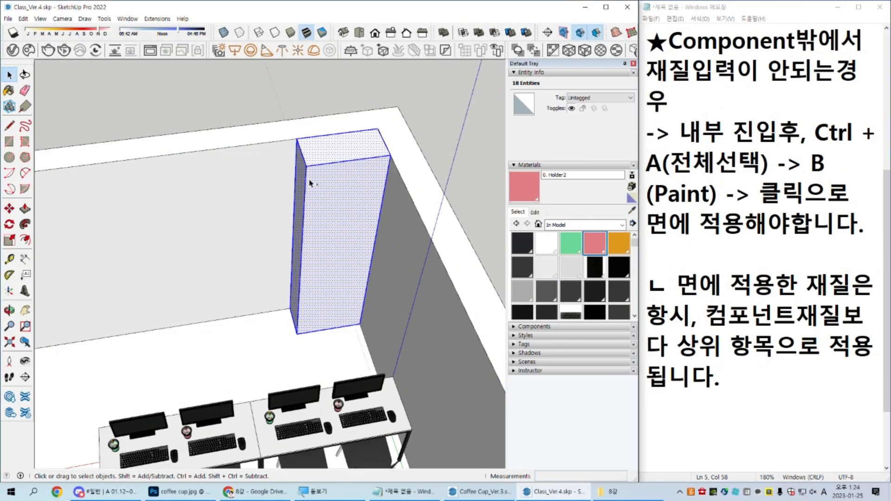
key(Delete)
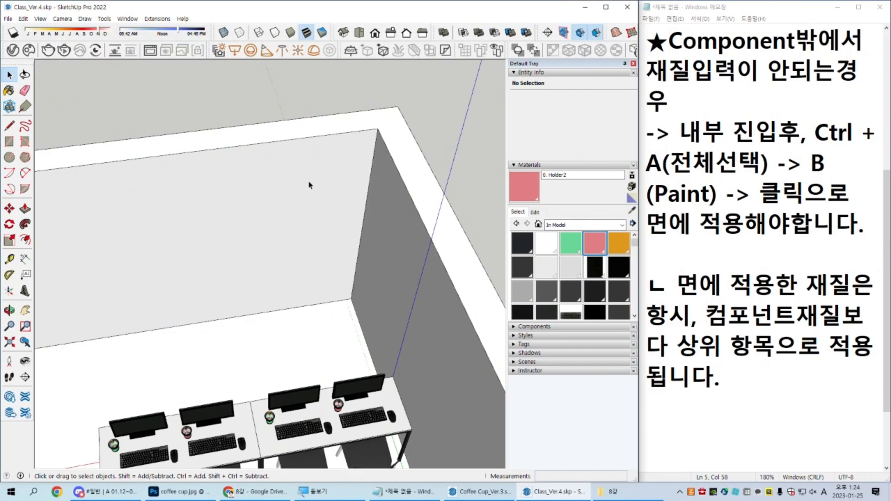
double_click(304, 194)
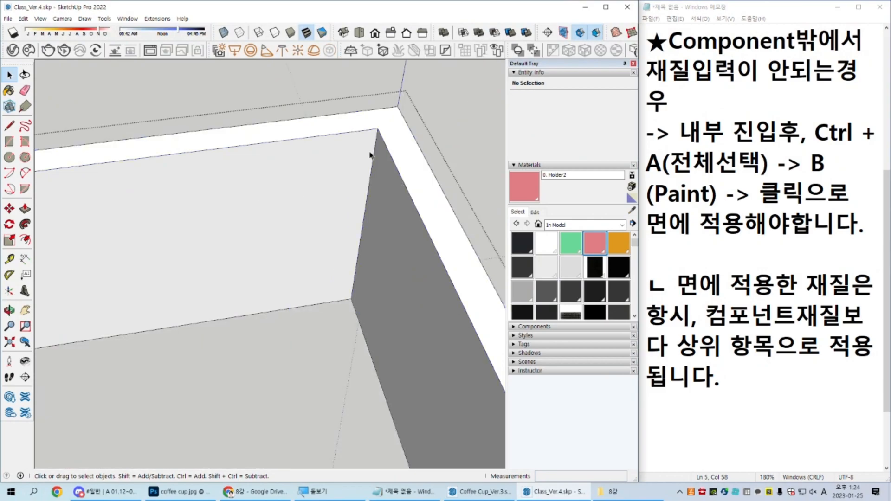
key(ctrl+shift+v)
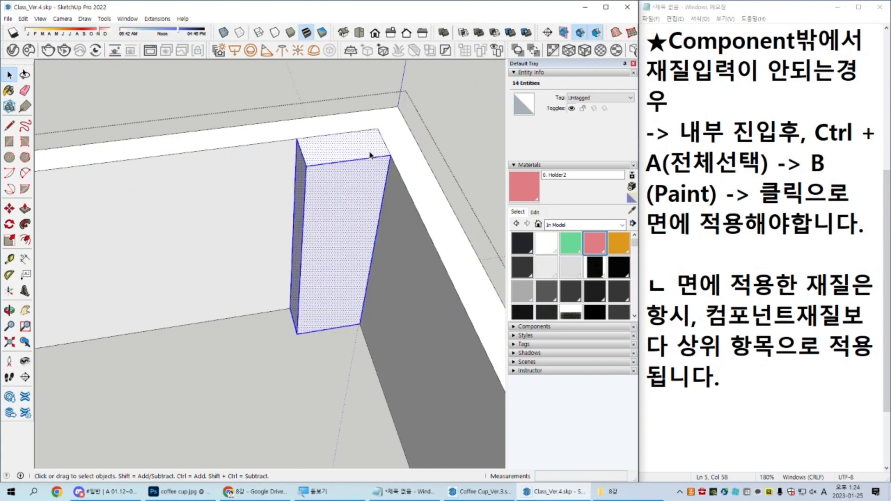
Step: Erase the leftover seam edges between the column and the walls on the top and underside
key(e)
drag(390, 143, 370, 127)
mouse_move(379, 343)
middle_down()
mouse_move(365, 339)
mouse_move(360, 191)
mouse_move(328, 370)
middle_up()
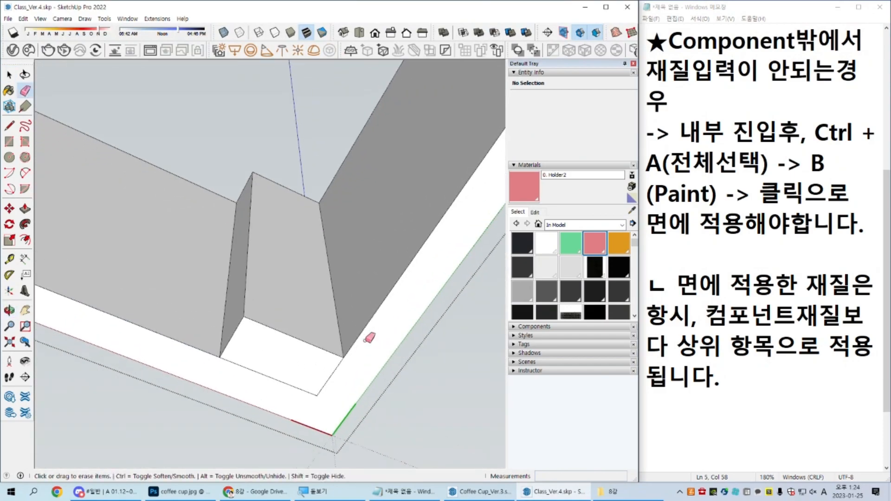
drag(296, 389, 321, 387)
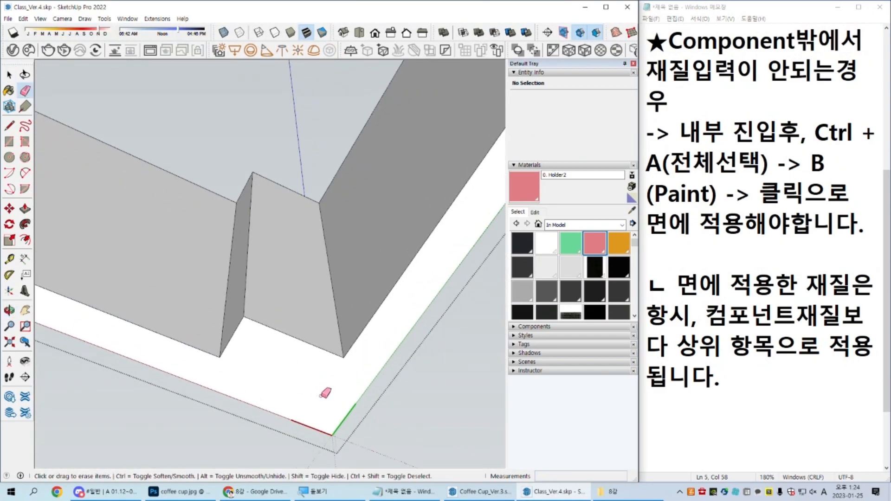
Step: Display the back edges and locate the leftover vertical edge hidden inside the merged corner column
middle_drag(336, 383, 308, 377)
key(k)
scroll(268, 268, up, 3)
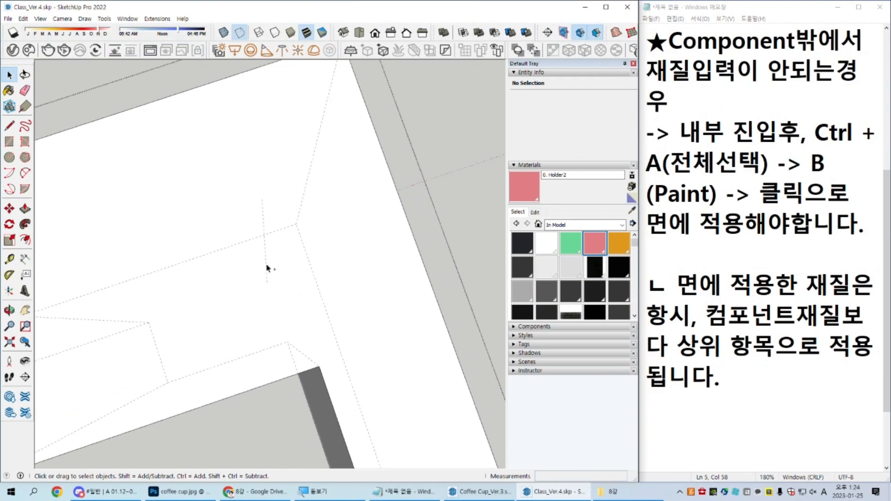
scroll(266, 274, down, 3)
key(e)
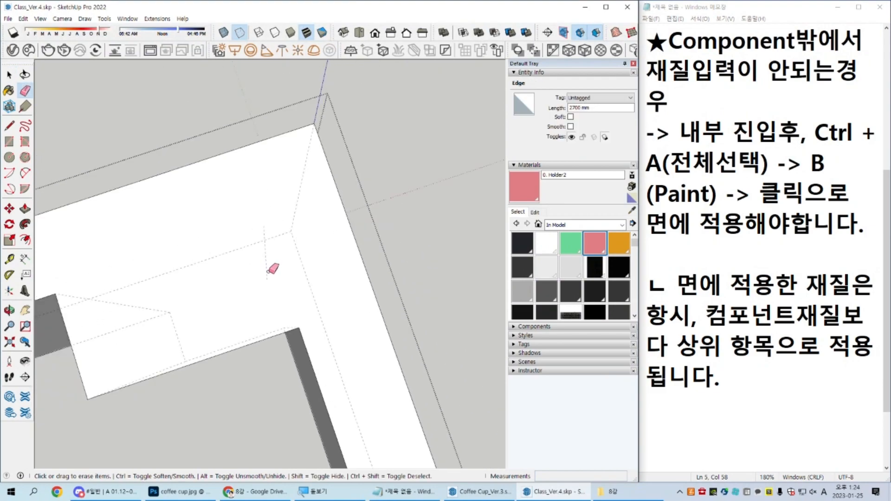
key(space)
mouse_move(274, 269)
middle_down()
mouse_move(297, 190)
mouse_move(300, 246)
middle_up()
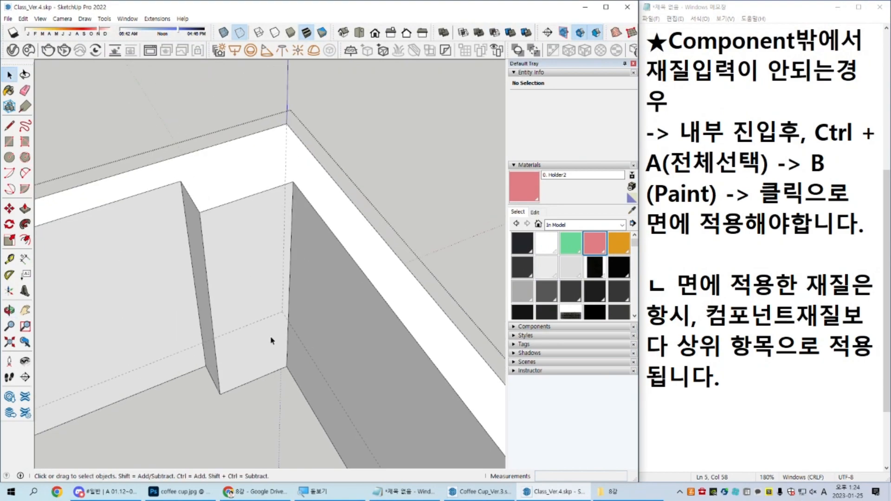
Step: Undo the erasure of the corner column's seam edges and select the column's top face
middle_drag(271, 257, 350, 250)
scroll(272, 188, up, 3)
scroll(272, 187, up, 3)
scroll(348, 266, down, 7)
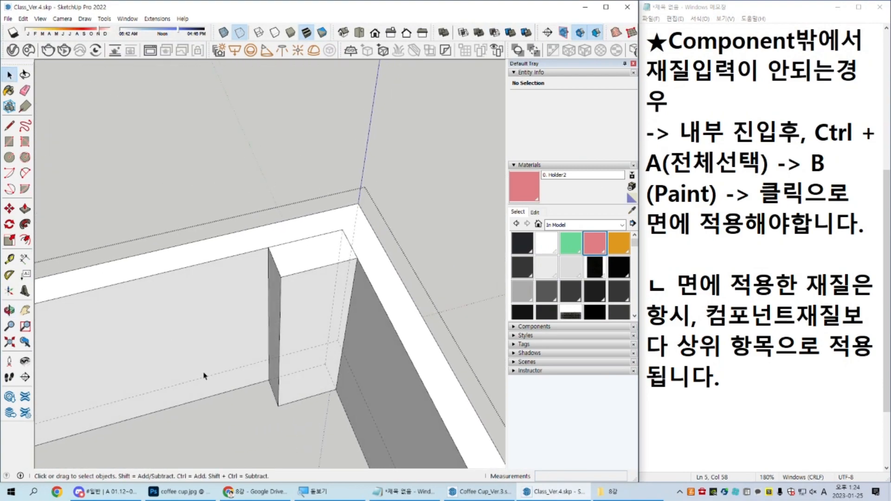
scroll(357, 266, up, 5)
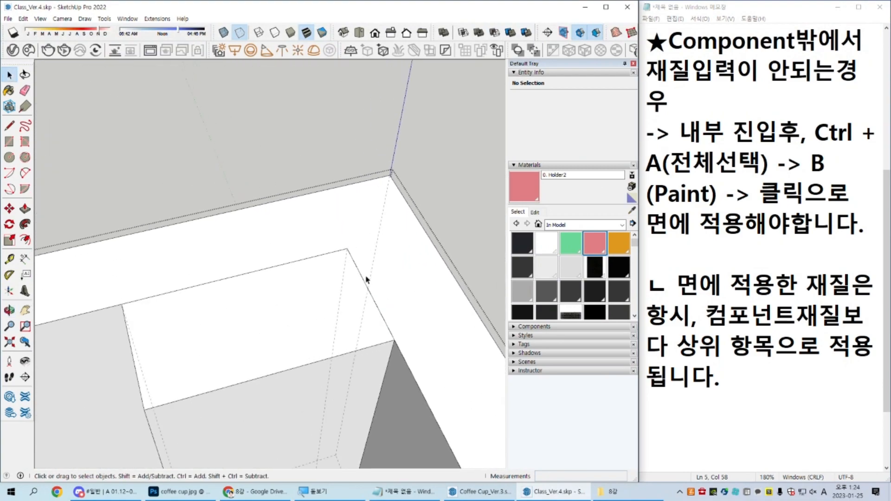
click(285, 288)
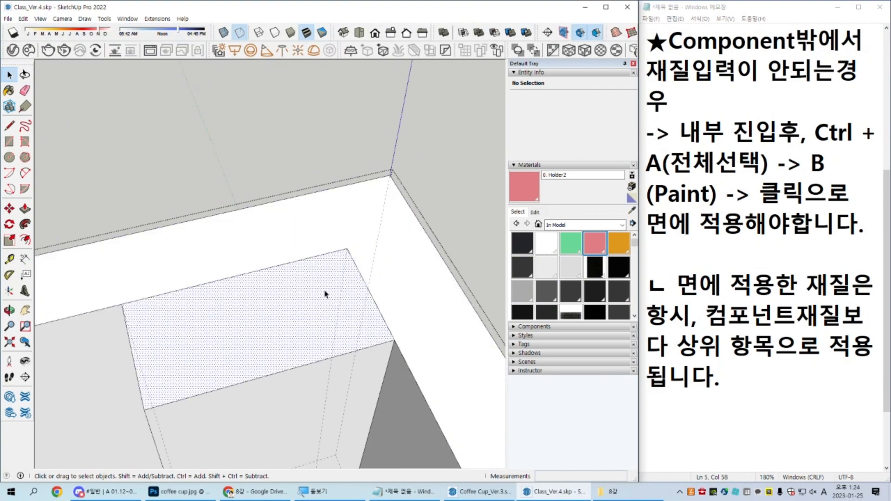
click(377, 255)
middle_drag(366, 269, 348, 272)
Step: Erase the edges separating the corner column from the walls, first on the top and again on the underside
key(e)
drag(362, 274, 344, 267)
click(326, 256)
scroll(331, 331, down, 5)
mouse_move(303, 452)
shift+middle_down()
mouse_move(297, 401)
mouse_move(348, 352)
mouse_move(341, 283)
shift+middle_up()
scroll(339, 385, up, 3)
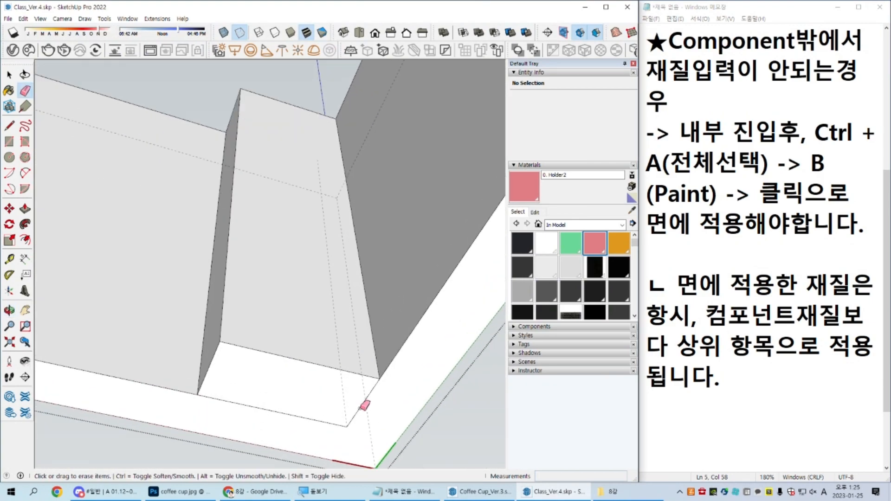
mouse_move(330, 274)
middle_down()
mouse_move(320, 256)
mouse_move(356, 199)
mouse_move(302, 149)
middle_up()
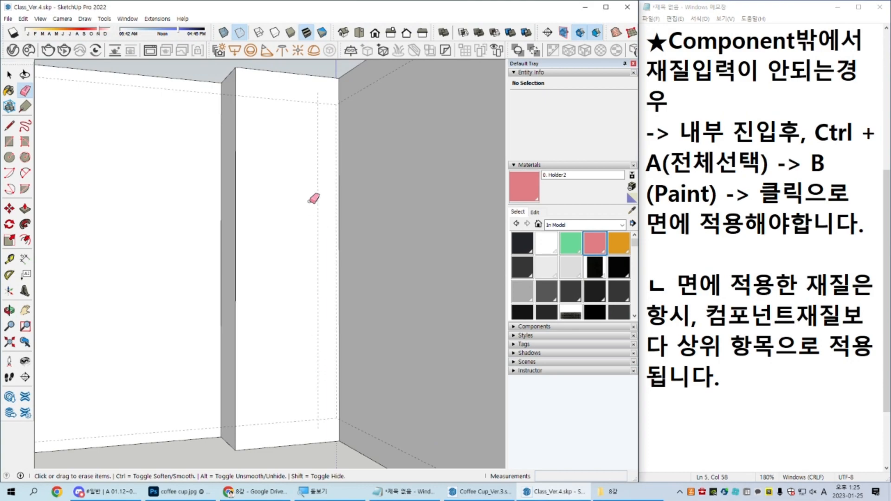
Step: Erase the leftover vertical edge inside the column and select all the wall geometry to check it
scroll(311, 197, up, 3)
click(319, 189)
scroll(302, 279, down, 4)
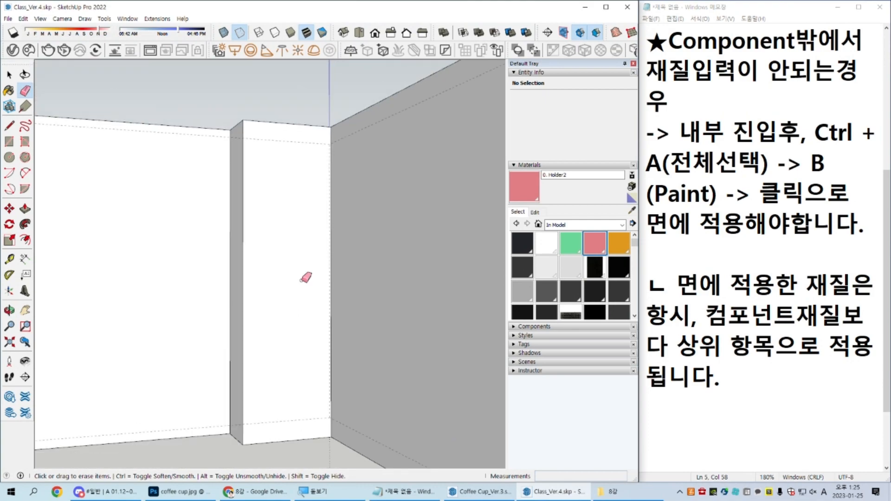
key(space)
mouse_move(293, 248)
middle_down()
mouse_move(215, 352)
mouse_move(212, 405)
middle_up()
key(ctrl+a)
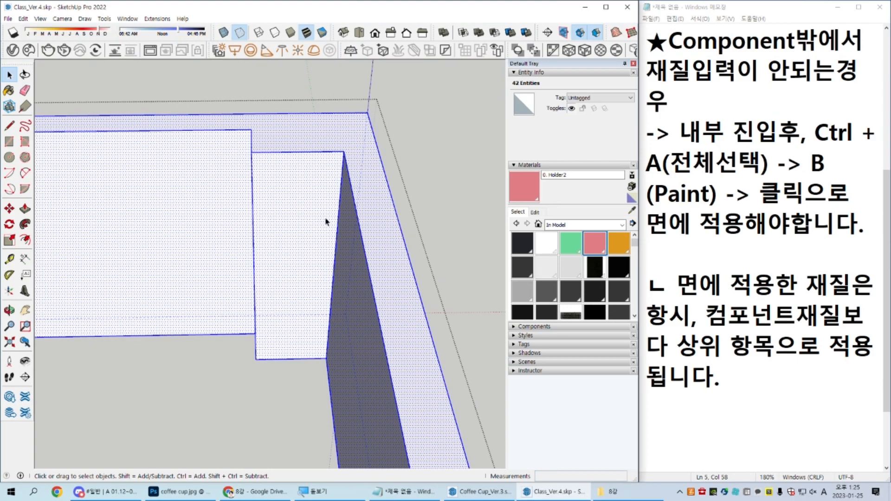
scroll(325, 222, down, 1)
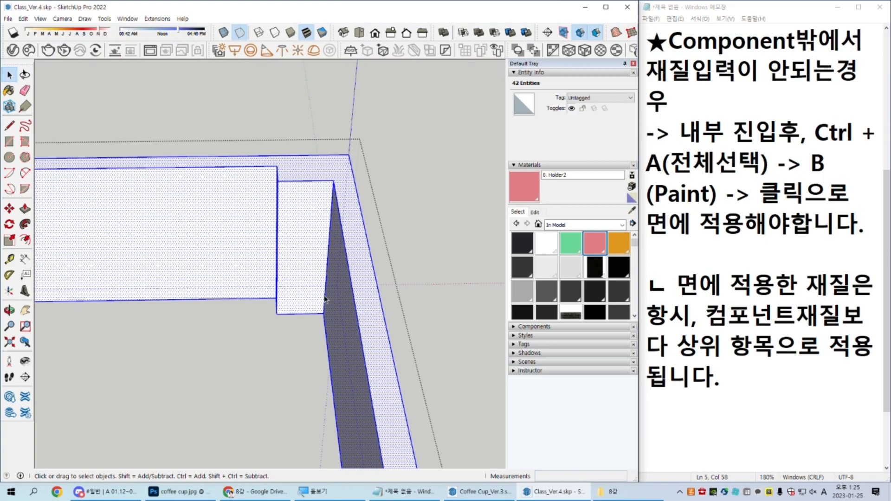
Step: Draw a practice rectangle on the empty ground beside the classroom and select its face
scroll(324, 296, down, 3)
shift+middle_drag(369, 291, 245, 314)
scroll(256, 304, down, 3)
click(255, 304)
key(r)
click(191, 361)
click(421, 212)
key(space)
scroll(422, 211, up, 3)
key(r)
click(422, 211)
key(space)
scroll(366, 266, down, 2)
click(366, 269)
Step: Offset the practice rectangle outward and merge a small corner rectangle into the resulting border by erasing the shared edges
key(r)
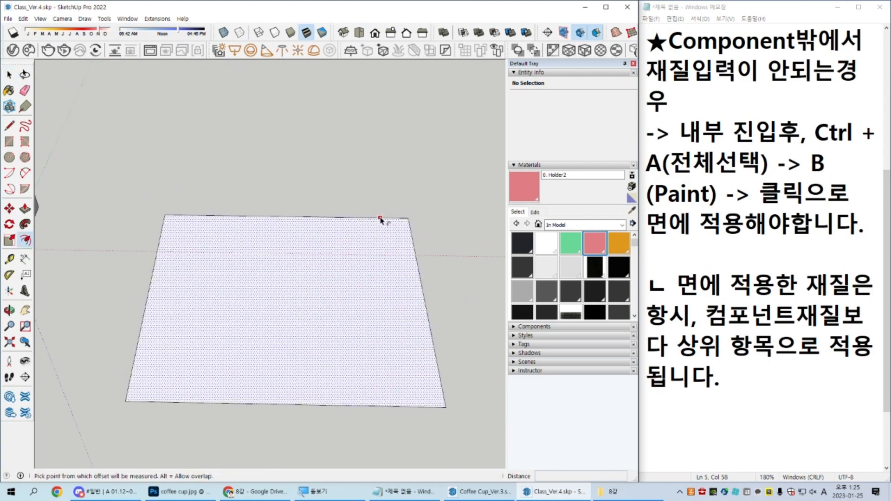
scroll(382, 207, up, 5)
click(412, 221)
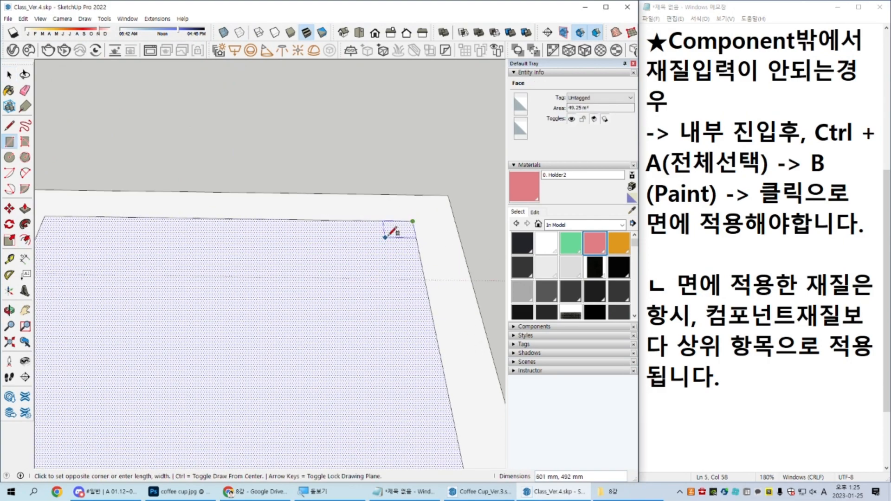
click(335, 251)
key(e)
drag(420, 232, 399, 214)
key(space)
Step: Push/pull the practice border face upward to form walls with an integrated corner column
scroll(415, 223, down, 3)
click(427, 260)
key(p)
click(428, 272)
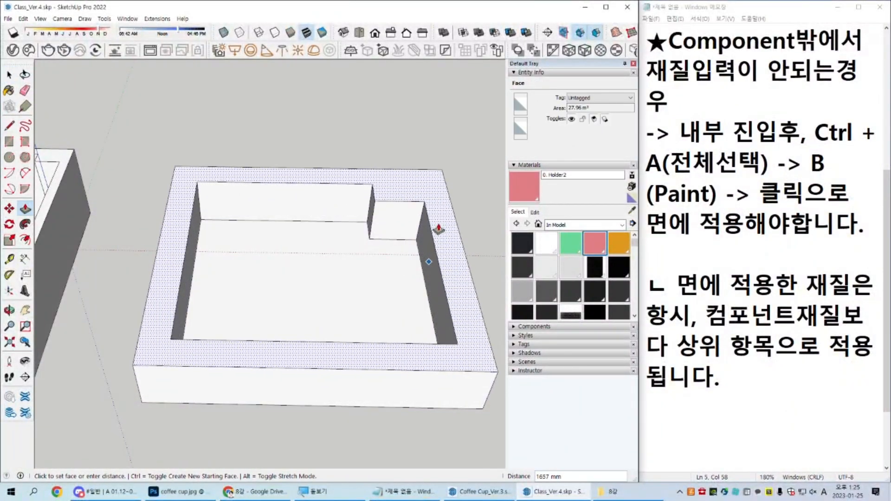
click(442, 219)
Step: Delete the whole practice wall model beside the classroom
key(space)
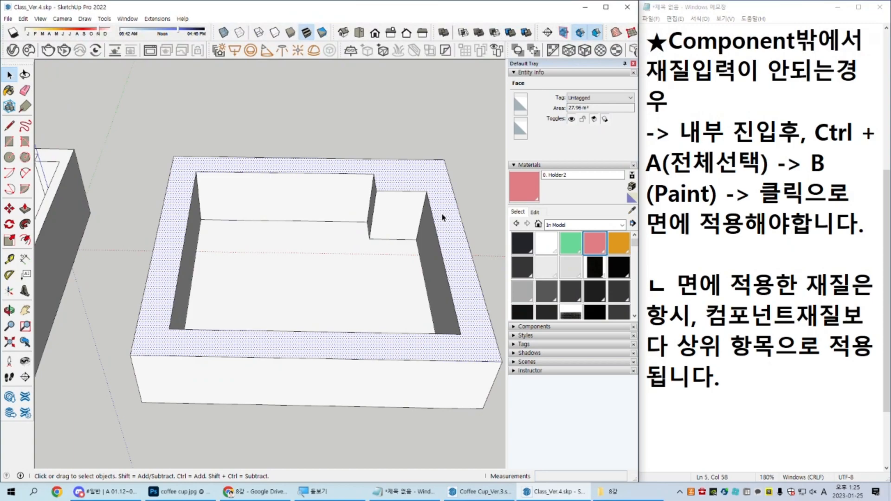
triple_click(443, 218)
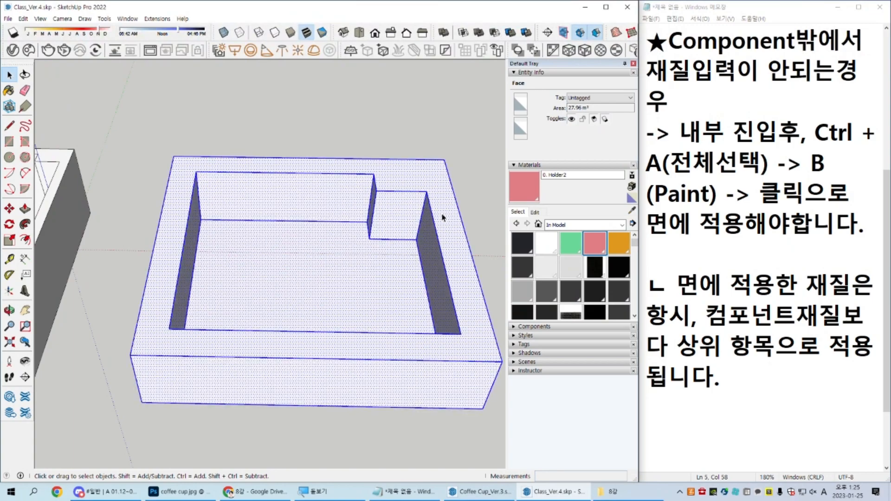
key(Delete)
scroll(401, 267, down, 2)
Step: Open the classroom's floor component and examine its edges around the corner where the column stands
shift+middle_drag(210, 299, 481, 269)
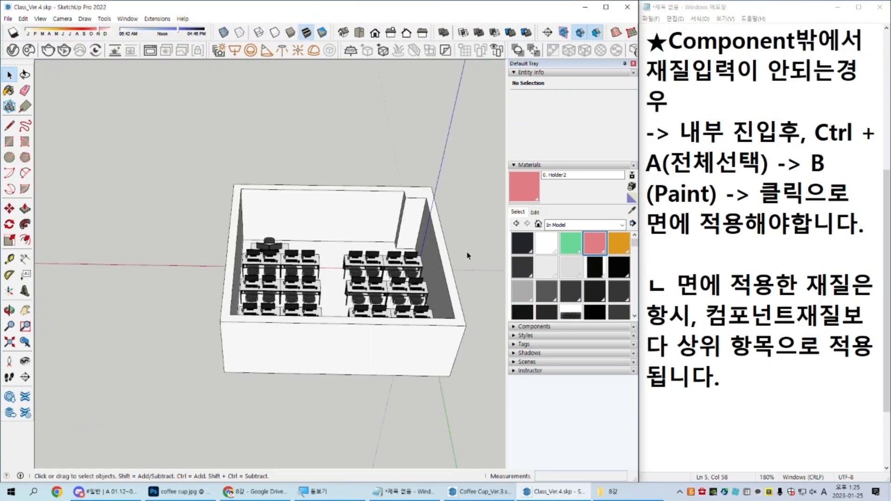
scroll(447, 232, up, 5)
key(ctrl)
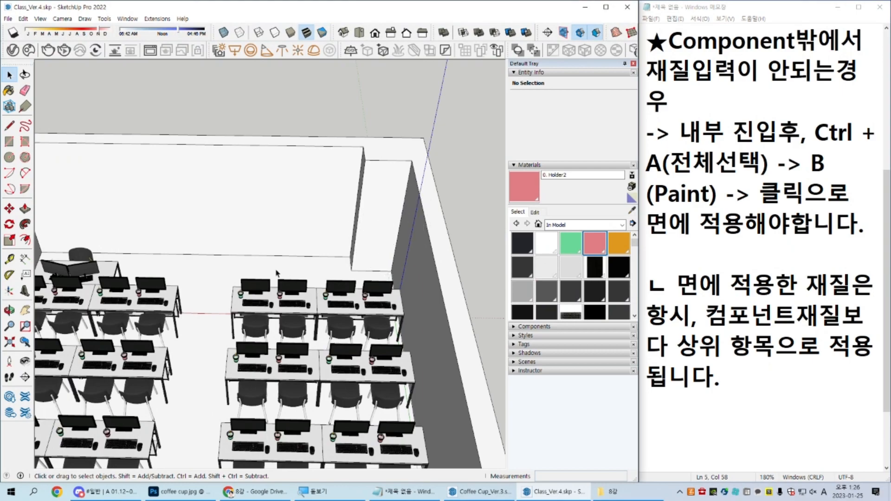
scroll(277, 273, up, 5)
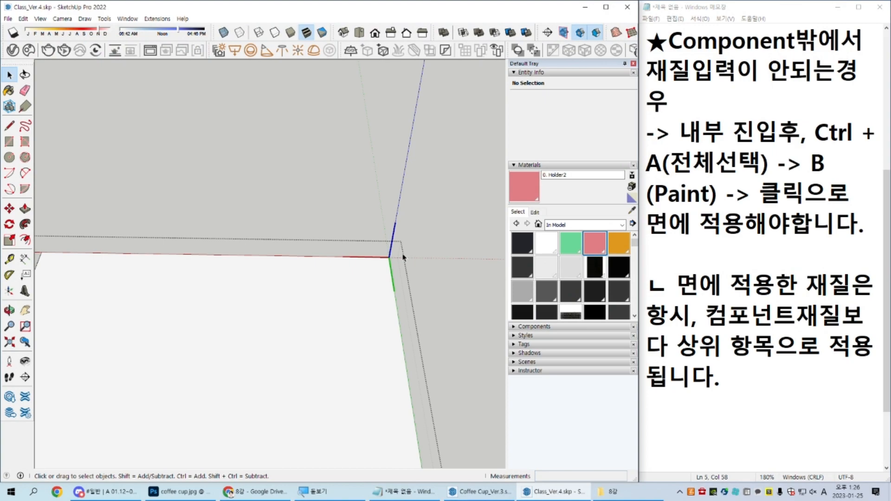
scroll(401, 260, up, 4)
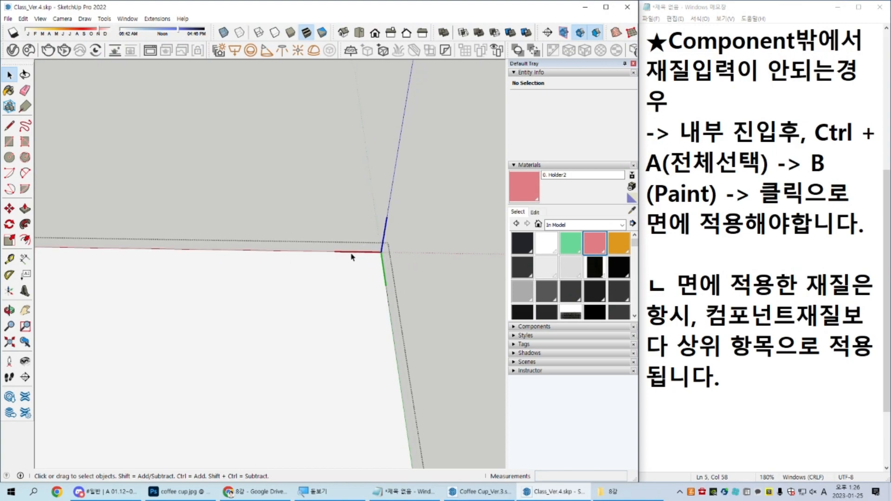
scroll(353, 272, down, 4)
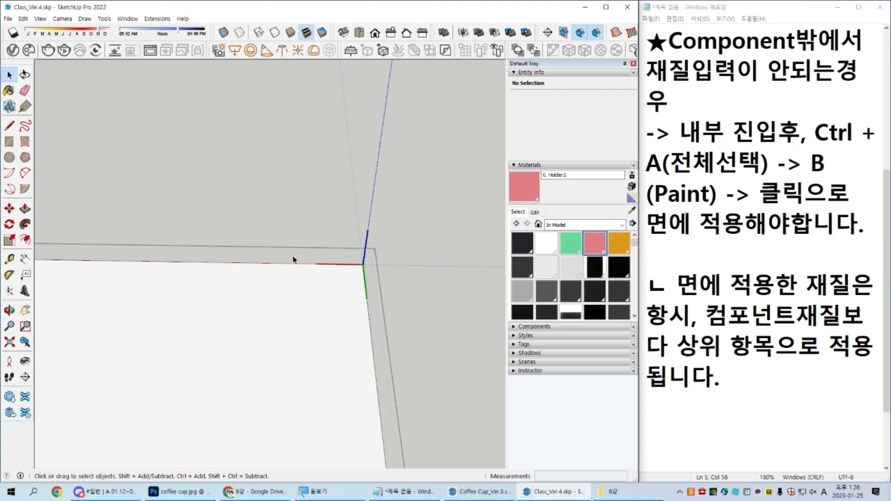
scroll(292, 260, down, 2)
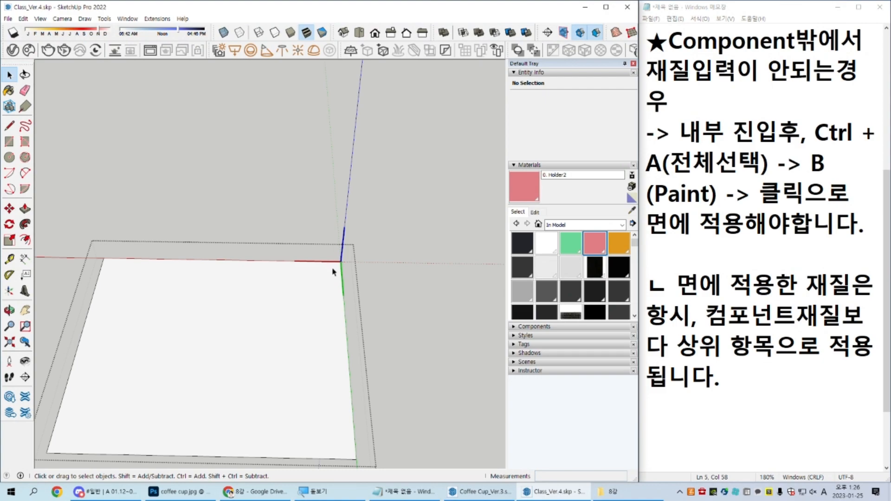
Step: Copy the underside face of the walls and column from inside the wall component, and leave the component
click(336, 235)
double_click(342, 220)
middle_drag(429, 339, 399, 185)
scroll(388, 423, up, 2)
mouse_move(388, 422)
middle_down()
mouse_move(381, 153)
mouse_move(387, 330)
middle_up()
scroll(333, 349, up, 2)
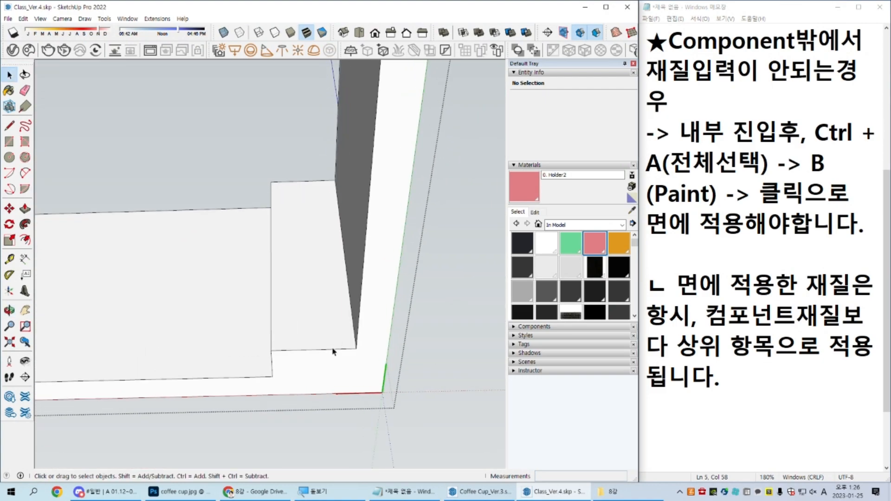
scroll(326, 373, up, 3)
click(334, 368)
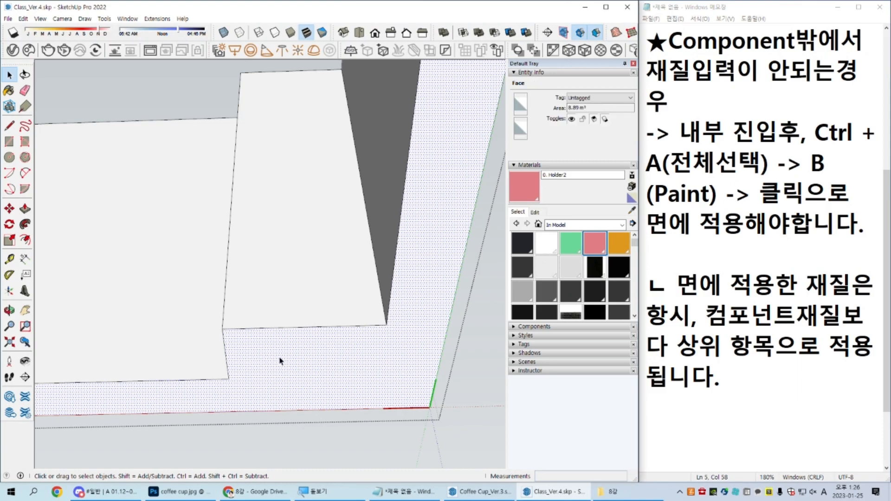
scroll(280, 361, down, 8)
middle_drag(304, 107, 372, 344)
shift+middle_drag(260, 290, 327, 360)
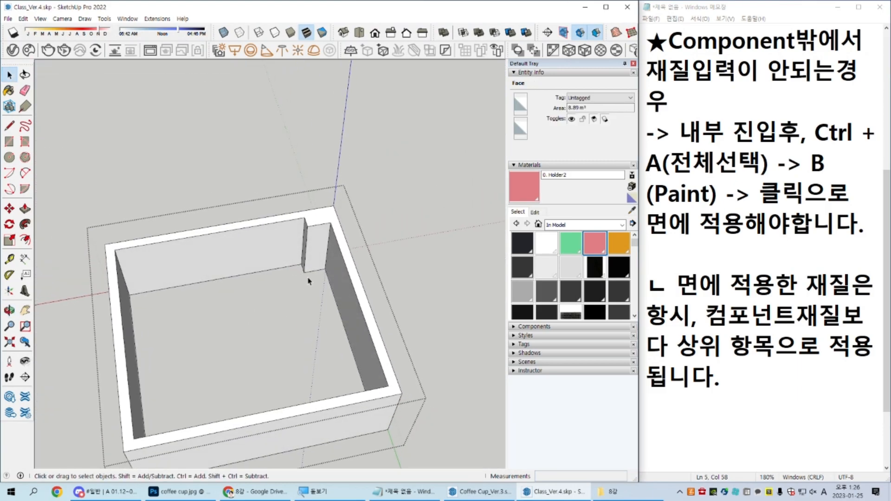
key(Escape)
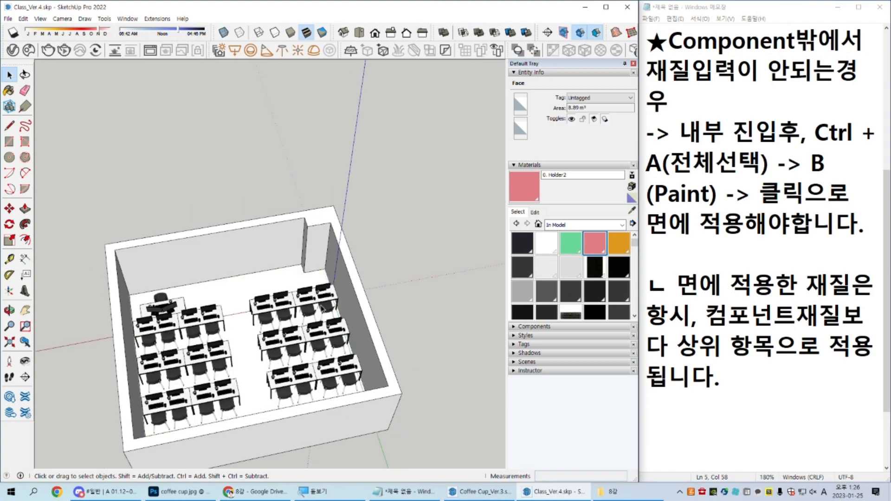
Step: Paste the wall footprint in its original place inside the floor component and erase the seam edges to merge it
double_click(291, 280)
key(ctrl+shift+v)
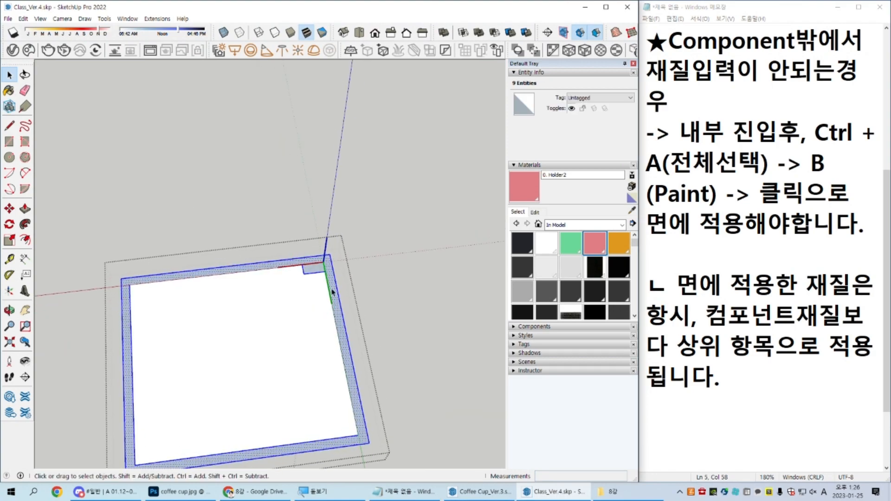
scroll(332, 276, up, 4)
key(e)
mouse_move(321, 259)
mouse_down()
mouse_move(329, 258)
mouse_move(295, 239)
mouse_up()
scroll(285, 238, down, 3)
shift+middle_drag(260, 269, 292, 205)
drag(160, 401, 136, 391)
Step: Undo and redo the last edits to the floor, and leave the floor component
key(space)
key(ctrl+z)
key(ctrl+z)
key(ctrl+y)
key(ctrl+y)
key(Escape)
Step: Reopen the wall component, copy its underside face including the column footprint, and leave the component
scroll(335, 195, up, 2)
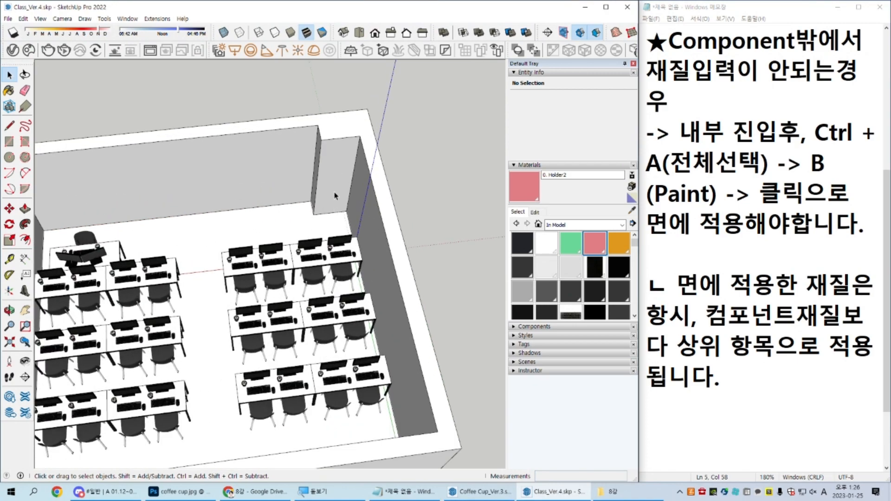
scroll(338, 191, down, 2)
click(230, 142)
middle_drag(358, 324, 359, 211)
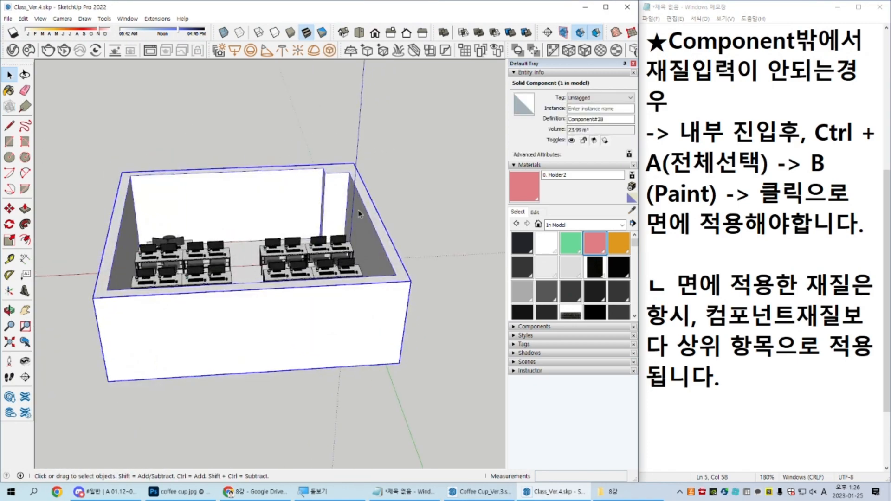
double_click(356, 317)
middle_drag(356, 317, 369, 100)
scroll(388, 250, up, 3)
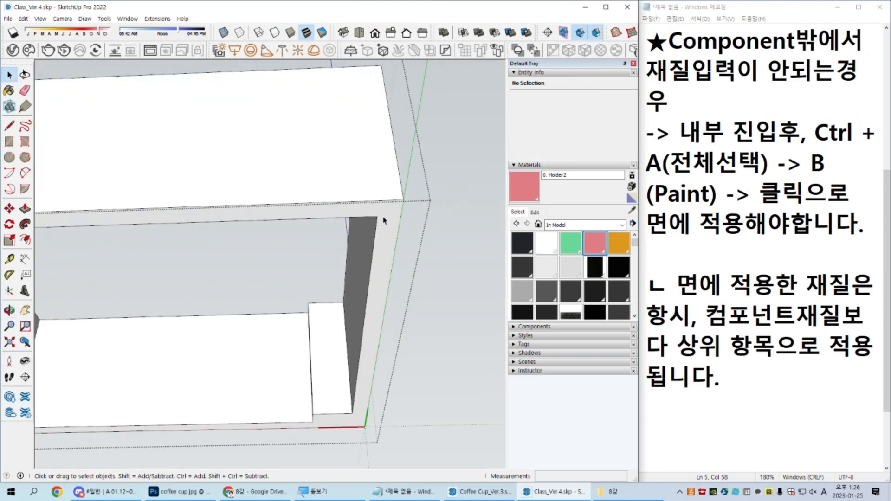
click(384, 222)
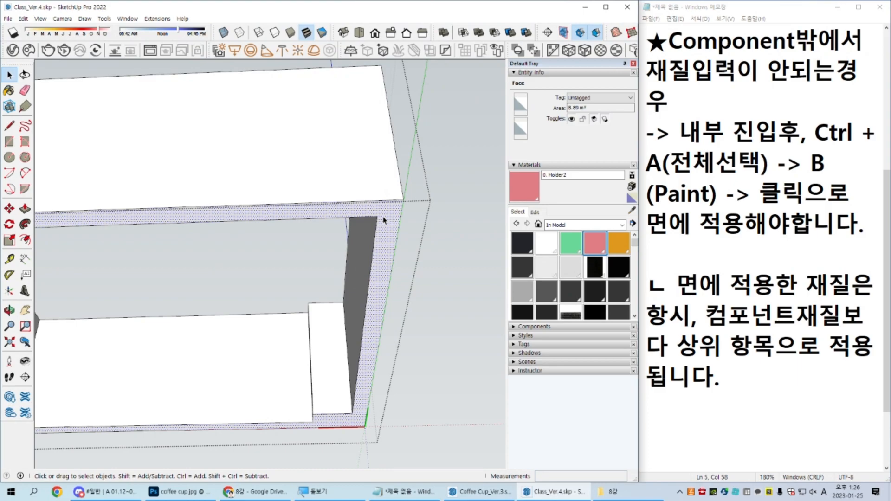
scroll(384, 222, down, 4)
middle_drag(377, 199, 297, 280)
scroll(304, 273, up, 3)
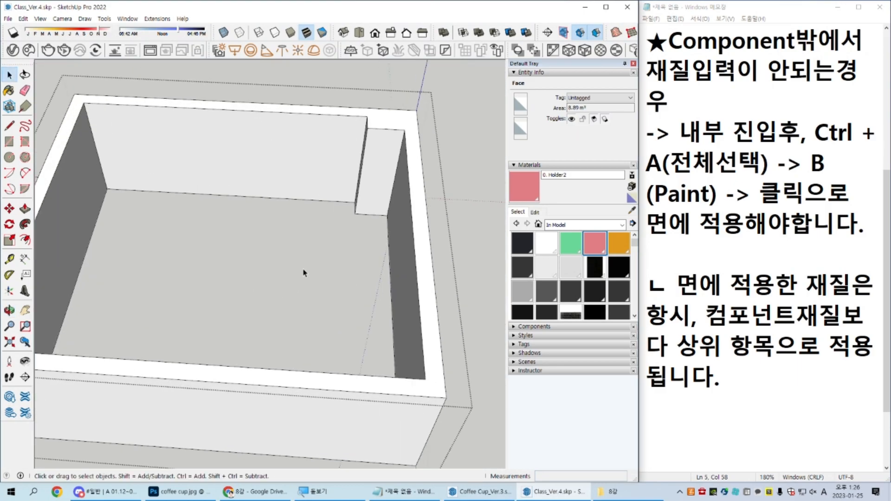
key(Escape)
Step: Open the floor component and paste the copied underside face in its original place
scroll(237, 233, up, 5)
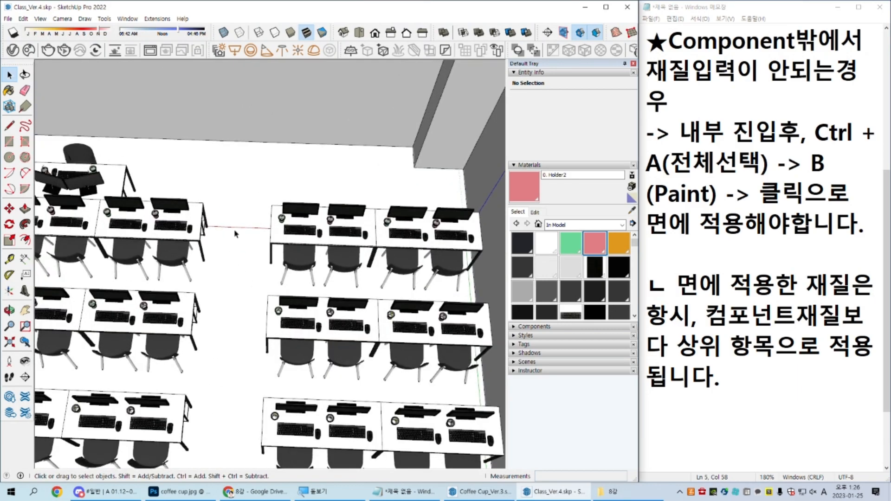
click(235, 232)
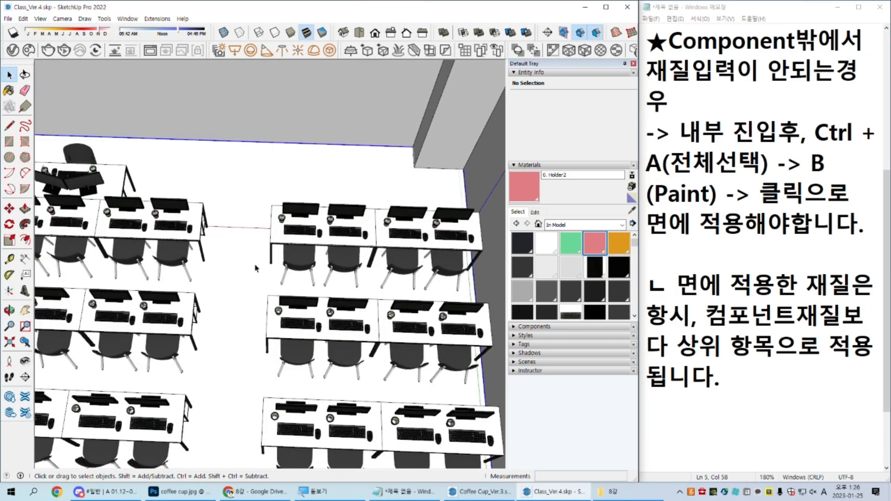
double_click(232, 200)
scroll(320, 221, down, 3)
key(ctrl+a)
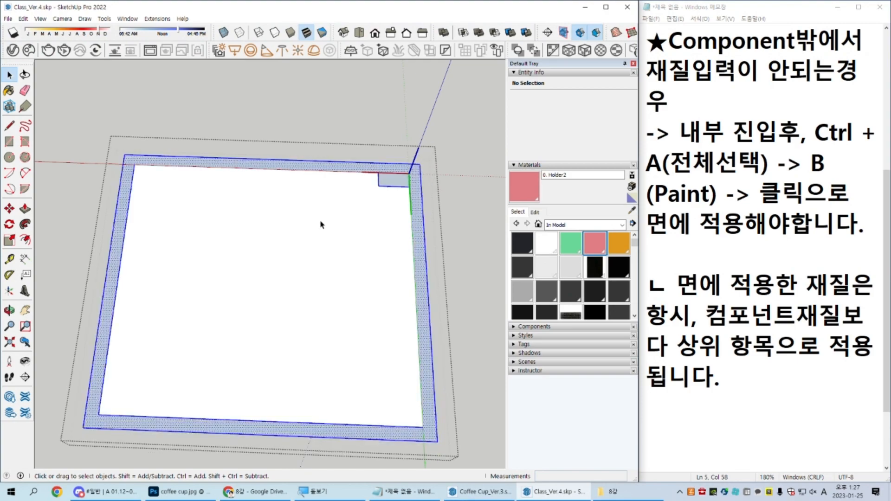
Step: Erase the pasted wall footprint's outer edges from the floor so it keeps only the column notch, and leave the component
scroll(398, 192, up, 5)
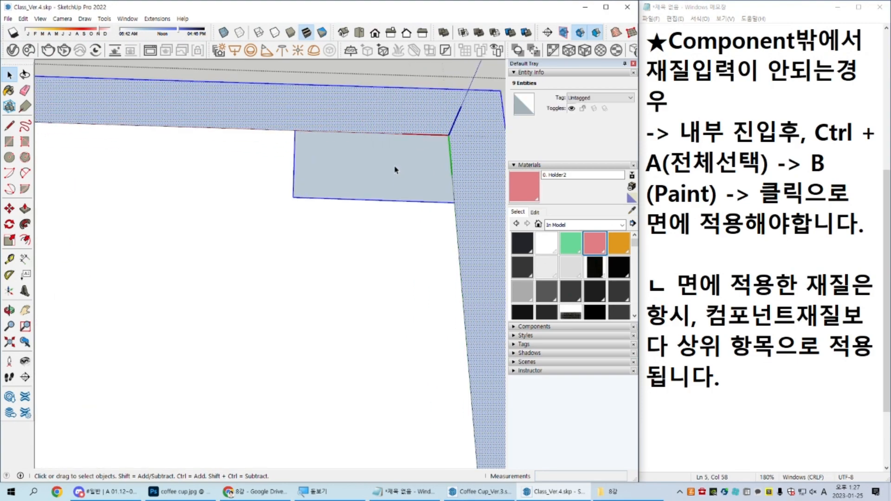
click(409, 172)
scroll(413, 169, down, 5)
key(e)
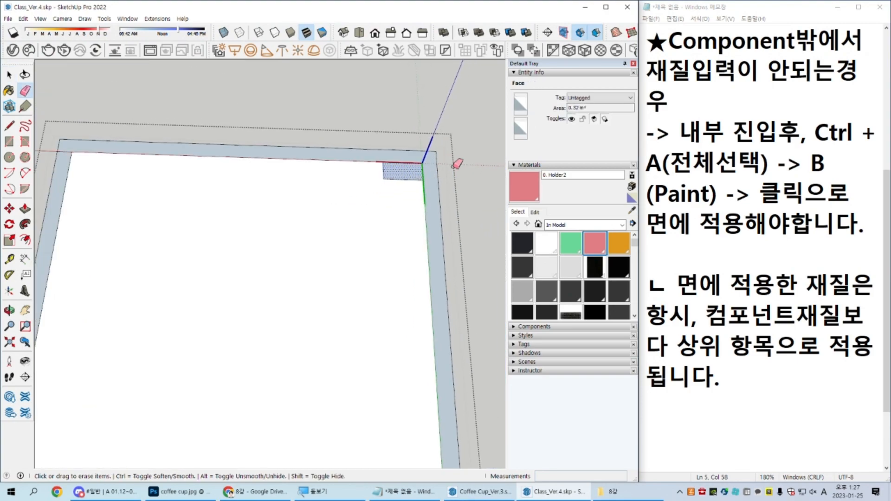
drag(415, 158, 406, 141)
scroll(375, 243, down, 3)
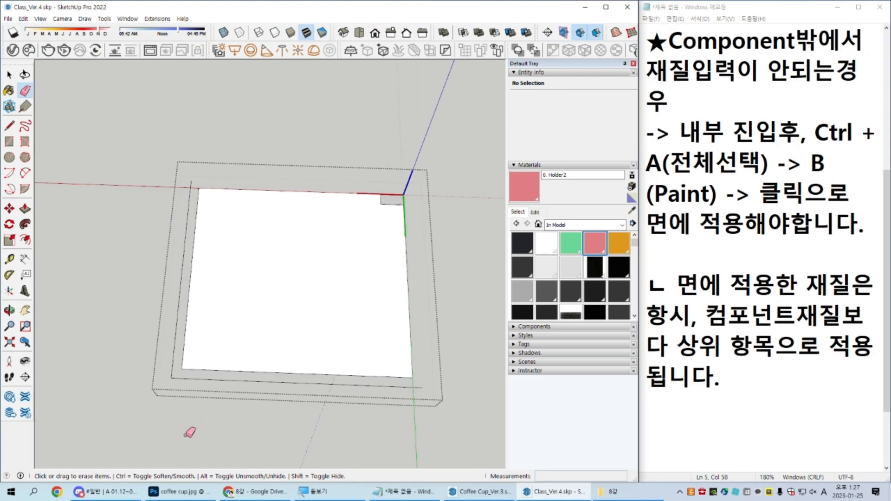
key(space)
scroll(409, 209, up, 3)
key(ctrl)
key(ctrl)
key(ctrl)
key(ctrl)
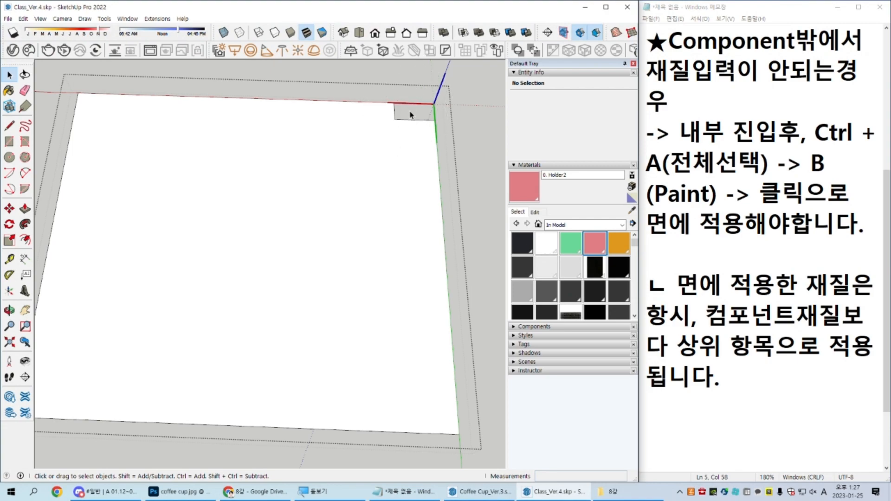
key(Escape)
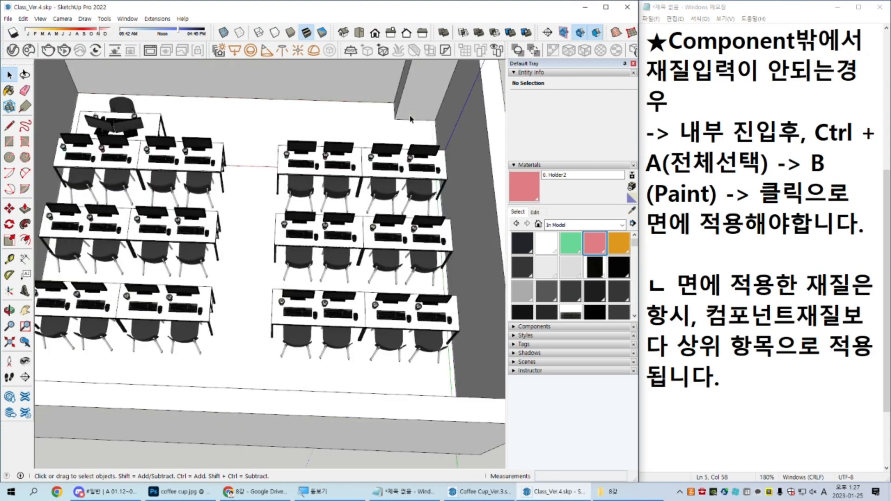
Step: Examine from below how the floor and the wall's column footprint meet at the corner
middle_drag(420, 322, 304, 62)
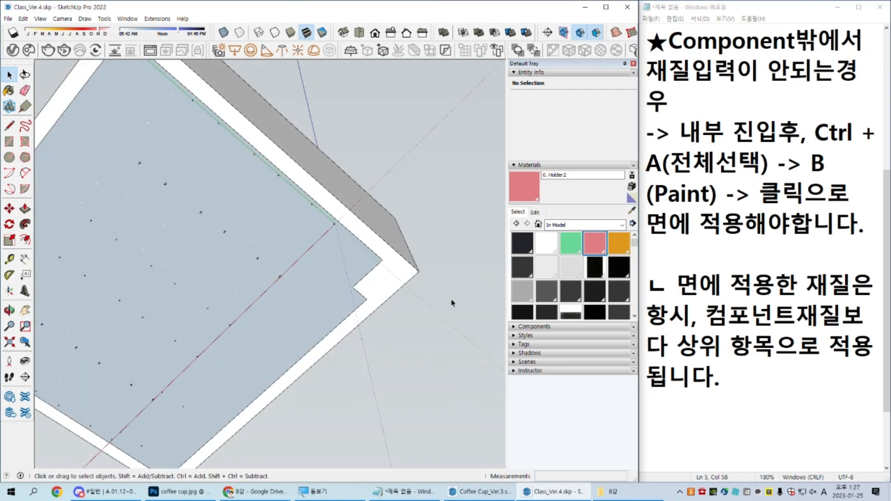
scroll(379, 325, up, 6)
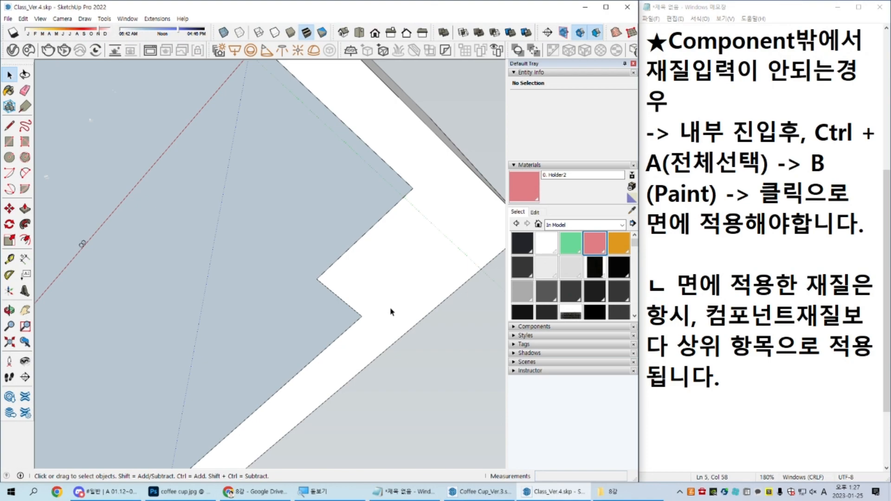
scroll(392, 310, down, 8)
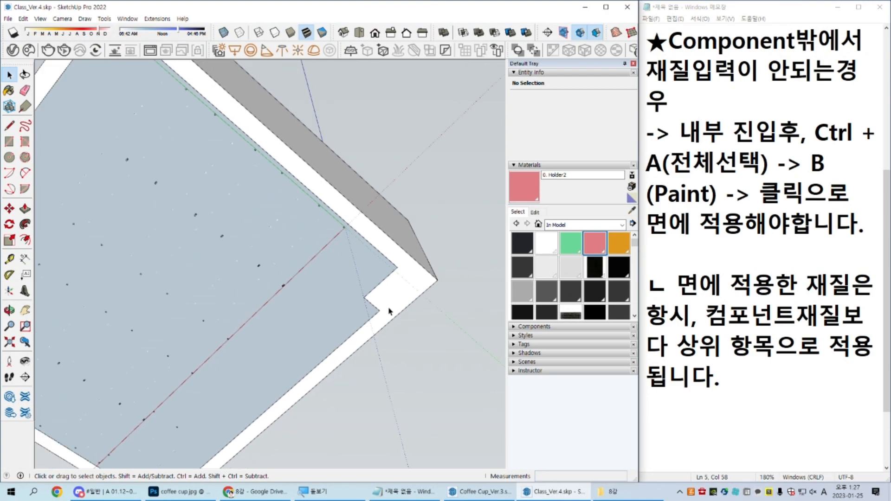
middle_drag(273, 134, 326, 471)
middle_drag(332, 297, 392, 324)
Step: Reopen the floor component and select all its geometry to check the outline around the column
double_click(283, 225)
scroll(365, 233, up, 3)
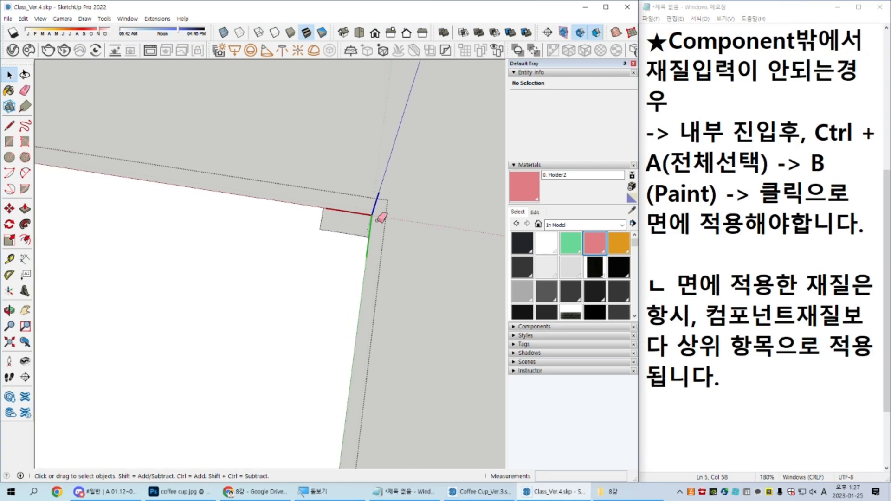
scroll(374, 258, down, 1)
scroll(374, 259, down, 2)
shift+middle_drag(374, 259, 368, 168)
key(ctrl+a)
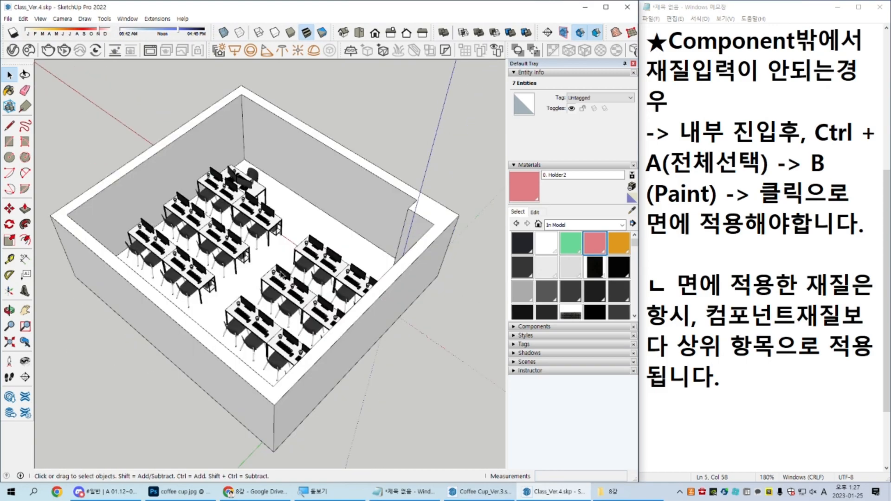
middle_drag(265, 285, 359, 329)
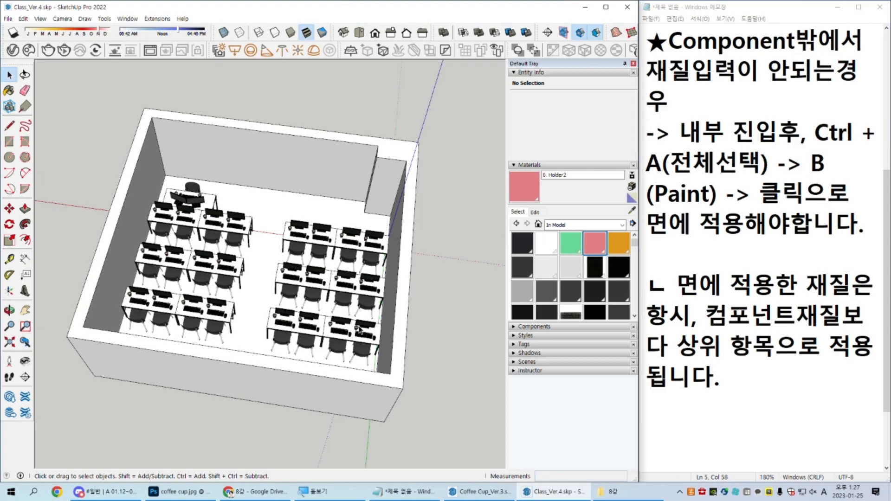
Step: Inspect the underside of the column corner for overlapping floor and column faces
middle_drag(329, 251, 343, 128)
double_click(389, 236)
click(387, 233)
scroll(365, 252, up, 10)
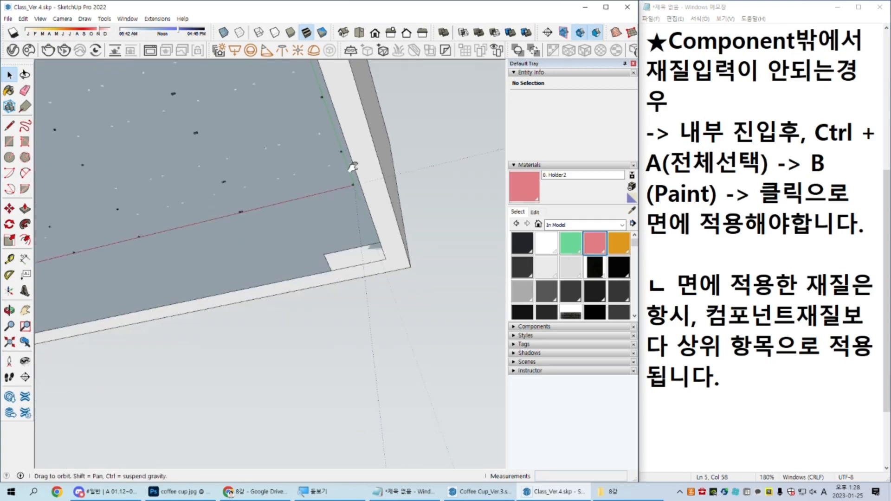
scroll(365, 249, up, 2)
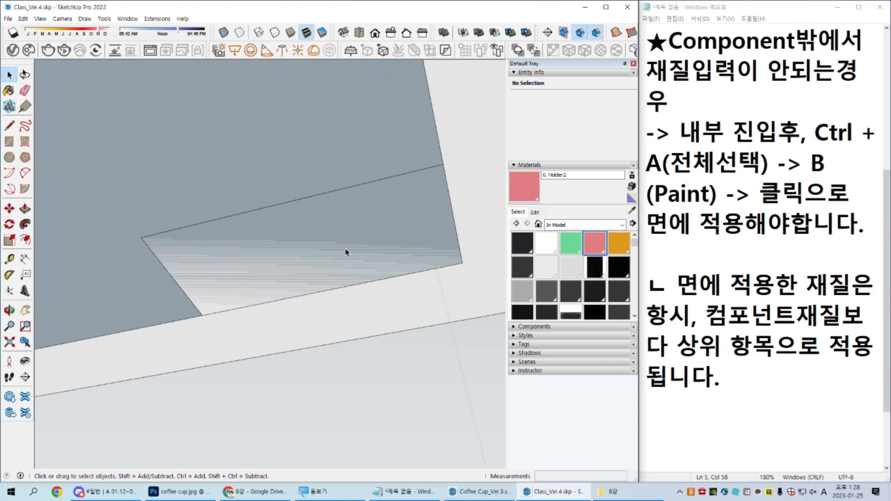
key(ctrl)
scroll(279, 269, down, 4)
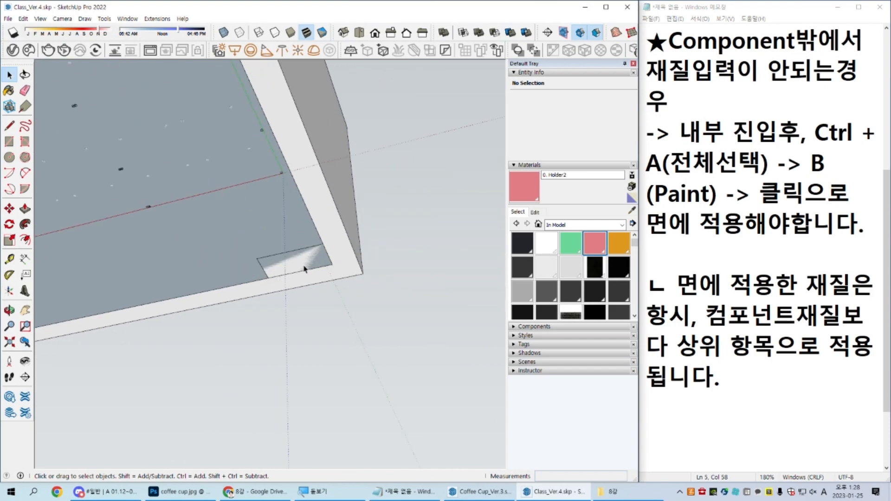
scroll(333, 251, up, 2)
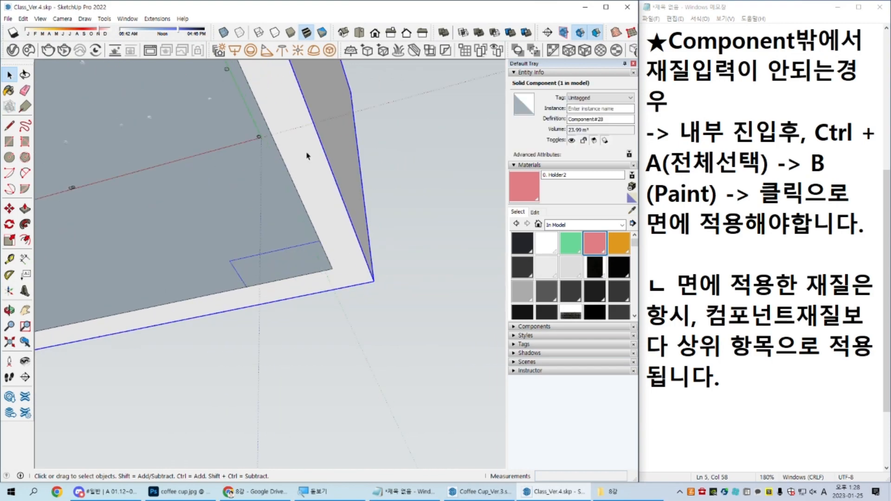
Step: Open the wall component, copy its underside face with the column footprint, and leave the component
double_click(353, 261)
click(318, 268)
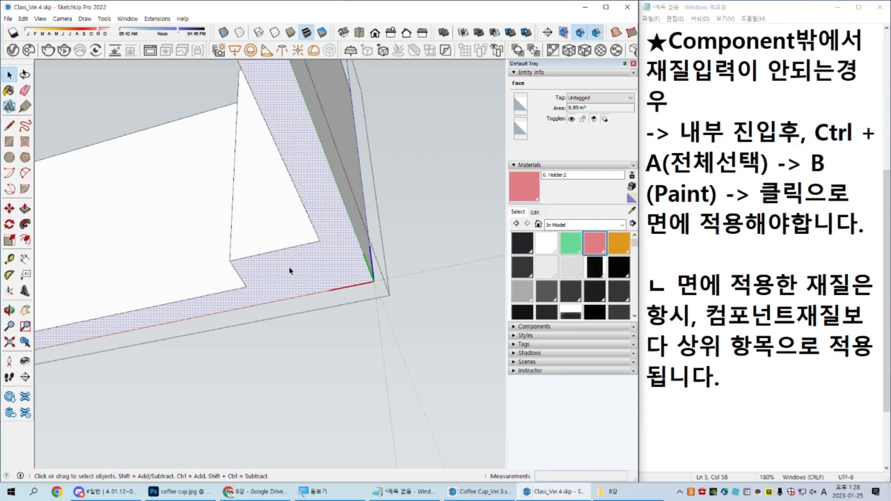
key(Escape)
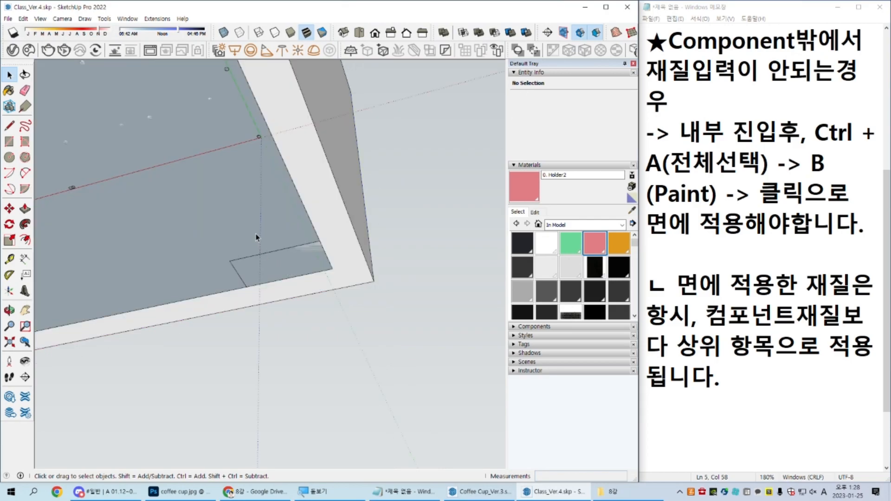
Step: Paste the wall's underside face in place inside the floor component and erase its outer edges, leaving the column notch
double_click(256, 234)
key(ctrl+a)
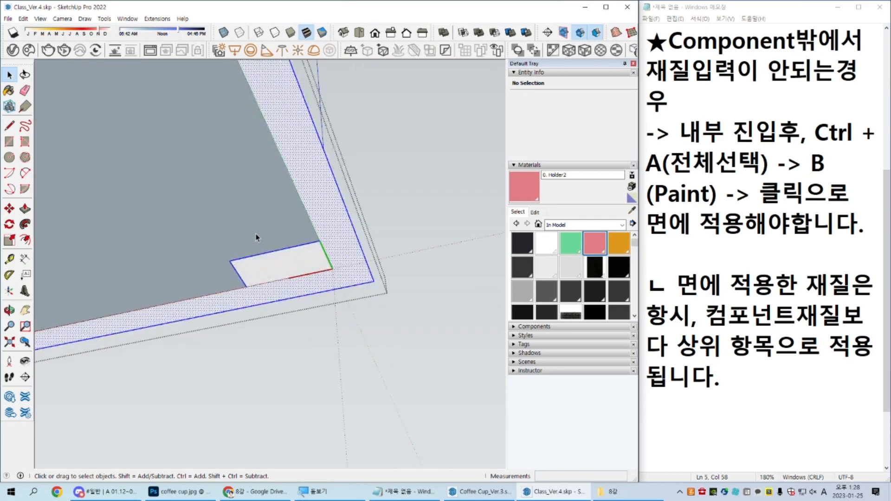
key(e)
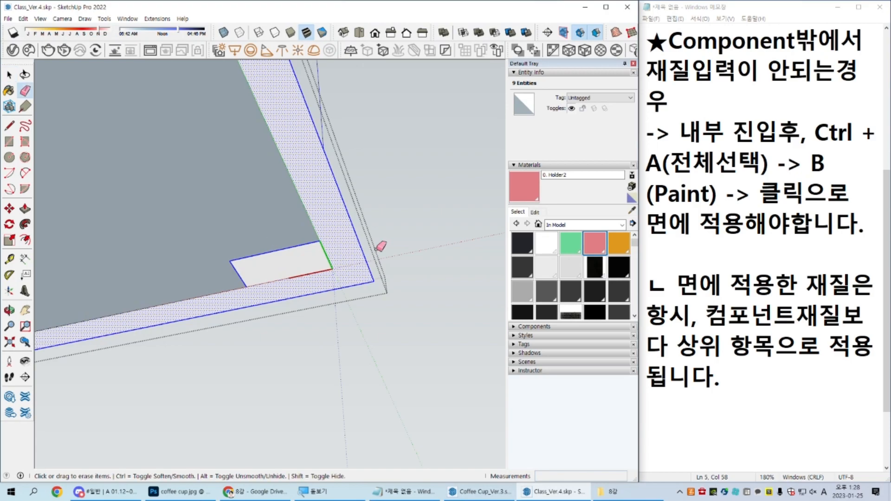
scroll(311, 301, down, 6)
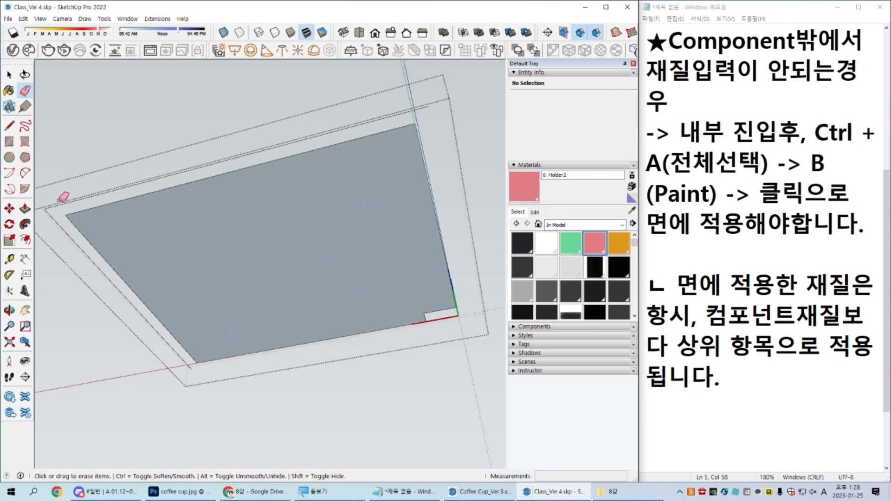
key(space)
scroll(448, 322, up, 5)
scroll(447, 322, up, 1)
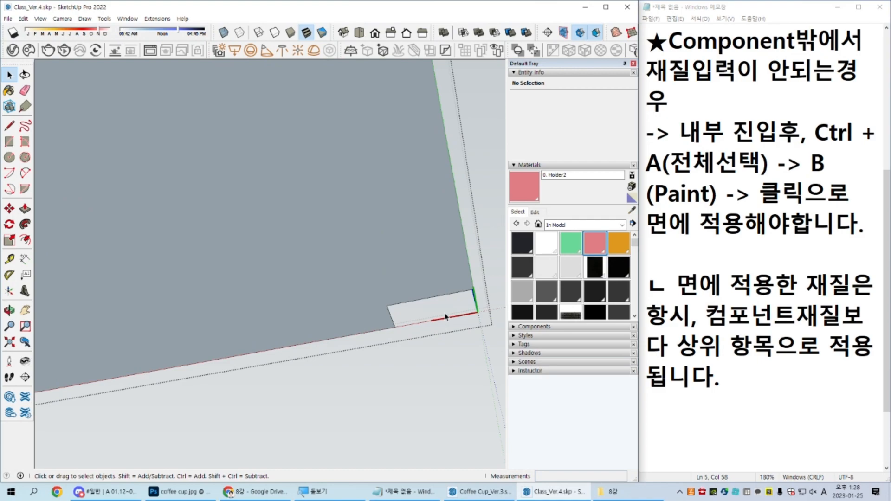
Step: Show the rest of the model while editing the floor, and examine the walls and column corner from several angles
scroll(445, 317, down, 5)
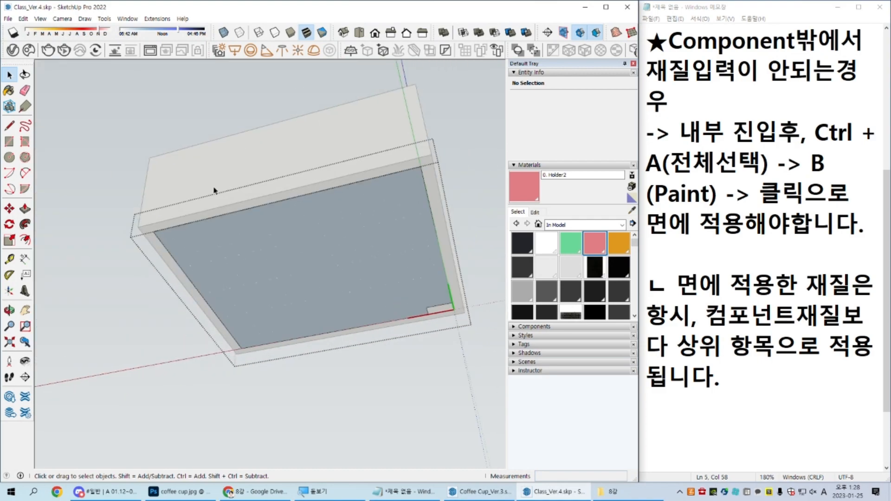
middle_drag(454, 289, 379, 438)
middle_drag(298, 443, 408, 273)
middle_drag(390, 332, 398, 227)
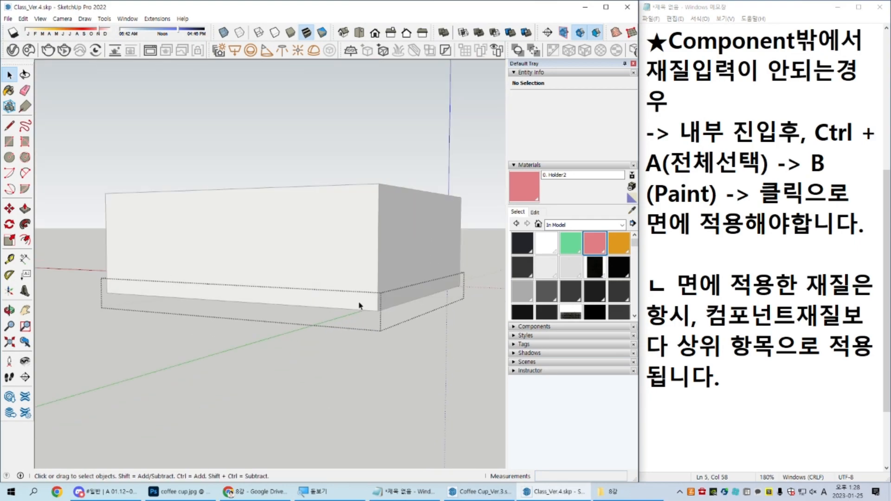
middle_drag(403, 346, 366, 265)
scroll(365, 266, up, 8)
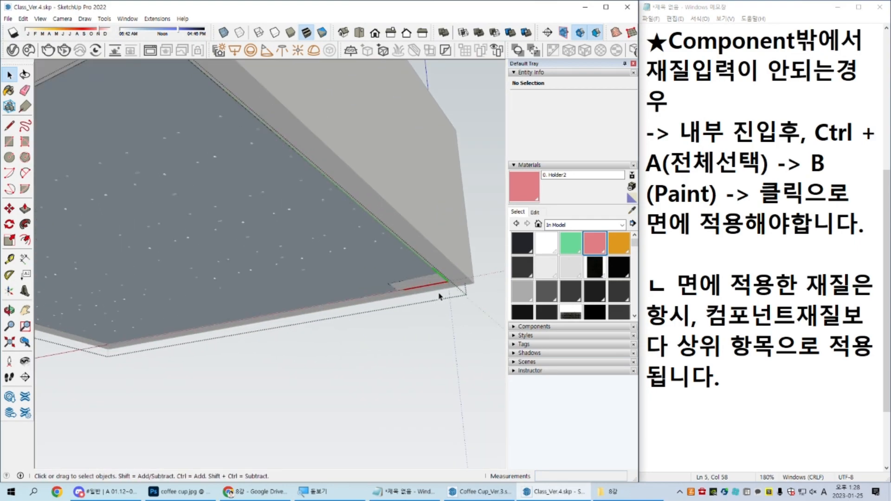
middle_drag(393, 294, 429, 260)
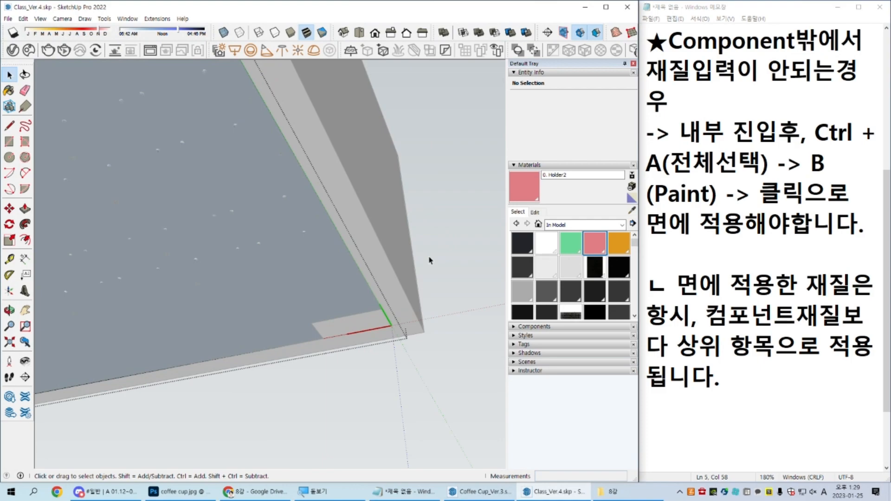
Step: Toggle Hide Rest of Model repeatedly to compare the floor component with and without the surrounding walls
key(i)
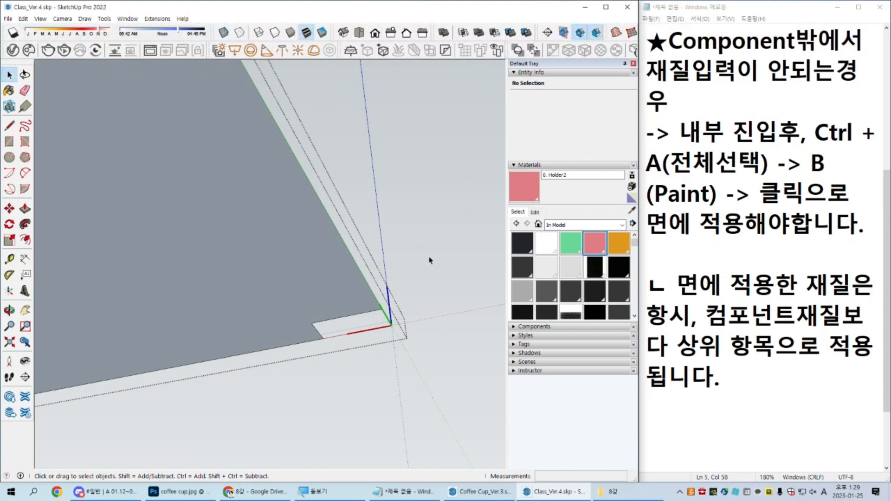
key(i)
key(i)
key(i)
key(i)
key(i)
key(i)
key(i)
key(i)
key(i)
key(i)
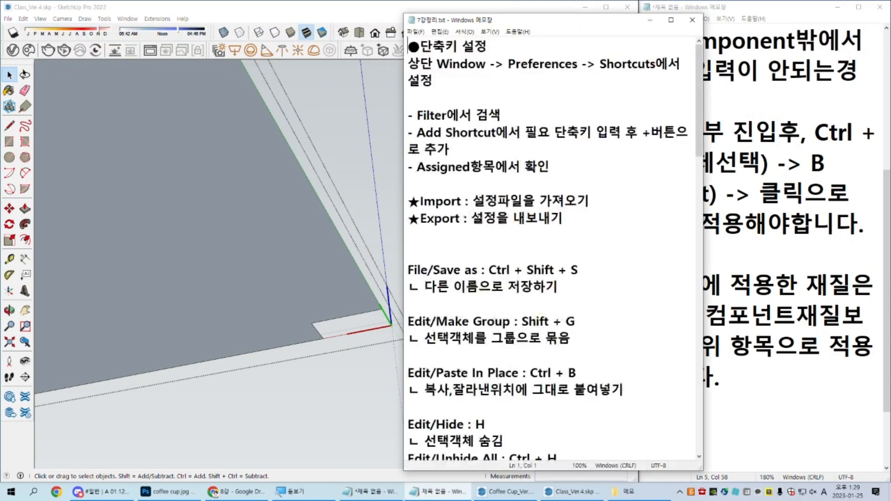
Step: In the 7강정리.txt notes in Notepad, find and highlight the Hide Rest of Model description, and close the file
click(645, 257)
ctrl+scroll(645, 257, down, 1)
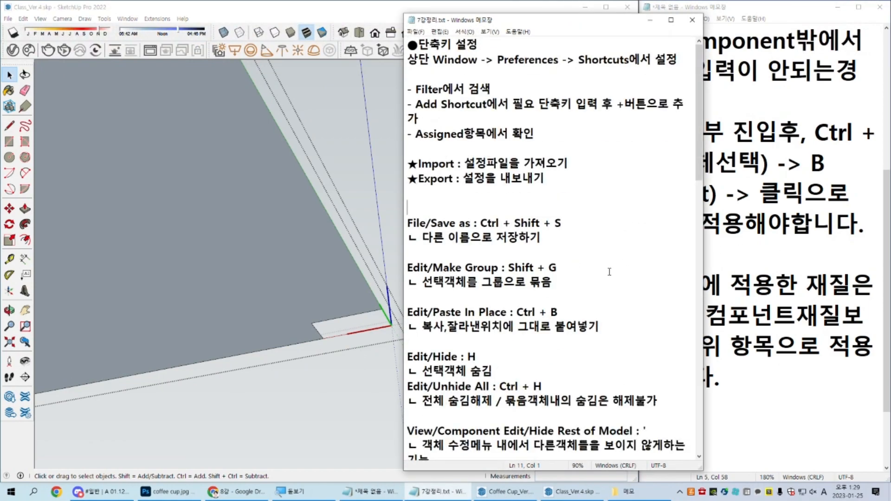
scroll(552, 246, down, 5)
drag(430, 238, 419, 222)
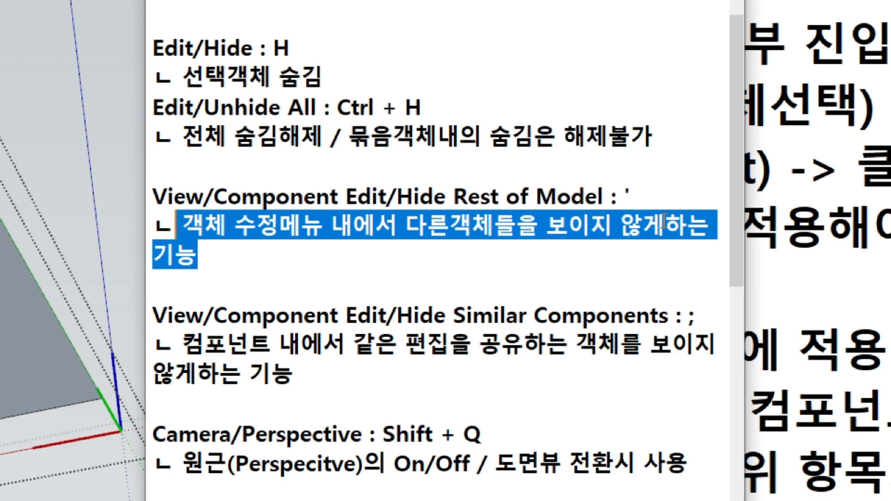
key(ctrl)
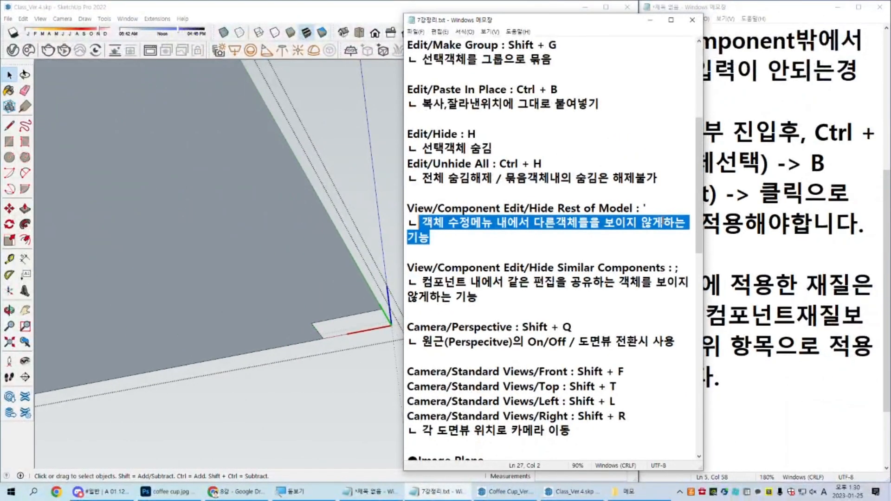
click(656, 238)
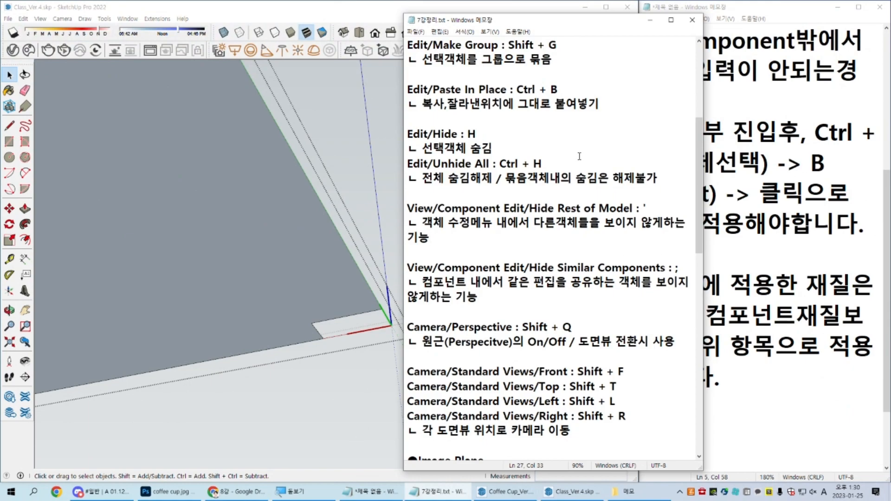
click(692, 20)
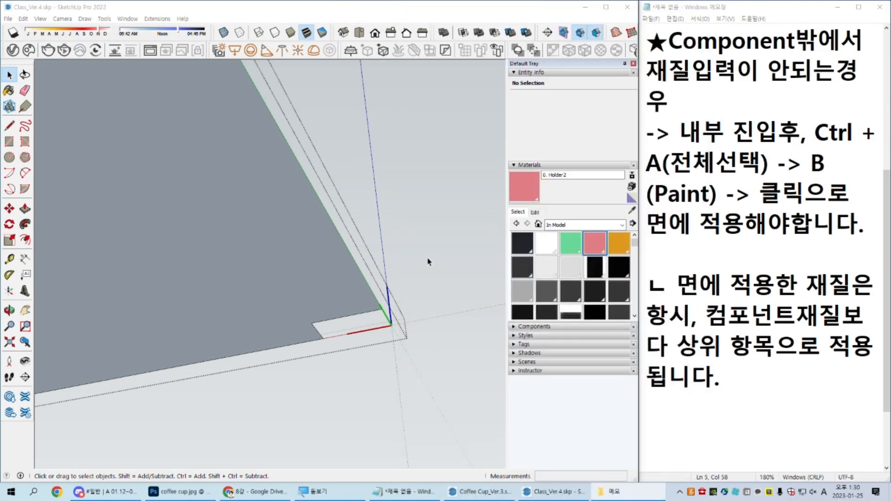
Step: Leave the floor component and review the whole classroom and its corner column from several sides
scroll(434, 340, down, 3)
scroll(434, 340, down, 10)
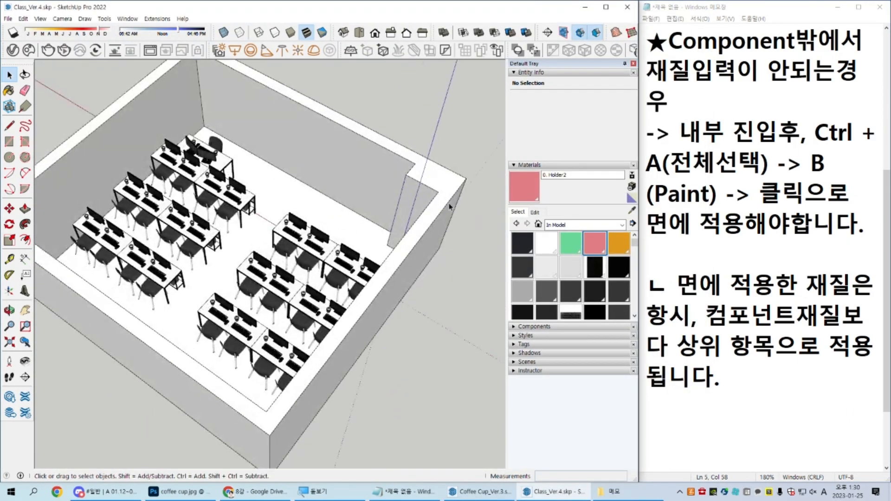
mouse_move(245, 317)
middle_down()
mouse_move(329, 216)
mouse_move(357, 200)
middle_up()
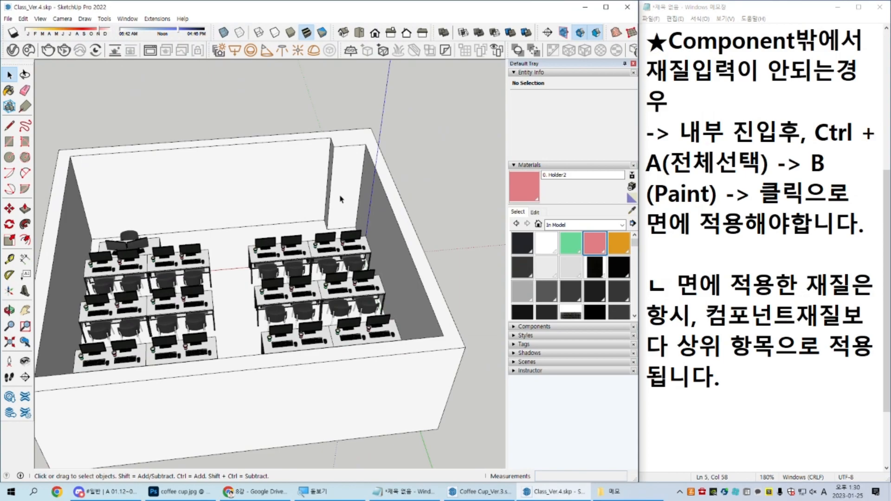
middle_drag(143, 305, 285, 203)
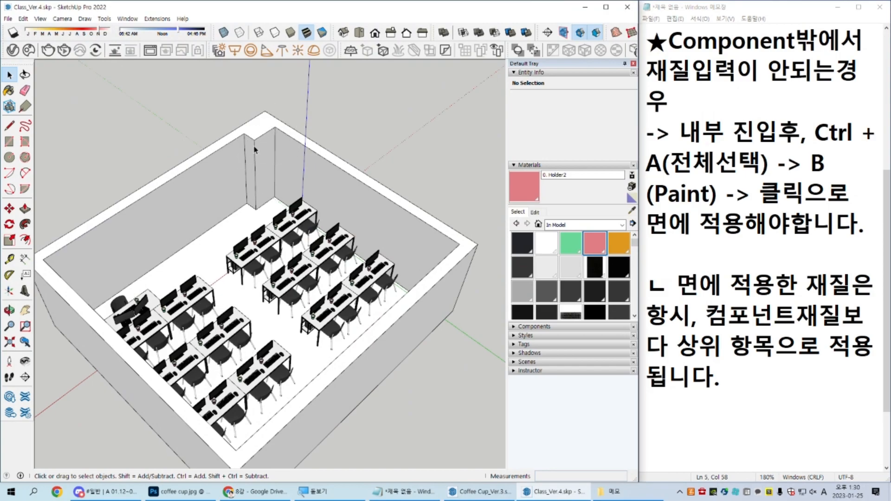
Step: Copy the floor component 2700 mm straight up from the column corner to cover the top of the classroom walls
click(212, 247)
key(m)
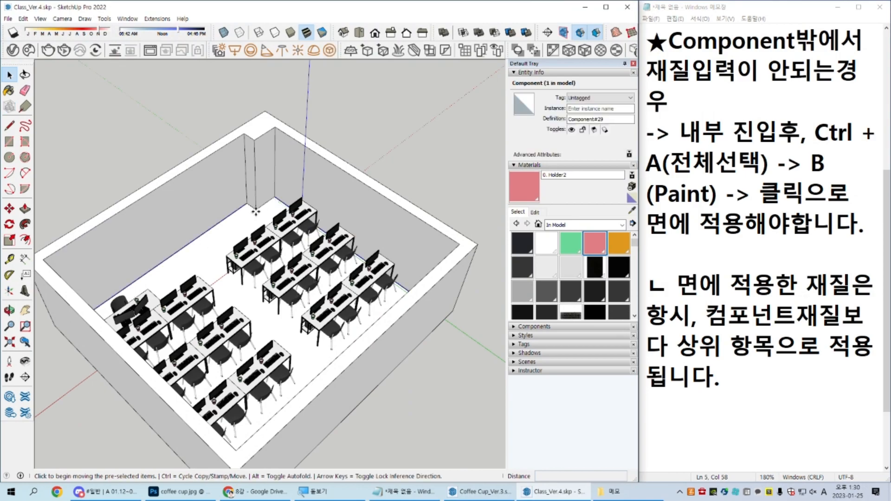
key(space)
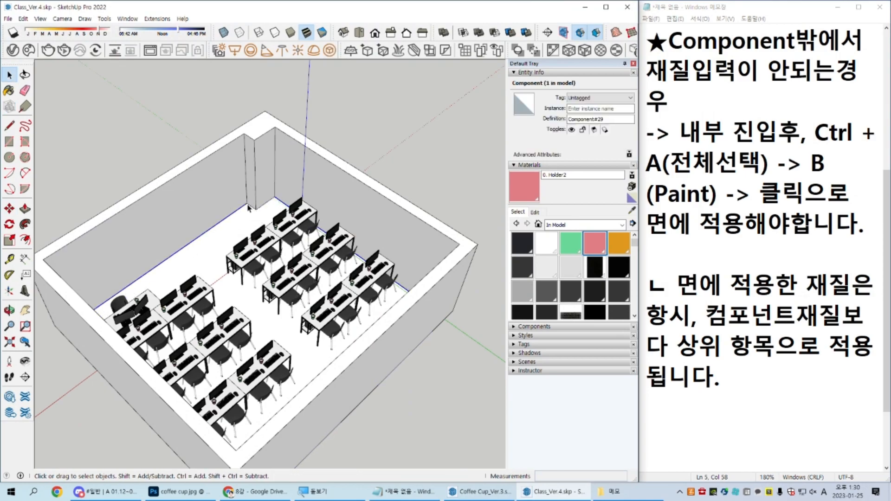
key(m)
key(ctrl)
click(248, 208)
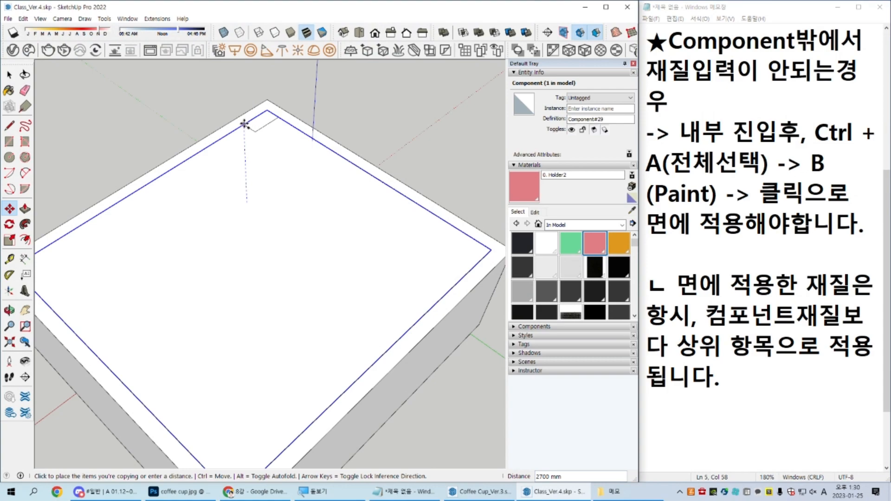
key(space)
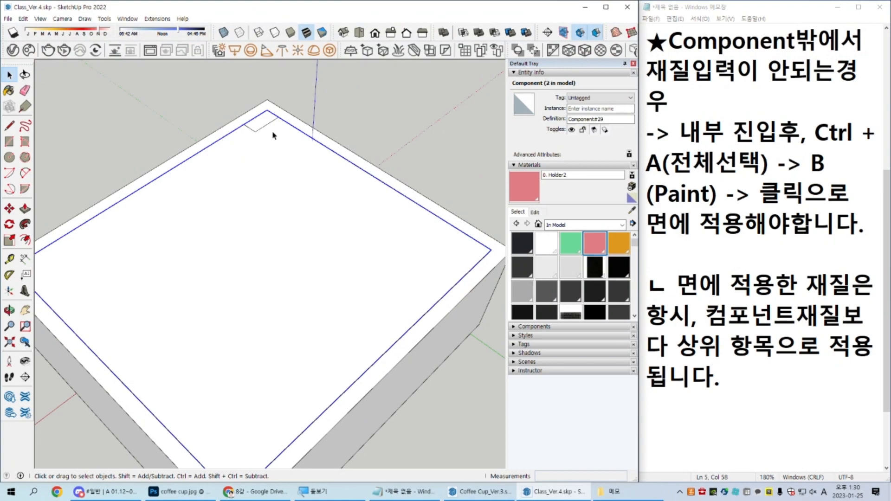
Step: In the untitled Notepad notes, add the heading "○Tags(=Layer)" below the paragraph about face materials
scroll(754, 391, down, 1)
click(785, 357)
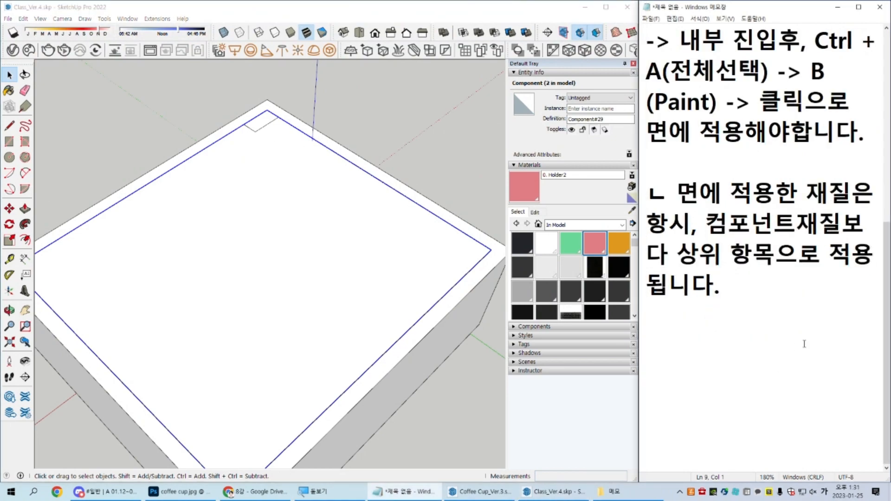
text(○)
key(Hangul)
text(Tags(=Layer))
key(Return)
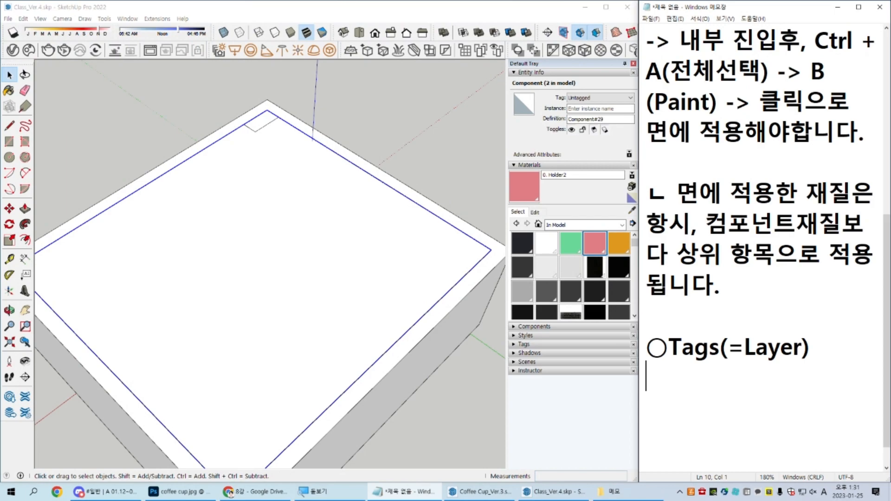
Step: Start a "ㄴ" sub-item on the line below the Tags(=Layer) heading
scroll(789, 357, down, 1)
drag(718, 318, 667, 319)
click(699, 366)
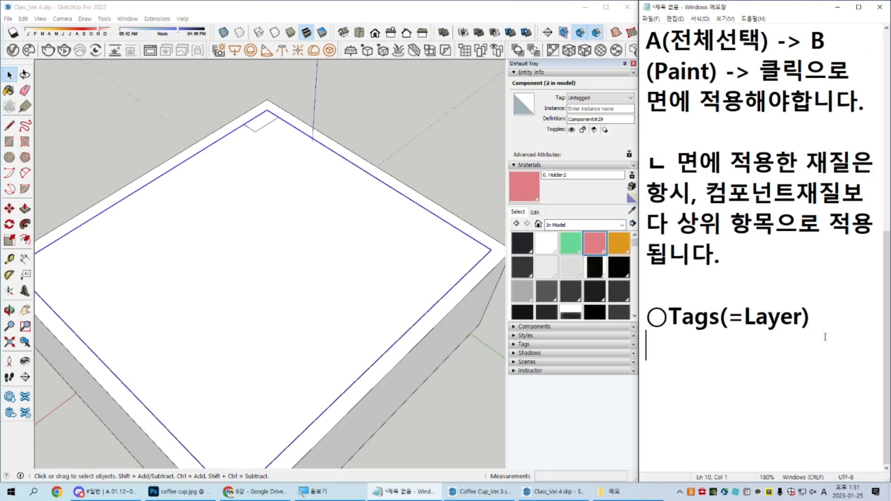
text(s)
key(BackSpace)
key(Hangul)
text(ㄴ)
Step: In SketchUp, take the ceiling copy out of view to expose the desks, and bring it back
middle_drag(372, 299, 394, 269)
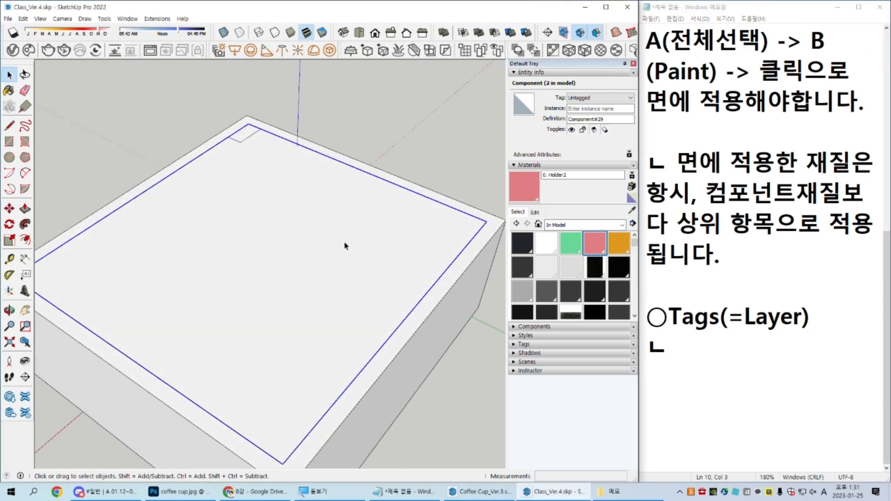
key(Delete)
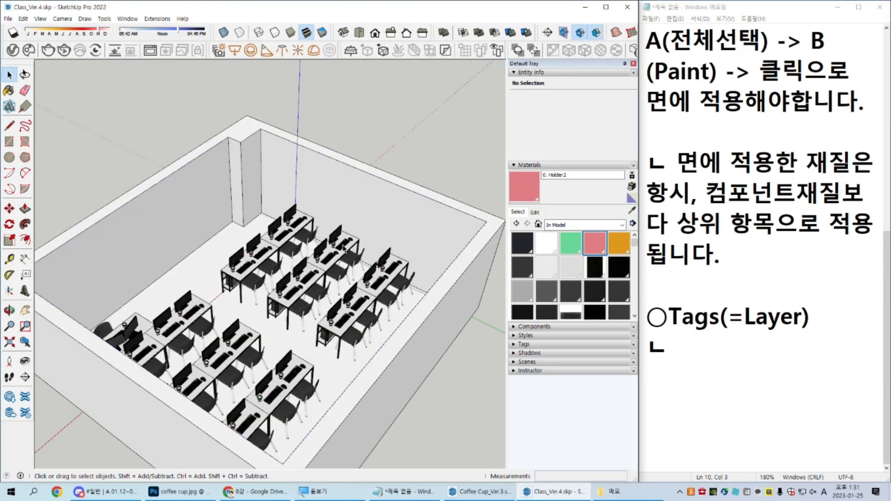
key(ctrl+z)
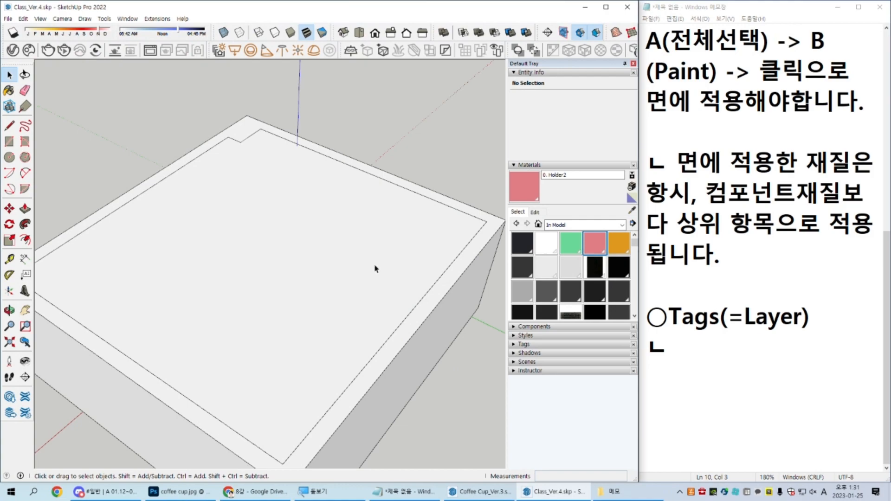
middle_drag(357, 285, 316, 262)
Step: In the Notepad notes, insert the heading "○Hide selection" above the Tags(=Layer) section
click(791, 295)
key(Return)
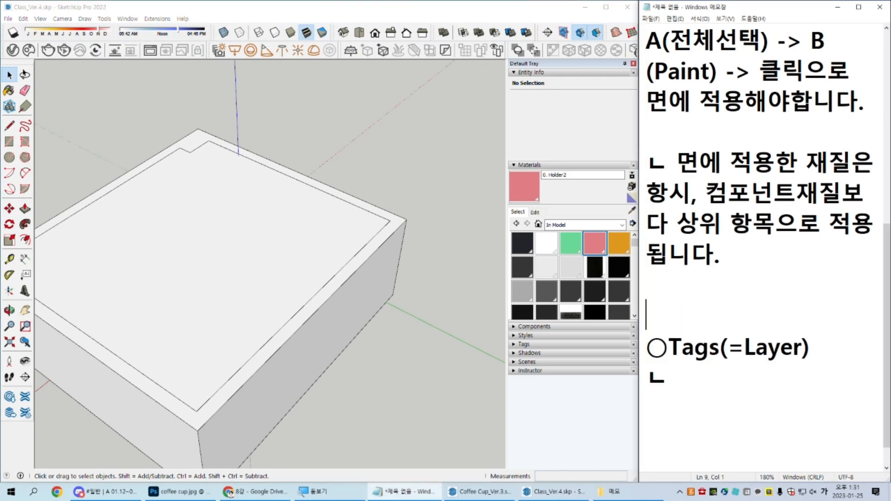
key(Return)
key(Up)
text(○)
key(Hangul)
text(Hide SEl)
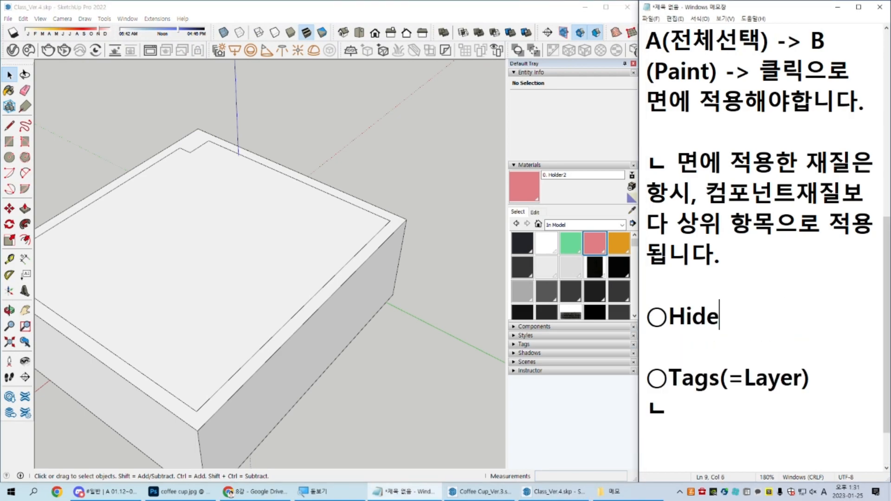
key(BackSpace)
key(BackSpace)
key(BackSpace)
text(selection)
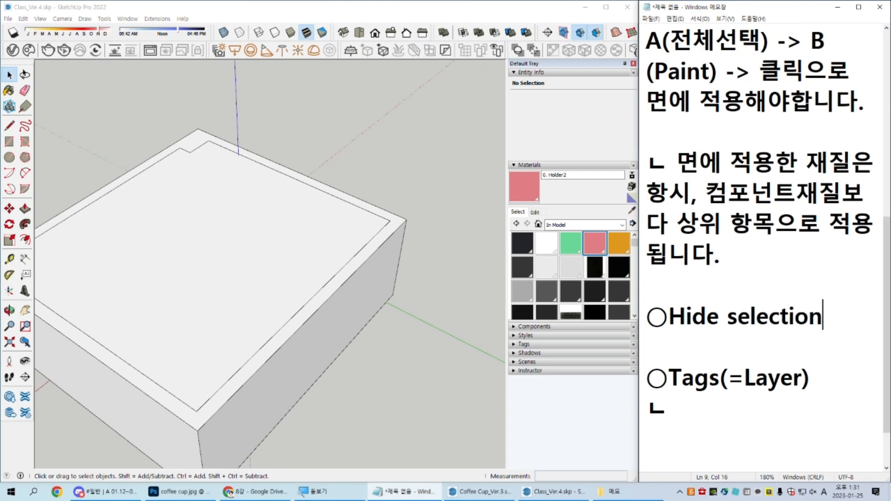
Step: Add the shortcut line "ㄴ 단축키 : H로 설정하였음." under the Hide selection heading
key(Return)
key(Hangul)
text(ㄴ 단축키 :)
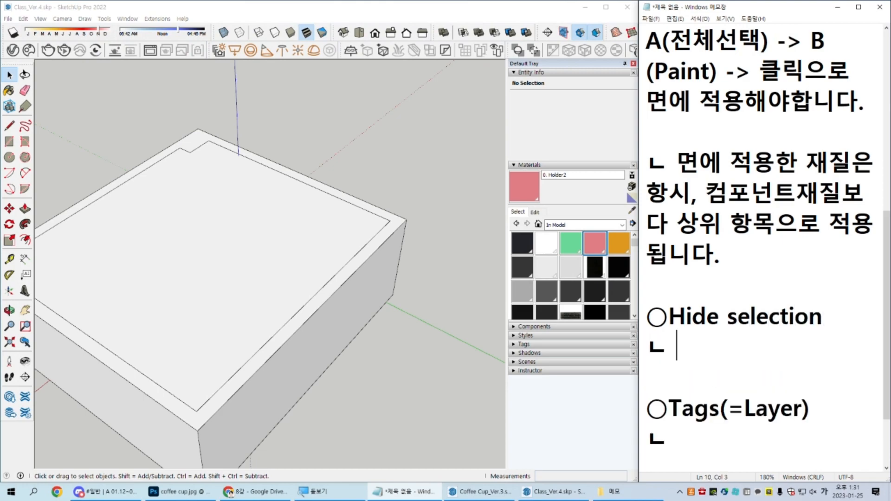
key(Hangul)
text(H)
key(Hangul)
text(로 설정하였음.)
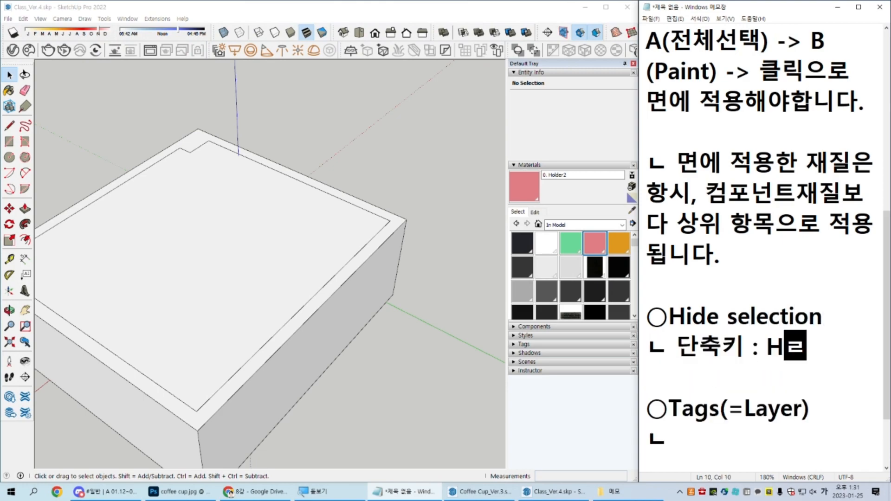
Step: Add a "주의할점" line below the shortcut note, followed by an empty item "1." and blank lines
key(Return)
text(ㄴ)
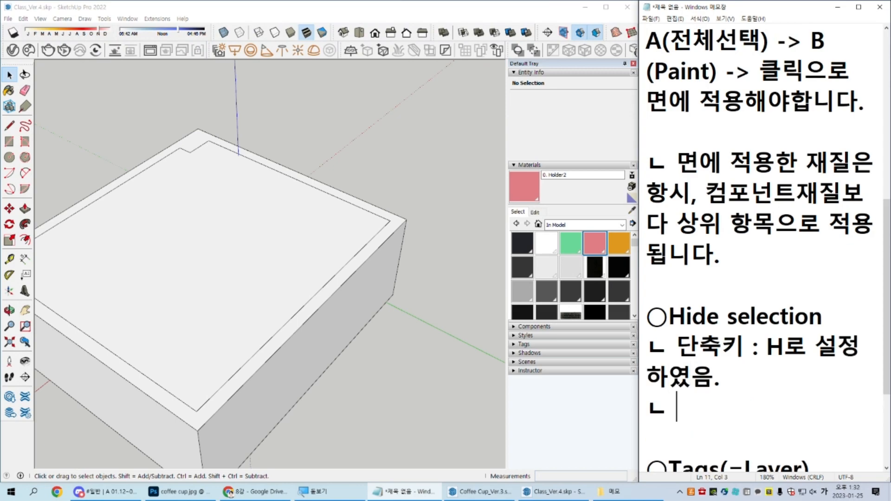
key(BackSpace)
key(BackSpace)
text(ㅈ주의할점)
key(Return)
text(1.)
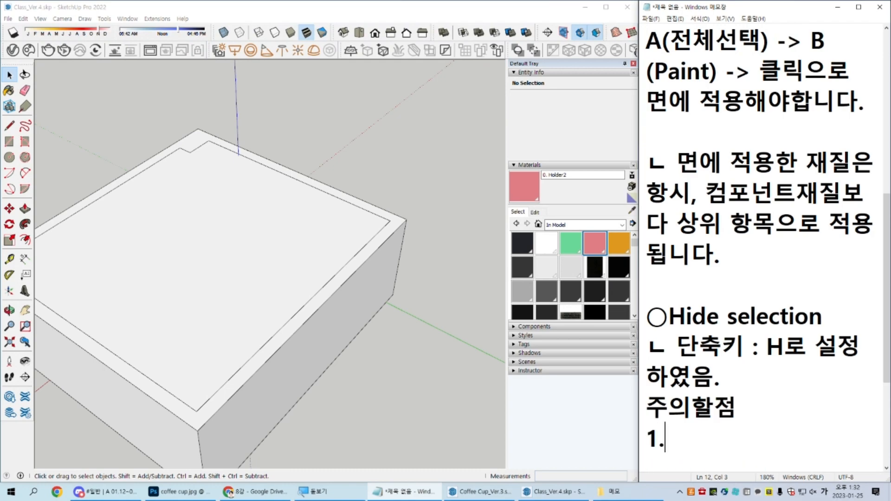
key(Return)
key(Return)
scroll(751, 327, down, 2)
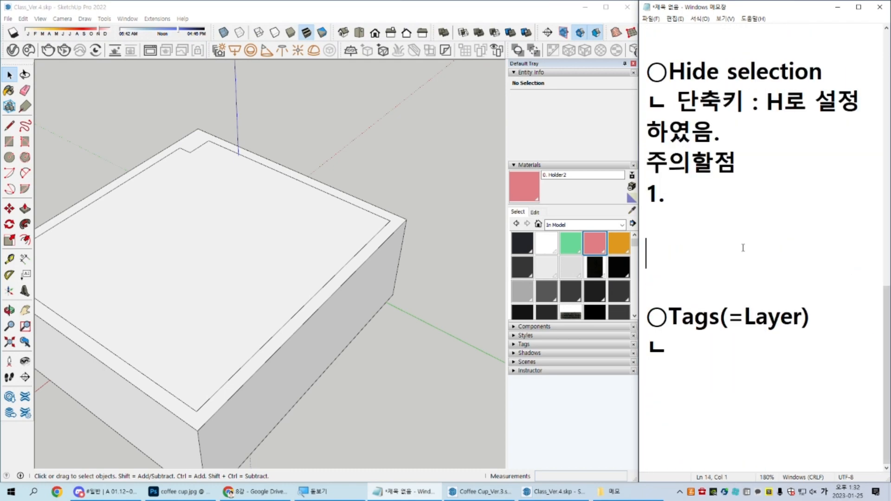
Step: In SketchUp, draw a rectangle on the ground outside the classroom, across the green axis
click(371, 267)
middle_drag(409, 313, 237, 330)
click(254, 324)
middle_drag(182, 341, 204, 325)
key(r)
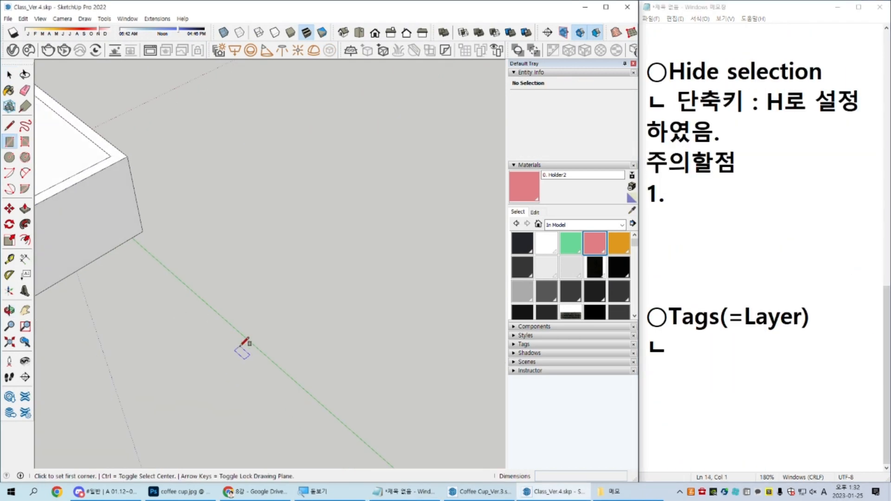
click(215, 354)
click(416, 310)
key(space)
Step: Push/Pull the rectangle up about 3900 mm into a box and make the whole box a group
scroll(334, 364, up, 1)
key(p)
click(335, 364)
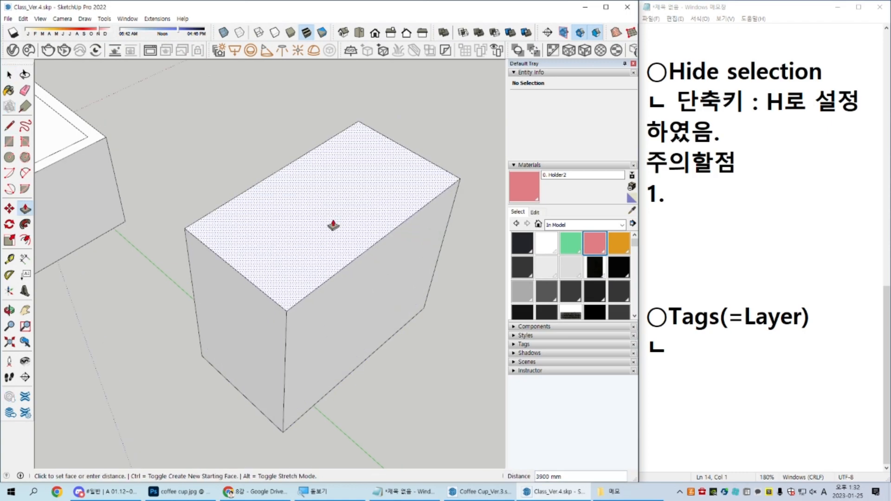
click(332, 215)
key(space)
scroll(361, 302, down, 3)
triple_click(362, 304)
key(g)
middle_drag(365, 321, 222, 144)
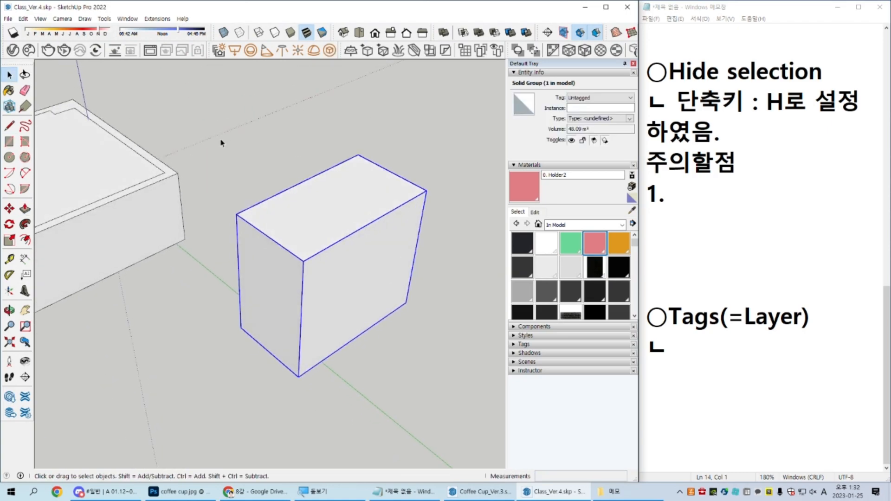
Step: Inside the box group, hide the large front side face, leave the group, and re-enter it to unhide the face
double_click(380, 260)
click(357, 253)
key(Delete)
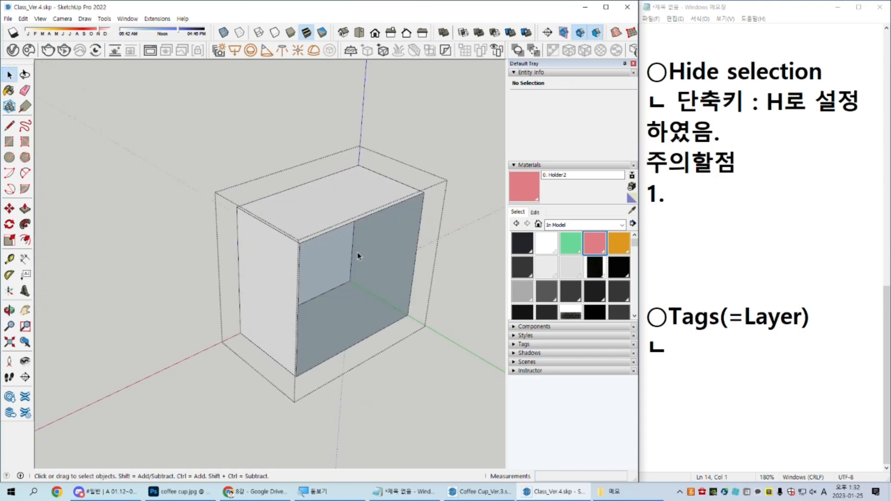
key(Escape)
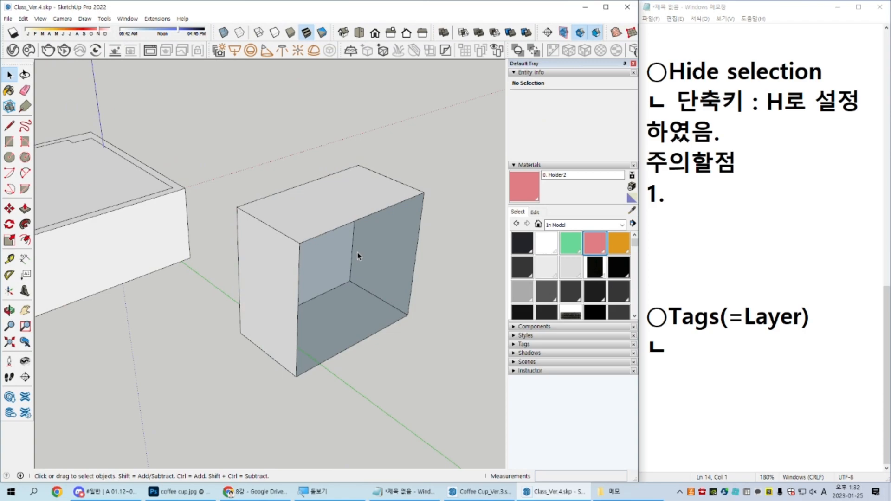
double_click(362, 256)
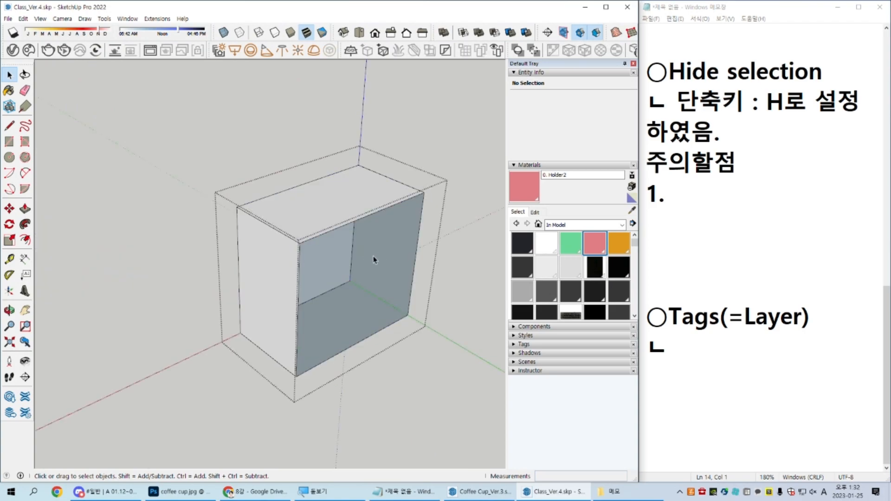
key(shift+h)
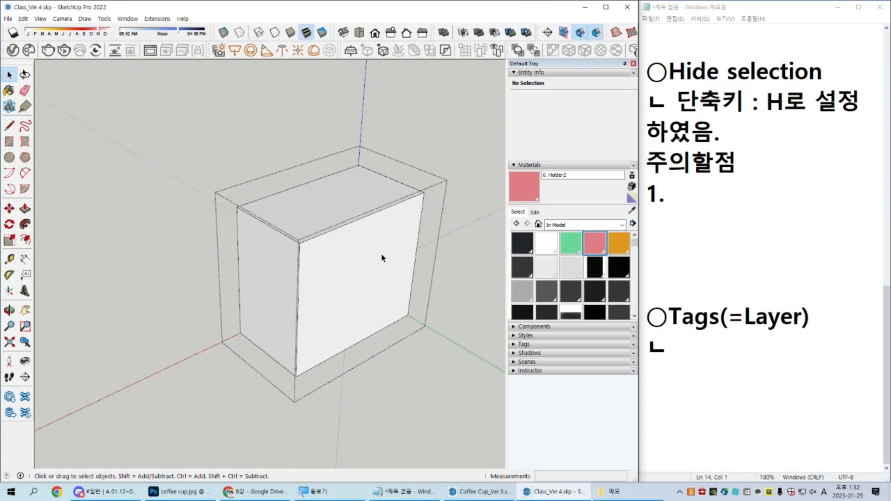
Step: Complete item 1 of the cautions in Notepad with "편집내부에서 Hide 한경우, 외부에서 Unhide가 불가합니다."
click(714, 193)
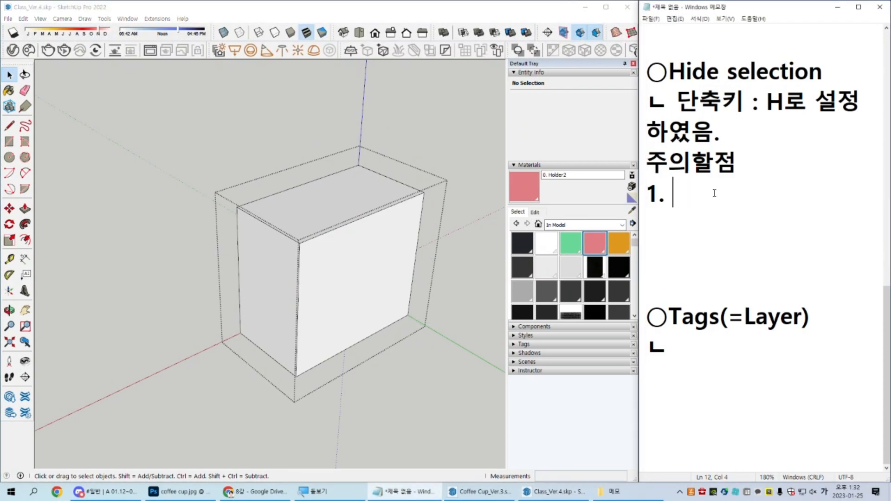
text(편집내부)
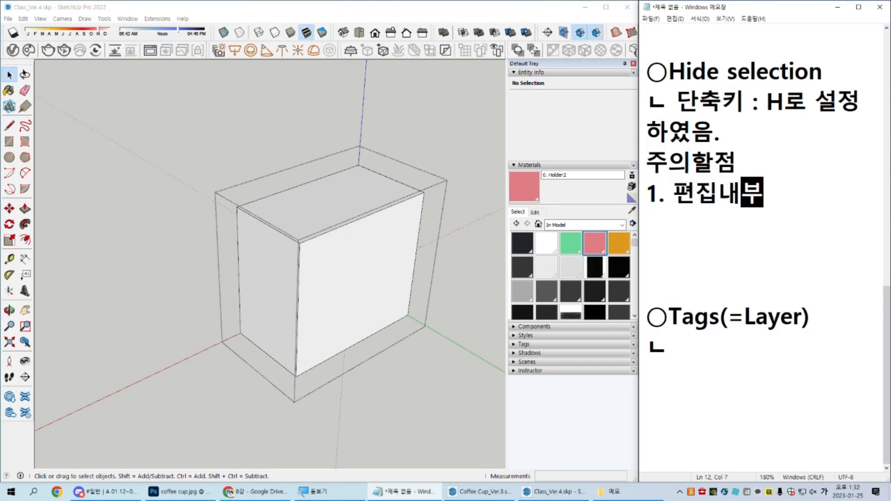
text(에서 Hide 한경우,)
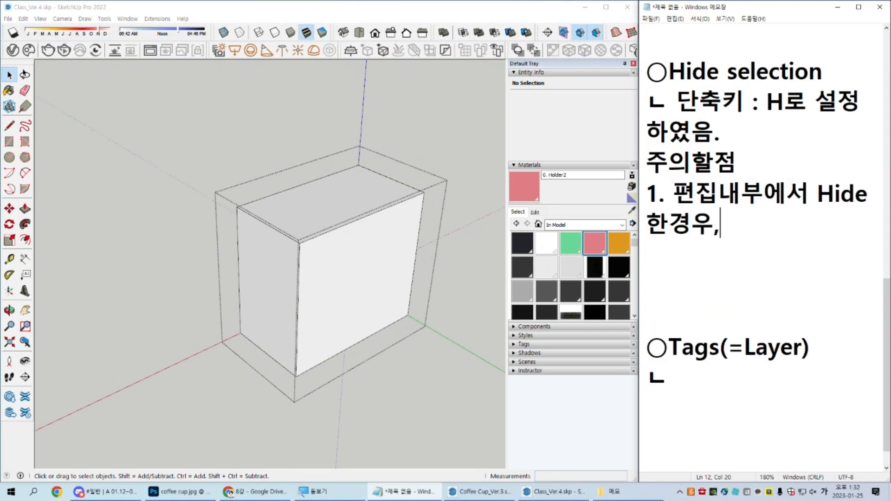
text( 외부에서)
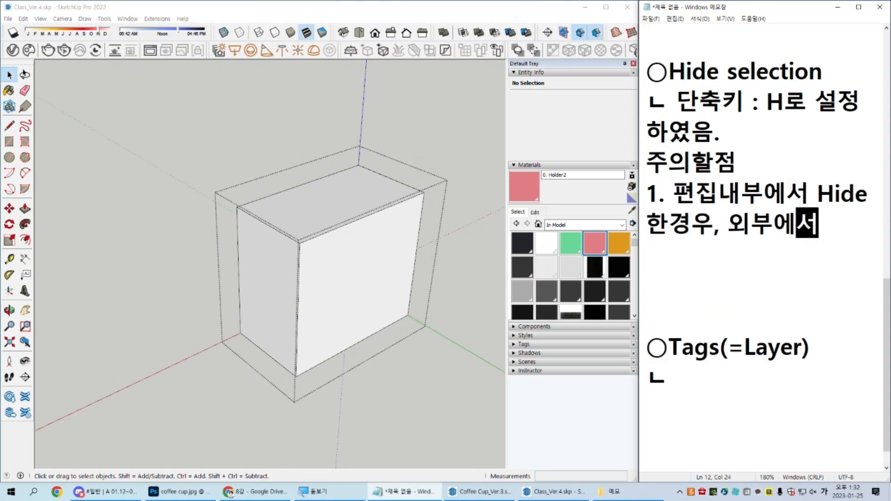
text( Unhide가 불가합니다.)
key(Return)
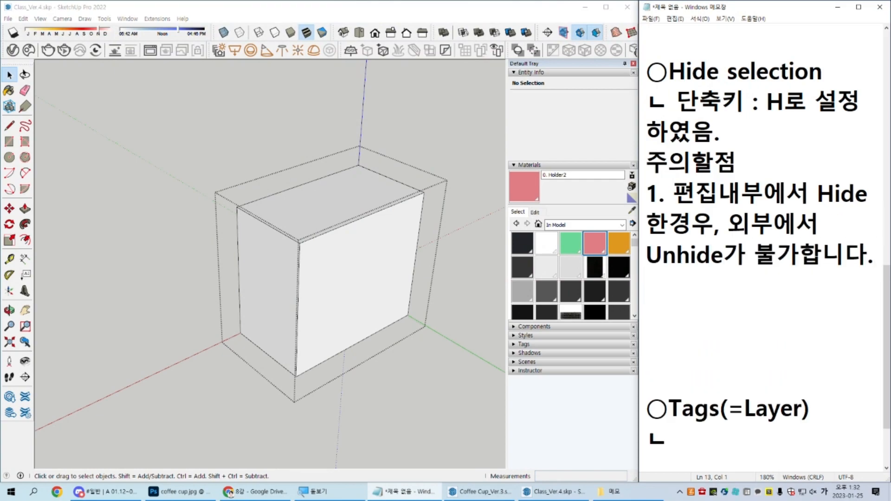
Step: Add caution item "2. Autosave시, 오류로 인해 Hide History가 날아가는 경우가 있음."
text(2. Auto)
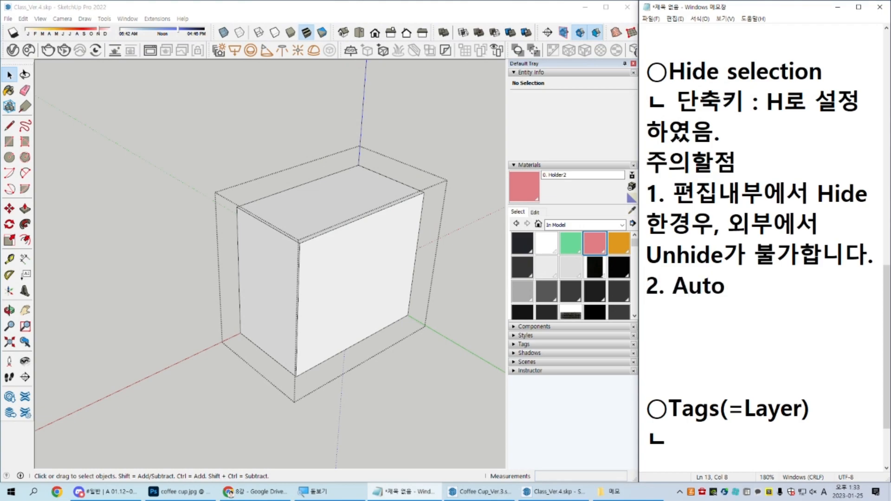
text(savetl)
key(BackSpace)
key(BackSpace)
key(Hangul)
text(시, 오류로 인해 Hide History)
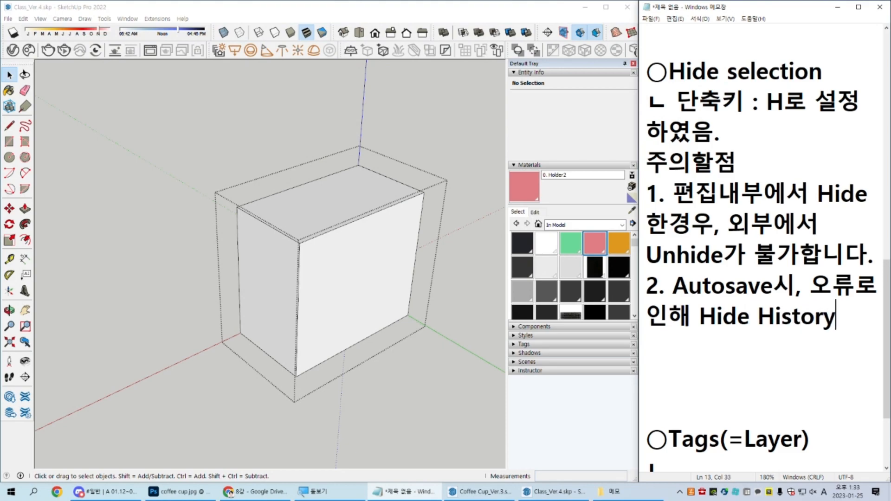
key(Hangul)
text(가 날아가는 경우가 있음.)
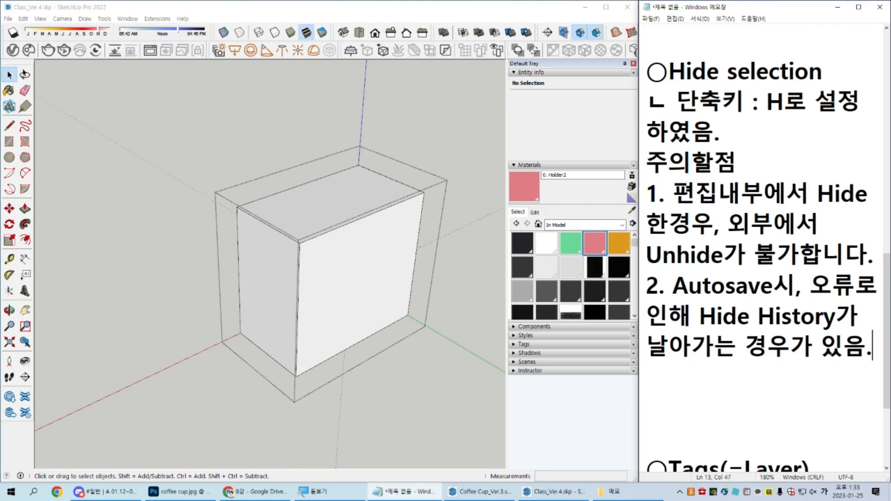
Step: Remove the surplus blank lines between caution item 2 and the Tags(=Layer) heading
click(671, 434)
key(BackSpace)
key(BackSpace)
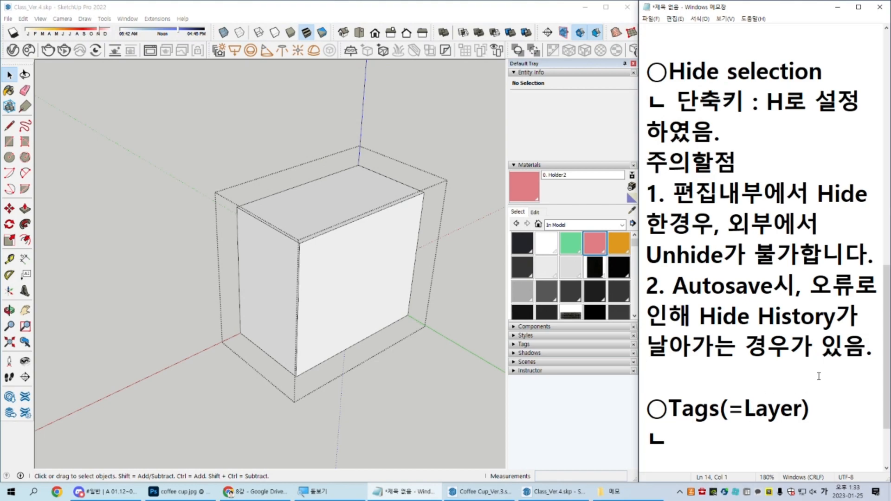
scroll(272, 286, down, 3)
mouse_move(344, 280)
middle_down()
mouse_move(353, 285)
mouse_move(324, 185)
middle_up()
scroll(338, 282, up, 3)
scroll(322, 292, up, 2)
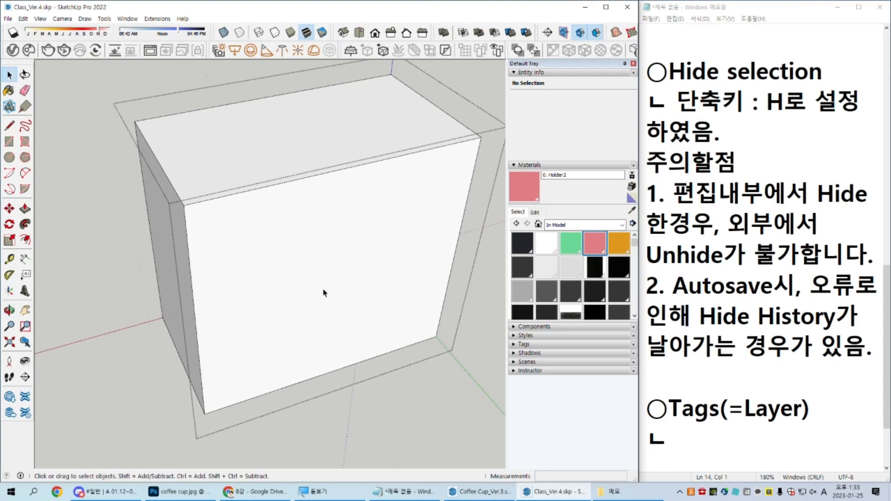
Step: Inside the box group, hide the large front face and the floor face, and unhide both
click(326, 277)
key(h)
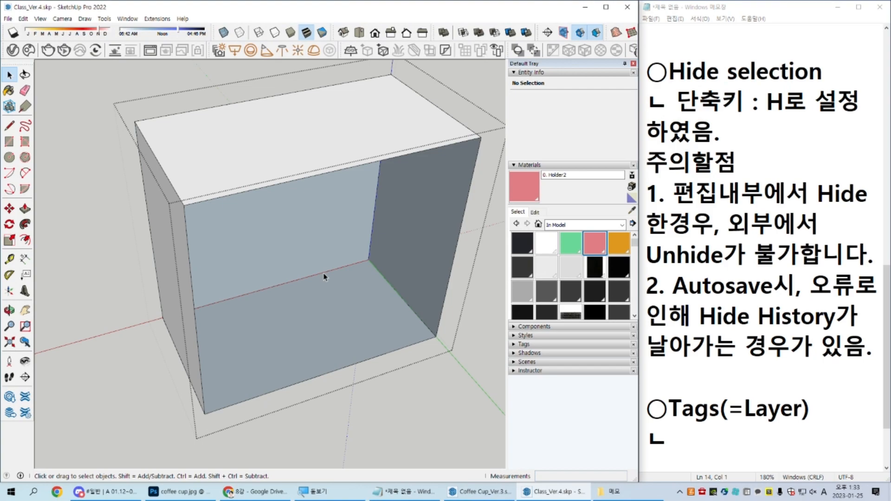
click(293, 322)
key(h)
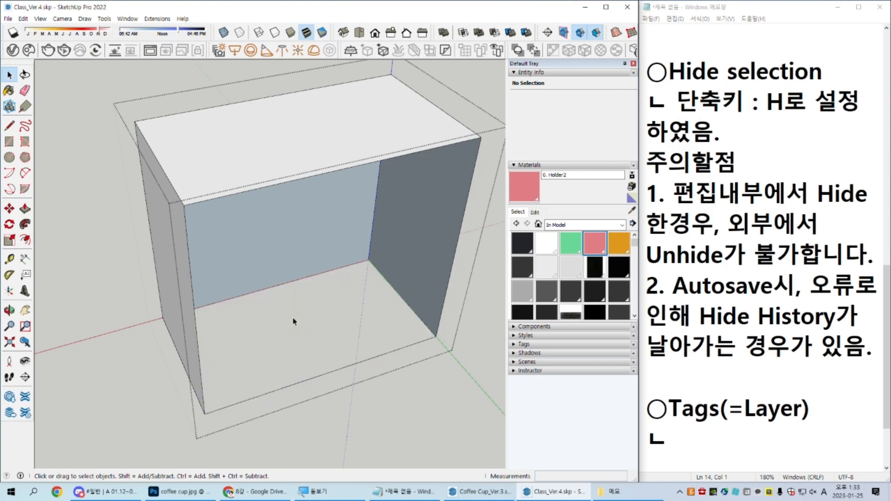
key(shift+h)
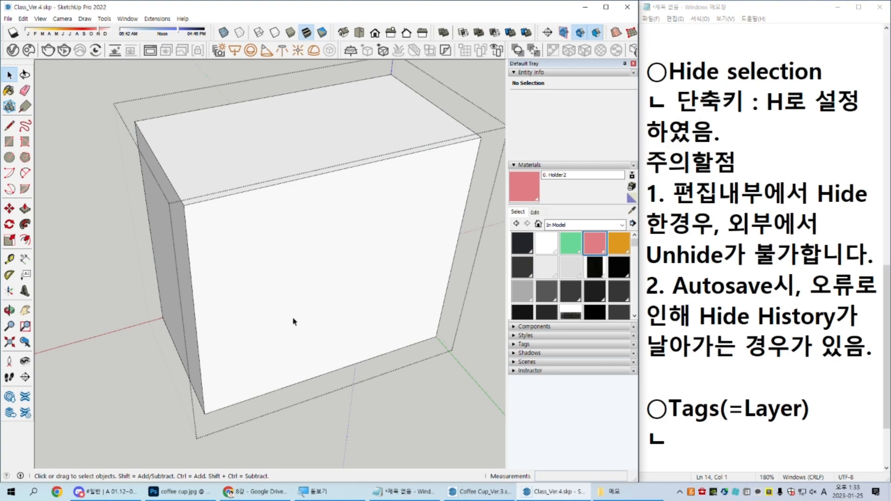
Step: Leave the box group and hide the whole box
scroll(294, 321, down, 3)
key(Escape)
click(273, 333)
key(h)
Step: Select the classroom's ceiling component, collapse the Materials settings, and expand the Tags list
scroll(265, 319, down, 2)
scroll(150, 240, up, 5)
shift+middle_drag(135, 238, 320, 307)
click(257, 220)
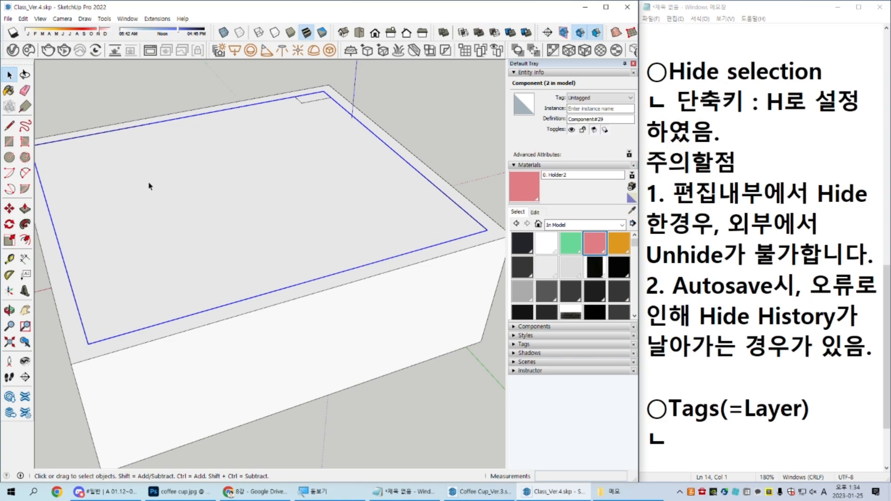
click(542, 164)
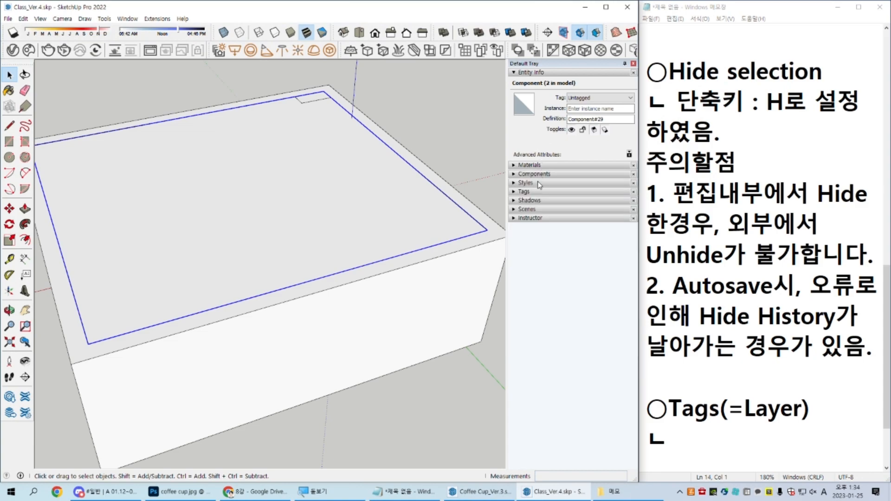
click(540, 192)
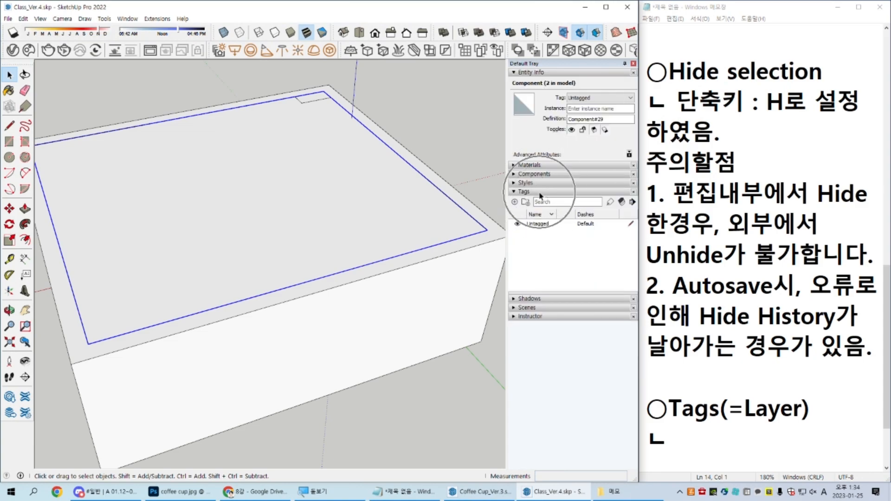
Step: Start the note under the Tags(=Layer) heading in Notepad with "객체 묶음단위를 지정하여,"
key(ctrl)
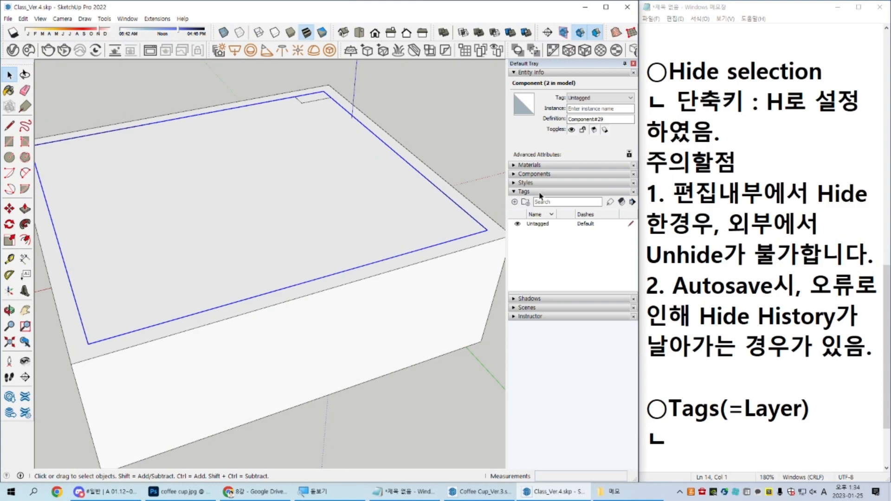
scroll(806, 353, down, 1)
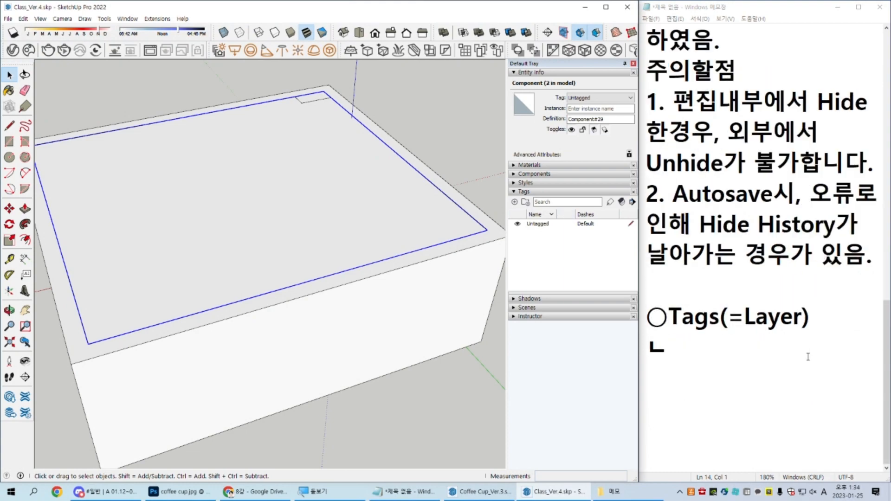
click(809, 358)
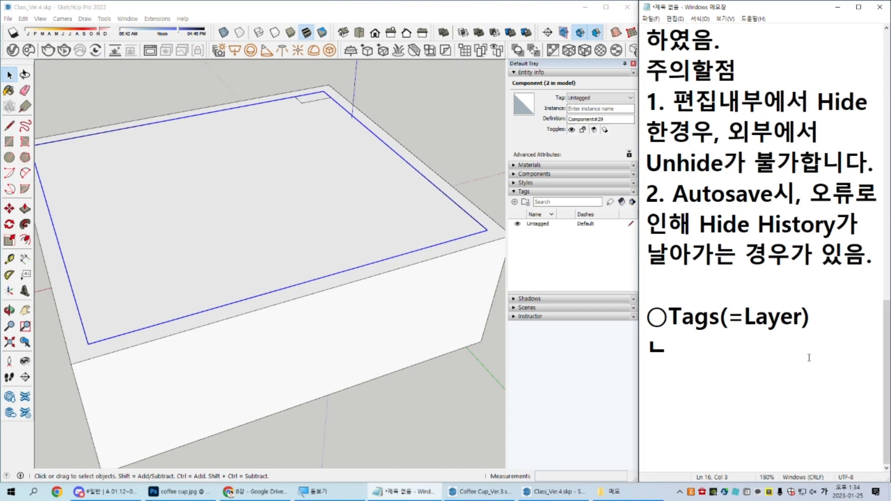
text(객체)
text( 묶음단ㄷ₩ㅇ)
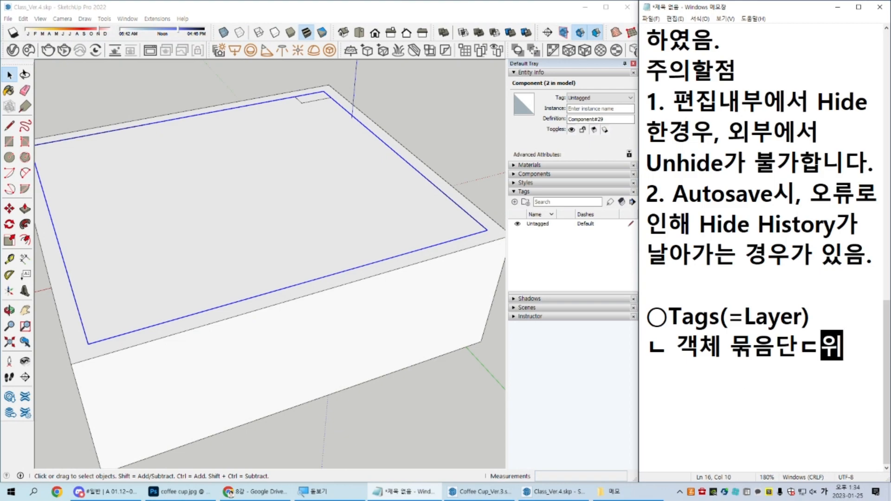
key(BackSpace)
key(BackSpace)
key(BackSpace)
text(위를 )
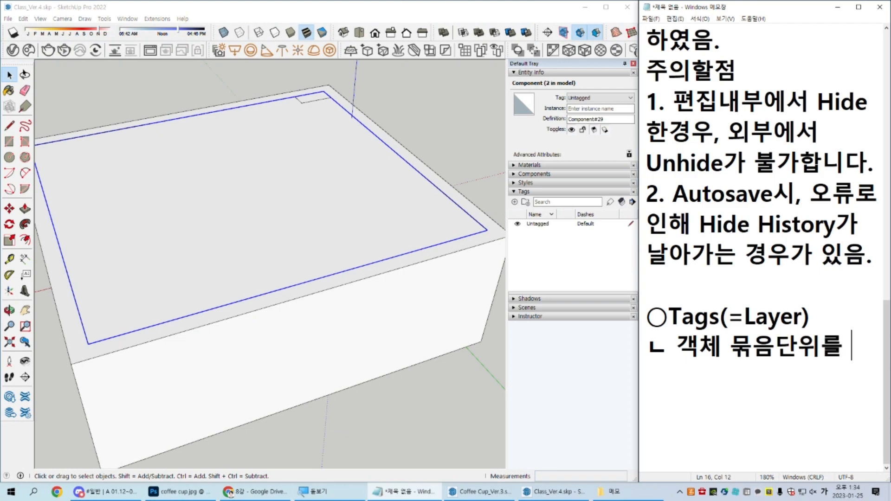
text(지정하여, Hide)
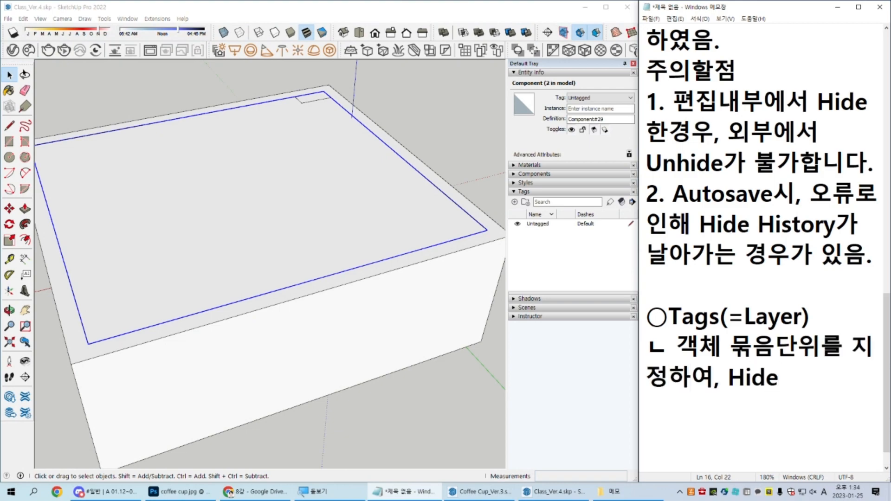
text(, Unhide)
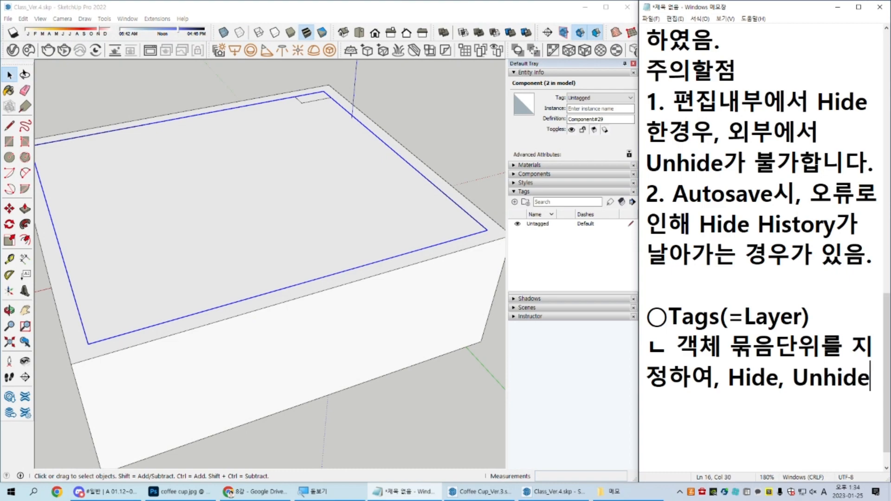
text(를 유여ㄴ하게 사용하릇)
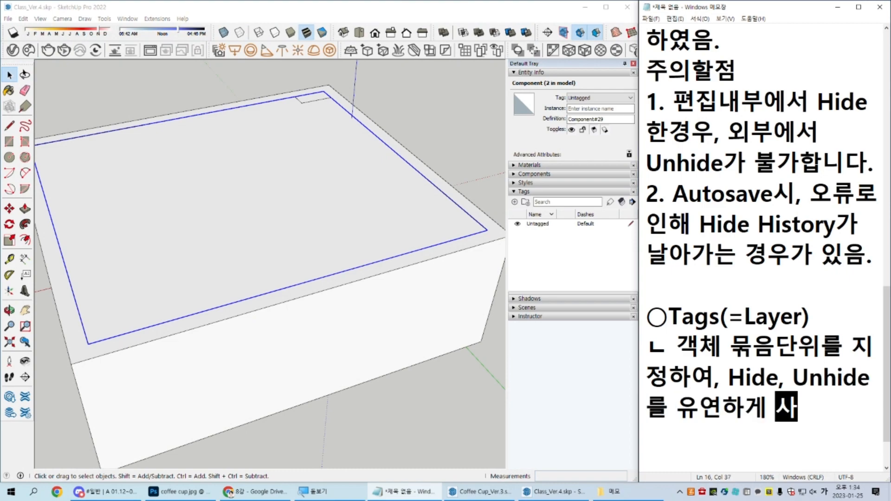
Step: Complete the Tags note with "Hide, Unhide를 유연하게 사용할수 있도록 응용할것." and leave a blank line below it
key(BackSpace)
key(BackSpace)
text(할수)
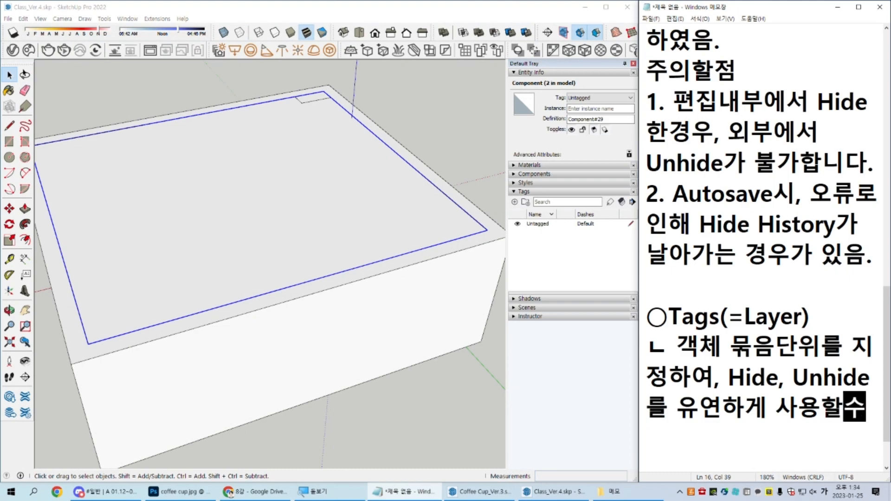
text( 있도록ㅂ)
key(BackSpace)
text(응용할것.)
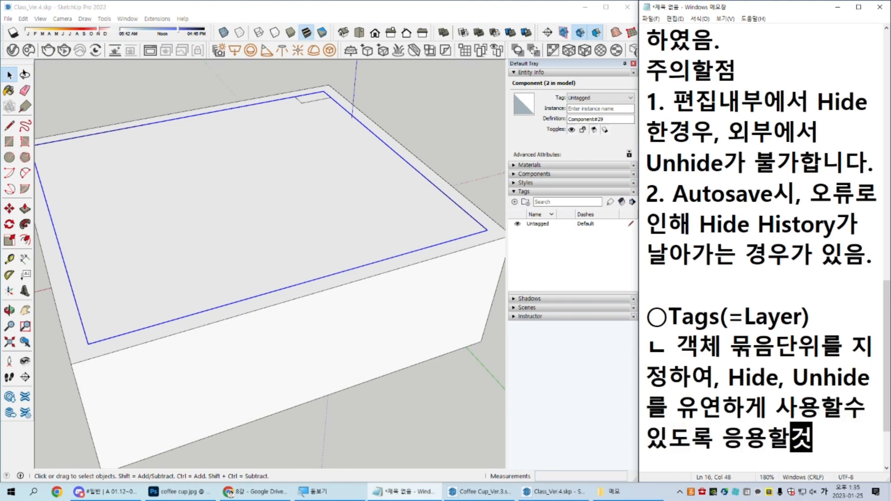
key(Return)
key(Return)
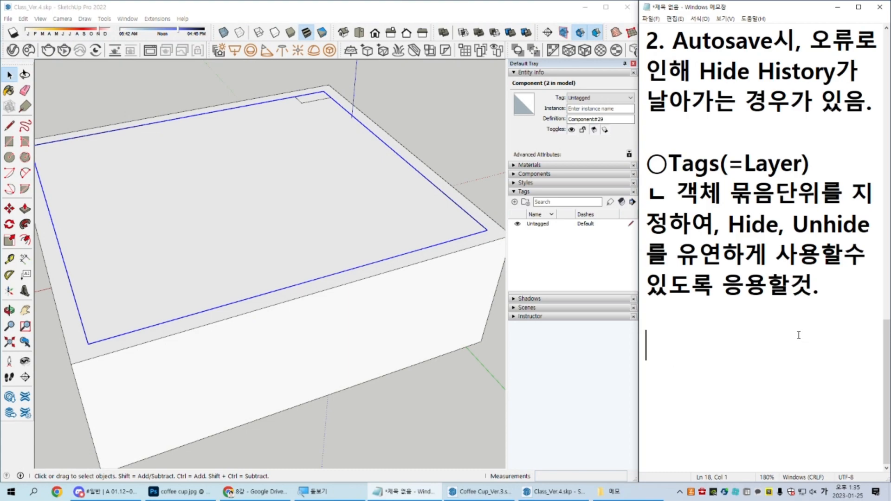
Step: Add the line "- Untagged : 태그가 없는상태 / 기본설정으로 항시 냅둘것." below the Tags note in Notepad
scroll(294, 270, down, 4)
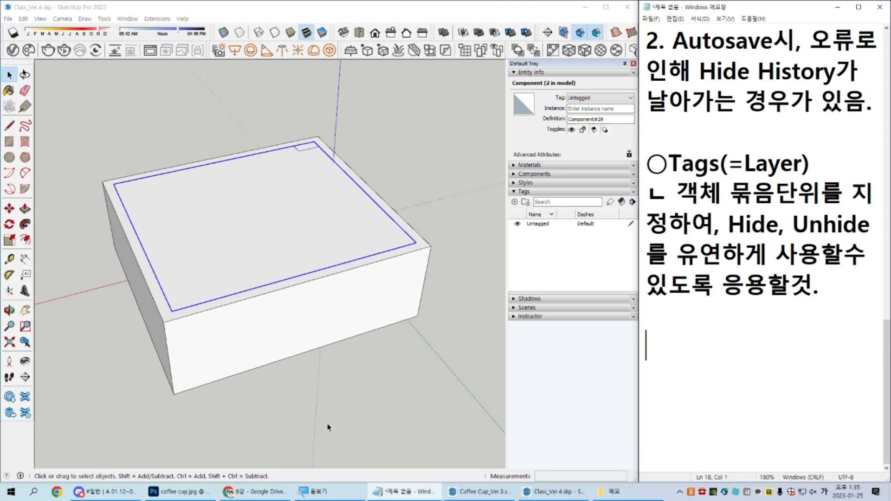
scroll(237, 235, up, 4)
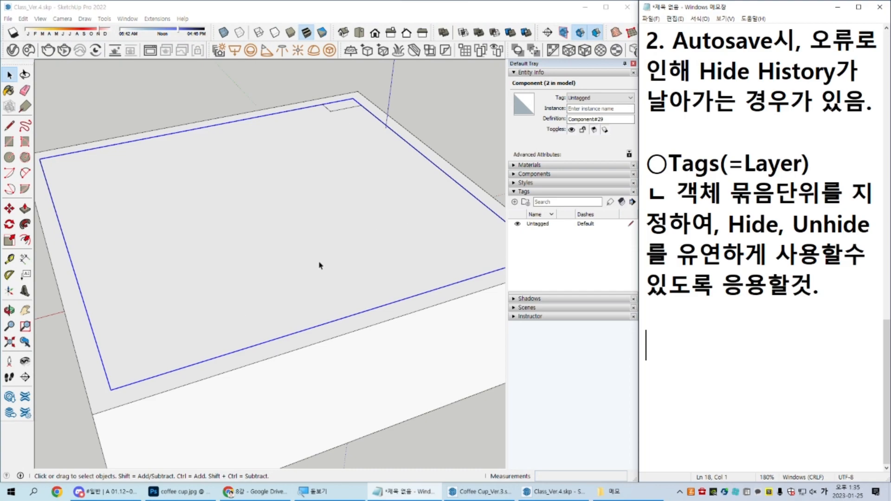
scroll(330, 259, down, 4)
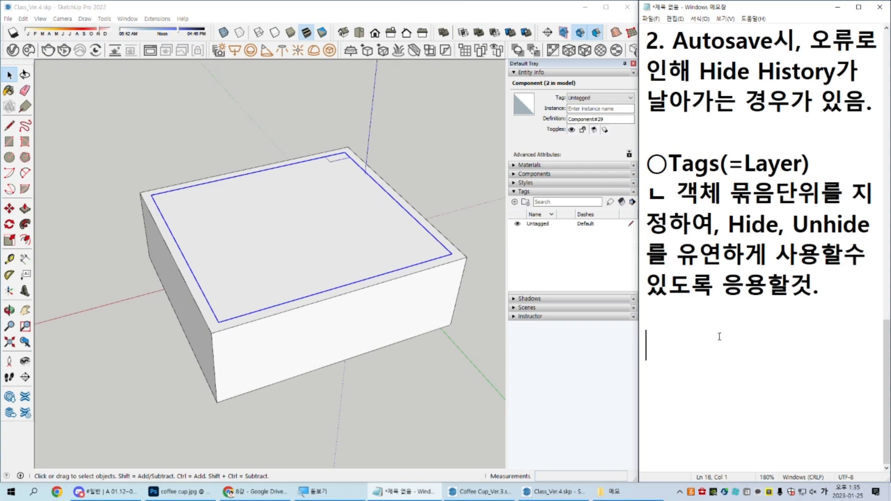
text(- Untagged : )
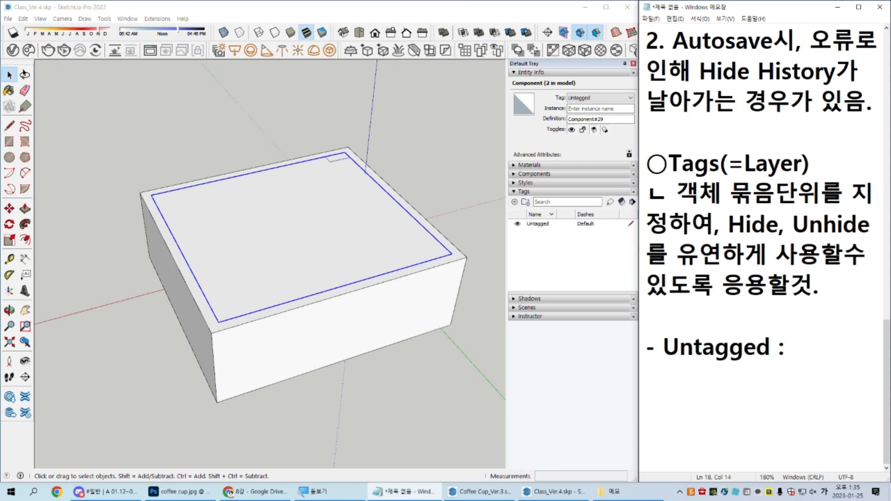
text(태그가 없ㄴ)
text(는상태 / 기보)
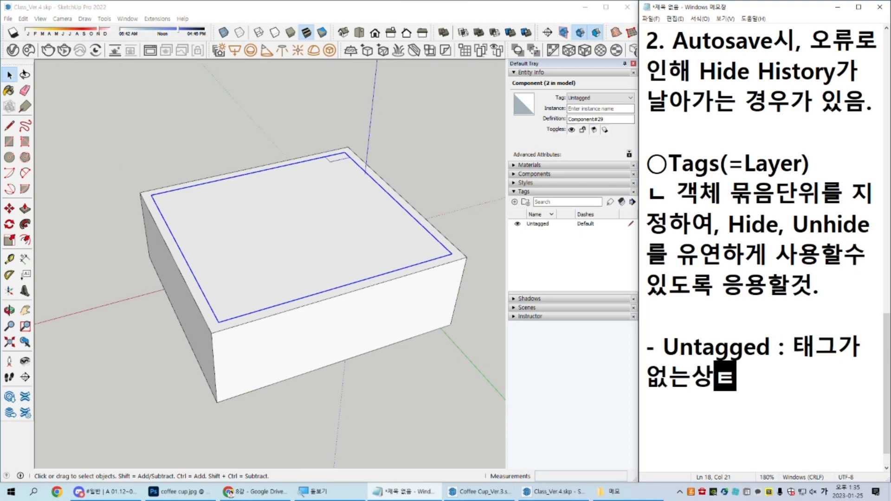
text(본설정으로 항시)
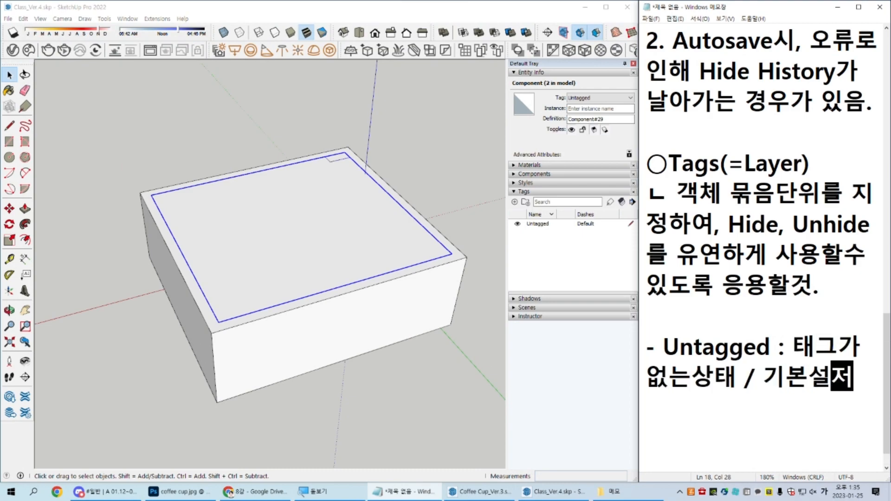
text( 냅둘것.)
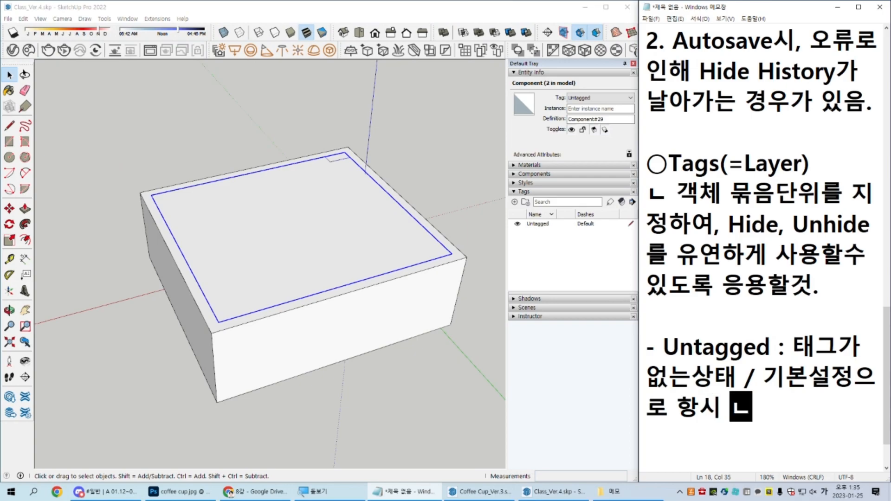
Step: Add a new tag below Untagged in SketchUp, keeping its default name
click(555, 253)
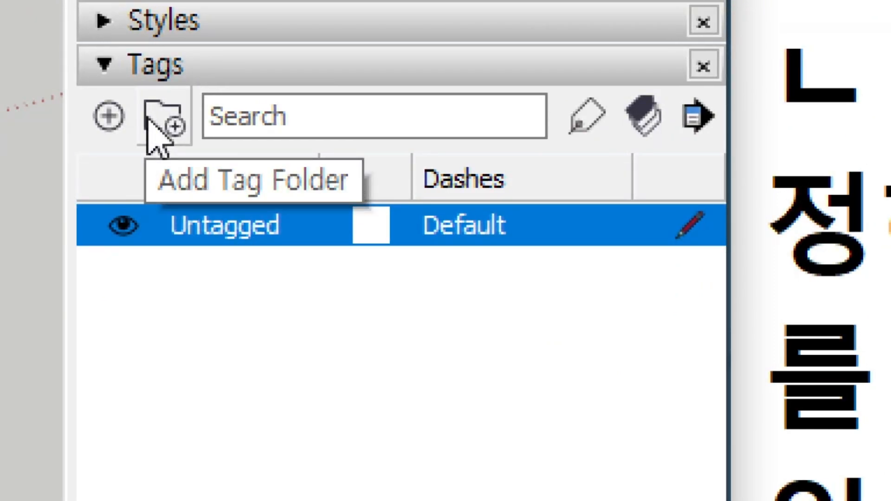
click(112, 115)
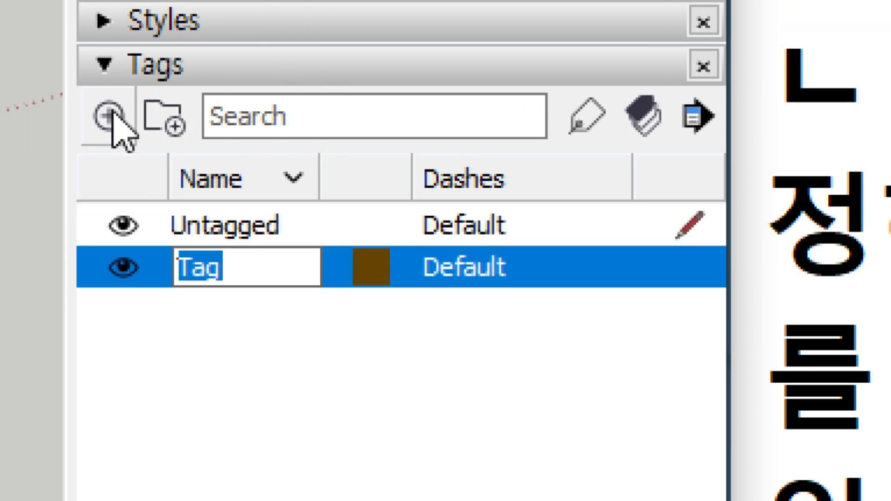
click(245, 302)
click(247, 276)
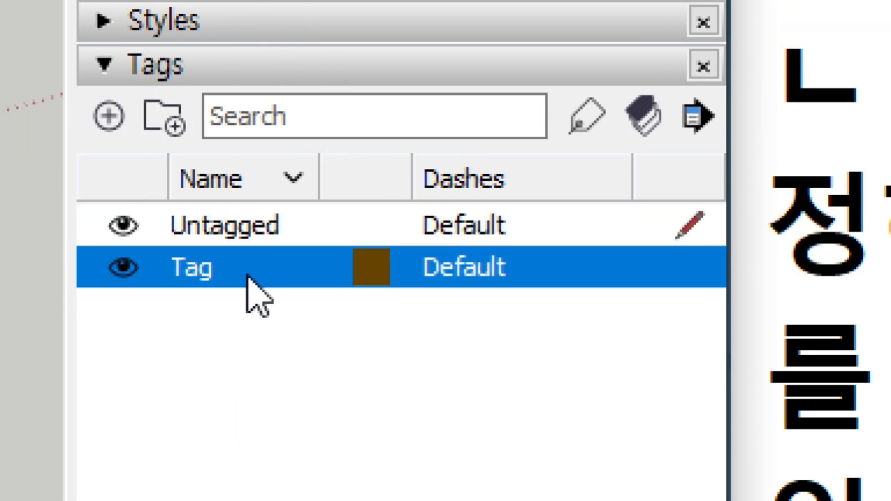
right_click(246, 276)
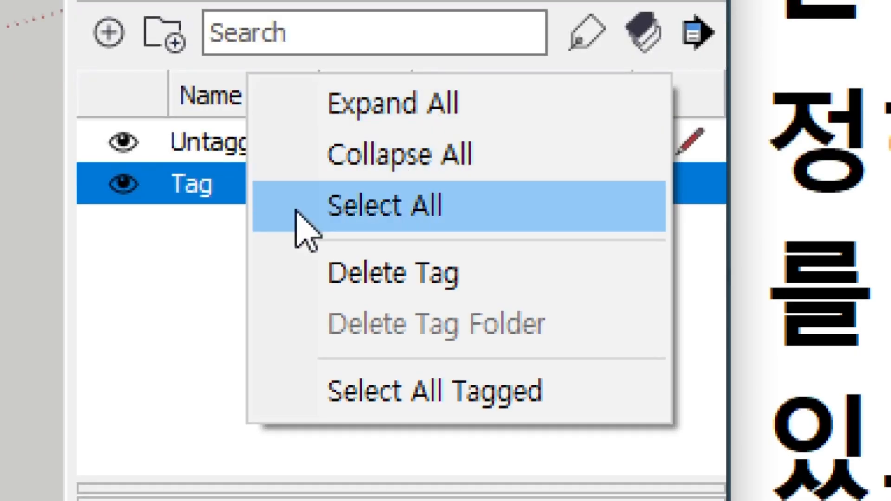
click(145, 325)
click(186, 188)
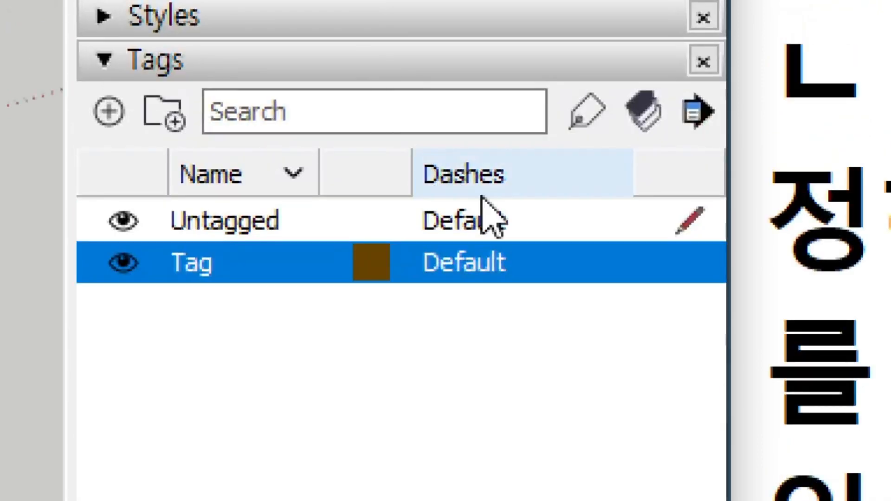
click(701, 39)
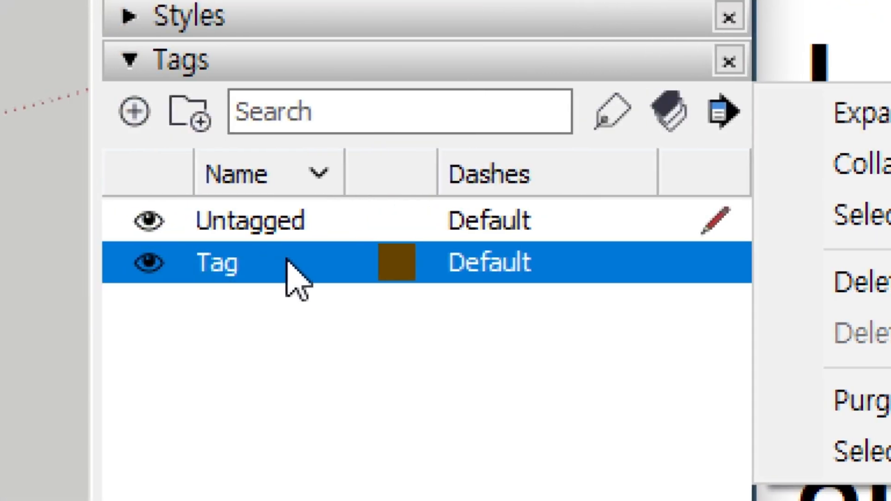
Step: Rename the new tag as Ceiling
double_click(237, 264)
click(264, 305)
click(235, 265)
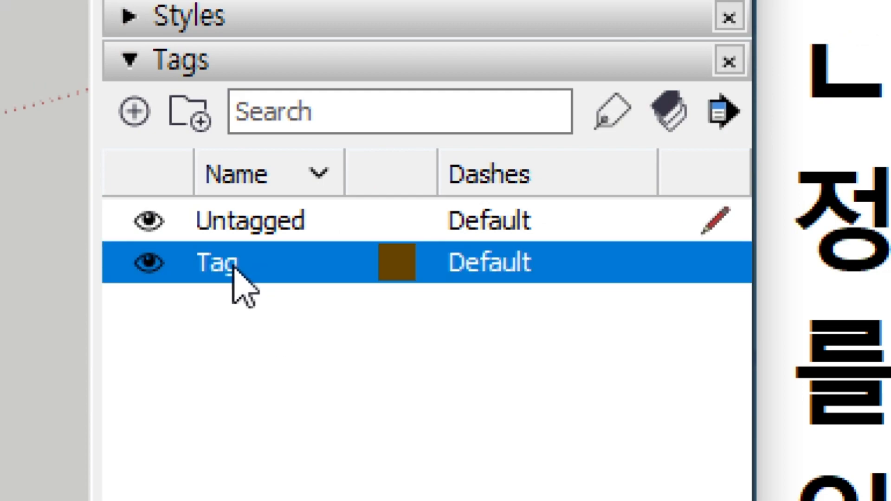
double_click(240, 265)
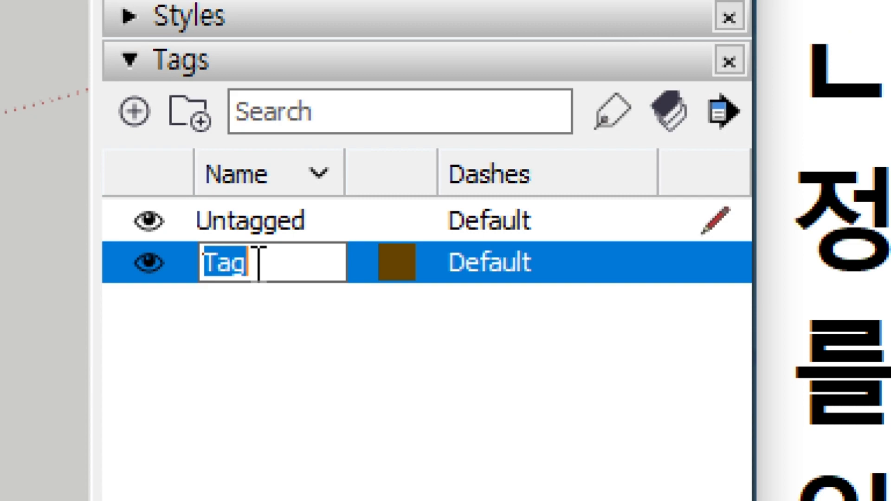
text(Ceiling)
key(Return)
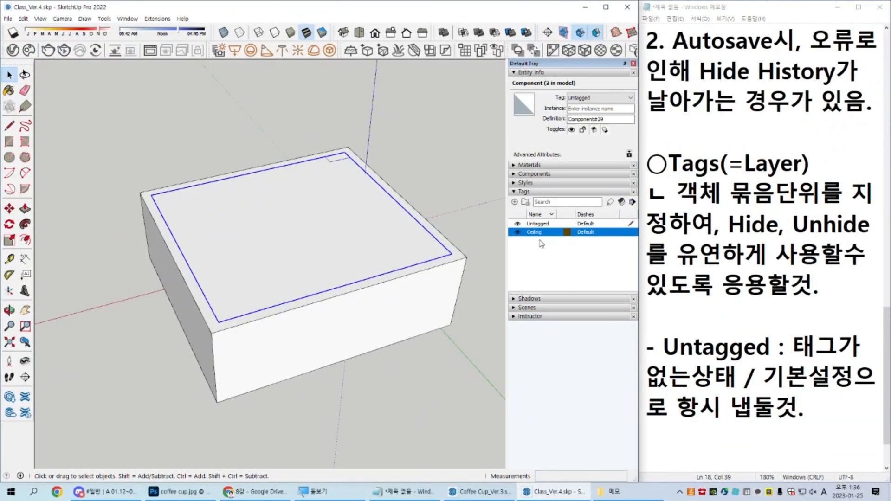
Step: Explode the classroom's ceiling component and recreate the loose ceiling geometry as one component with the default settings
middle_drag(351, 320, 319, 249)
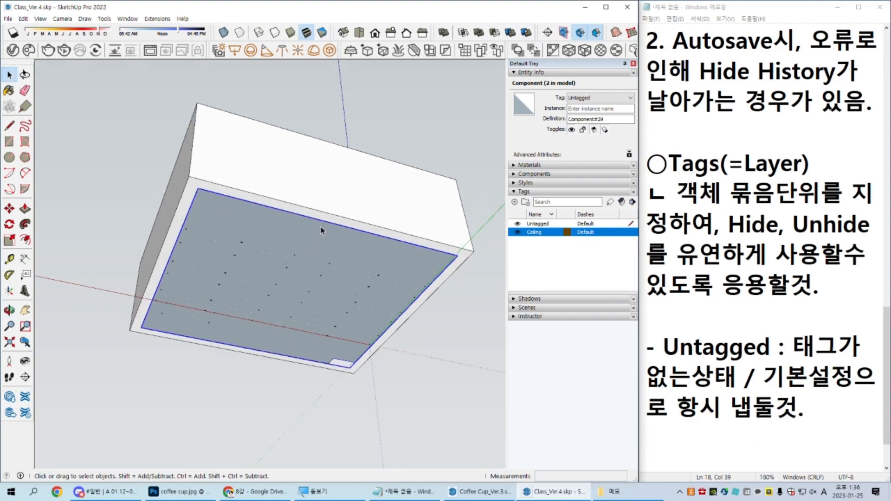
middle_drag(320, 151, 349, 327)
right_click(298, 213)
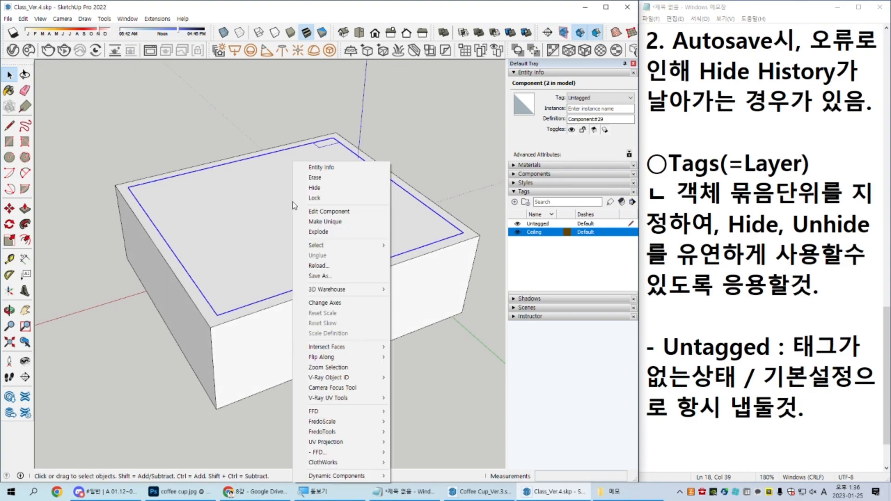
click(353, 232)
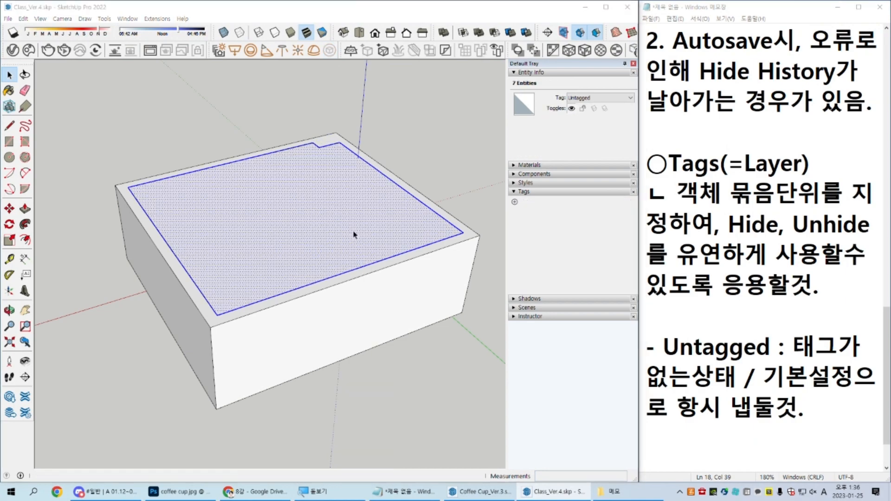
key(g)
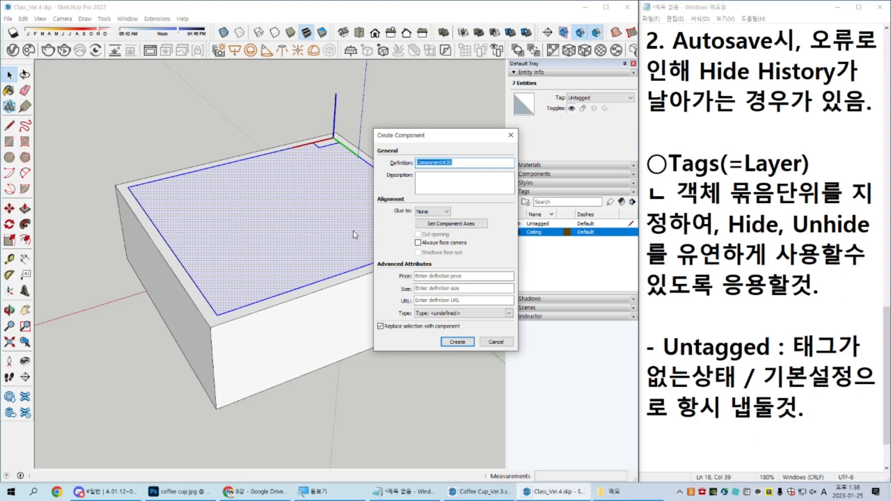
key(Return)
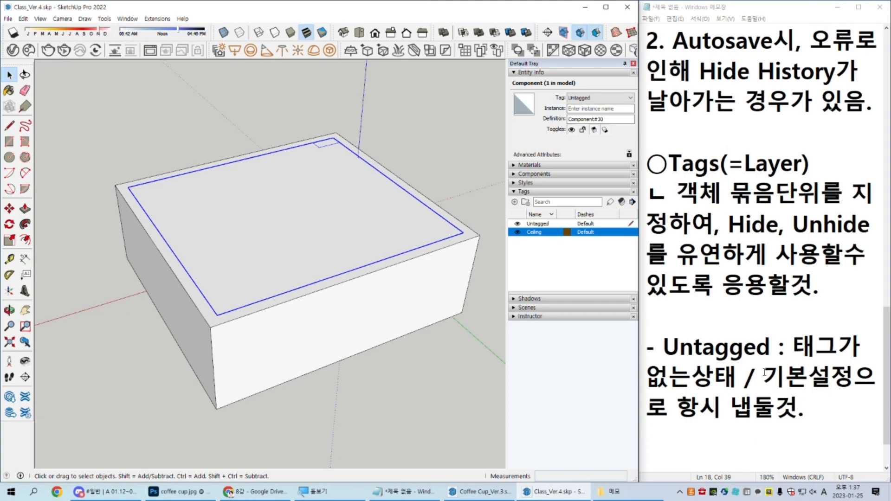
Step: Add the line "ㄴ 가장 큰 묶음만 태그를 변경할것." above the Untagged note in Notepad
scroll(784, 367, down, 1)
click(803, 373)
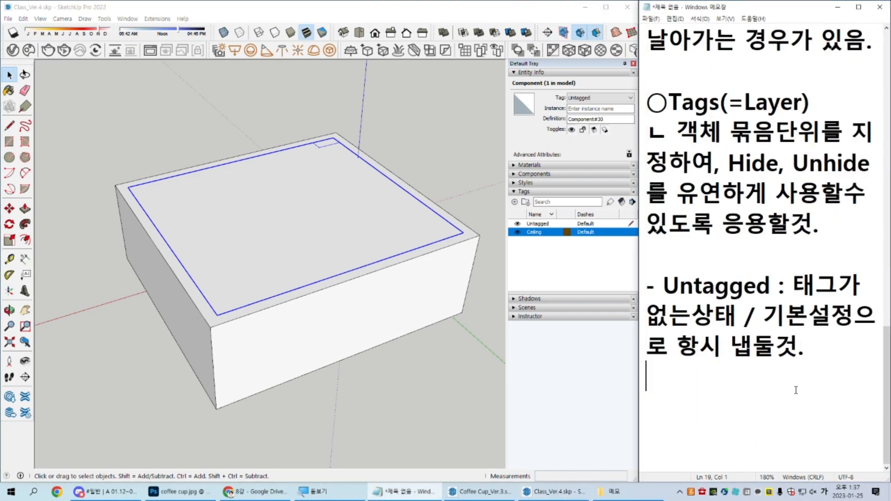
key(Return)
text(ㄴ)
key(BackSpace)
key(Up)
key(Up)
key(Up)
key(Up)
key(Up)
text(ㄴ )
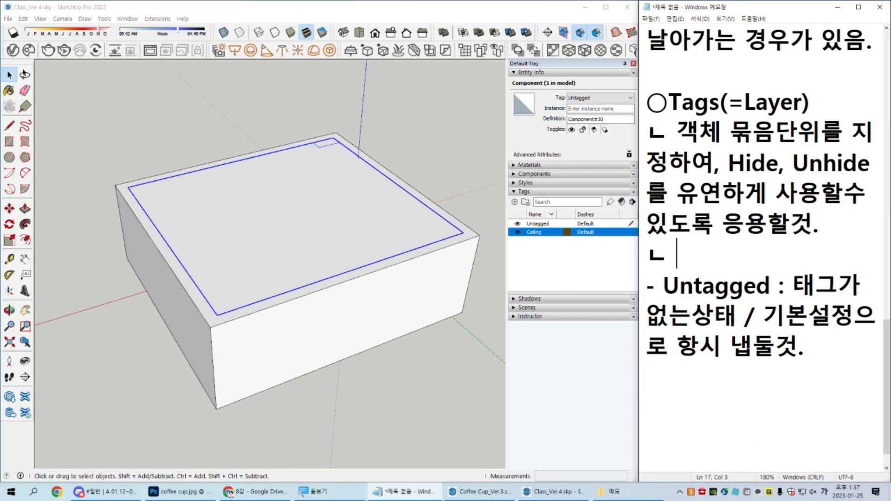
text(가장 큰 묶ㅇ음만)
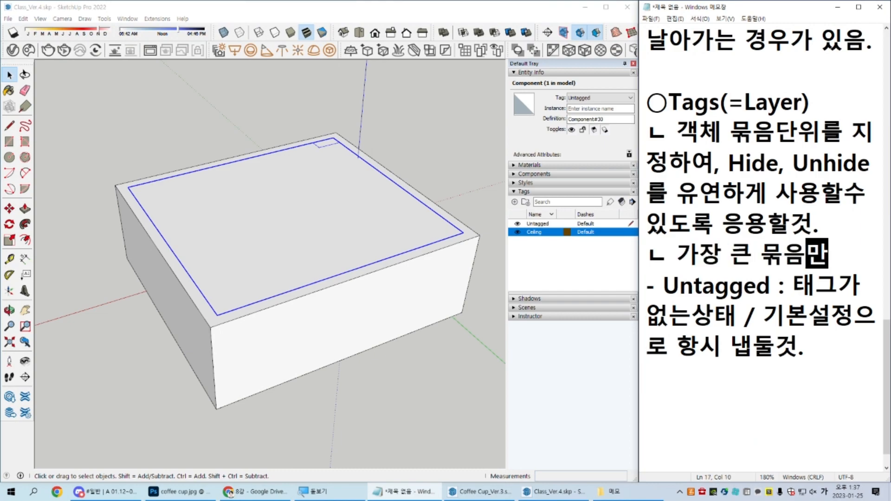
key(Hangul)
key(Hangul)
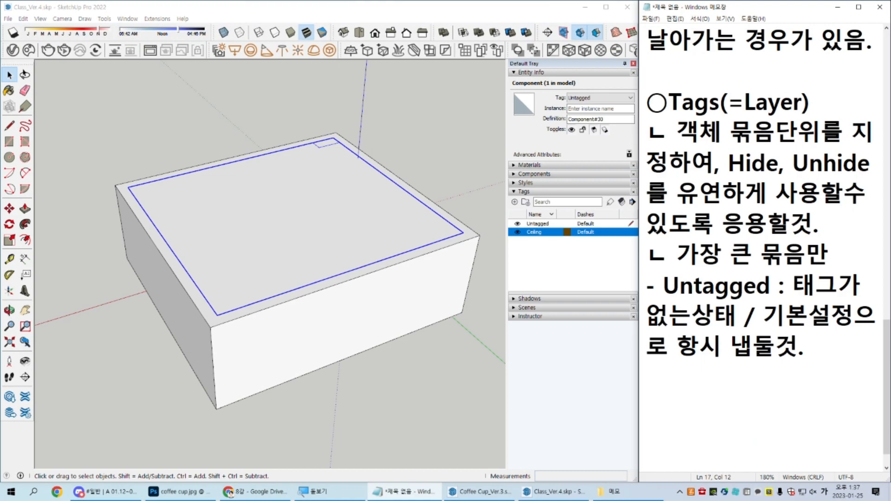
text(태그를 변경핡)
text(것.)
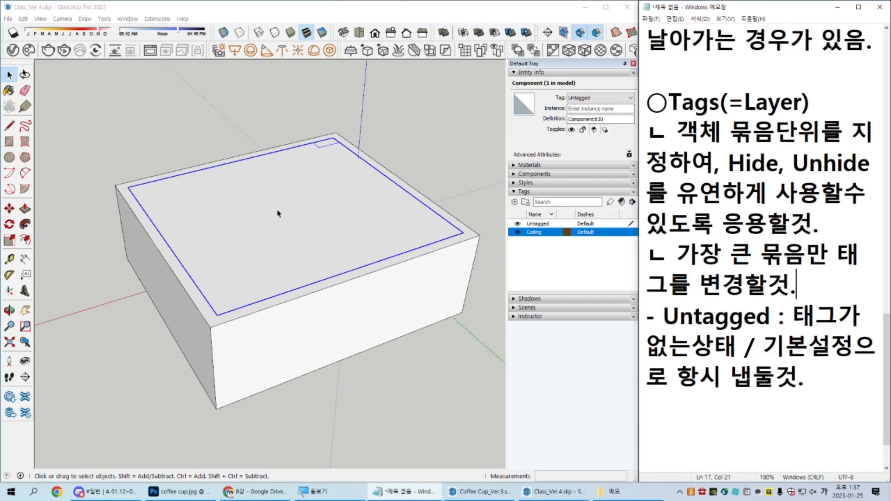
scroll(279, 214, up, 3)
click(280, 229)
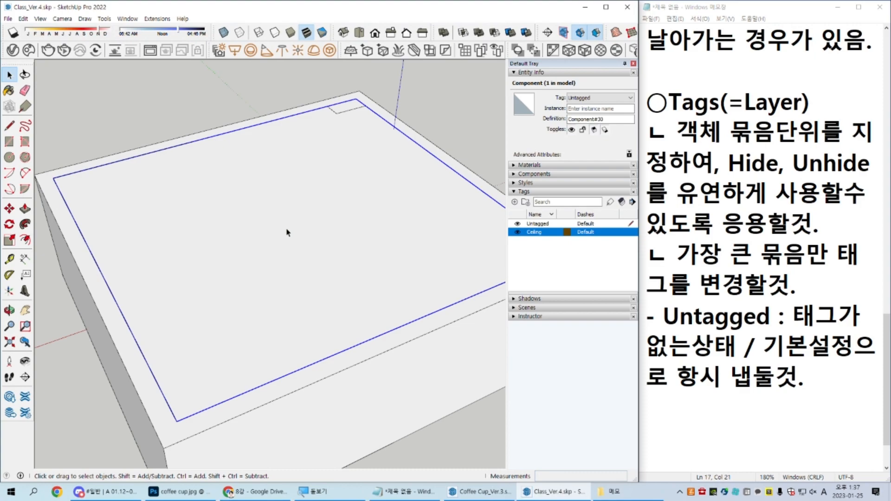
click(288, 232)
middle_drag(442, 212, 424, 186)
scroll(777, 368, down, 1)
scroll(815, 311, up, 1)
Step: Insert the line "ㄴ 객체선택 -> Entity Info에서 Tag항목을 변경하여 적용" below the first Tags note in Notepad
click(841, 265)
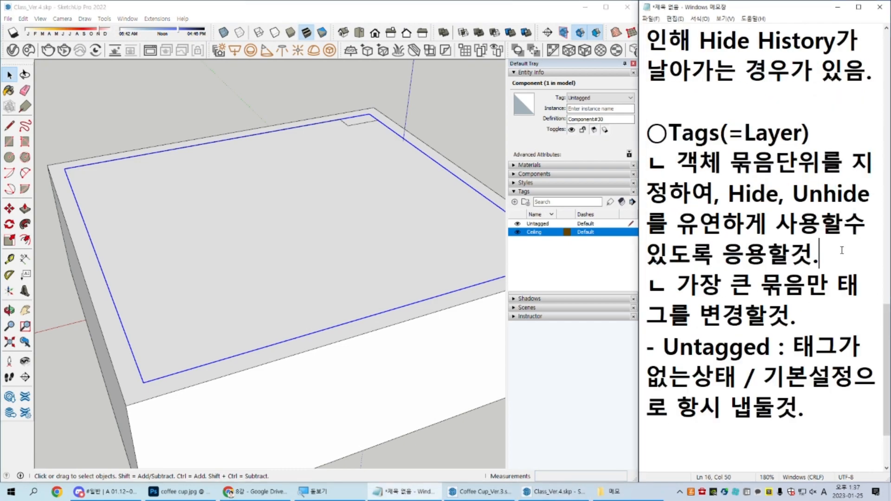
key(Return)
text(ㄴ 객체선택 ->)
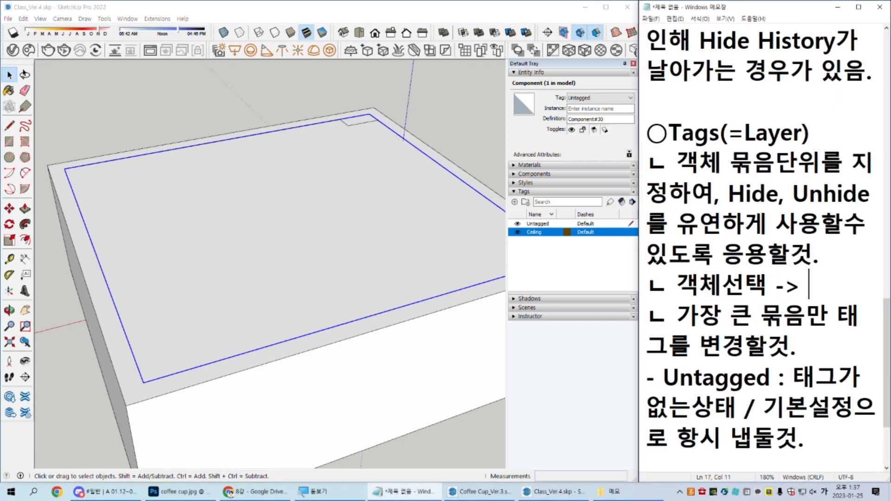
key(Hangul)
text(Entity Info)
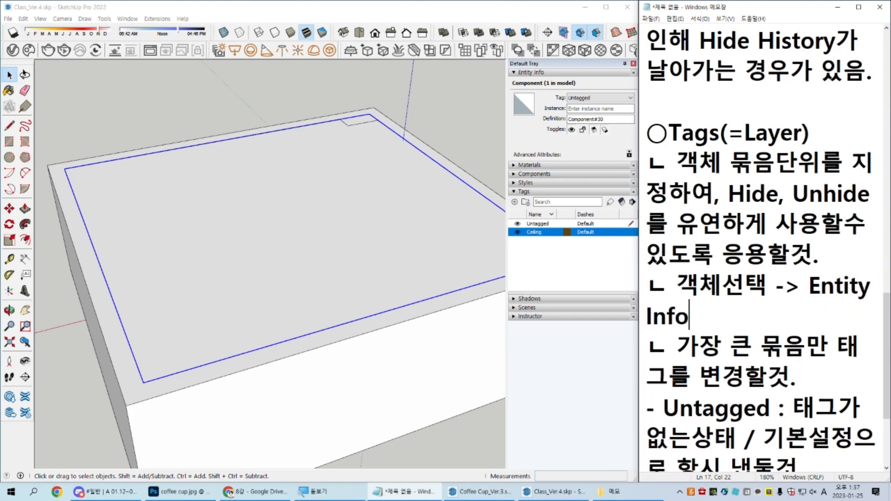
key(Hangul)
text(에서)
key(Hangul)
text(Tag)
key(Hangul)
text(항)
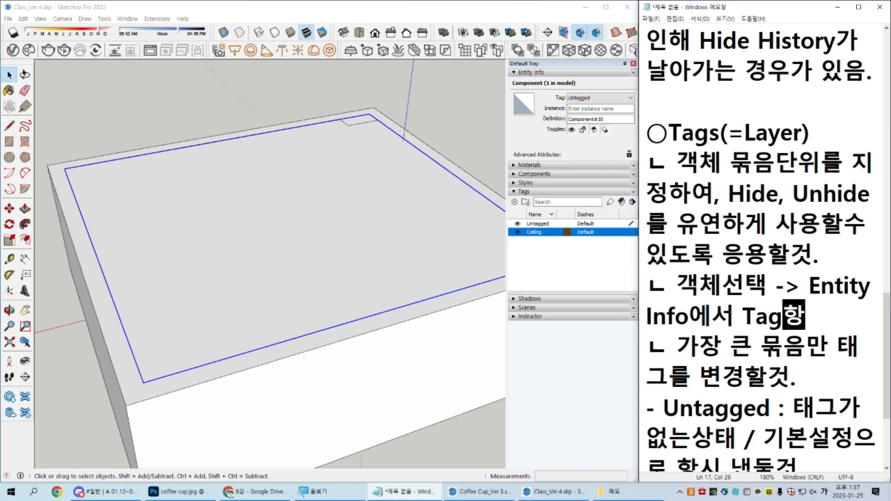
text(목을 변경하여 적용)
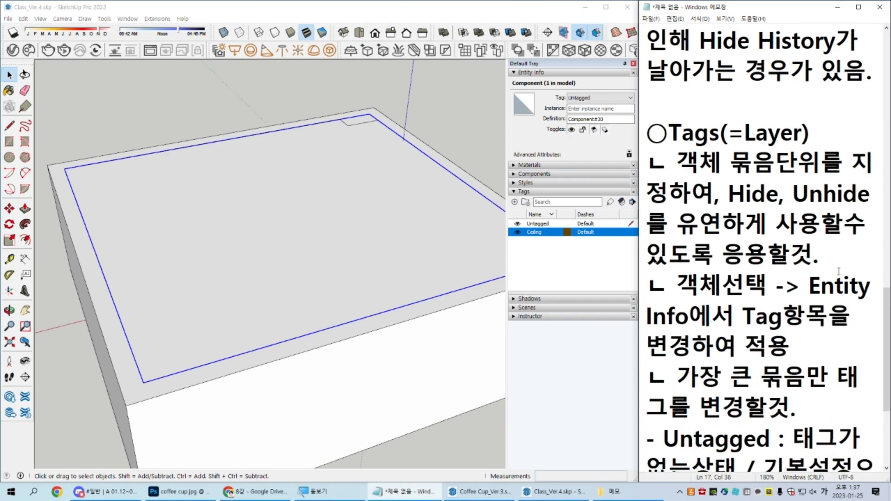
Step: Assign the Ceiling tag to the ceiling component in SketchUp and hide that tag
click(405, 209)
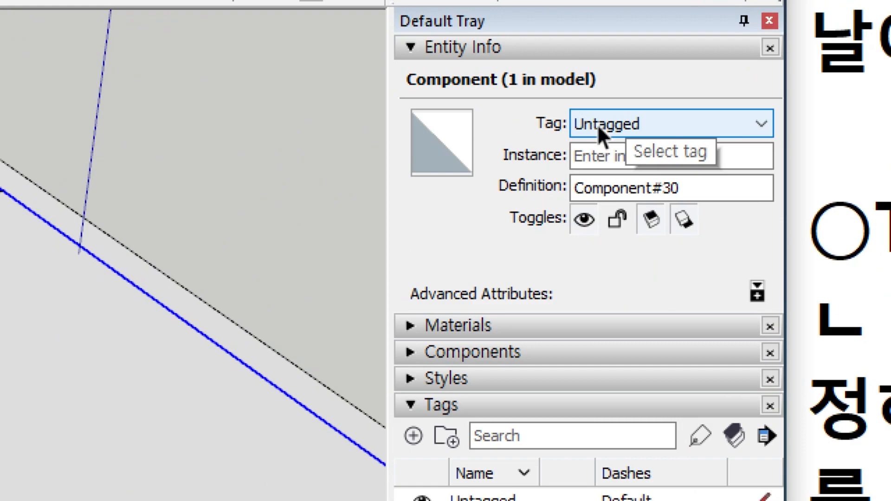
click(631, 124)
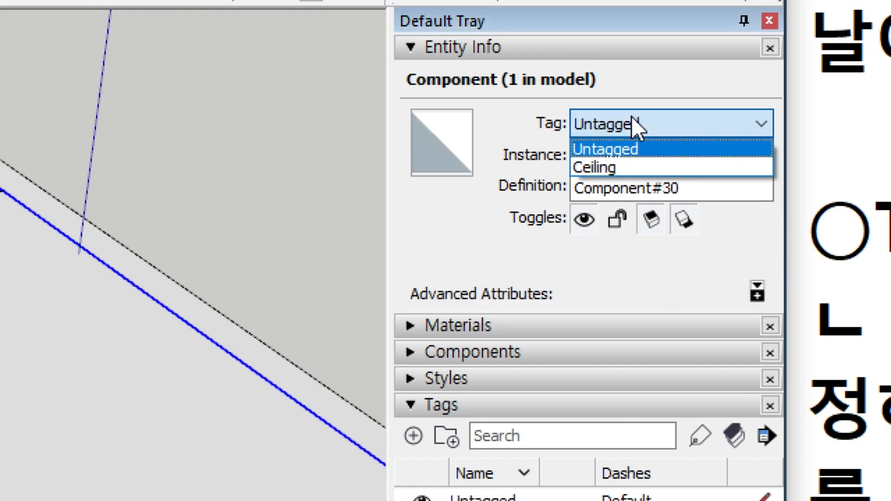
click(619, 172)
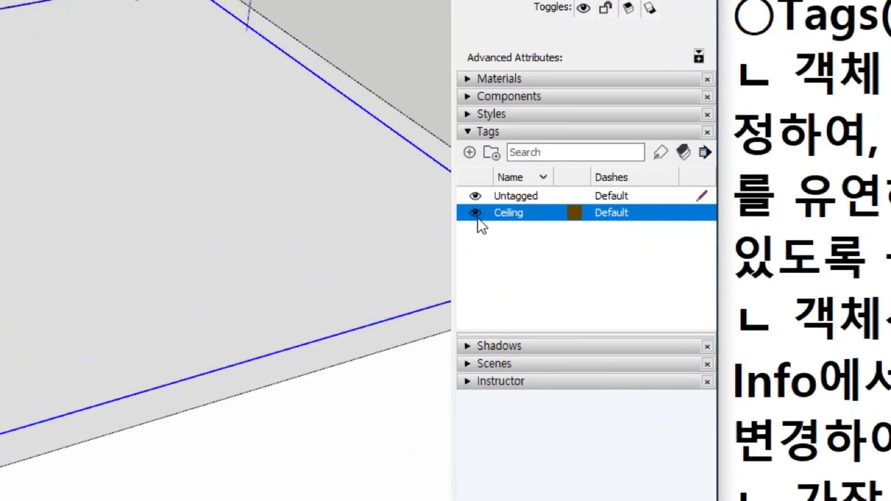
click(476, 213)
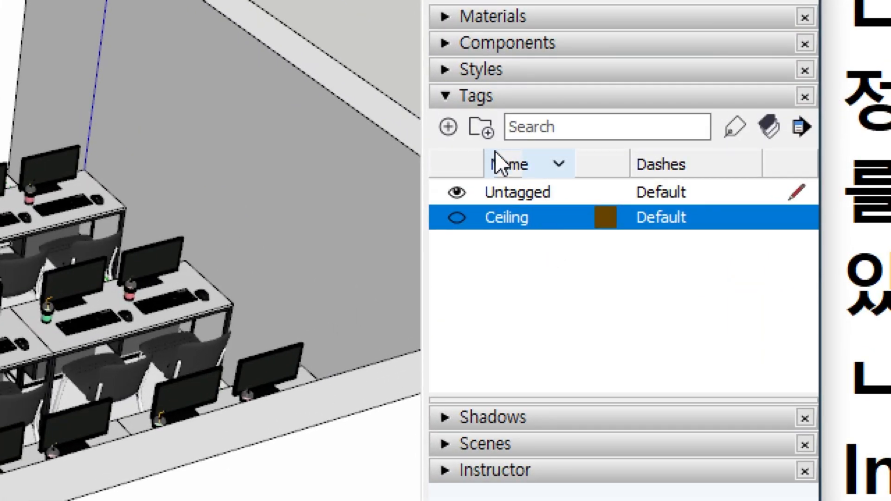
Step: Add two new tags named wall and table
click(449, 127)
text(wall)
key(Return)
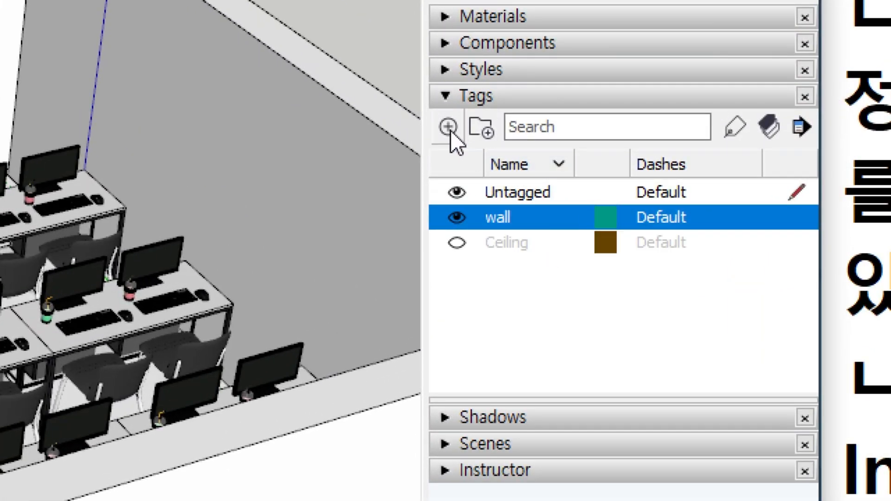
click(449, 128)
text(tabgle)
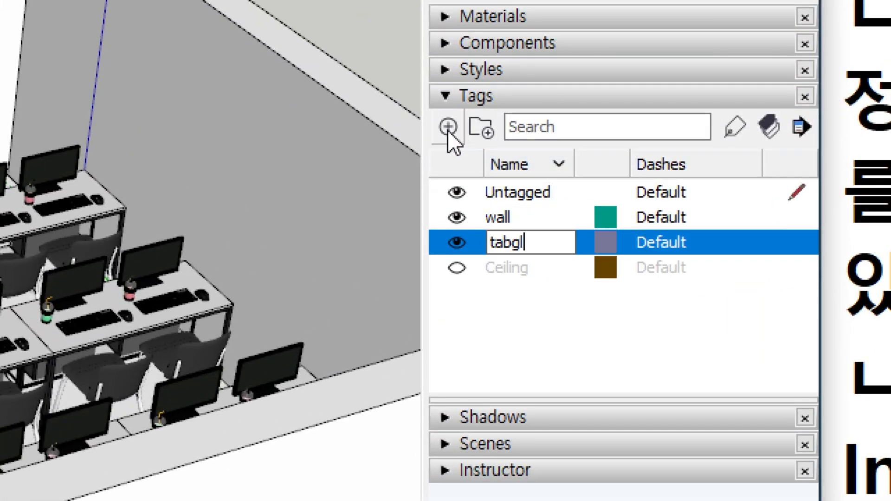
key(Return)
double_click(532, 243)
click(530, 239)
key(BackSpace)
key(Return)
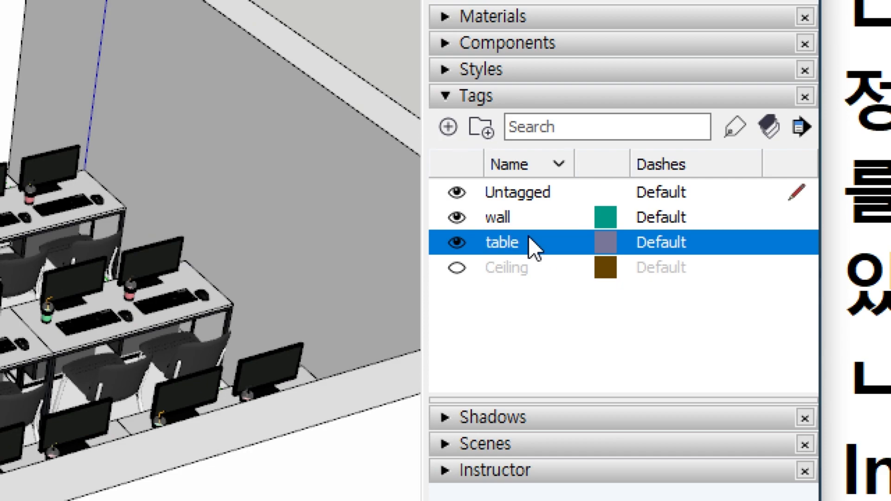
Step: Capitalize the two new tag names to read Table and Wall
double_click(529, 236)
key(Home)
key(Delete)
text(T)
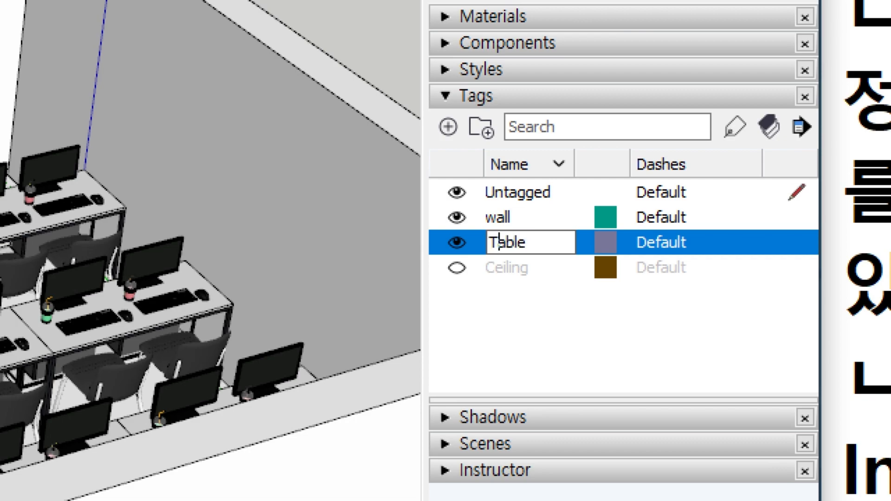
key(Return)
click(528, 218)
click(527, 218)
key(Home)
key(Delete)
text(W)
key(Return)
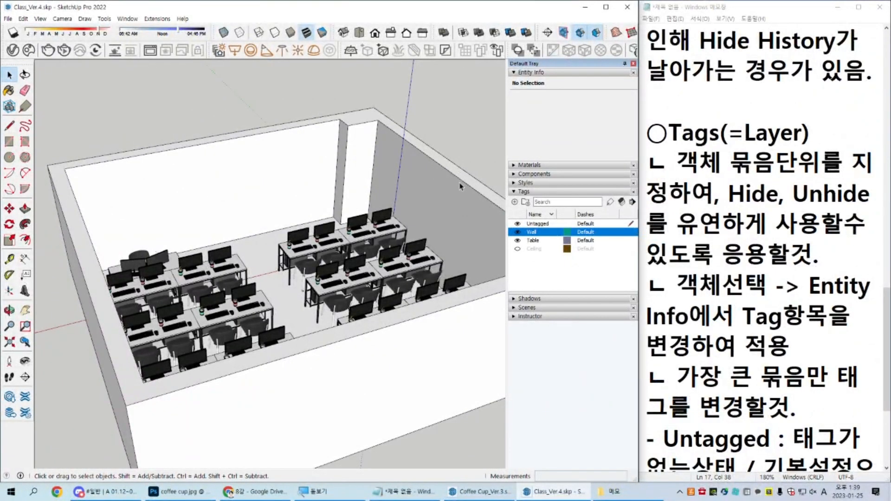
Step: Assign the Wall tag to the classroom's wall component and hide that tag
click(261, 69)
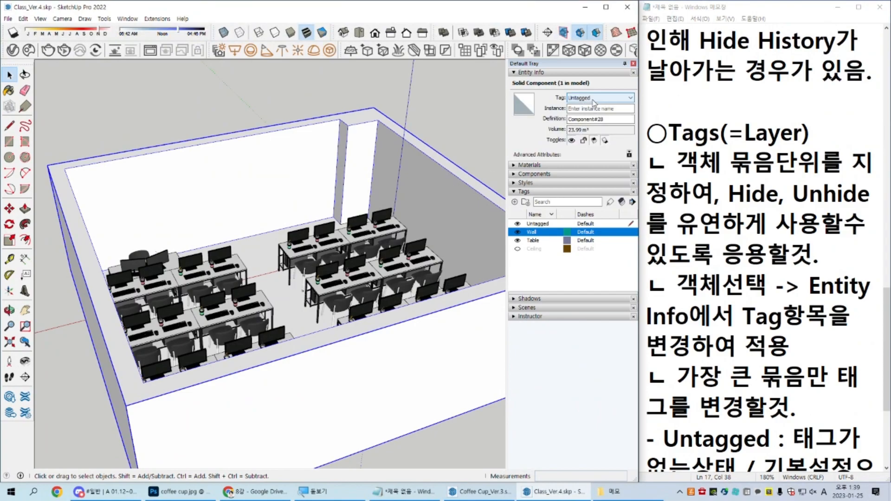
click(595, 98)
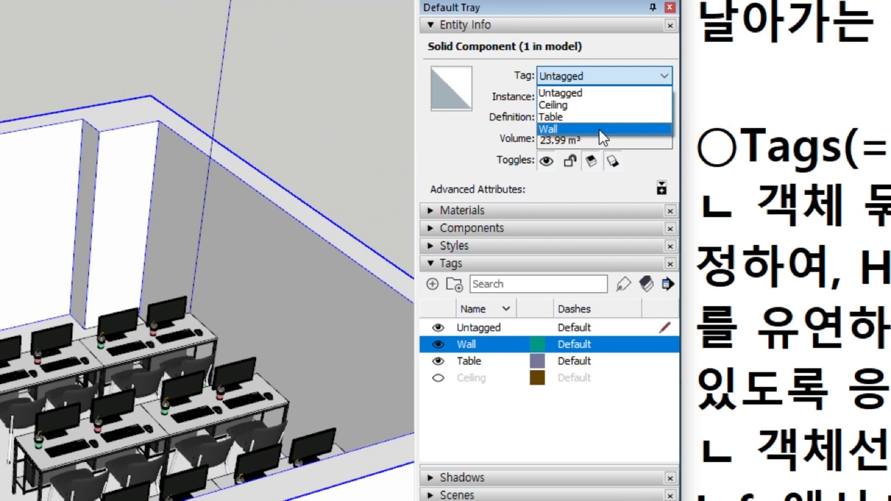
click(600, 129)
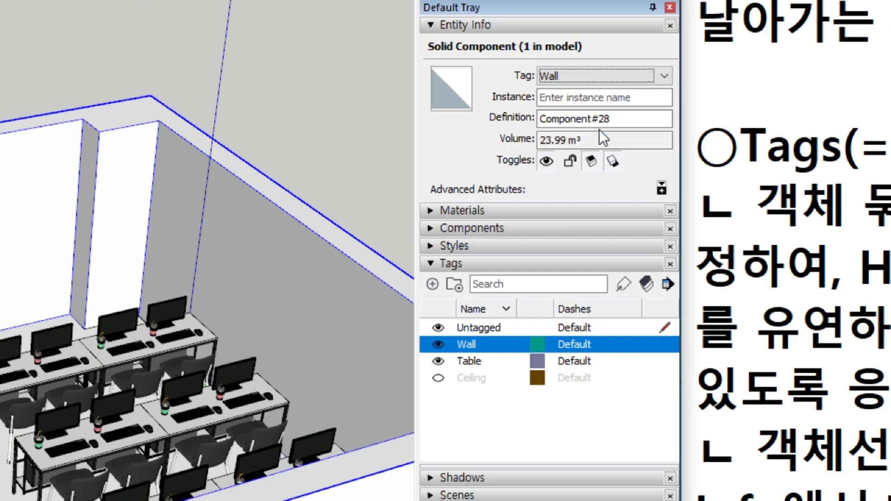
click(440, 344)
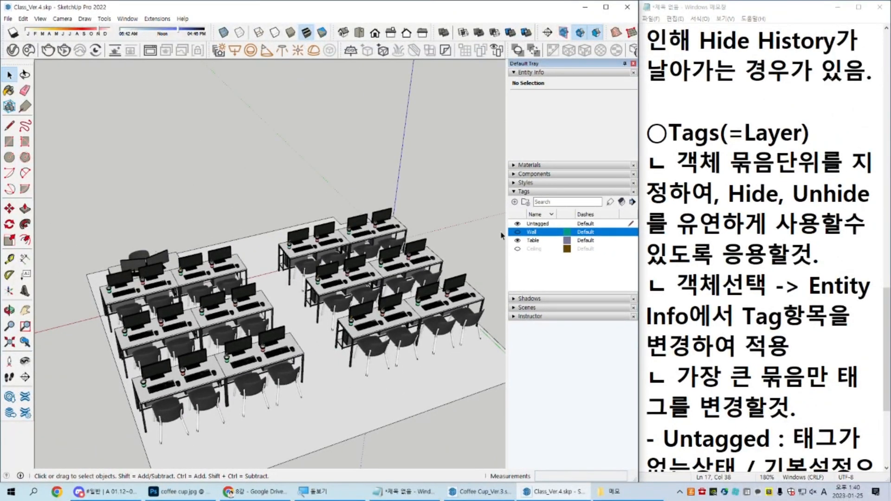
Step: Select all the desk components on the floor, assign them the Table tag and hide that tag
scroll(199, 220, down, 2)
drag(92, 171, 449, 403)
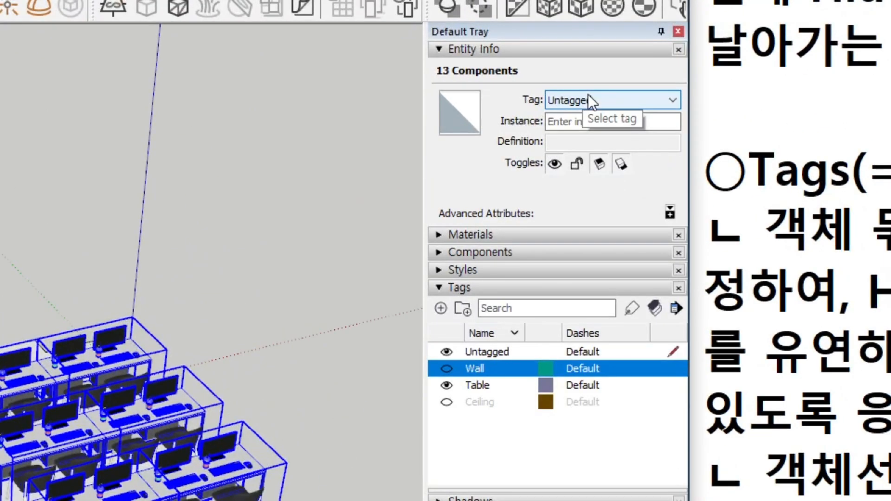
click(589, 96)
click(589, 139)
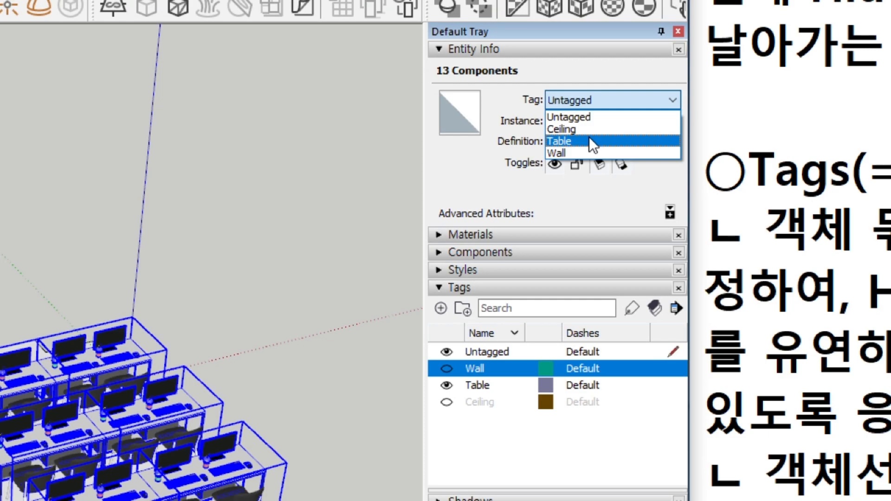
click(589, 138)
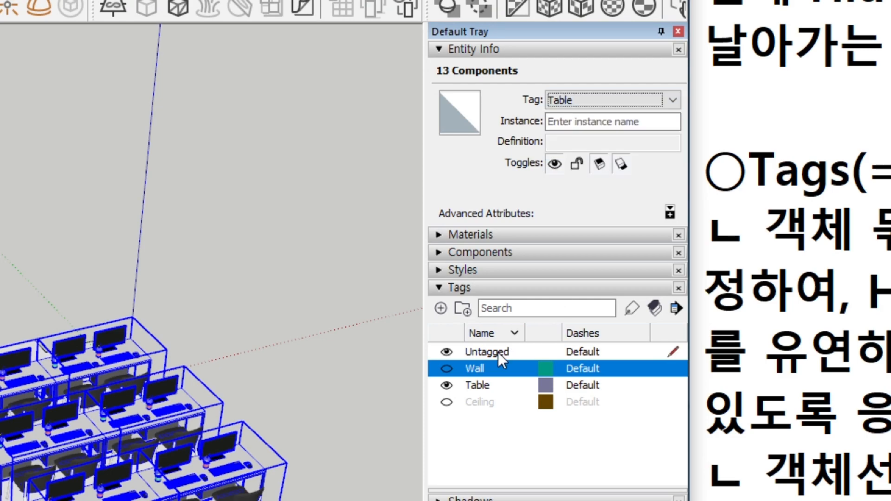
click(447, 385)
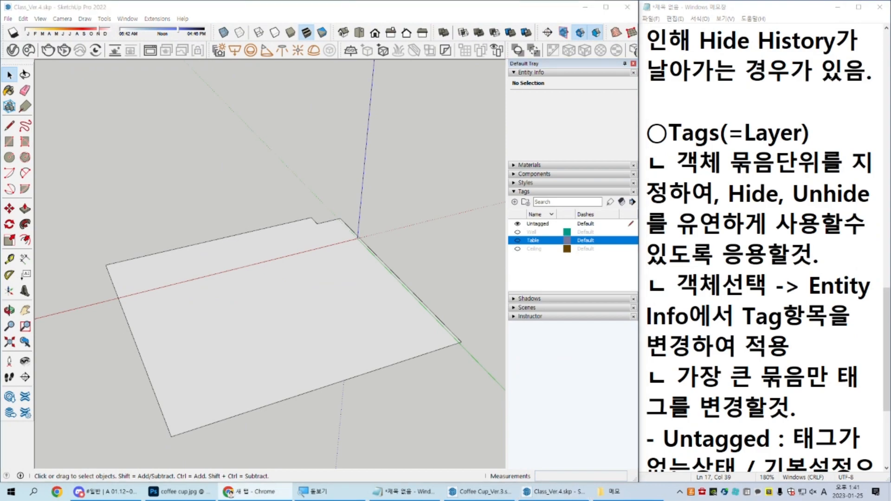
Step: Search for "에이콘3d" in Chrome and bring up the ACON product page "아파트 단지 (계단/엘리베이터 포함)" over SketchUp
key(Hangul)
text(에이콘)
key(Hangul)
text(3d)
key(Return)
drag(890, 182, 413, 35)
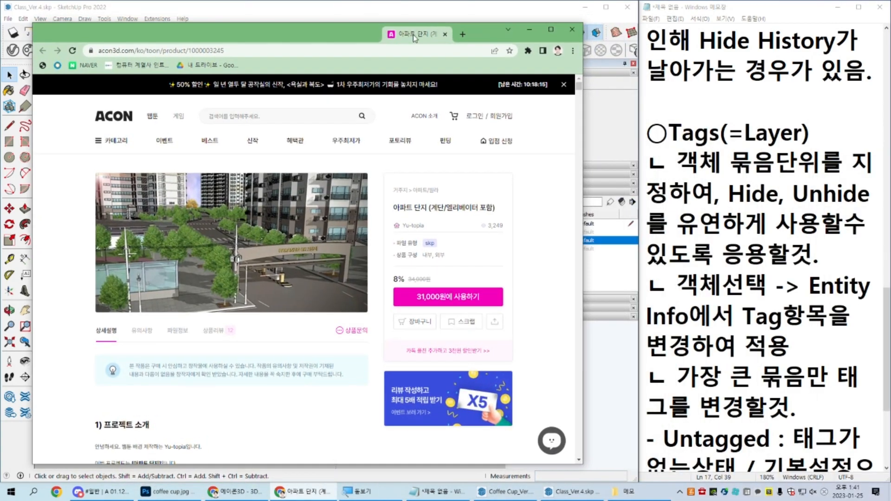
Step: Examine the labelled overview plan of the apartment complex in the product page's project description
scroll(157, 262, down, 5)
scroll(167, 262, down, 4)
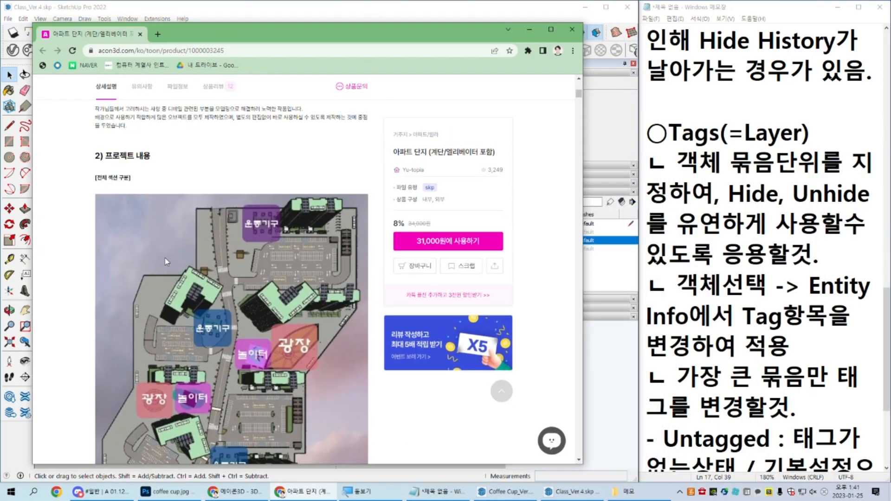
scroll(165, 260, down, 3)
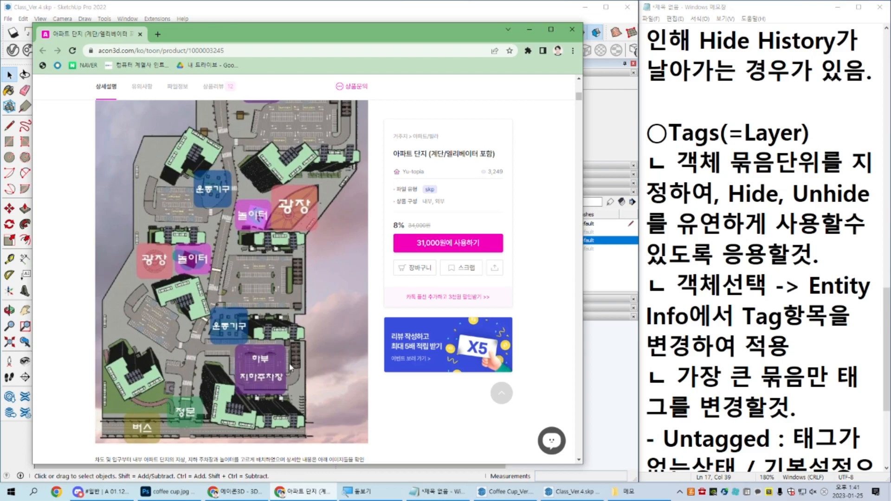
scroll(290, 367, up, 1)
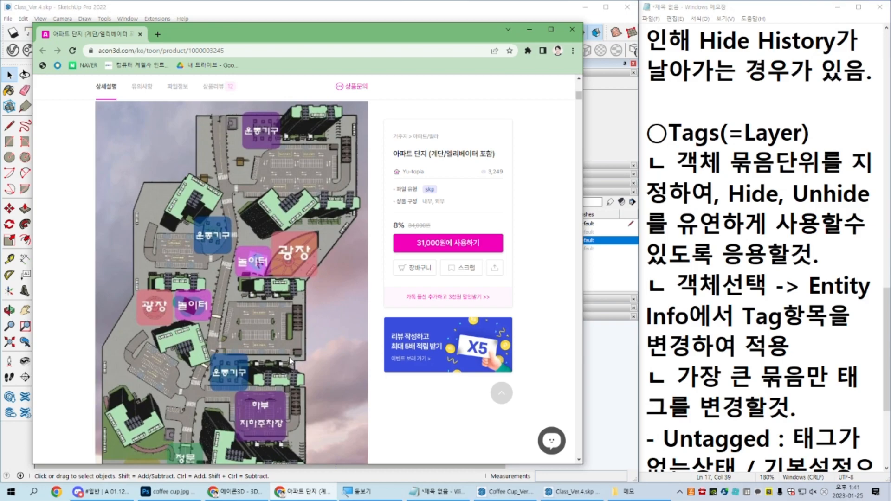
scroll(290, 367, down, 1)
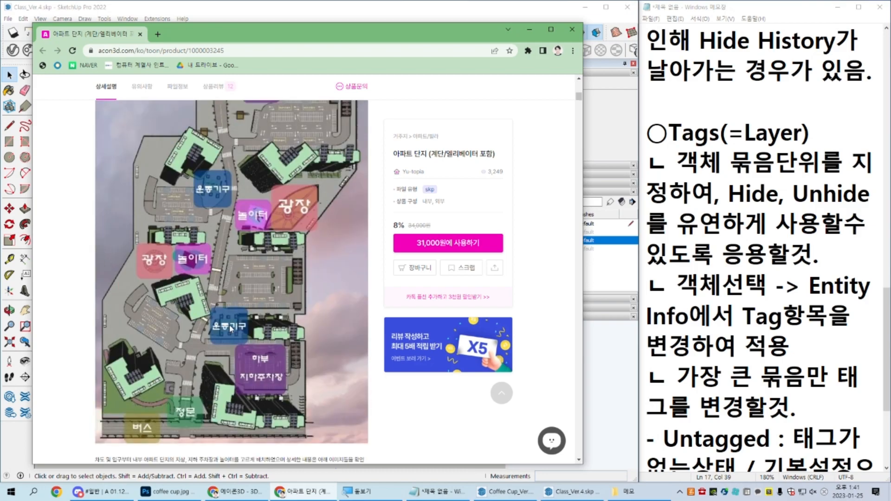
scroll(229, 324, down, 8)
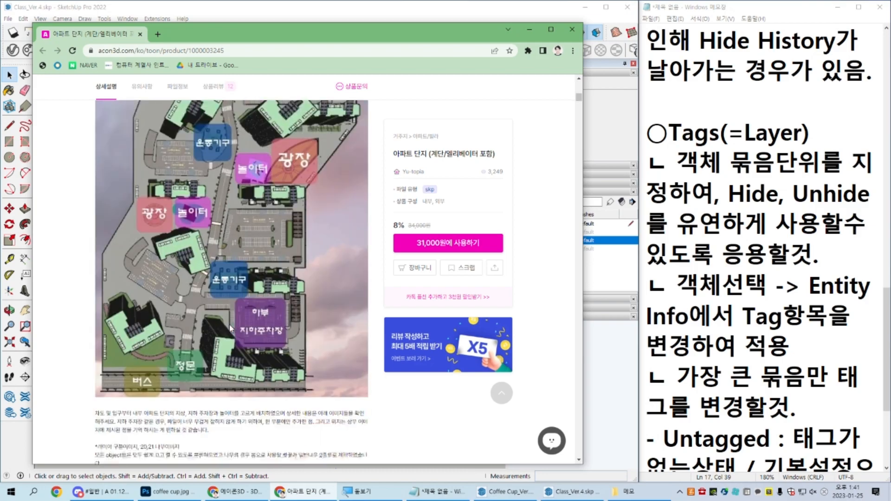
Step: Review the page's screenshots of the model's tag folders and tag names, and close the product page
scroll(231, 329, down, 1)
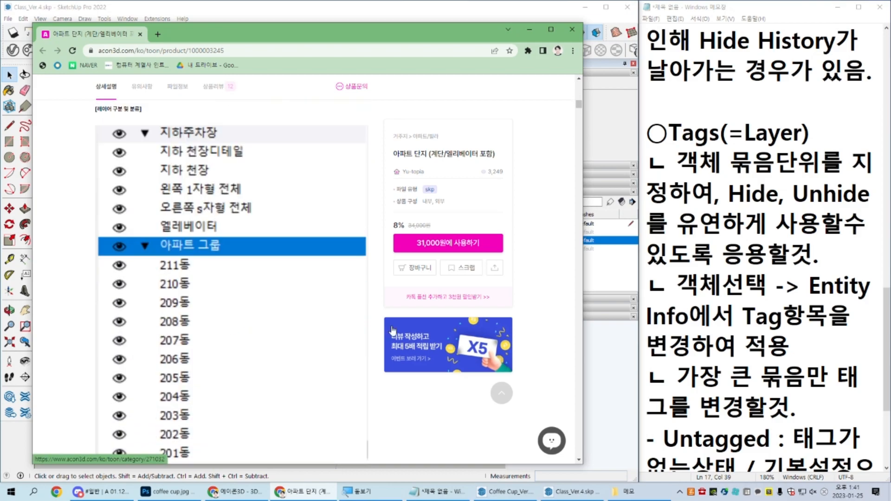
scroll(392, 330, down, 1)
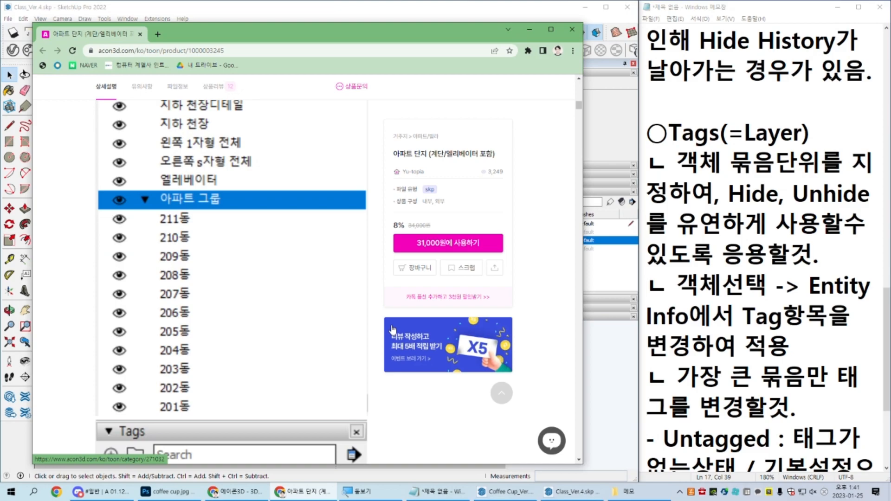
scroll(301, 333, down, 8)
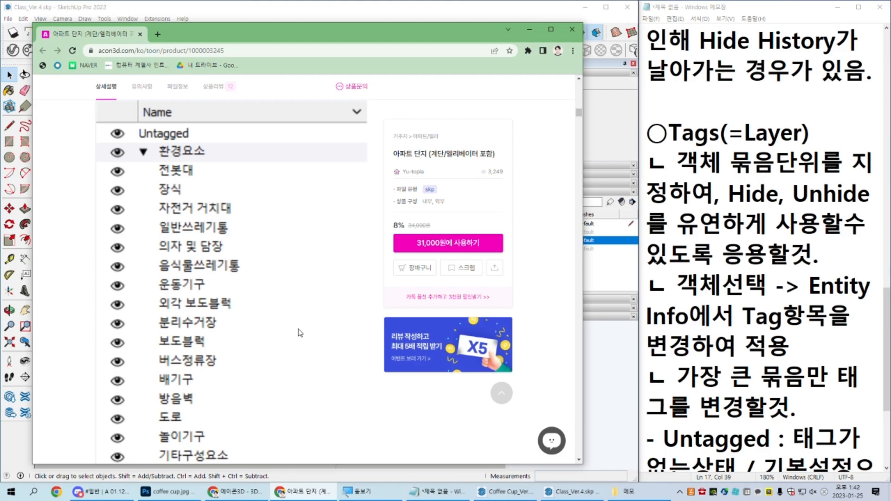
scroll(299, 333, down, 12)
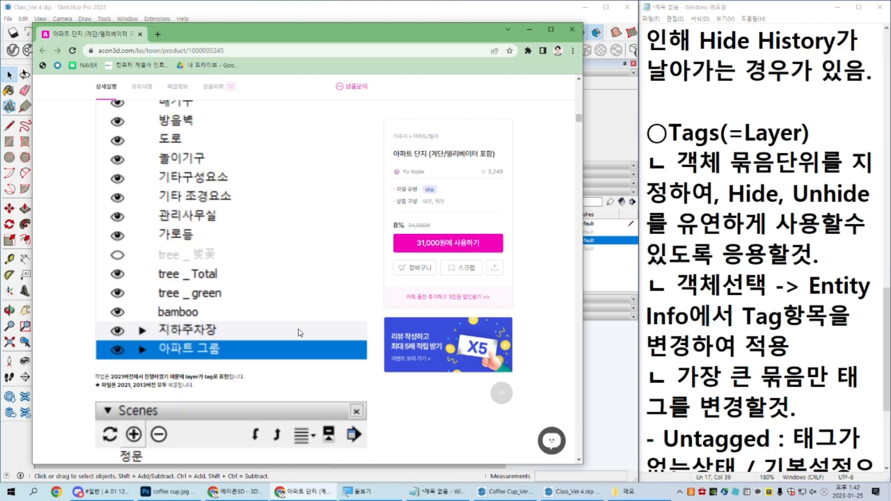
scroll(300, 333, down, 6)
scroll(300, 333, up, 11)
scroll(300, 333, up, 2)
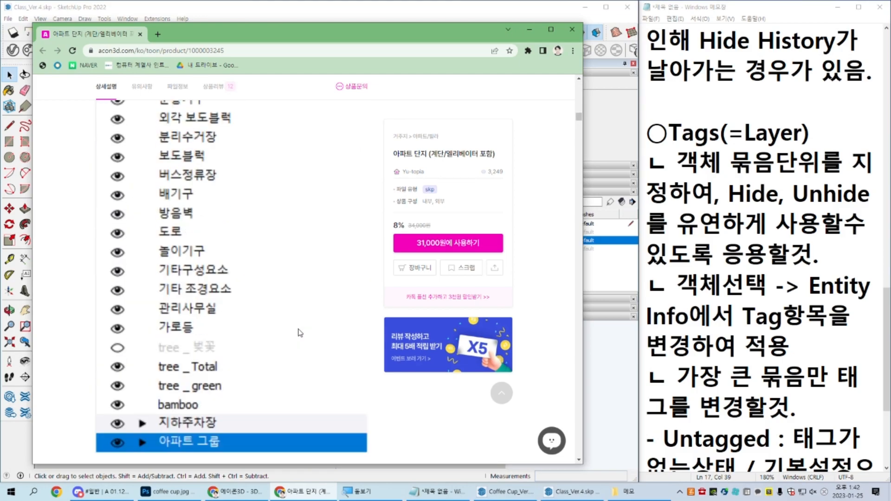
scroll(300, 333, up, 14)
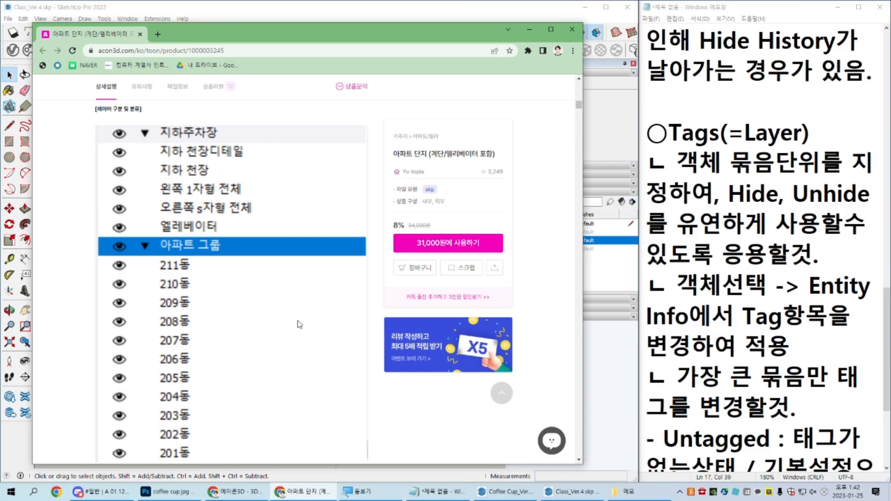
click(140, 34)
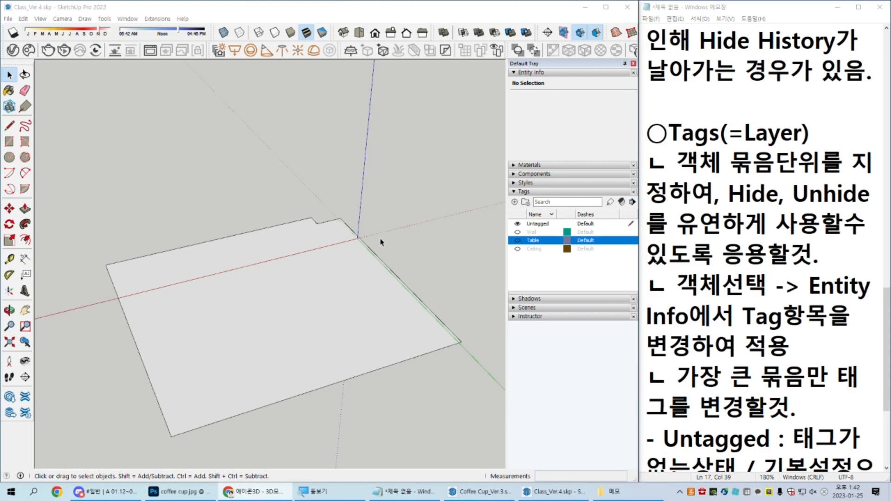
Step: Make the Table and Wall tags visible again in the classroom model
click(517, 241)
middle_drag(432, 276, 425, 240)
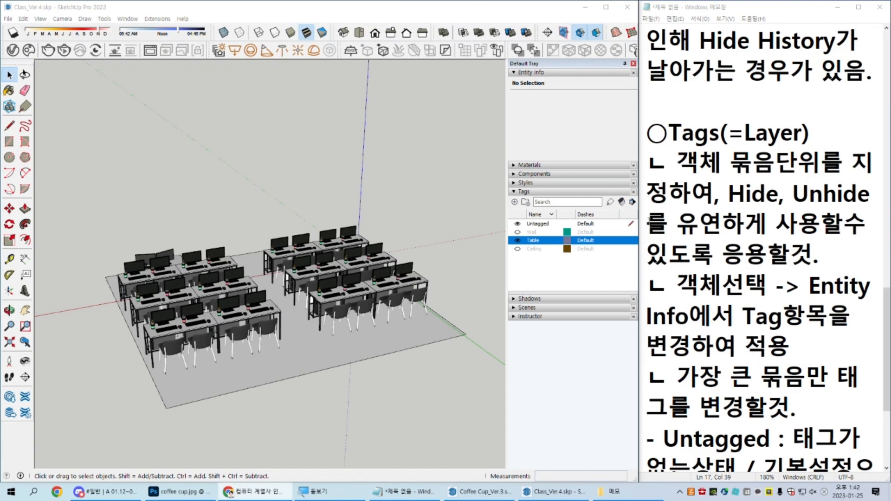
click(520, 236)
click(518, 232)
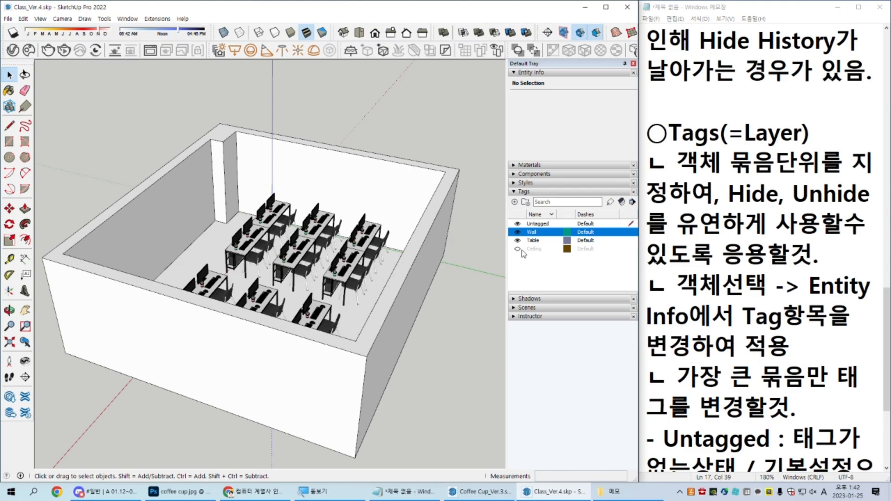
middle_drag(286, 278, 404, 244)
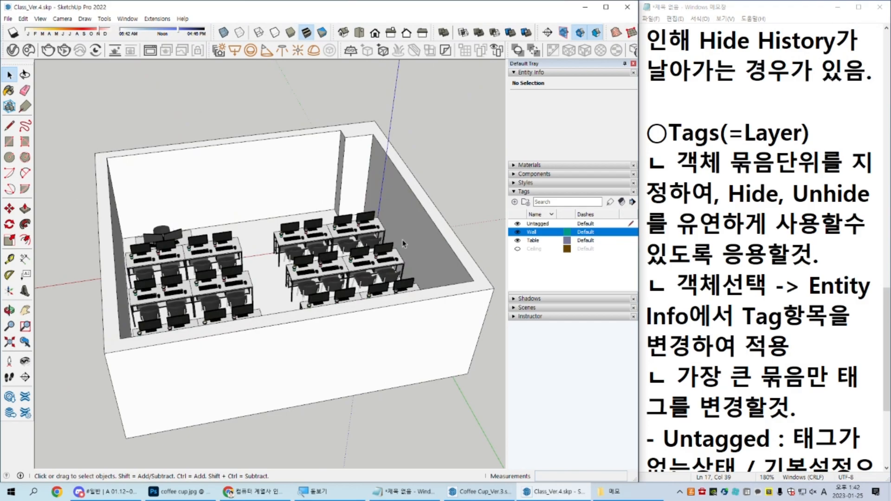
middle_drag(354, 261, 444, 238)
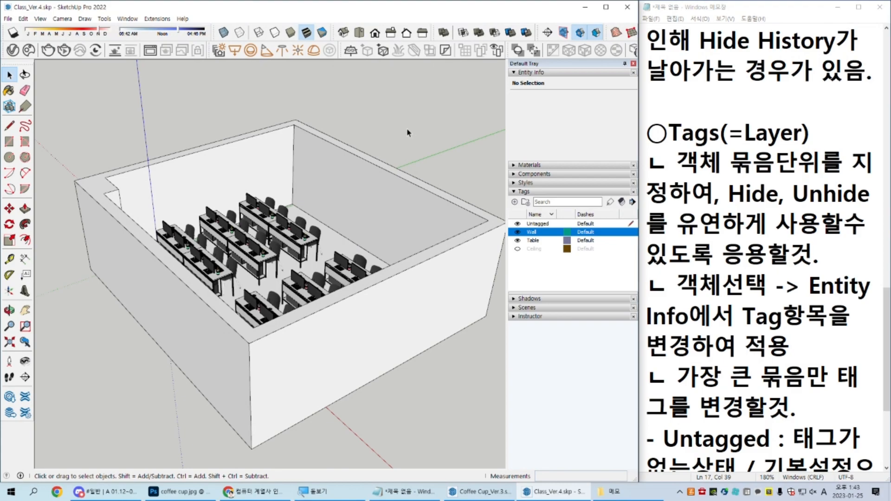
middle_drag(372, 260, 443, 312)
scroll(399, 241, up, 3)
middle_drag(395, 232, 301, 216)
key(ctrl)
key(ctrl)
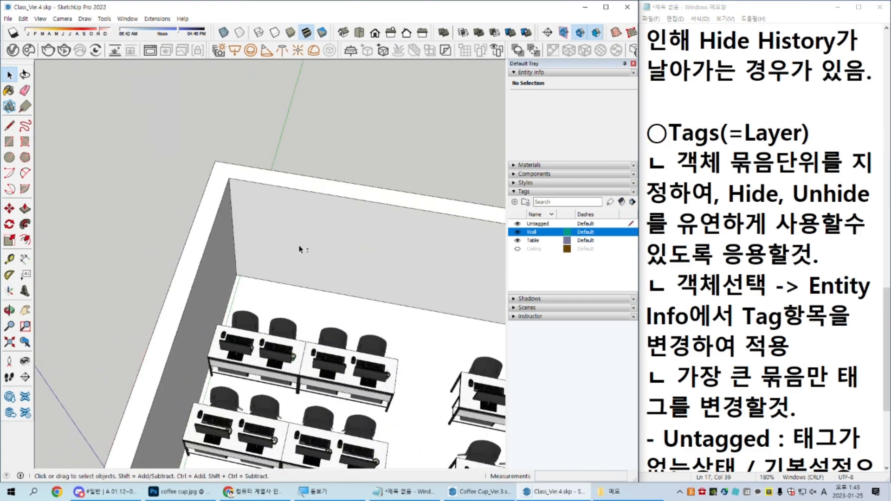
middle_drag(299, 249, 279, 330)
middle_drag(294, 198, 224, 224)
click(159, 290)
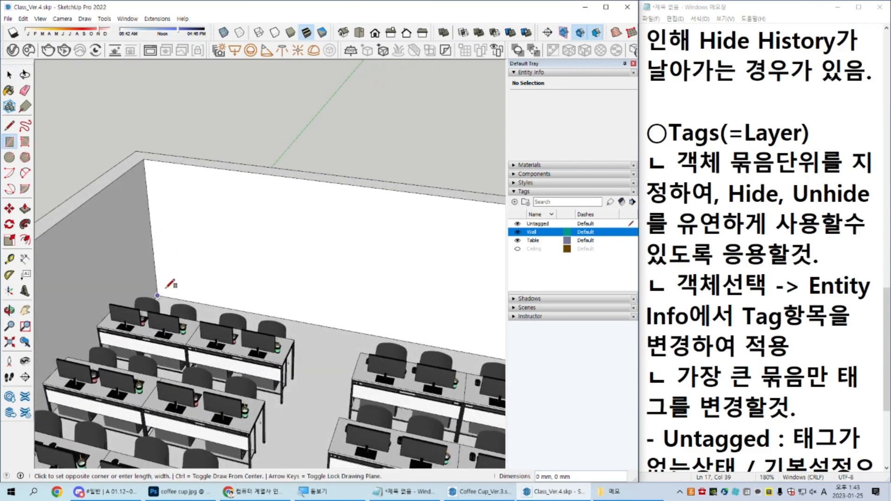
key(space)
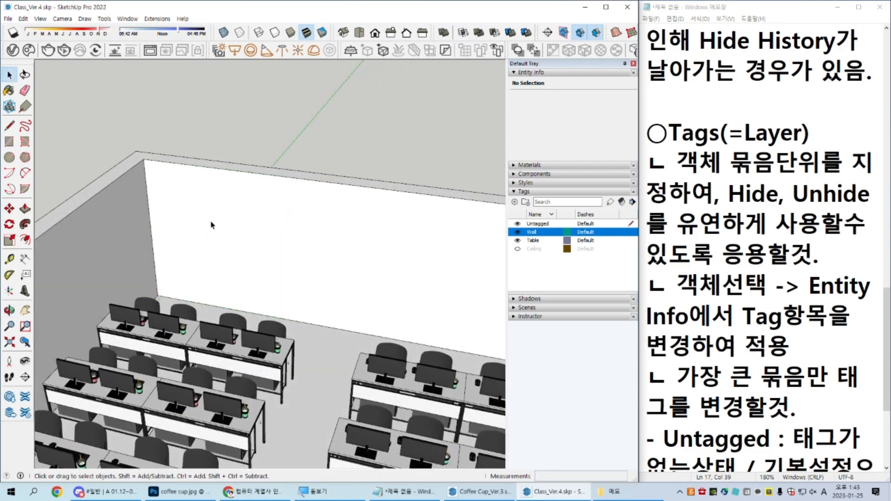
double_click(211, 222)
click(145, 165)
key(m)
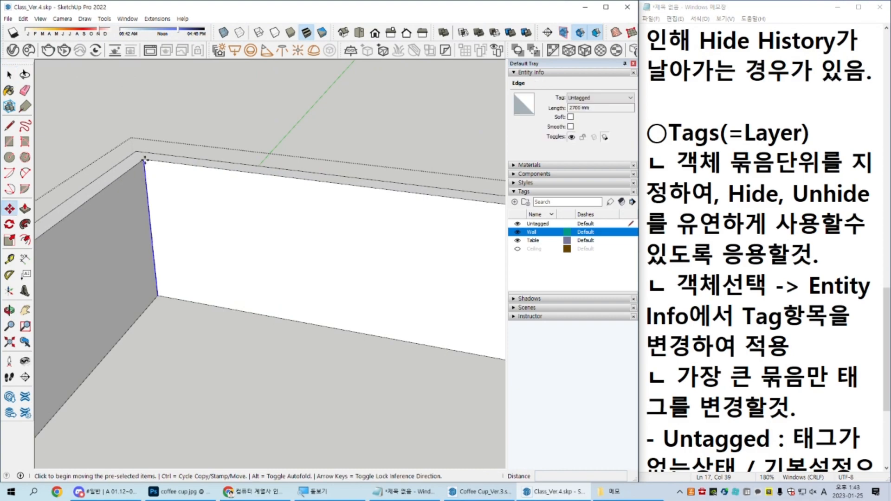
click(145, 163)
key(ctrl)
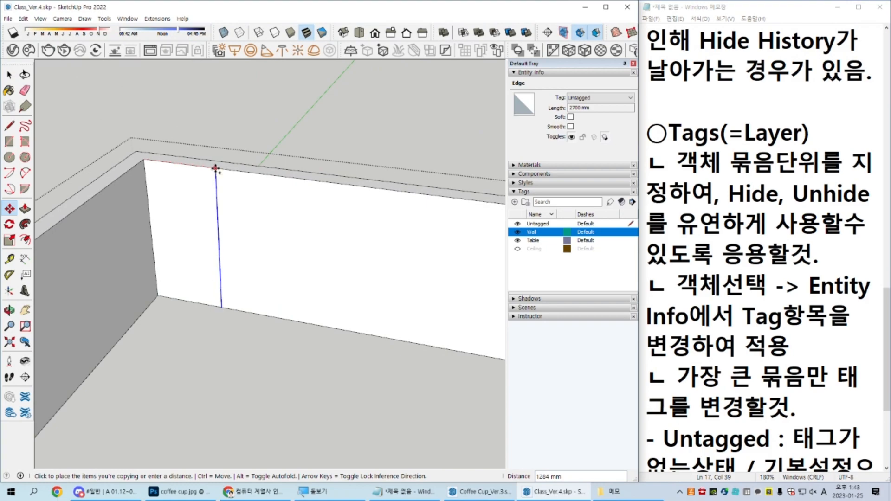
key(space)
scroll(211, 173, up, 2)
key(Escape)
Step: Inside the wall component, copy the vertical inner corner edge 2000 mm along the wall behind the desks
double_click(192, 190)
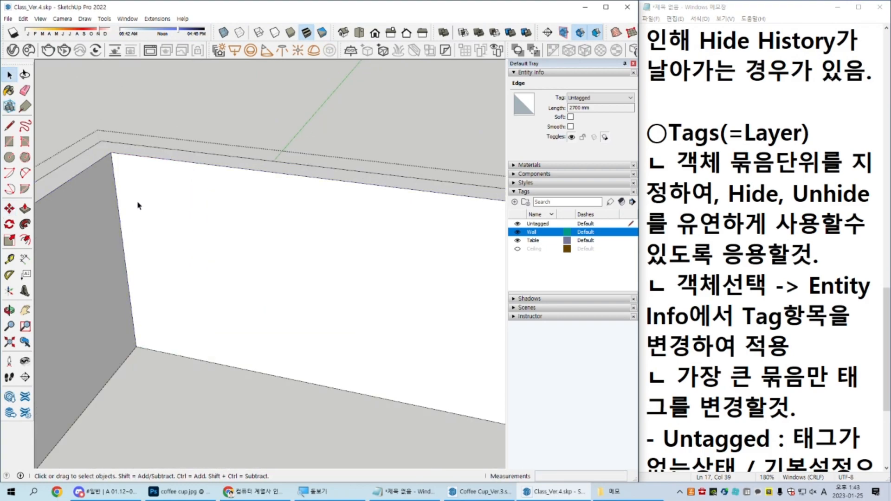
click(116, 185)
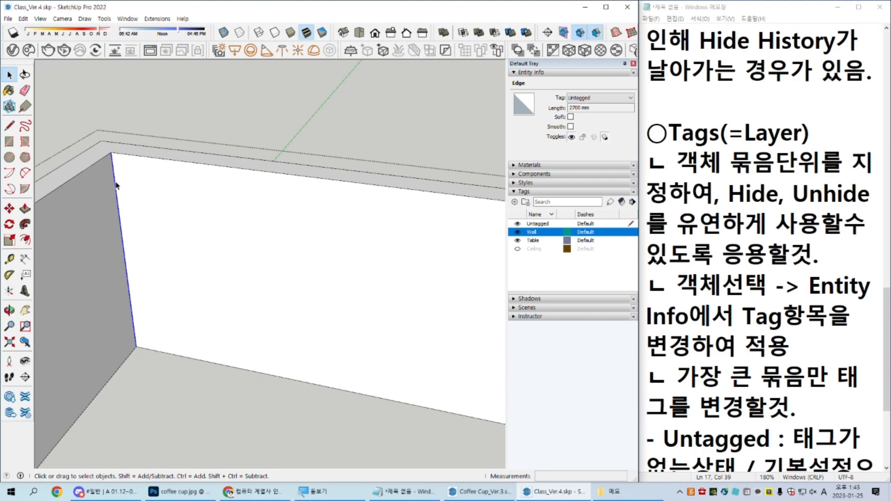
key(m)
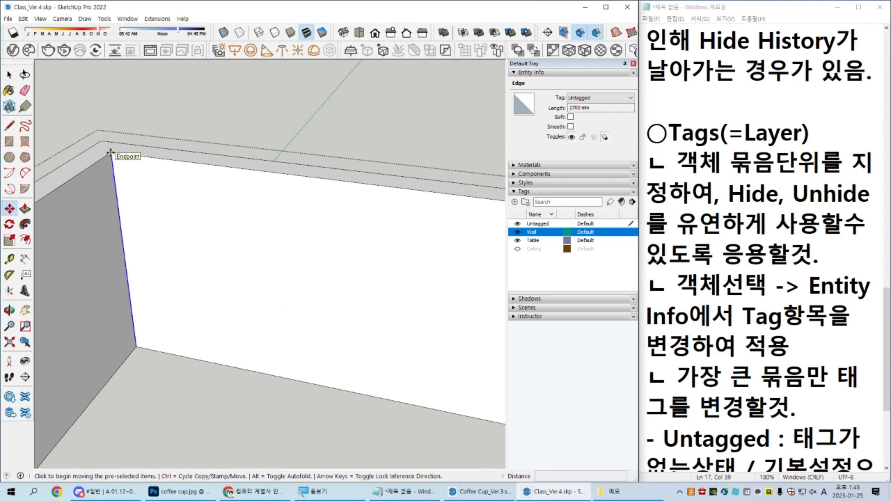
click(110, 154)
key(ctrl)
text(2000)
key(Return)
key(space)
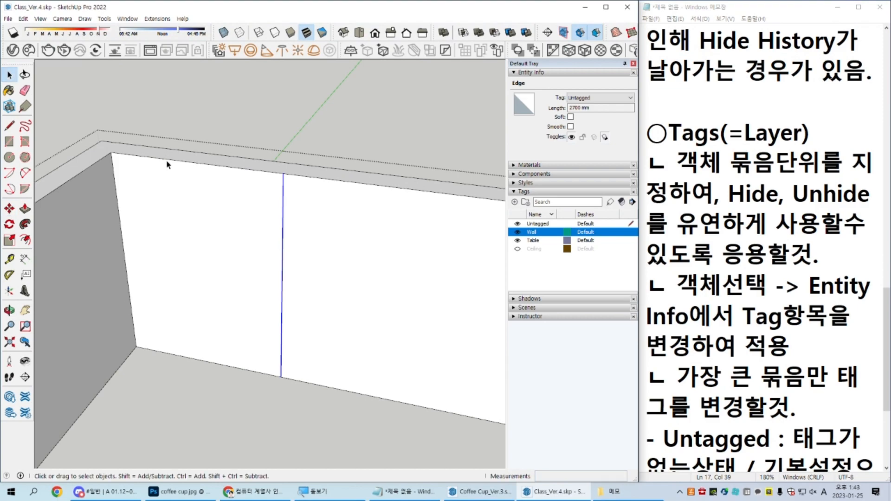
Step: Push the narrow wall face beside the corner 300 mm through the full wall thickness
click(179, 220)
middle_drag(260, 232, 237, 223)
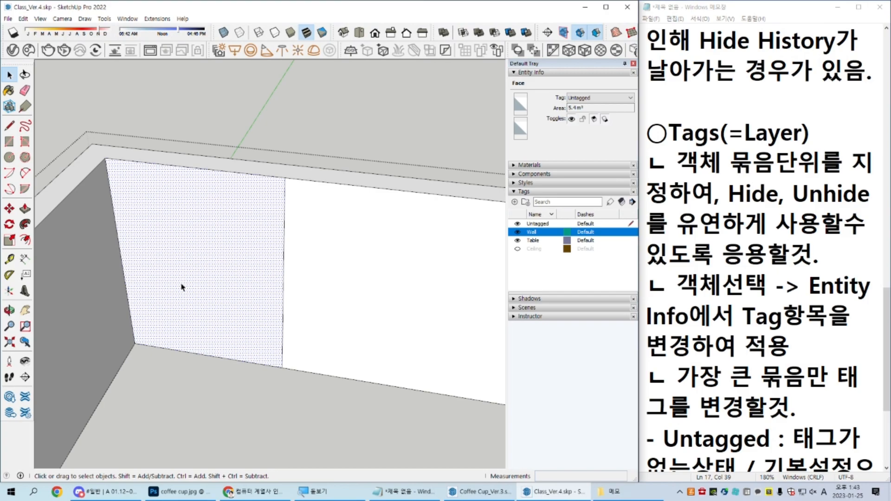
middle_drag(182, 287, 233, 304)
key(p)
click(231, 270)
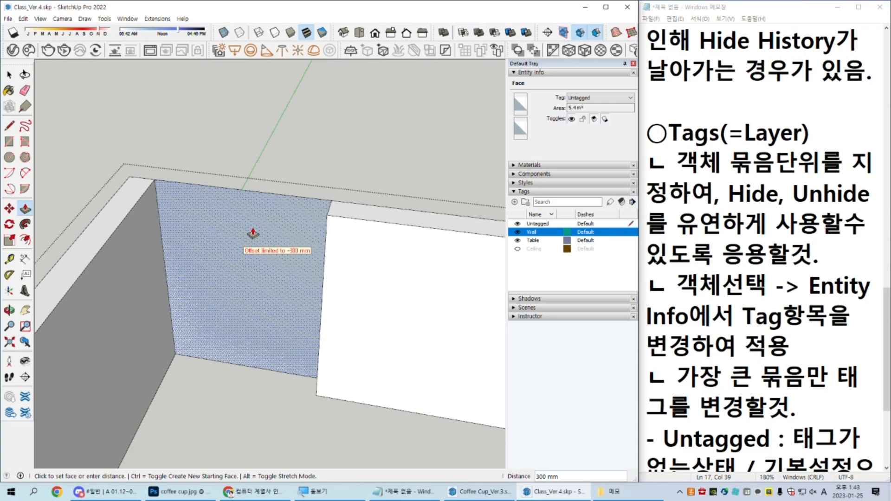
click(253, 232)
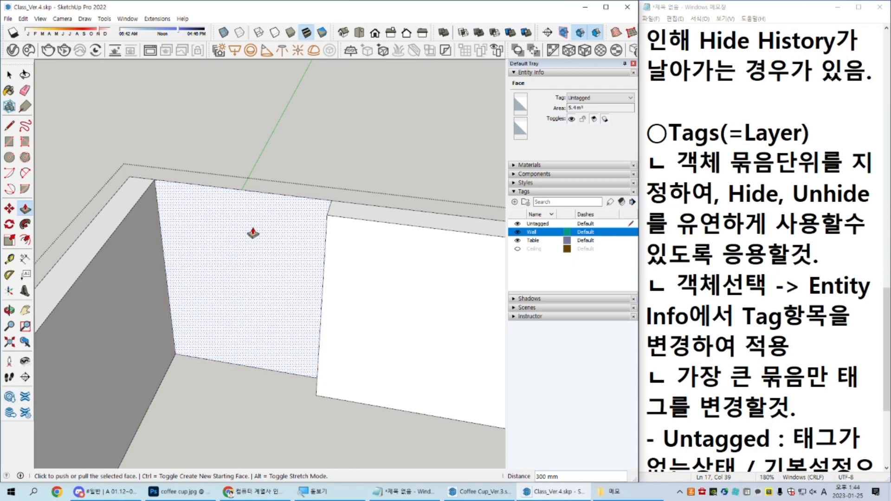
Step: Erase the leftover edges and face across the wall opening and leave the wall component
key(e)
drag(259, 175, 241, 426)
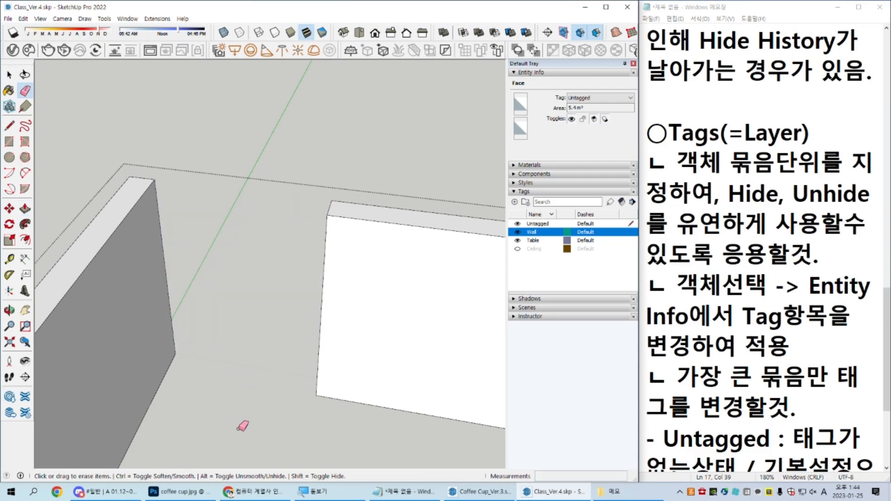
key(space)
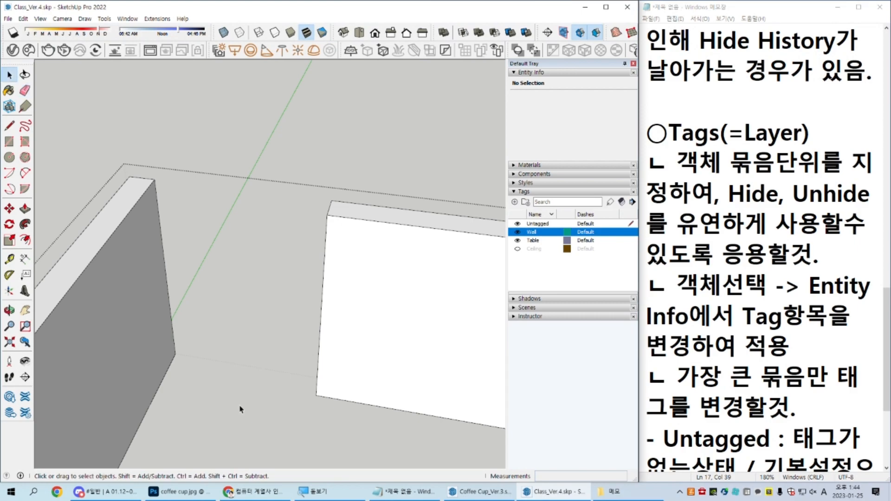
key(Escape)
Step: Inspect the new wall opening from inside and outside the classroom
middle_drag(241, 404, 240, 330)
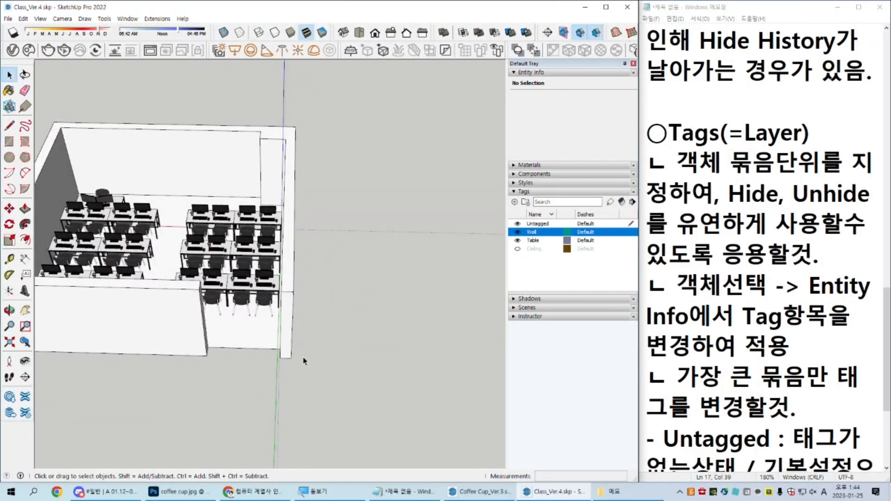
middle_drag(195, 332, 265, 341)
scroll(265, 342, up, 6)
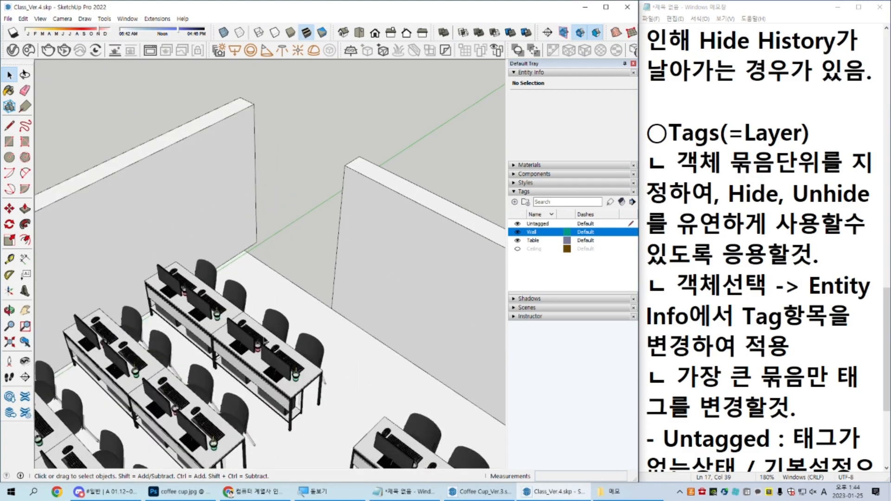
shift+middle_drag(344, 352, 367, 386)
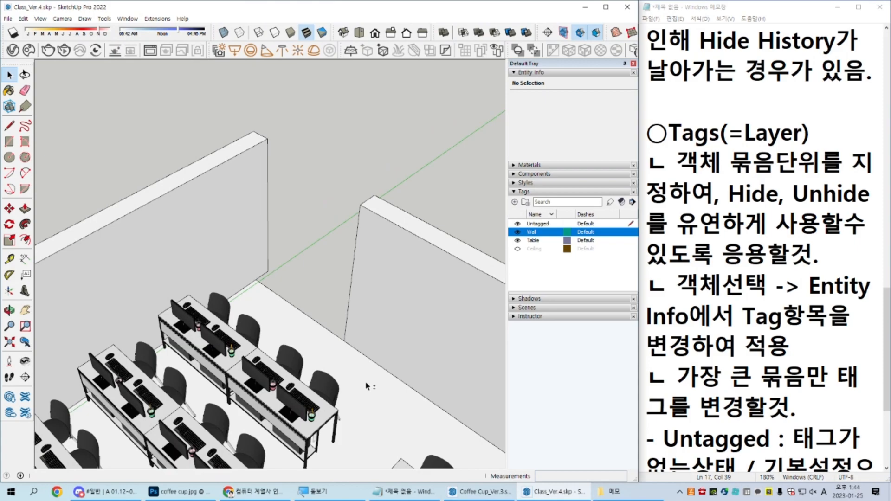
middle_drag(366, 386, 288, 390)
scroll(228, 383, up, 3)
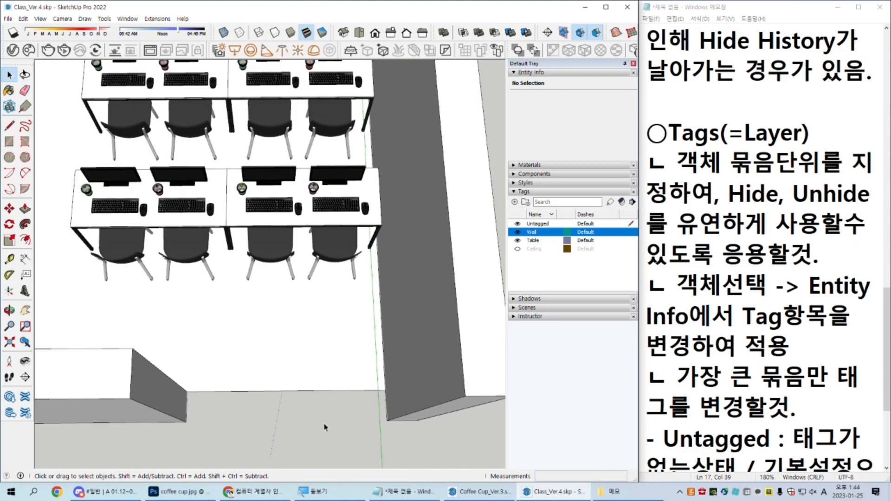
shift+middle_drag(268, 388, 286, 310)
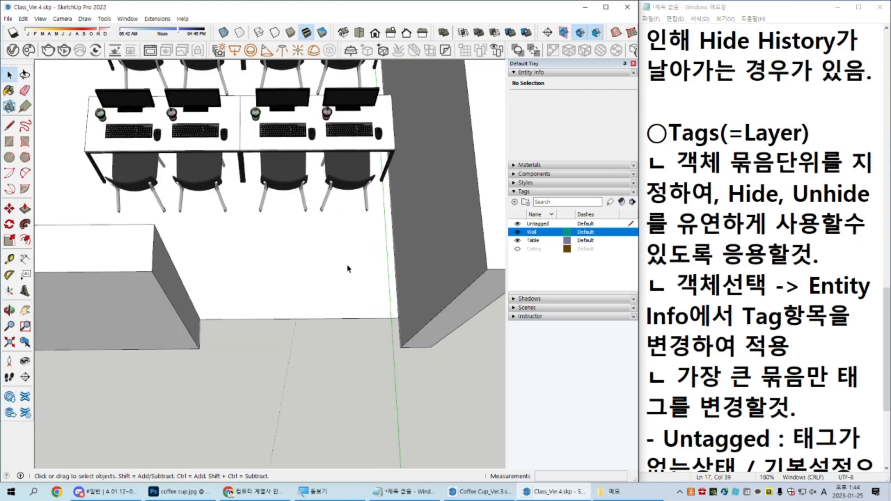
click(334, 267)
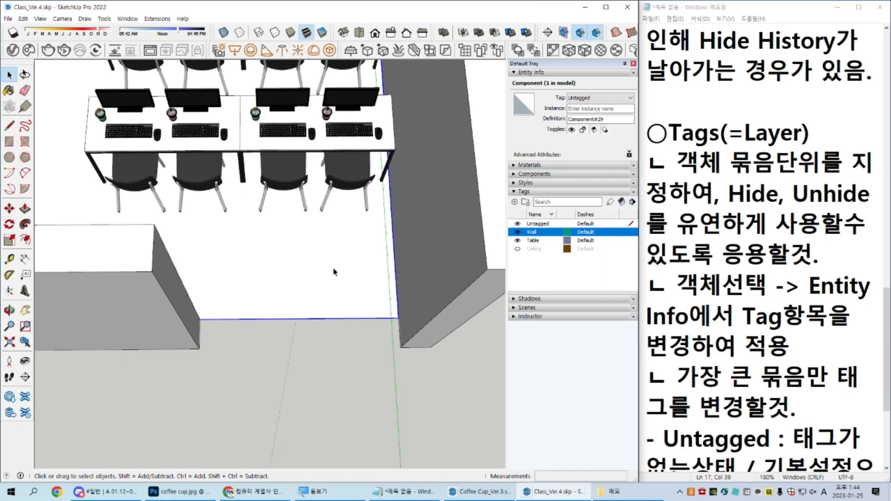
double_click(336, 298)
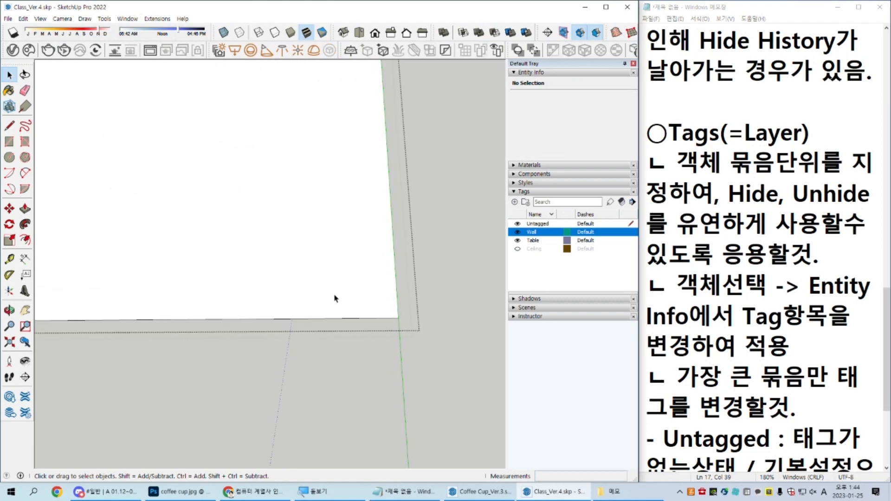
key(Escape)
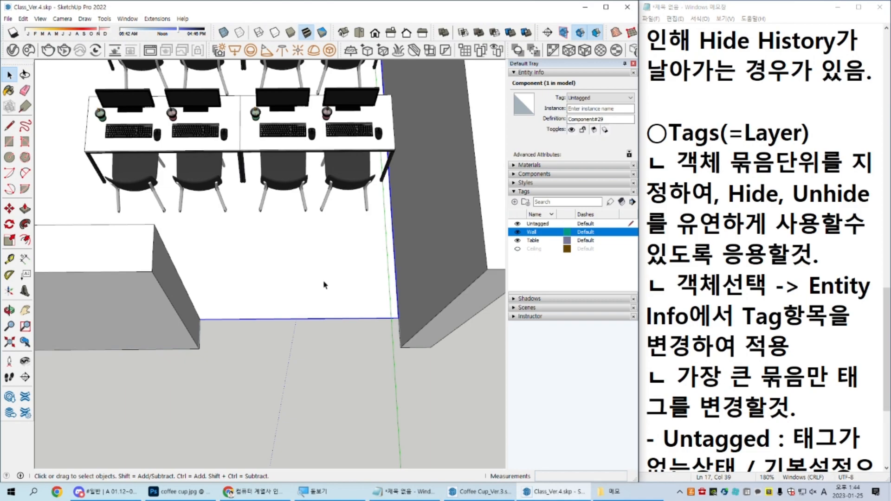
Step: Inside the floor component, with the rest of the model shown, draw a 2000 × 300 mm rectangle filling the floor gap in the wall opening
double_click(324, 285)
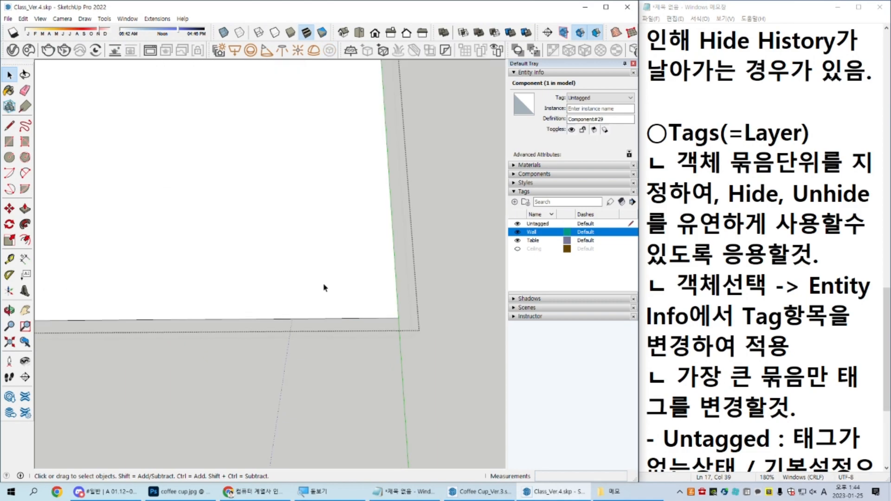
scroll(351, 286, down, 4)
middle_drag(415, 308, 384, 168)
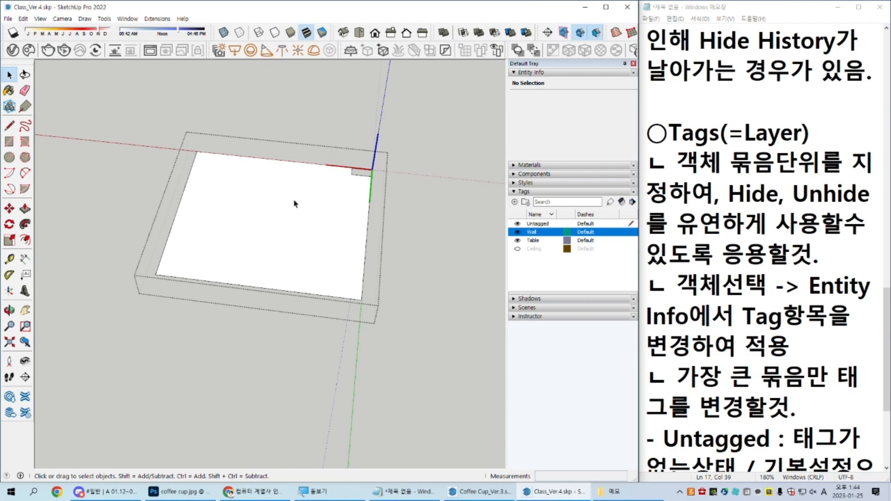
scroll(330, 267, up, 3)
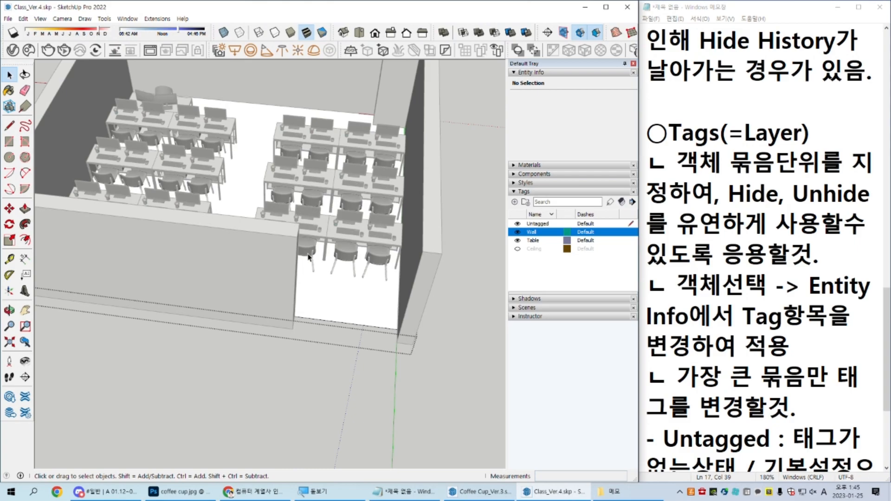
scroll(274, 256, up, 2)
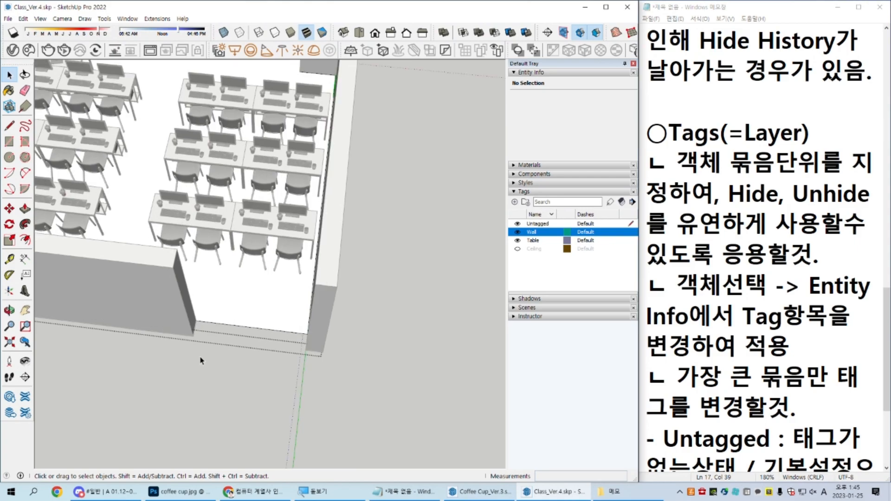
scroll(200, 360, up, 3)
key(r)
click(195, 303)
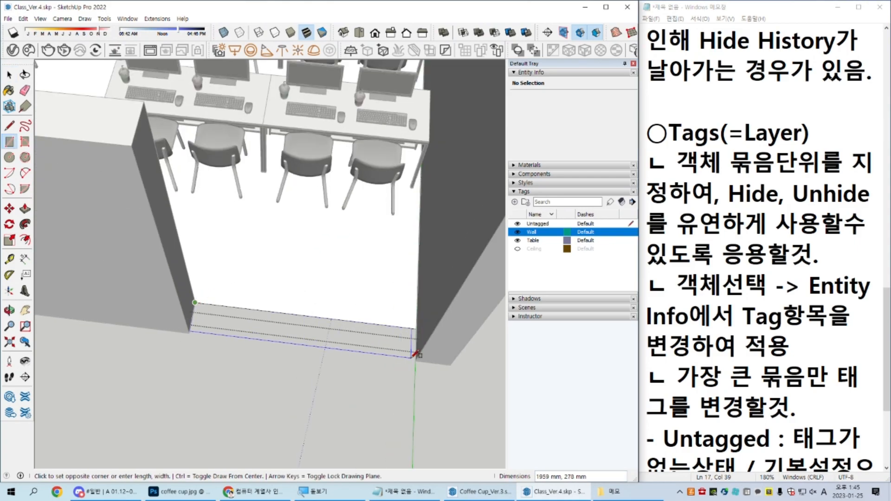
text(2000,300)
key(Return)
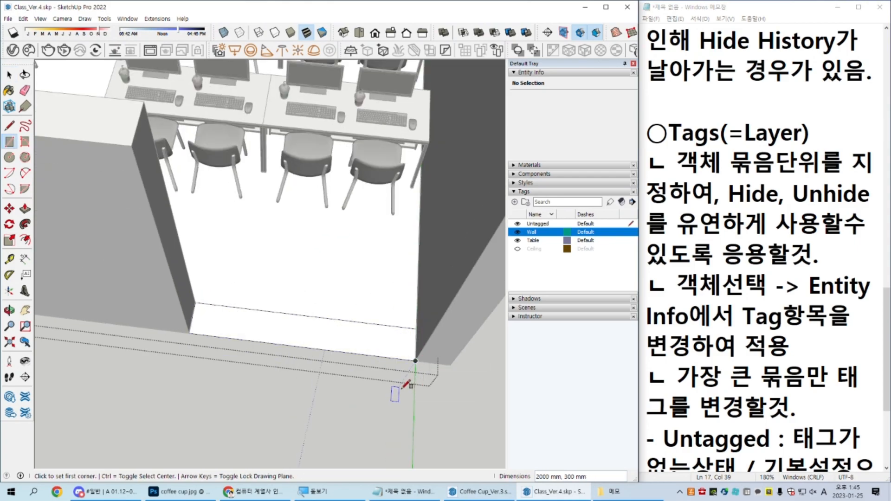
Step: Erase the edge between the floor and the strip in the wall opening to merge them into one face, and leave the floor component
key(space)
click(206, 320)
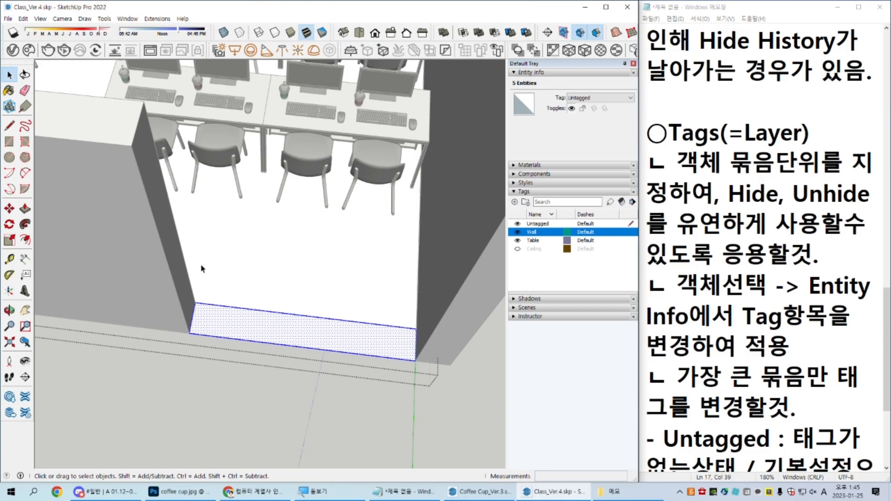
click(280, 313)
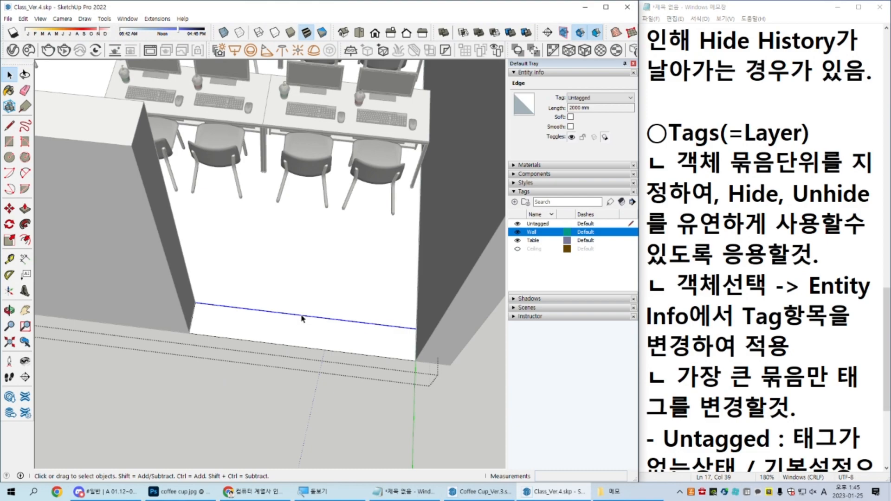
key(Delete)
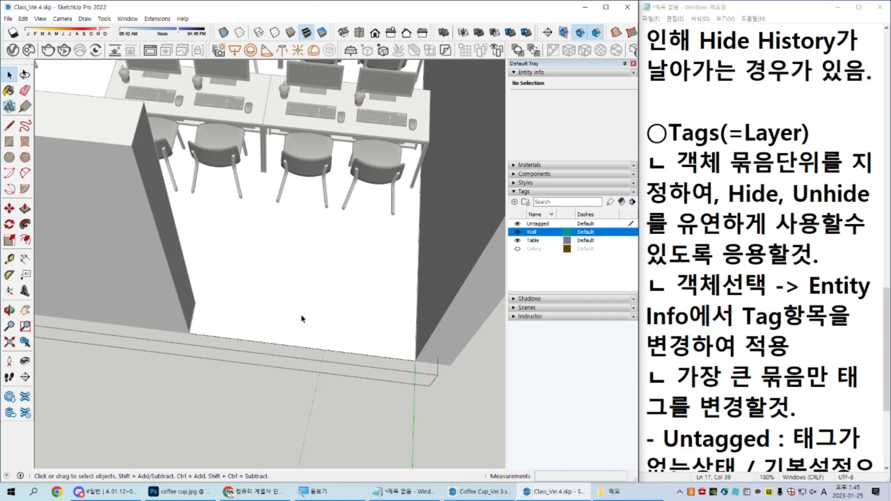
key(i)
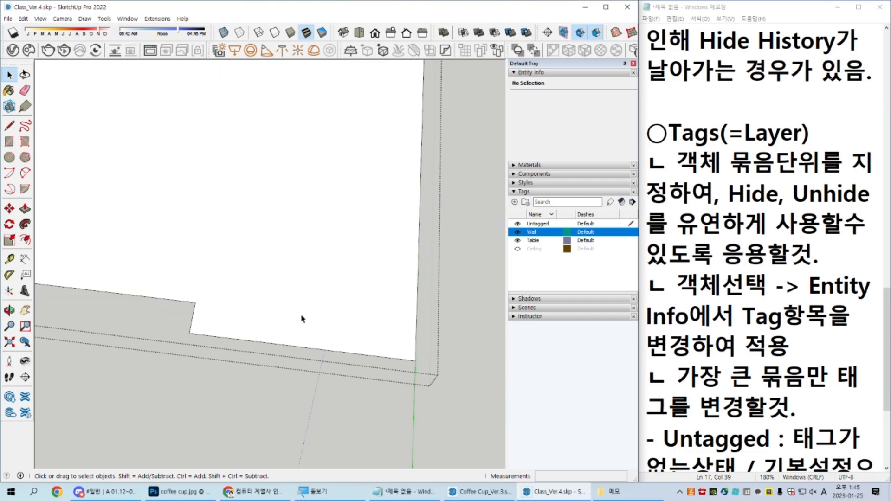
key(i)
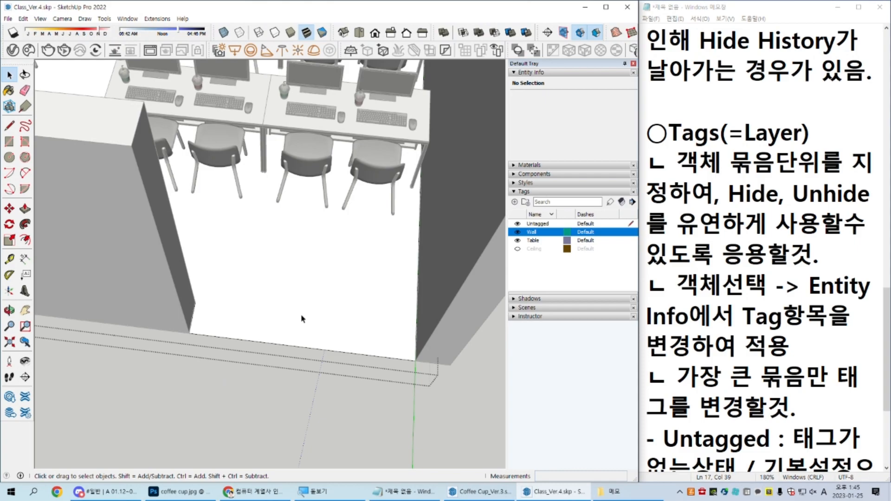
scroll(302, 319, down, 10)
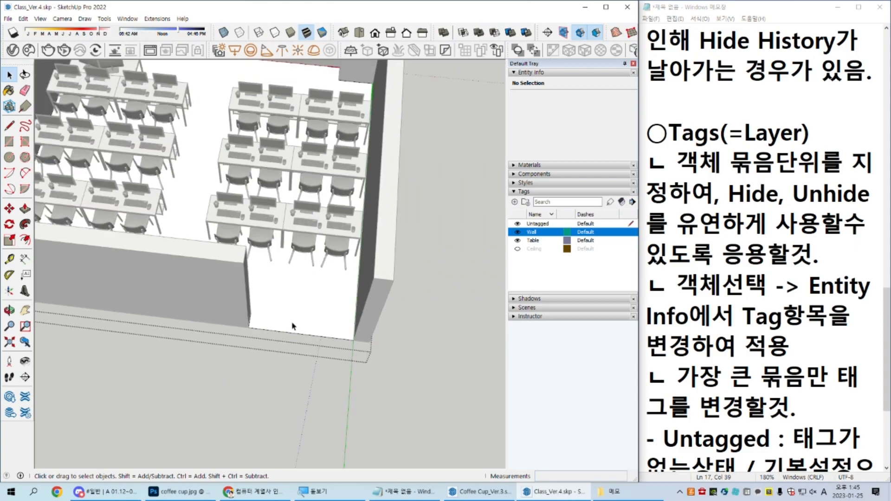
middle_drag(241, 377, 96, 264)
middle_drag(236, 297, 302, 295)
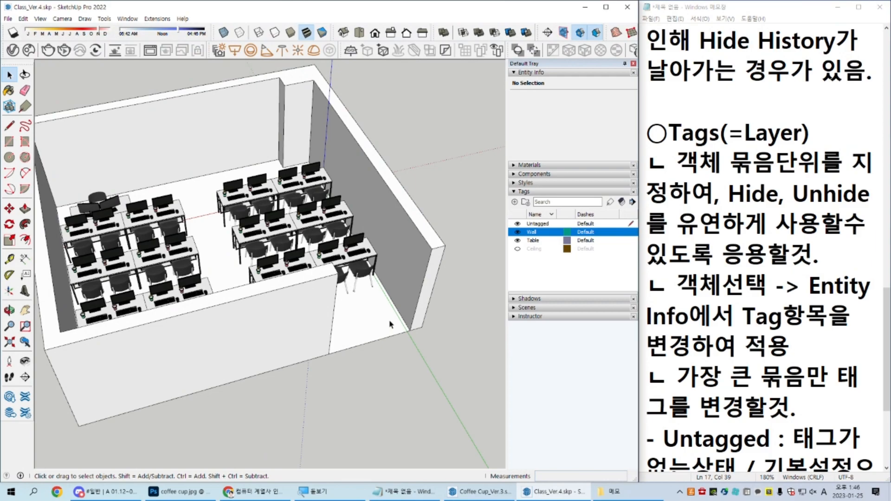
Step: Copy the floor face's eight boundary edges from inside its group and paste them in place outside it, leaving out the face
middle_drag(391, 316, 293, 412)
scroll(328, 356, up, 3)
scroll(330, 353, down, 5)
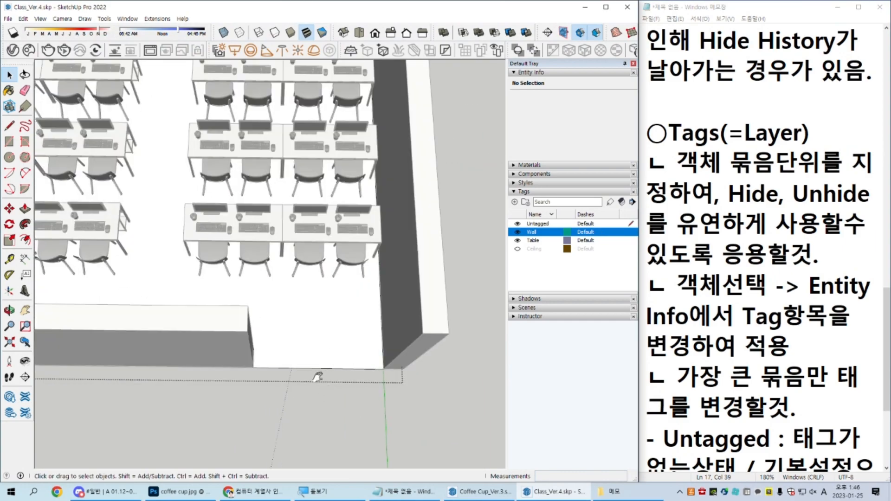
double_click(326, 309)
scroll(330, 308, up, 3)
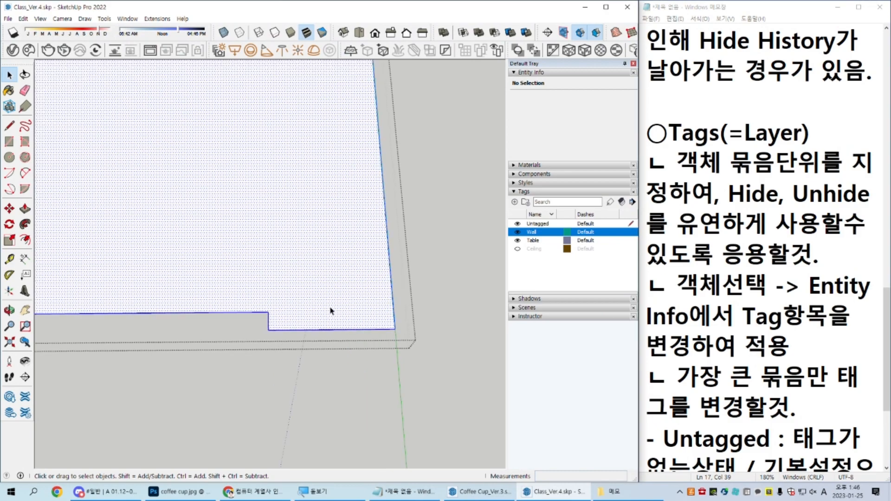
shift+click(327, 304)
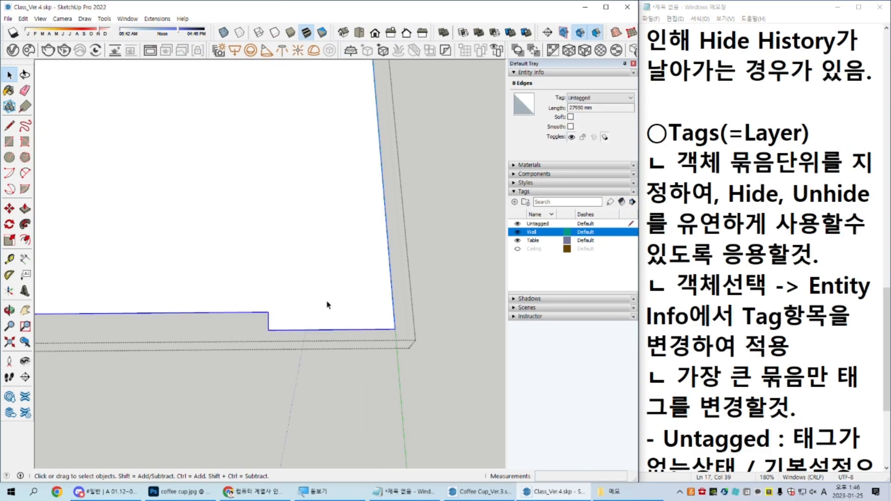
key(Escape)
click(329, 305)
scroll(338, 307, down, 1)
Step: Move the copied floor outline straight down so it sits below the room
middle_drag(338, 307, 348, 284)
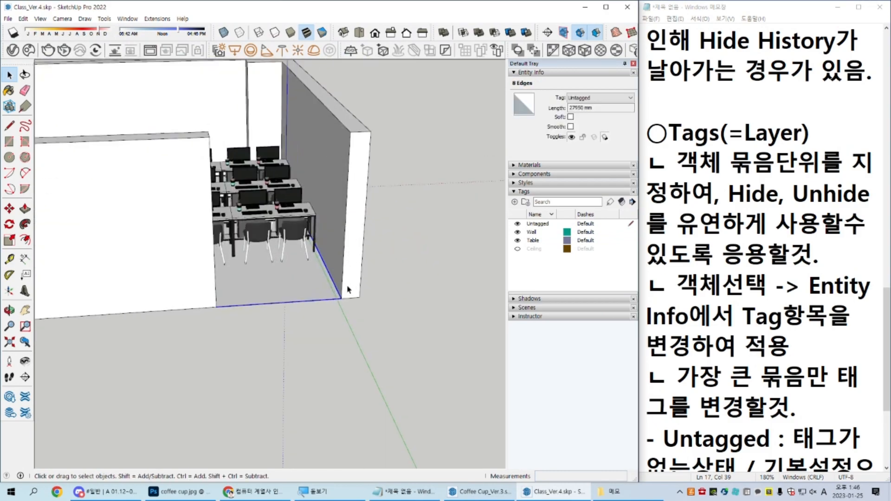
key(m)
click(414, 249)
click(408, 319)
key(space)
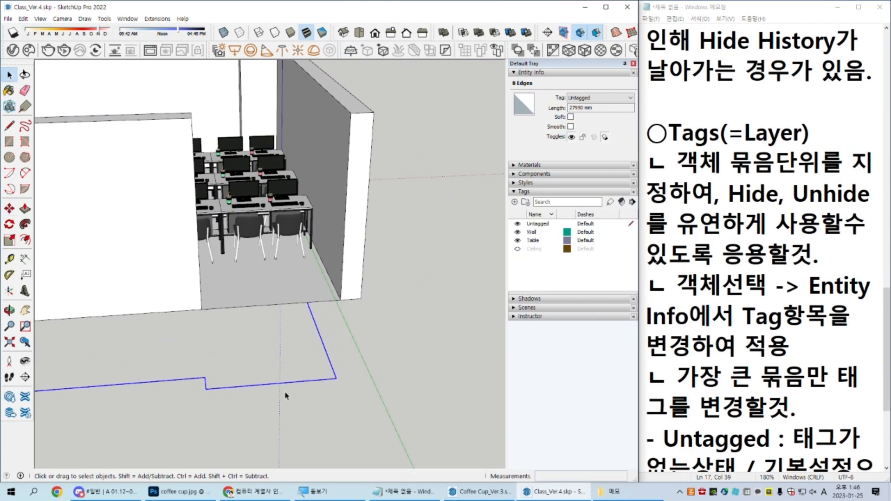
Step: Delete the outline's front edge across the door opening and the short 300 mm edge beside it
mouse_move(282, 375)
middle_down()
mouse_move(295, 344)
mouse_move(278, 382)
middle_up()
scroll(278, 383, up, 2)
scroll(278, 384, up, 1)
drag(292, 346, 262, 422)
click(287, 393)
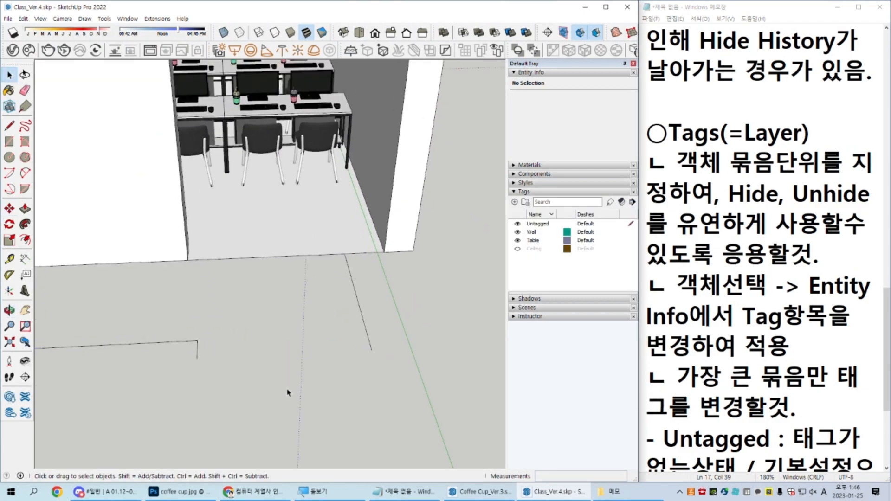
drag(212, 356, 170, 386)
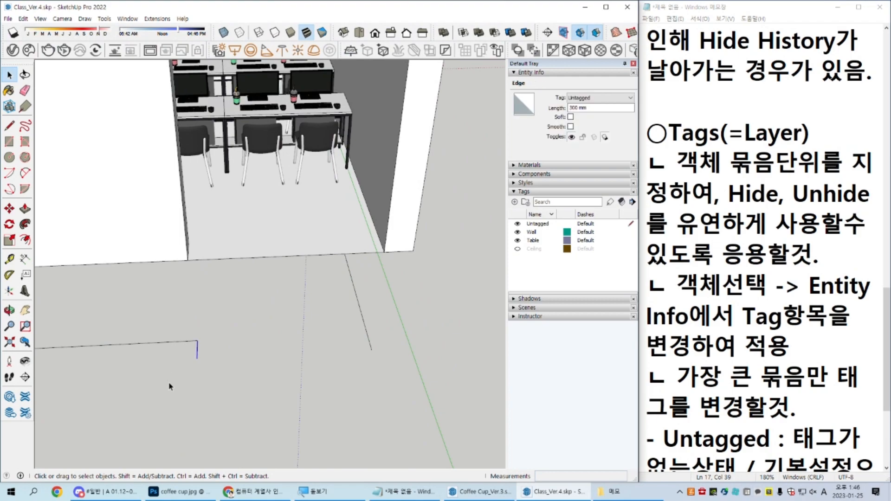
click(170, 387)
mouse_move(306, 350)
shift+middle_down()
mouse_move(285, 362)
mouse_move(280, 288)
shift+middle_up()
scroll(342, 317, up, 3)
key(r)
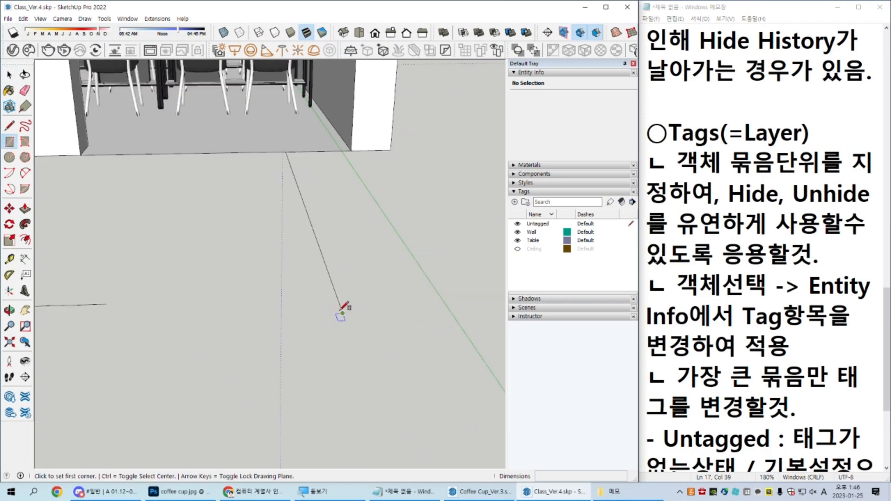
click(342, 313)
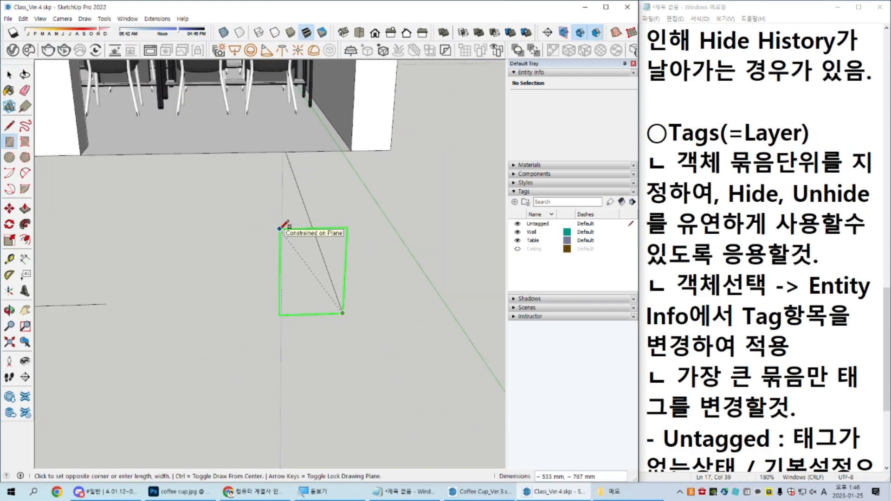
text(50,100)
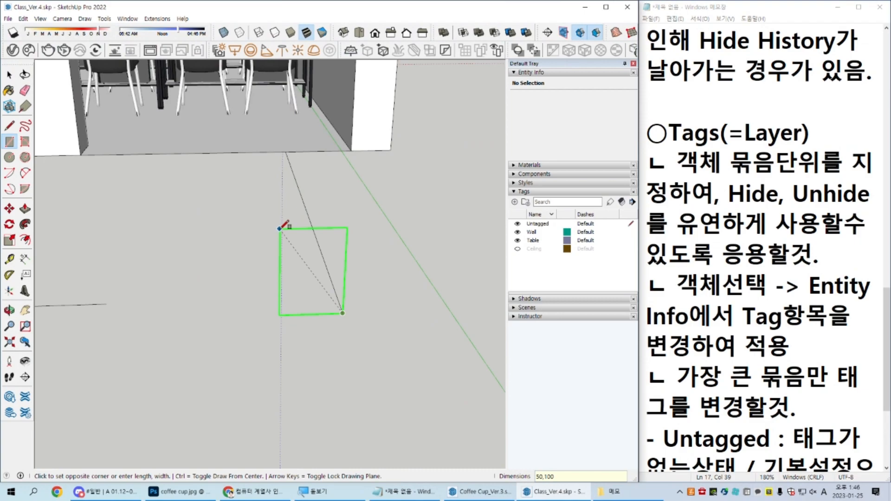
key(Return)
key(space)
scroll(340, 314, up, 6)
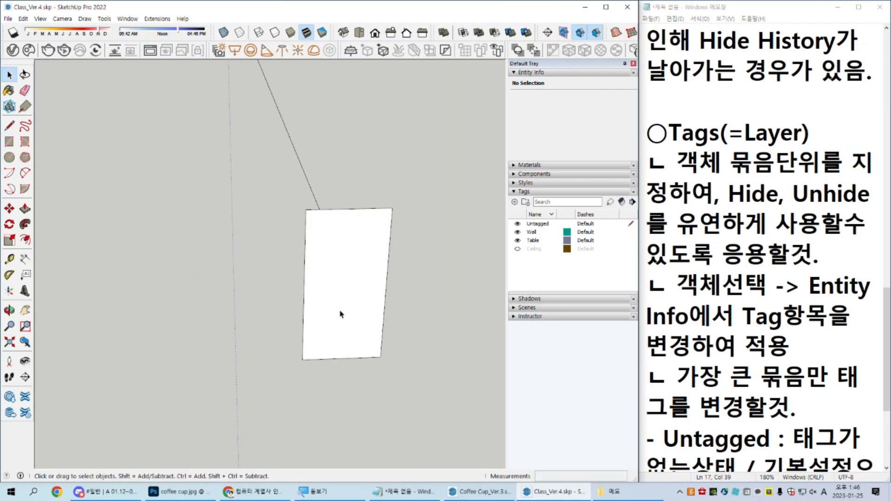
double_click(336, 301)
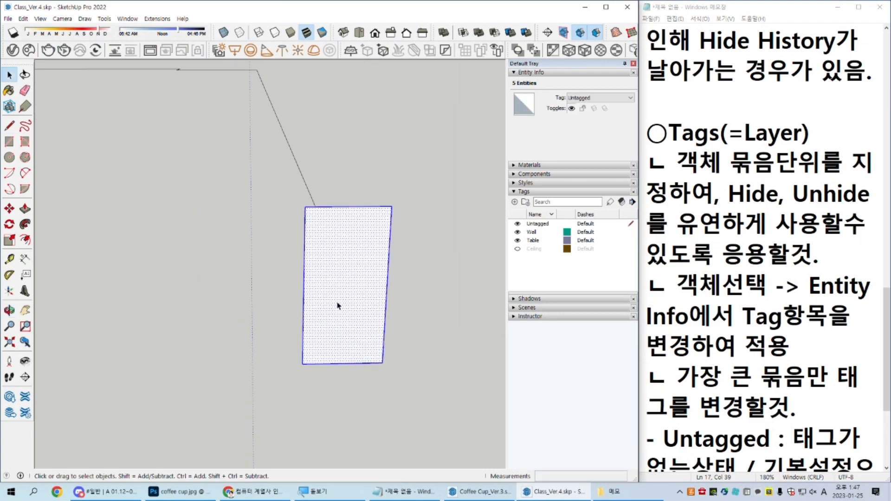
key(Delete)
Step: Draw an upright rectangle at the open end of the outline path and scale it to a narrower width
key(r)
click(381, 362)
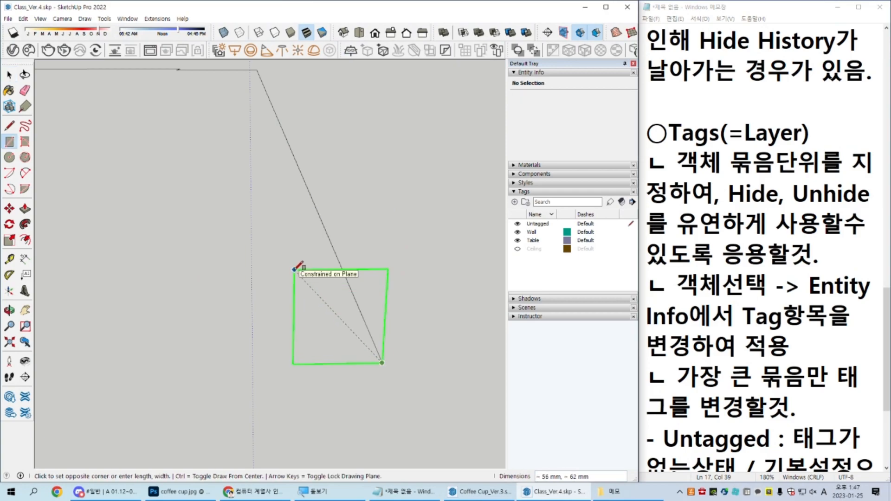
click(294, 269)
key(space)
scroll(371, 251, up, 2)
double_click(371, 251)
key(s)
click(348, 304)
click(326, 305)
key(space)
Step: Round the upper and lower corners on the room side of the upright rectangle with tangent arcs from the edge midpoints
key(a)
click(364, 191)
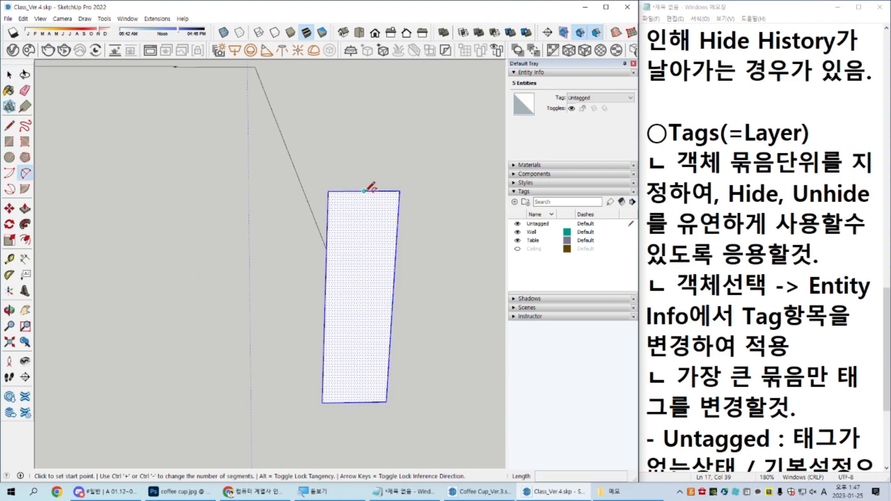
double_click(327, 226)
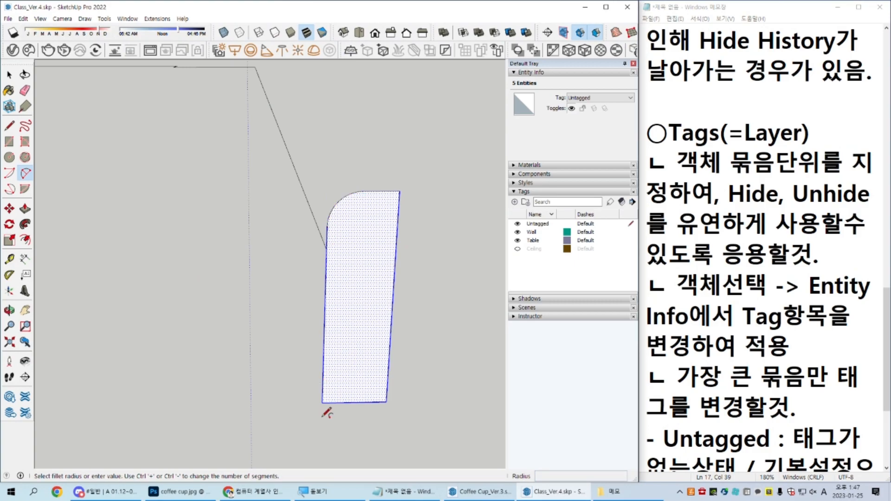
click(354, 402)
double_click(326, 368)
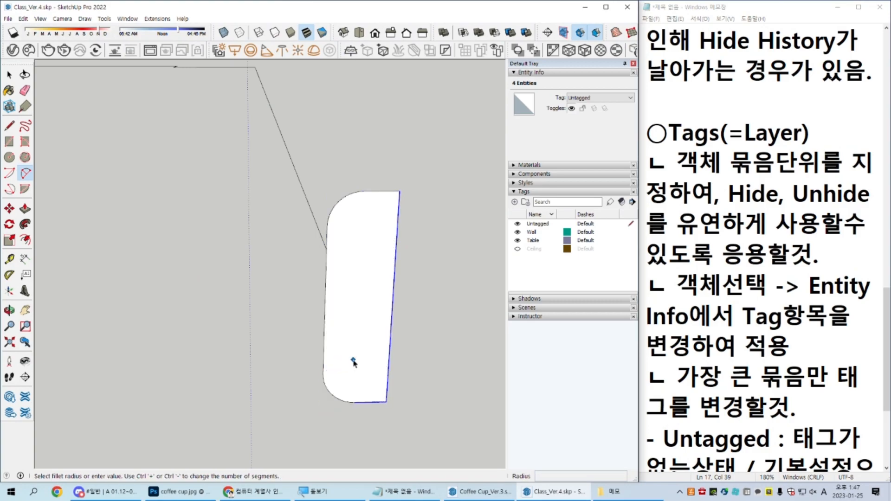
key(space)
Step: Draw a larger rectangle standing directly on the rounded profile, starting from its upper outer corner
scroll(355, 360, down, 3)
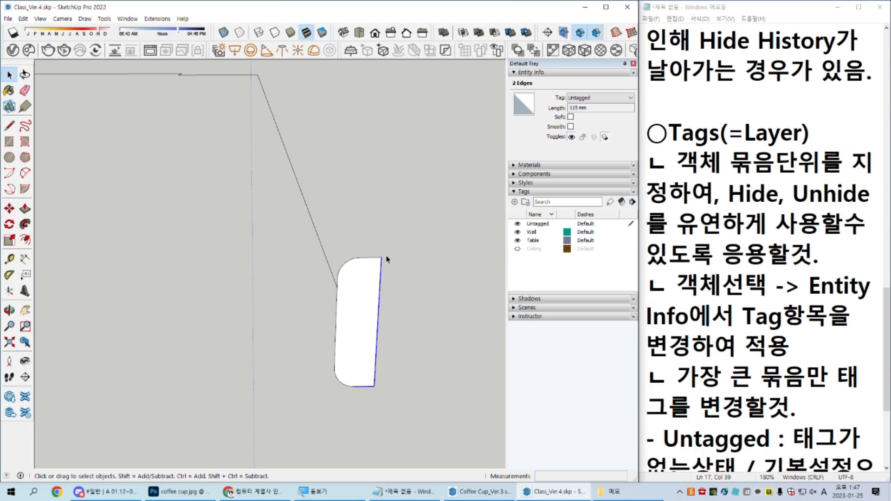
scroll(387, 259, down, 4)
key(r)
click(385, 255)
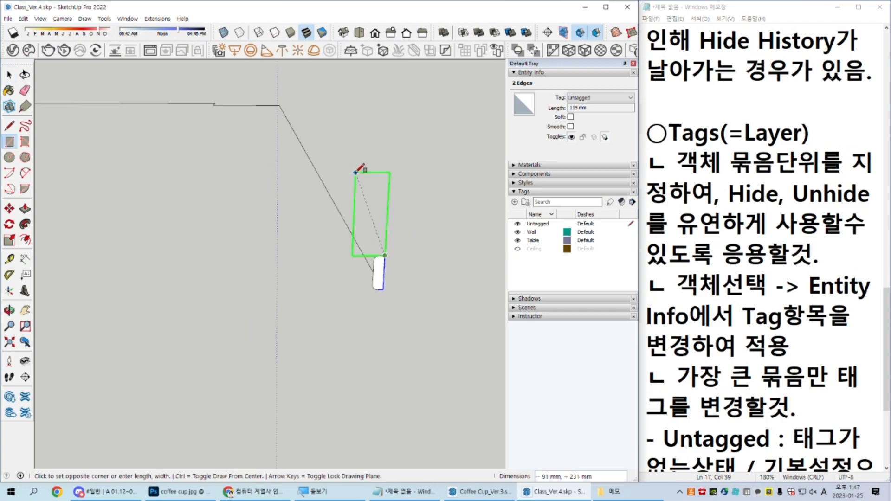
click(361, 166)
Step: Scale the upper rectangle down in height and width so it overhangs the rounded profile slightly on the room side
scroll(366, 223, up, 2)
key(s)
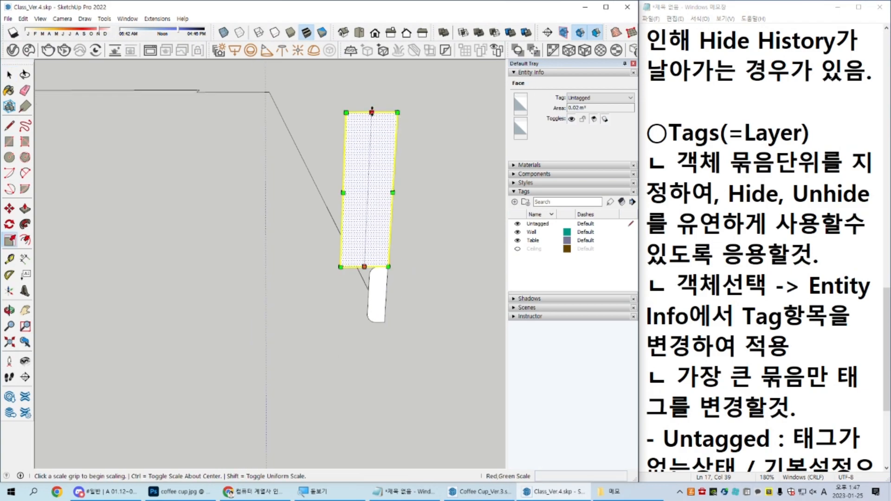
click(372, 112)
click(369, 183)
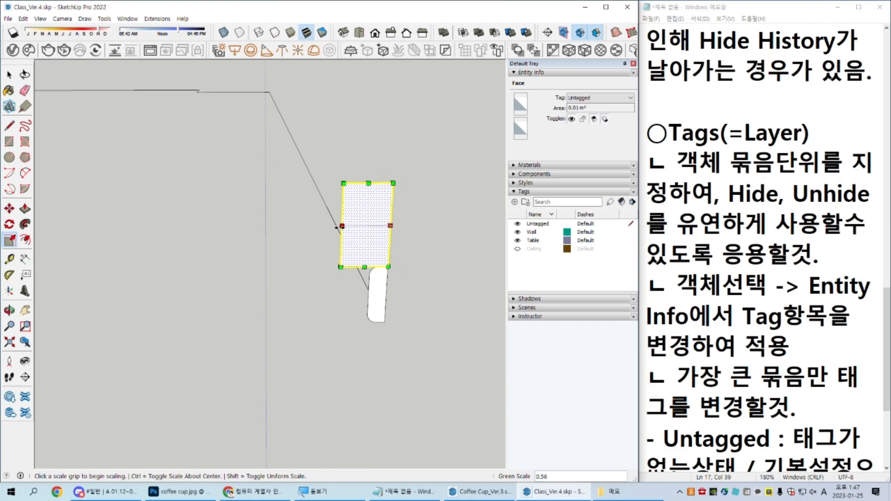
click(342, 226)
click(356, 226)
click(375, 184)
click(376, 209)
key(space)
Step: Cut a narrow rectangular notch into the top edge of the upper rectangle by removing its face and closing edge
scroll(378, 227, up, 4)
key(r)
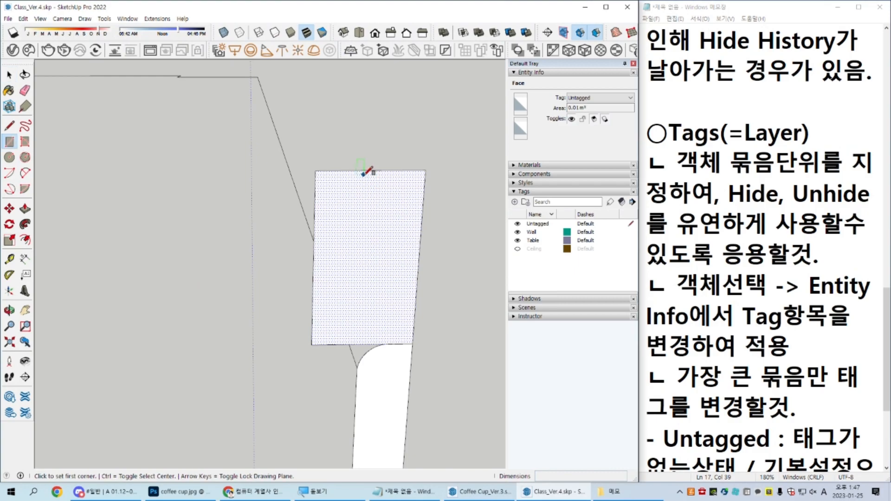
click(357, 170)
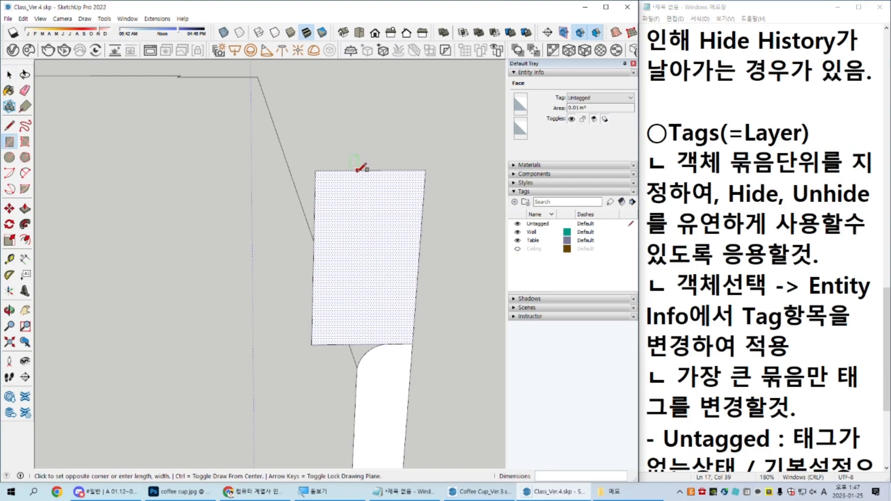
click(363, 199)
mouse_move(367, 200)
middle_down()
mouse_move(370, 323)
mouse_move(349, 256)
middle_up()
key(space)
scroll(361, 256, up, 3)
click(360, 255)
key(e)
click(361, 224)
key(space)
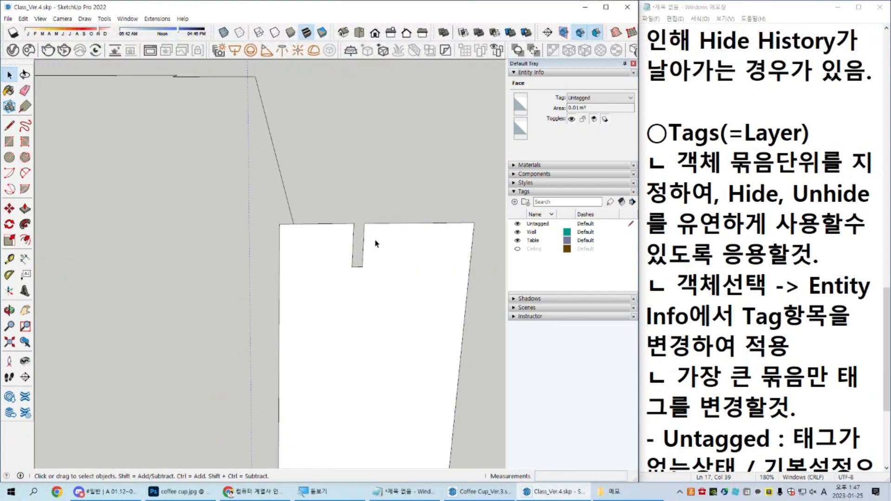
Step: Erase the shared edge between the upper rectangle and the rounded part to merge them into one profile
scroll(383, 310, down, 5)
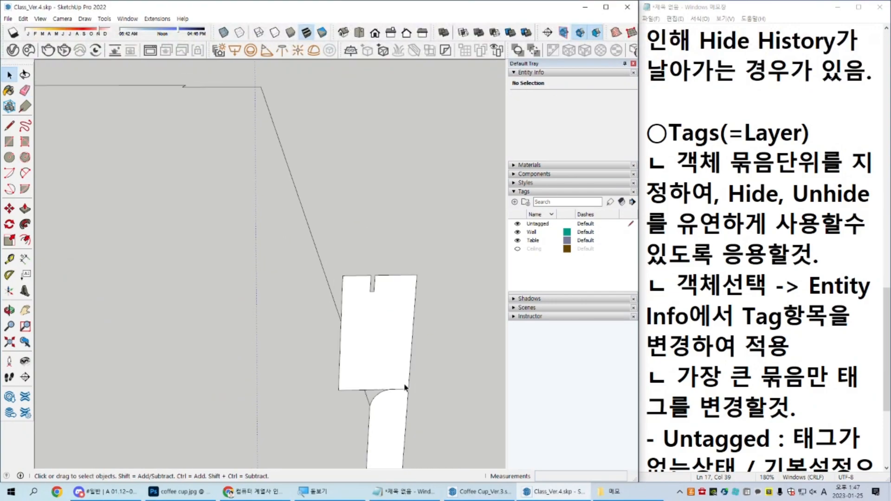
middle_drag(383, 307, 386, 304)
key(e)
key(space)
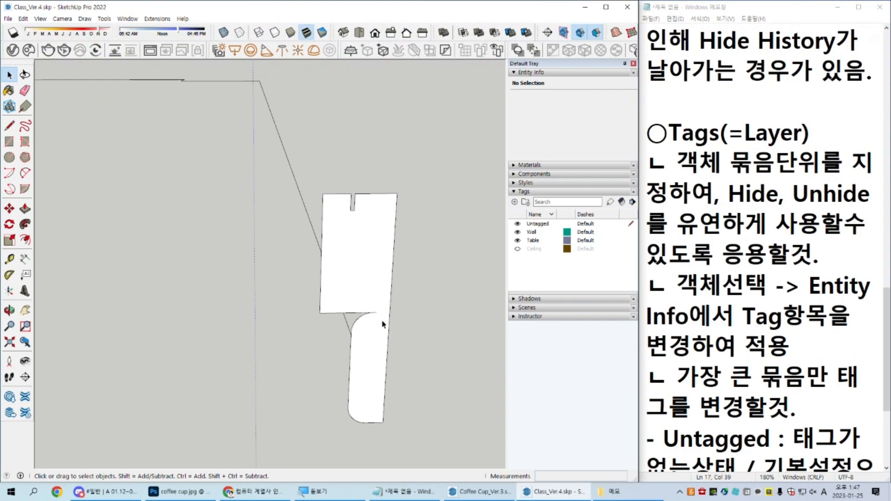
Step: Sweep the merged profile along the outline path with Follow Me, using only the path edges as the selection
triple_click(383, 322)
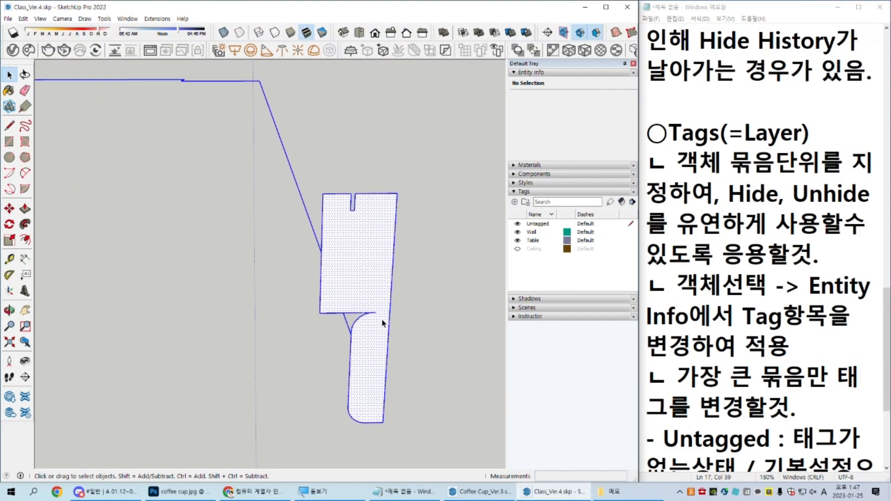
shift+double_click(375, 287)
click(25, 224)
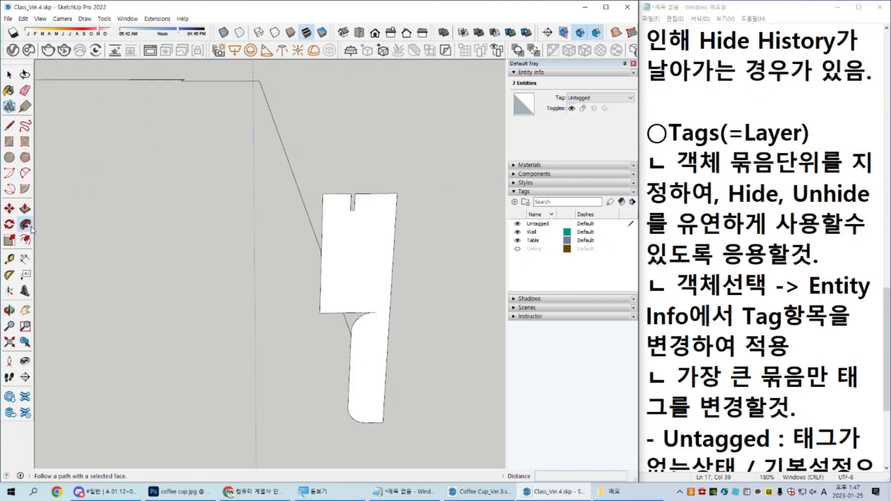
click(359, 242)
scroll(356, 268, down, 6)
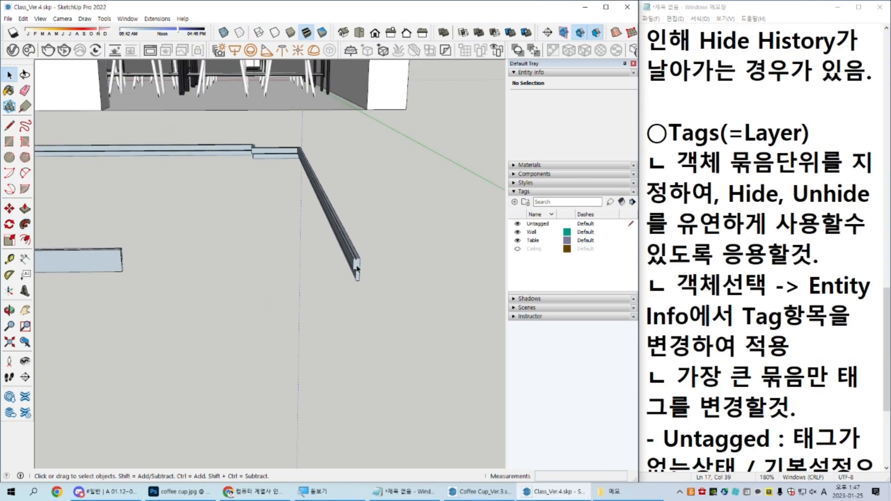
Step: Group the swept skirting geometry and move it up by its lower outer corner onto the floor corner at the doorway
scroll(357, 268, up, 3)
triple_click(356, 268)
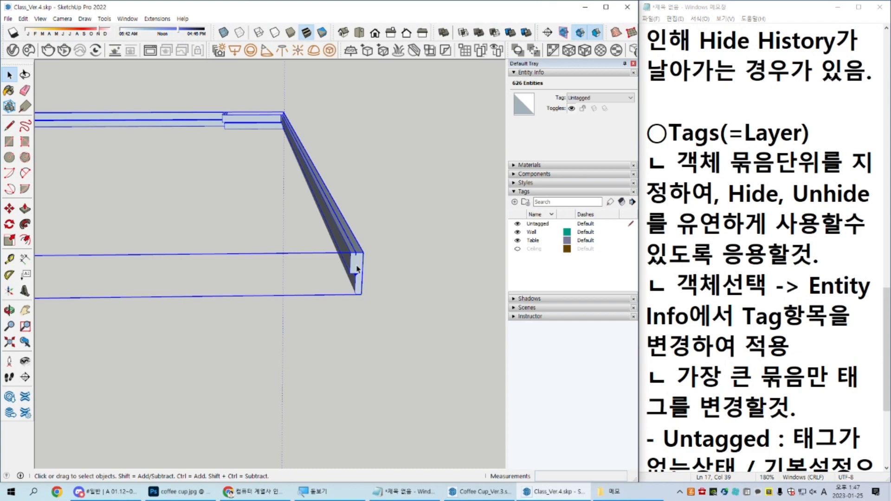
key(g)
key(m)
click(362, 295)
scroll(363, 251, down, 3)
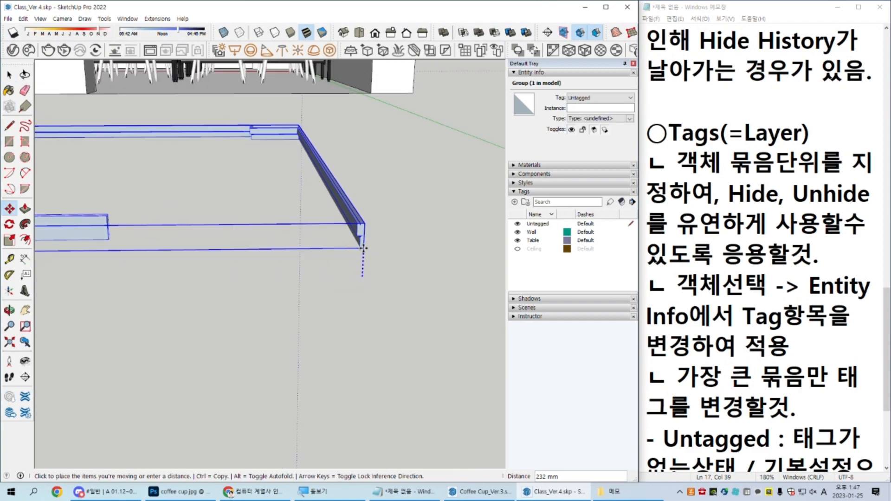
scroll(363, 251, down, 2)
click(368, 128)
key(space)
Step: Reverse all faces inside the skirting group and leave the group
middle_drag(368, 128, 342, 310)
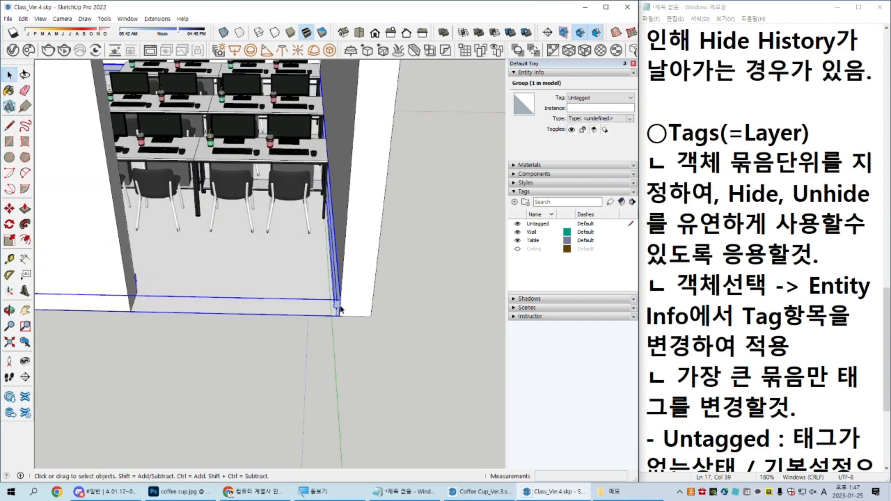
scroll(338, 307, up, 5)
triple_click(337, 303)
key(r)
key(Escape)
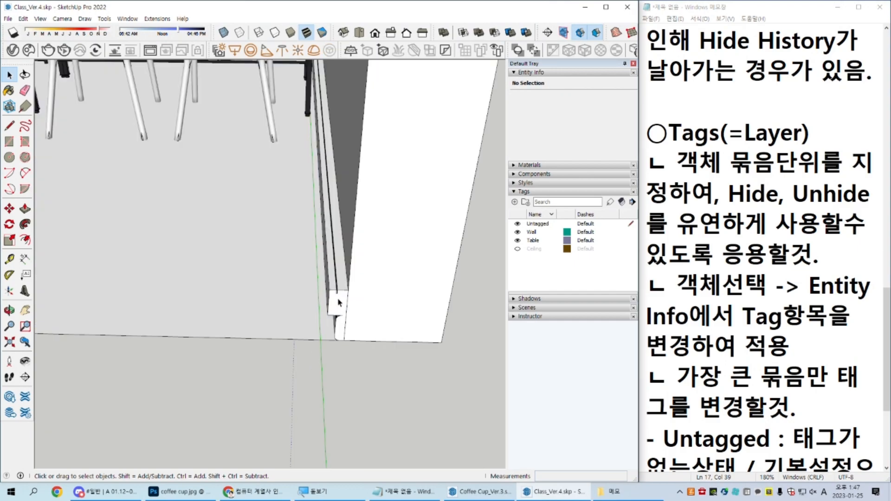
scroll(338, 303, down, 6)
middle_drag(338, 308, 312, 425)
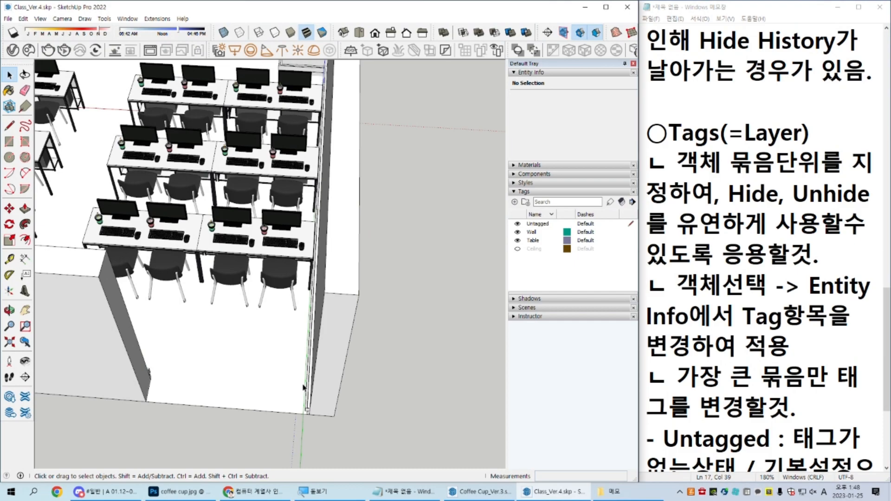
scroll(306, 383, down, 5)
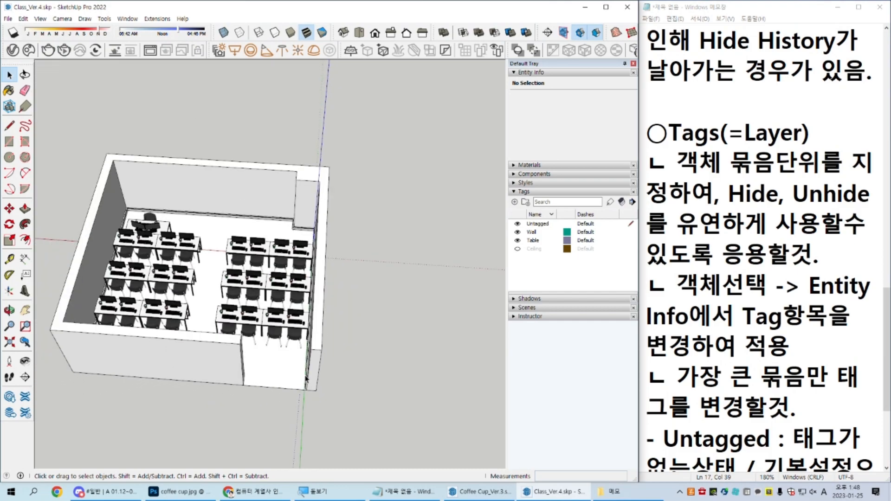
scroll(281, 329, up, 10)
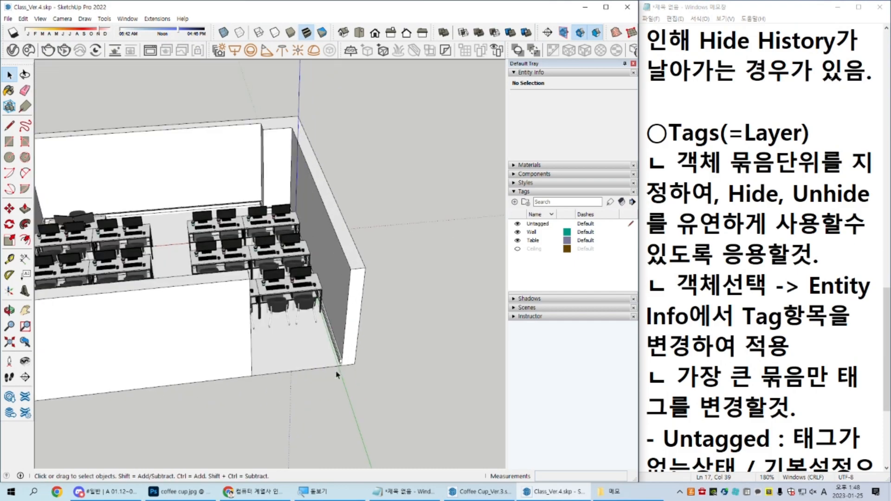
Step: Copy only the boundary edges of the floor face from inside the floor group and paste them in place outside it
scroll(344, 354, down, 5)
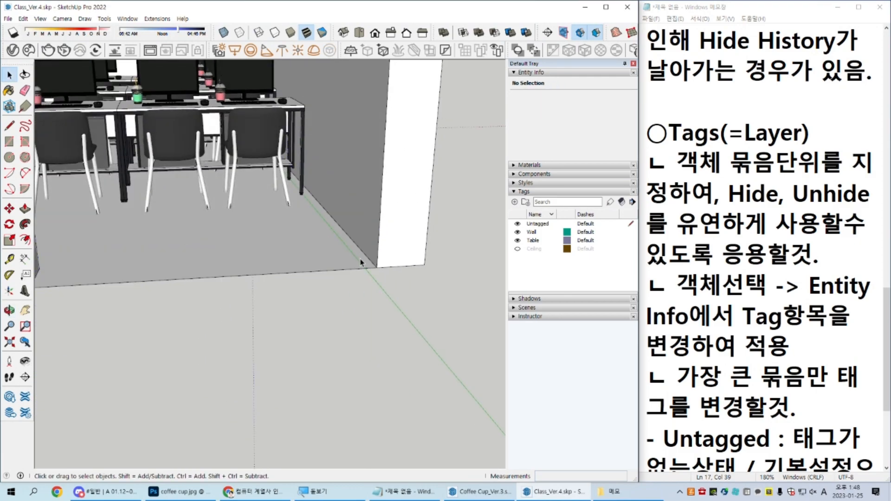
double_click(340, 260)
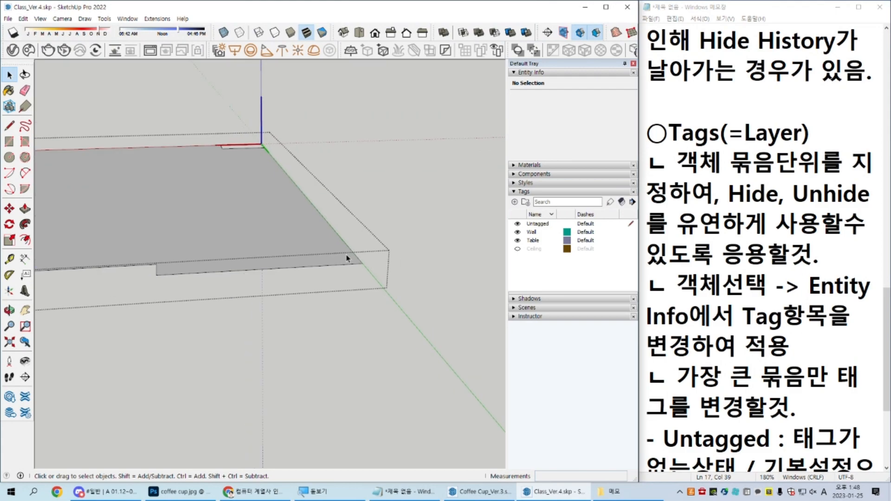
middle_drag(346, 257, 308, 295)
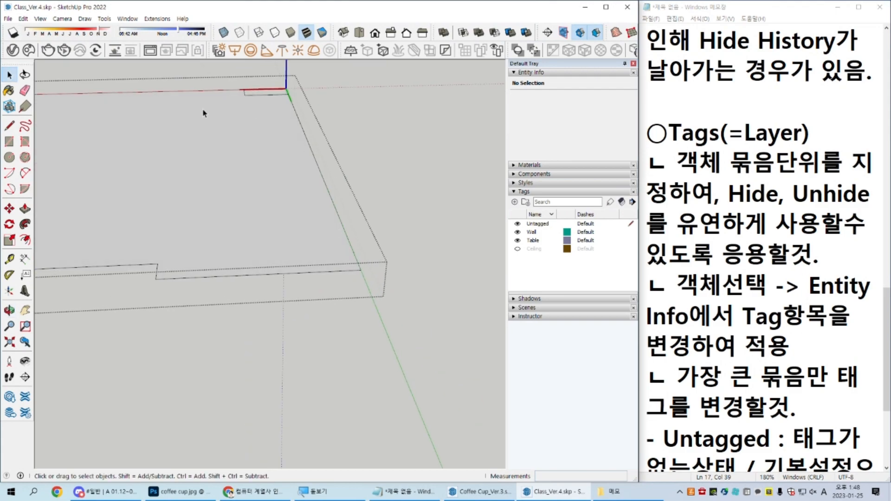
double_click(318, 260)
middle_drag(320, 260, 334, 309)
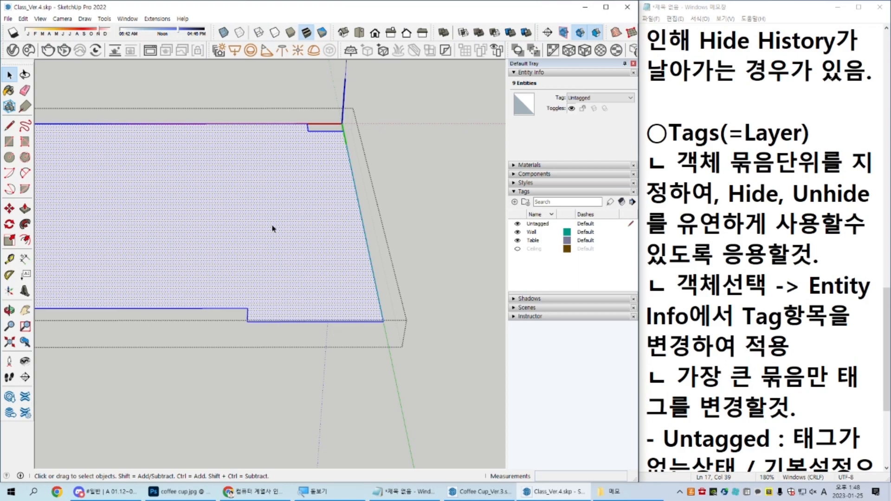
shift+click(280, 203)
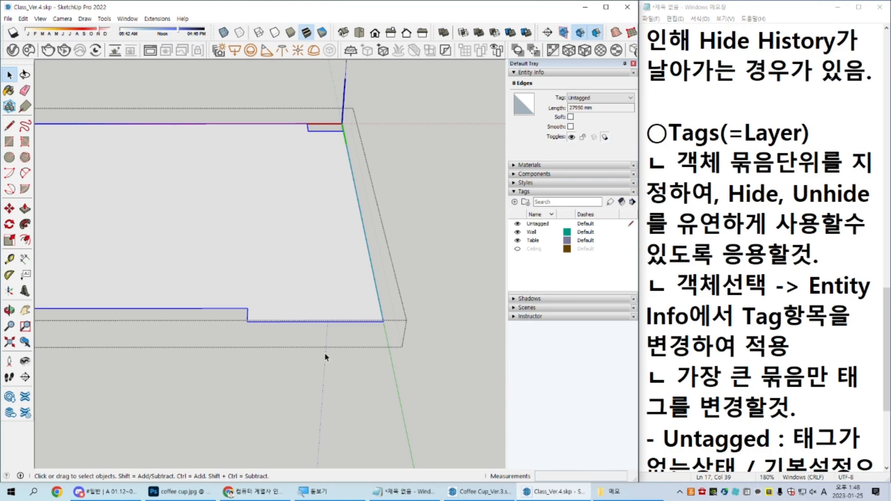
scroll(327, 357, down, 5)
scroll(395, 328, up, 5)
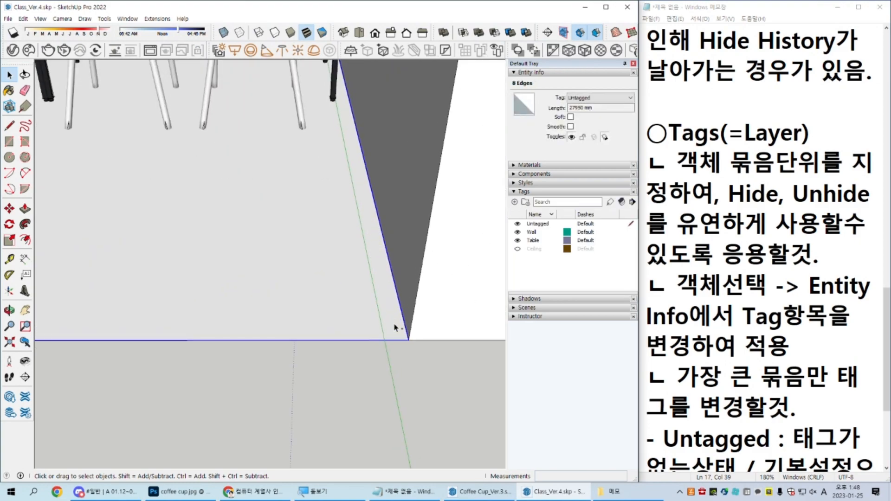
scroll(395, 328, down, 4)
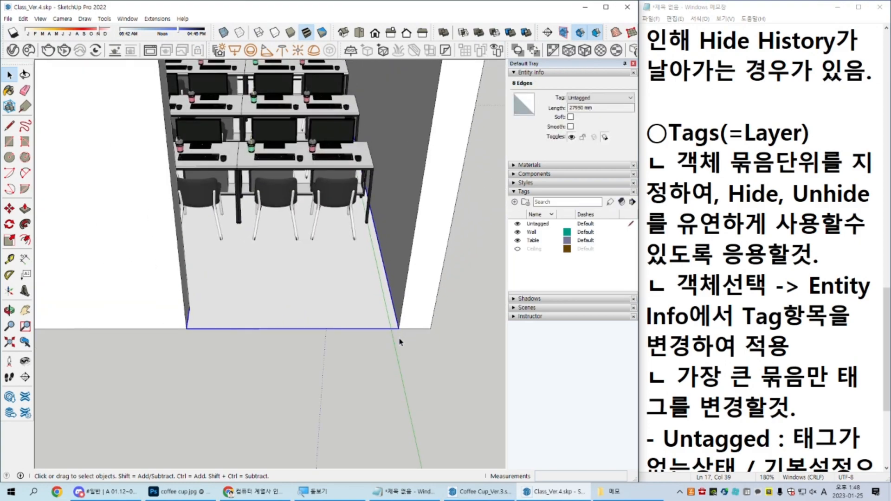
Step: Move the pasted floor outline by its doorway corner to open ground in front of the room
key(m)
click(399, 329)
click(392, 434)
key(space)
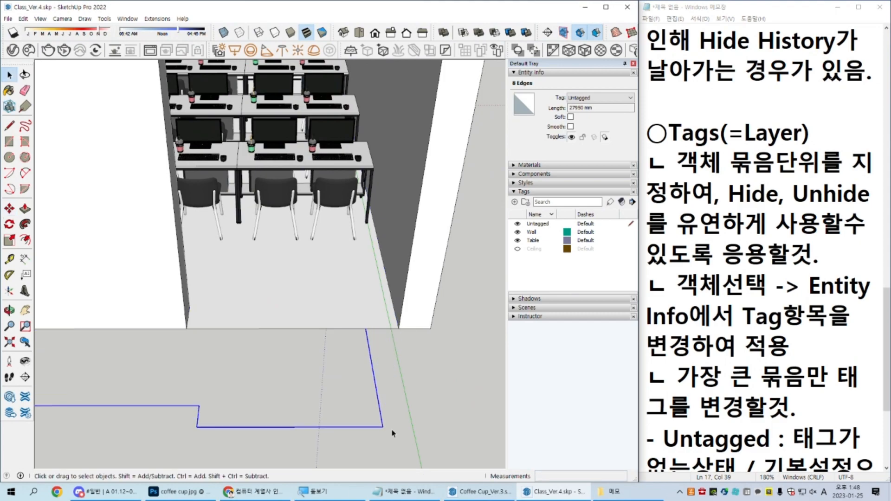
Step: Delete the 2000 mm doorway edge and the adjoining 300 mm edge from the outline to leave an open path
middle_drag(392, 432, 344, 361)
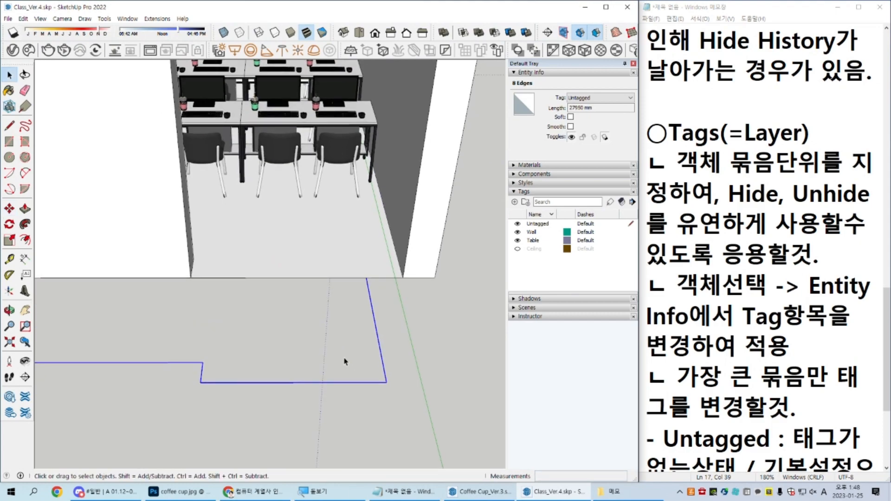
click(260, 382)
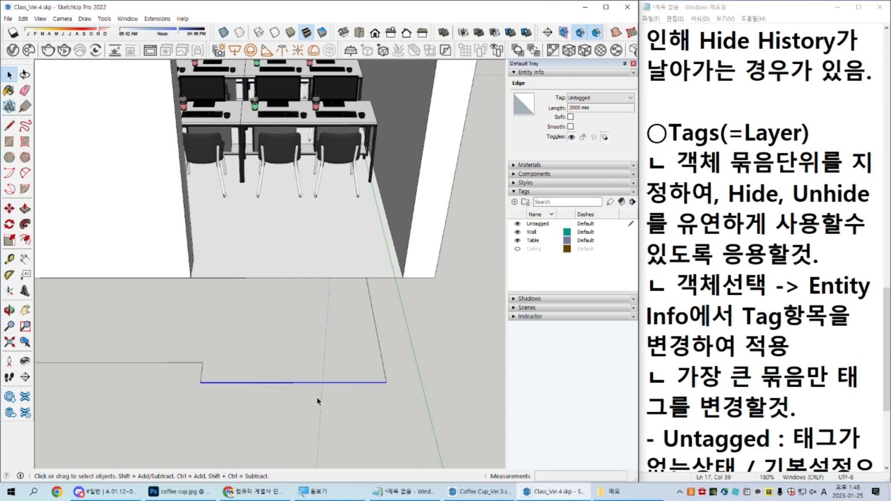
key(Delete)
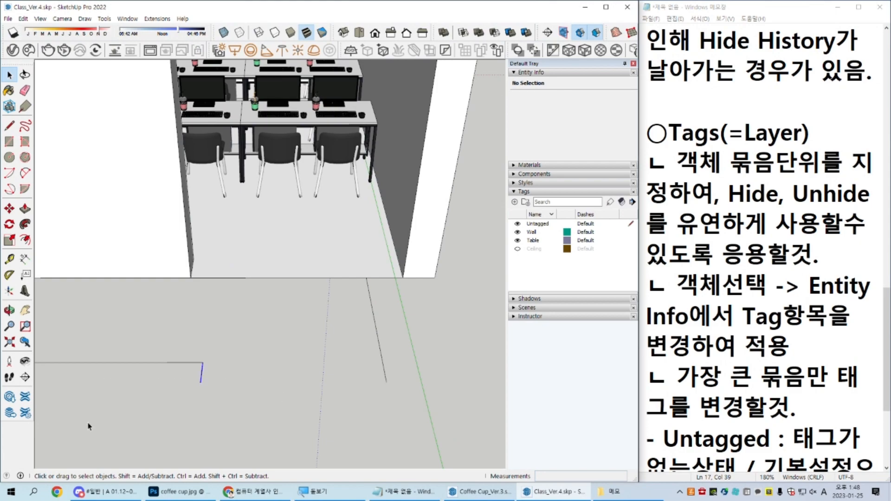
click(192, 392)
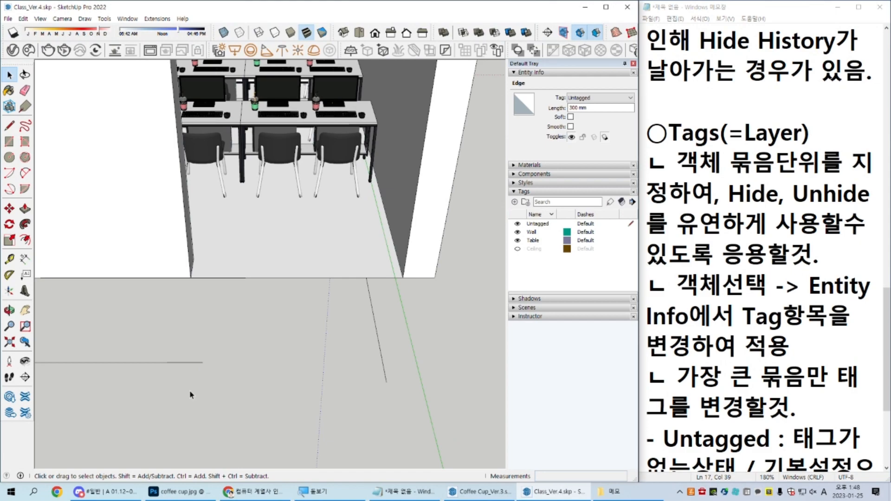
key(Delete)
Step: Draw an upright rectangle of about 0.15 m² at the free end of the path
key(r)
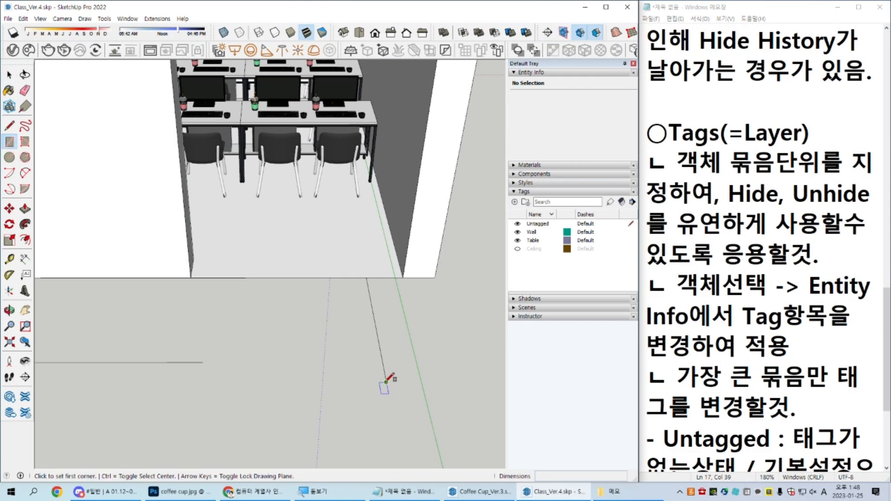
click(386, 382)
click(379, 338)
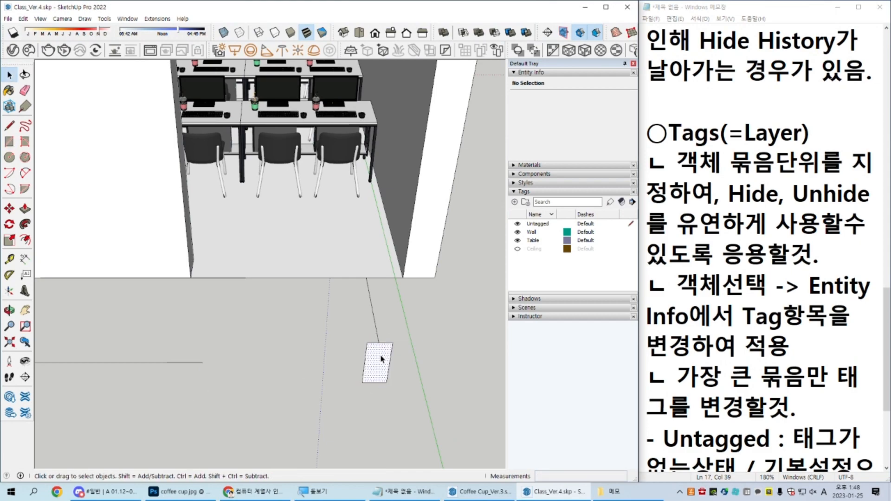
Step: Cut a narrow notch about 34 mm wide and 195 mm deep into the rectangle's upper edge
scroll(380, 337, up, 3)
scroll(373, 367, up, 4)
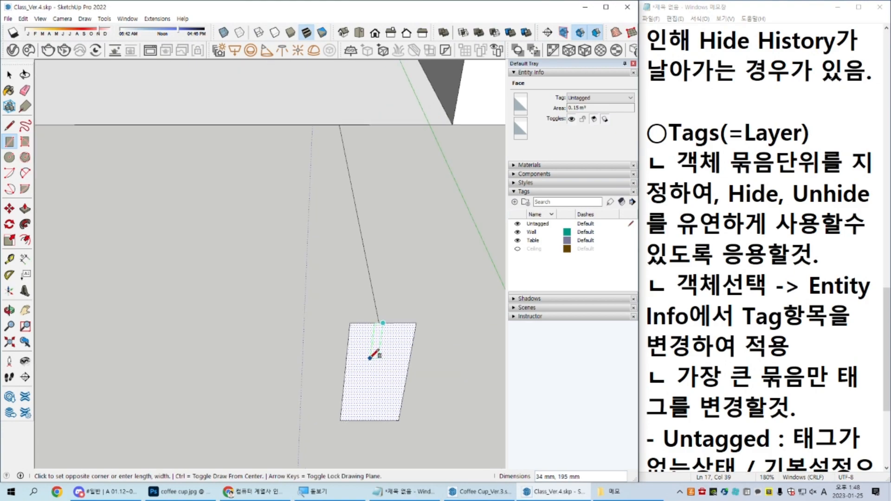
click(369, 360)
key(space)
scroll(377, 324, up, 2)
key(e)
click(377, 324)
key(space)
scroll(378, 326, down, 1)
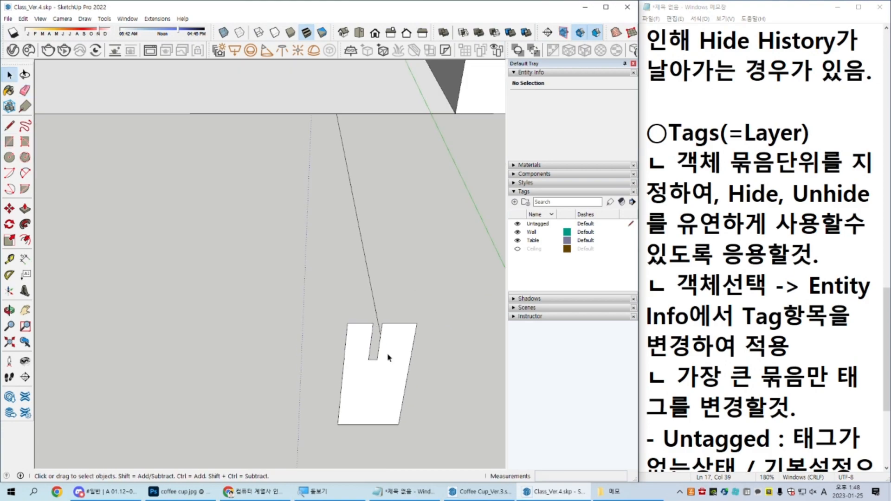
Step: Sweep the notched profile along the six edges of the open path with Follow Me
triple_click(388, 355)
shift+double_click(388, 359)
click(25, 224)
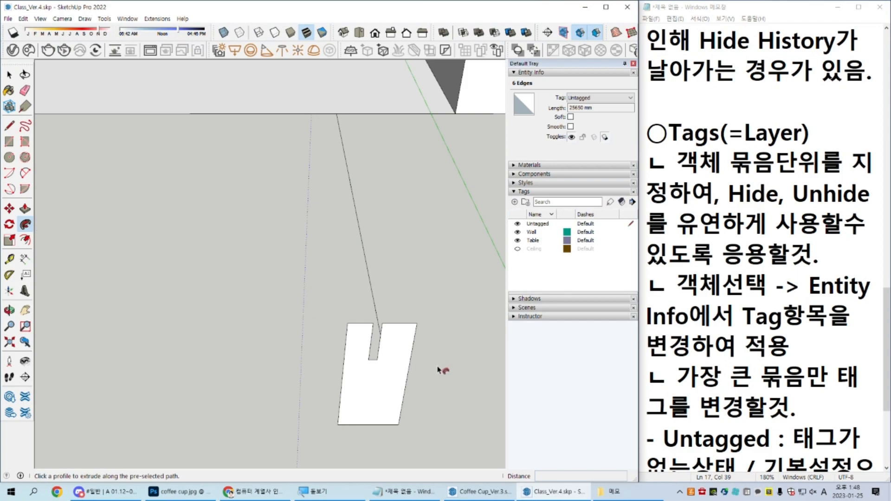
click(396, 357)
key(space)
Step: Delete the entire swept geometry together with its path in front of the room
scroll(388, 373, down, 5)
middle_drag(385, 370, 345, 366)
triple_click(381, 265)
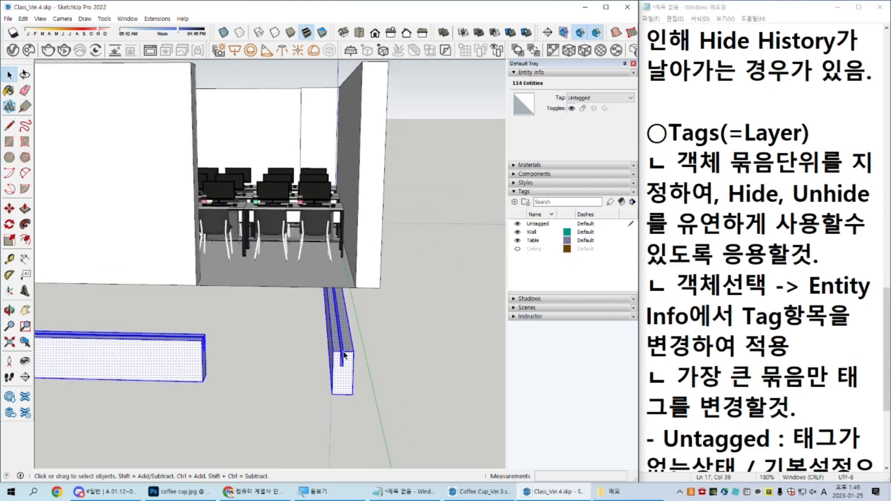
key(Delete)
Step: Place a fresh copy of the complete floor outline edges on the ground just outside the doorway
double_click(329, 283)
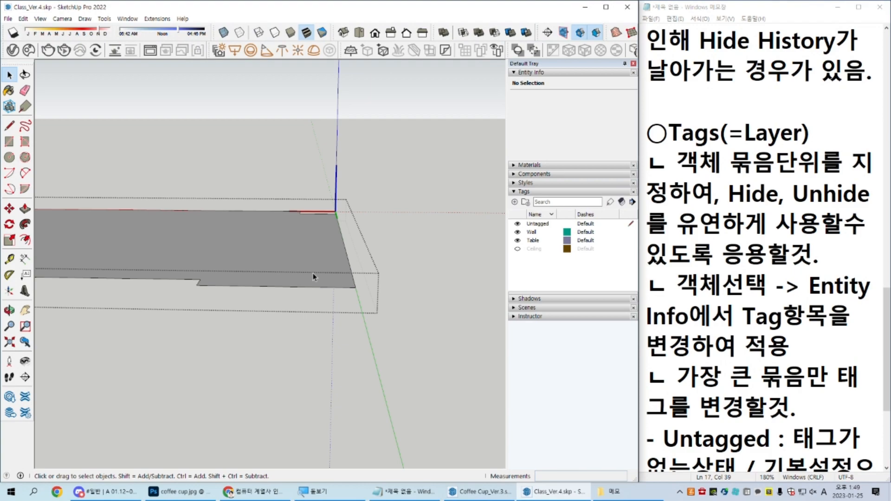
key(Escape)
click(313, 273)
key(x)
key(m)
click(425, 273)
click(422, 310)
key(space)
middle_drag(421, 312, 322, 319)
click(383, 313)
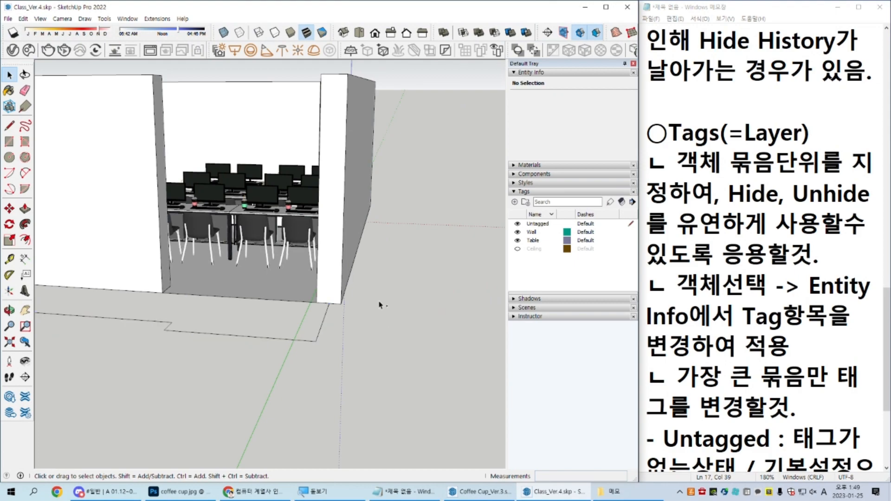
Step: Save the model as a new file named Class_Ver.5.skp in SketchUp 2020 format
key(ctrl+shift+s)
click(256, 327)
key(BackSpace)
text(5)
key(Tab)
key(alt+Down)
key(Down)
key(Down)
key(Down)
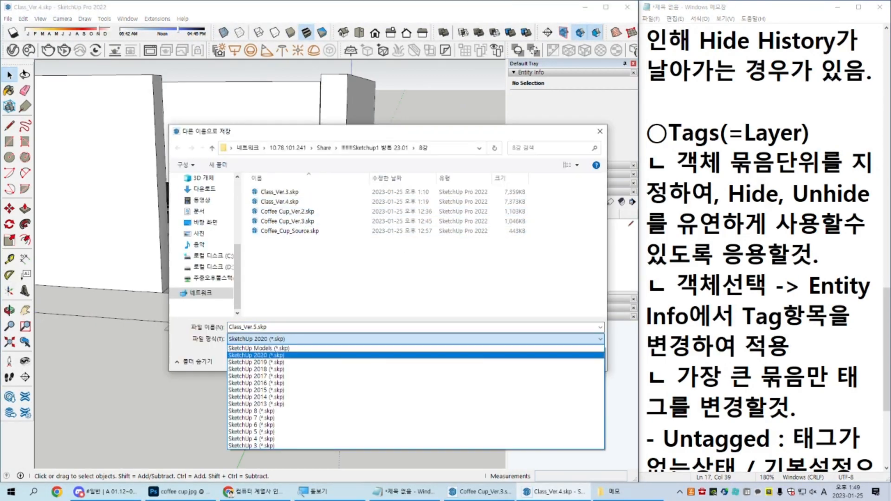
key(Return)
key(Return)
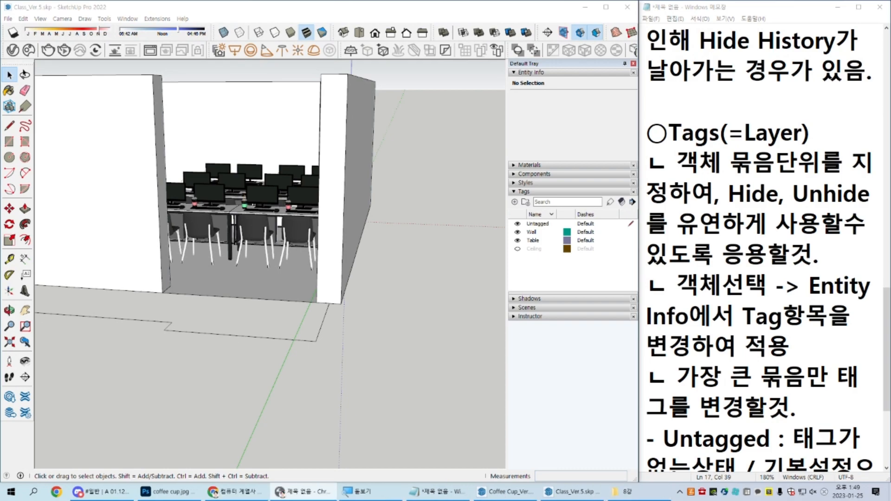
Step: Switch to the attendance sheet in Chrome and, for 01-25, mark rows 3, 6 and 7 as remote and row 4 as absent (X)
mouse_move(890, 163)
mouse_down()
mouse_move(441, 77)
mouse_move(580, 106)
mouse_move(625, 103)
mouse_move(671, 55)
mouse_up()
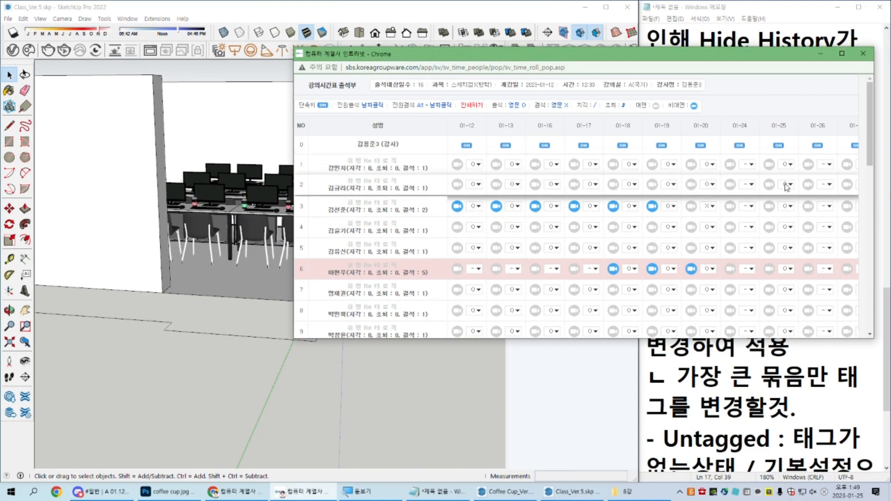
click(769, 206)
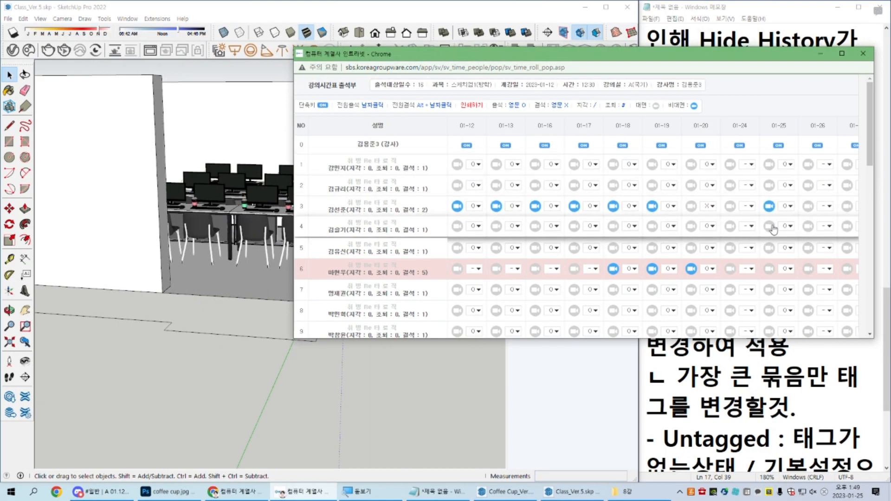
click(788, 227)
click(786, 246)
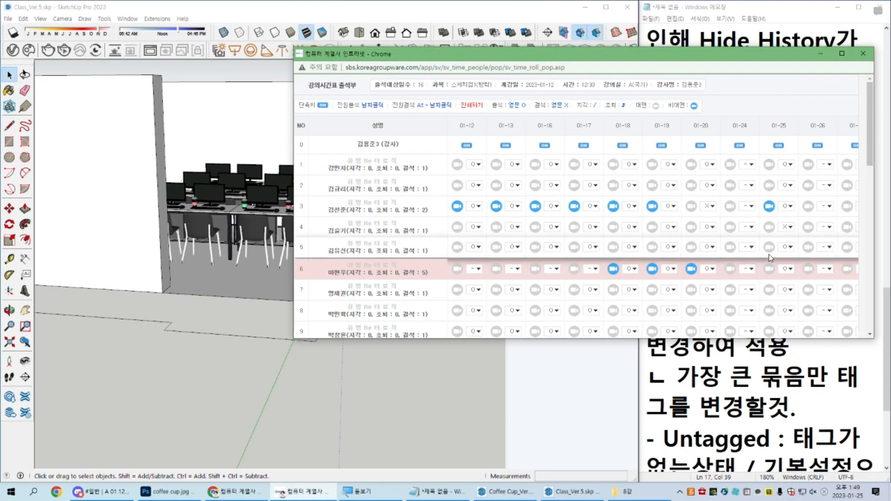
click(769, 269)
click(769, 289)
Step: Mark row 10 as remote and row 15 as absent (X) for 01-25
scroll(769, 308, down, 1)
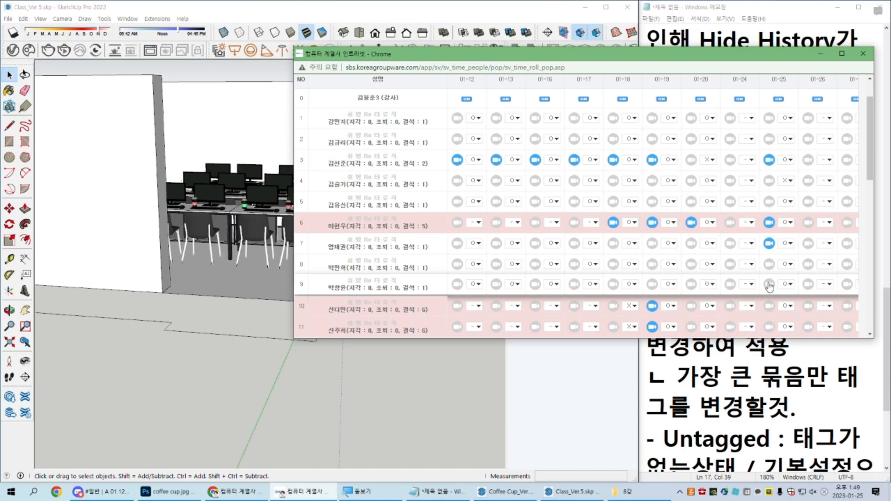
click(769, 307)
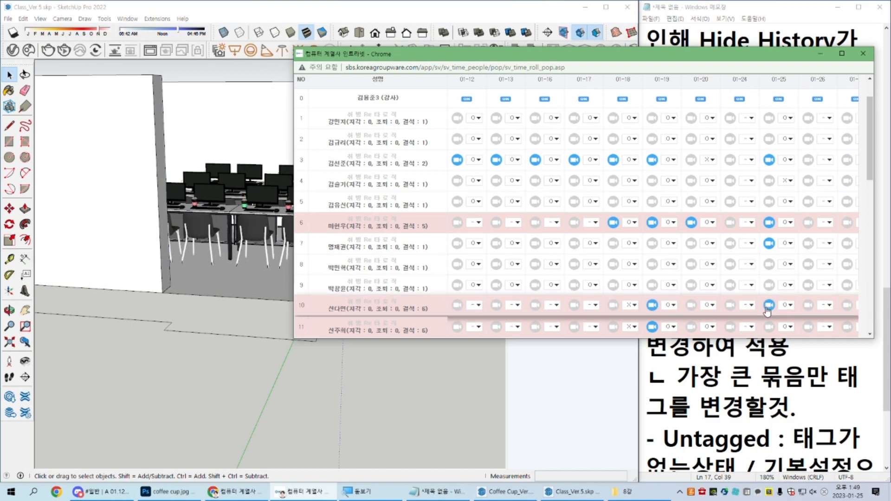
scroll(768, 309, down, 1)
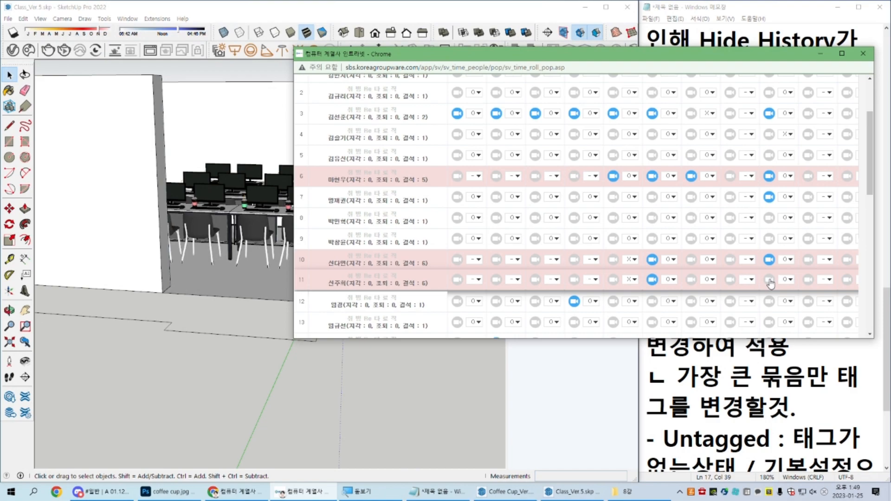
scroll(770, 302, down, 1)
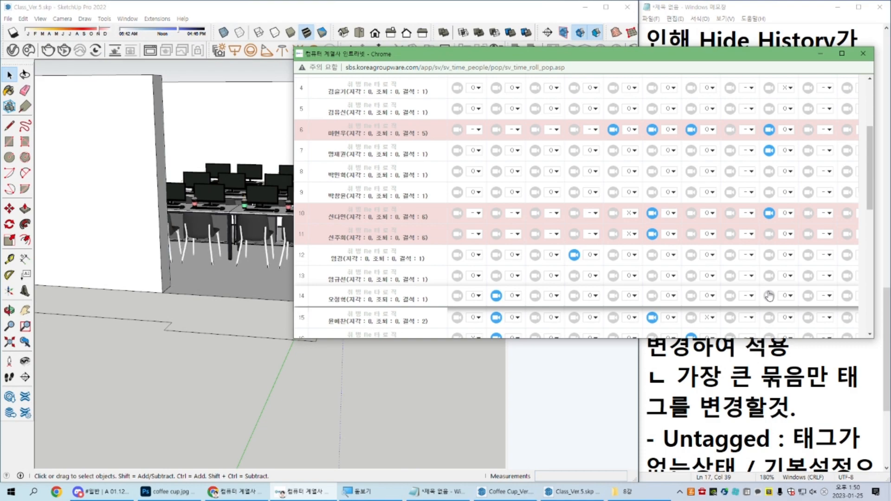
scroll(769, 295, down, 1)
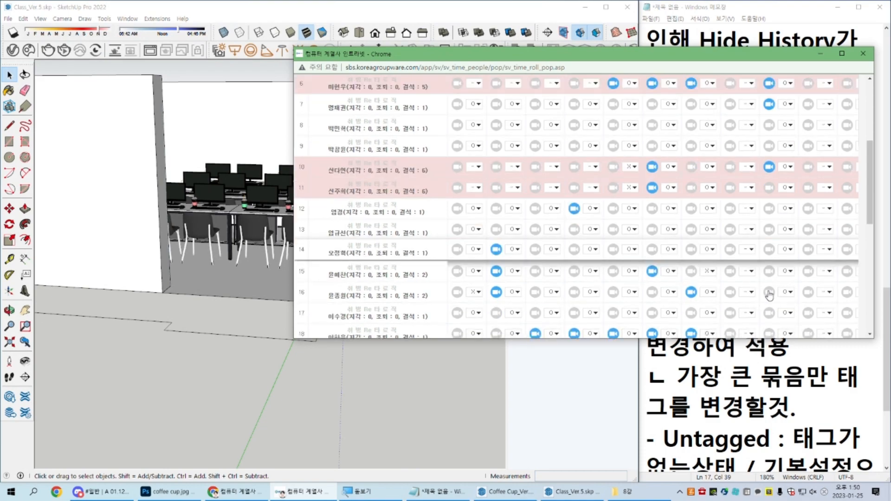
click(788, 270)
click(789, 286)
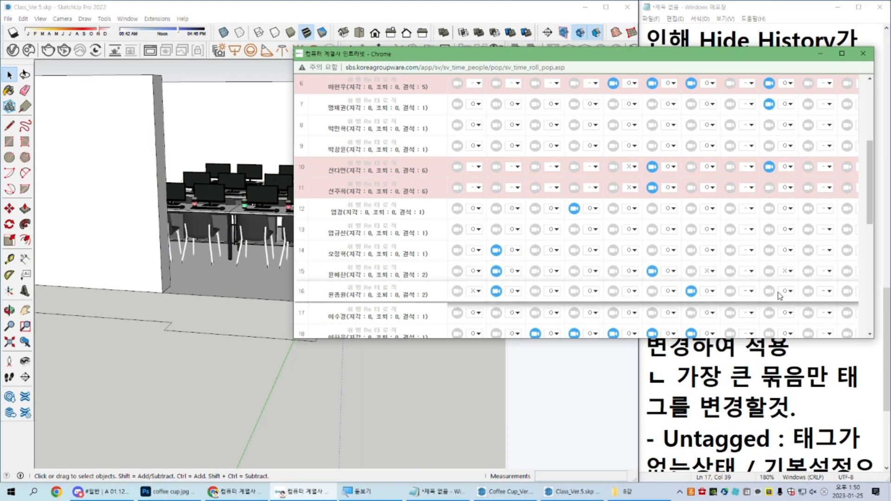
Step: Mark rows 17, 18 and 19 as remote for 01-25
click(770, 313)
scroll(775, 307, down, 1)
click(769, 287)
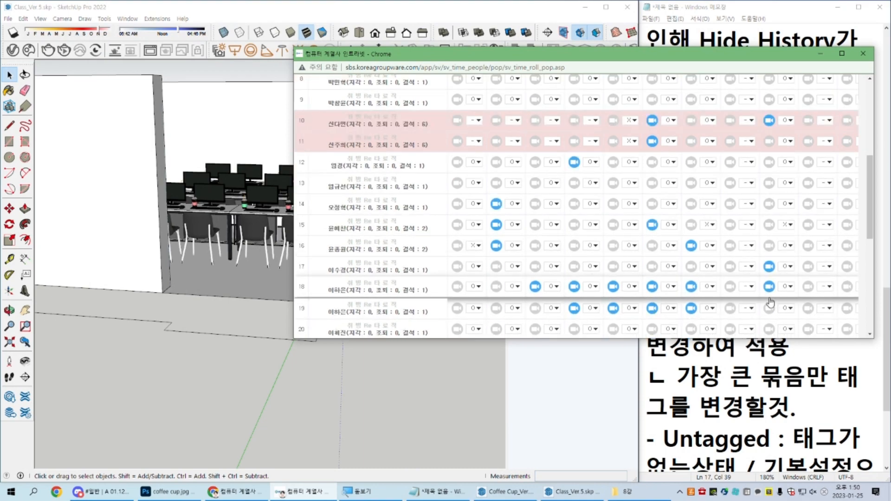
click(770, 308)
scroll(771, 309, down, 1)
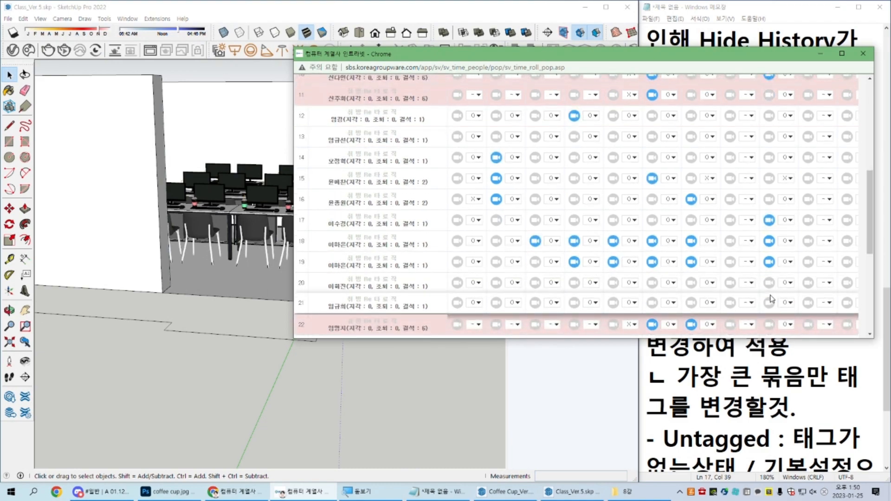